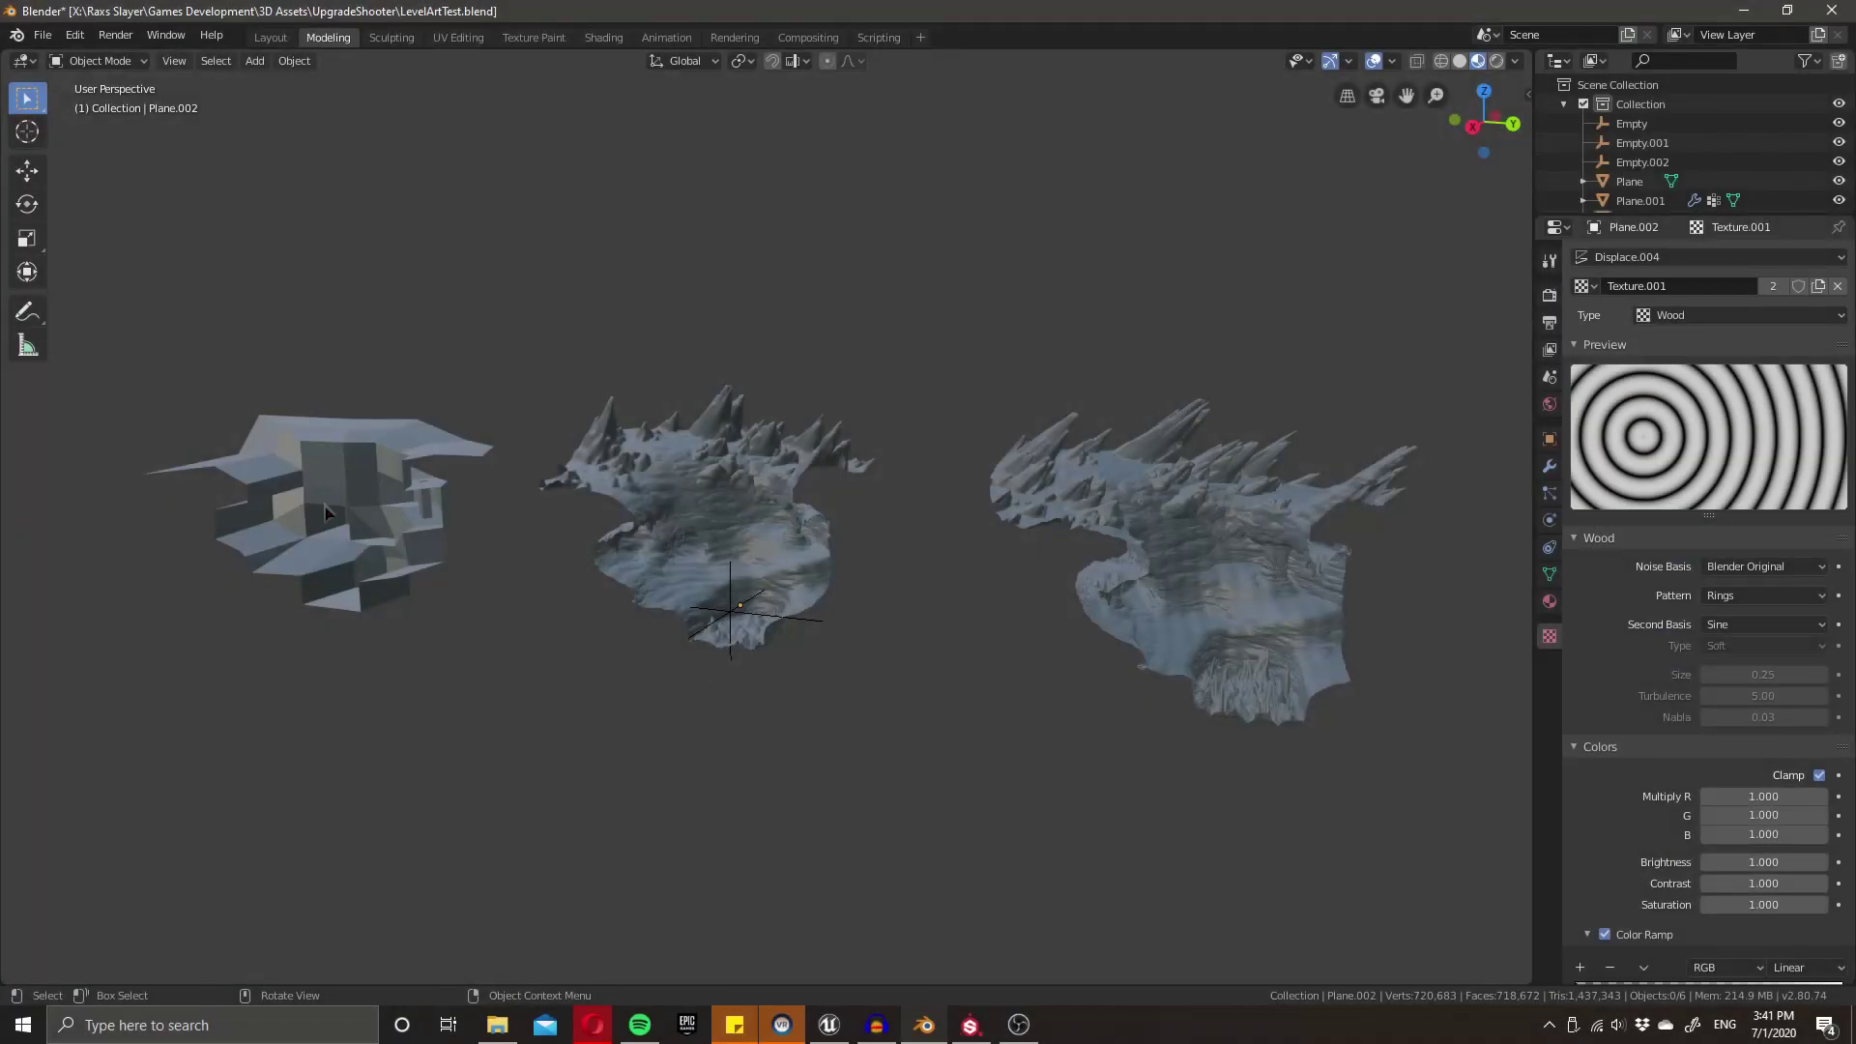
- Select the low-poly, middle and large terrain meshes in turn to compare the three versions
click(755, 519)
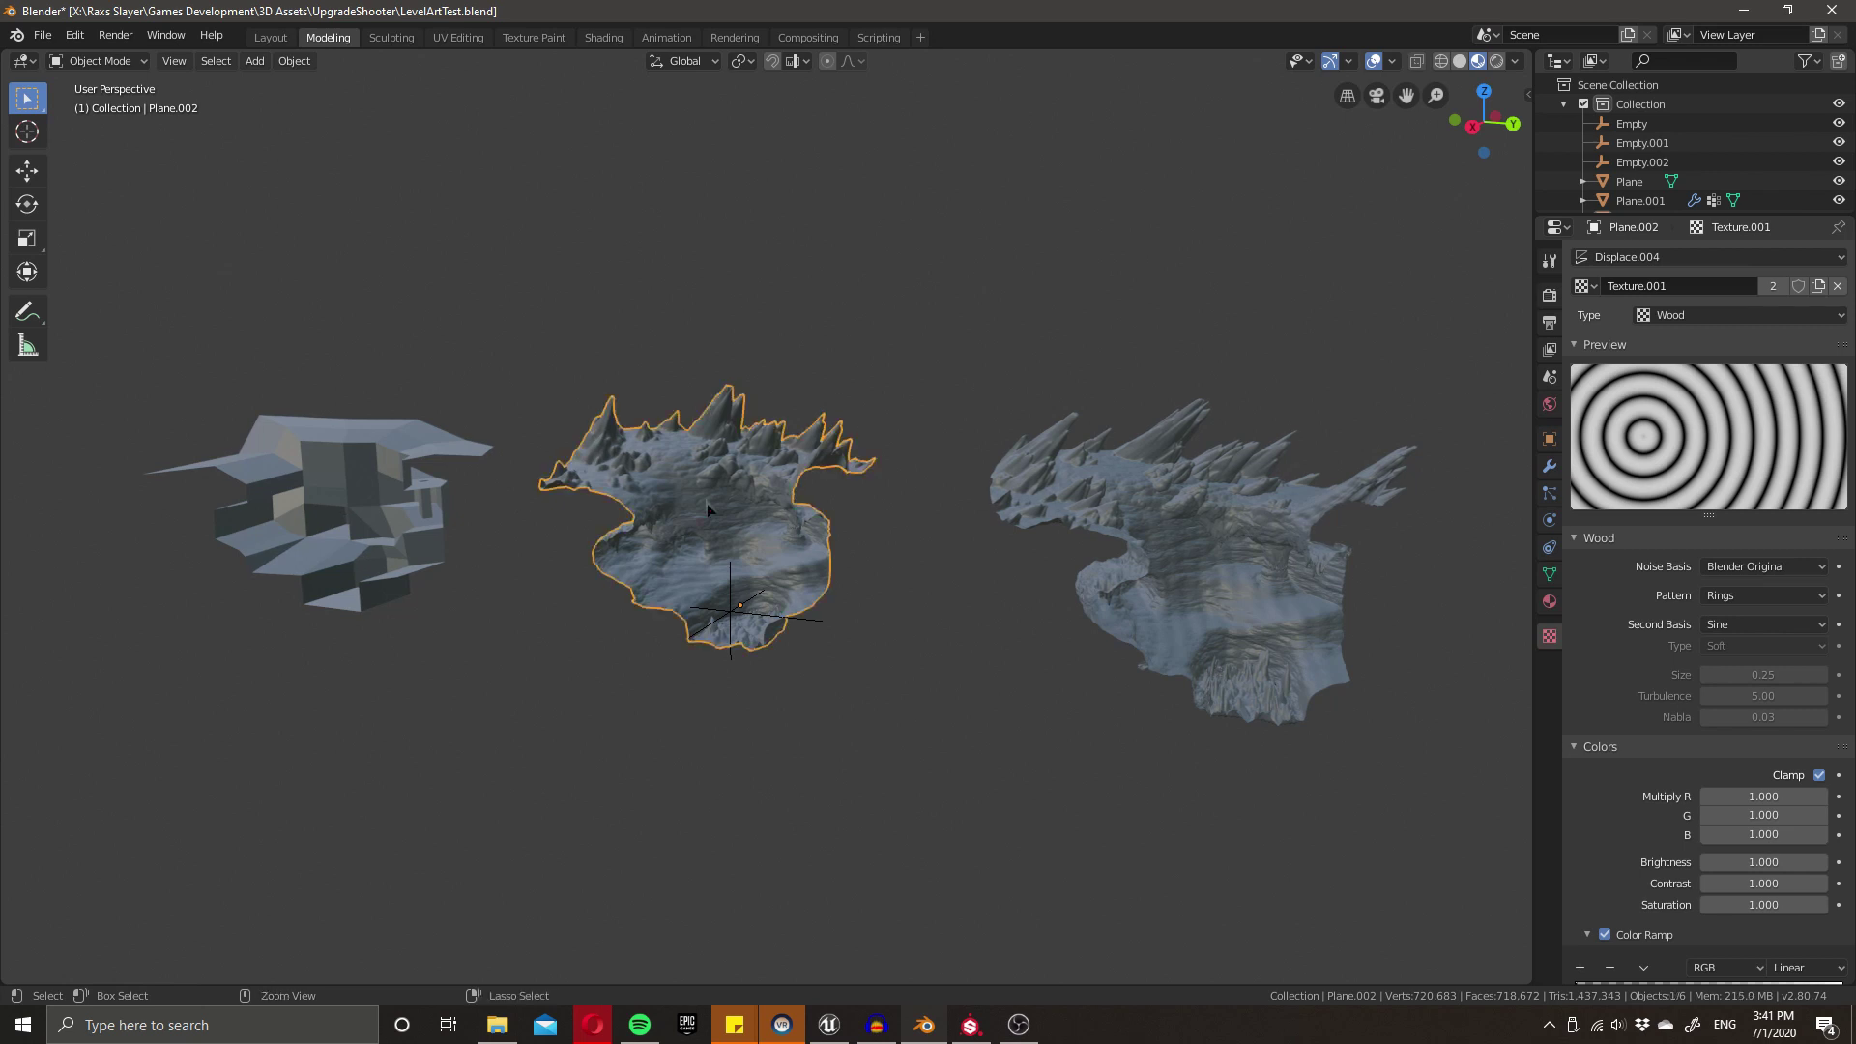
click(344, 492)
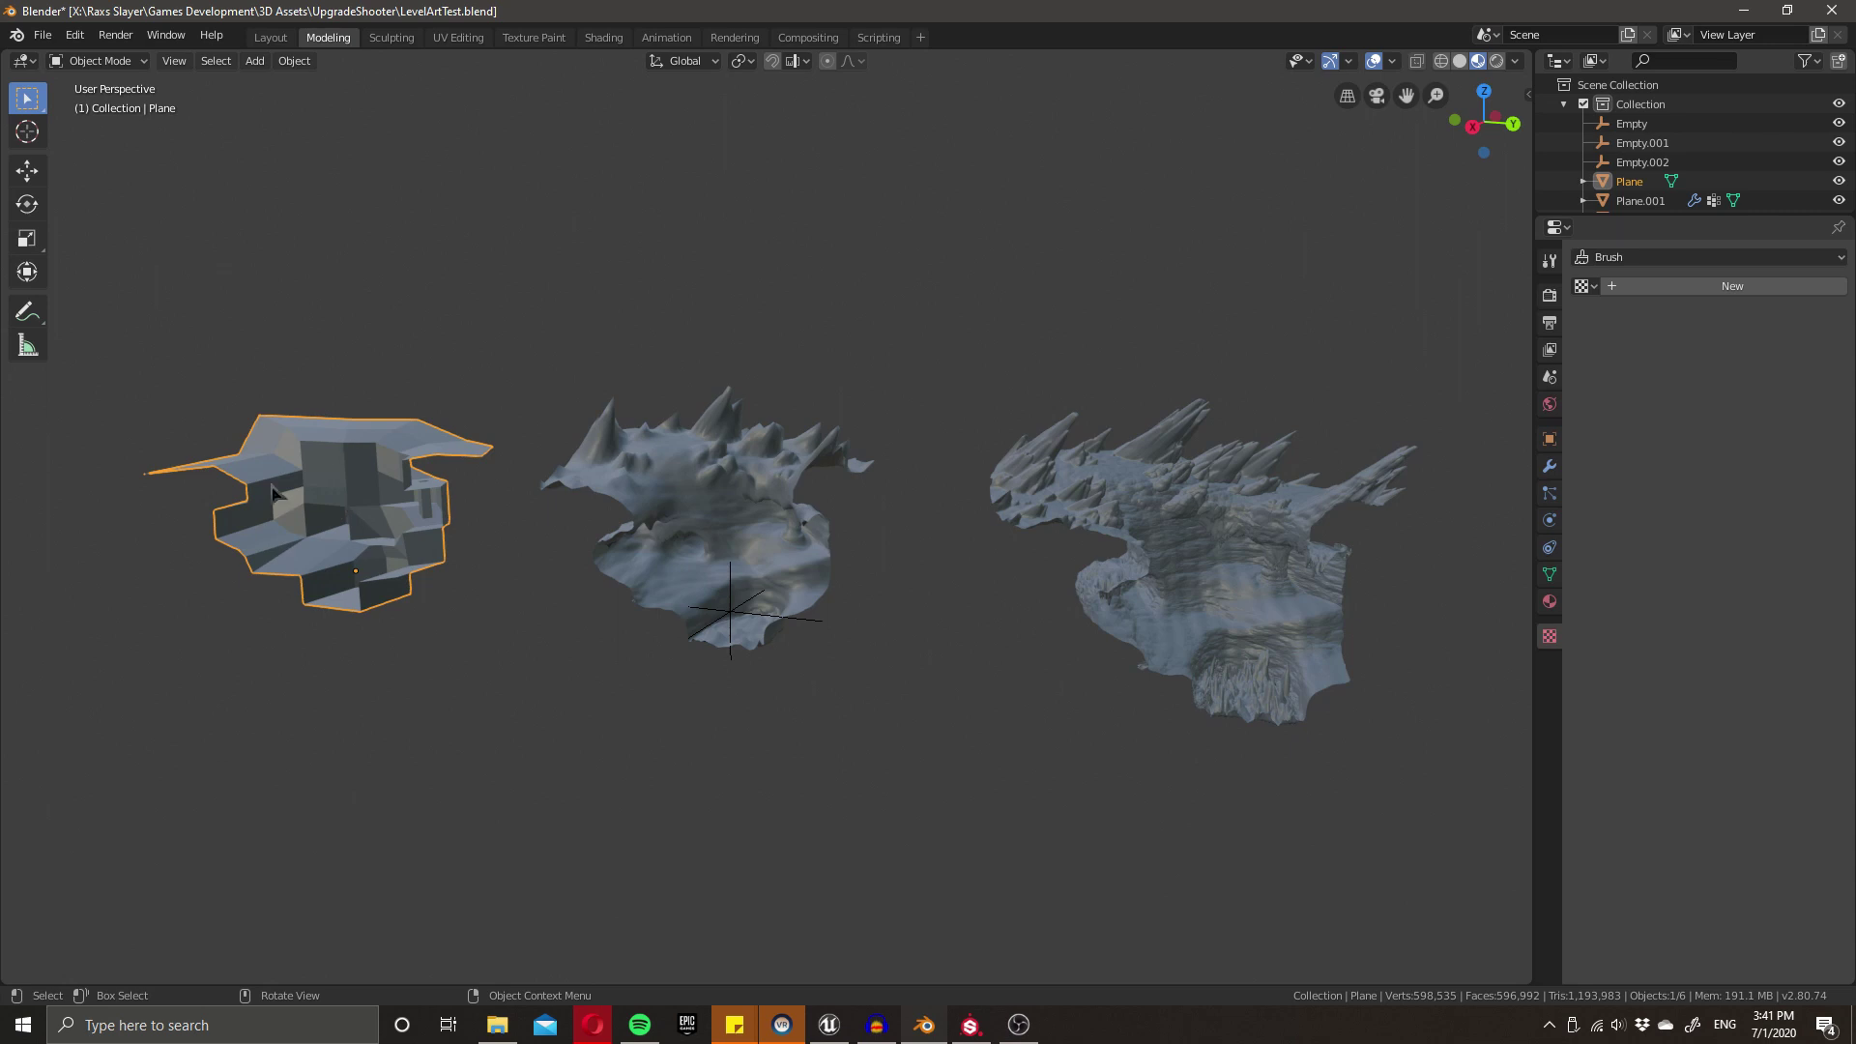
click(785, 530)
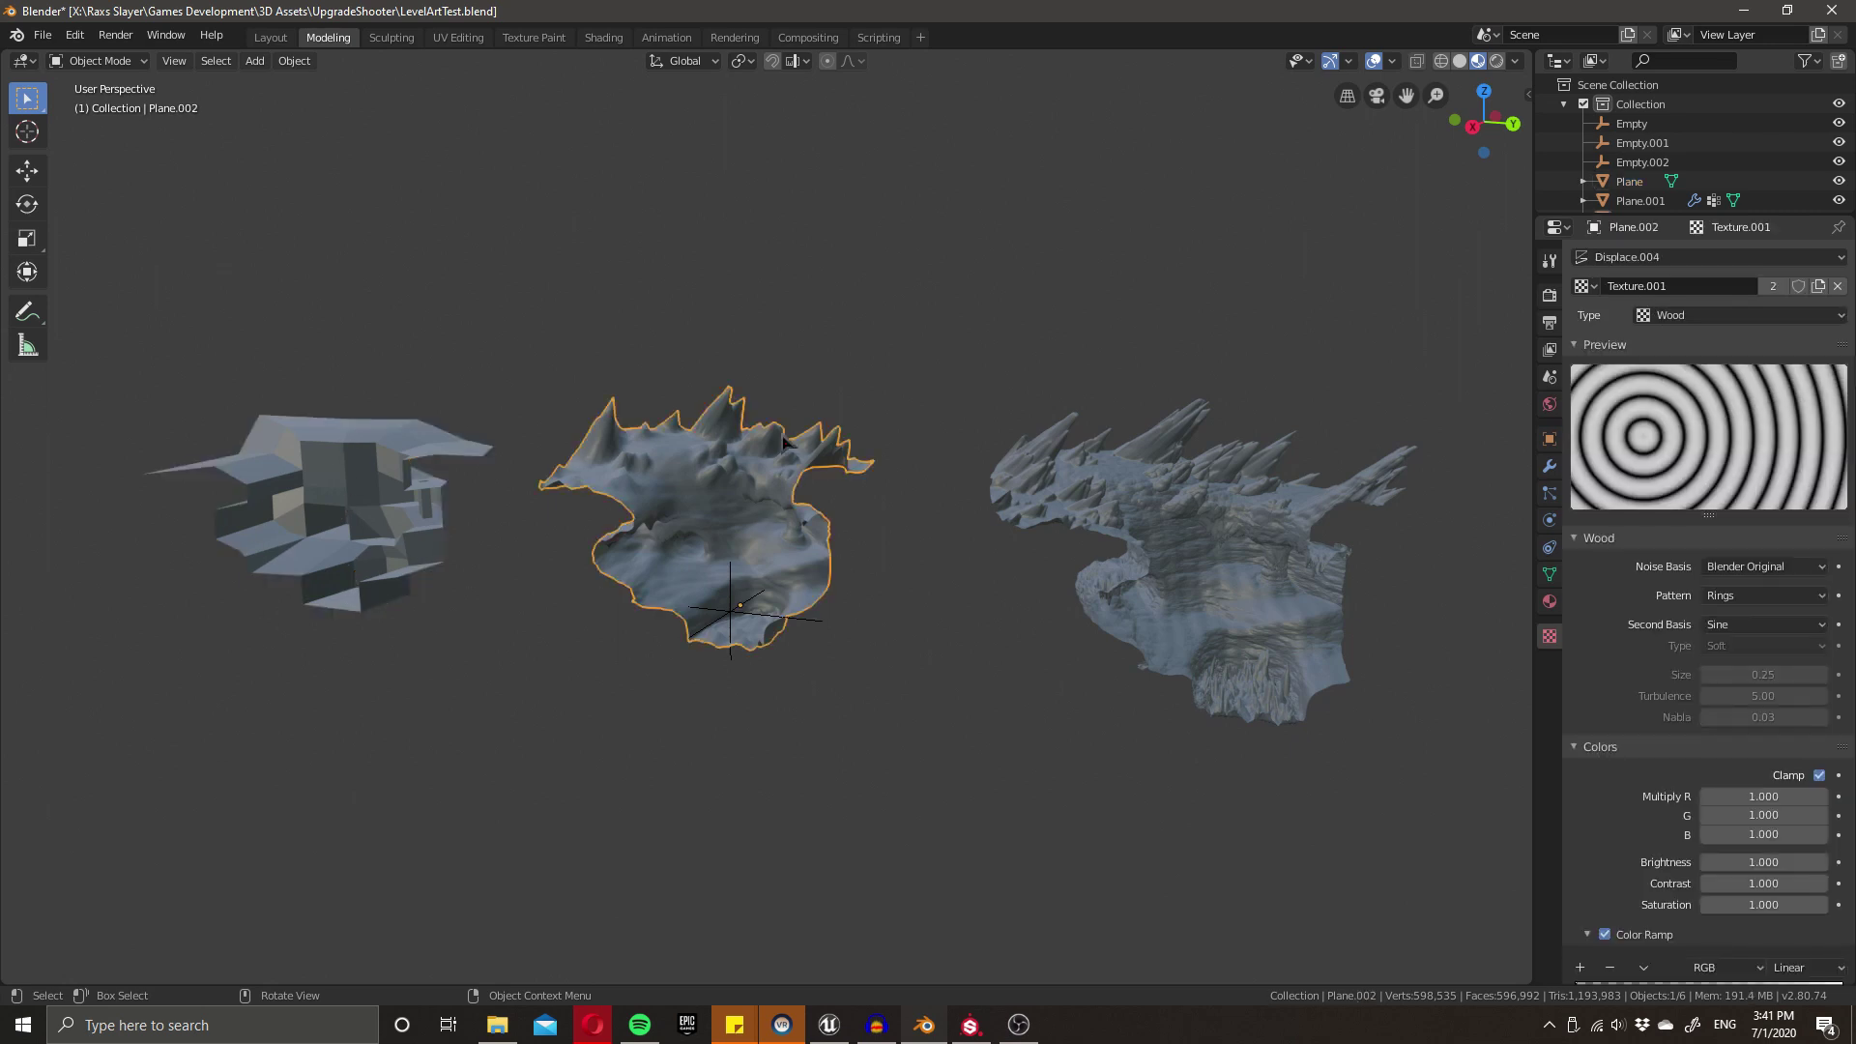
click(1169, 528)
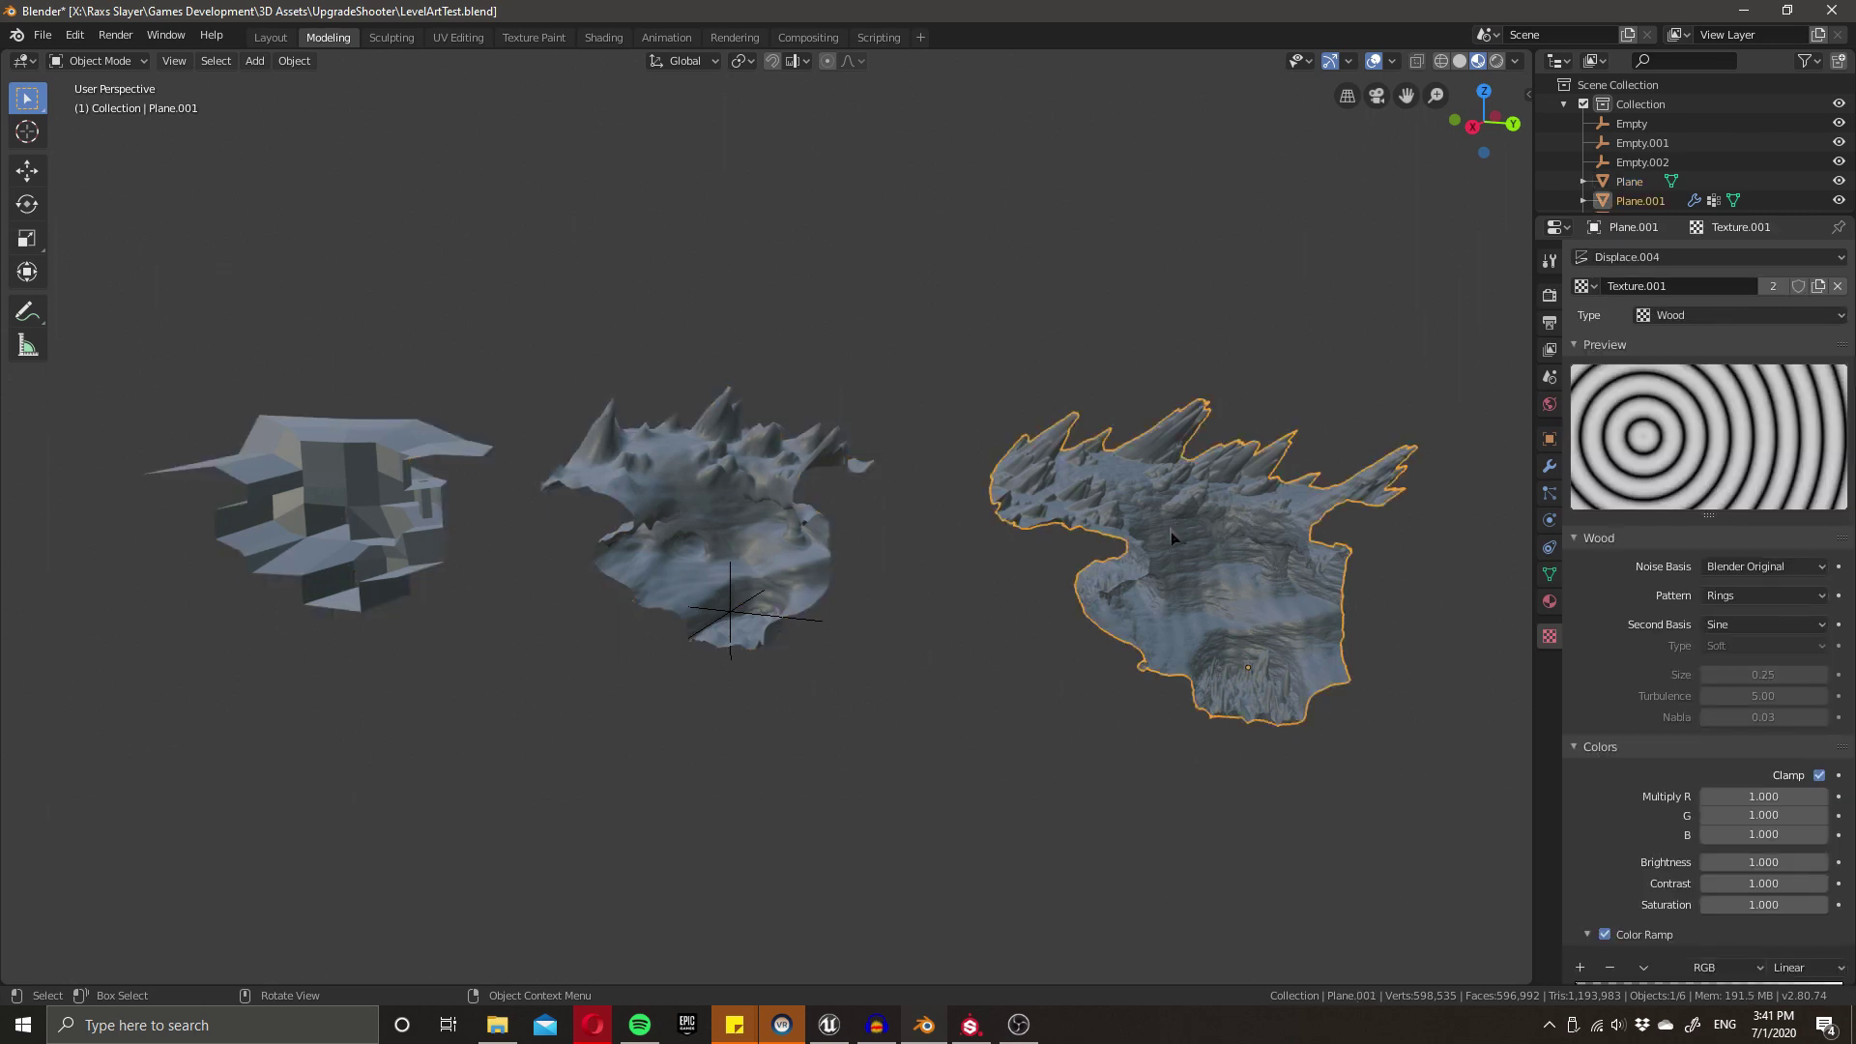
click(669, 537)
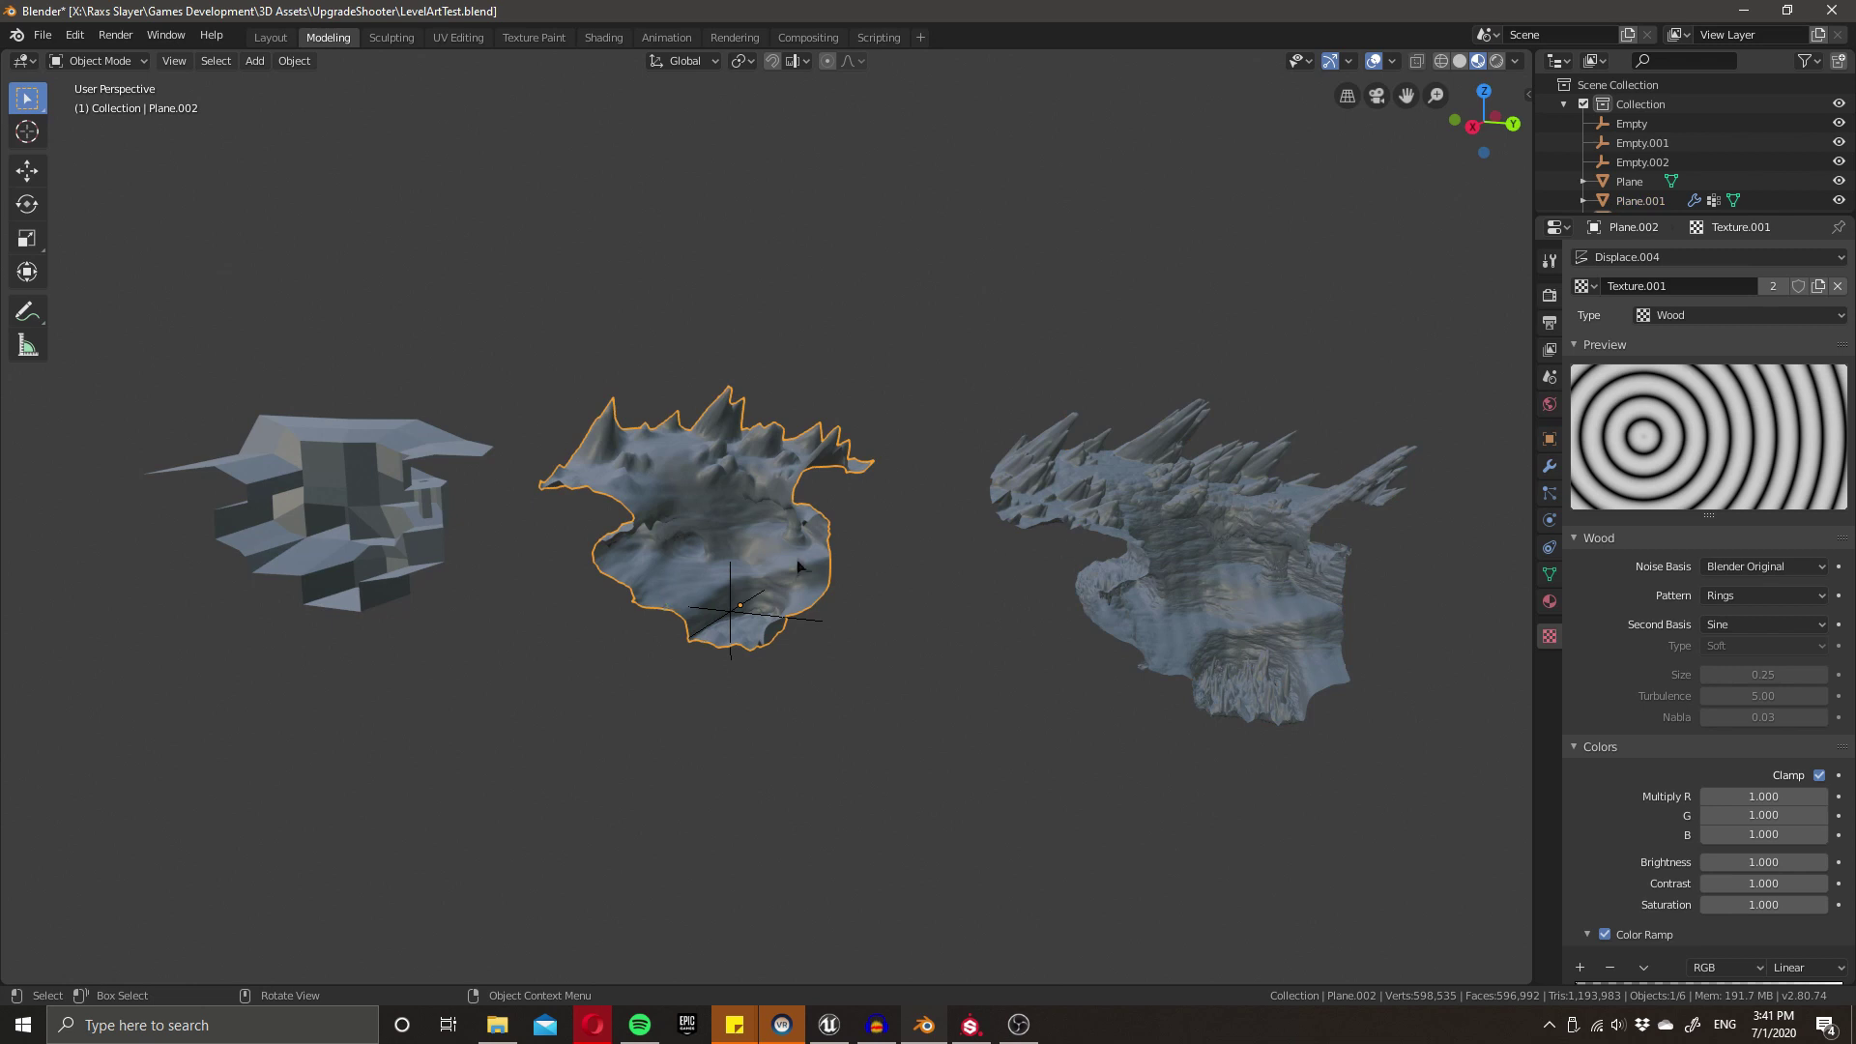
- Set the middle terrain's subdivision level to 5 and inspect its surface detail up close
key(ctrl+5)
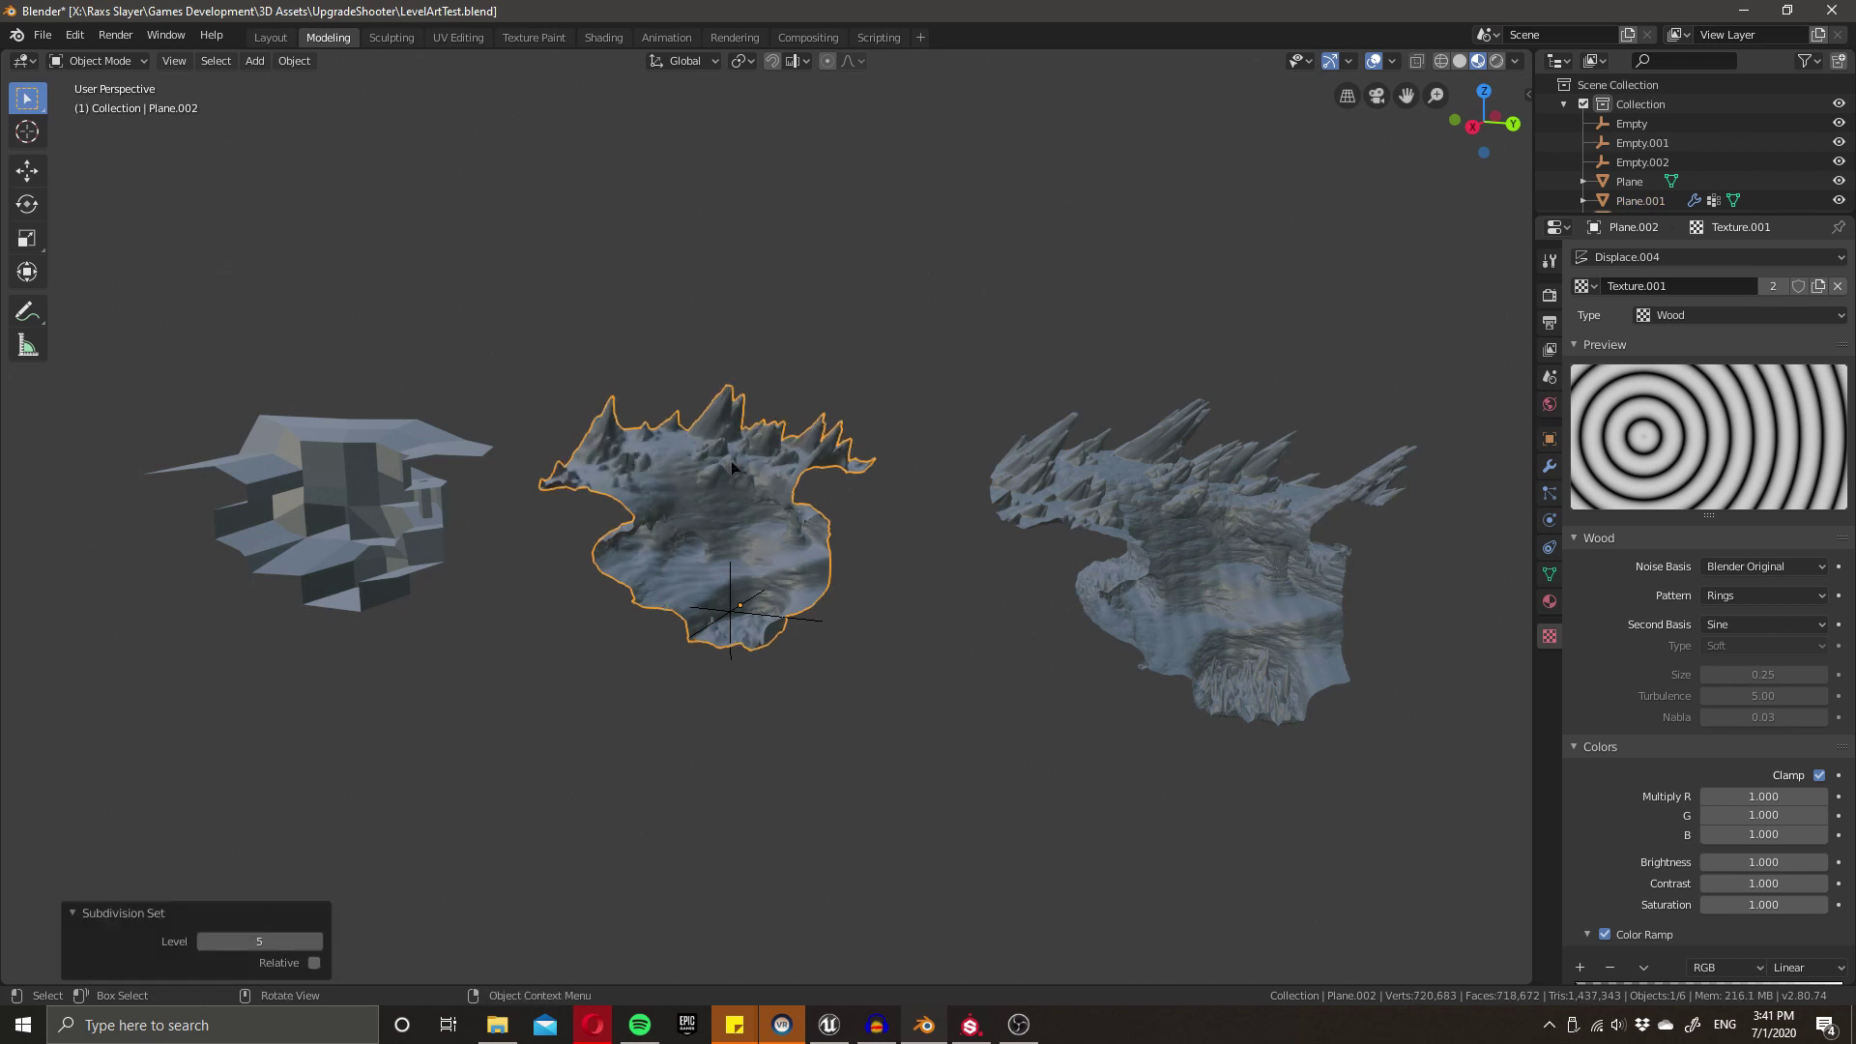
scroll(691, 533, up, 5)
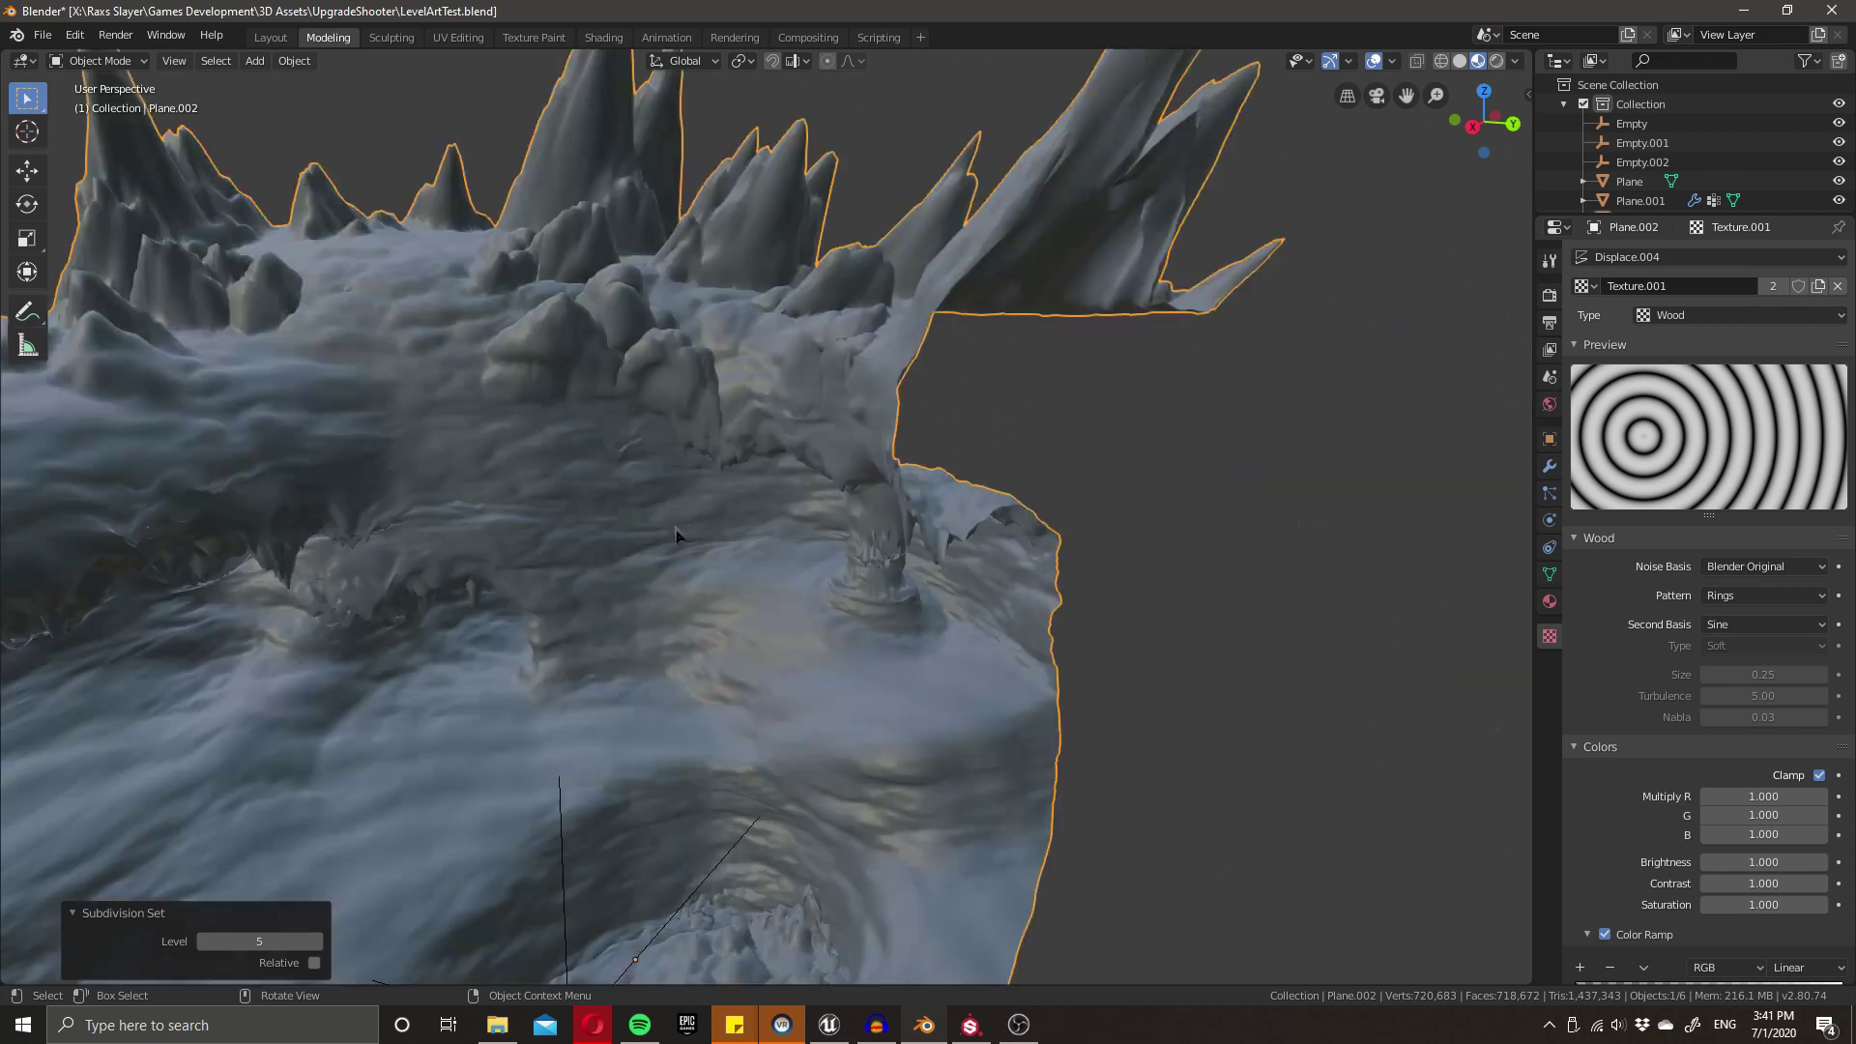
scroll(638, 555, down, 5)
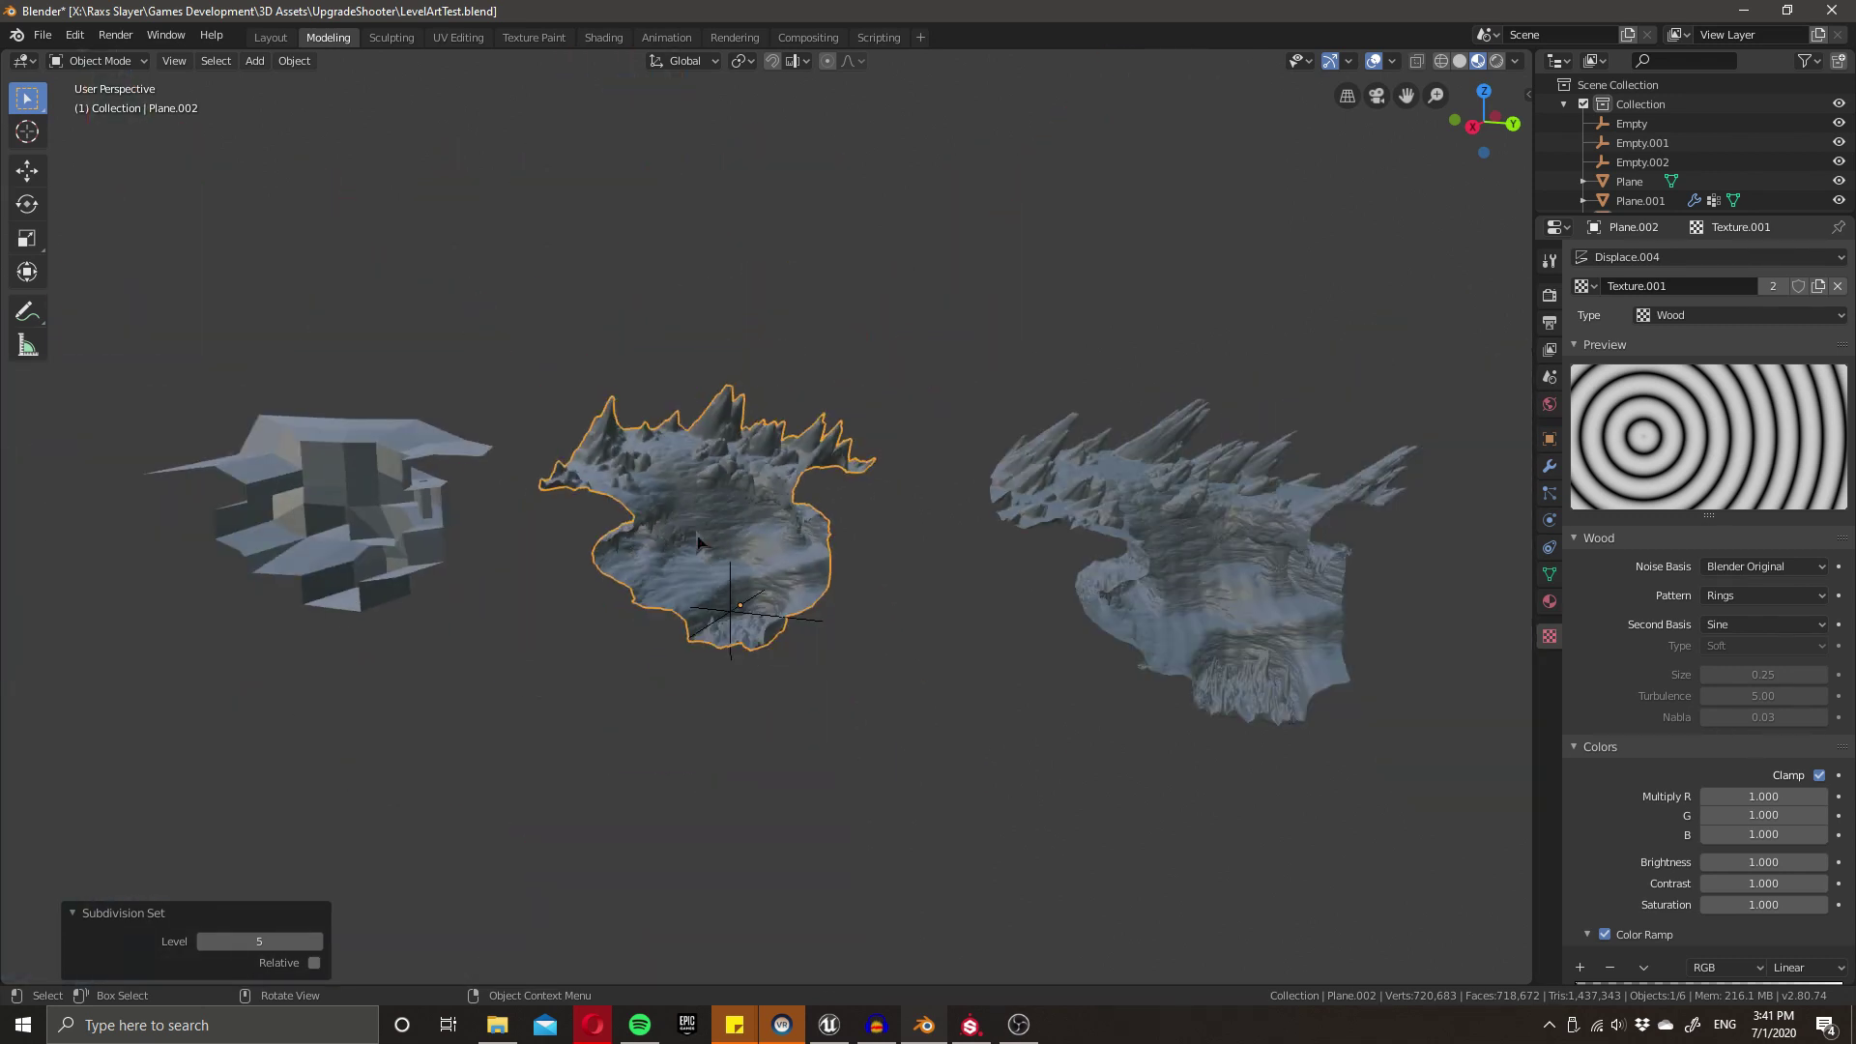
- Compare the middle terrain's base mesh in Edit Mode with its displaced result, and view the neighbouring terrain versions
key(Tab)
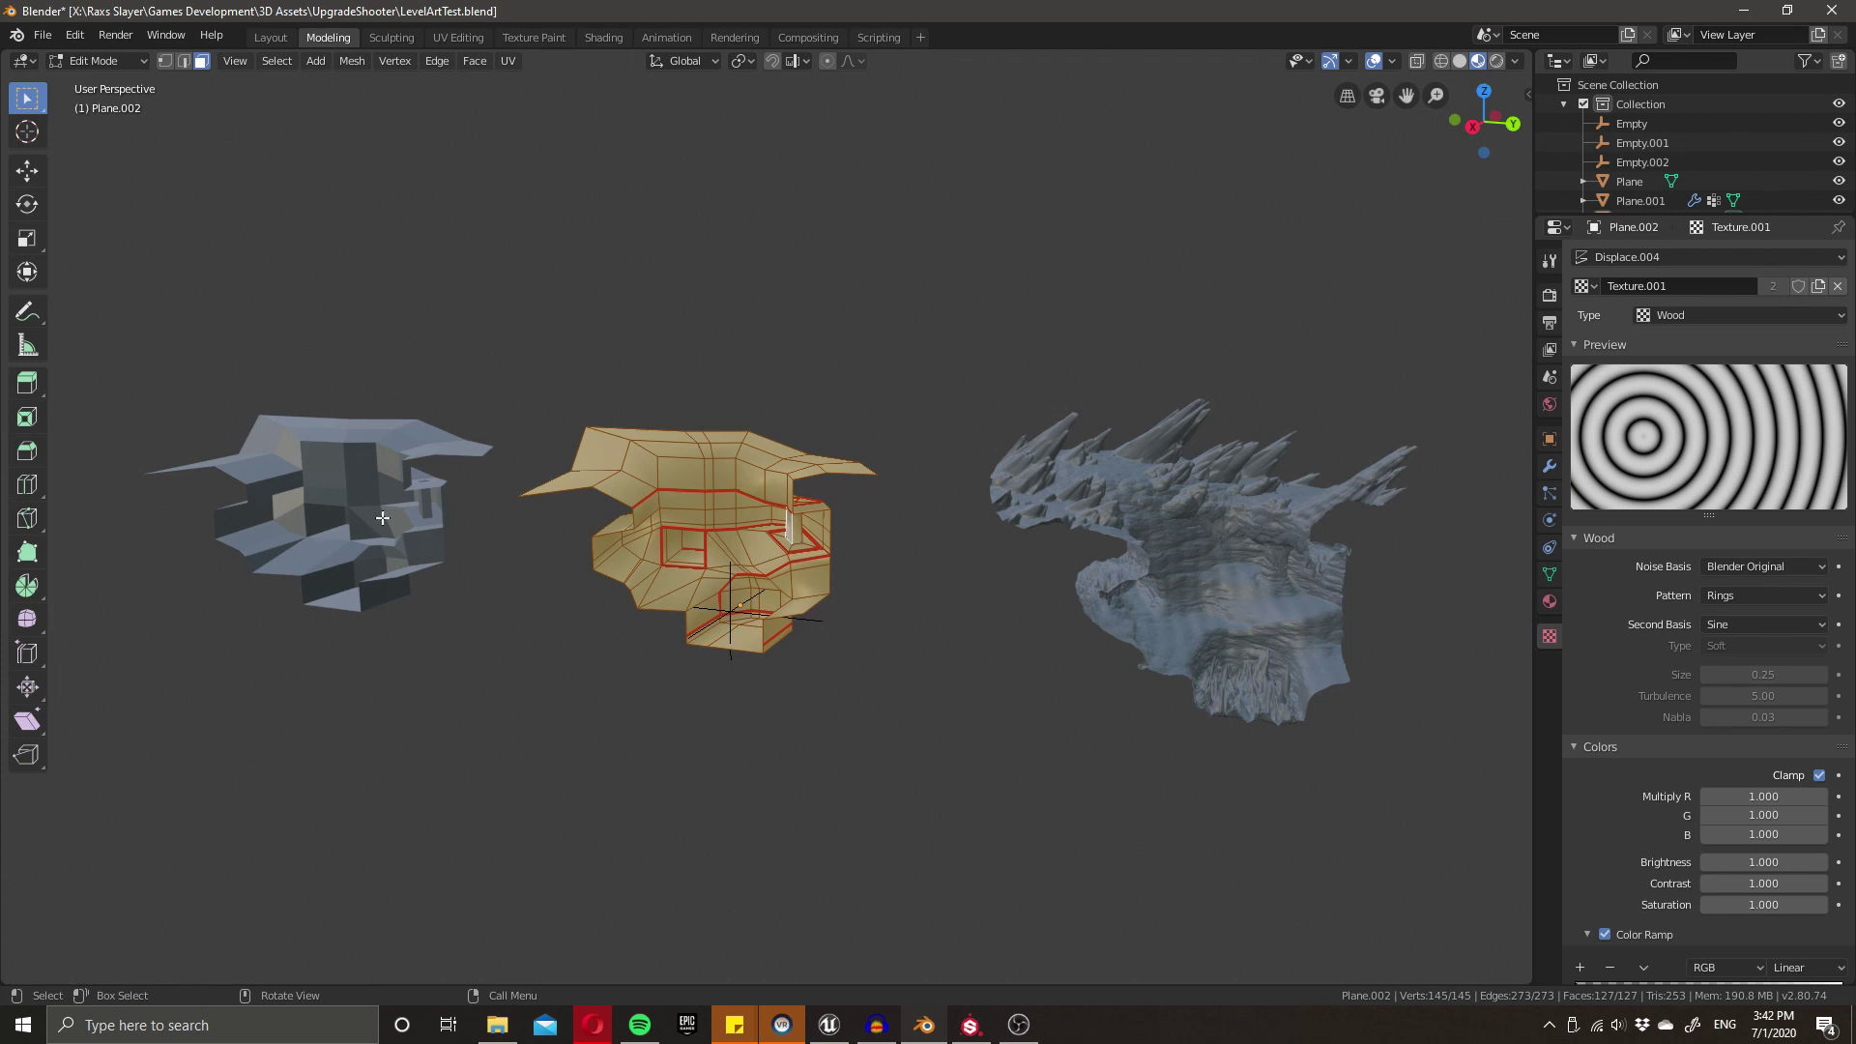
key(Tab)
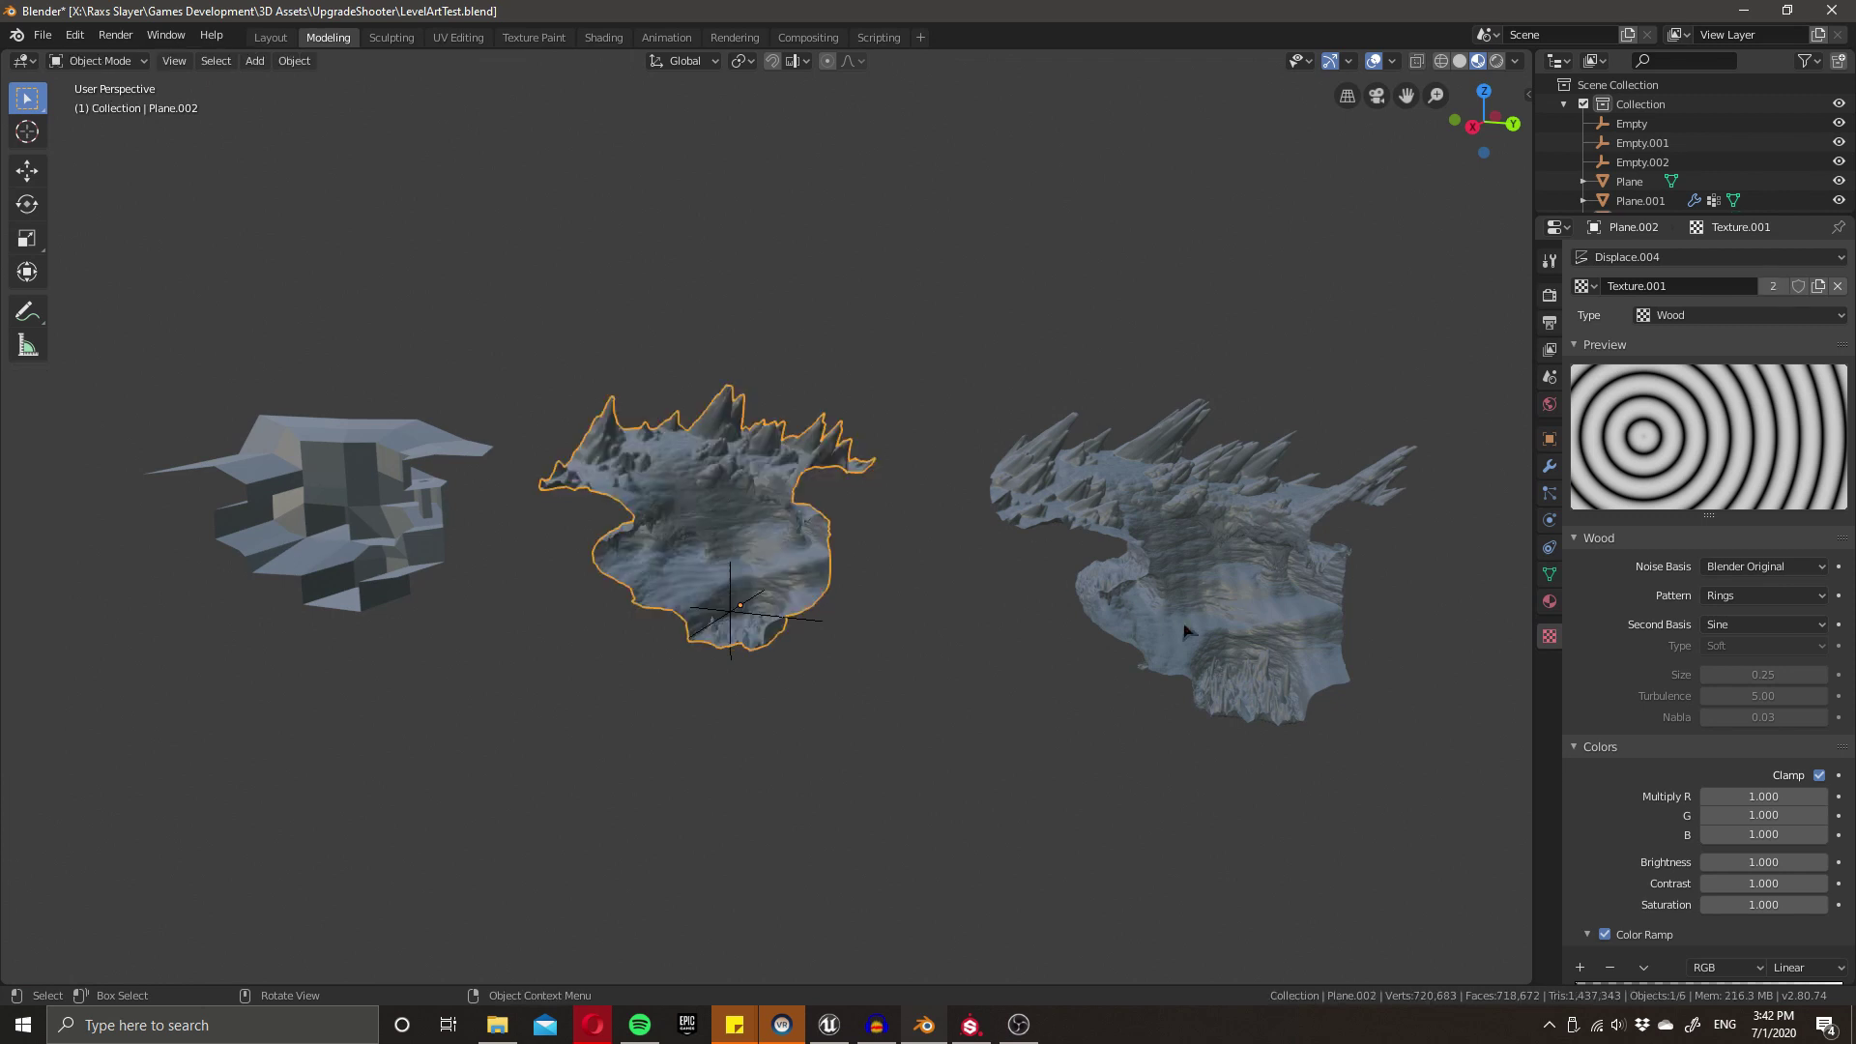
middle_drag(1186, 626, 1144, 616)
scroll(1120, 626, up, 2)
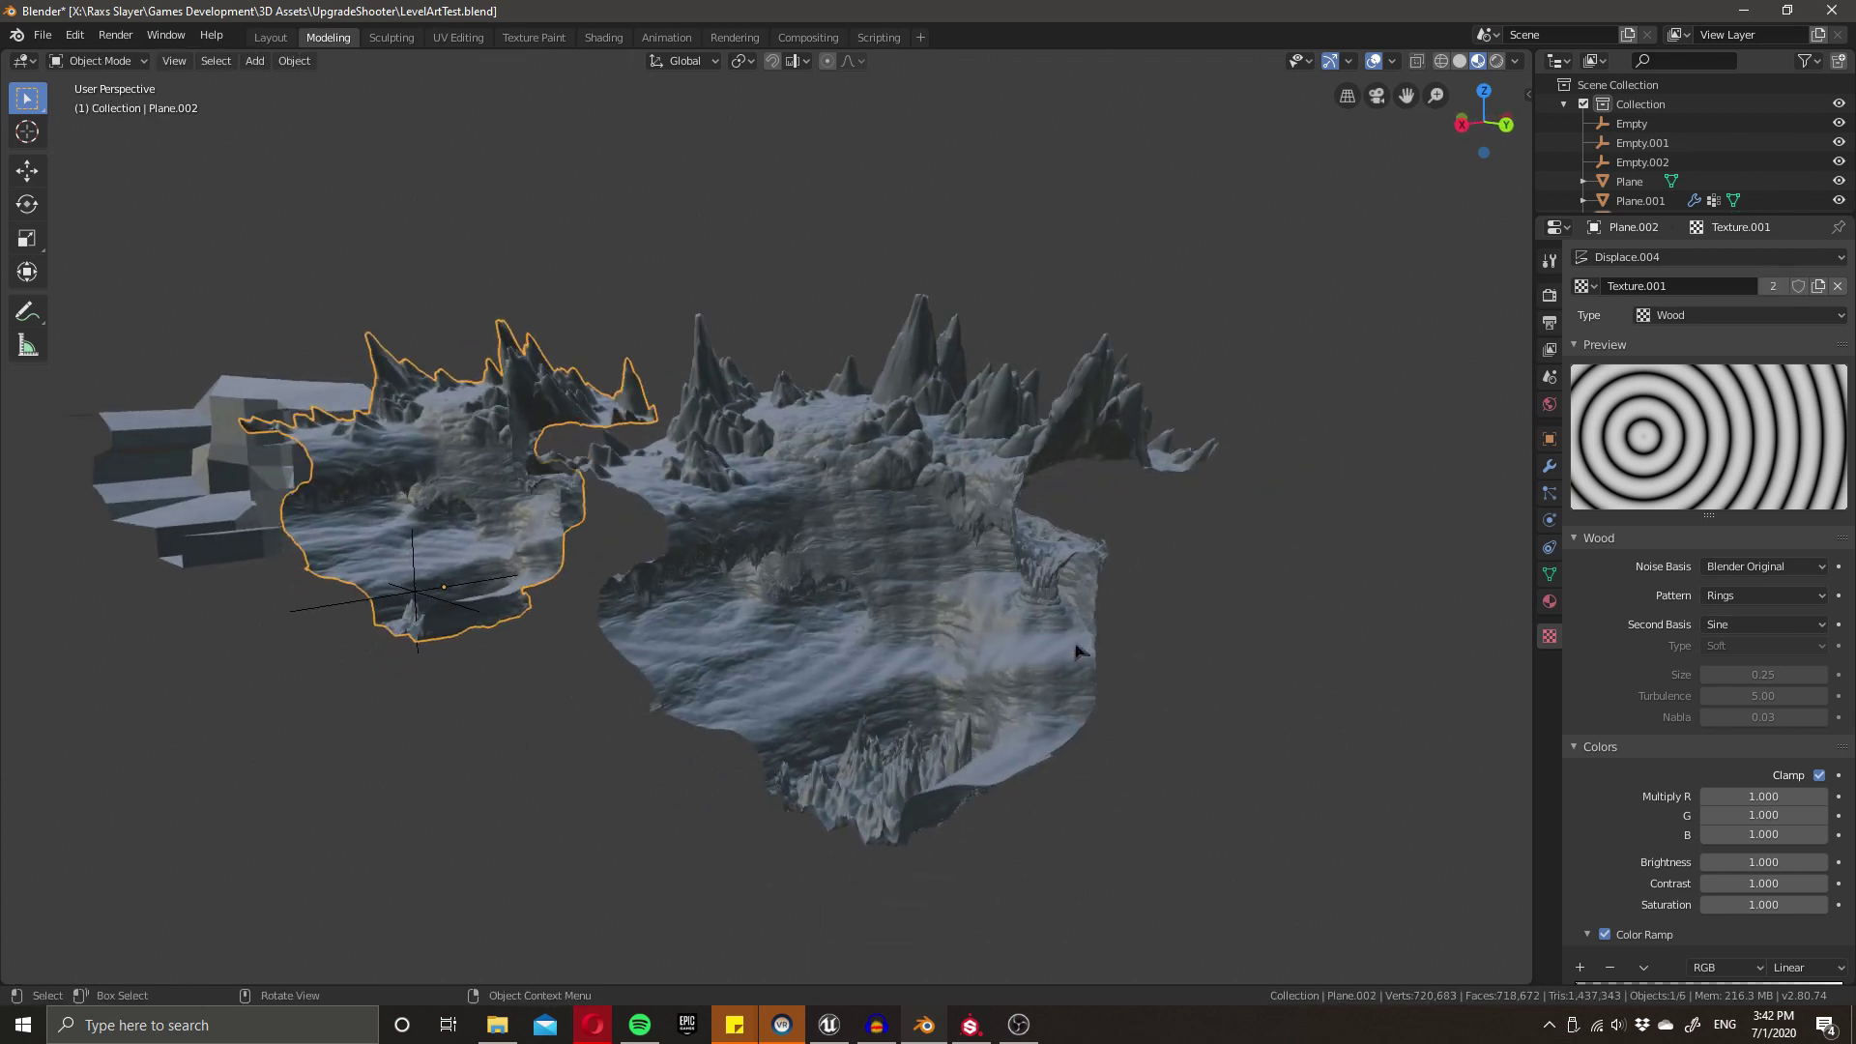
middle_drag(658, 615, 739, 638)
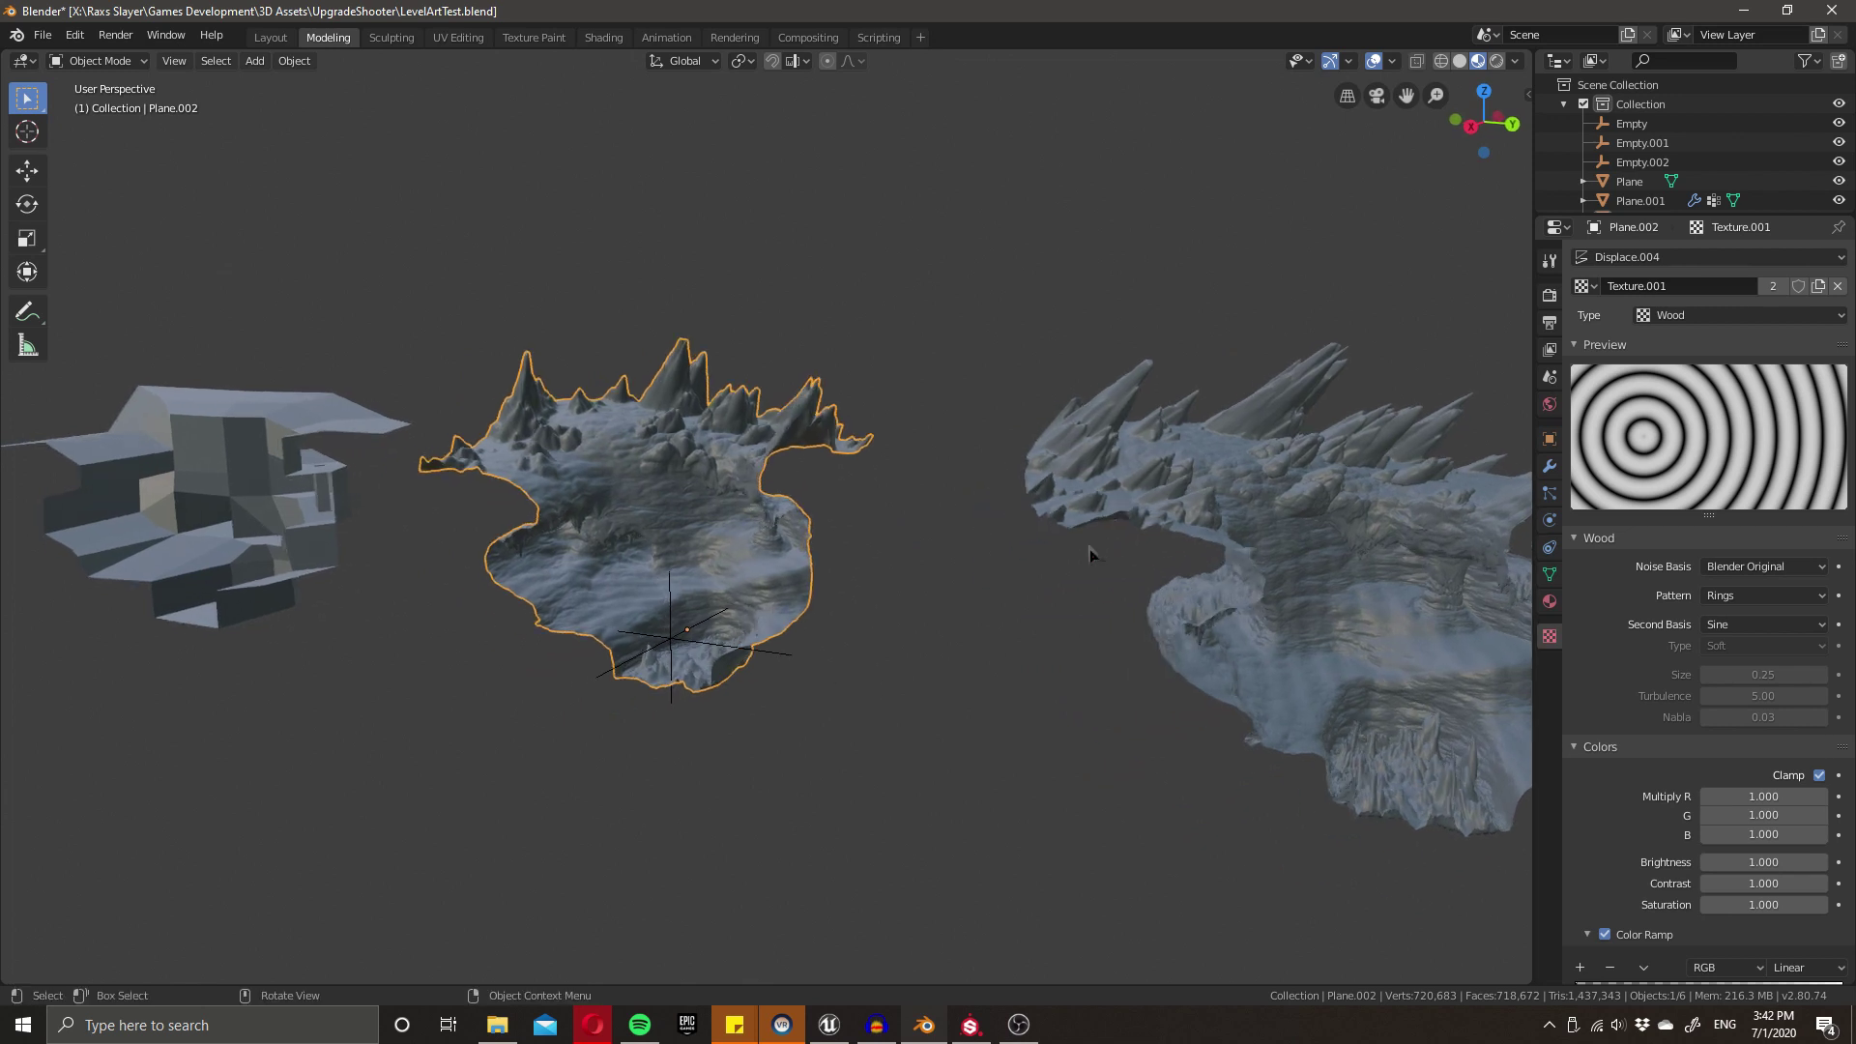
middle_drag(899, 623, 921, 635)
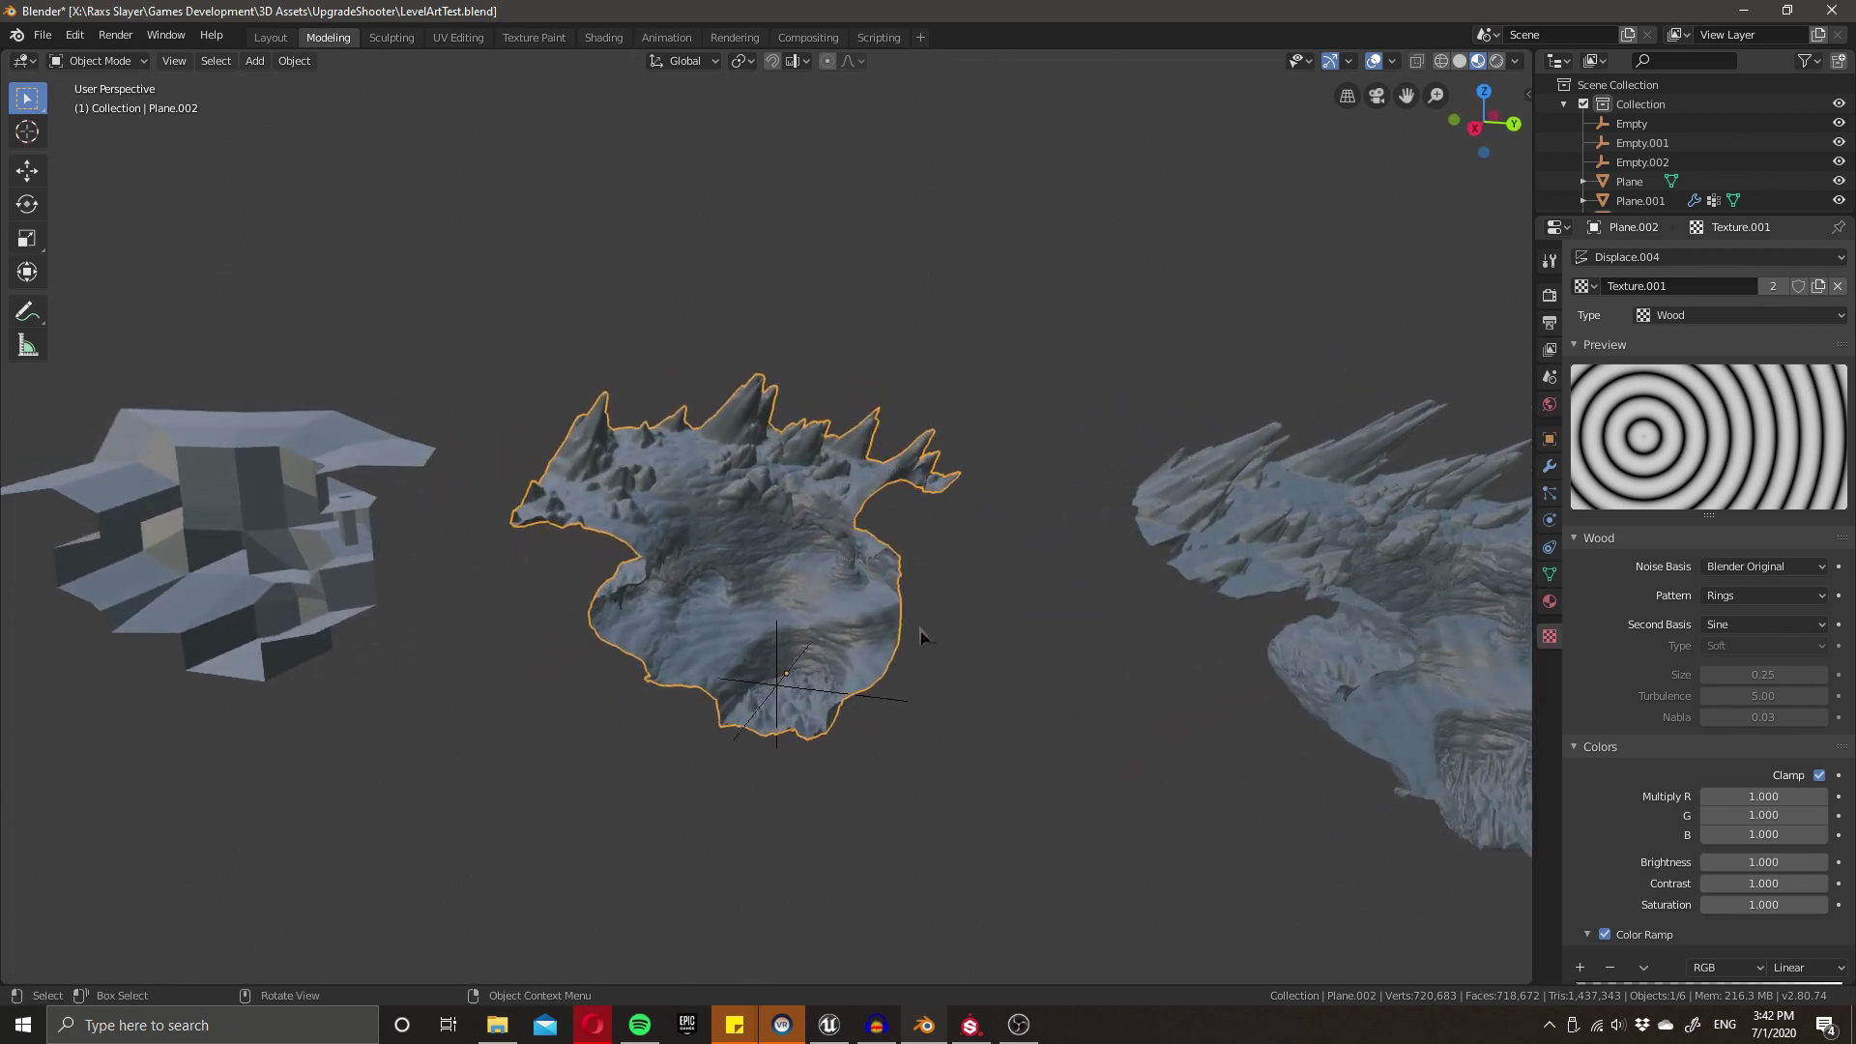
scroll(920, 636, up, 3)
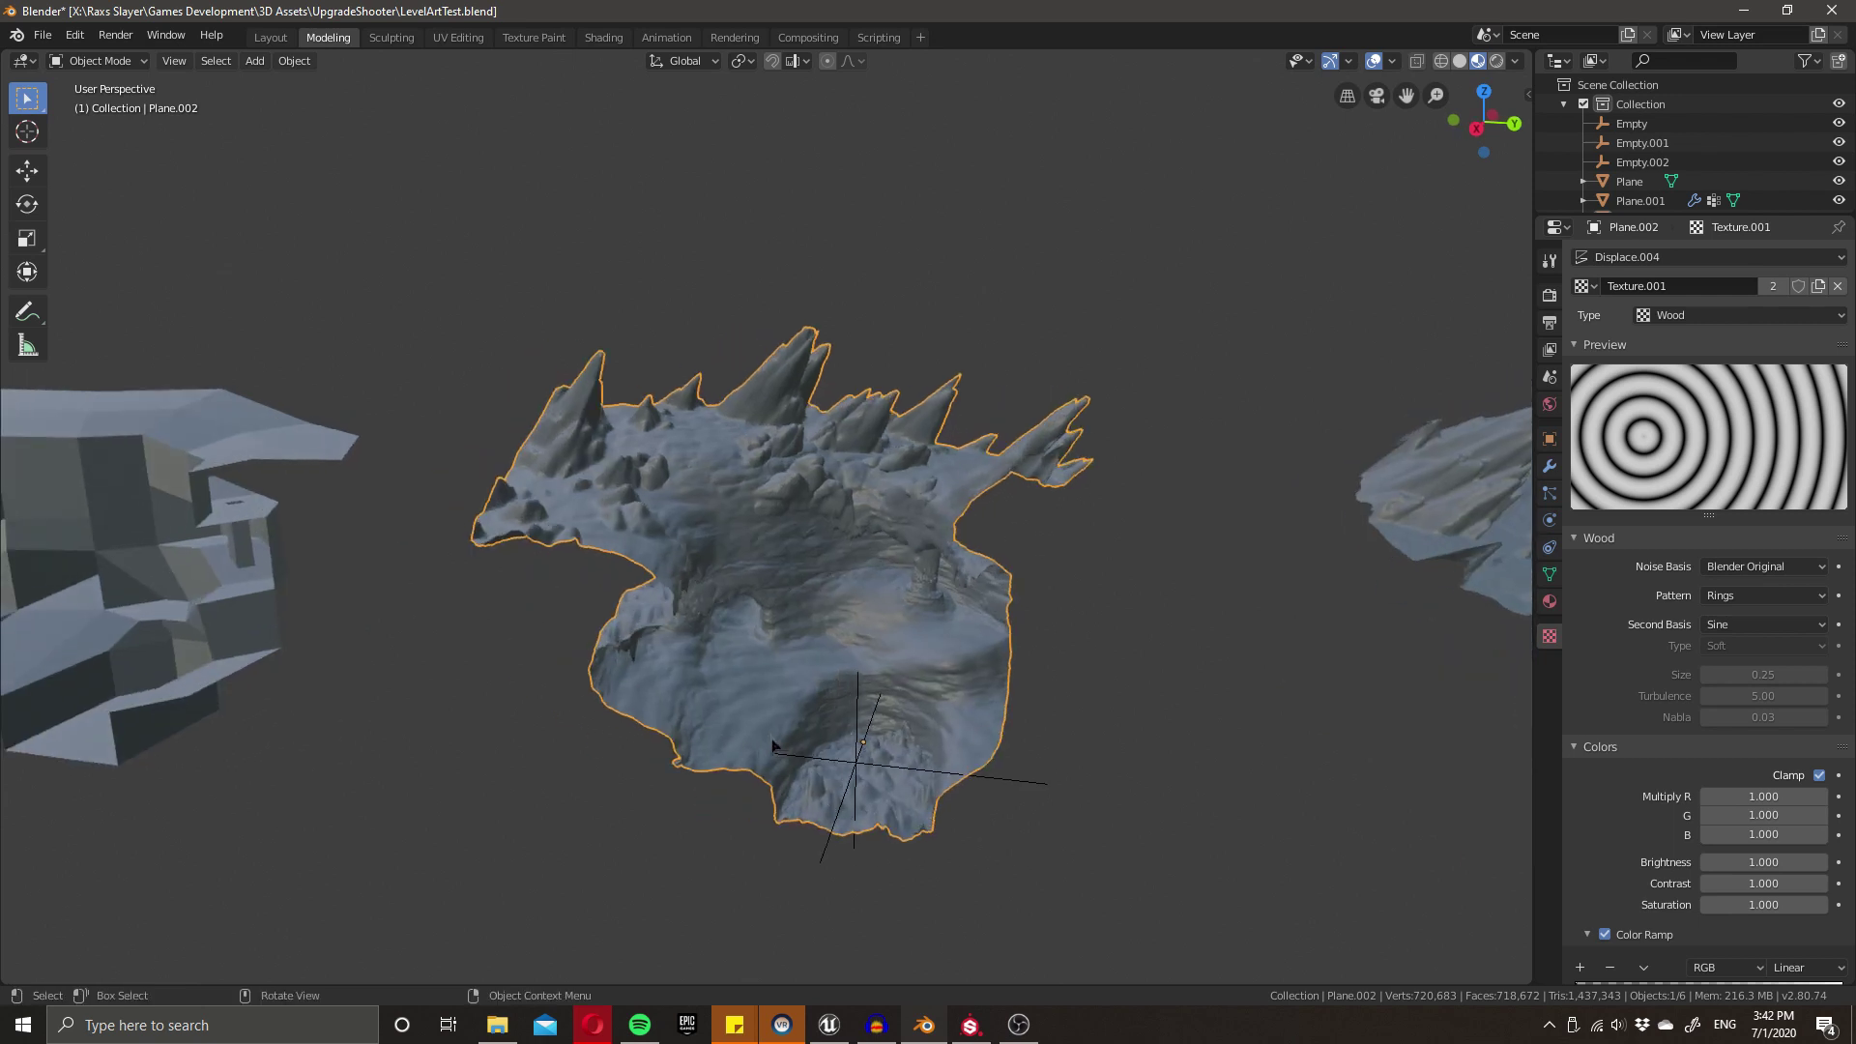
scroll(773, 745, up, 3)
- Set the middle terrain's subdivision level to 4 and frame the terrain in view
key(ctrl+5)
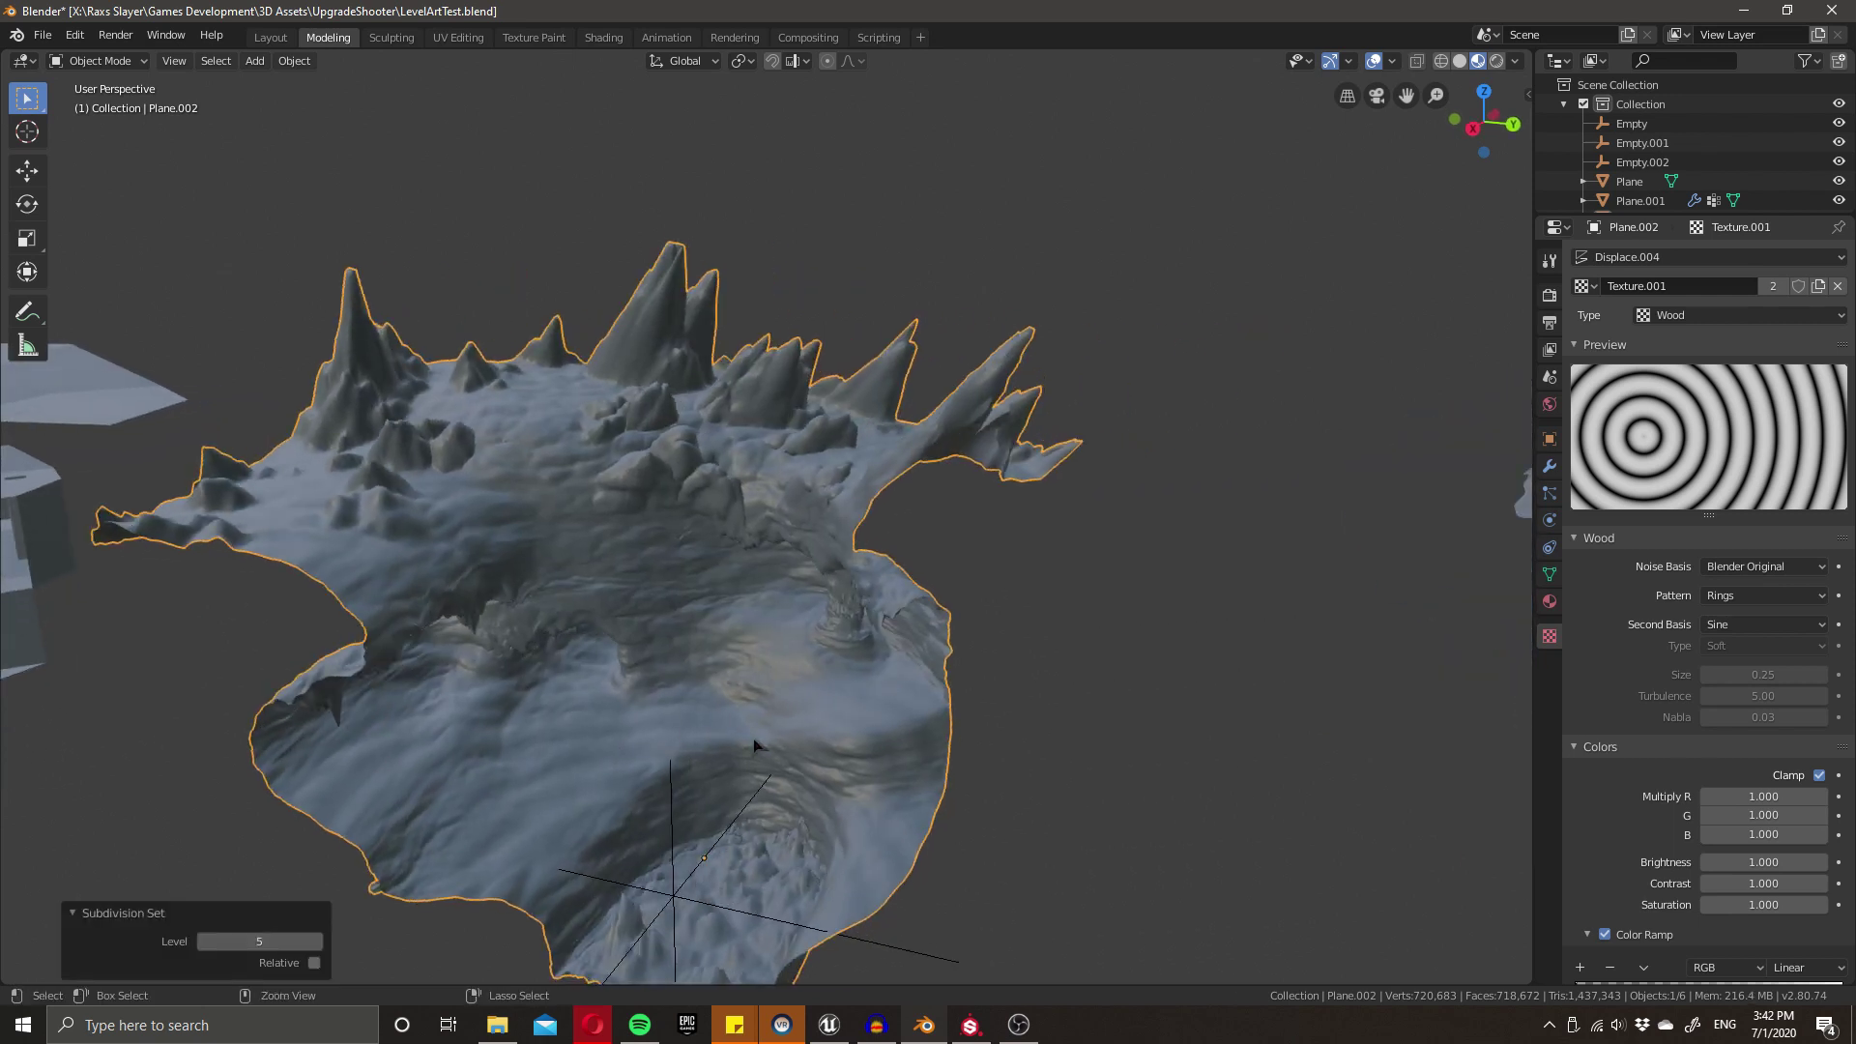
key(KP_Decimal)
key(ctrl+4)
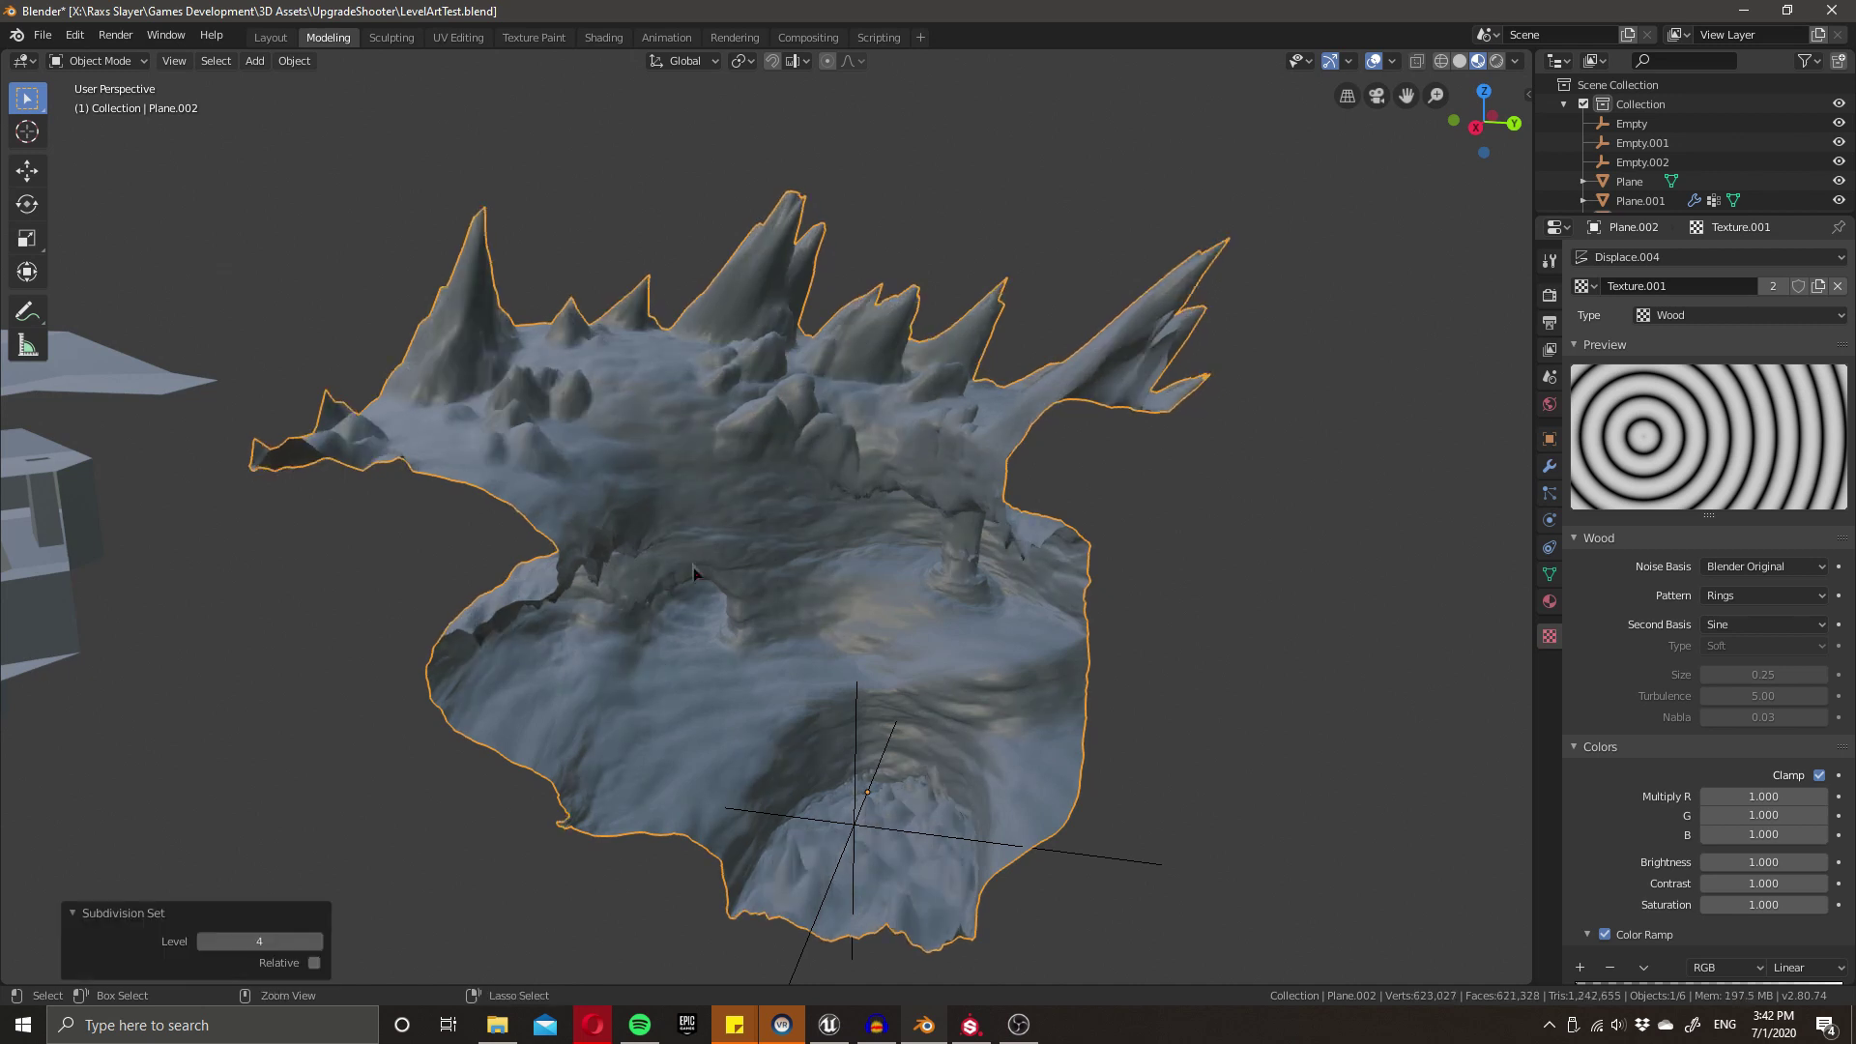
- Set the strength of the middle terrain's OuterBounds Displace modifier to 2
click(1550, 466)
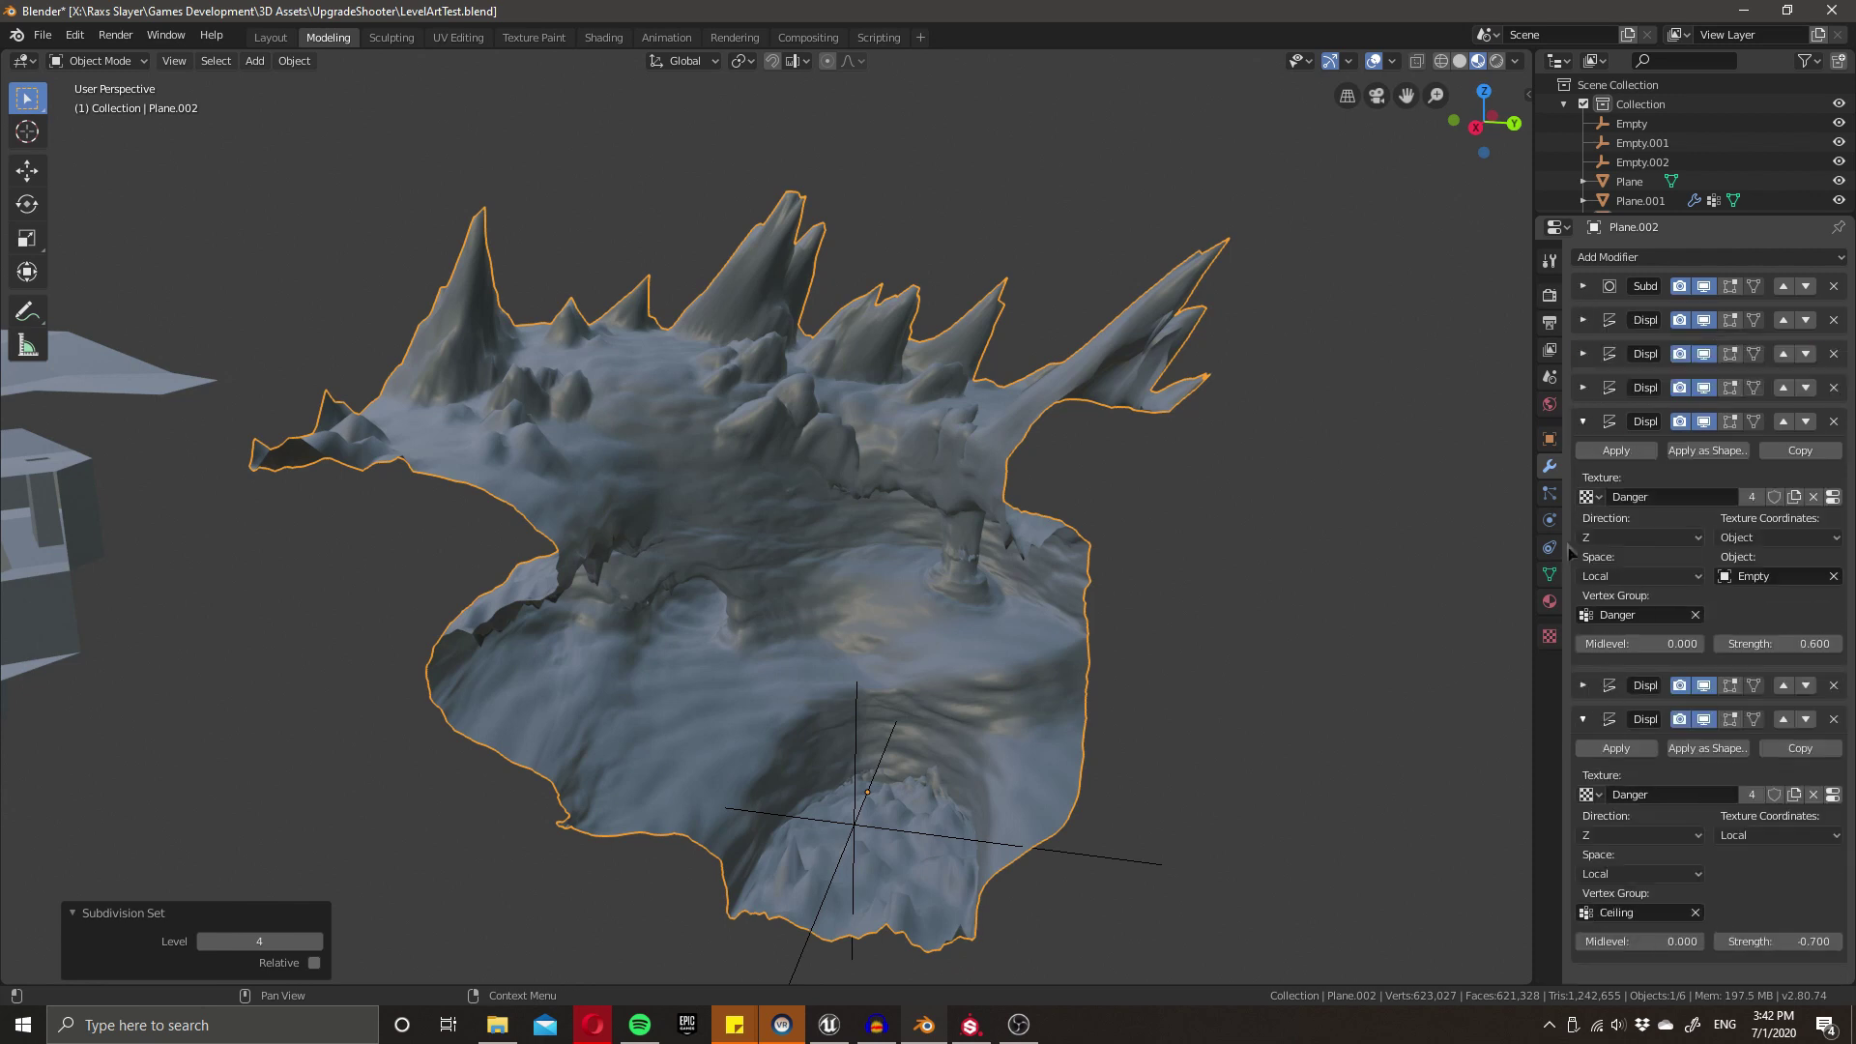
click(1583, 388)
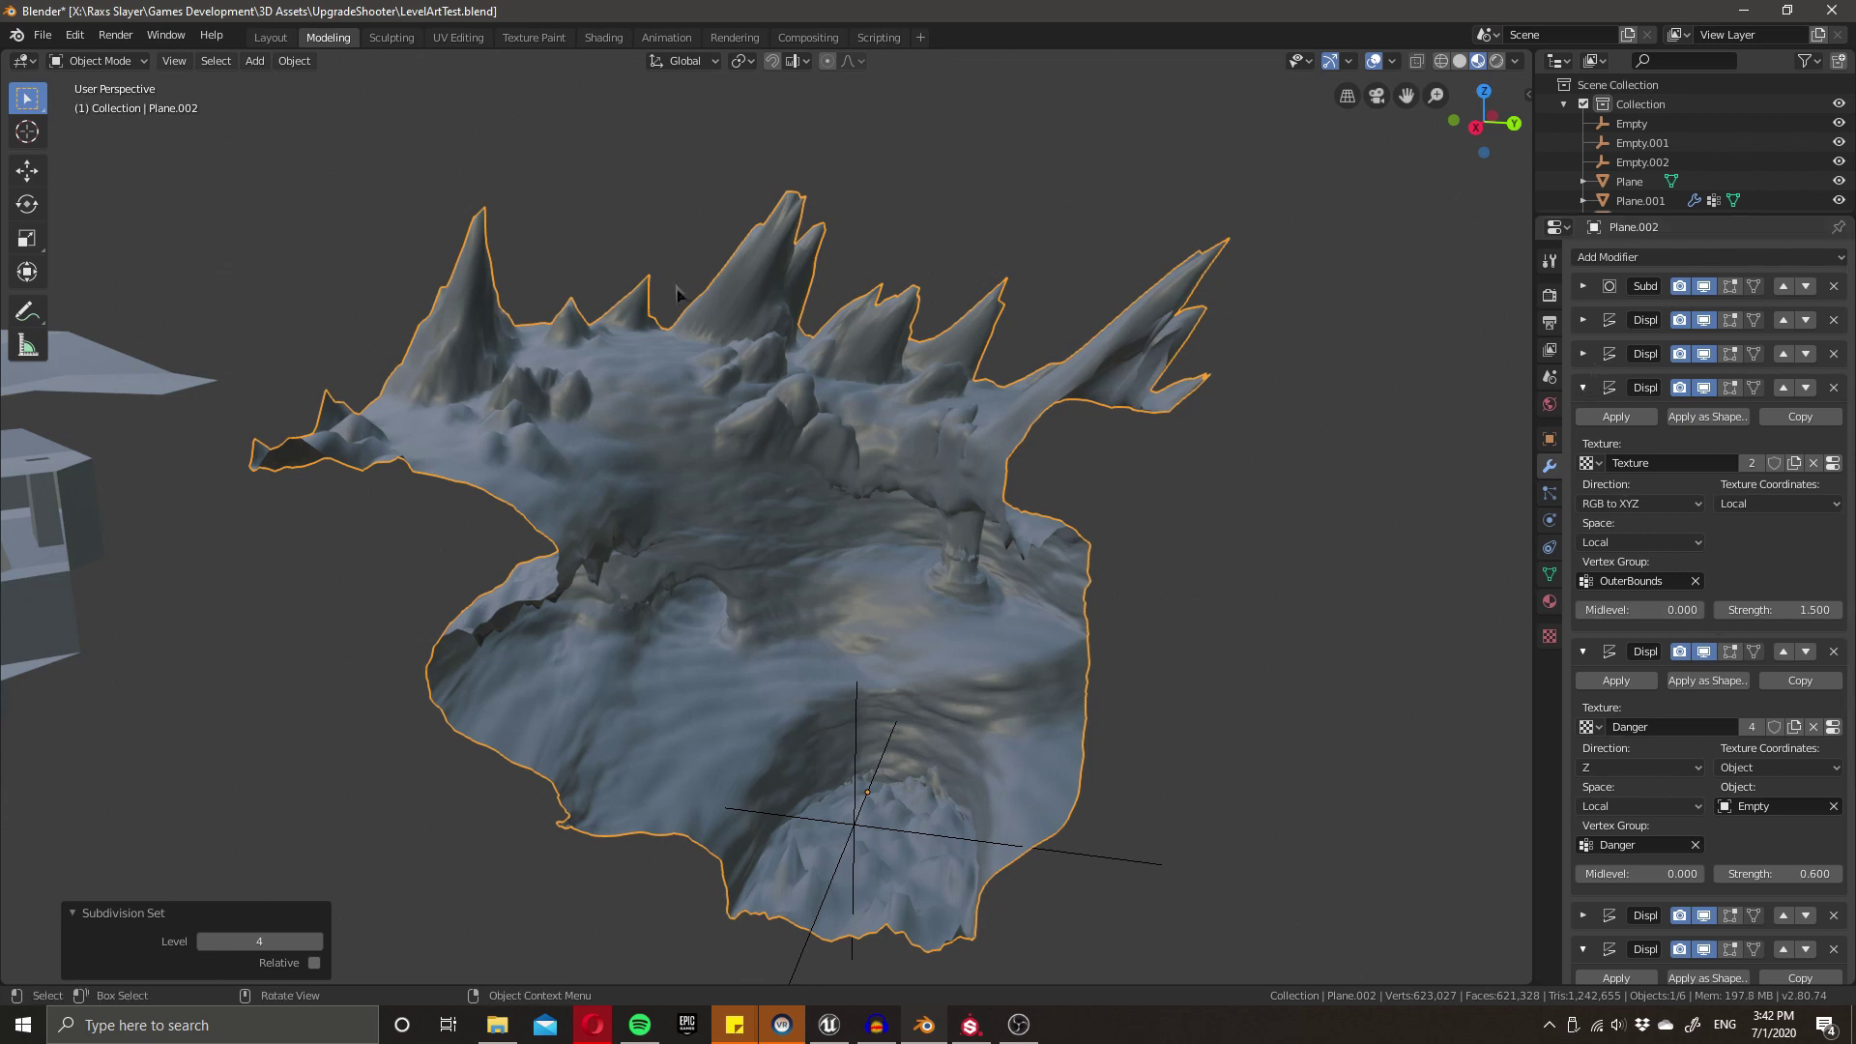
click(1778, 610)
text(2)
key(Return)
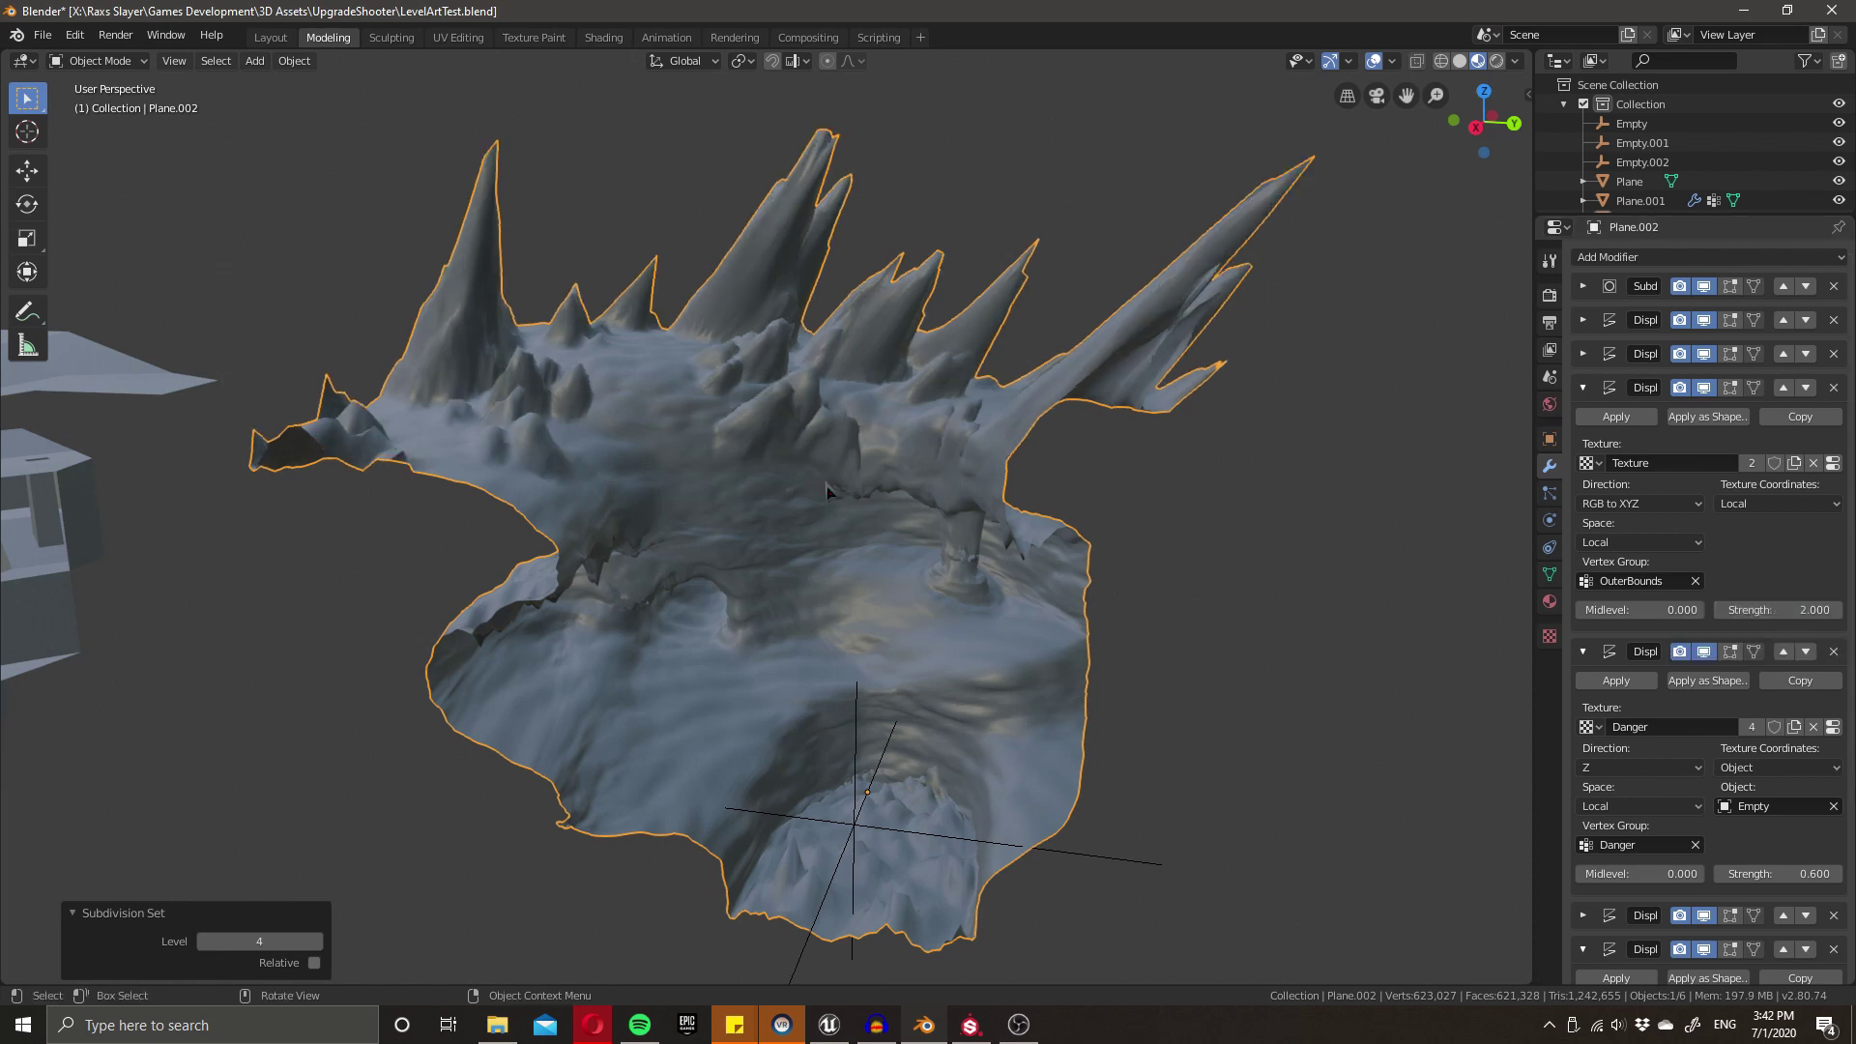
- Set the size of the Musgrave displacement texture to 2
click(1549, 636)
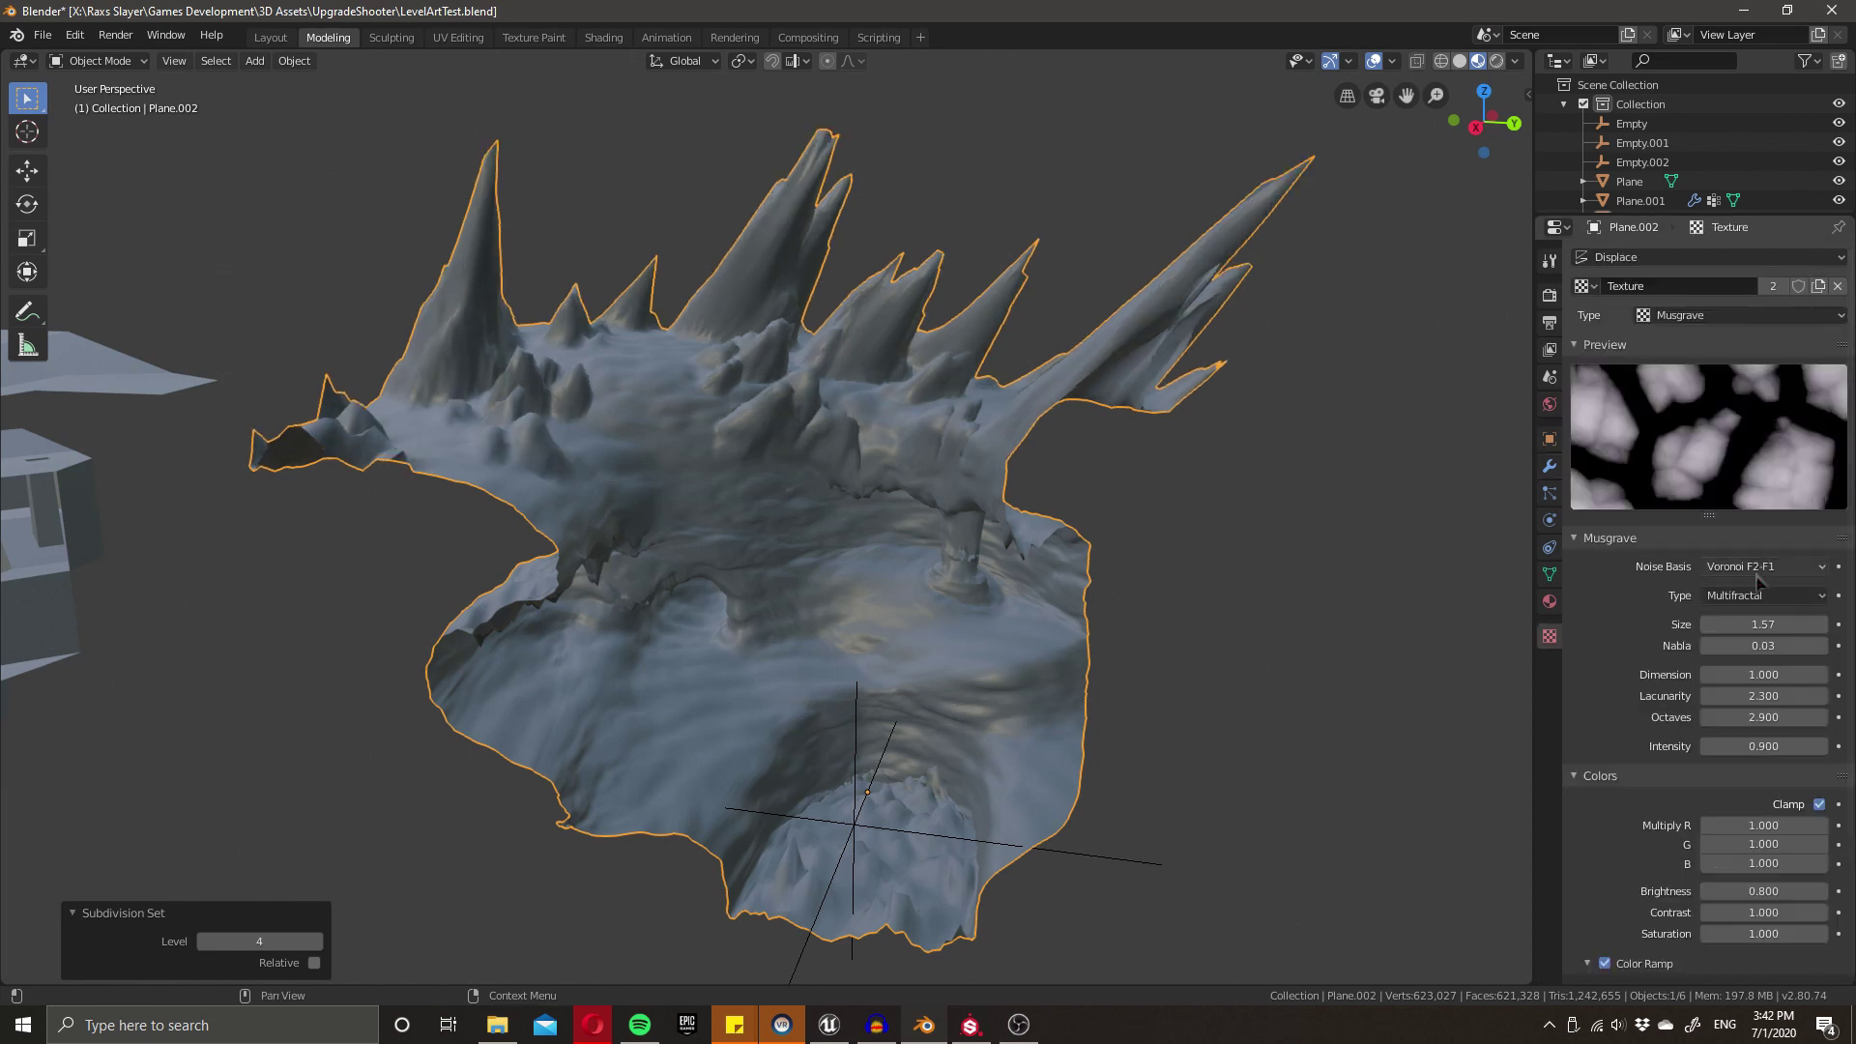
click(1759, 623)
text(2)
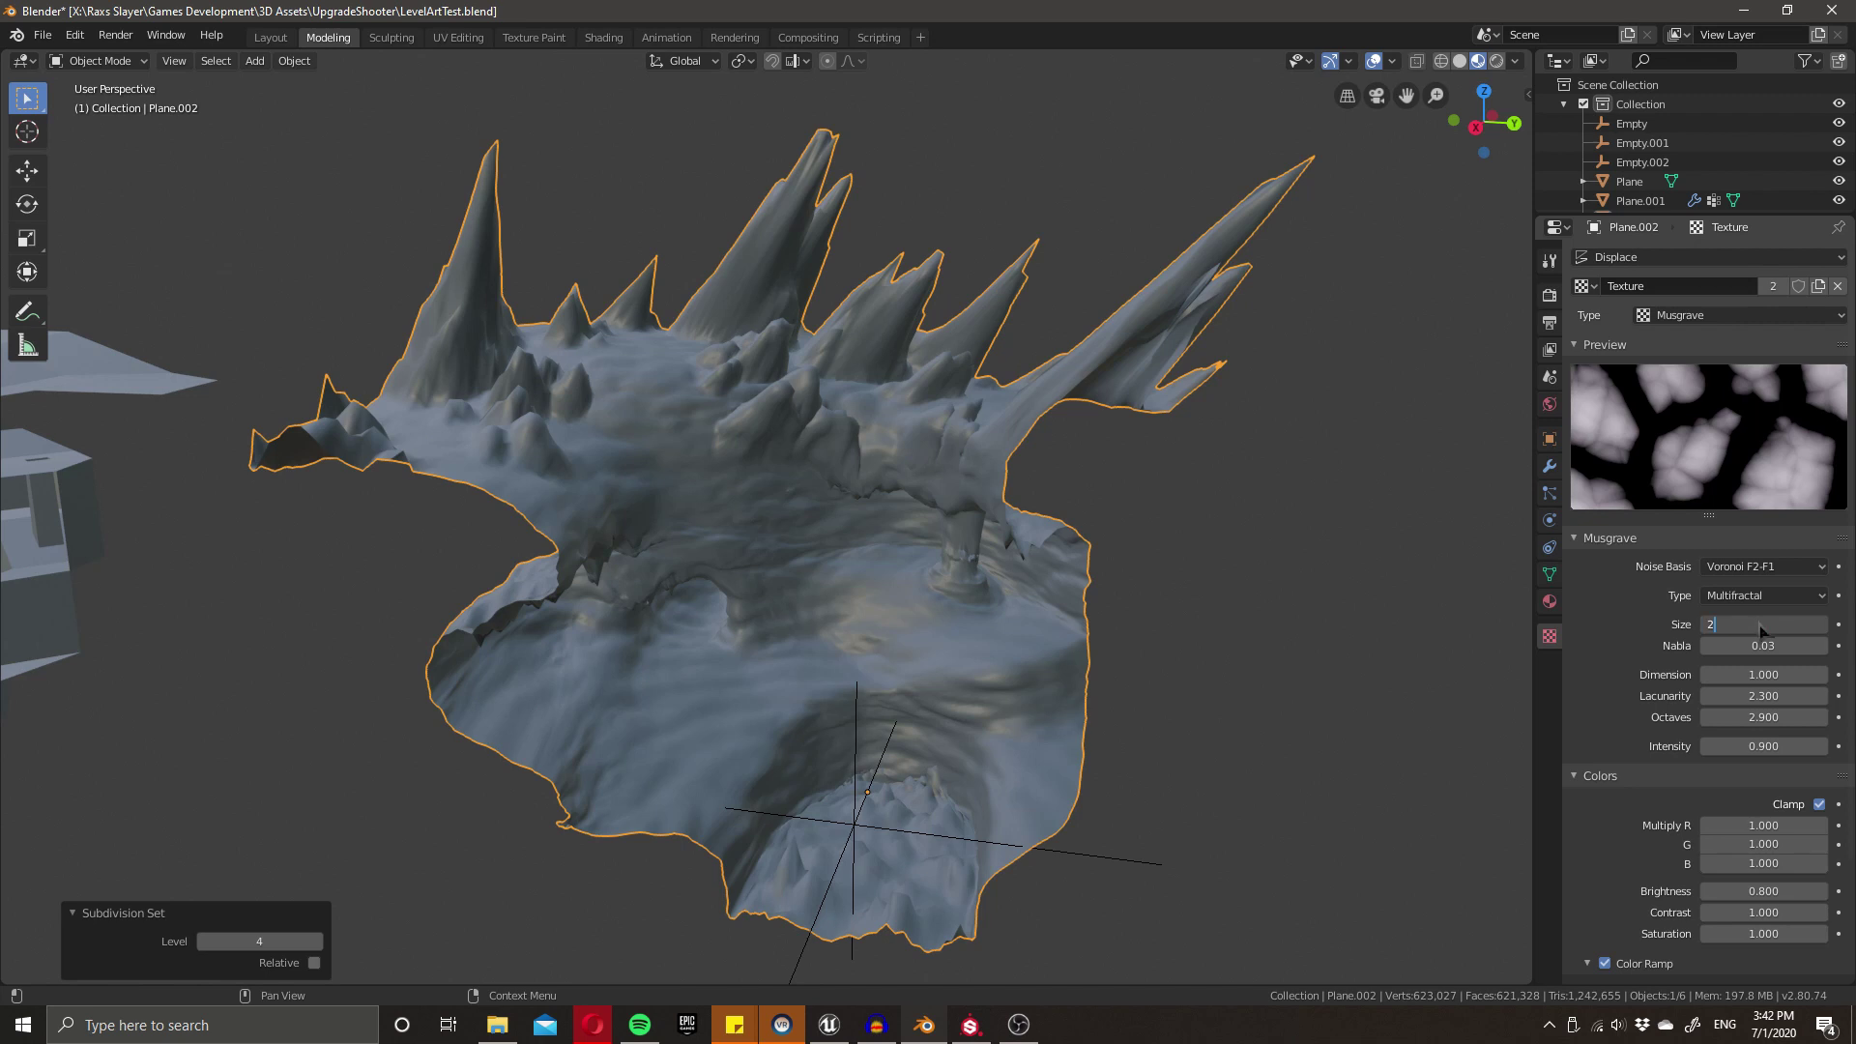
key(Return)
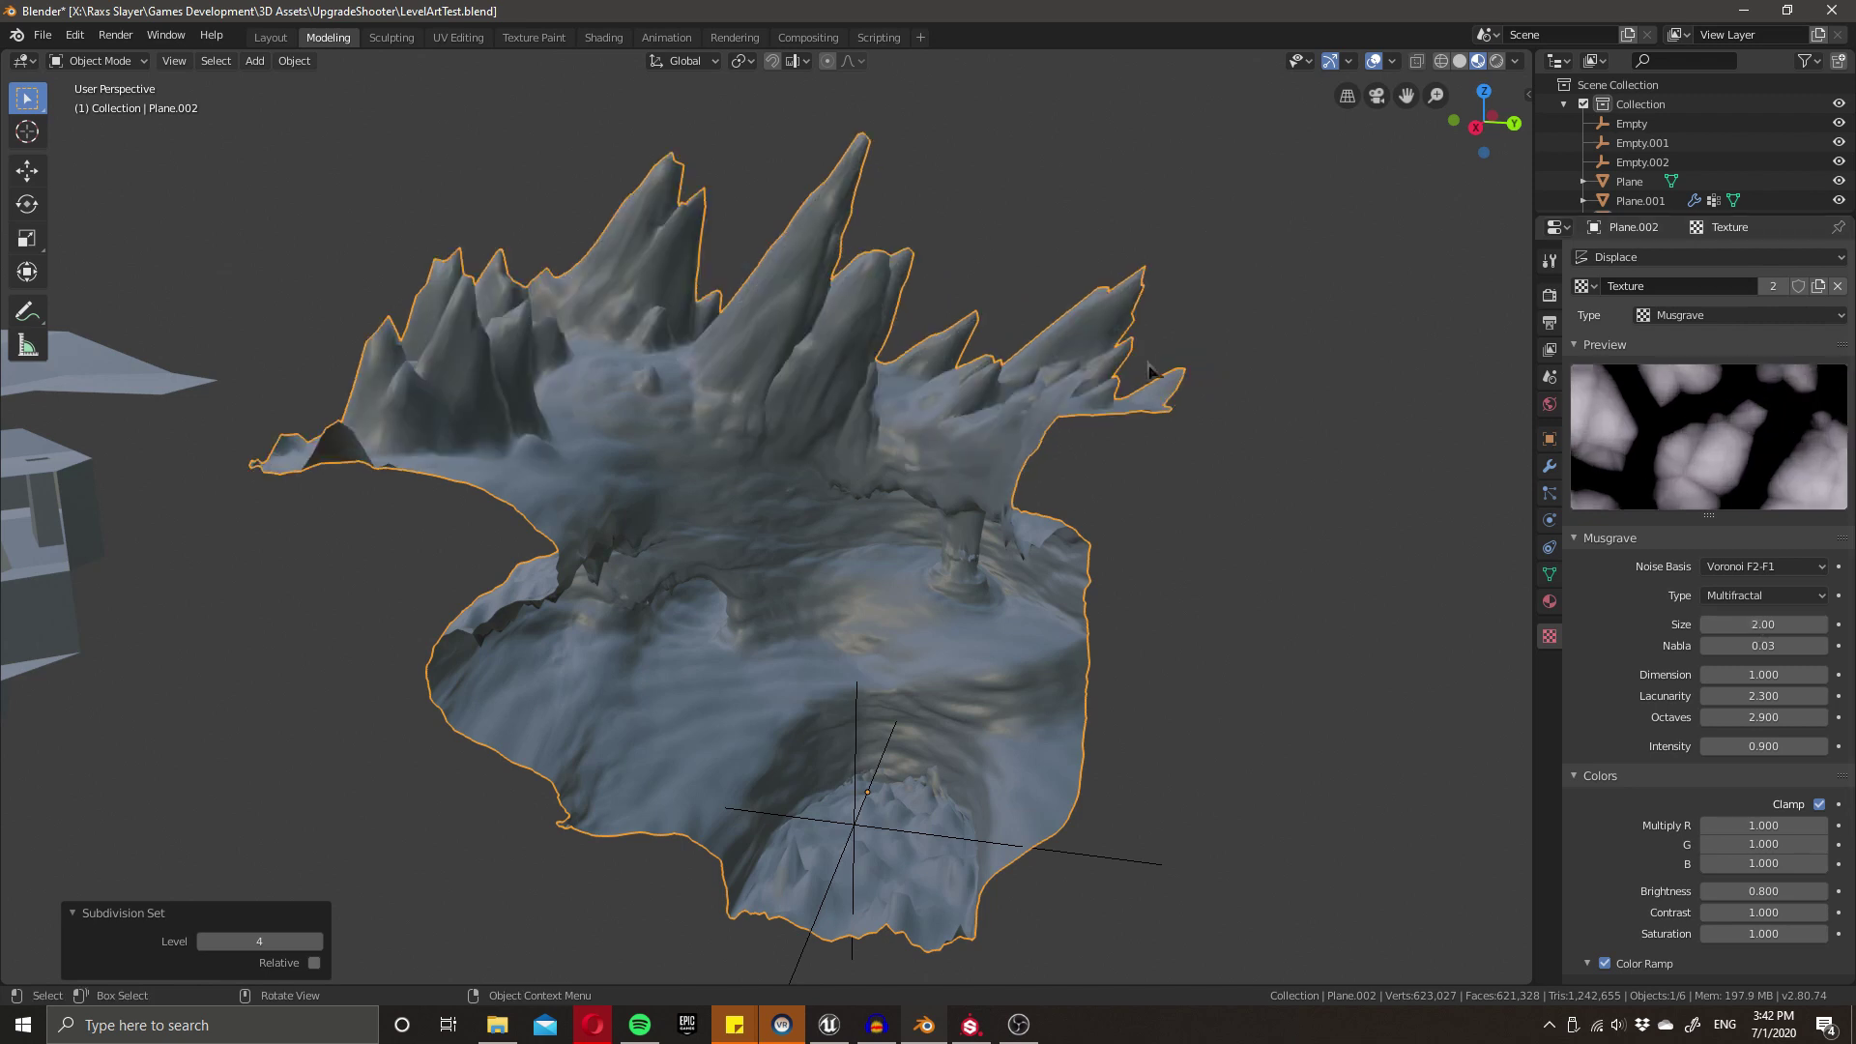
- Inspect the reshaped outer spikes on the middle terrain and compare them with its base mesh in Edit Mode
mouse_move(676, 429)
middle_down()
mouse_move(592, 419)
mouse_move(691, 430)
middle_up()
scroll(659, 415, down, 4)
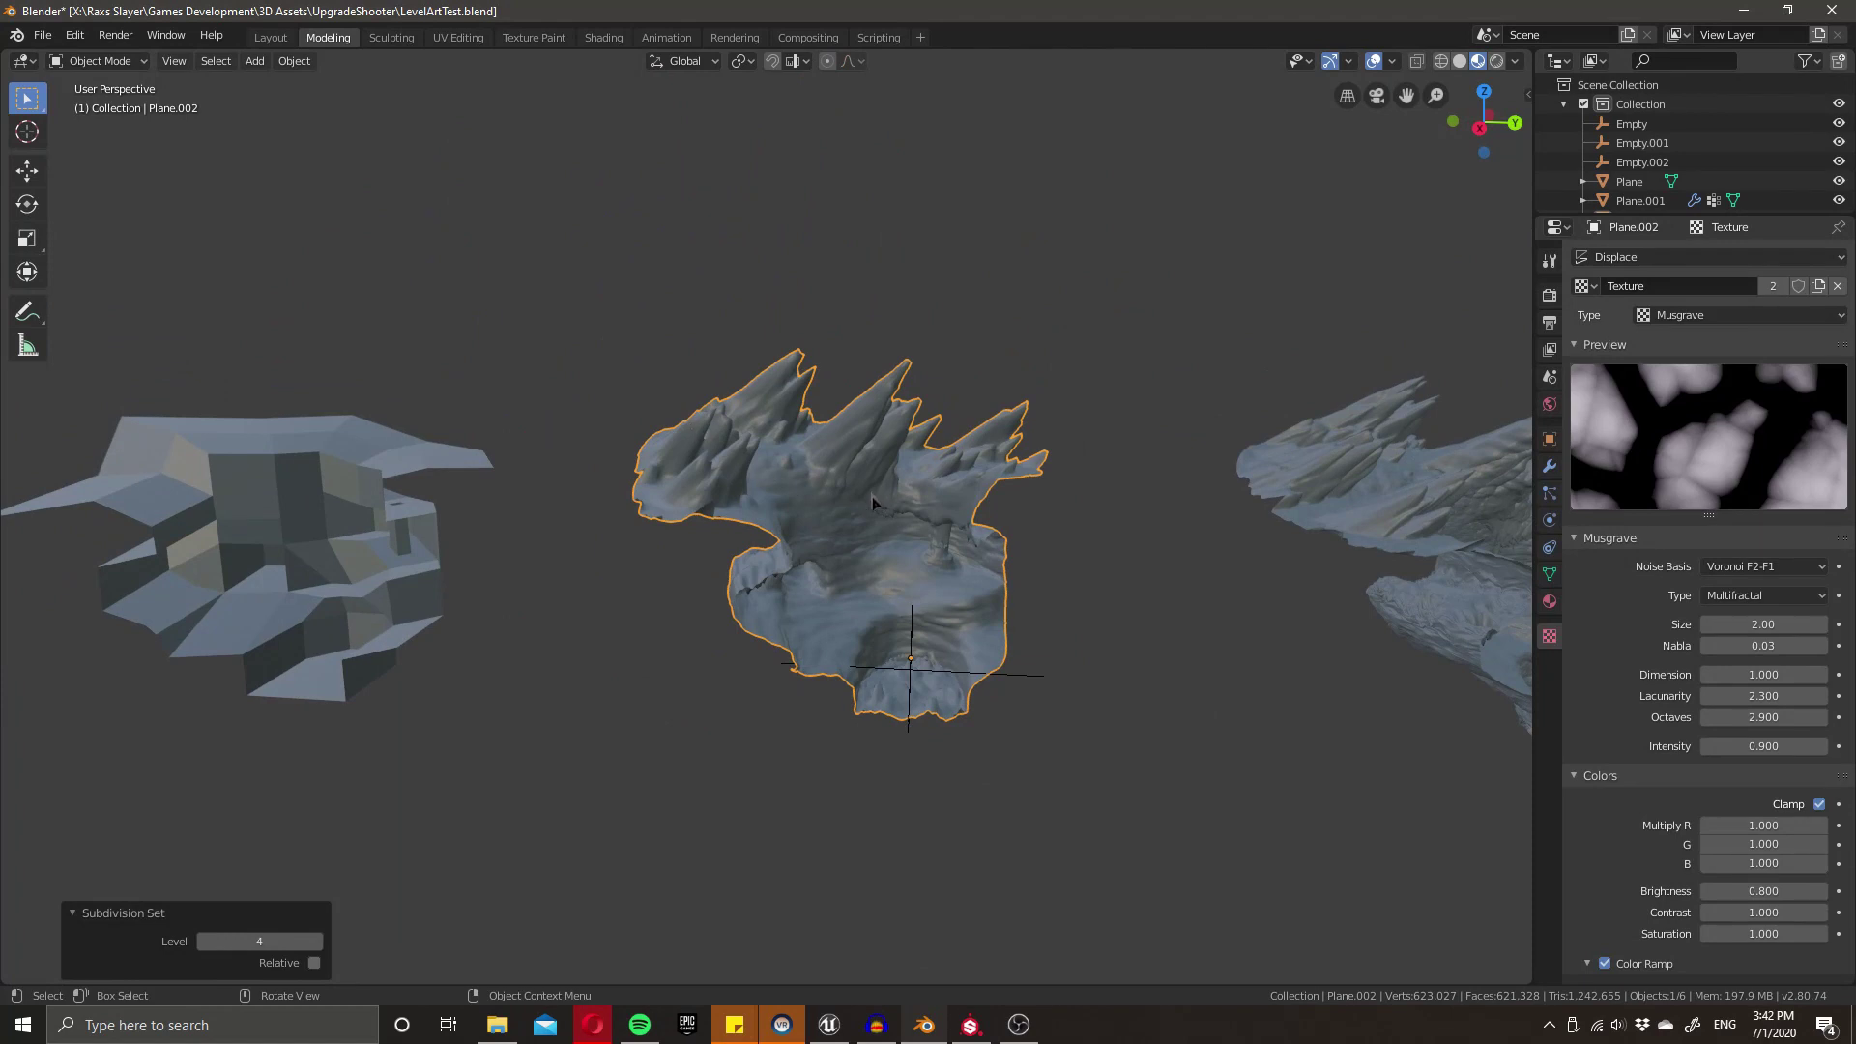
key(Tab)
middle_drag(873, 502, 552, 464)
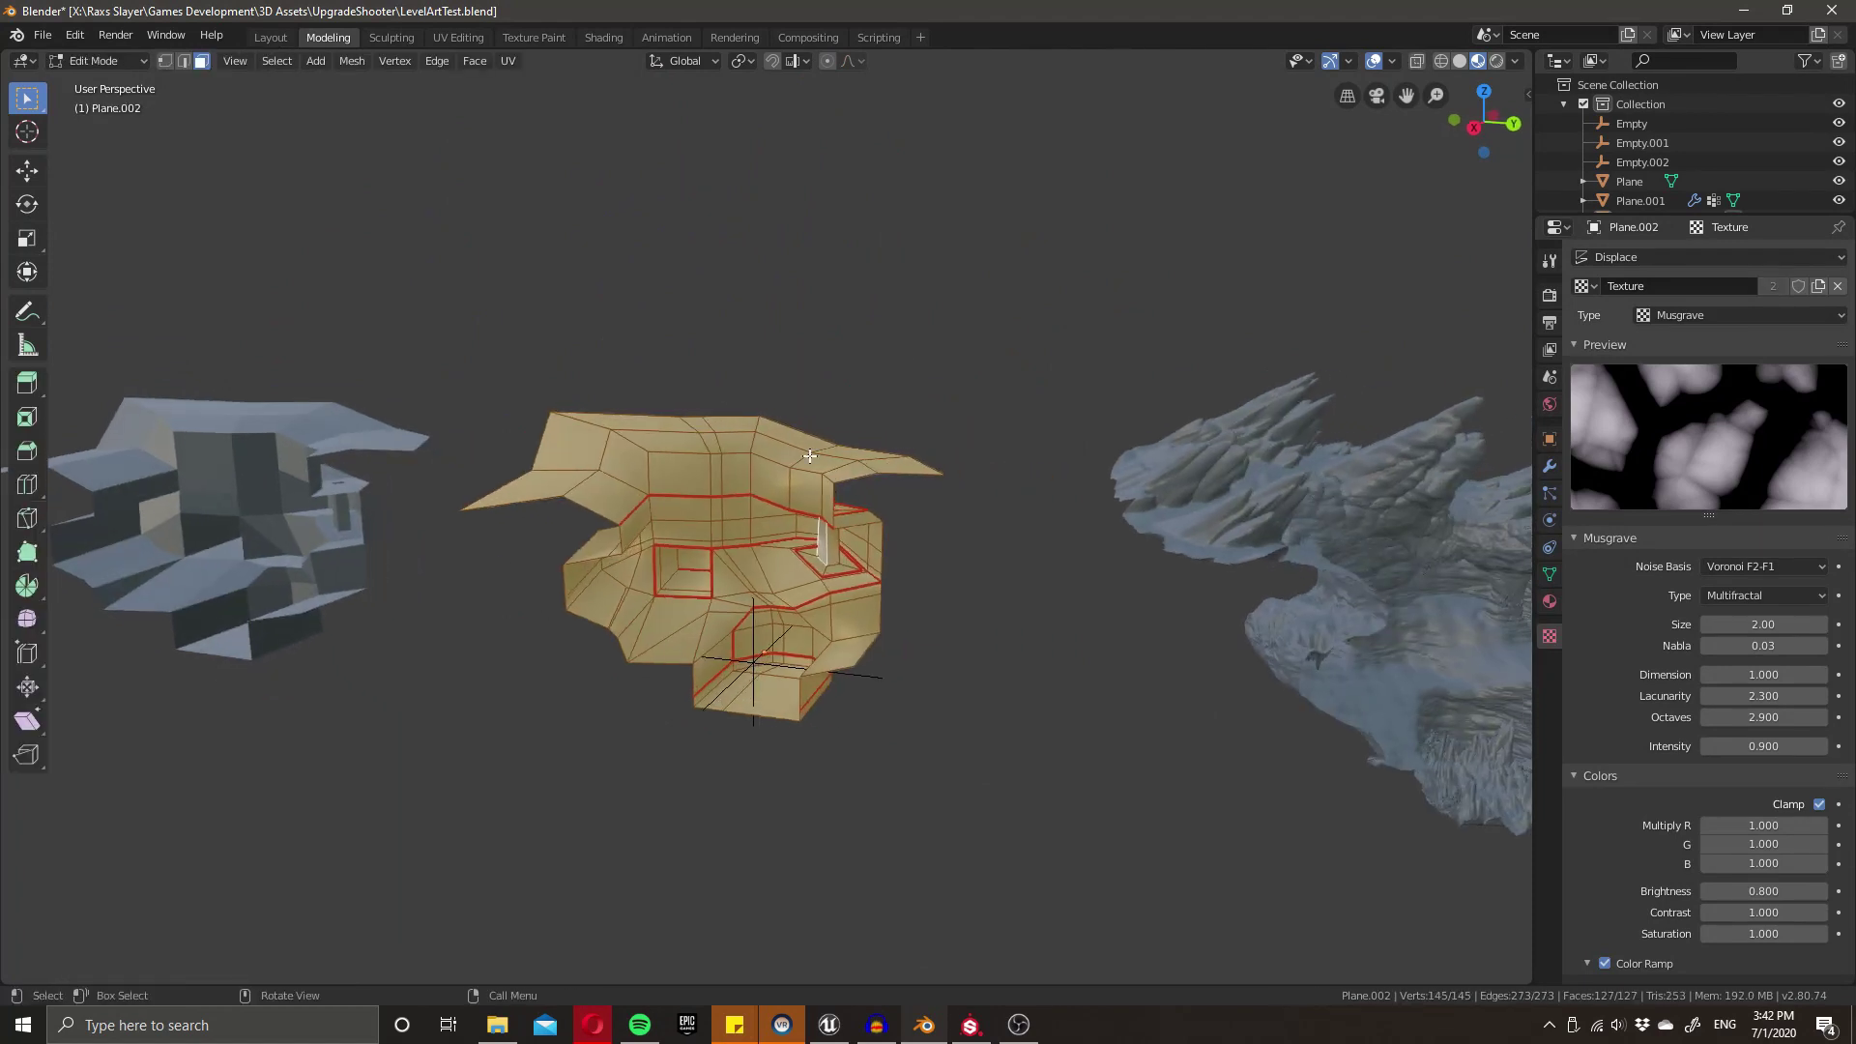
key(Tab)
scroll(752, 621, up, 3)
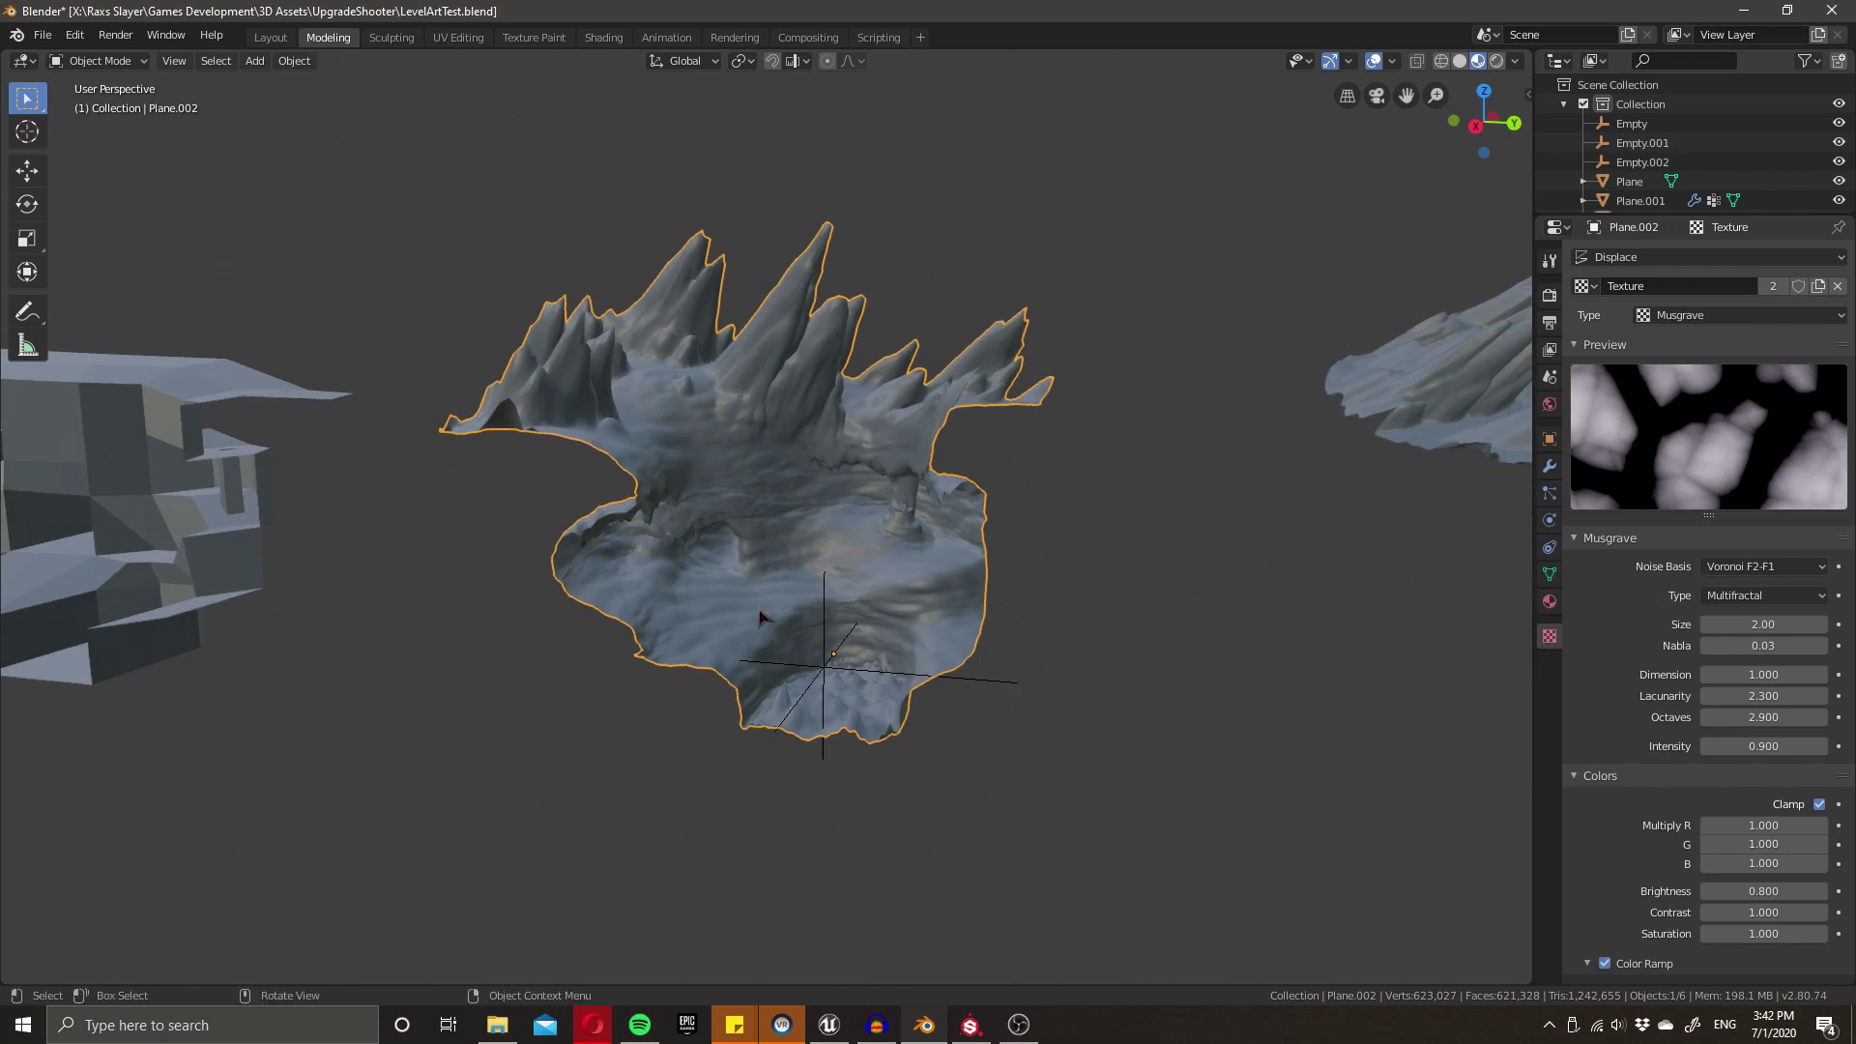
scroll(761, 617, down, 2)
- Duplicate the plain low-poly terrain and place the copy about -89.3 m along the Y axis
click(330, 527)
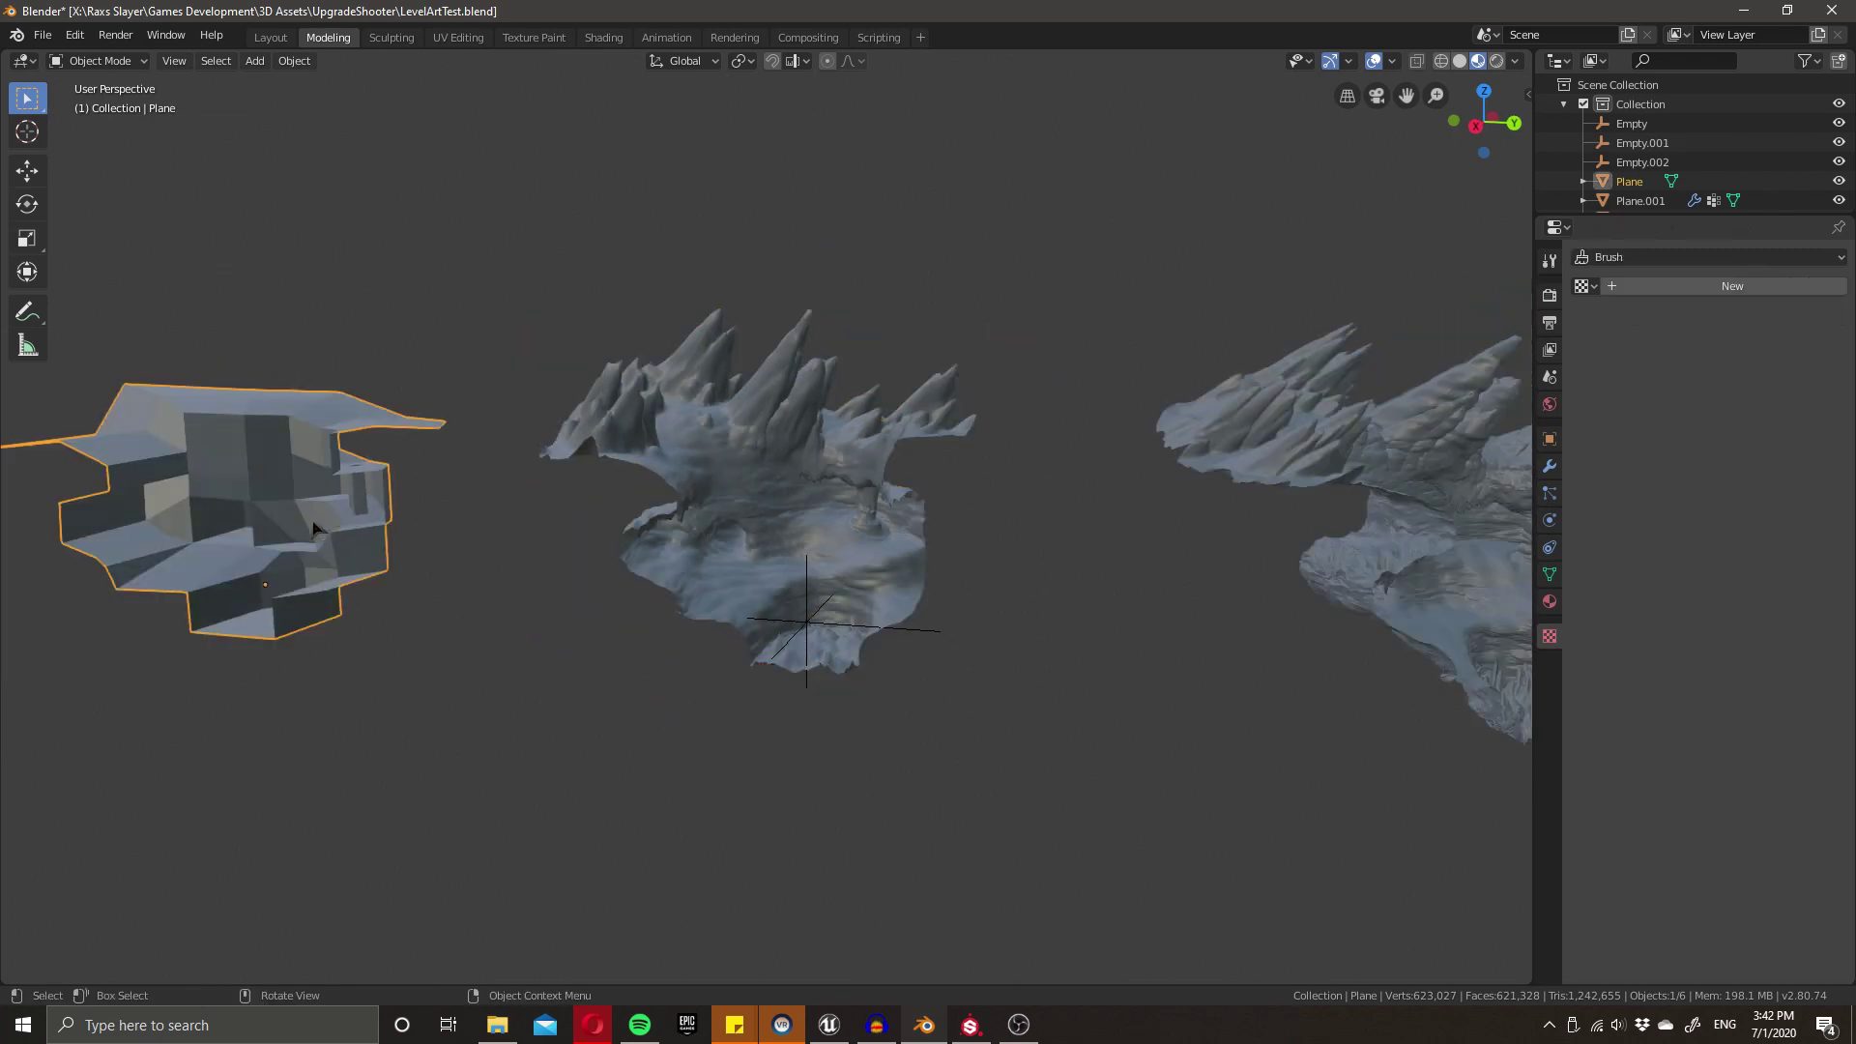
scroll(319, 527, down, 3)
shift+middle_drag(319, 527, 770, 651)
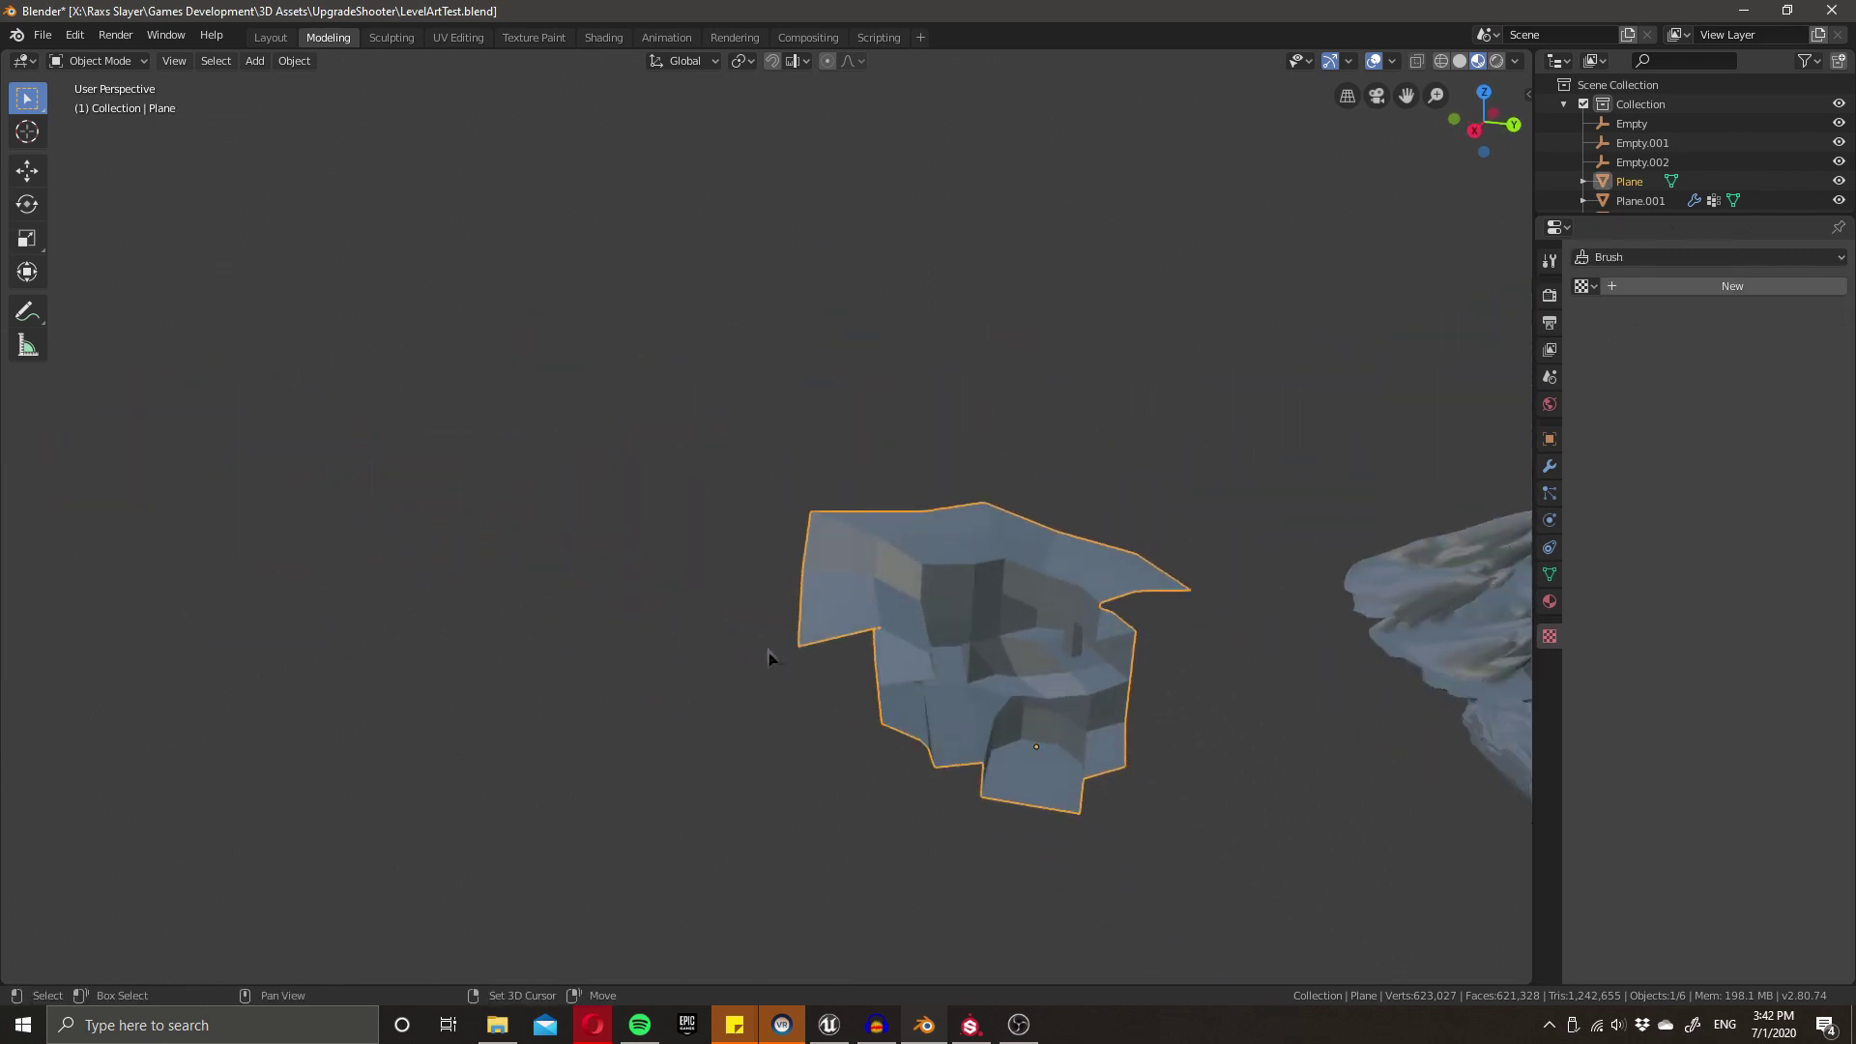
key(shift+d)
key(y)
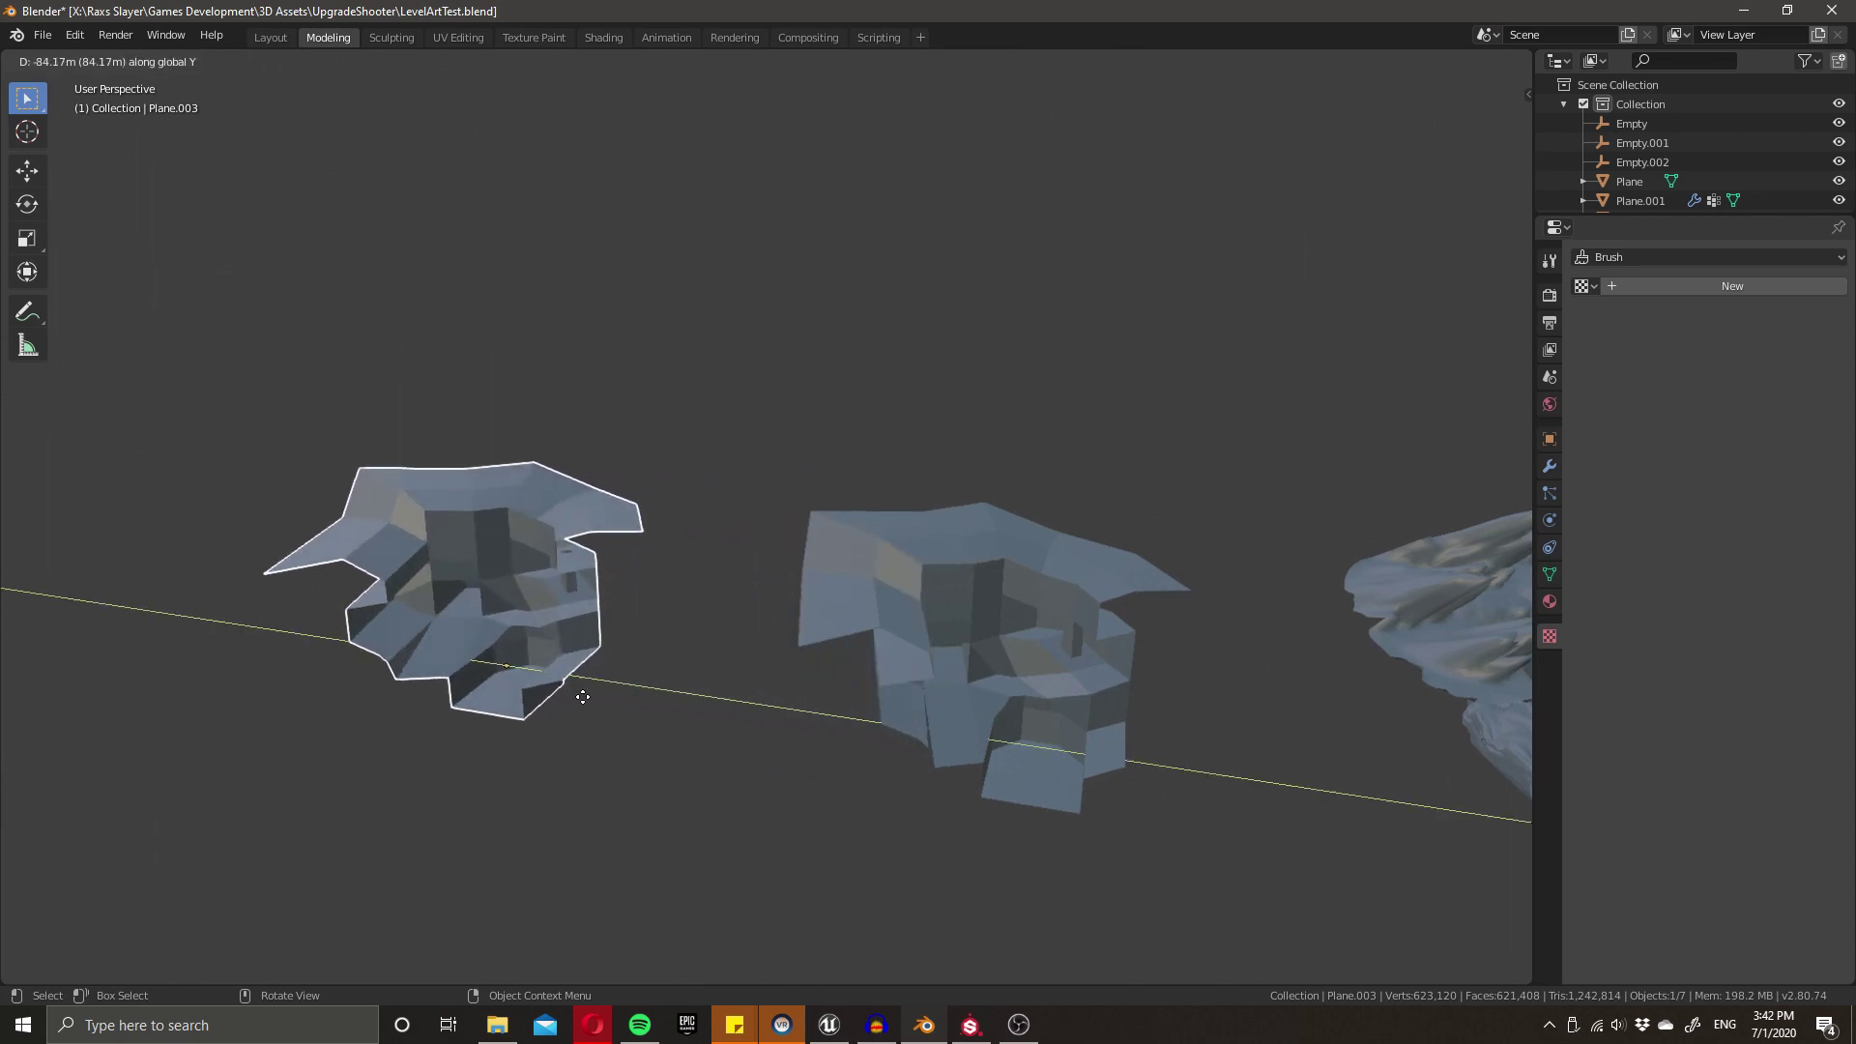
click(566, 696)
- Enter Edit Mode on the duplicated low-poly terrain and examine its faces, selecting the triangular face on the central wall
scroll(551, 700, up, 5)
scroll(689, 649, up, 4)
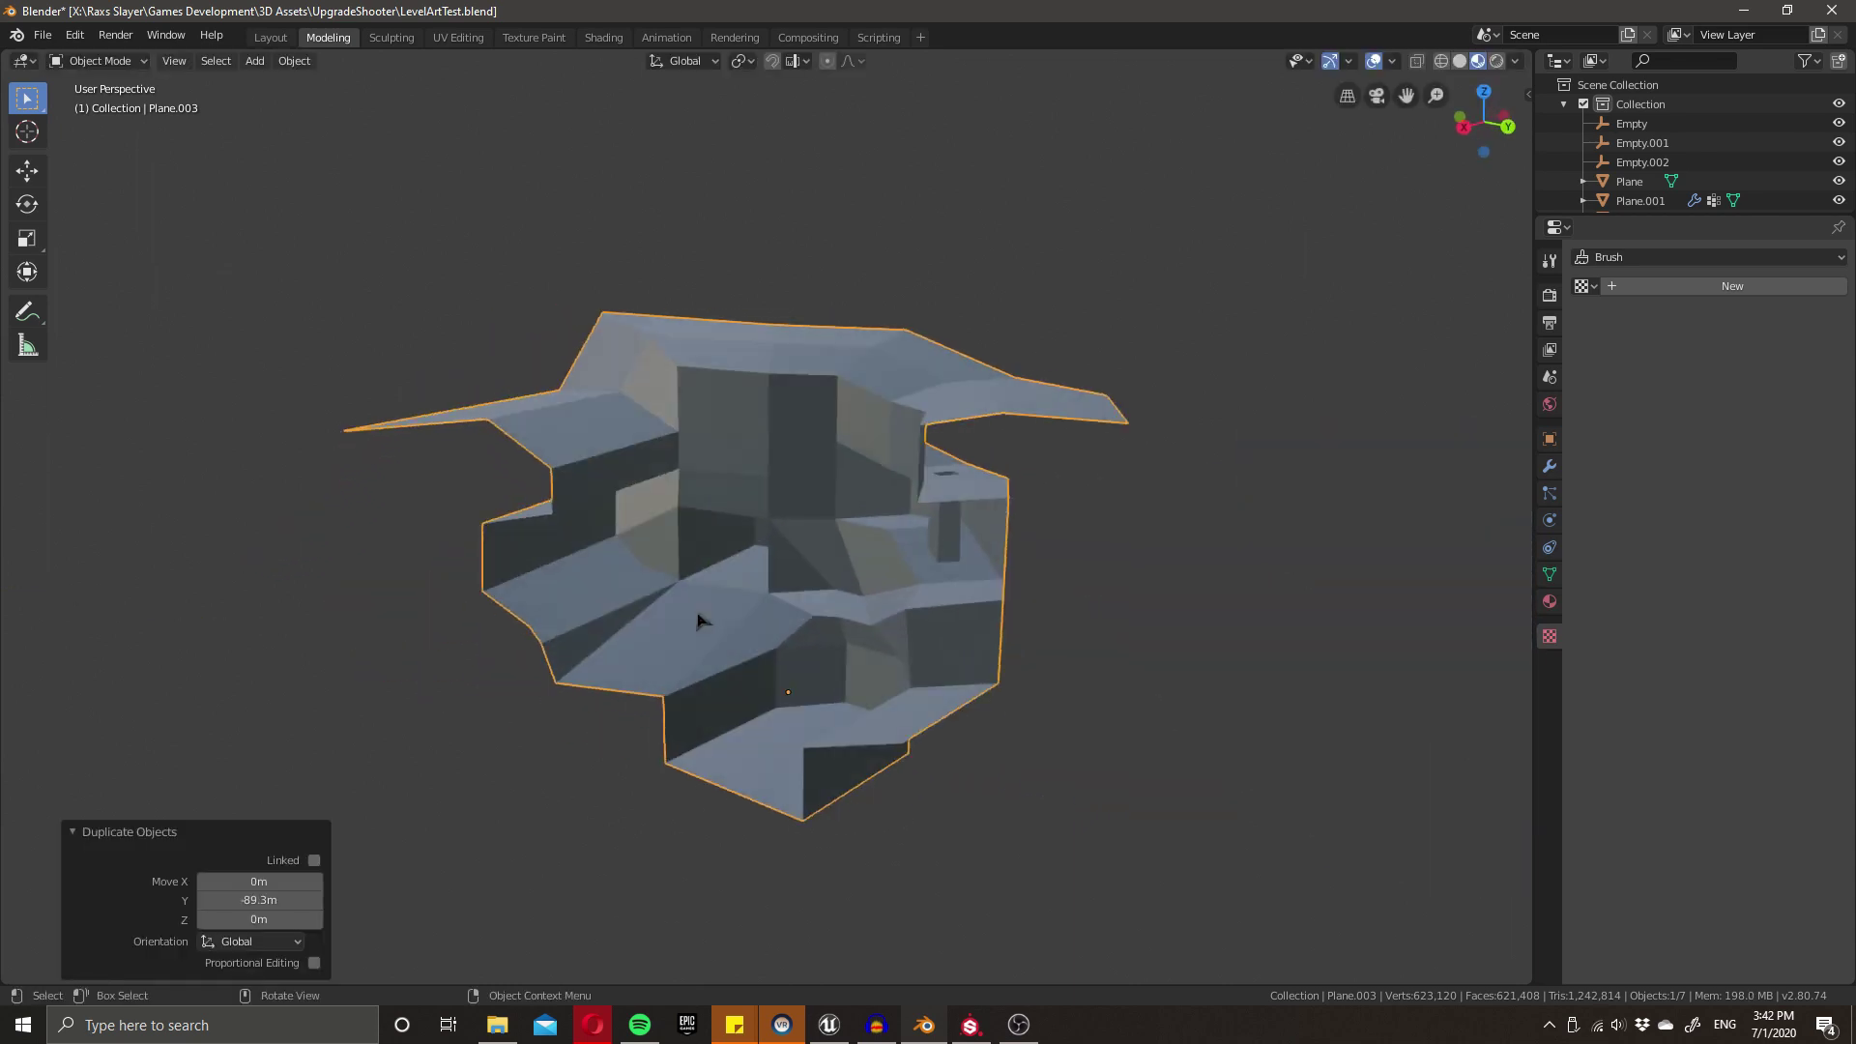
key(Tab)
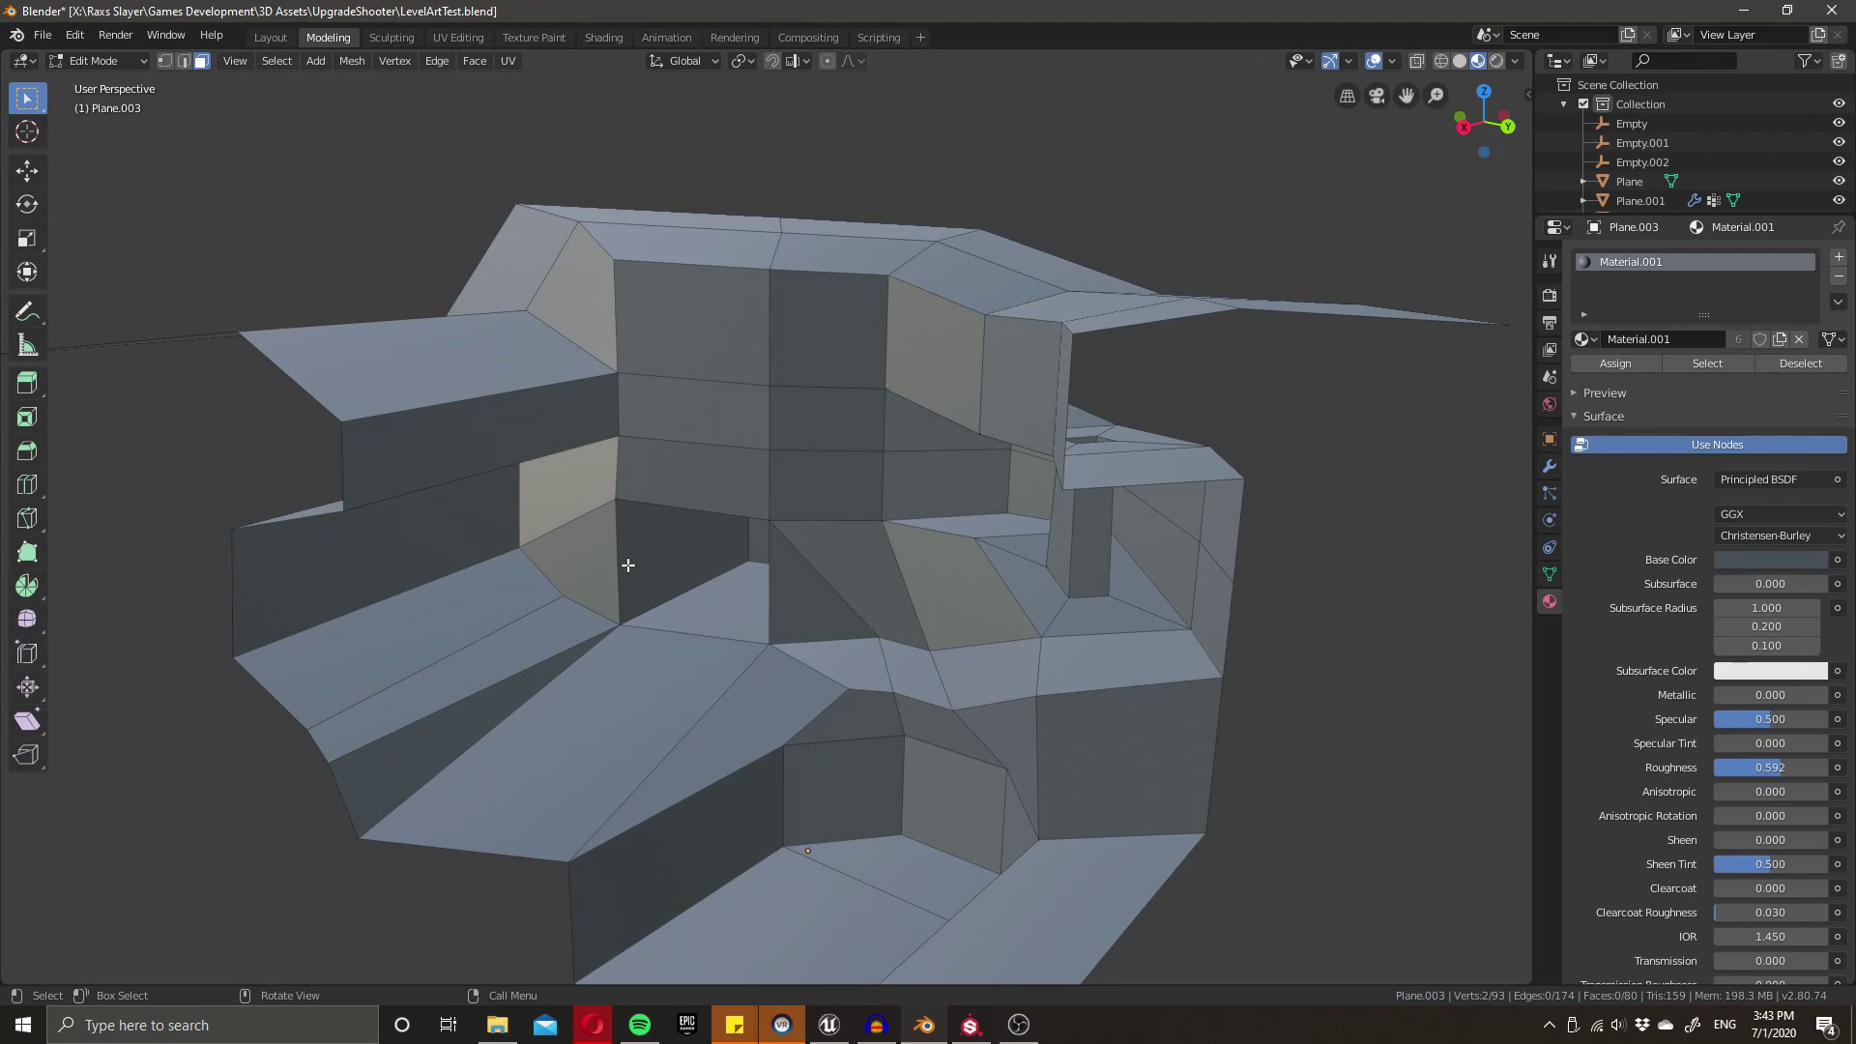
mouse_move(860, 760)
middle_down()
mouse_move(890, 767)
mouse_move(878, 738)
middle_up()
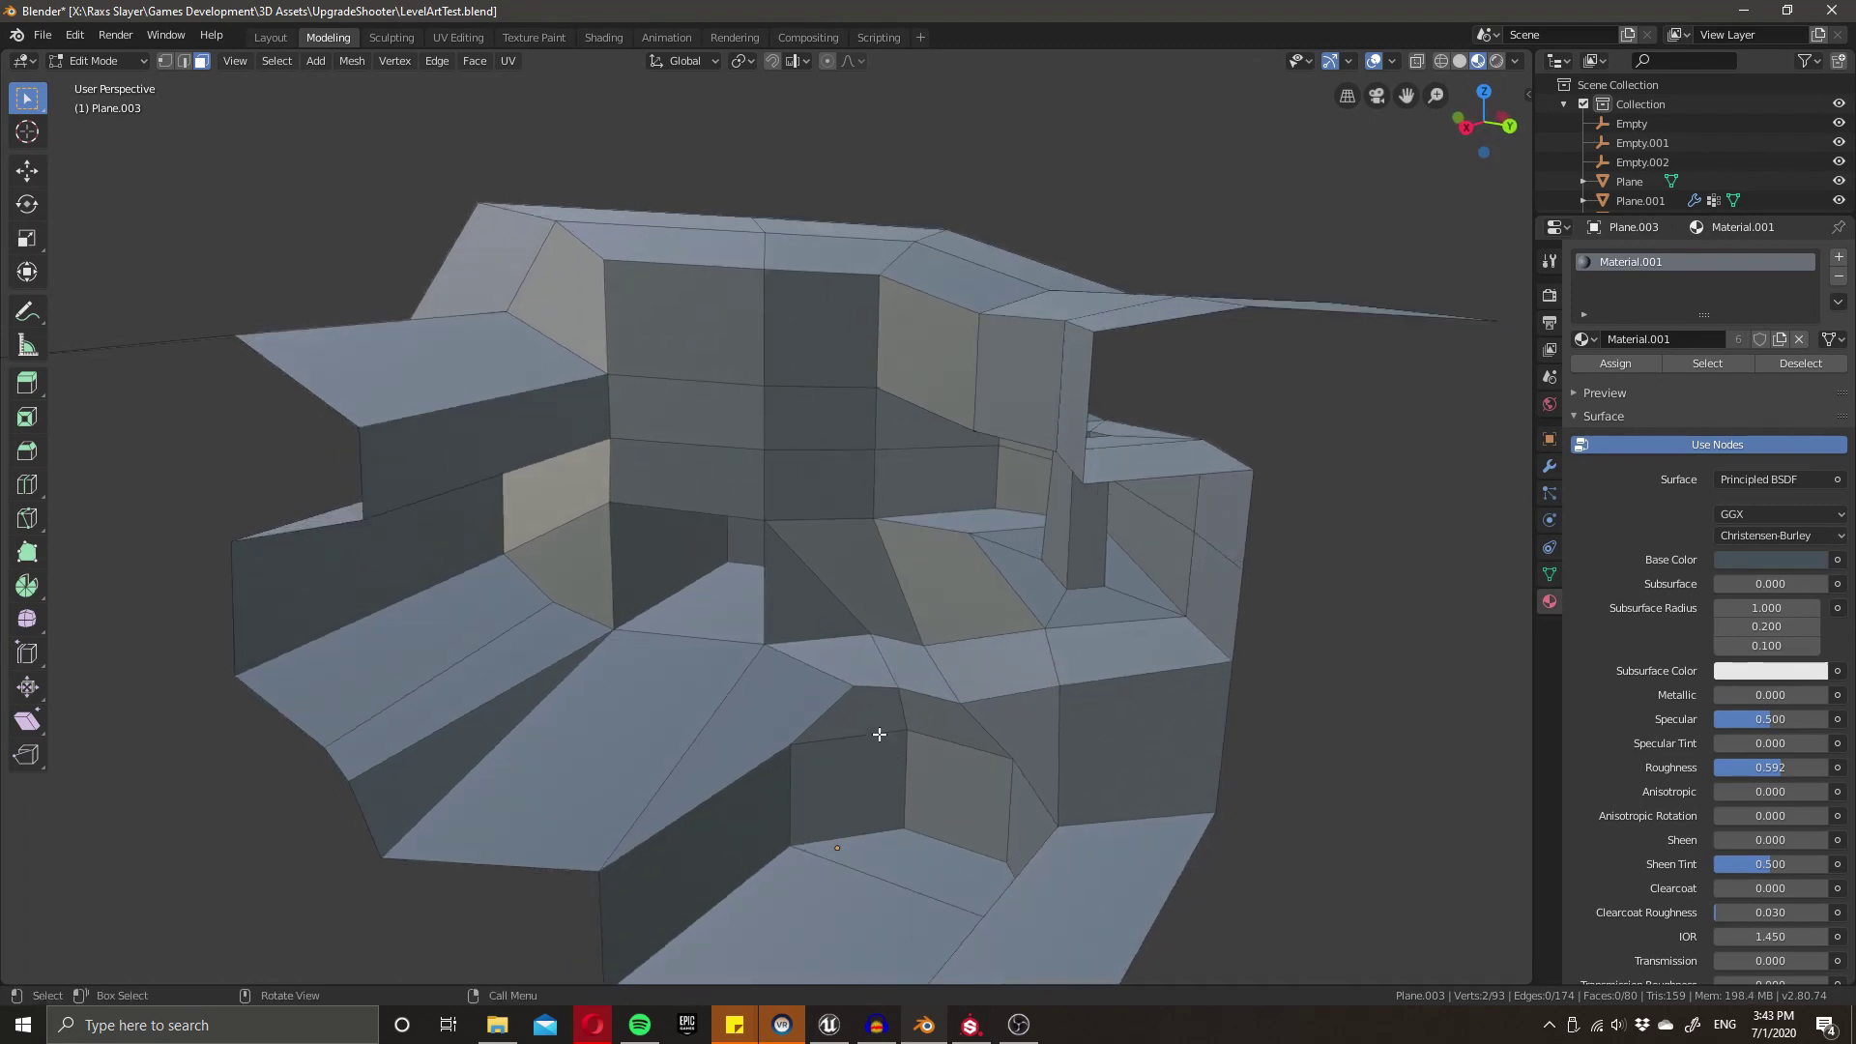
click(814, 619)
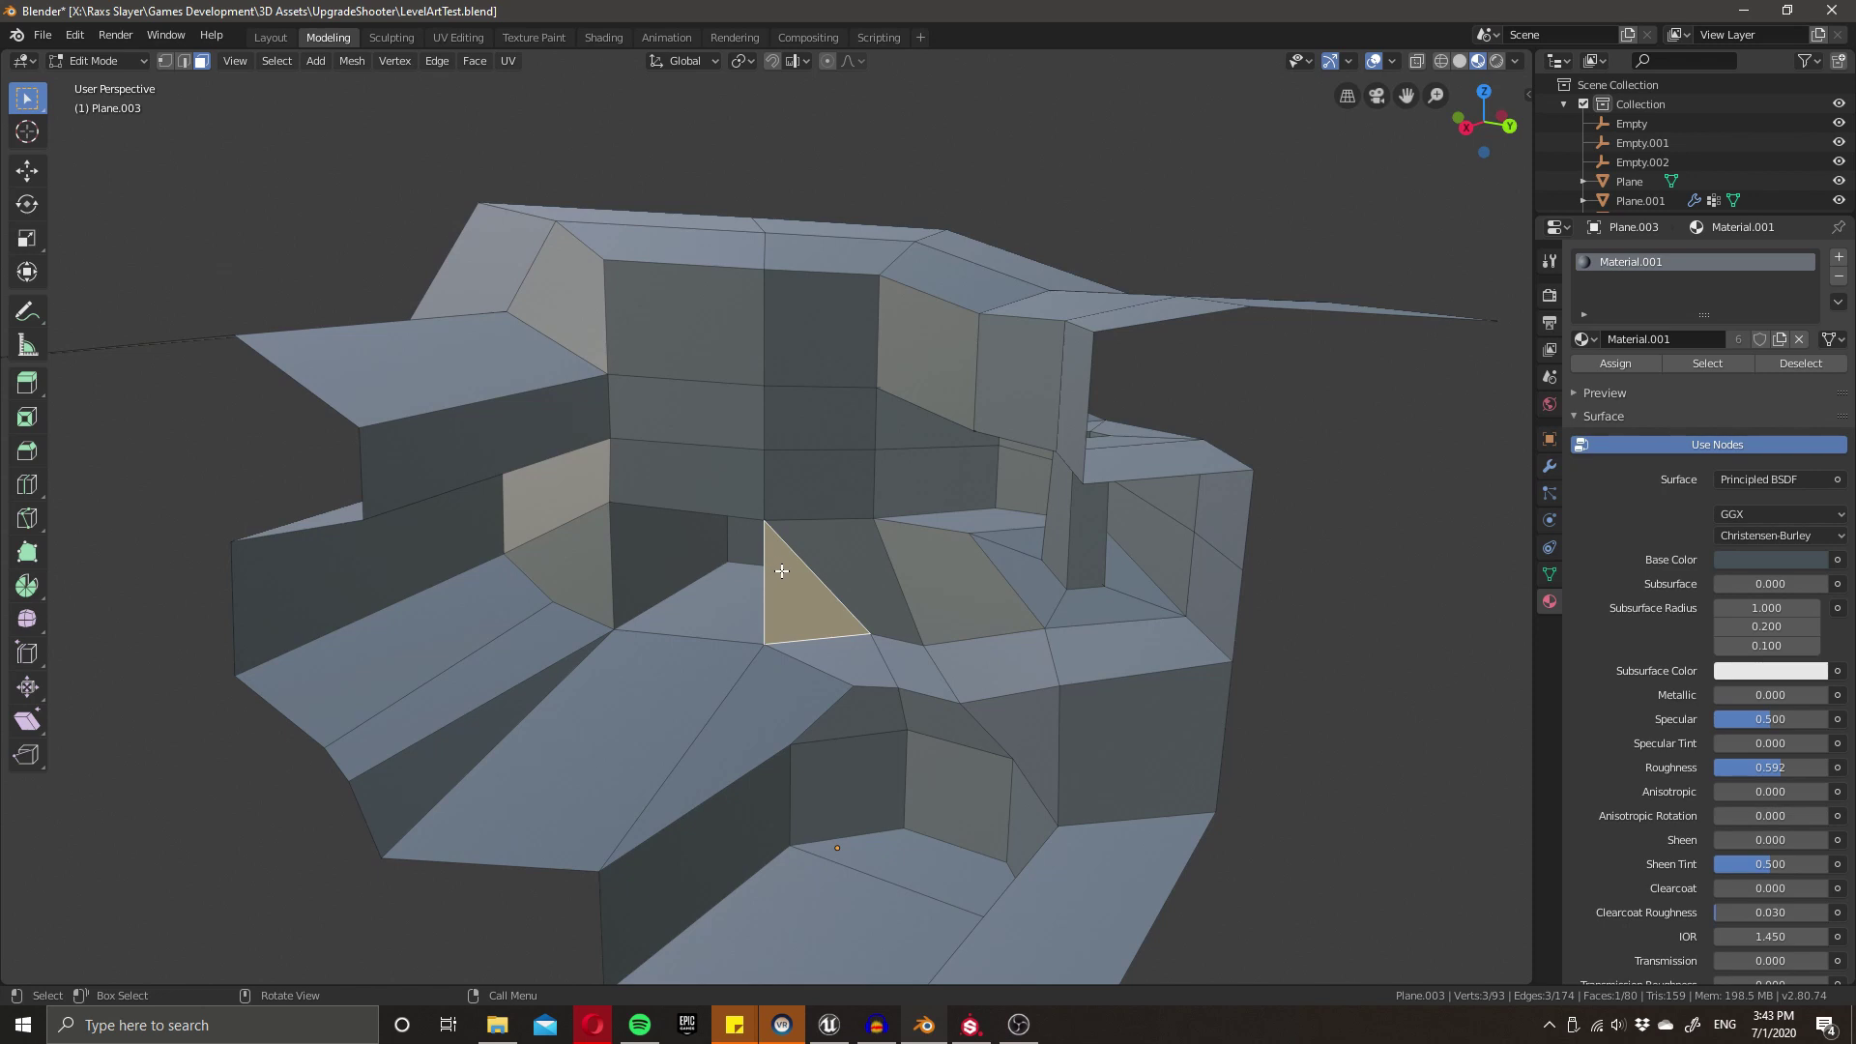
scroll(935, 770, down, 2)
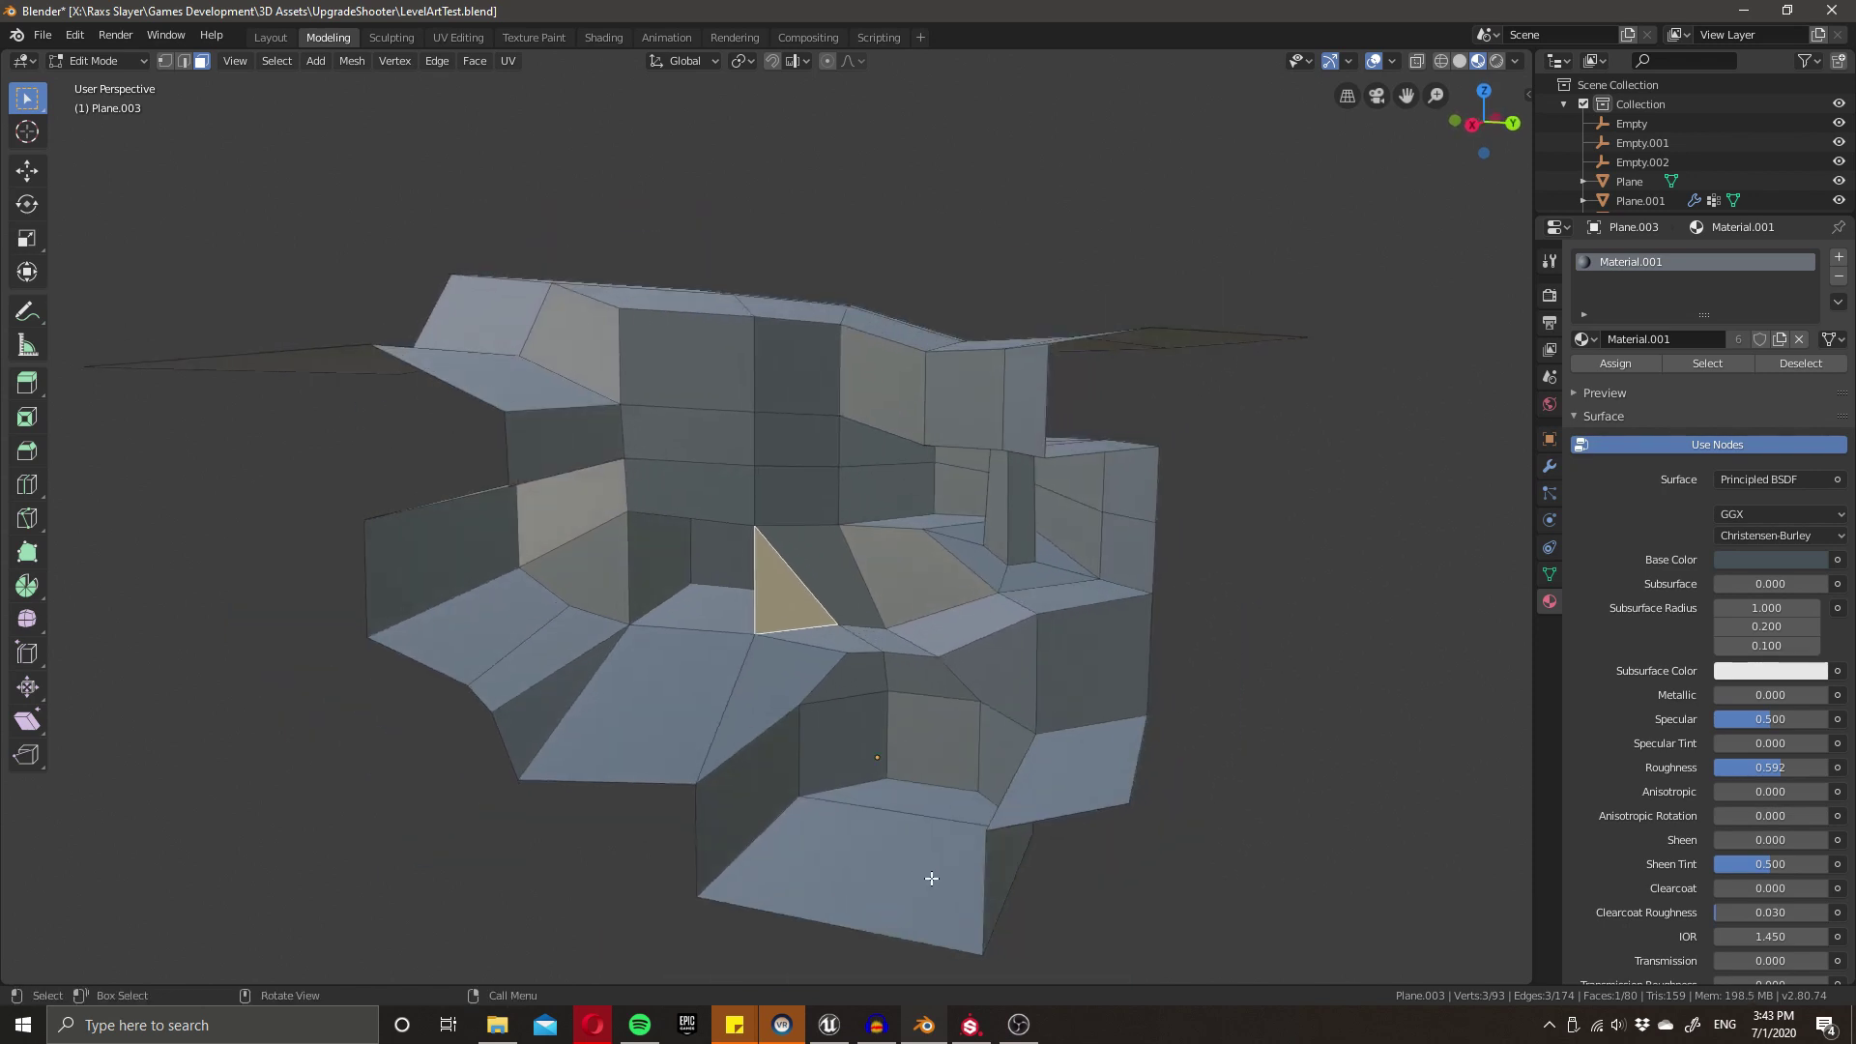
middle_drag(887, 834, 837, 738)
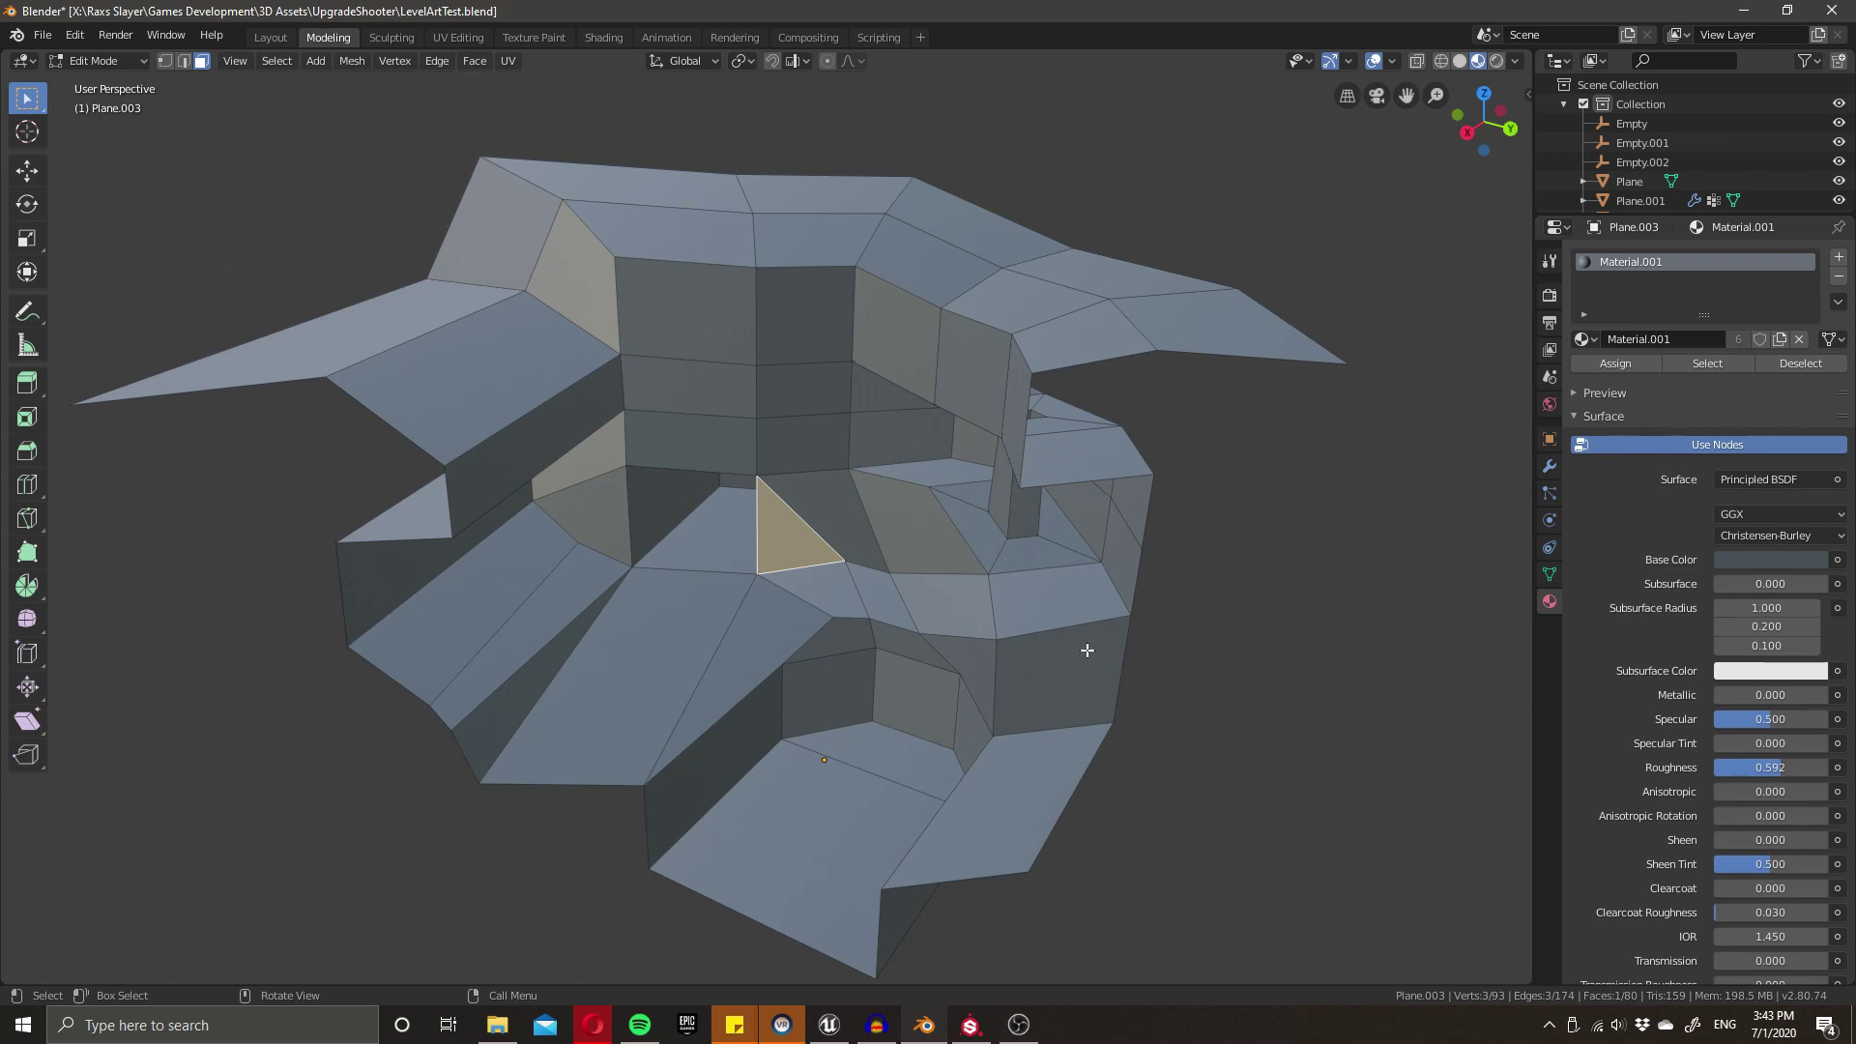
key(Tab)
key(Tab)
scroll(566, 721, down, 1)
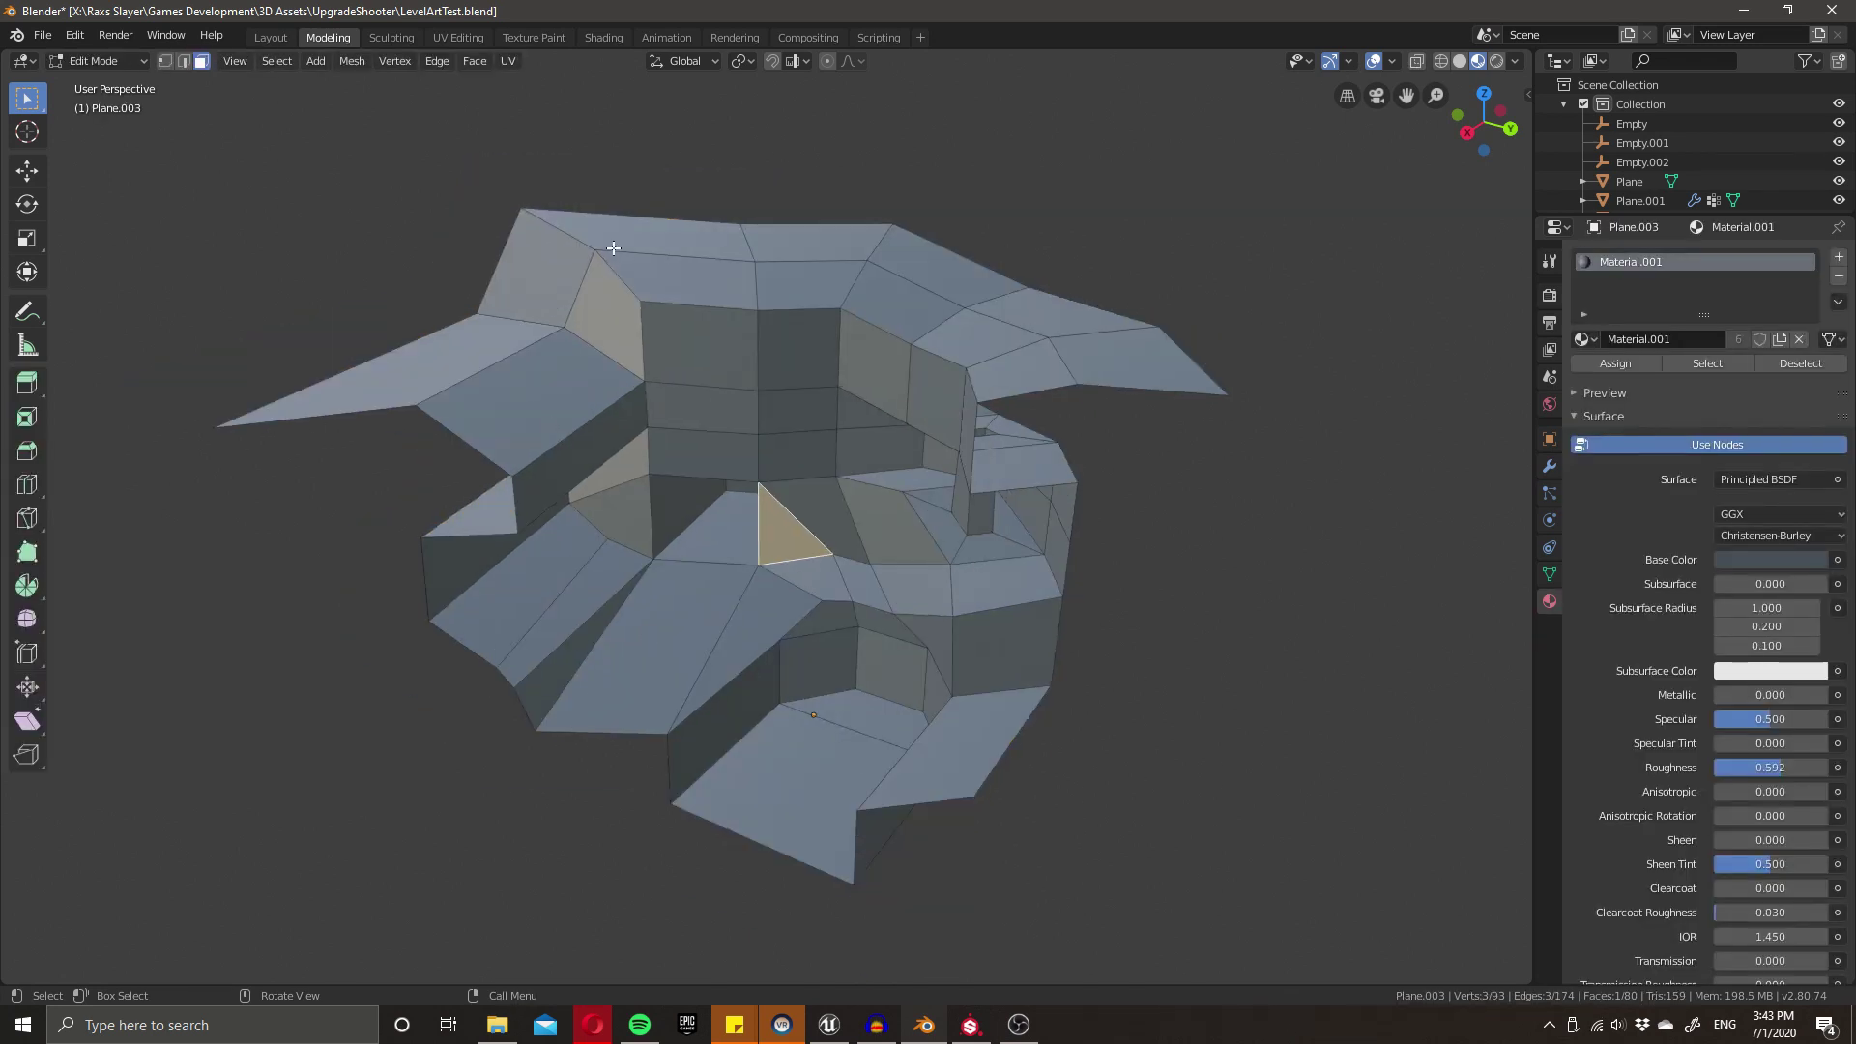
- Show the mesh data properties and select the two adjoining face loops forming the terrain's upper outer ledge
click(1551, 574)
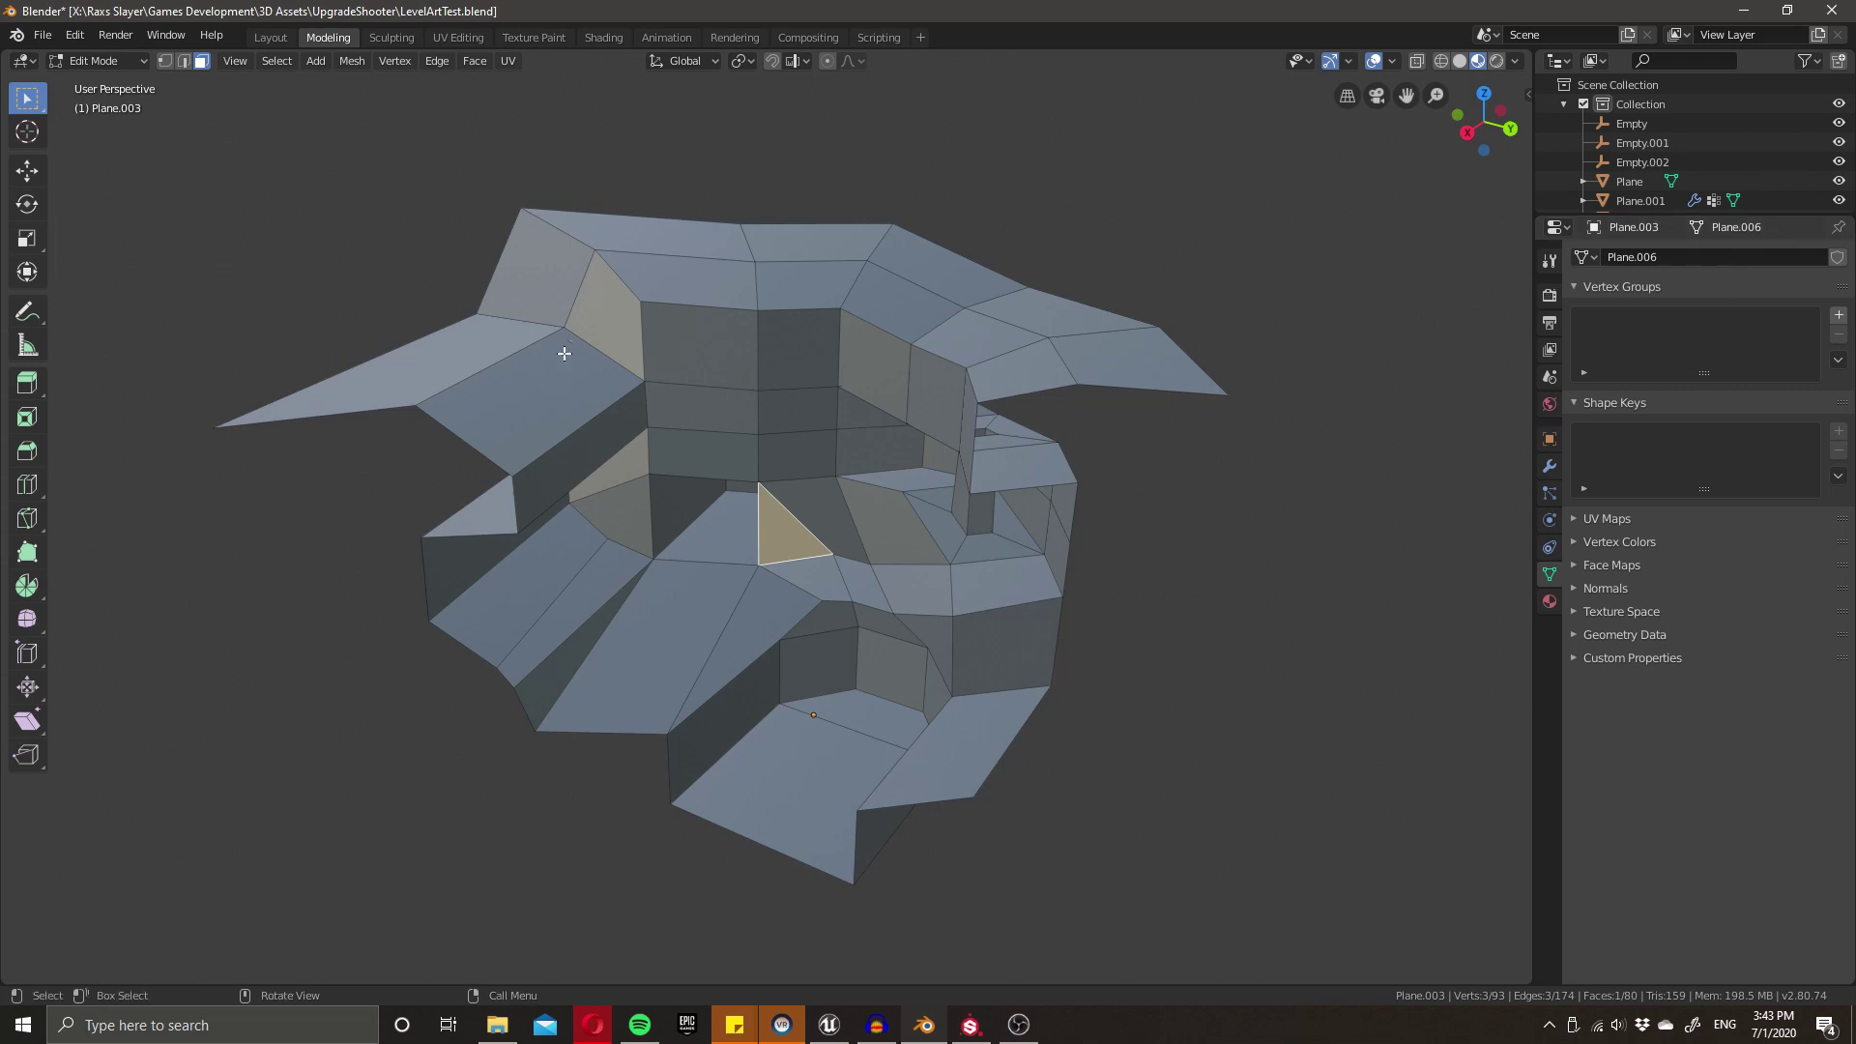
click(530, 319)
alt+click(560, 314)
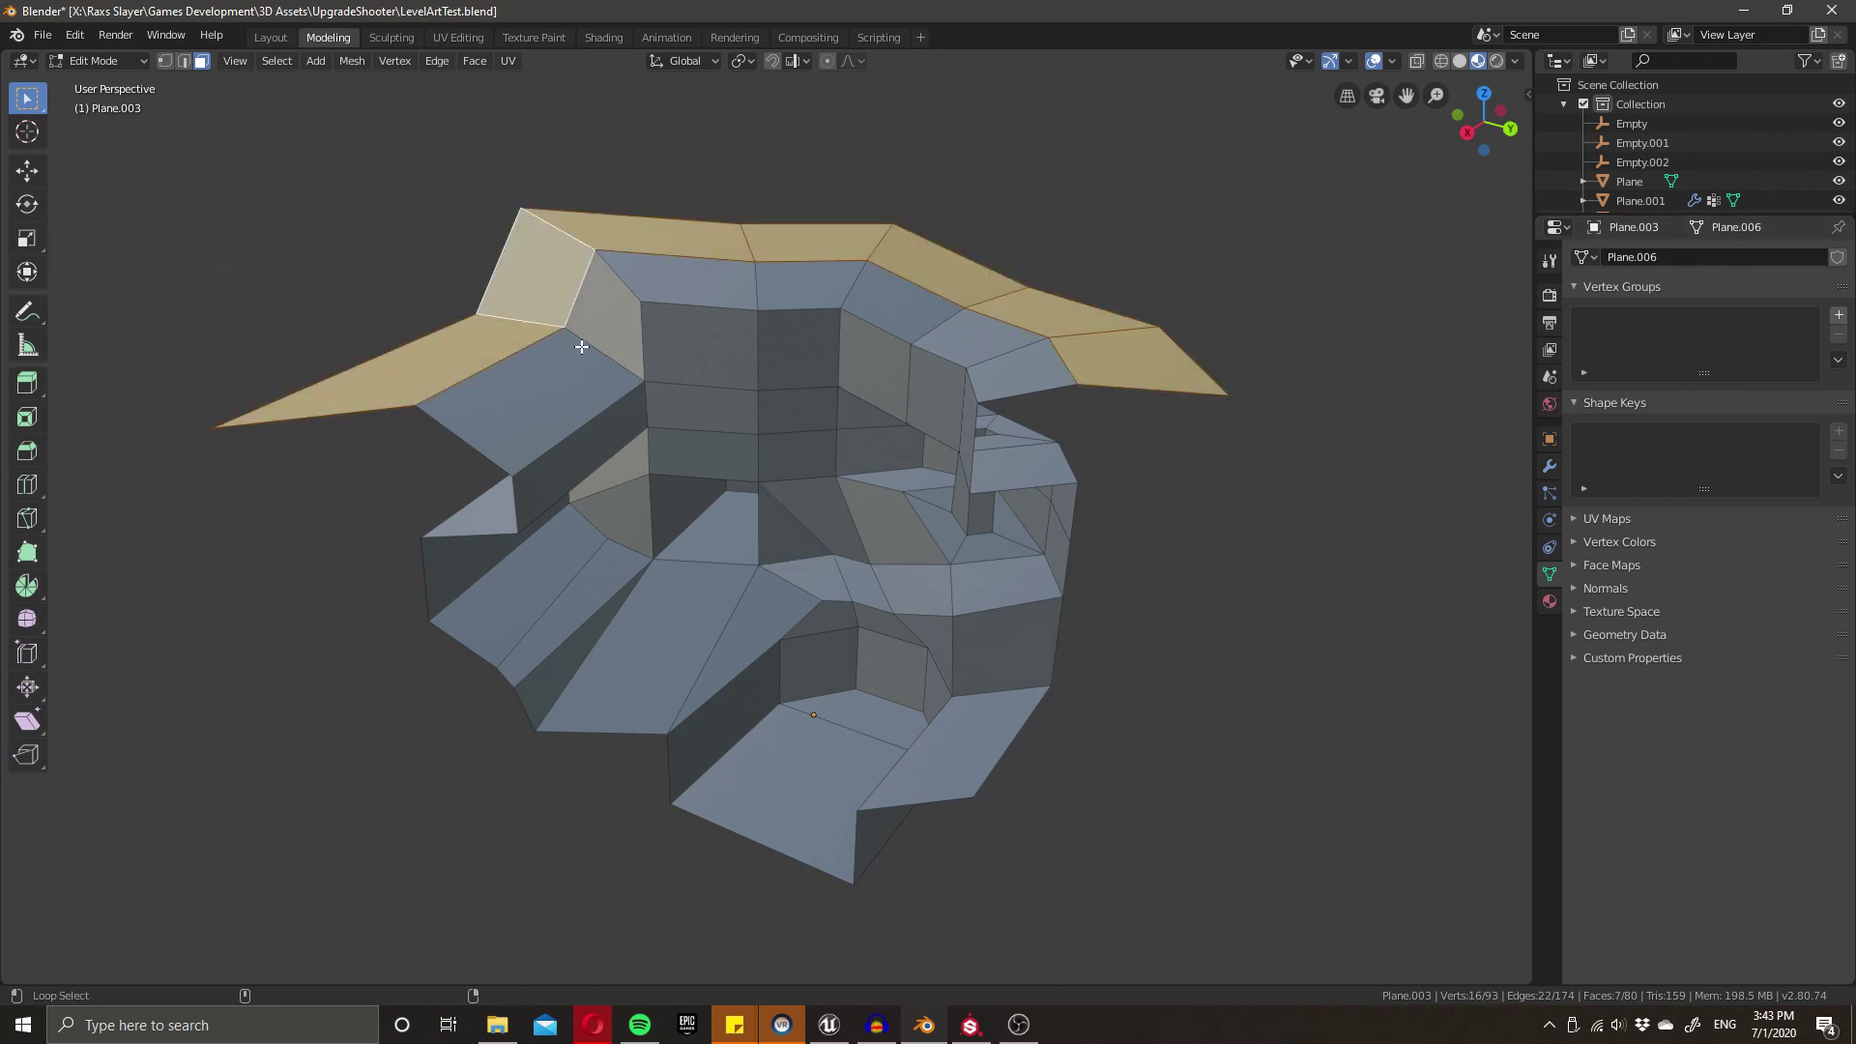
shift+click(595, 337)
middle_drag(840, 434, 430, 282)
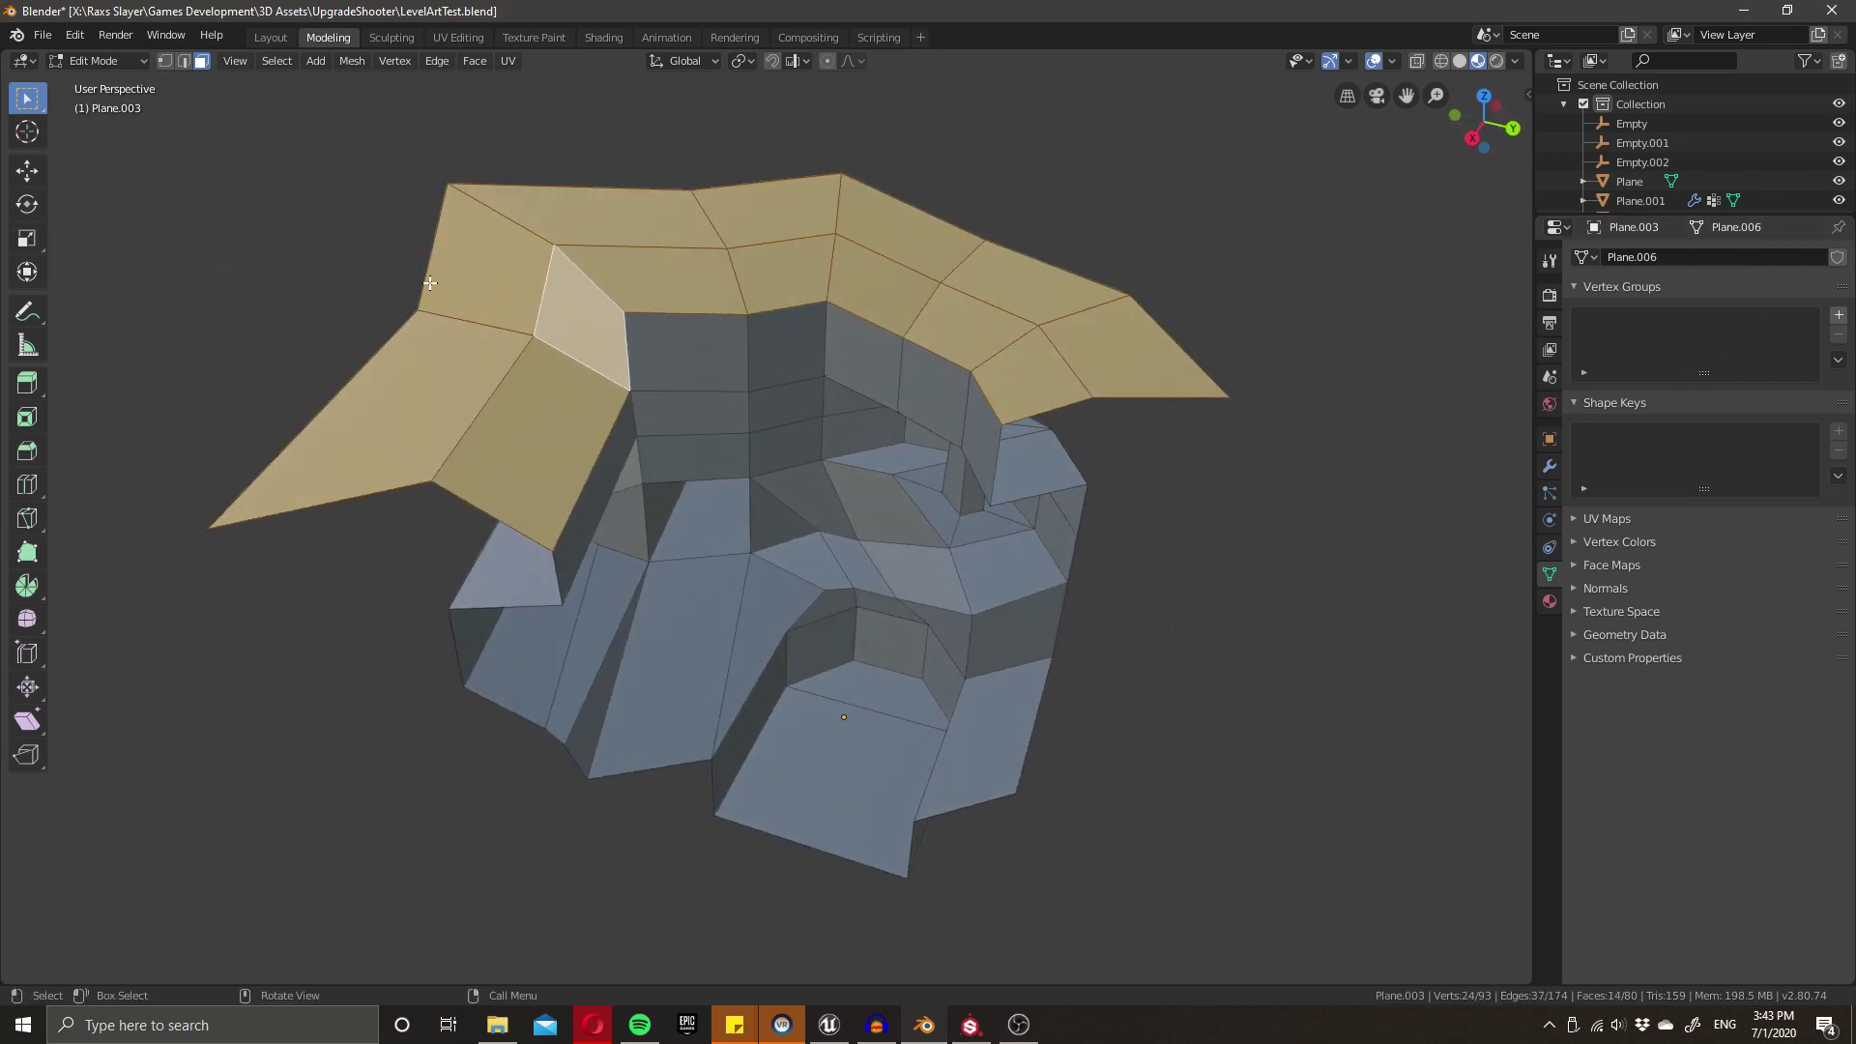
- Add a vertex group named Outlands for the upper outer faces
click(1838, 316)
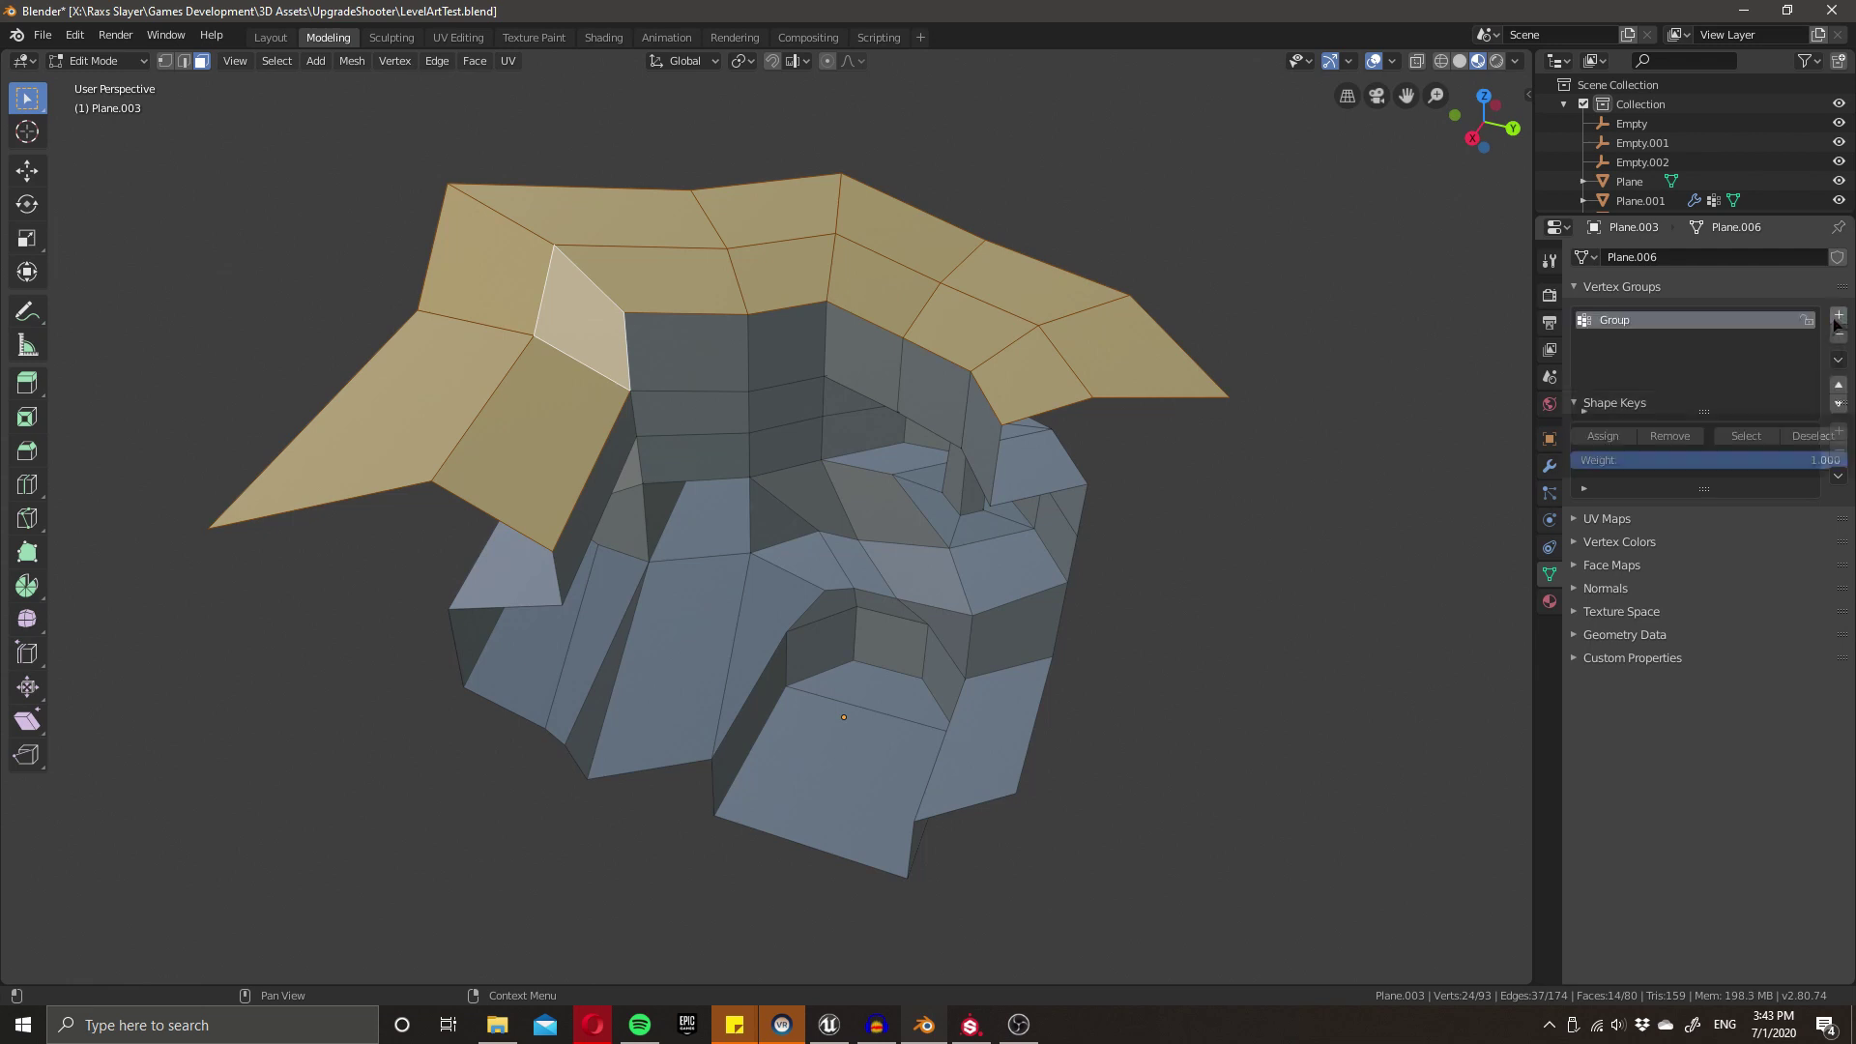
double_click(1619, 322)
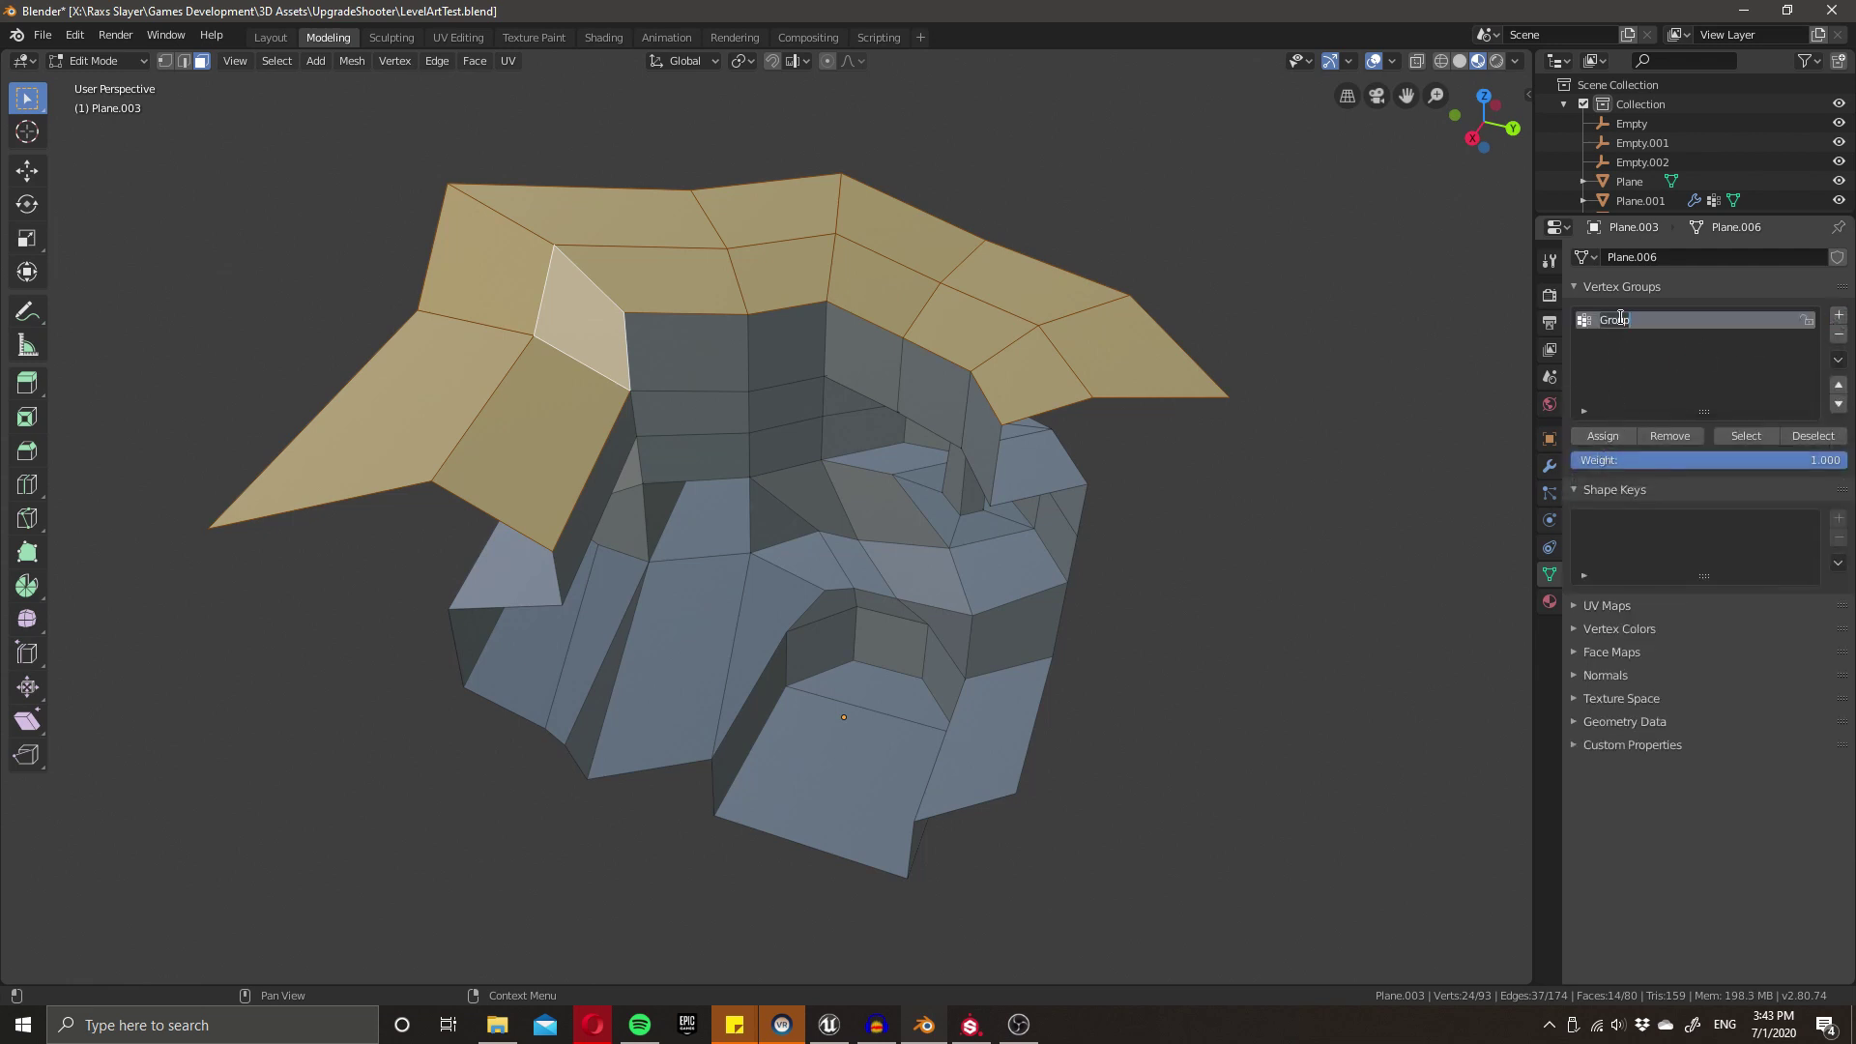
text(Outlands)
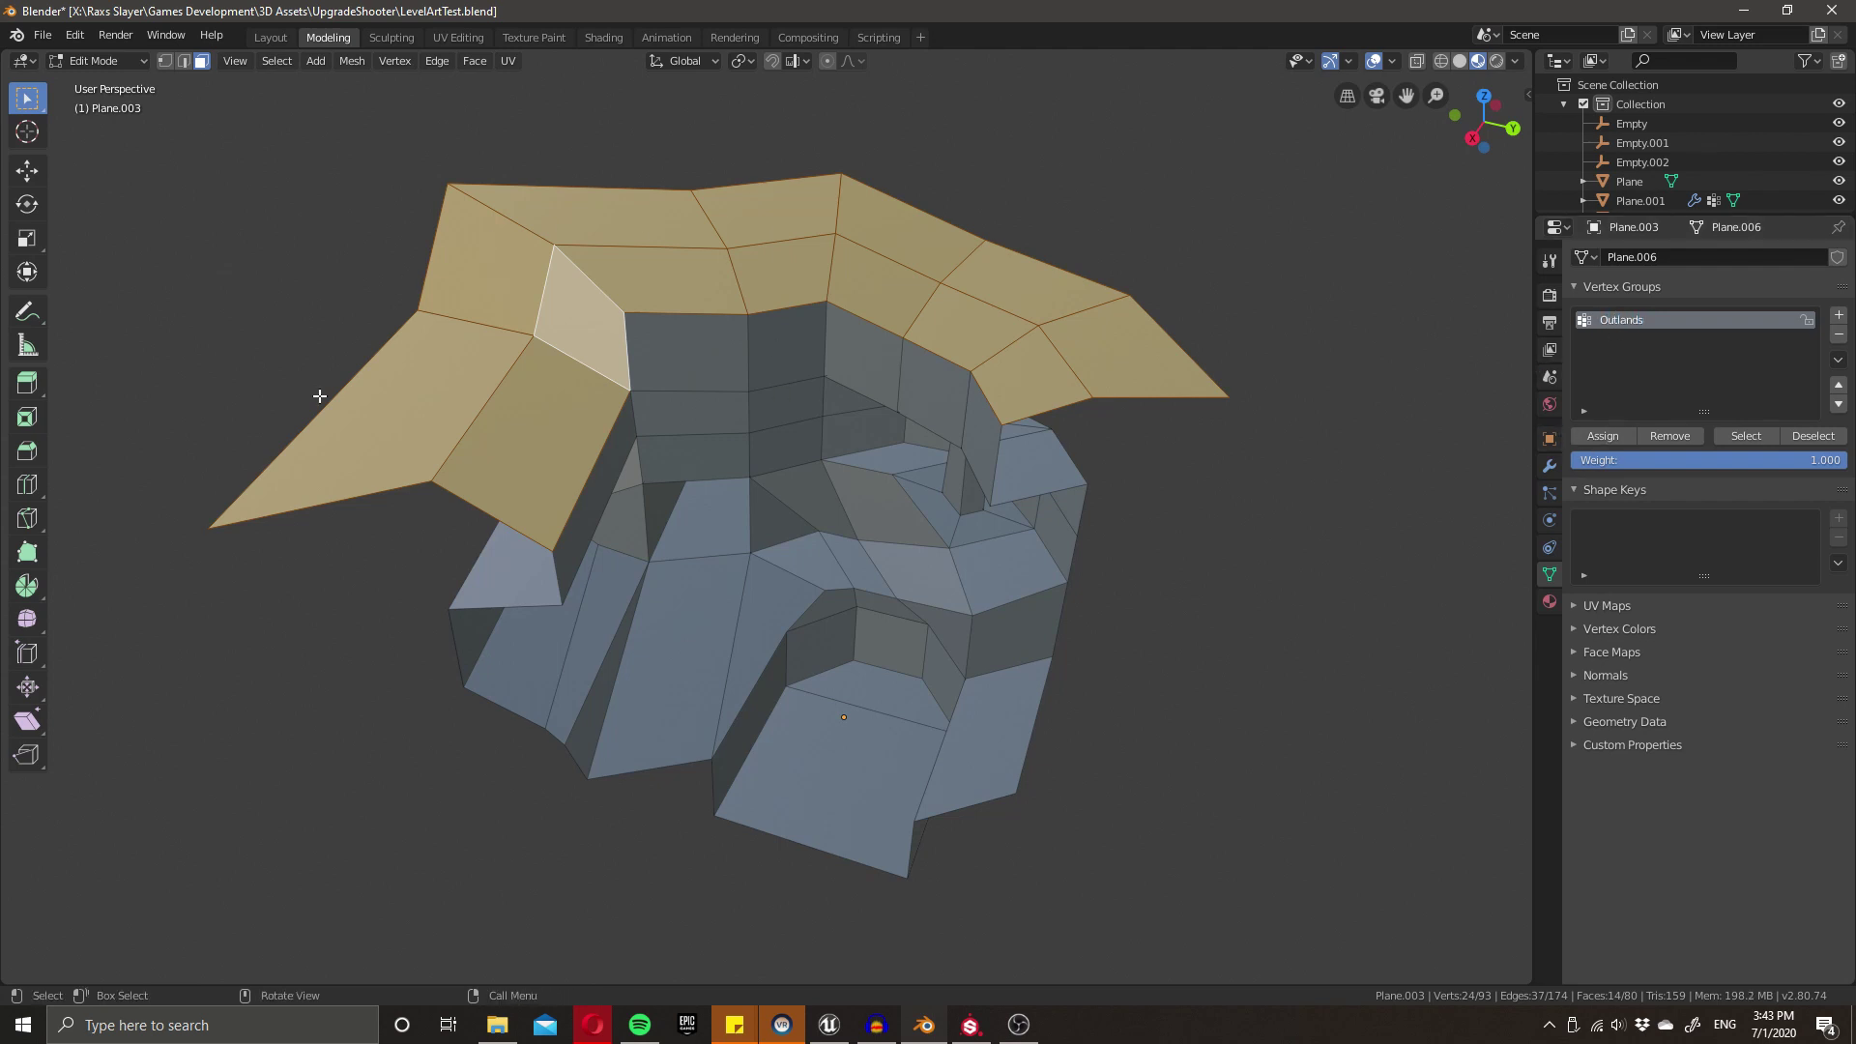
- Add a second vertex group named Danger
mouse_move(1027, 328)
middle_down()
mouse_move(1035, 352)
mouse_move(1044, 319)
middle_up()
scroll(1044, 319, up, 3)
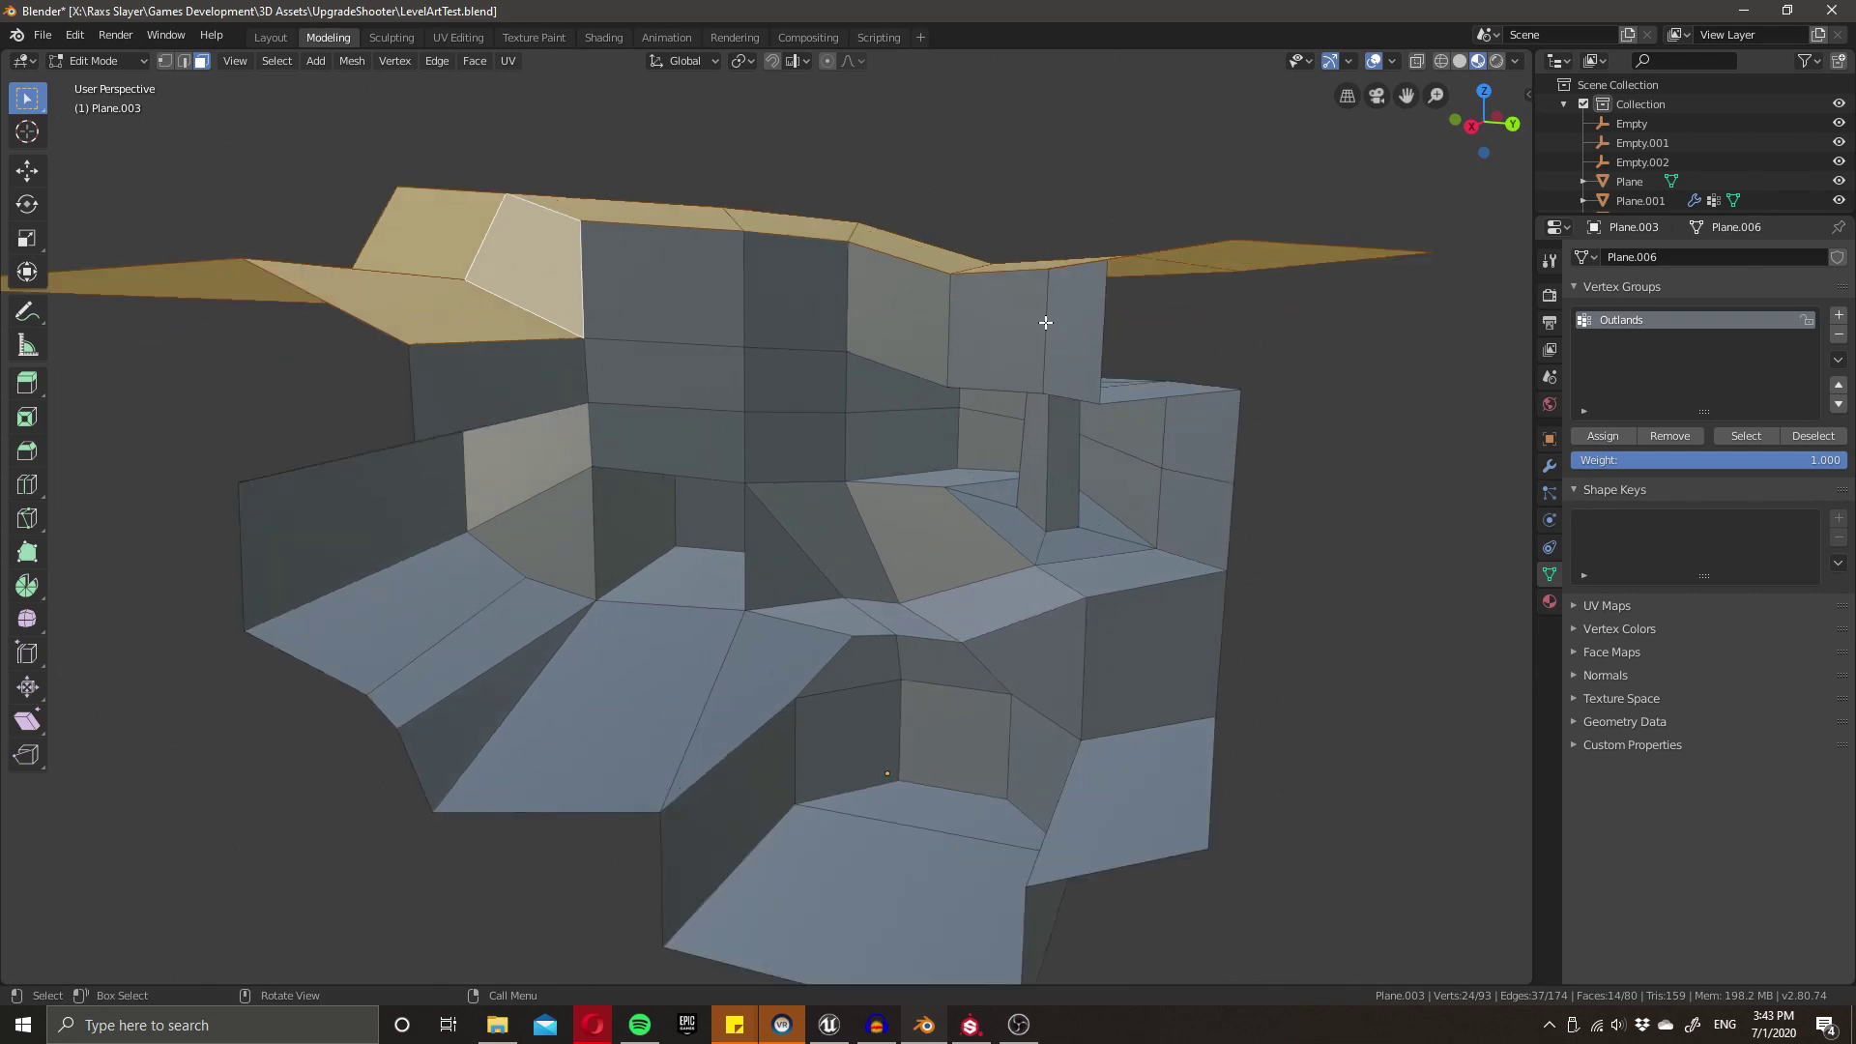
middle_drag(790, 751, 851, 762)
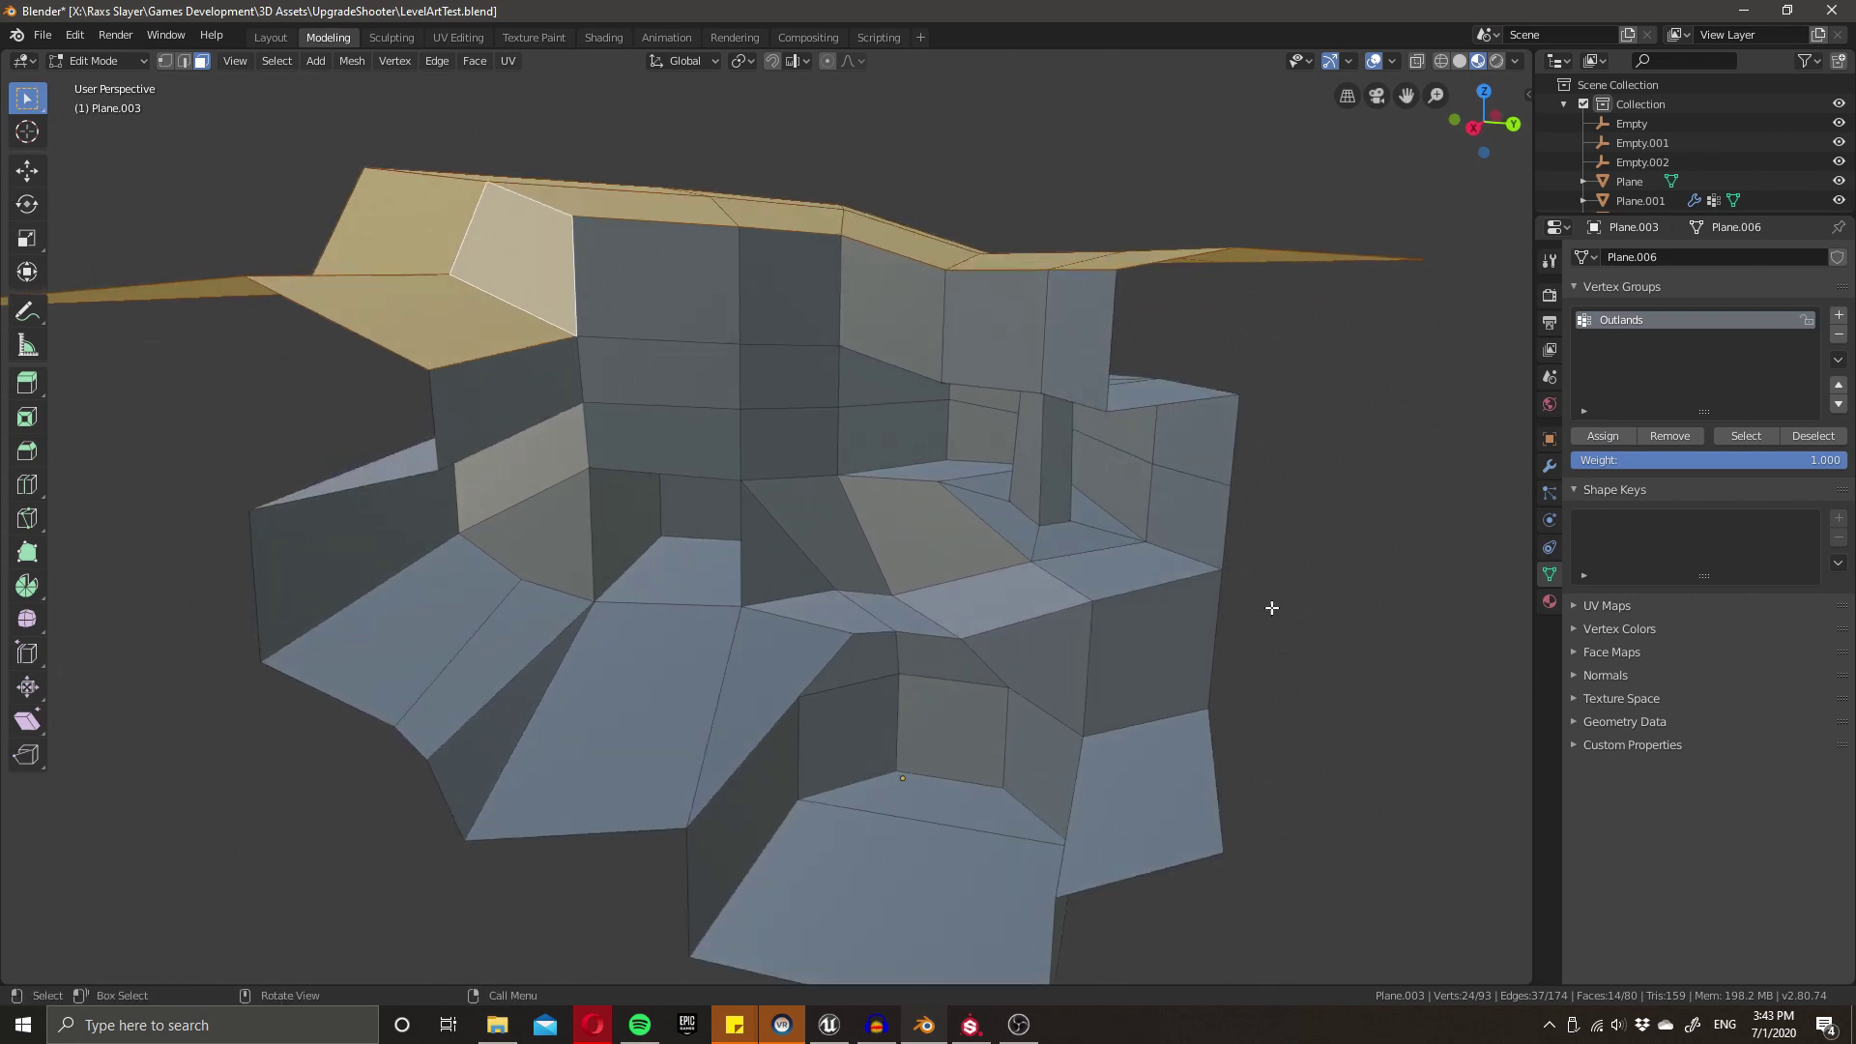
click(1839, 316)
double_click(1614, 339)
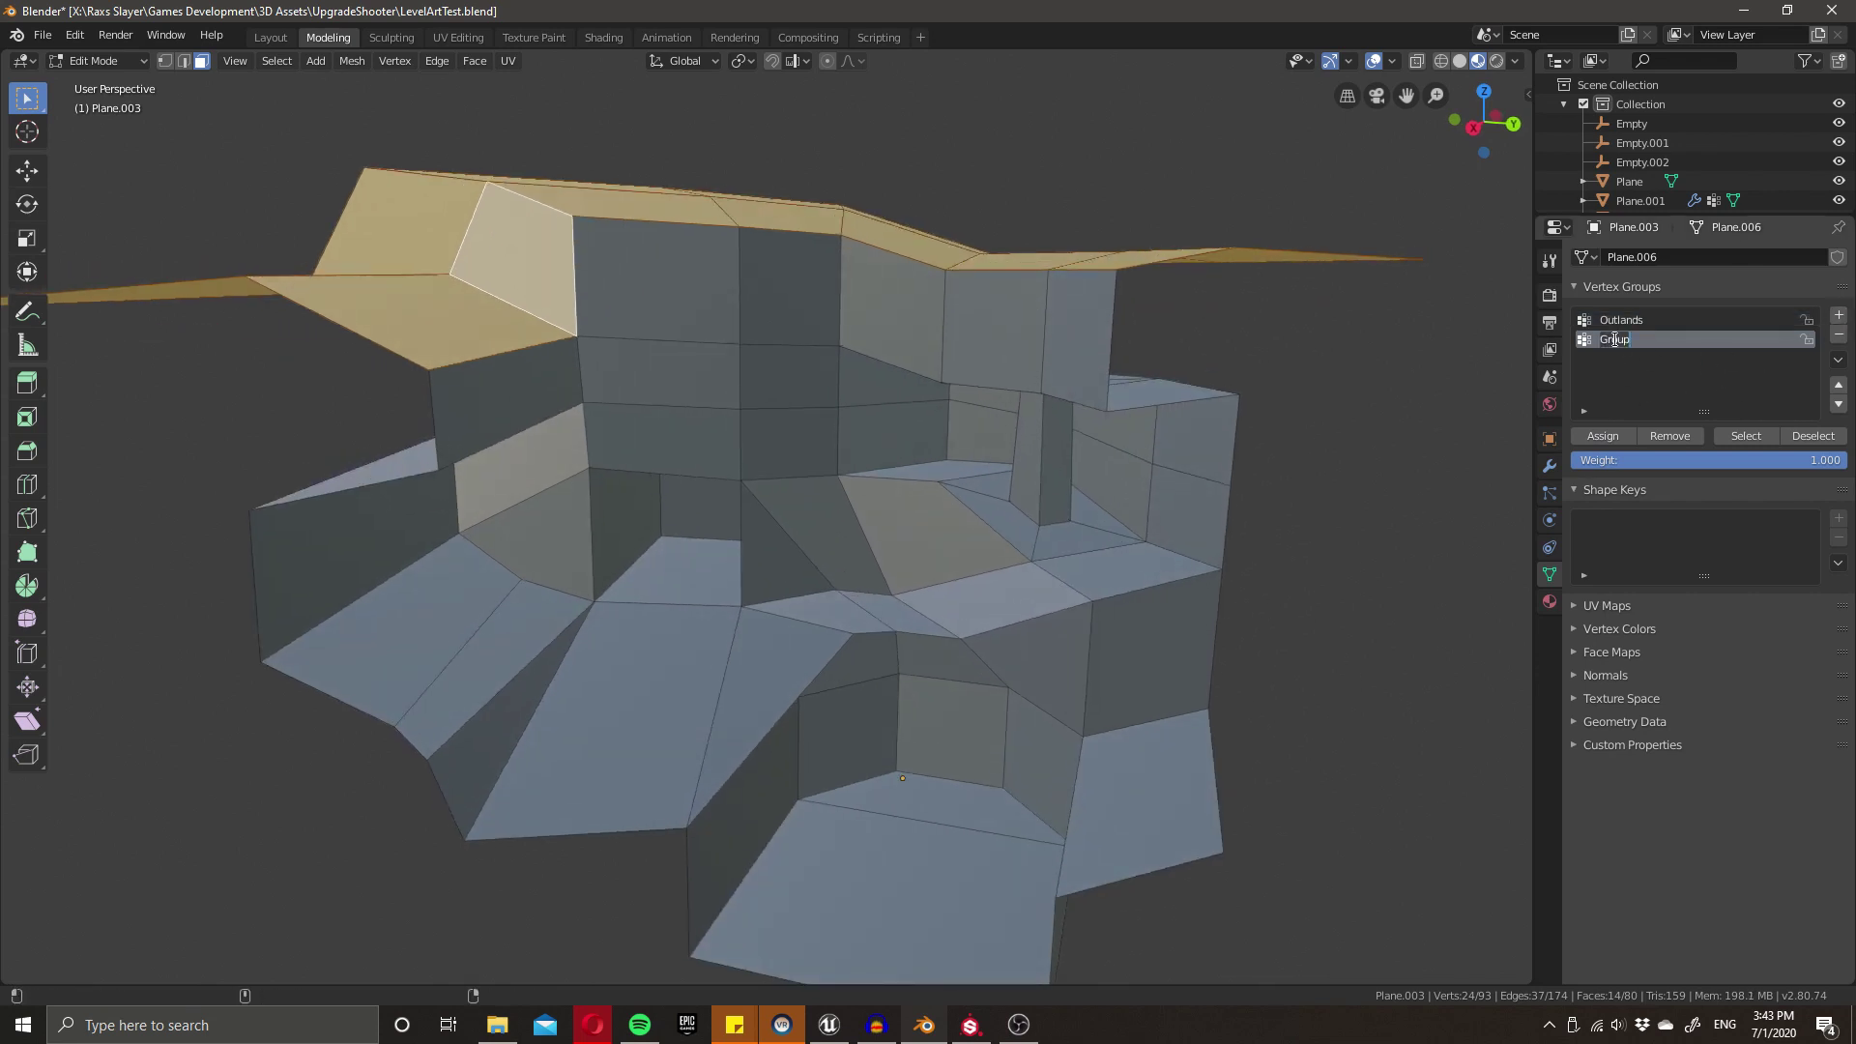
text(Danger)
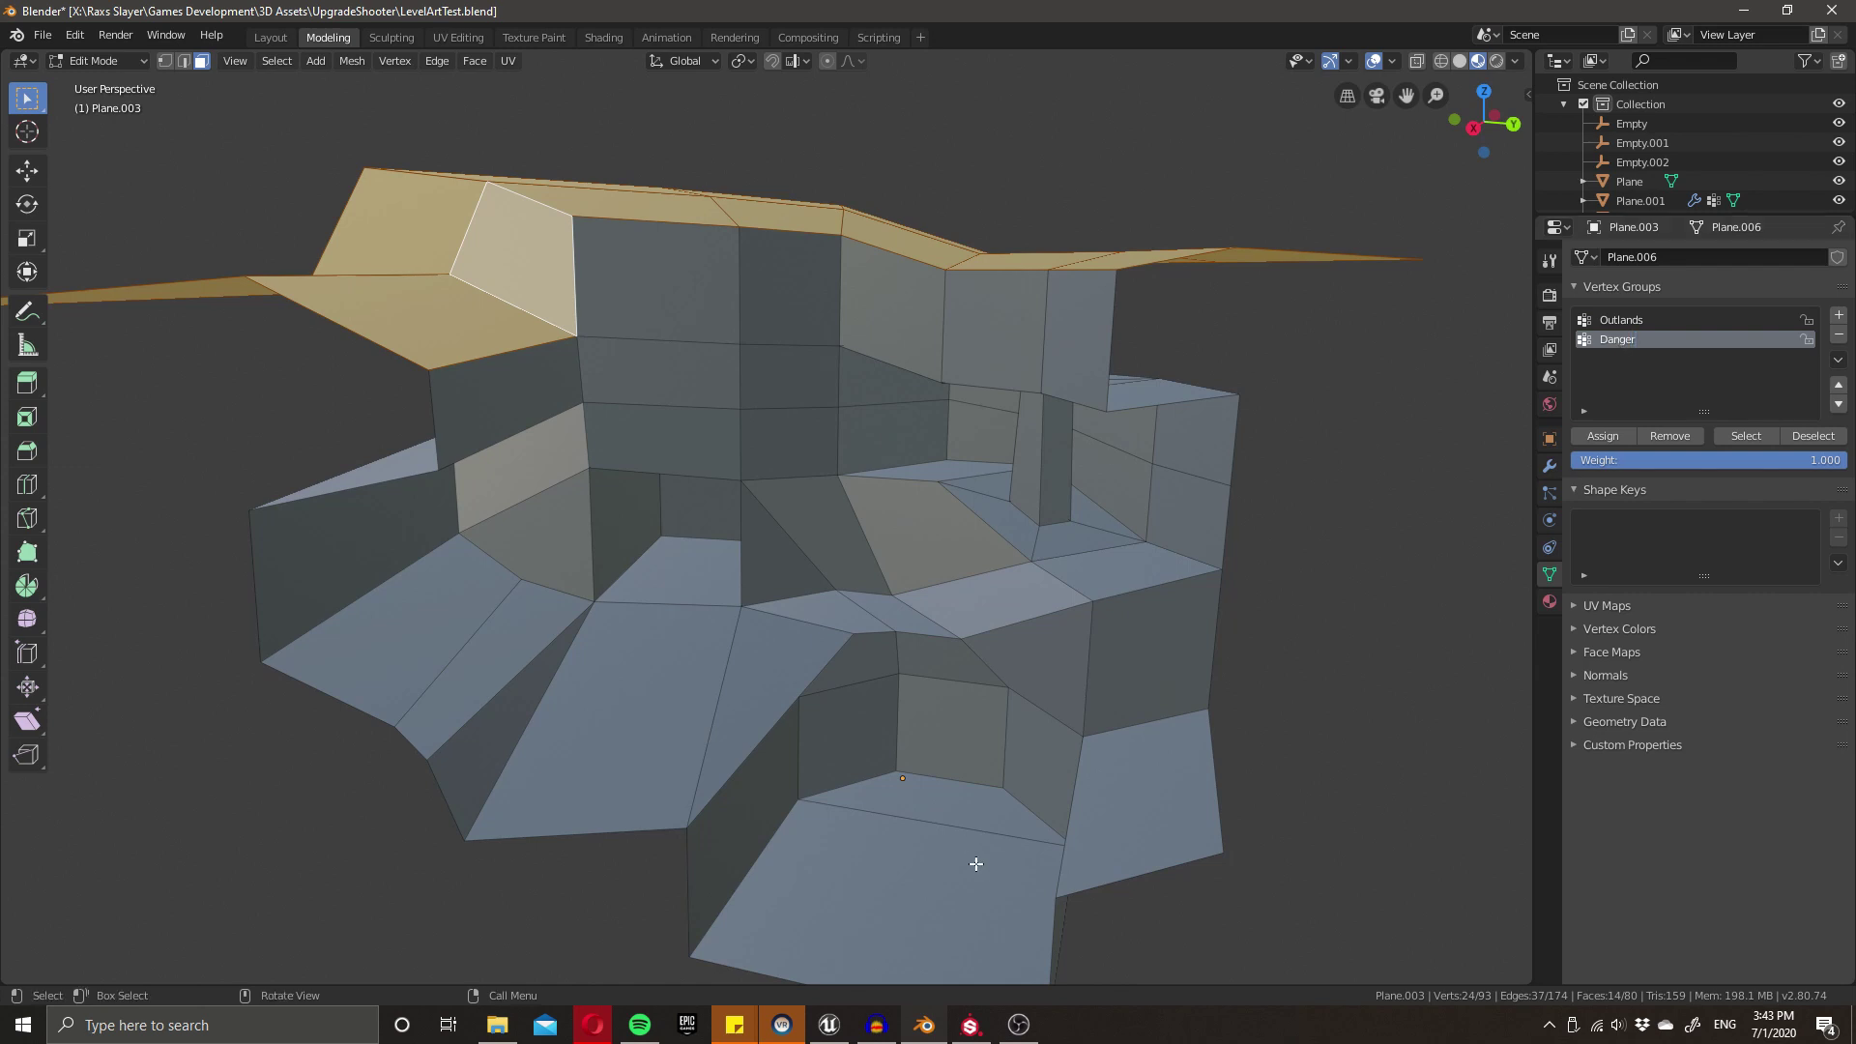
- Select the two lowest floor faces and assign them to the Danger vertex group
click(948, 805)
shift+click(905, 897)
scroll(948, 850, down, 2)
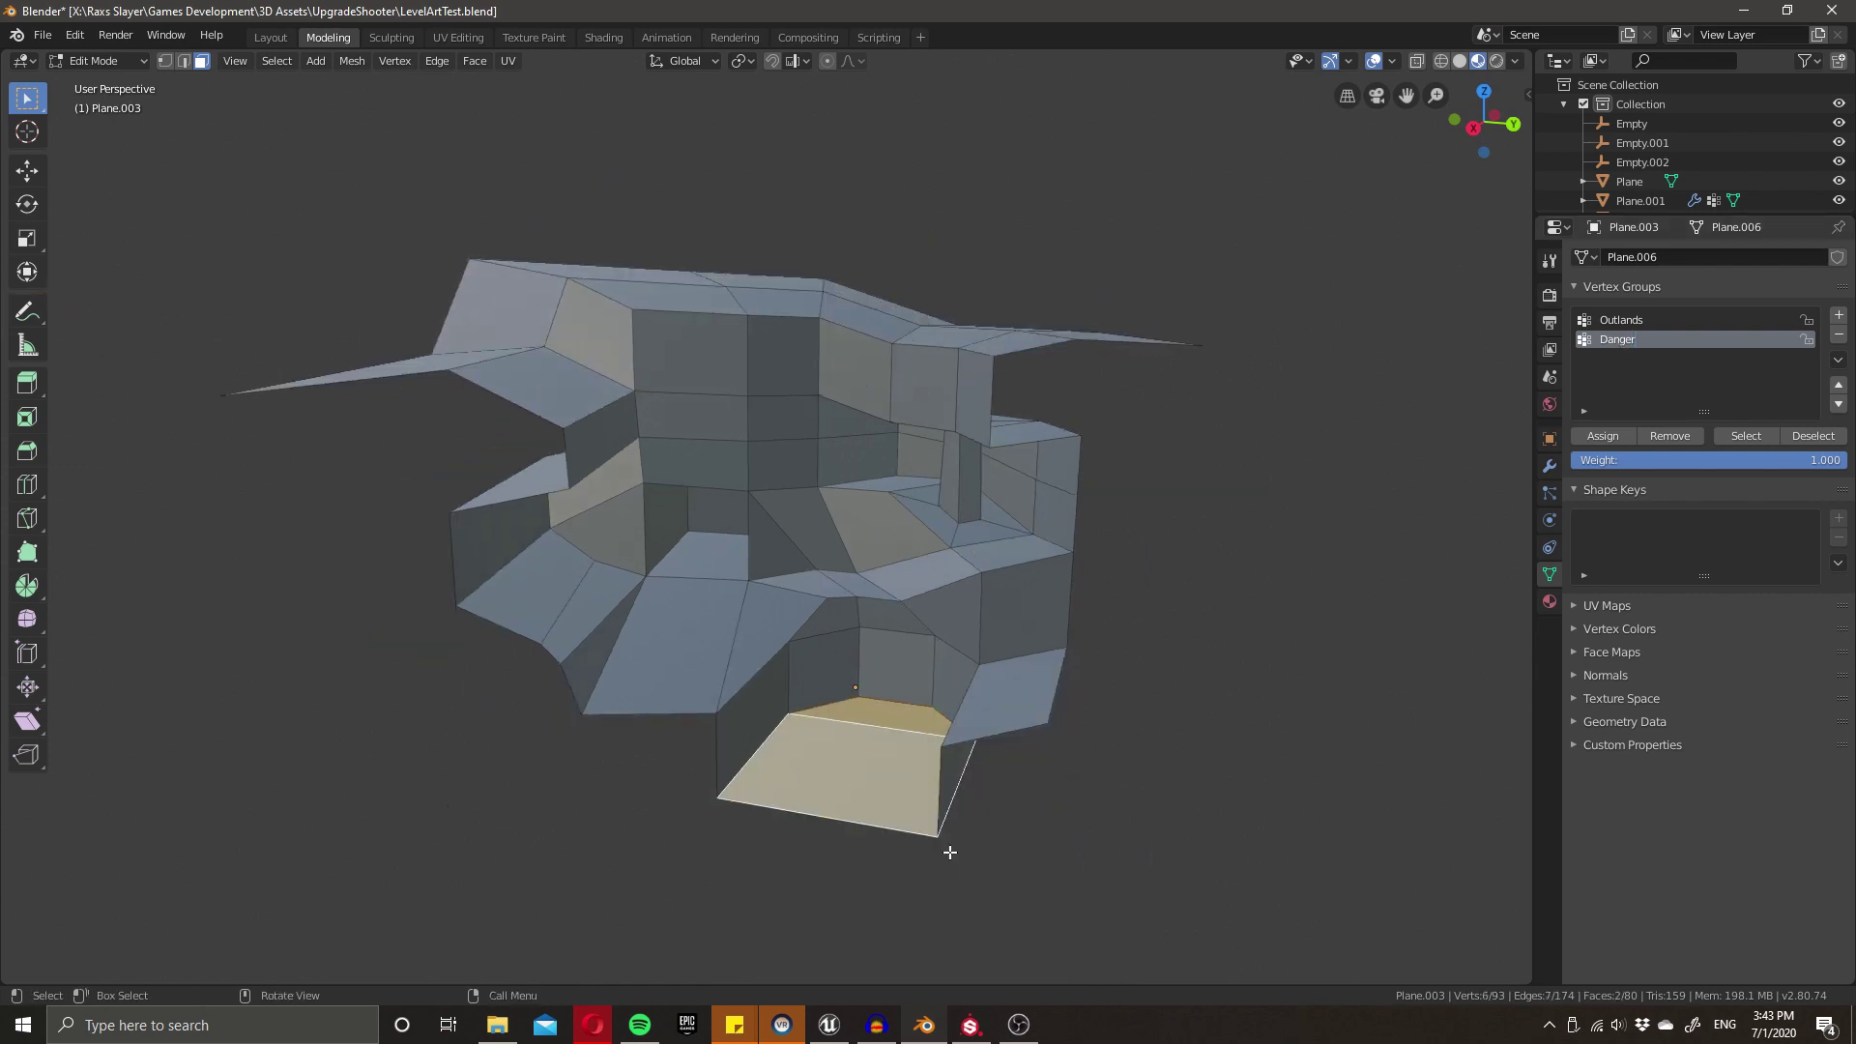
scroll(886, 820, up, 1)
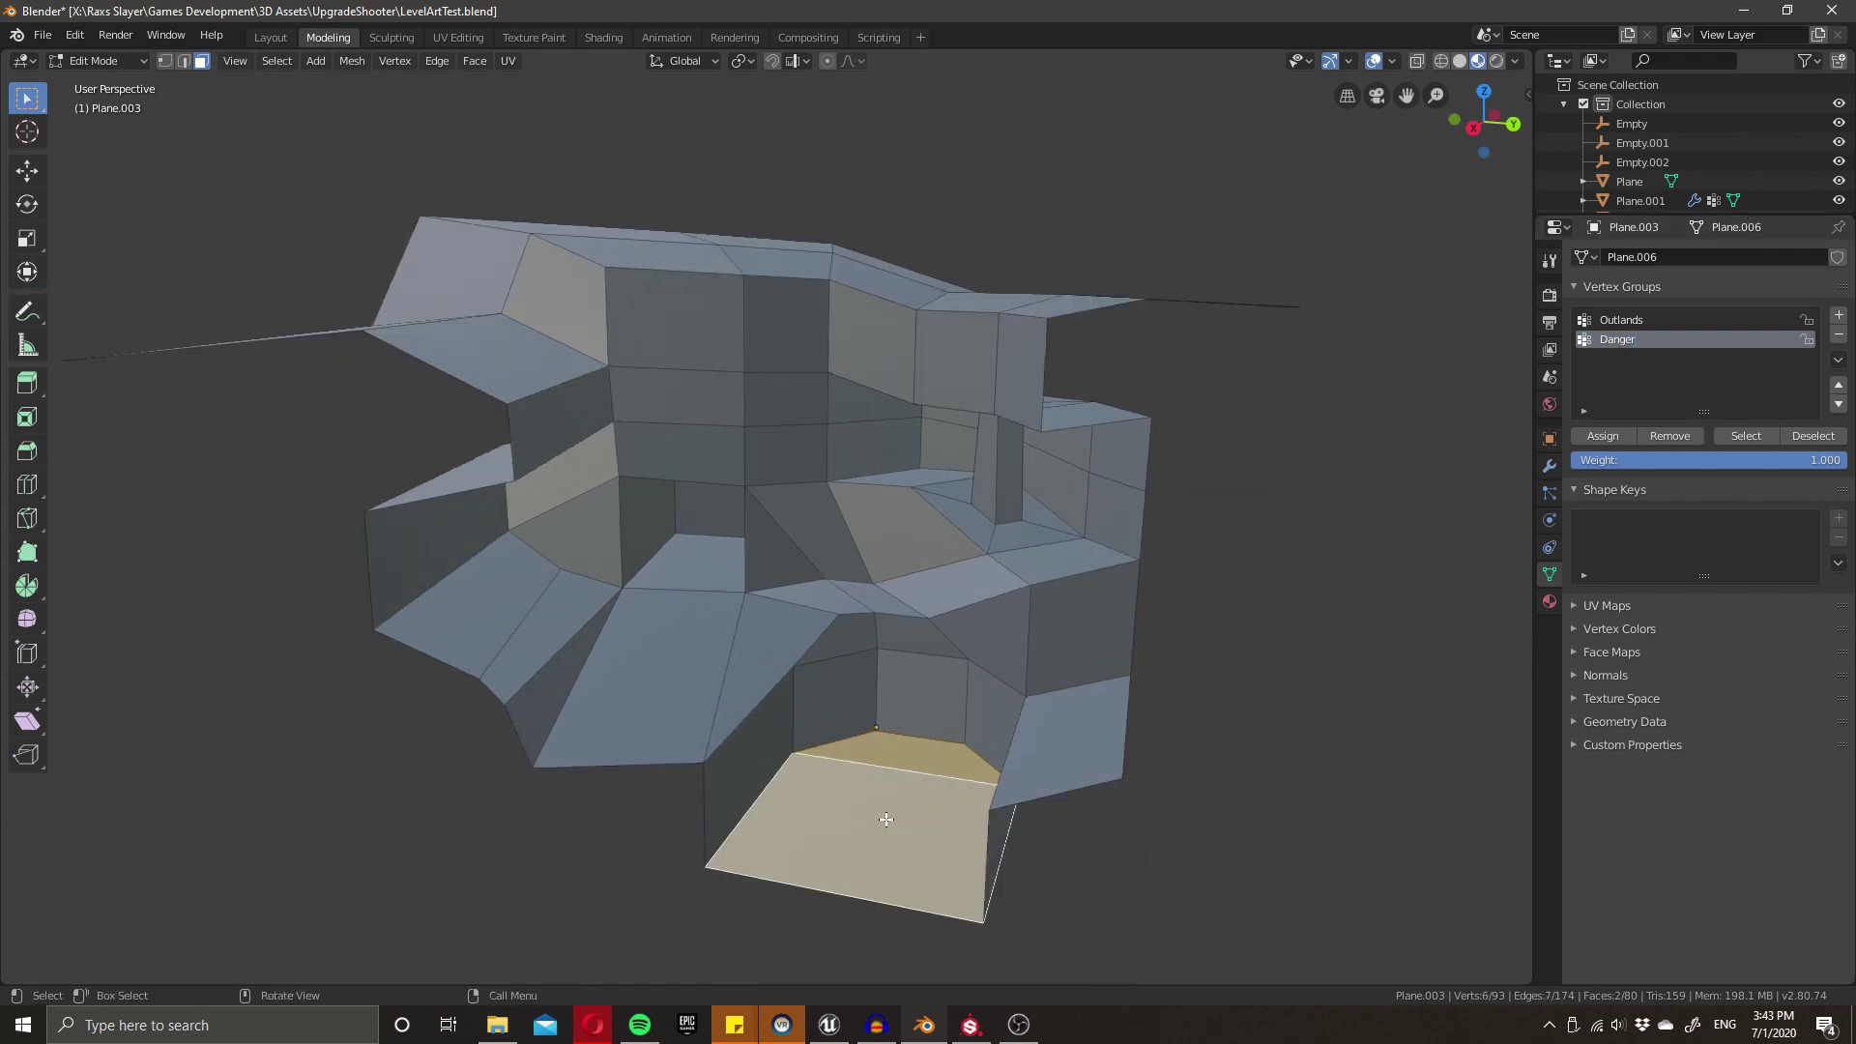
click(1603, 439)
- Add a third vertex group named Ceiling
middle_drag(848, 591, 837, 686)
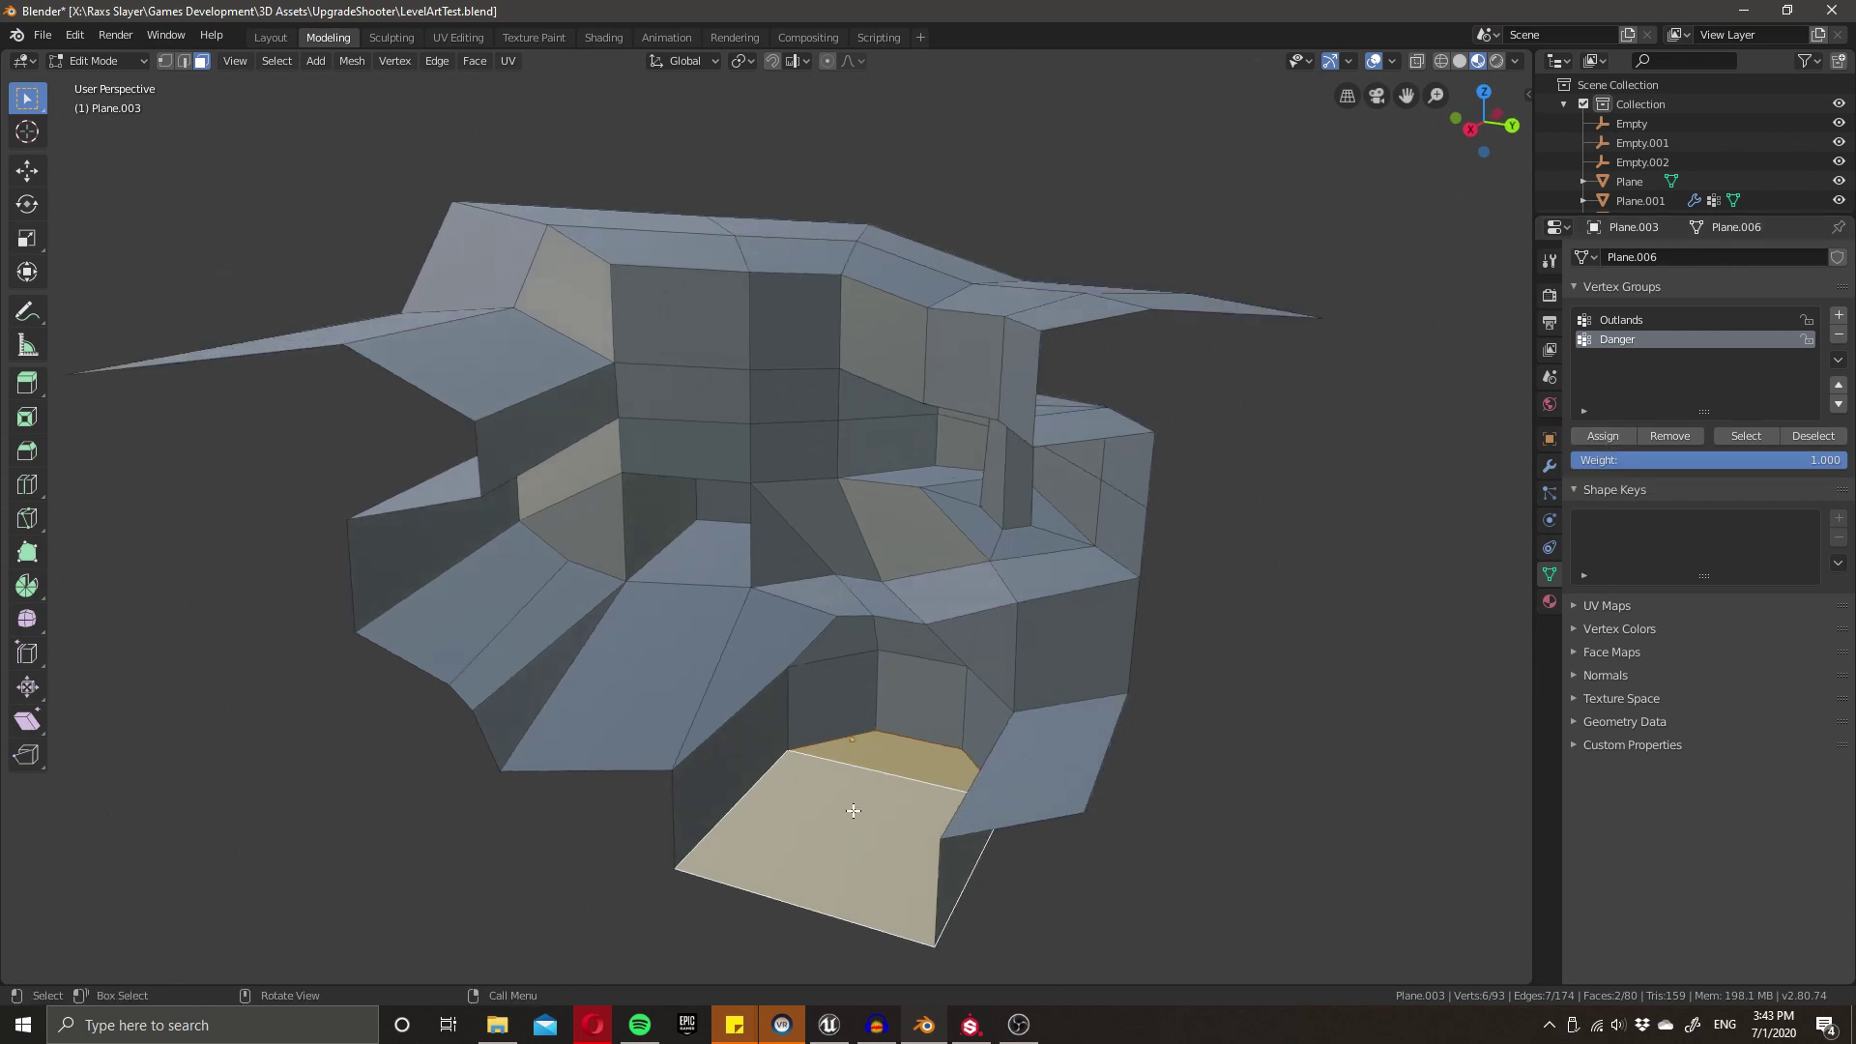
click(1838, 315)
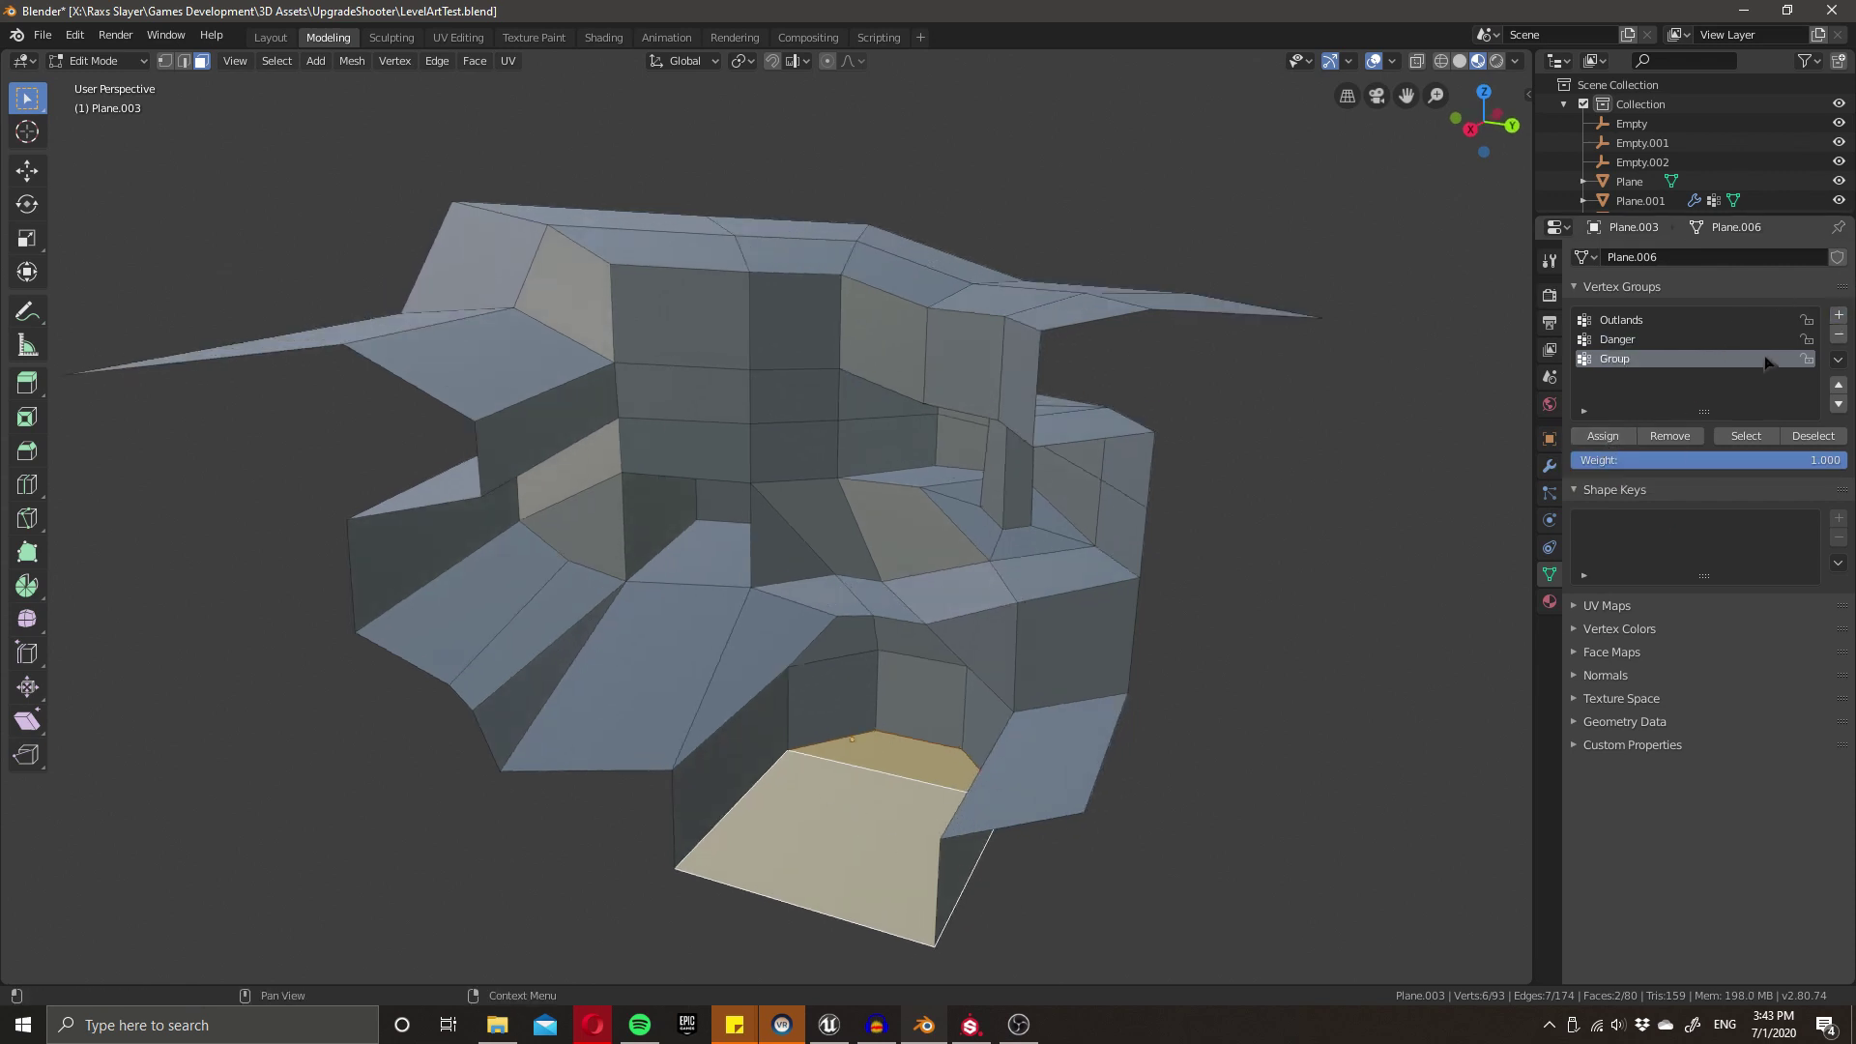
double_click(1634, 360)
text(Ceiling)
key(Return)
- Select the faces forming the overhang undersides around the terrain and assign them to the Ceiling vertex group
scroll(961, 580, up, 1)
middle_drag(961, 580, 986, 502)
scroll(980, 456, up, 2)
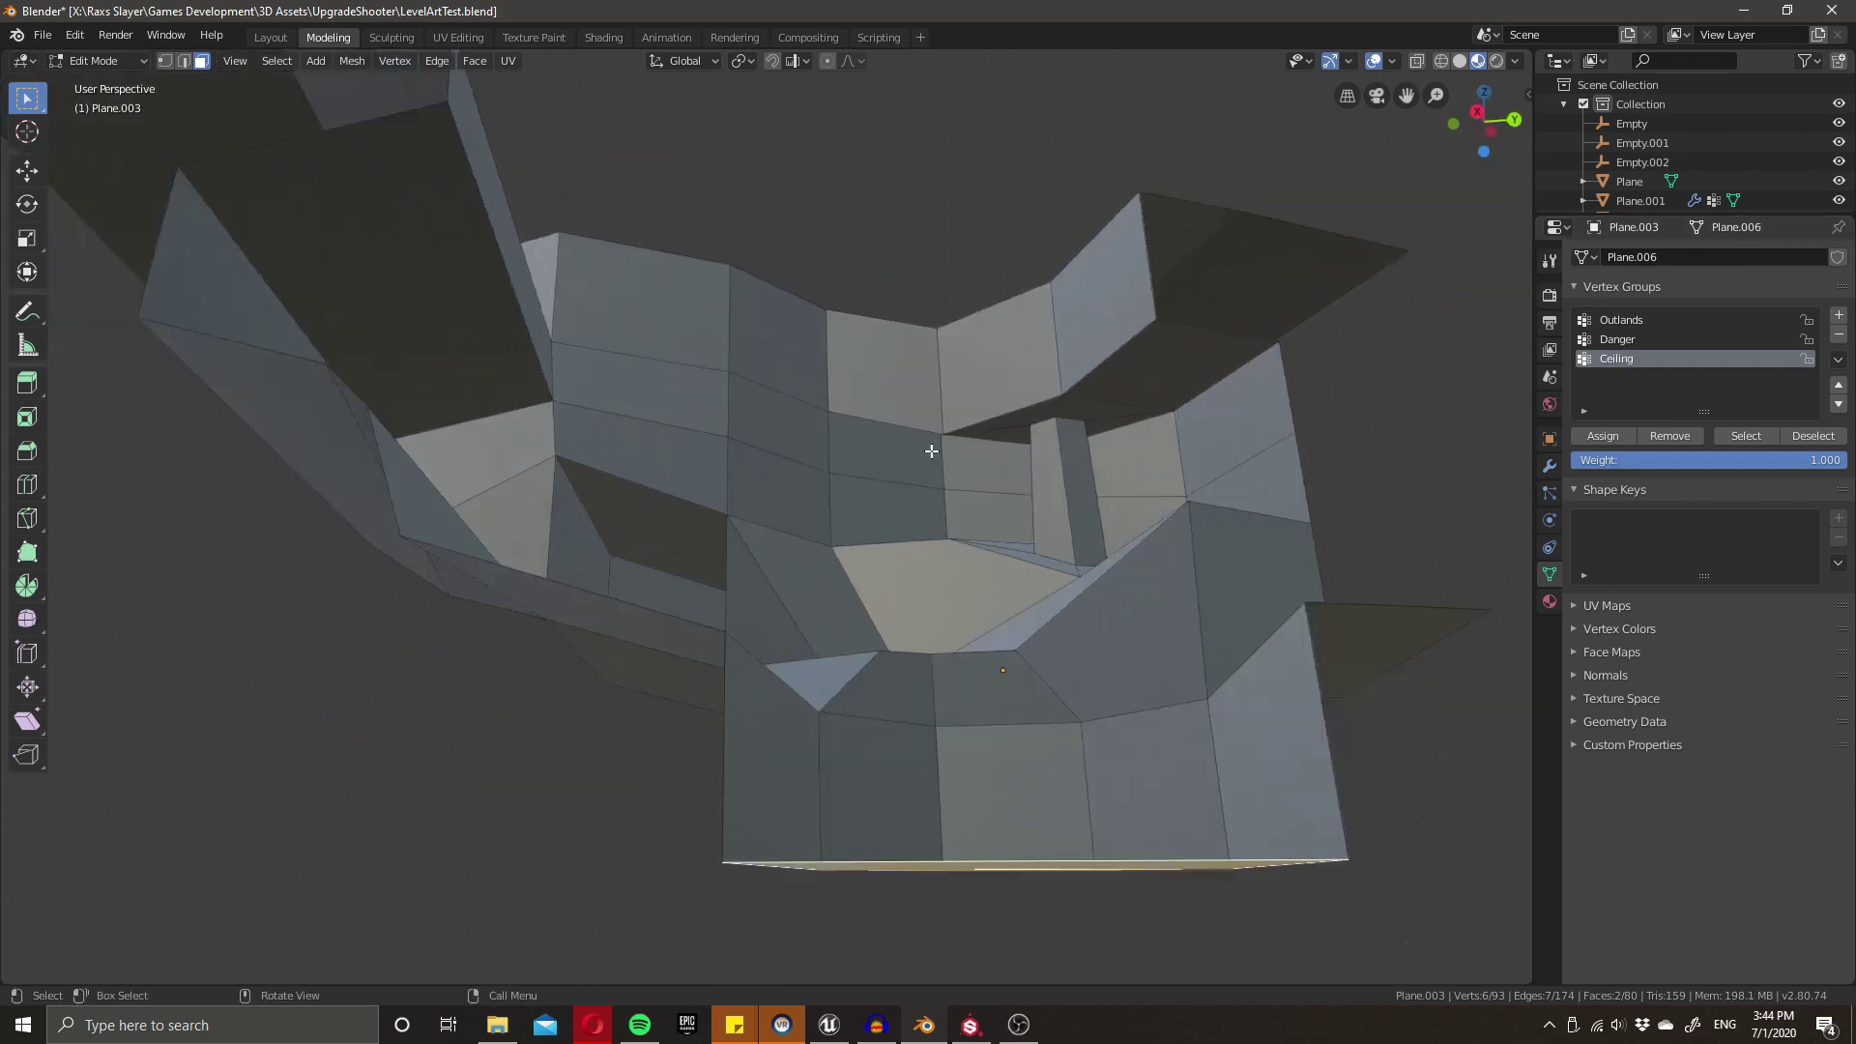
scroll(931, 452, down, 1)
click(489, 323)
middle_drag(914, 422, 870, 447)
scroll(745, 527, up, 2)
shift+click(690, 514)
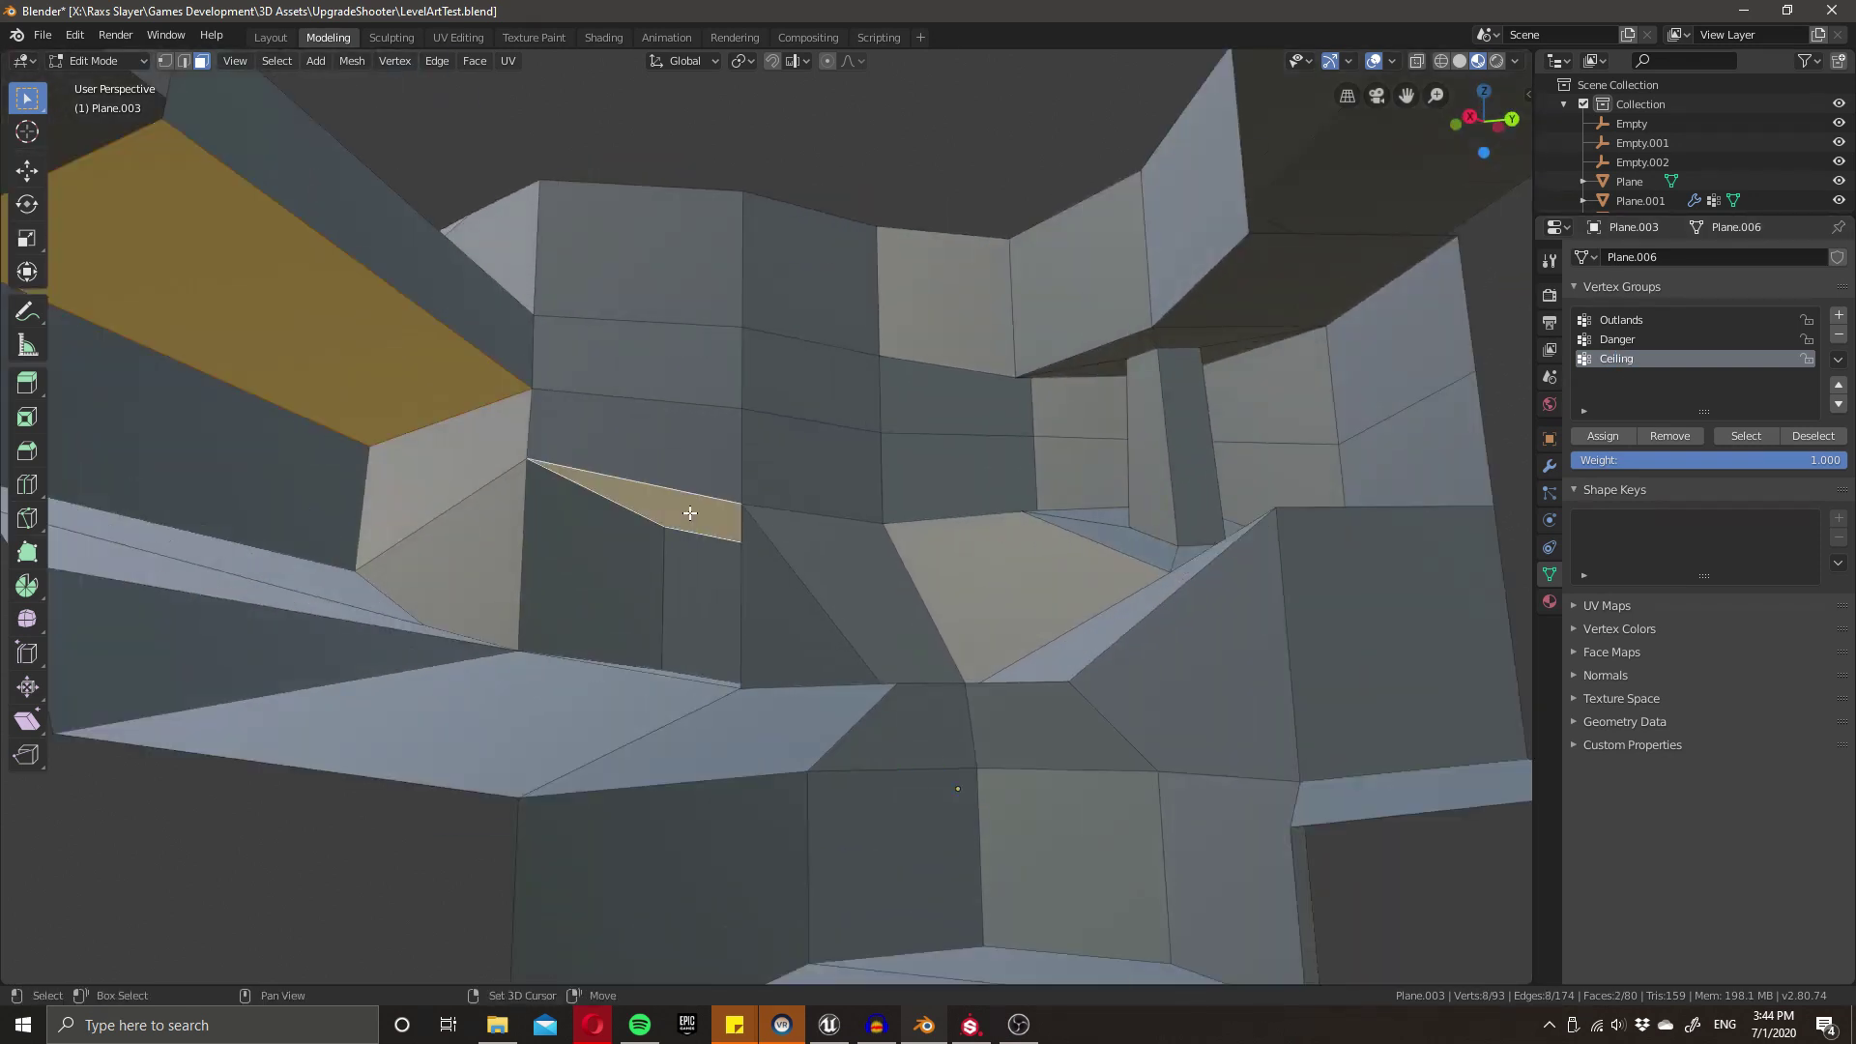
shift+click(1263, 303)
shift+click(1146, 340)
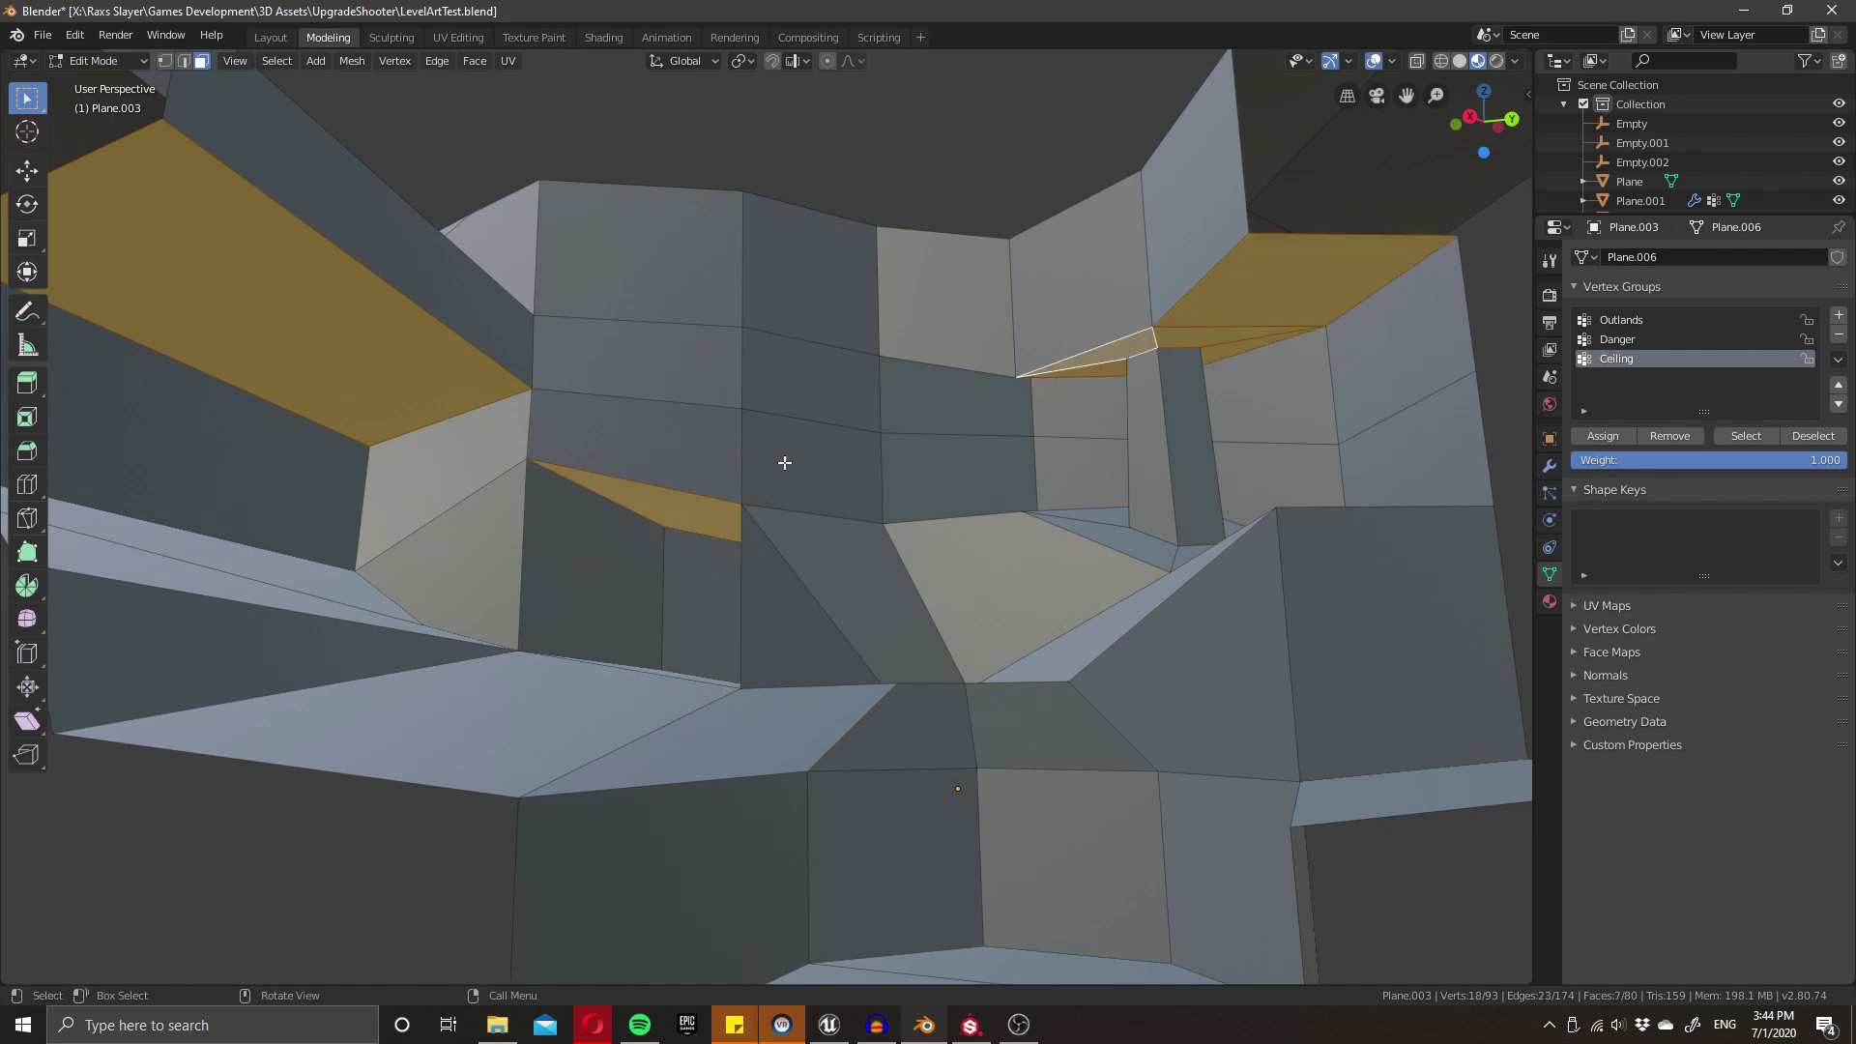
middle_drag(785, 462, 841, 394)
shift+click(953, 489)
middle_drag(953, 489, 841, 621)
scroll(878, 609, down, 4)
click(1622, 438)
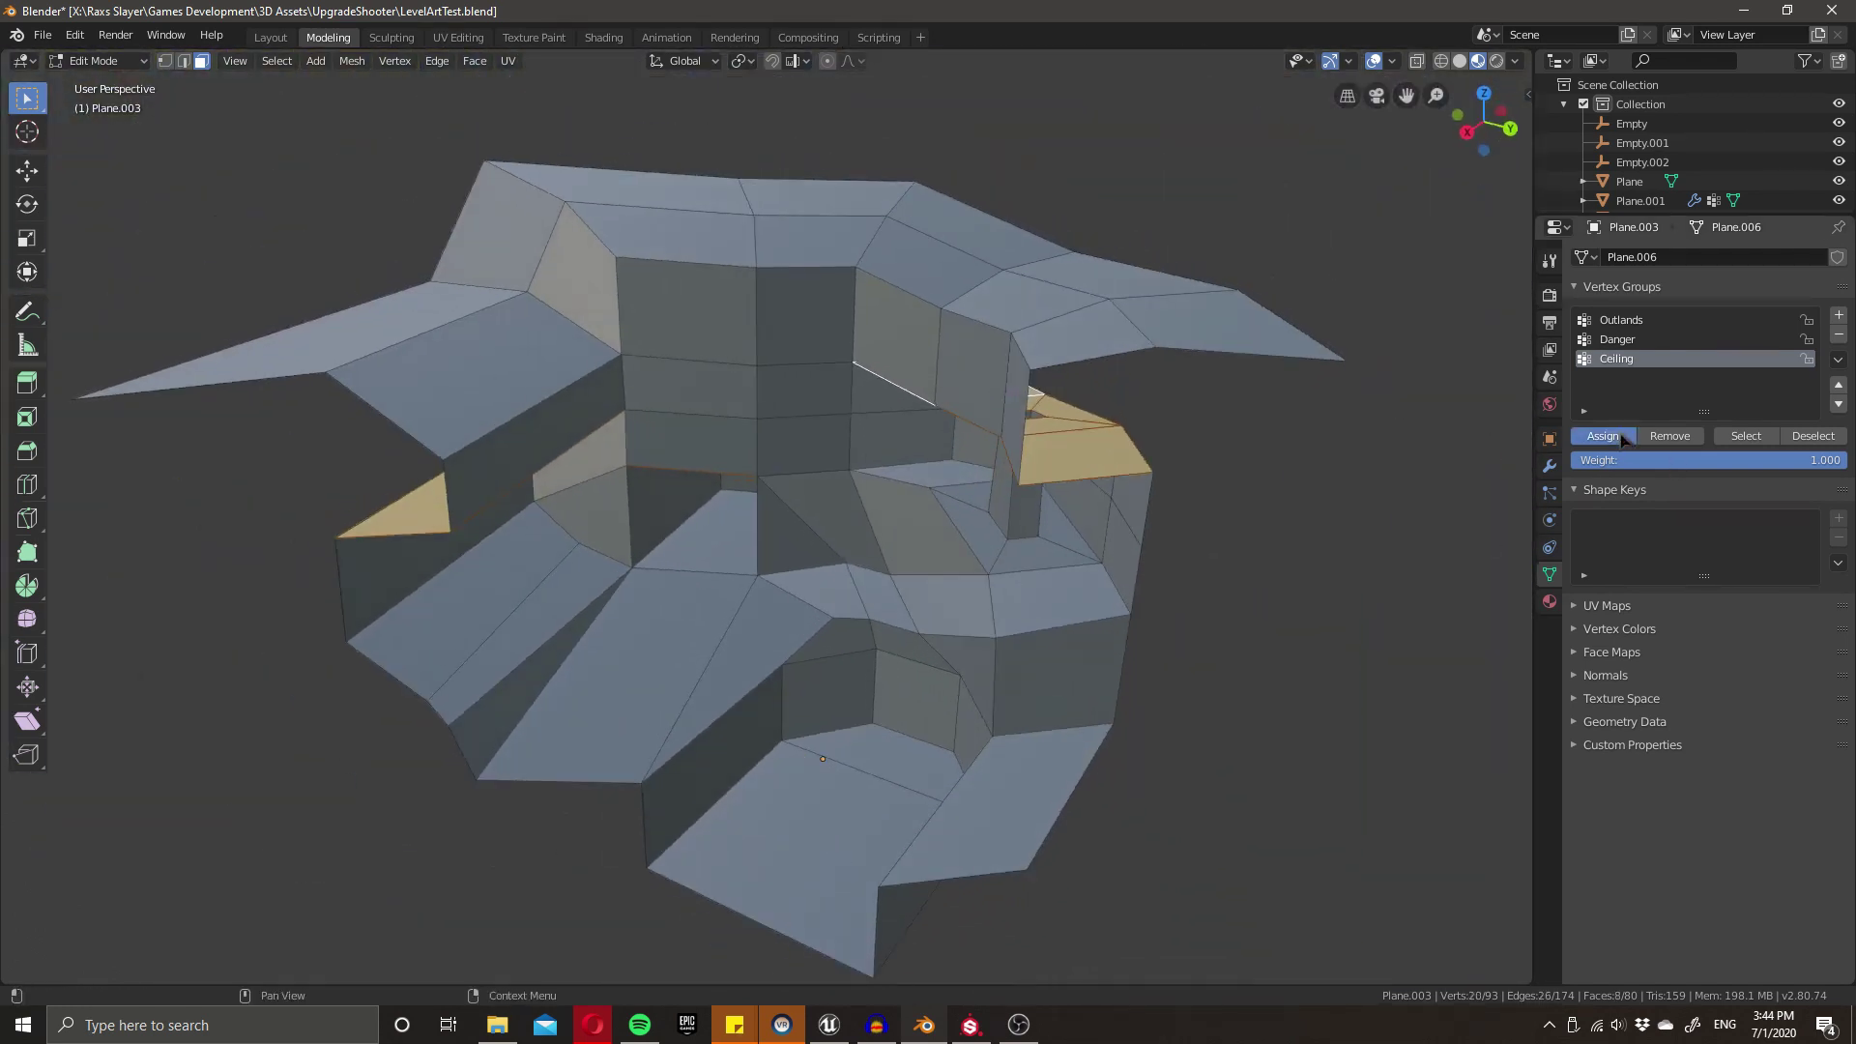
- Loop-select the middle band of wall faces and extend the selection to the other walls with Select Similar by Normal
middle_drag(1005, 580, 946, 606)
click(687, 394)
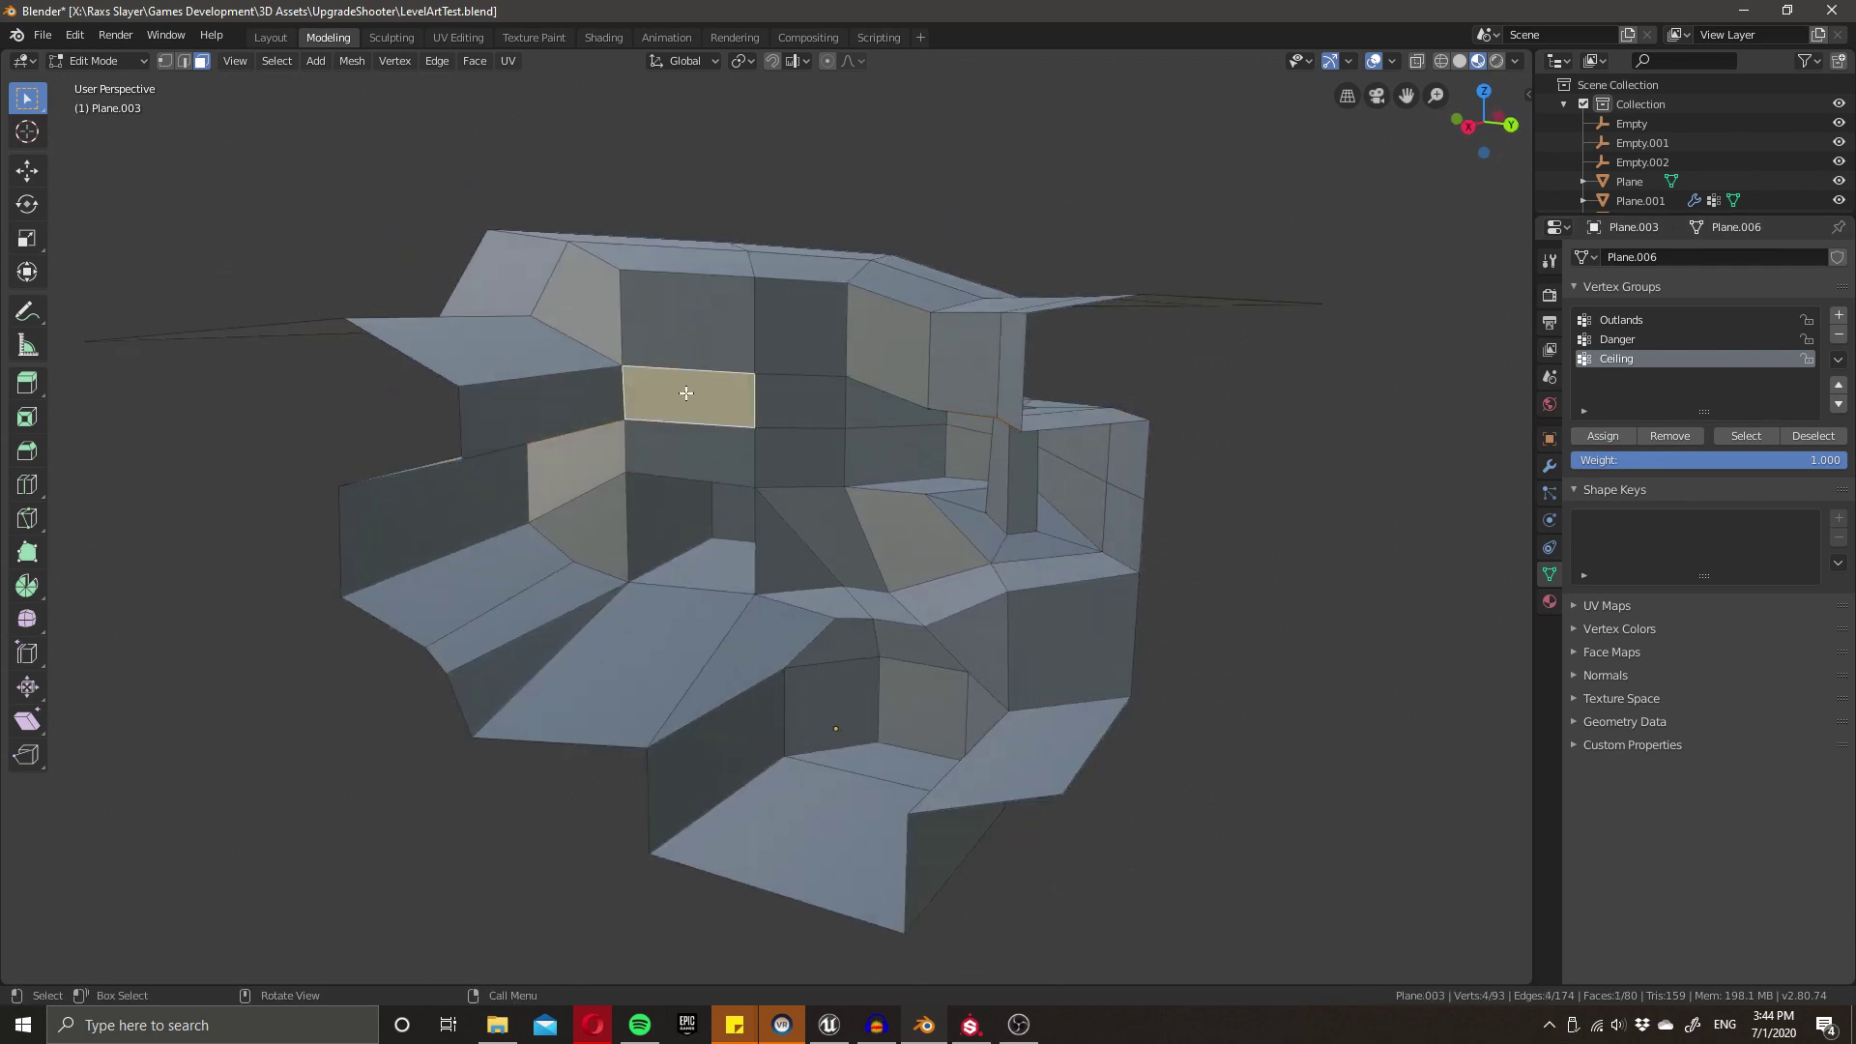
scroll(740, 571, up, 4)
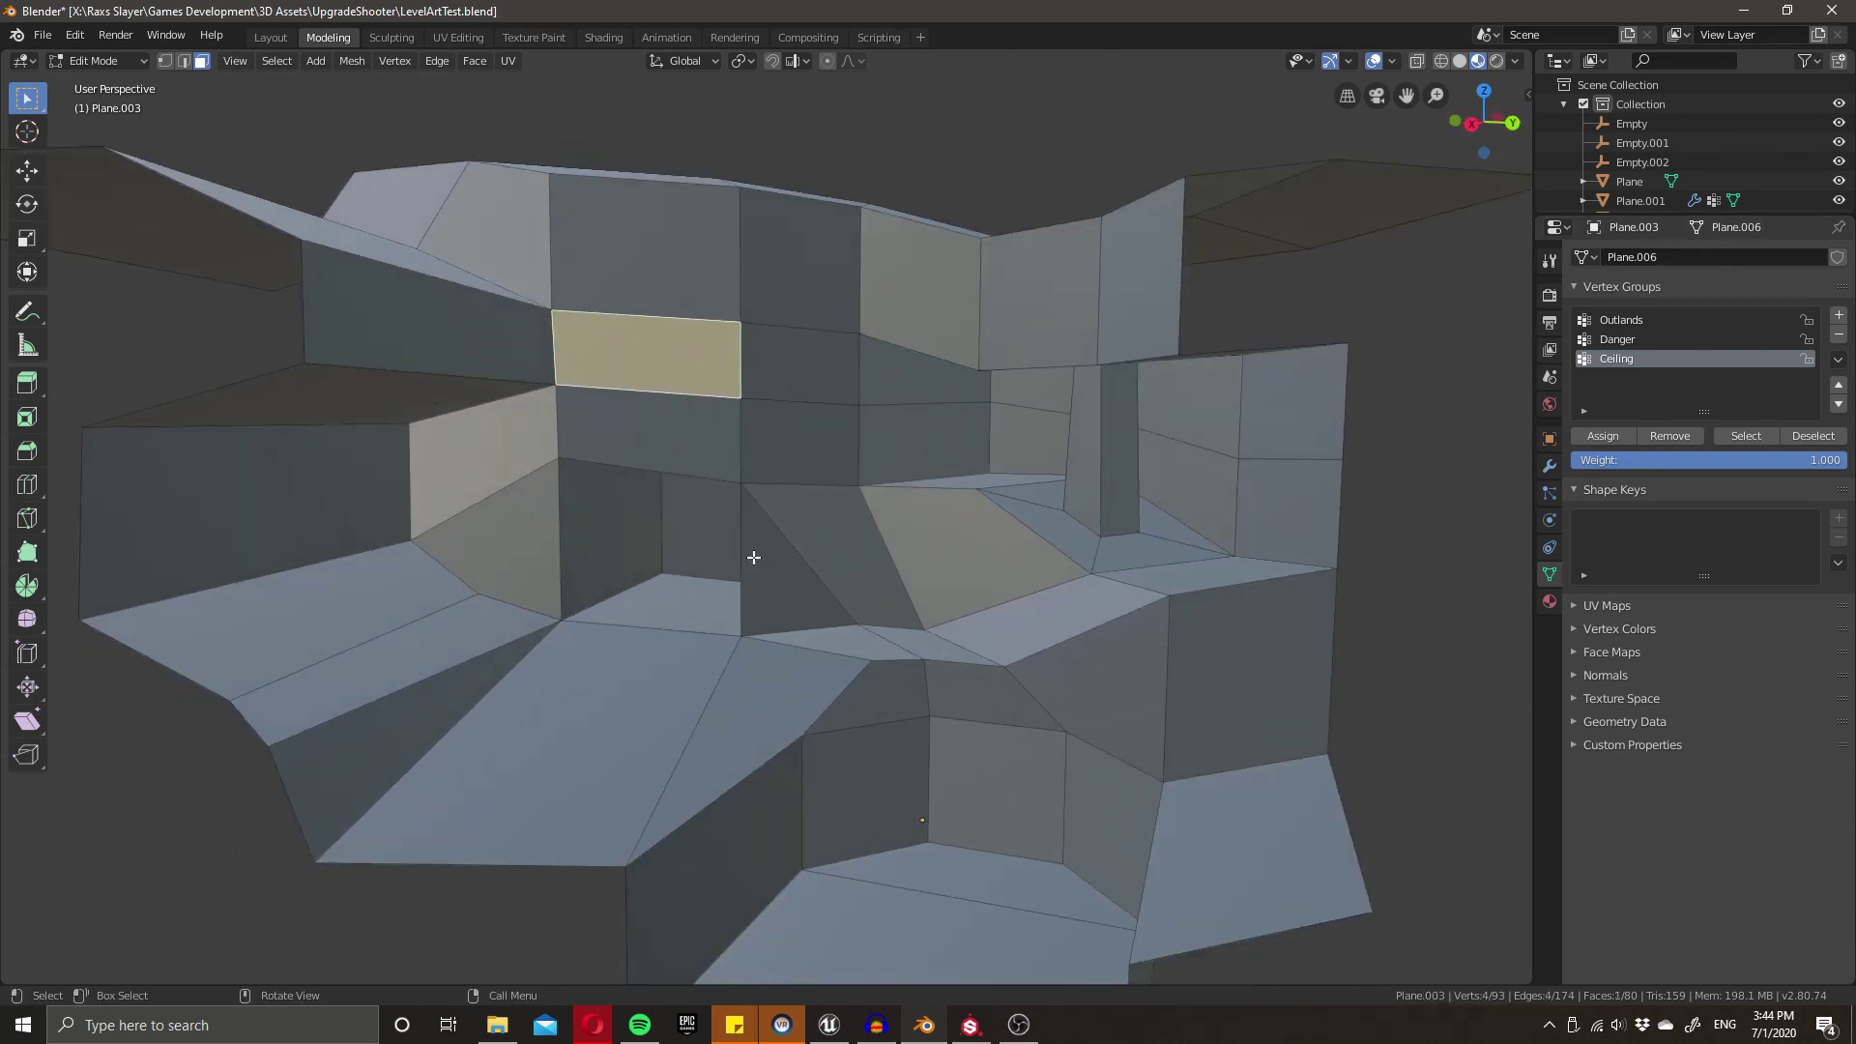
middle_drag(1183, 609, 1133, 671)
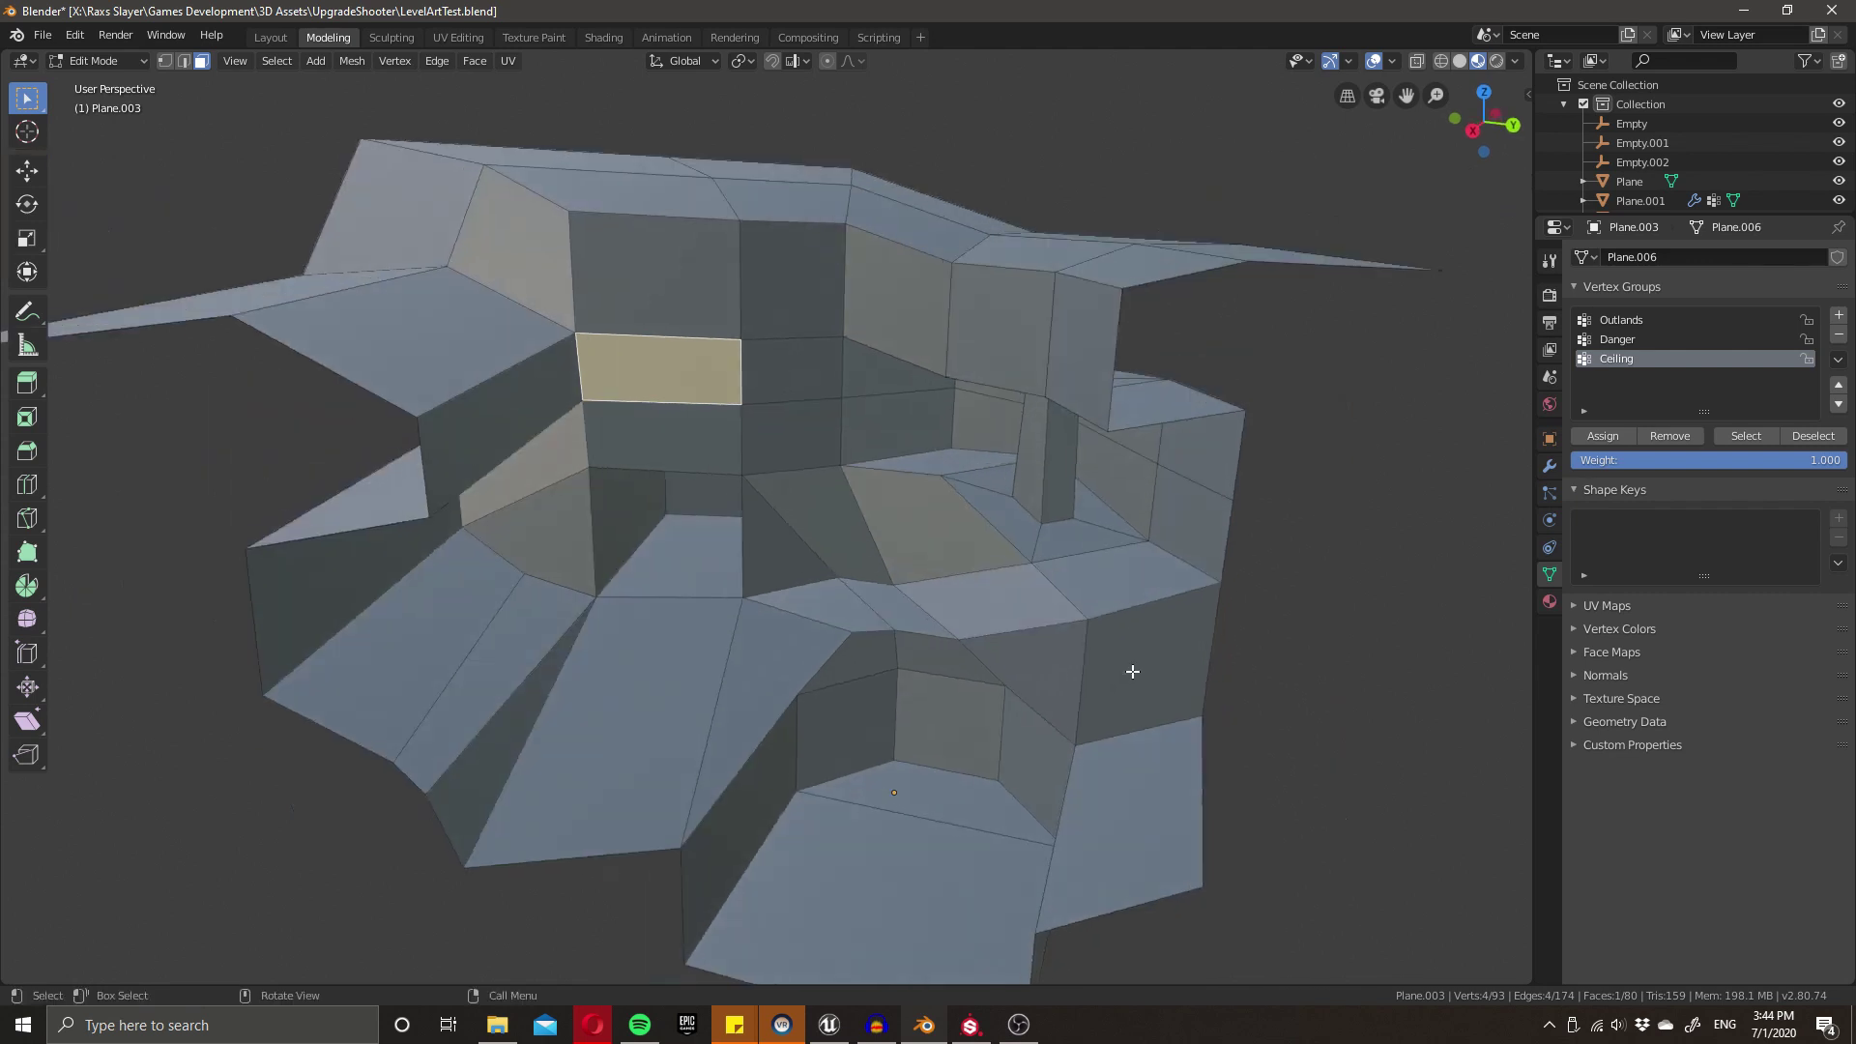
middle_drag(719, 398, 526, 419)
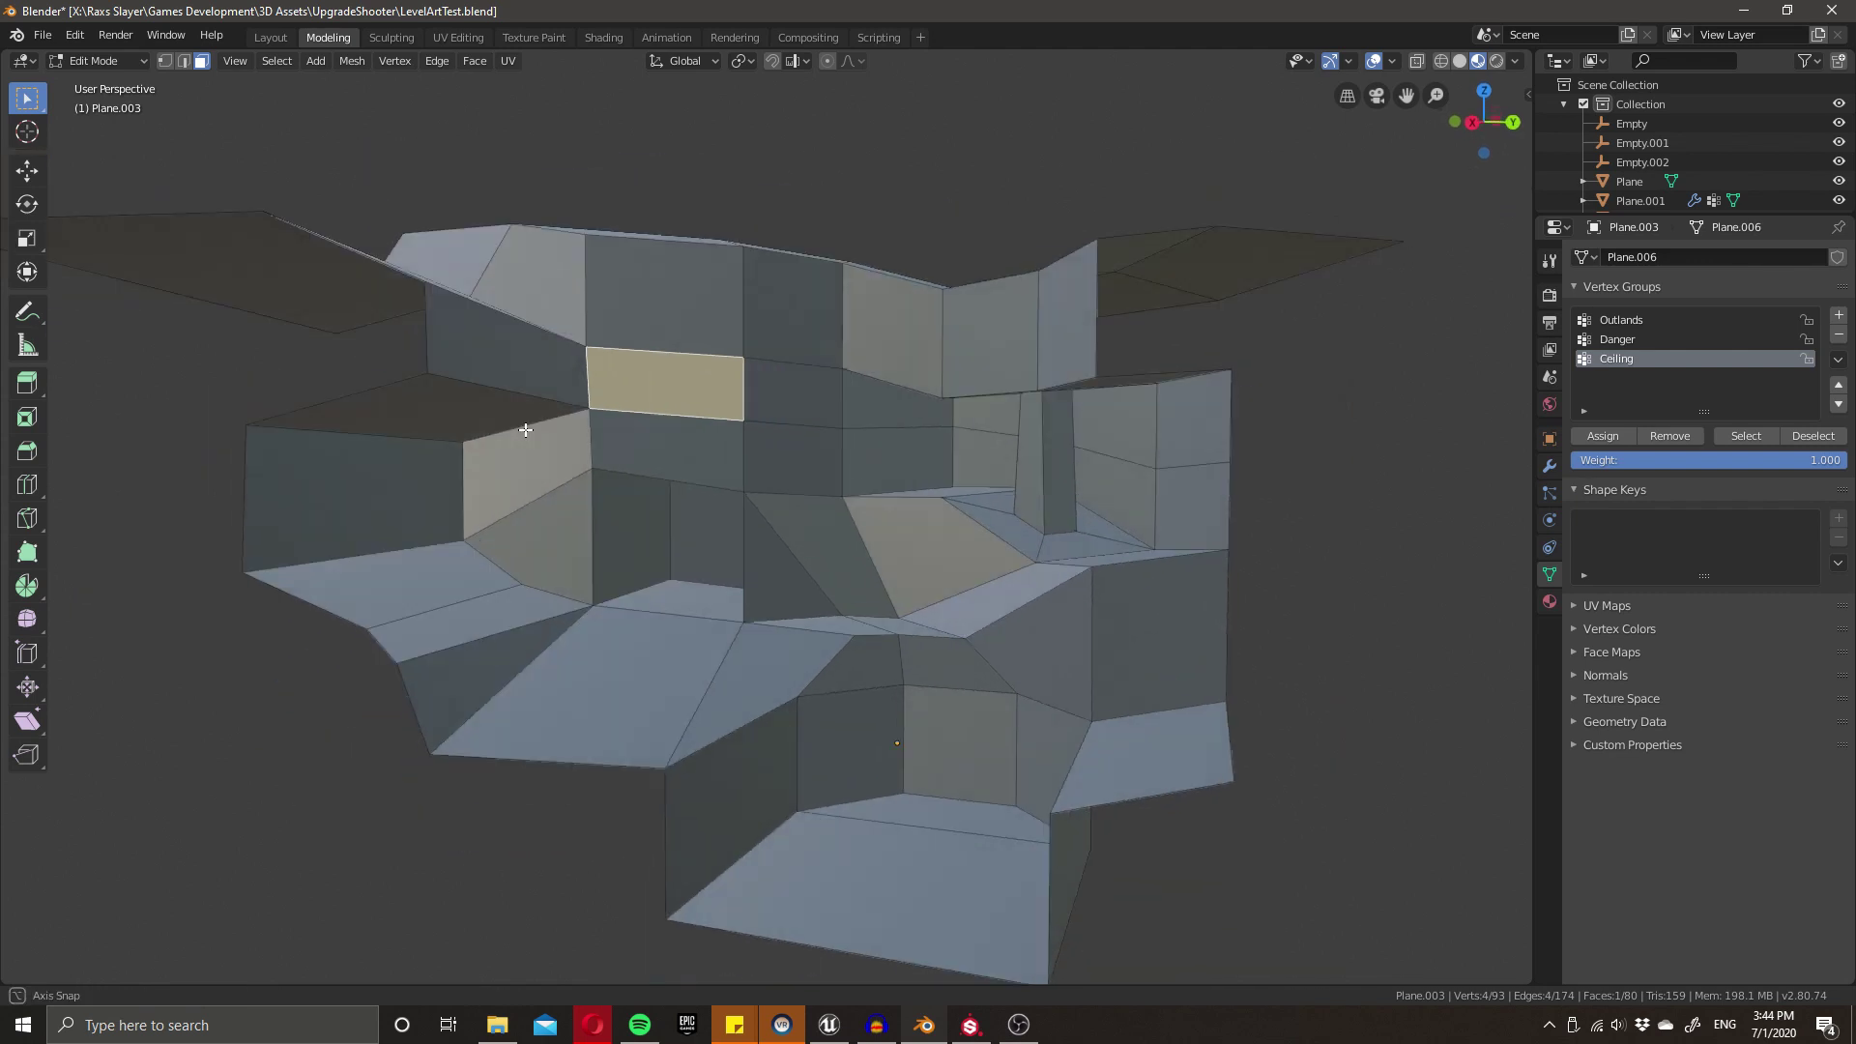
alt+click(575, 435)
key(shift+g)
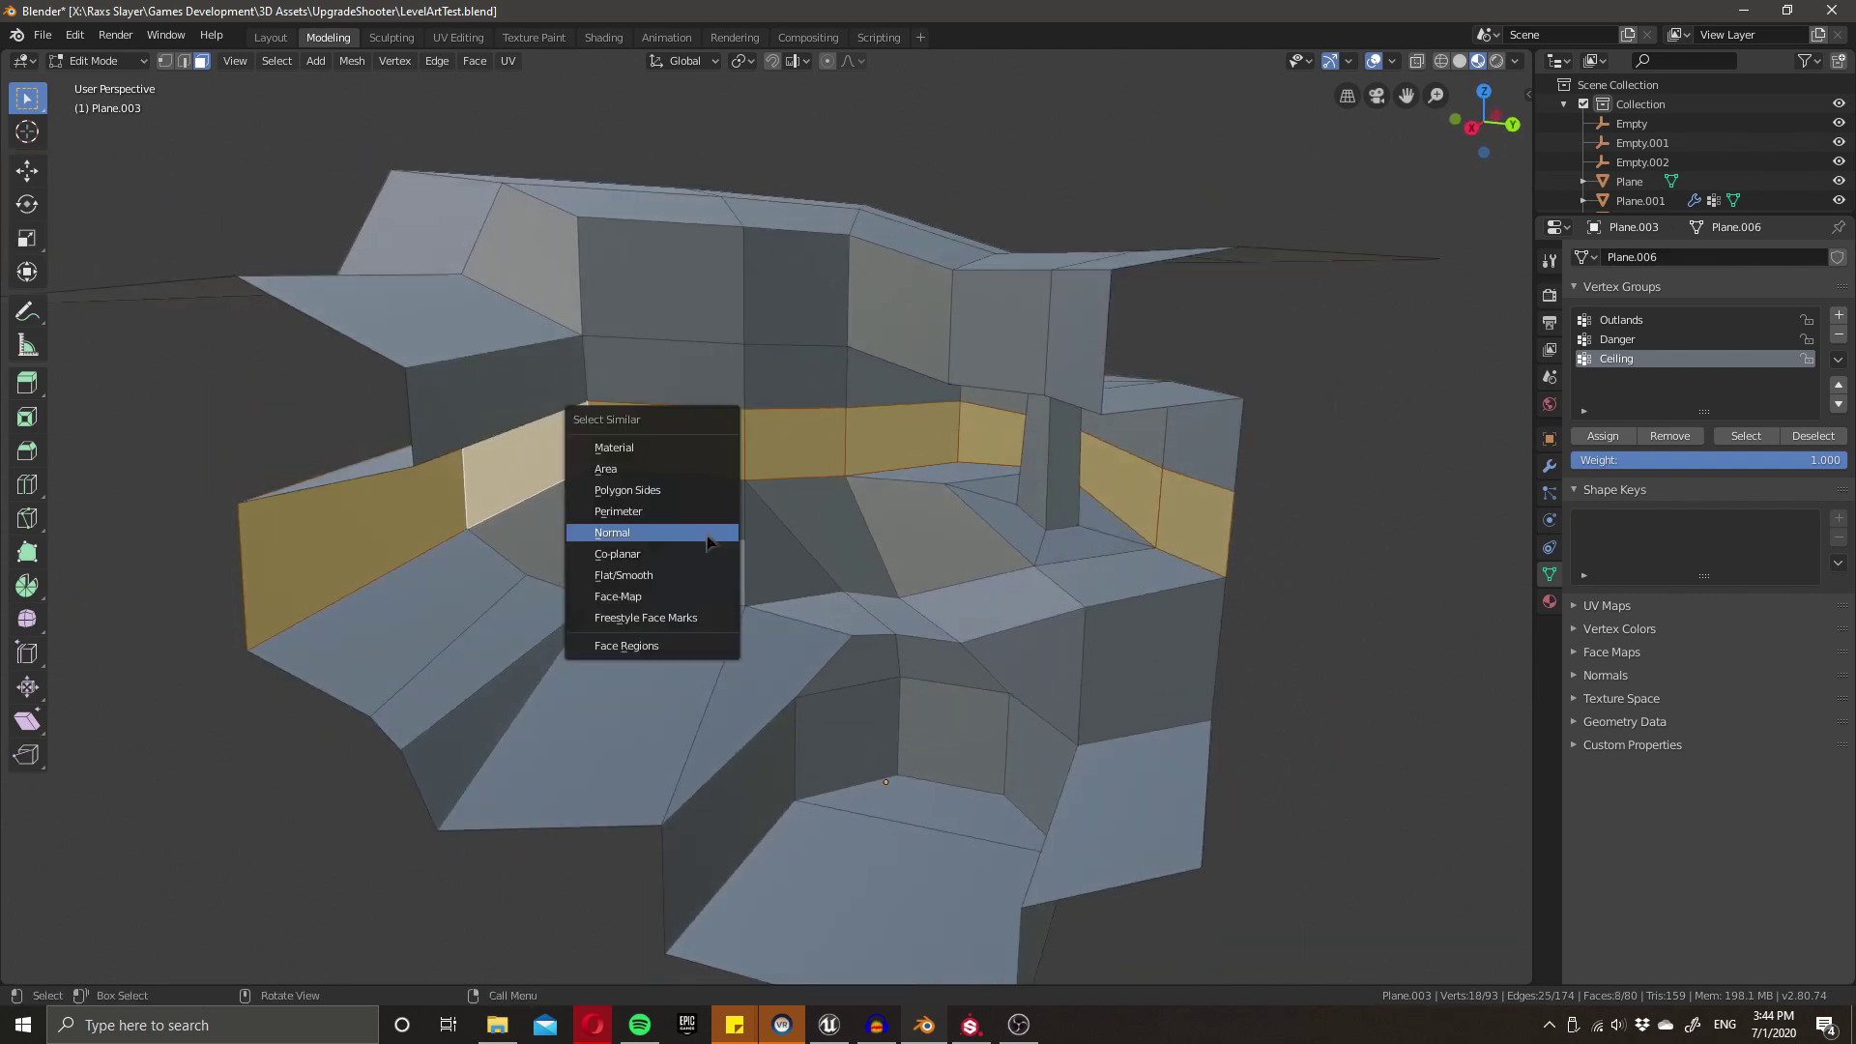
click(624, 528)
middle_drag(647, 707, 489, 725)
shift+click(404, 697)
middle_drag(876, 684, 919, 713)
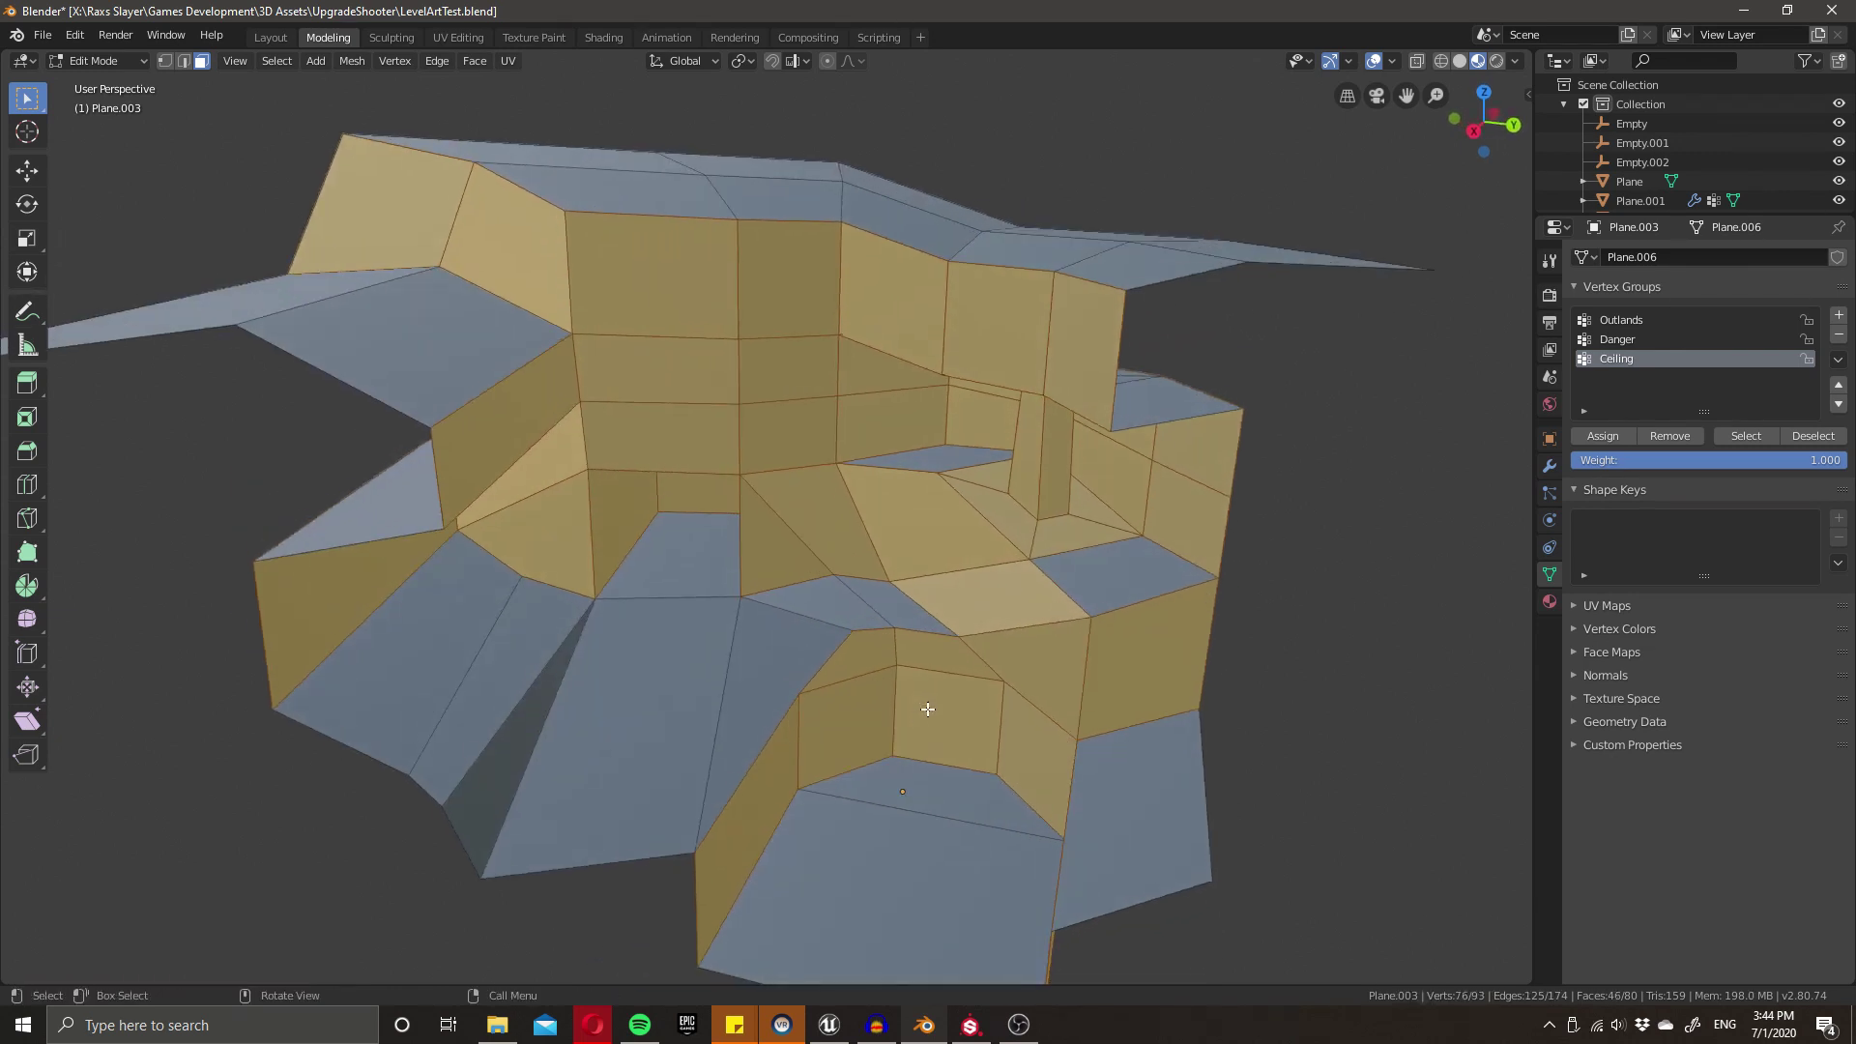
- Remove the floor faces around the pillar's base from the wall selection
shift+click(1031, 512)
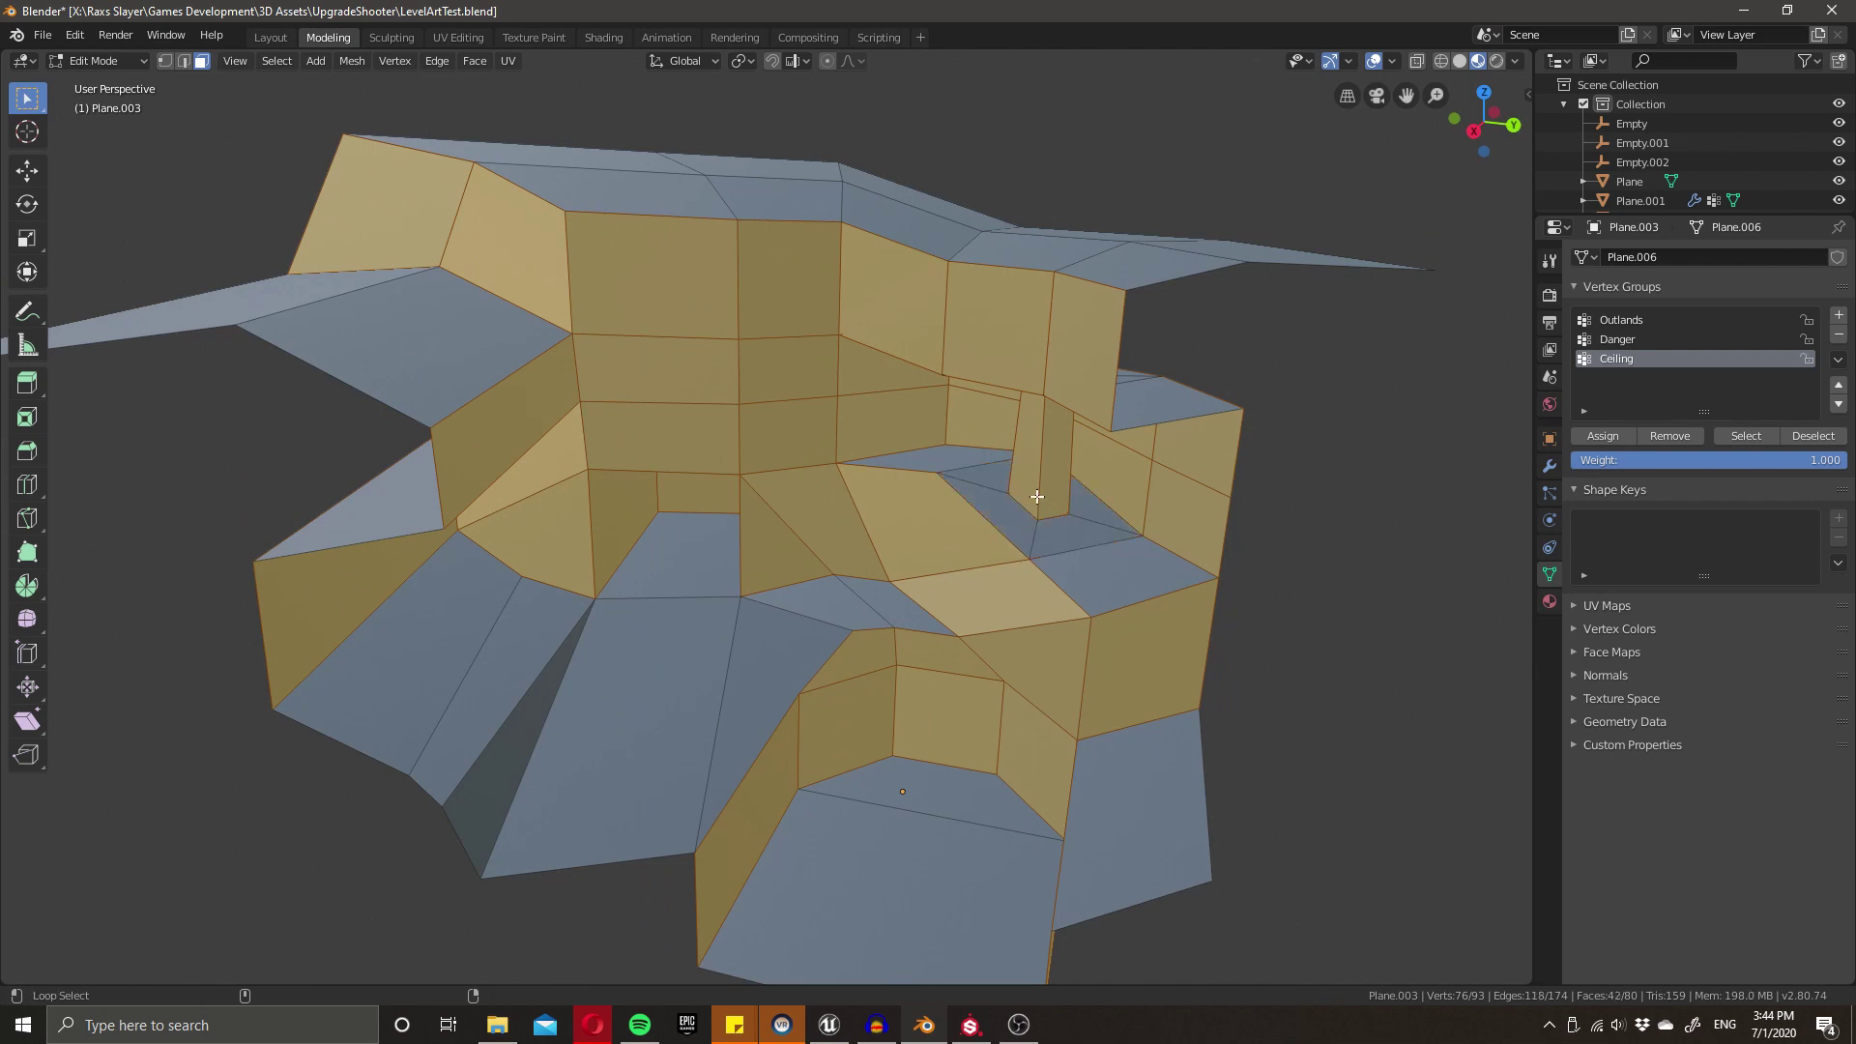
middle_drag(1035, 497, 996, 530)
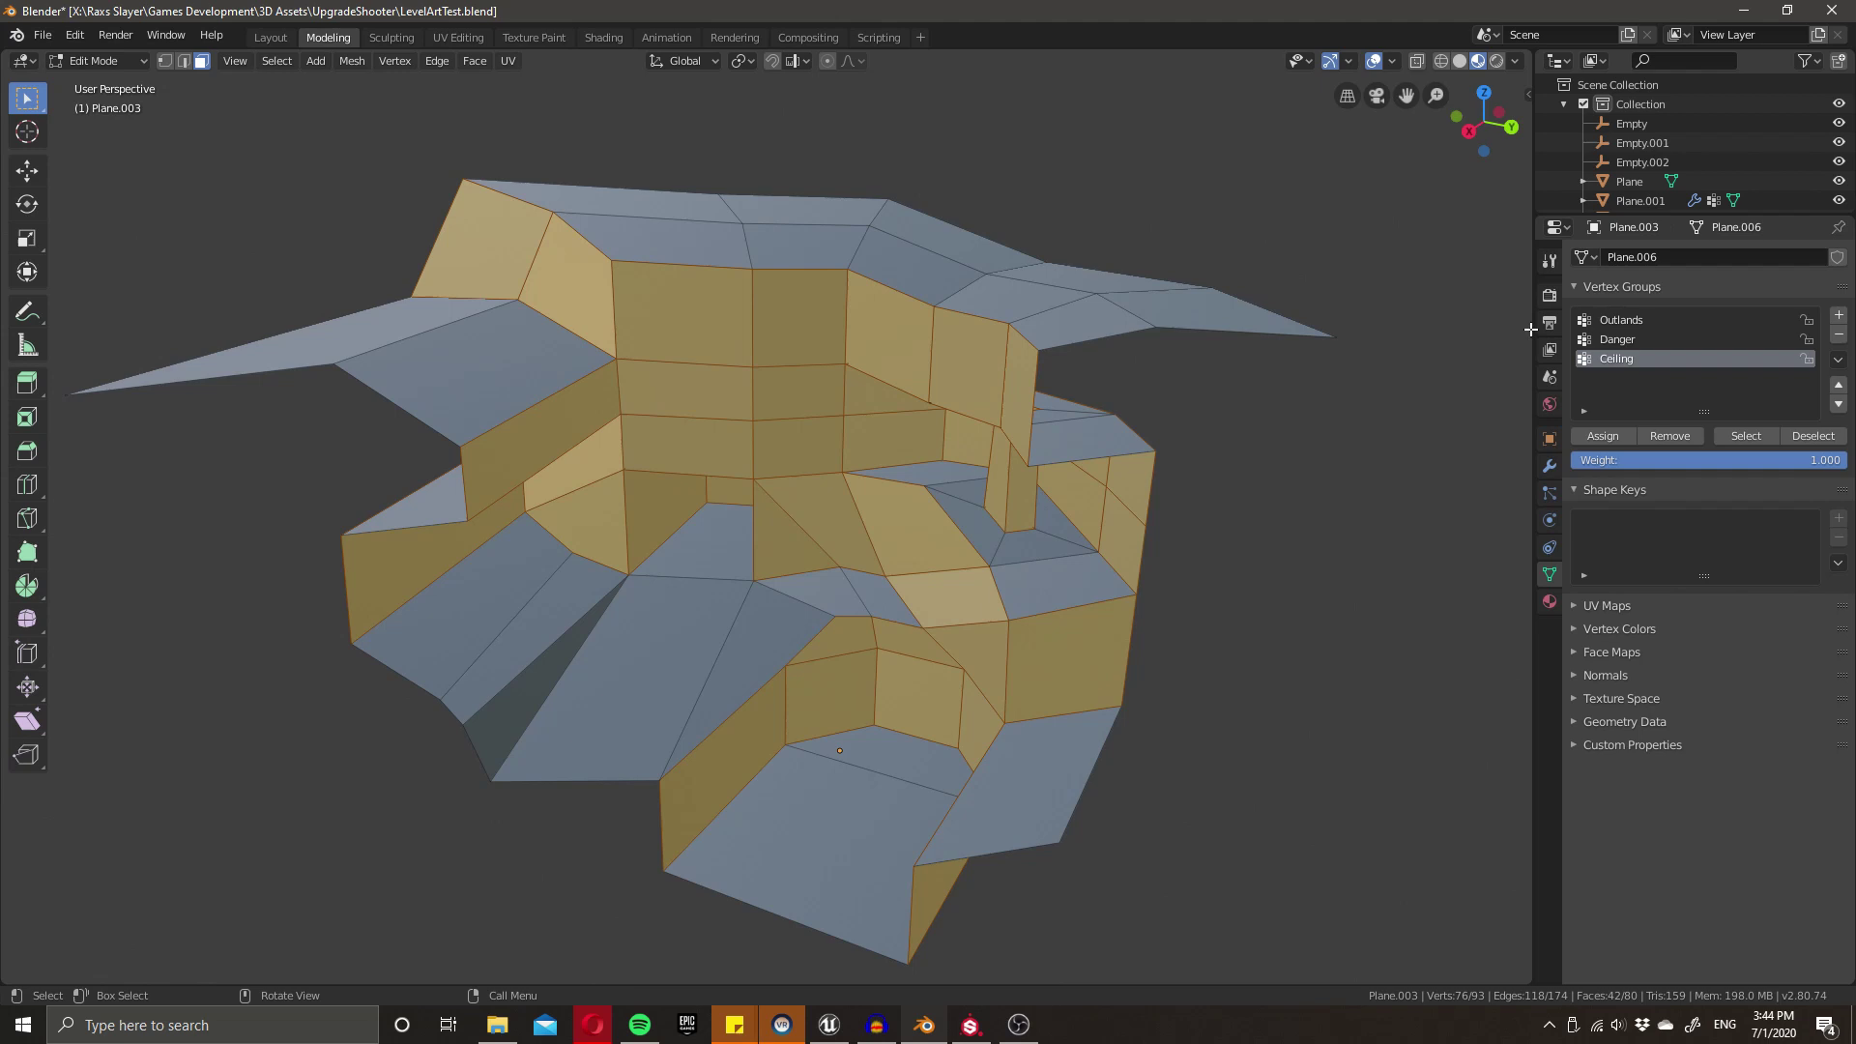
click(1620, 437)
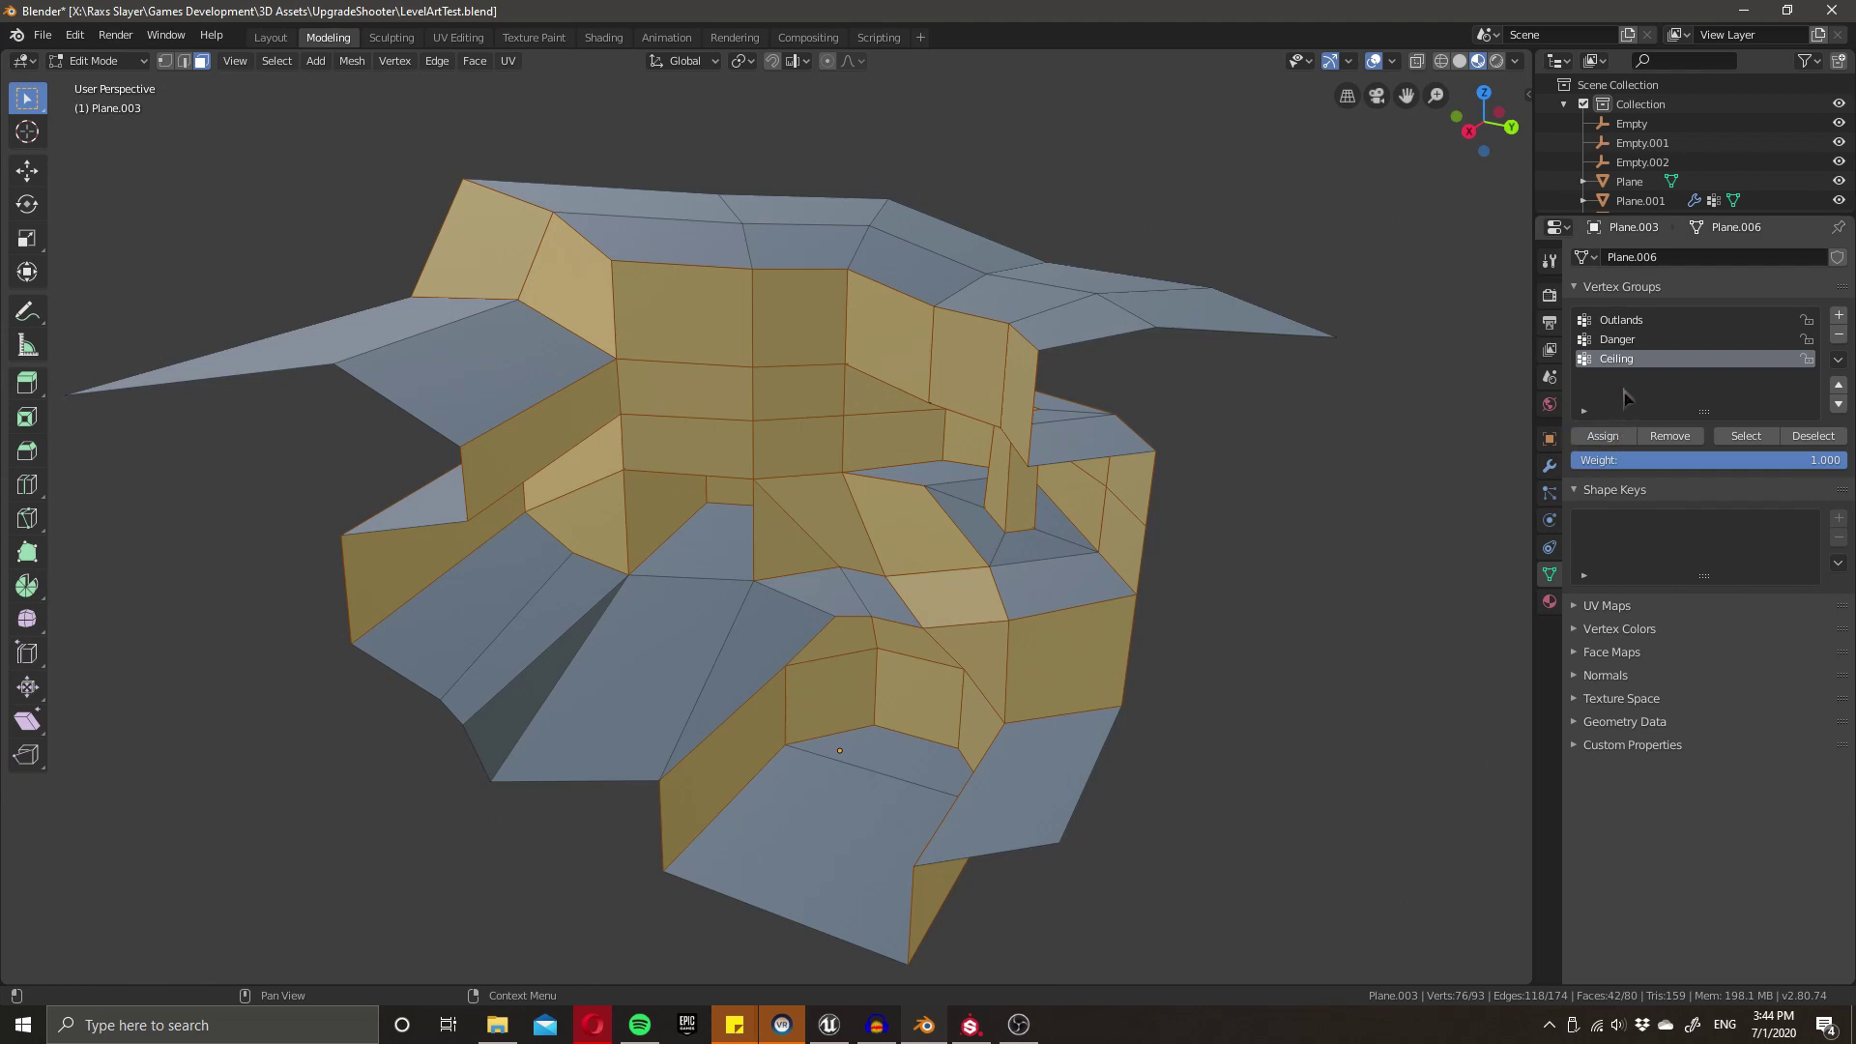
- Add a fourth vertex group named Floor
click(1838, 316)
double_click(1618, 381)
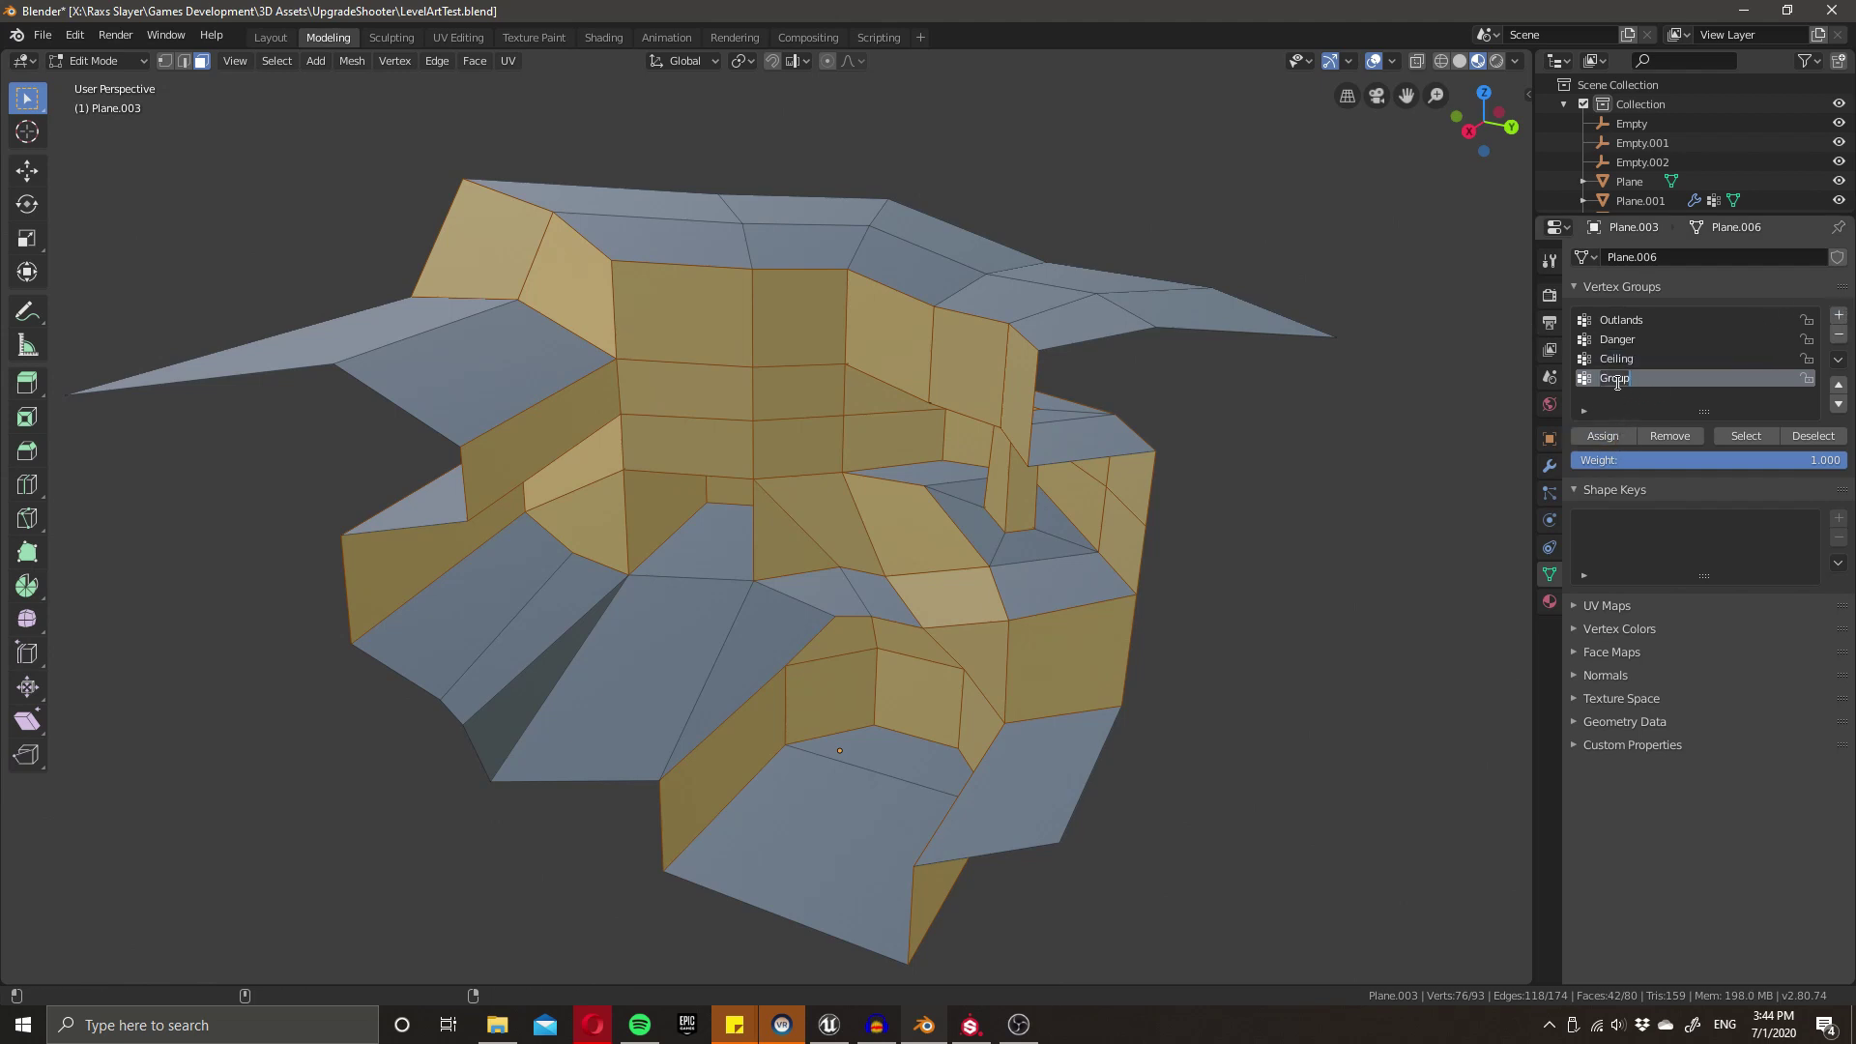
text(Floor)
- Clear the face selection and select the faces of the Ceiling vertex group to check its assignment
middle_drag(1072, 482, 1060, 461)
click(1617, 359)
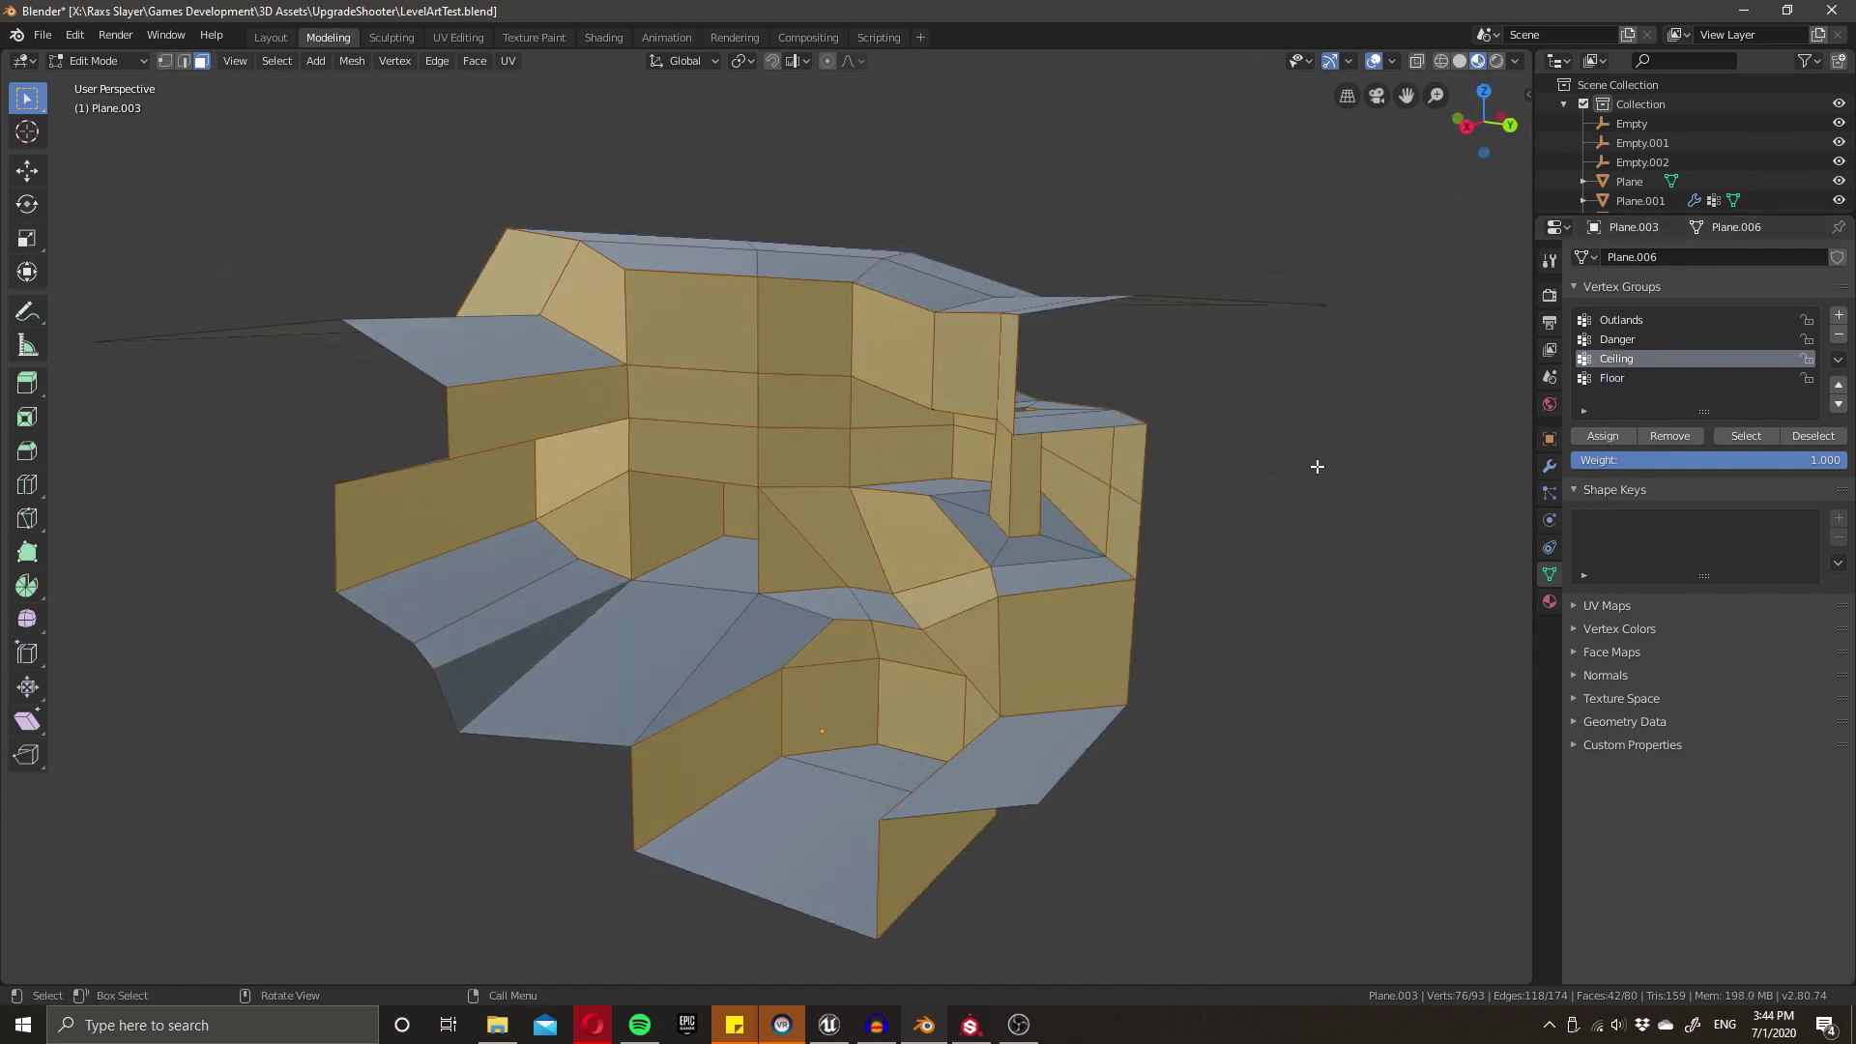
key(Tab)
key(Tab)
key(alt+a)
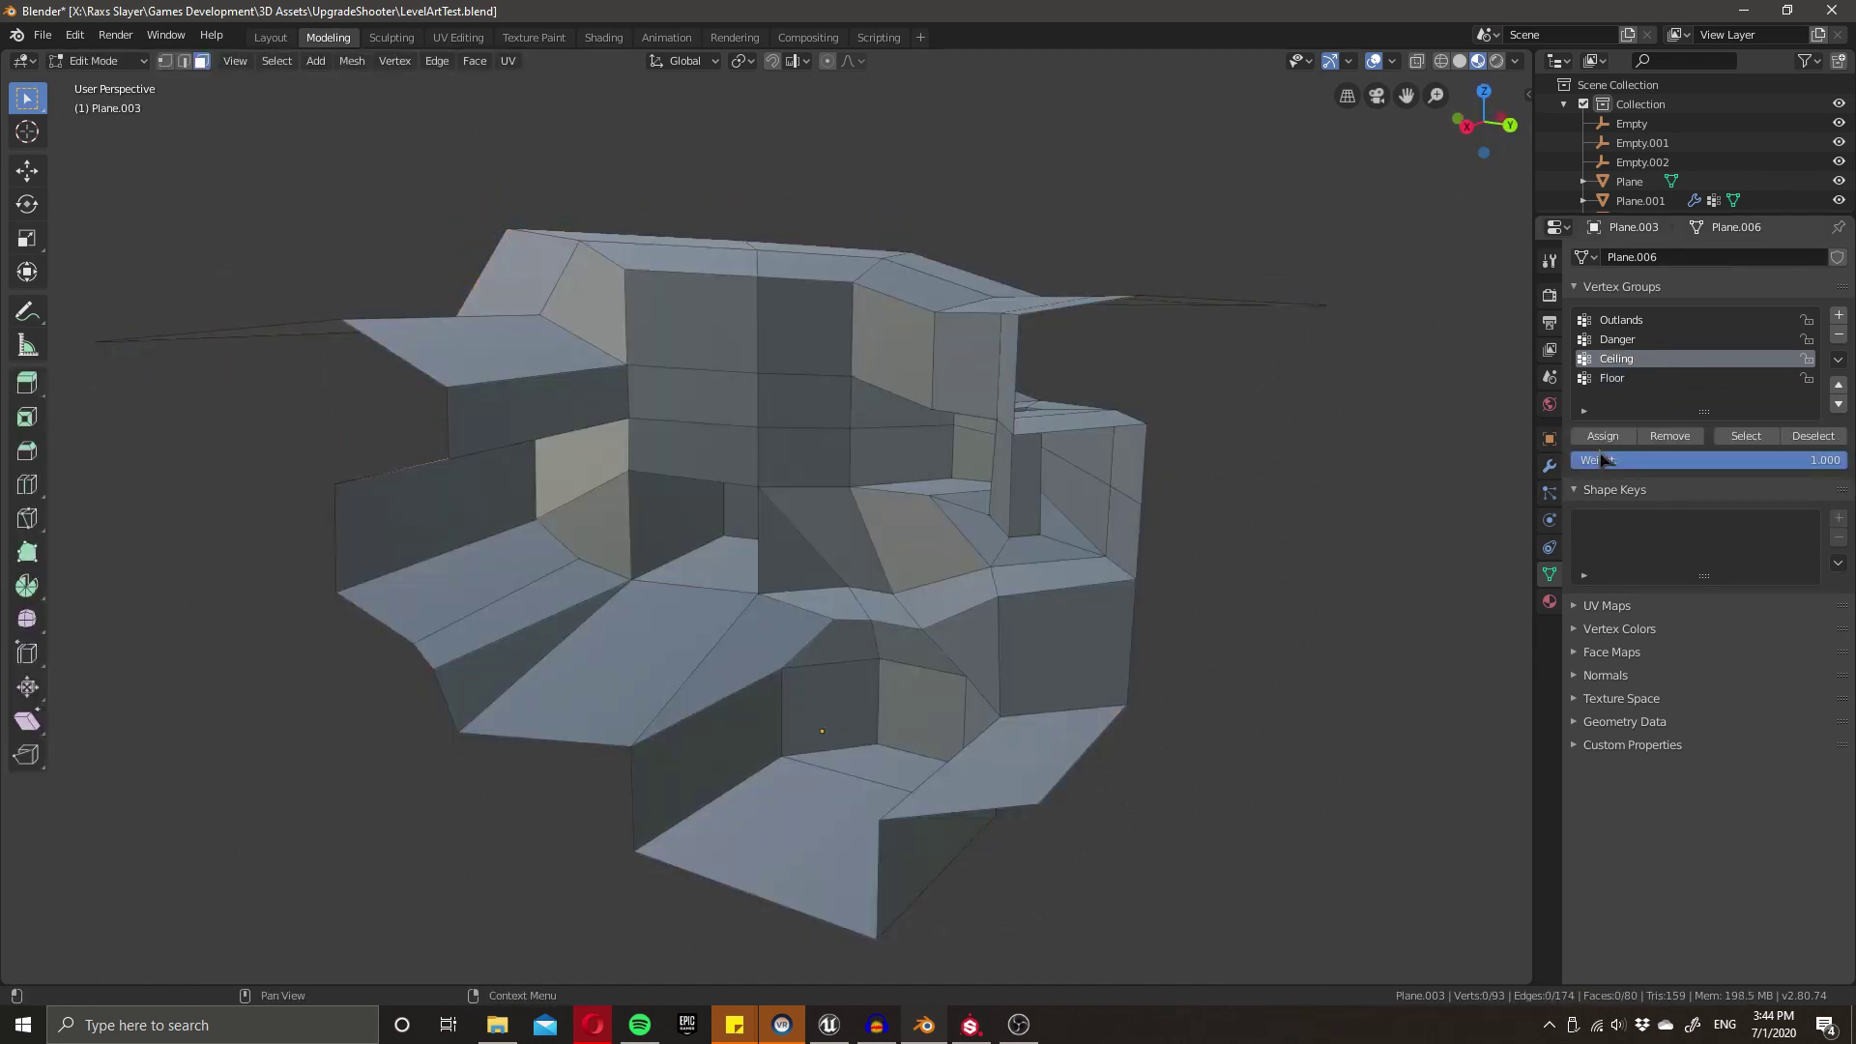
click(1746, 436)
- Add the Danger vertex group's faces to the selection to check them, and deselect everything
middle_drag(1209, 484, 1403, 392)
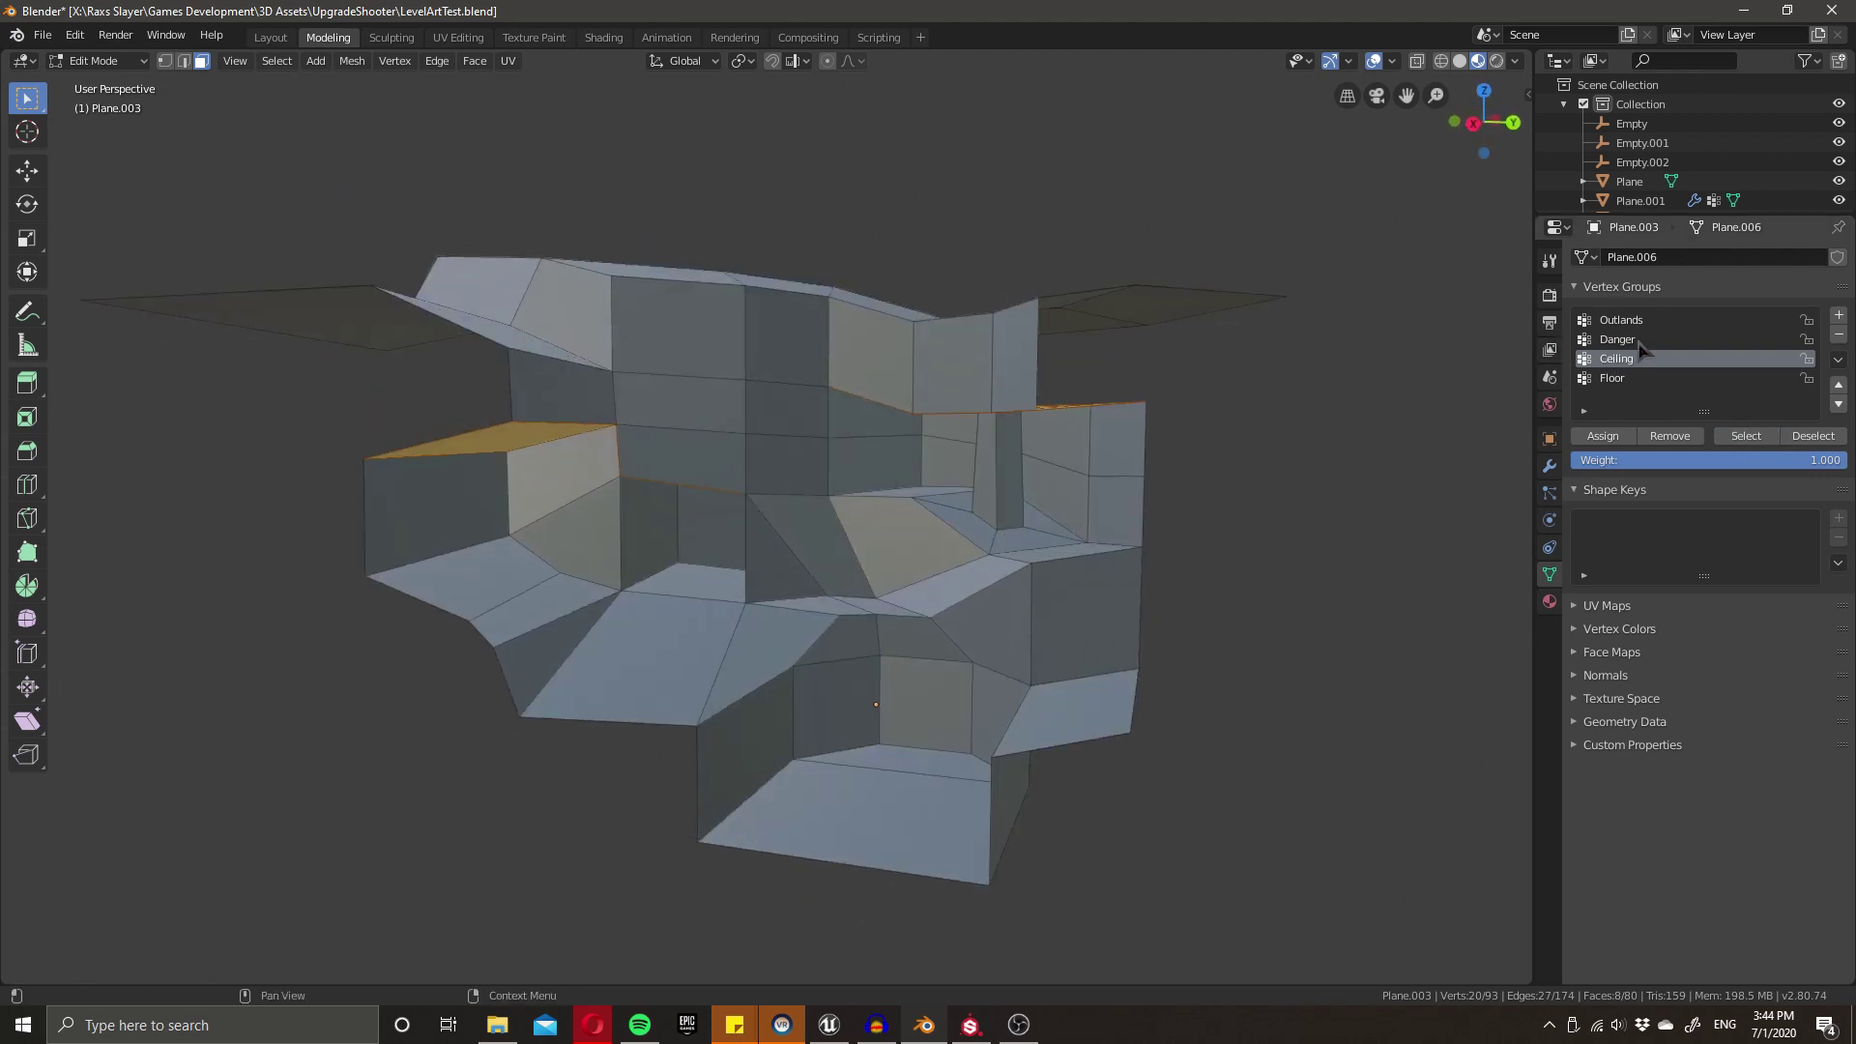
click(1616, 339)
click(1746, 436)
middle_drag(967, 677, 963, 856)
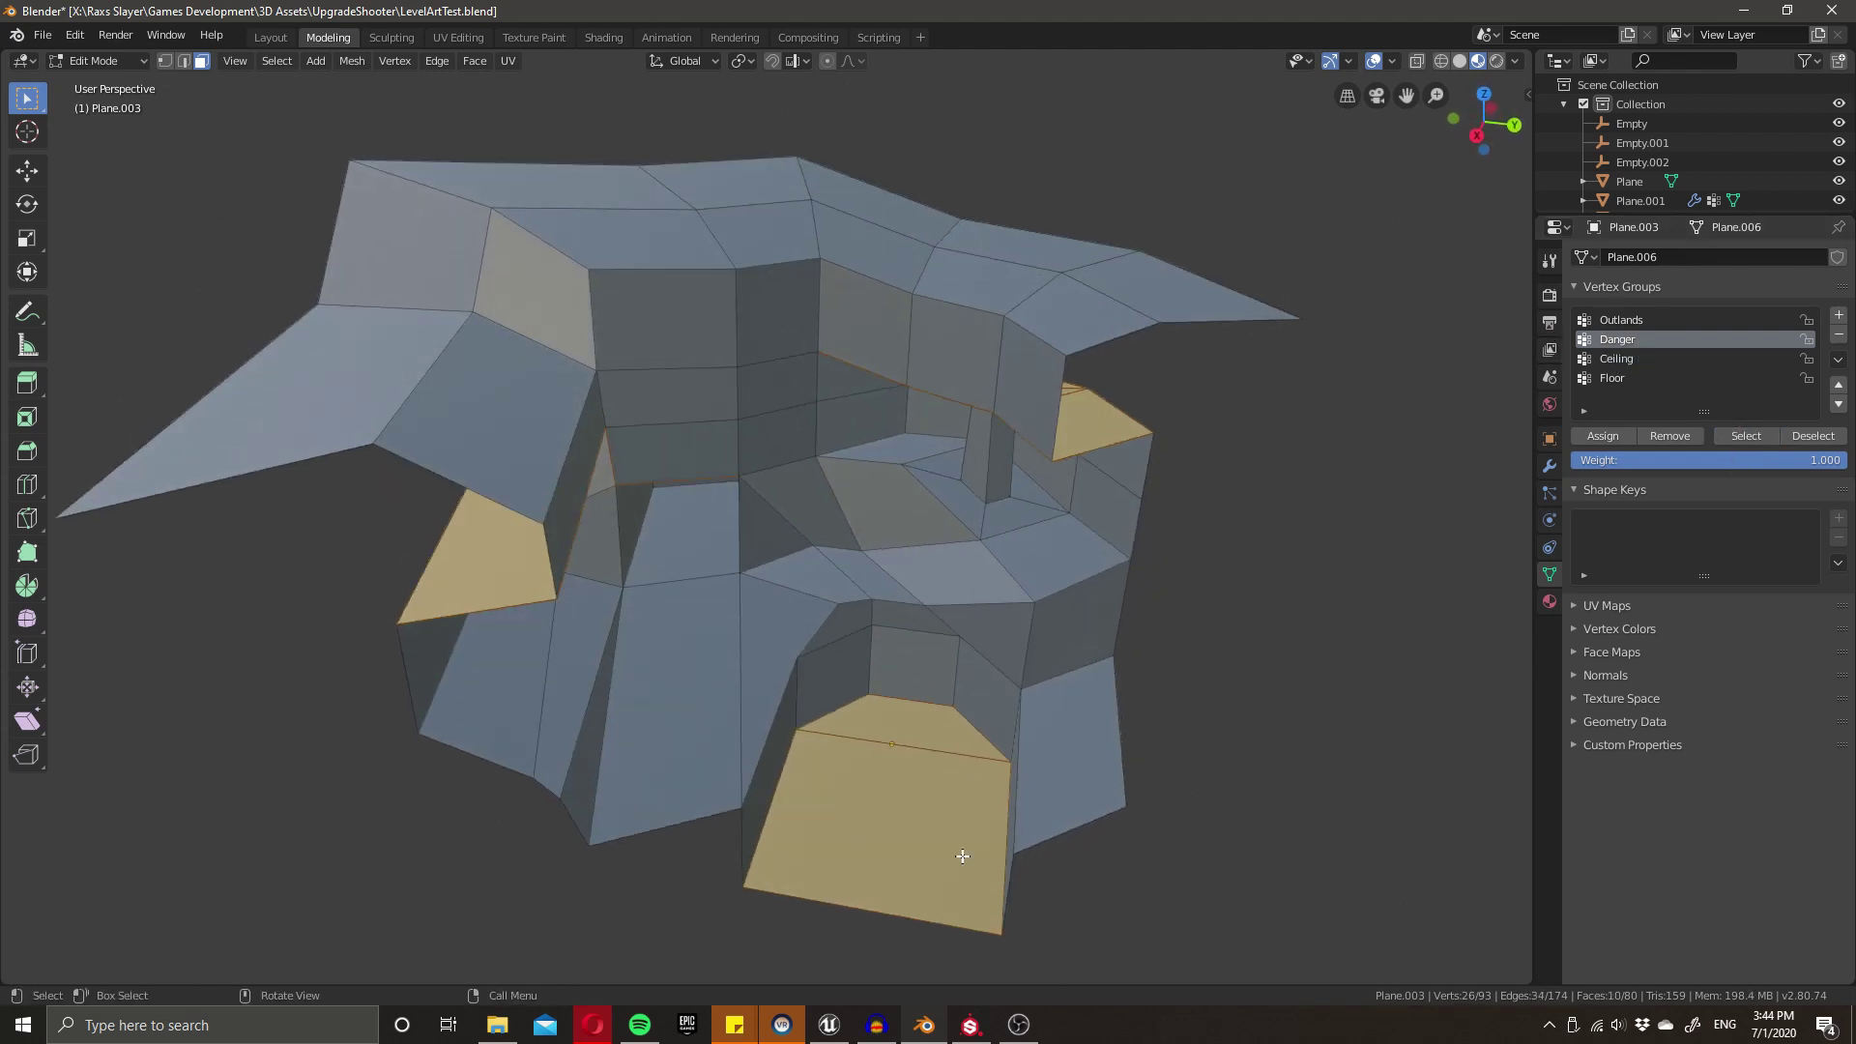
key(alt+a)
middle_drag(1193, 678, 1153, 654)
- Add a Subdivision Surface modifier to the terrain copy in Object Mode, previewing viewport level 1 before setting it to 0
key(Tab)
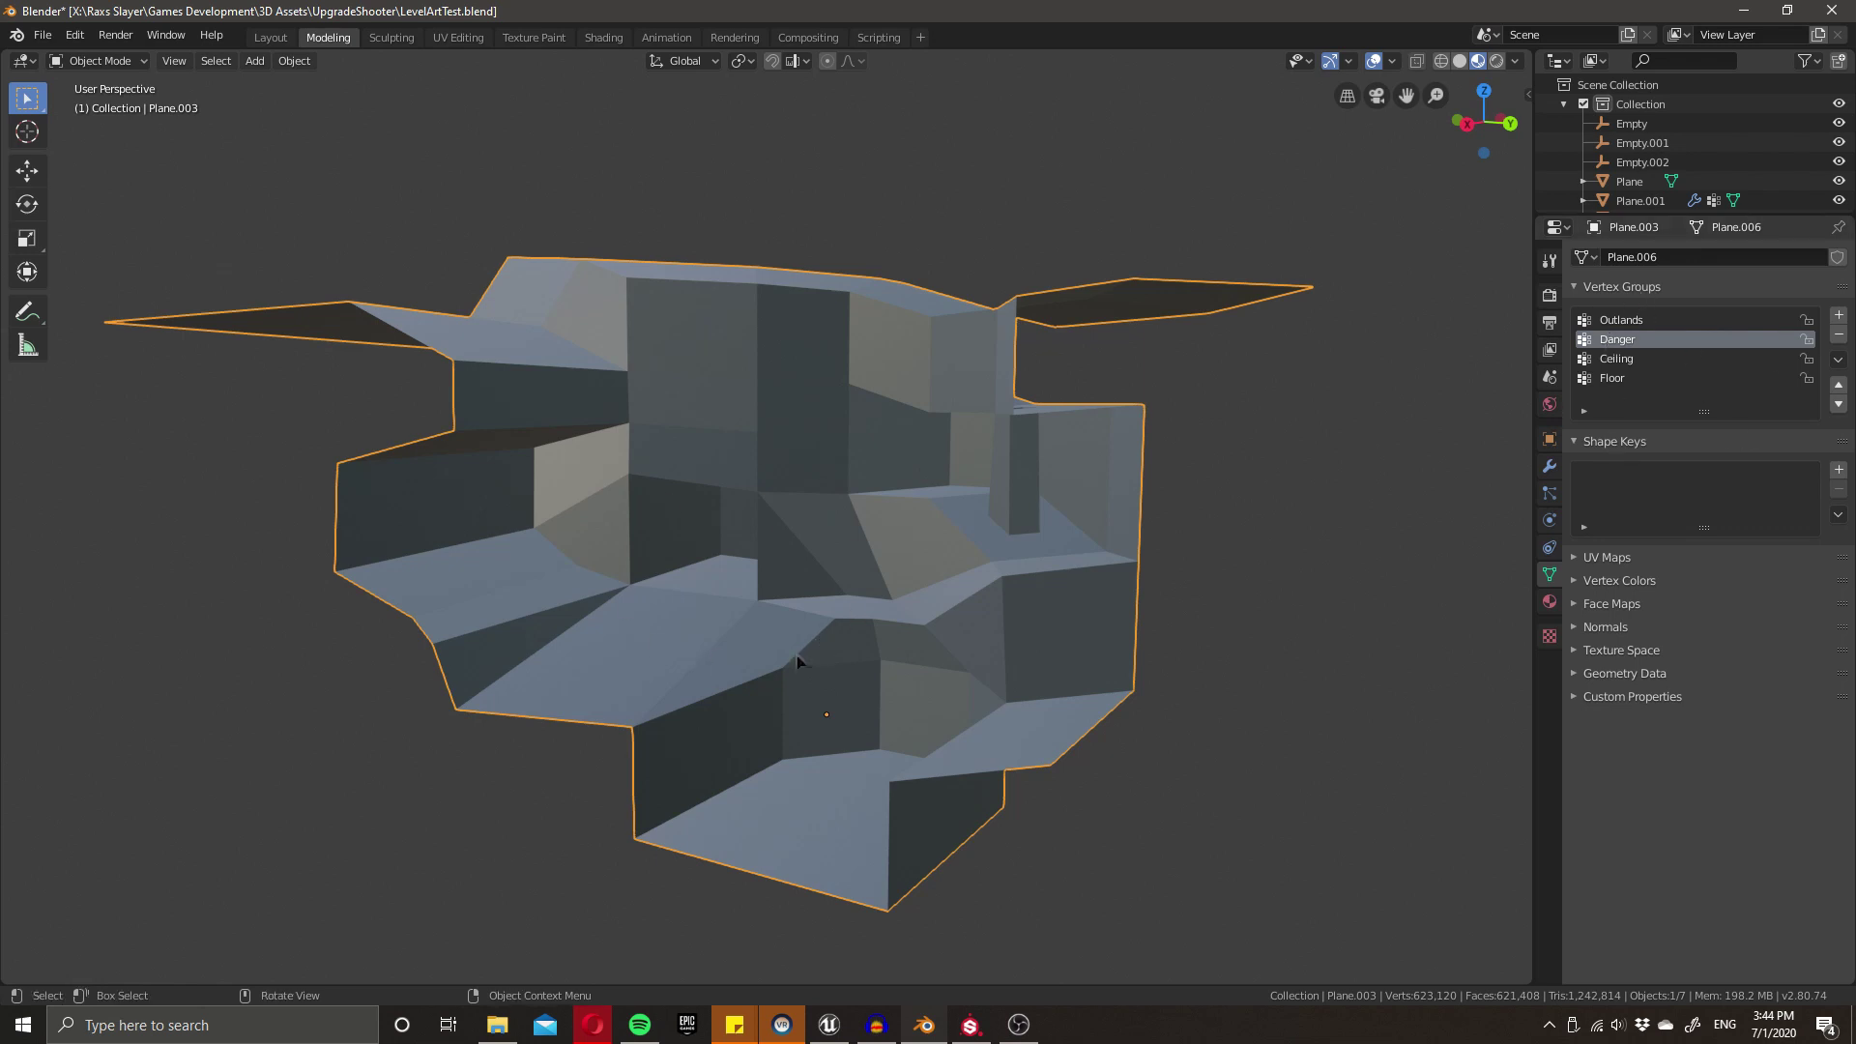
middle_drag(796, 661, 800, 667)
click(1548, 466)
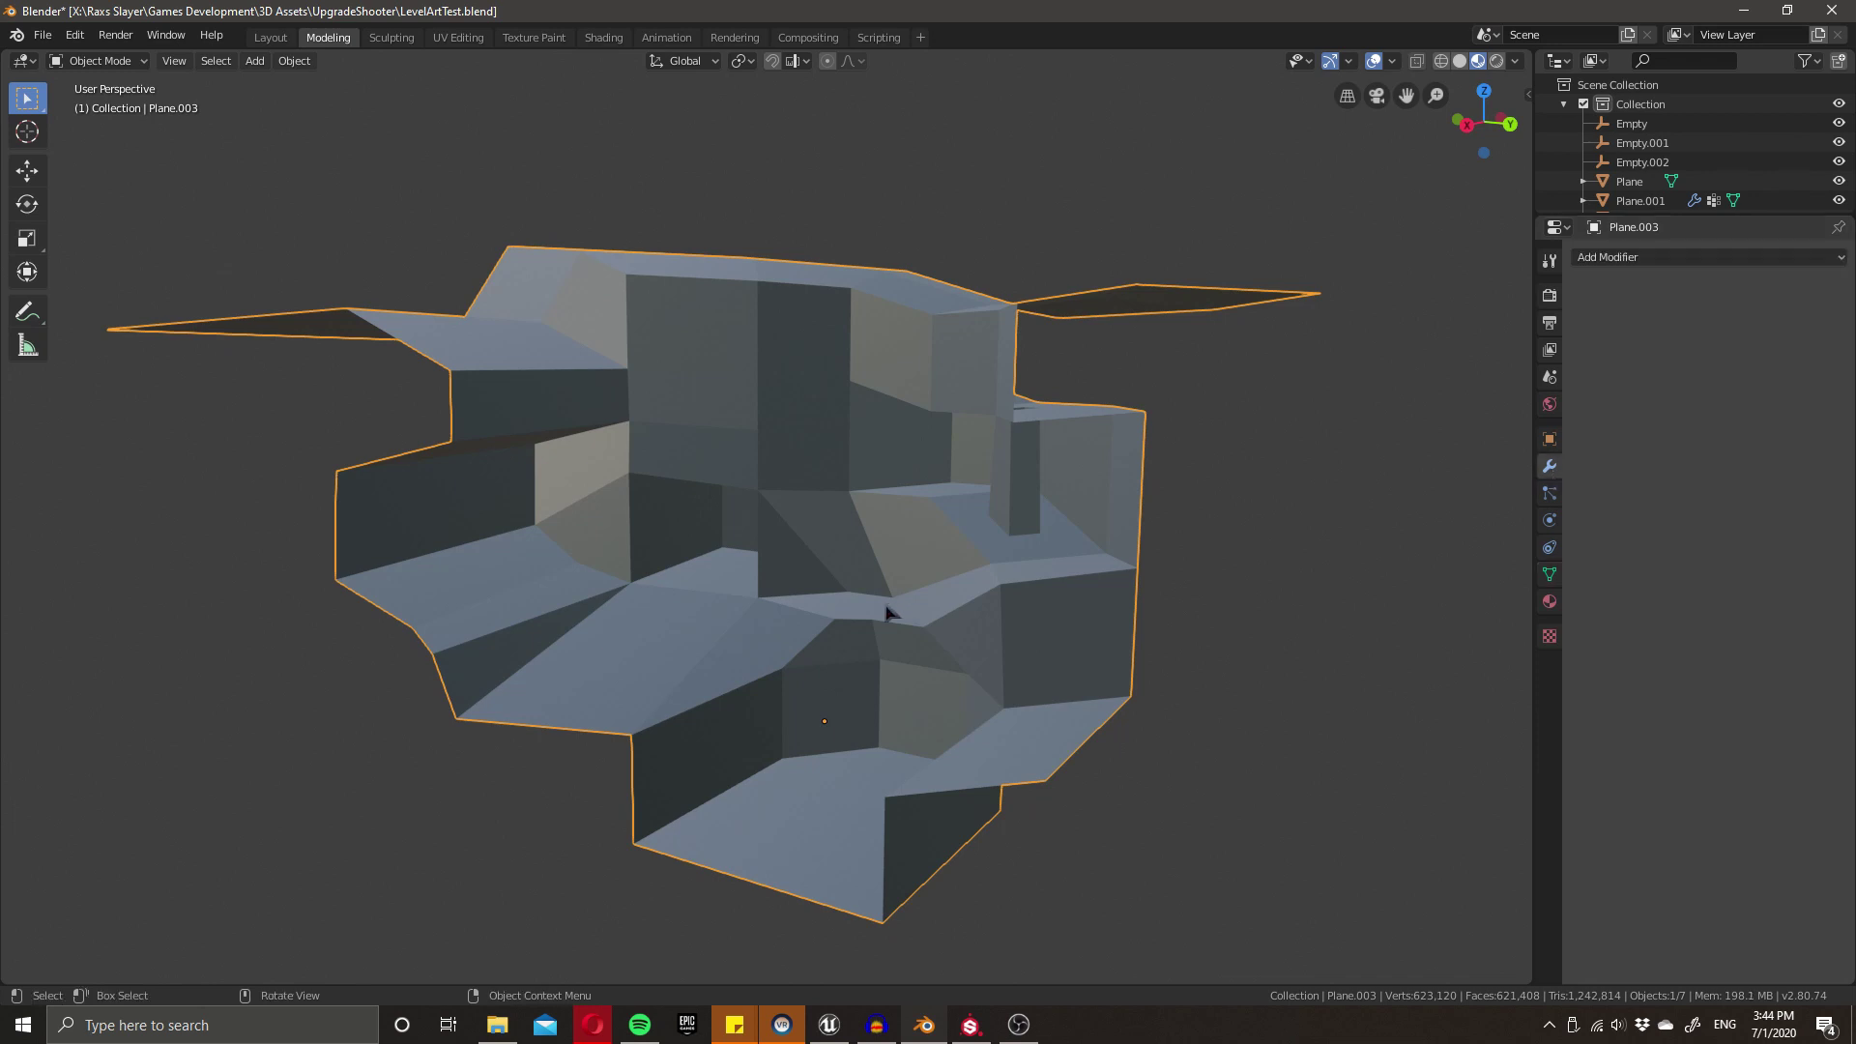
key(ctrl+1)
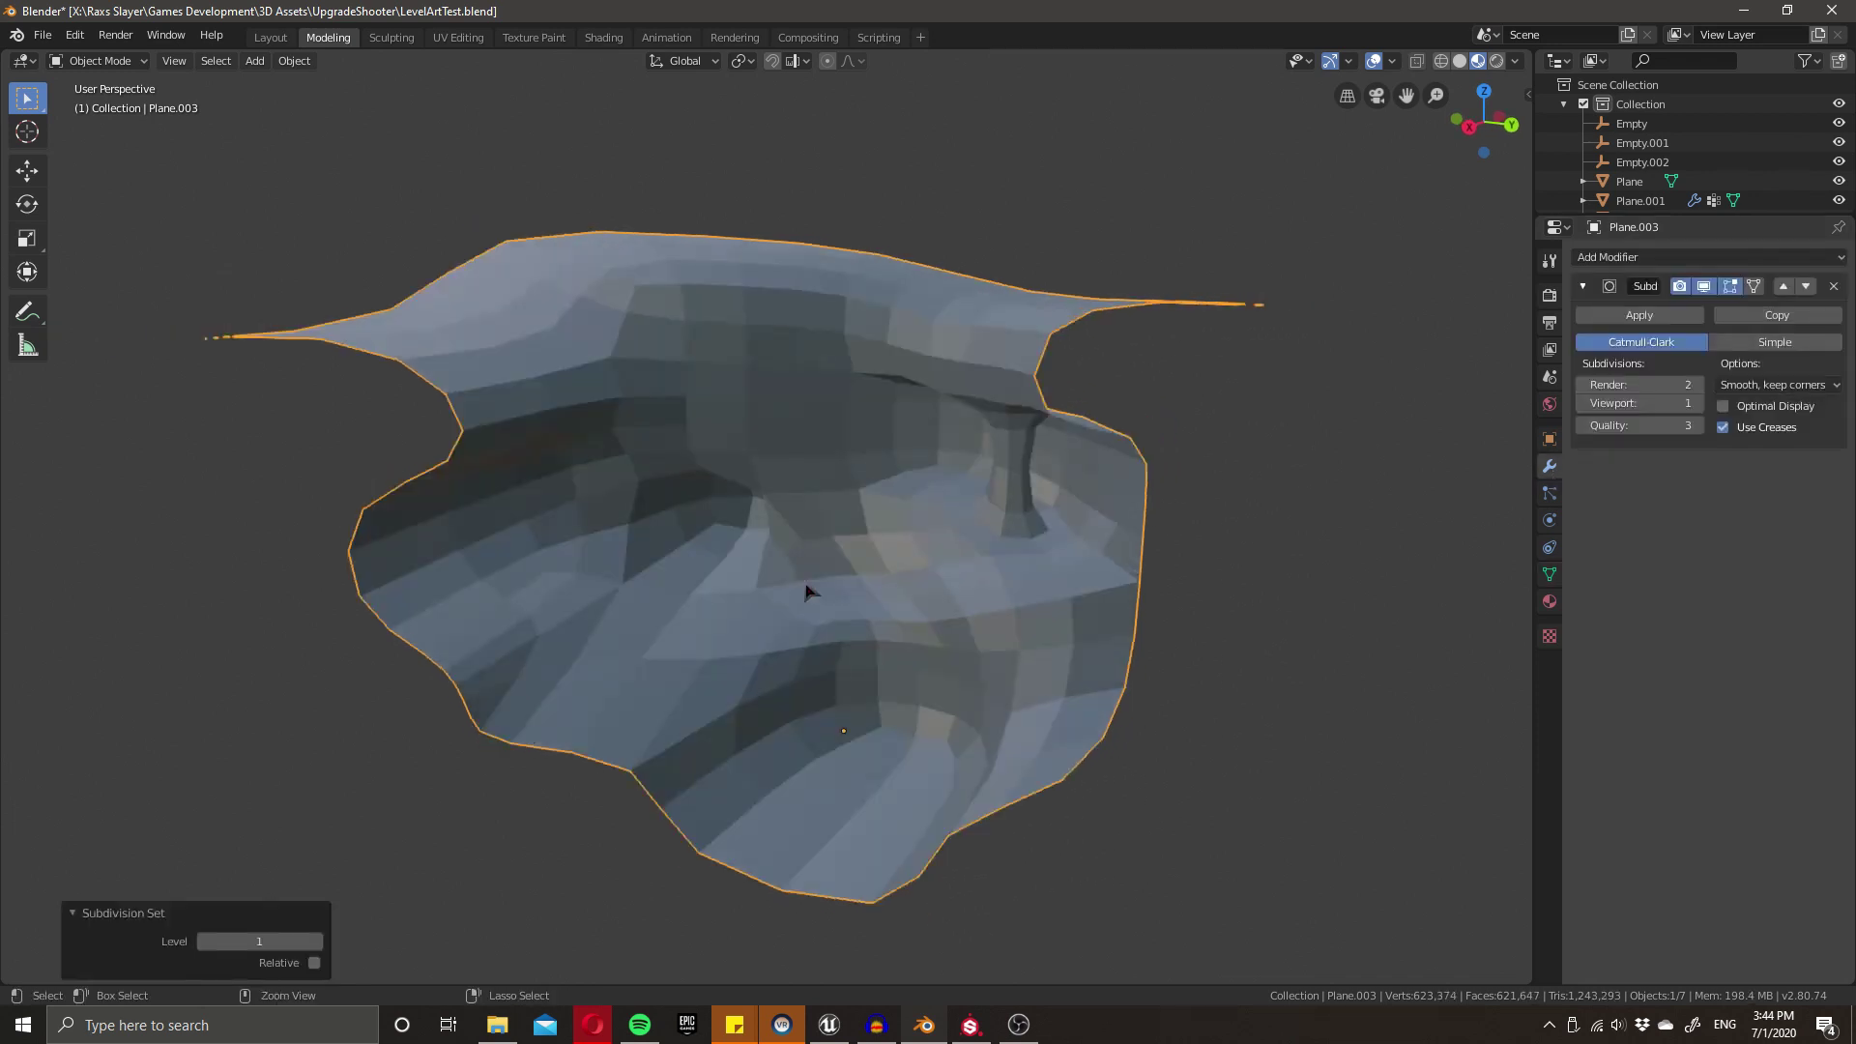
key(ctrl+0)
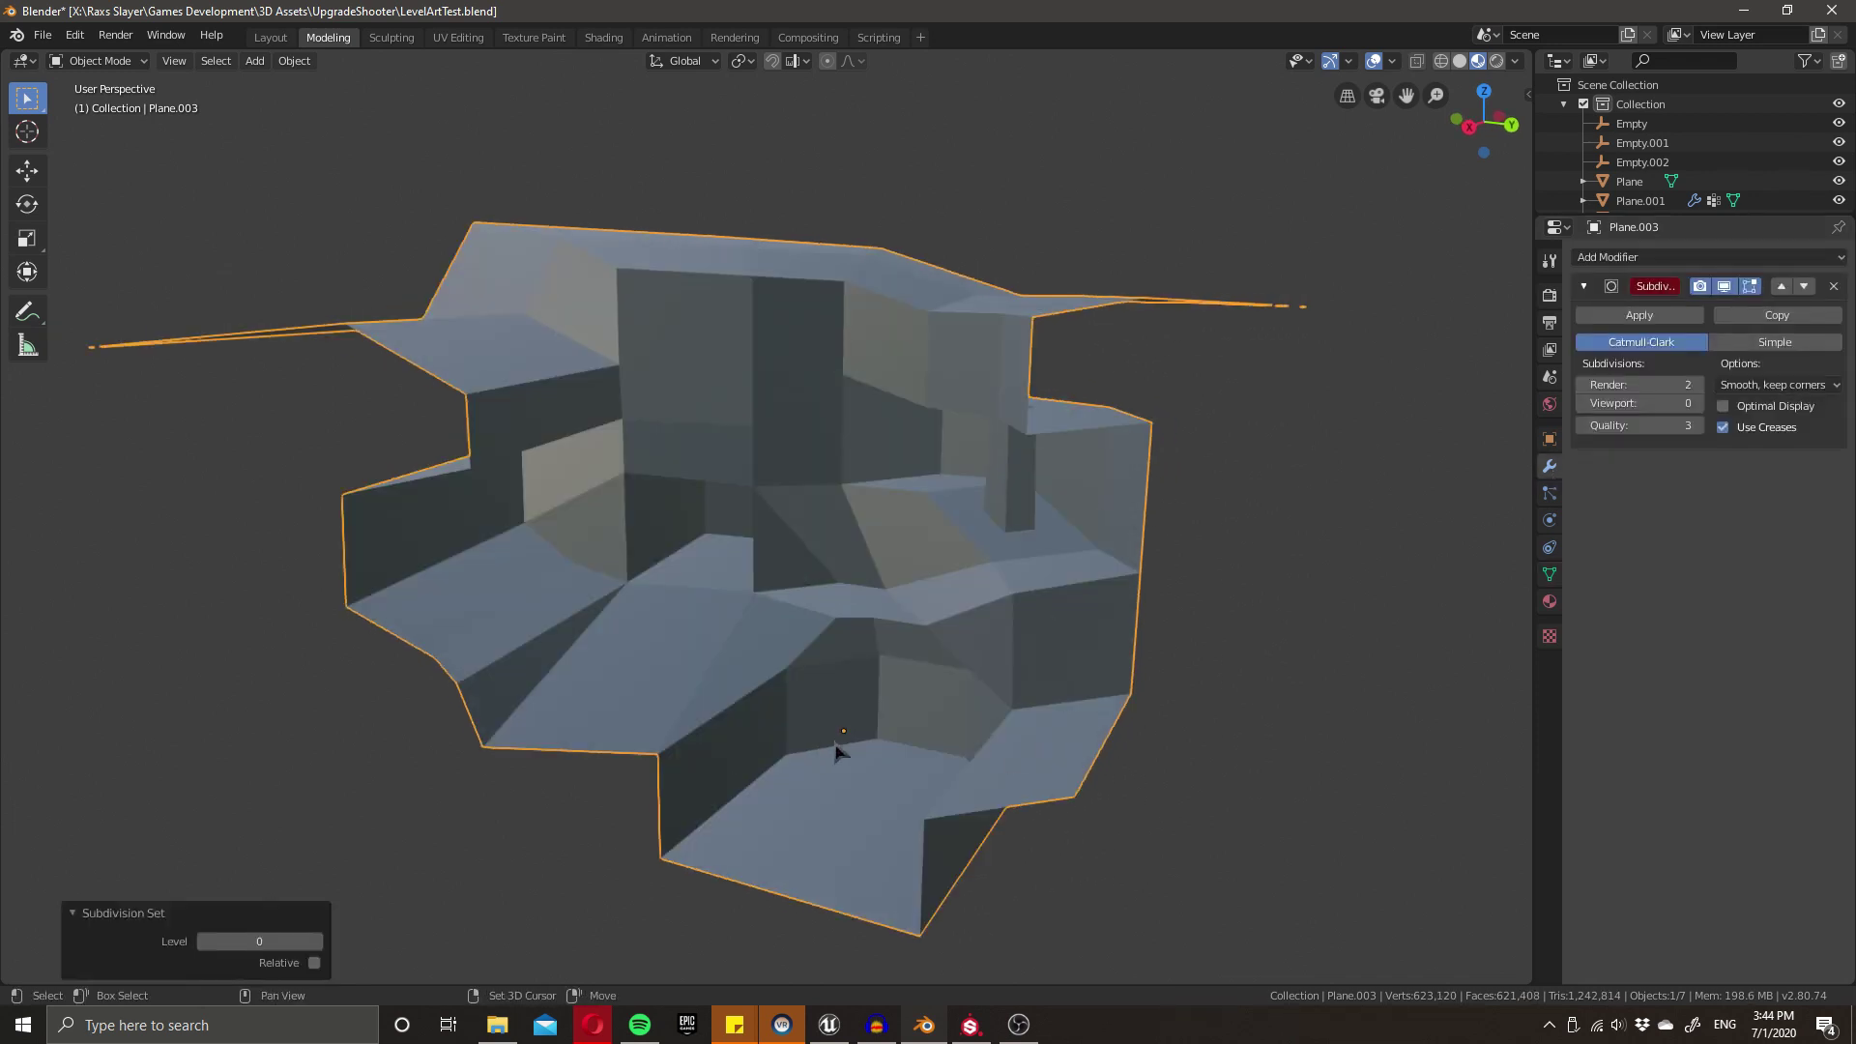
- Set the Subdivision modifier's viewport level to 2 and show its result on the editing cage in Edit Mode
middle_drag(838, 750, 913, 628)
key(ctrl+1)
key(ctrl+2)
shift+middle_drag(922, 760, 895, 716)
key(Tab)
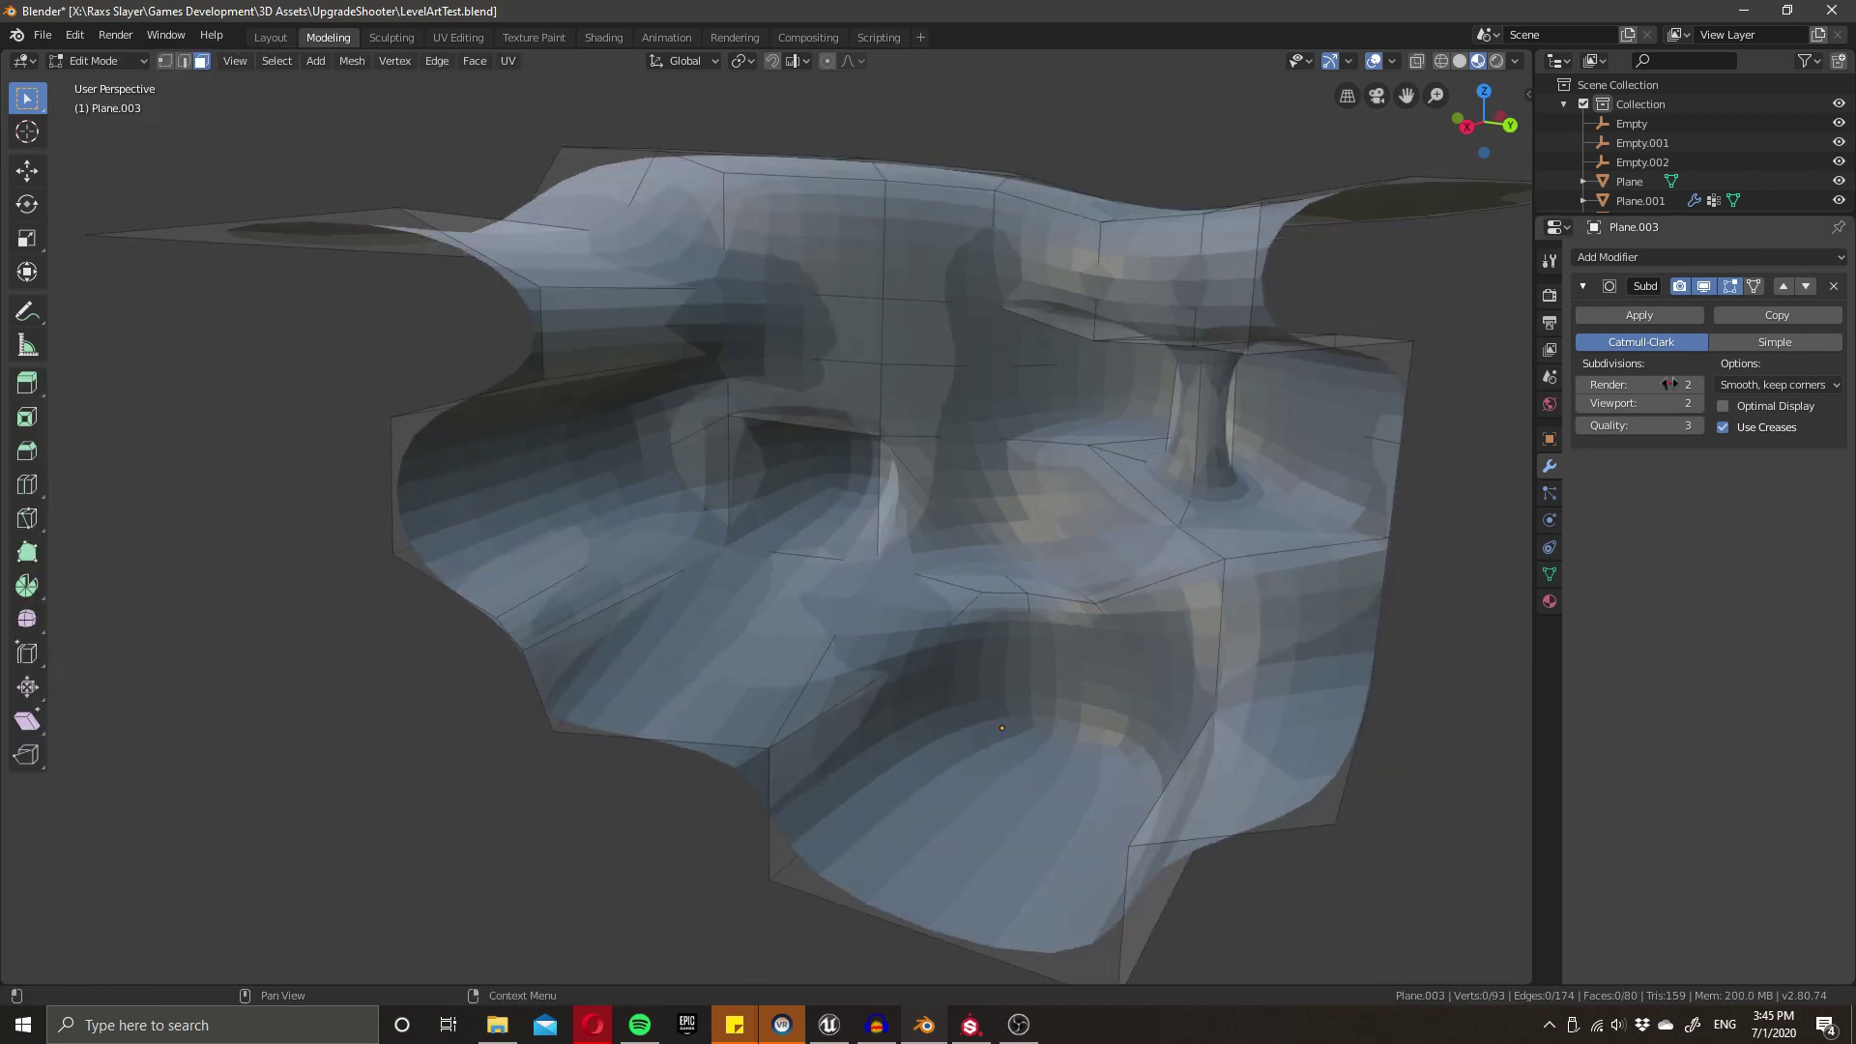
click(1755, 286)
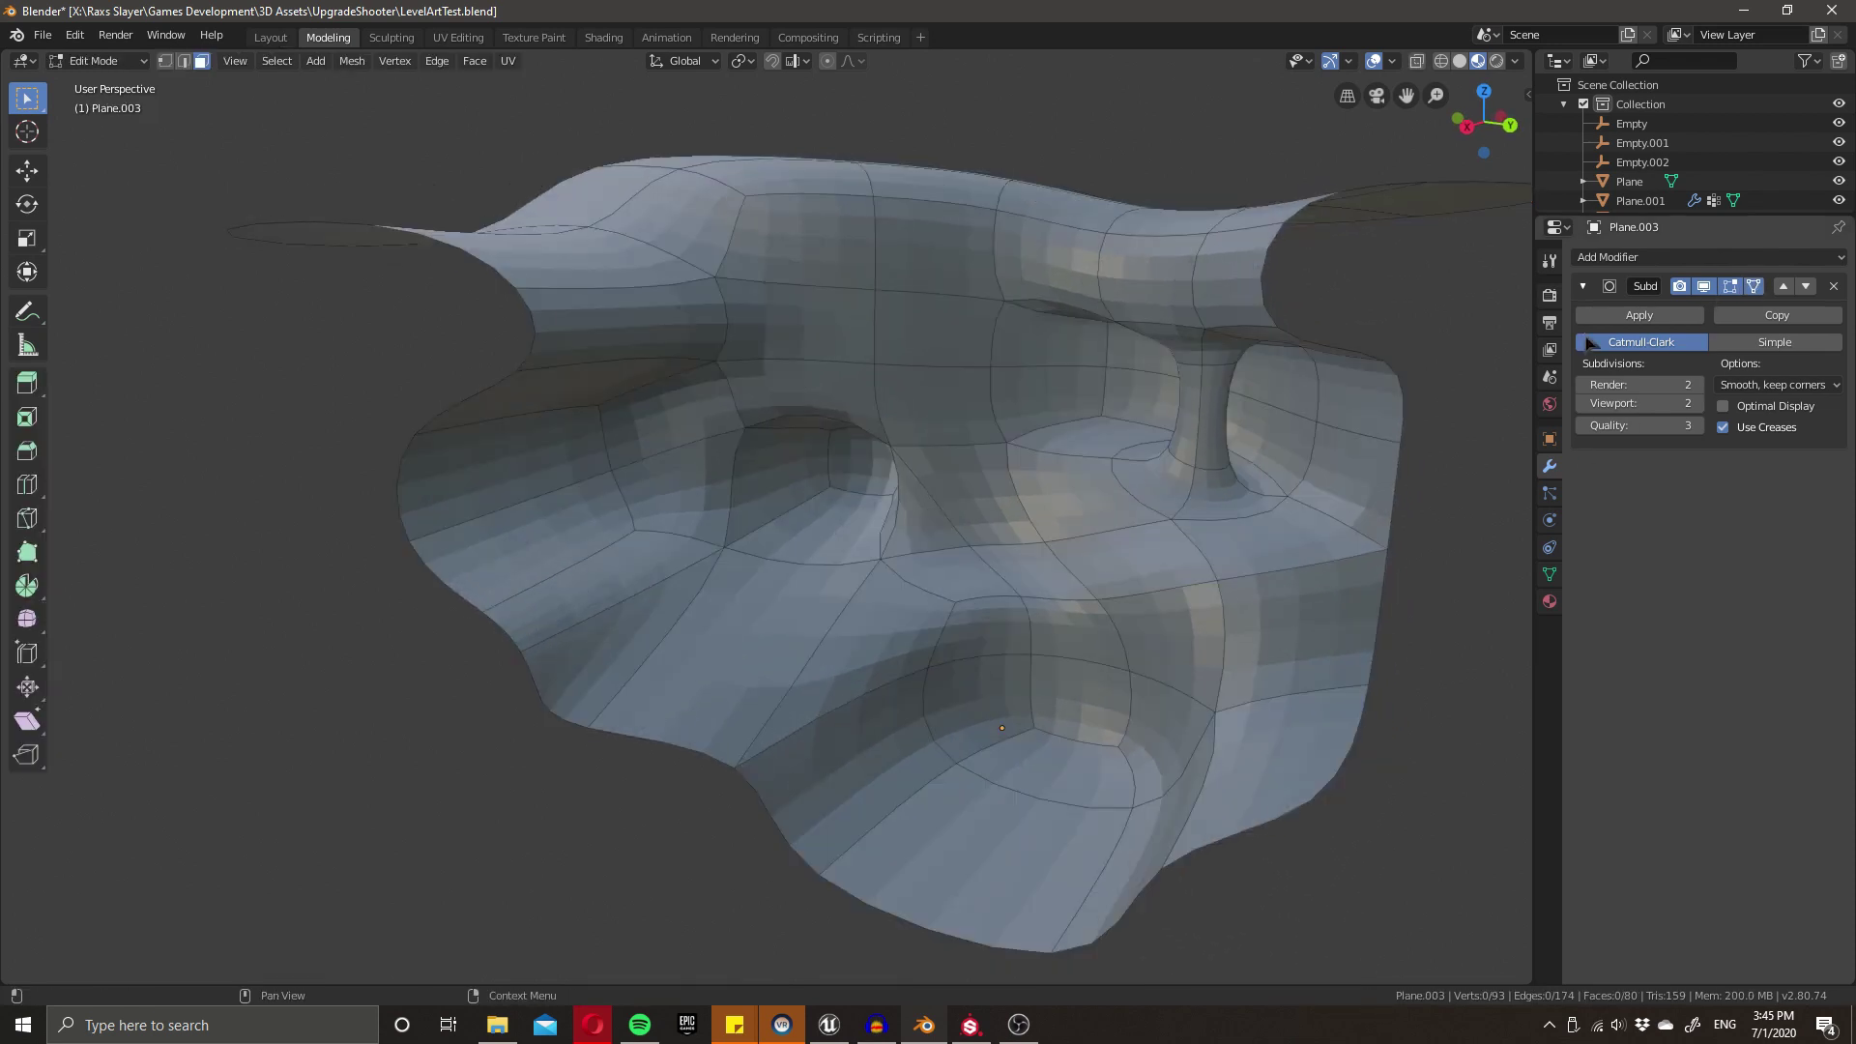
scroll(919, 702, up, 2)
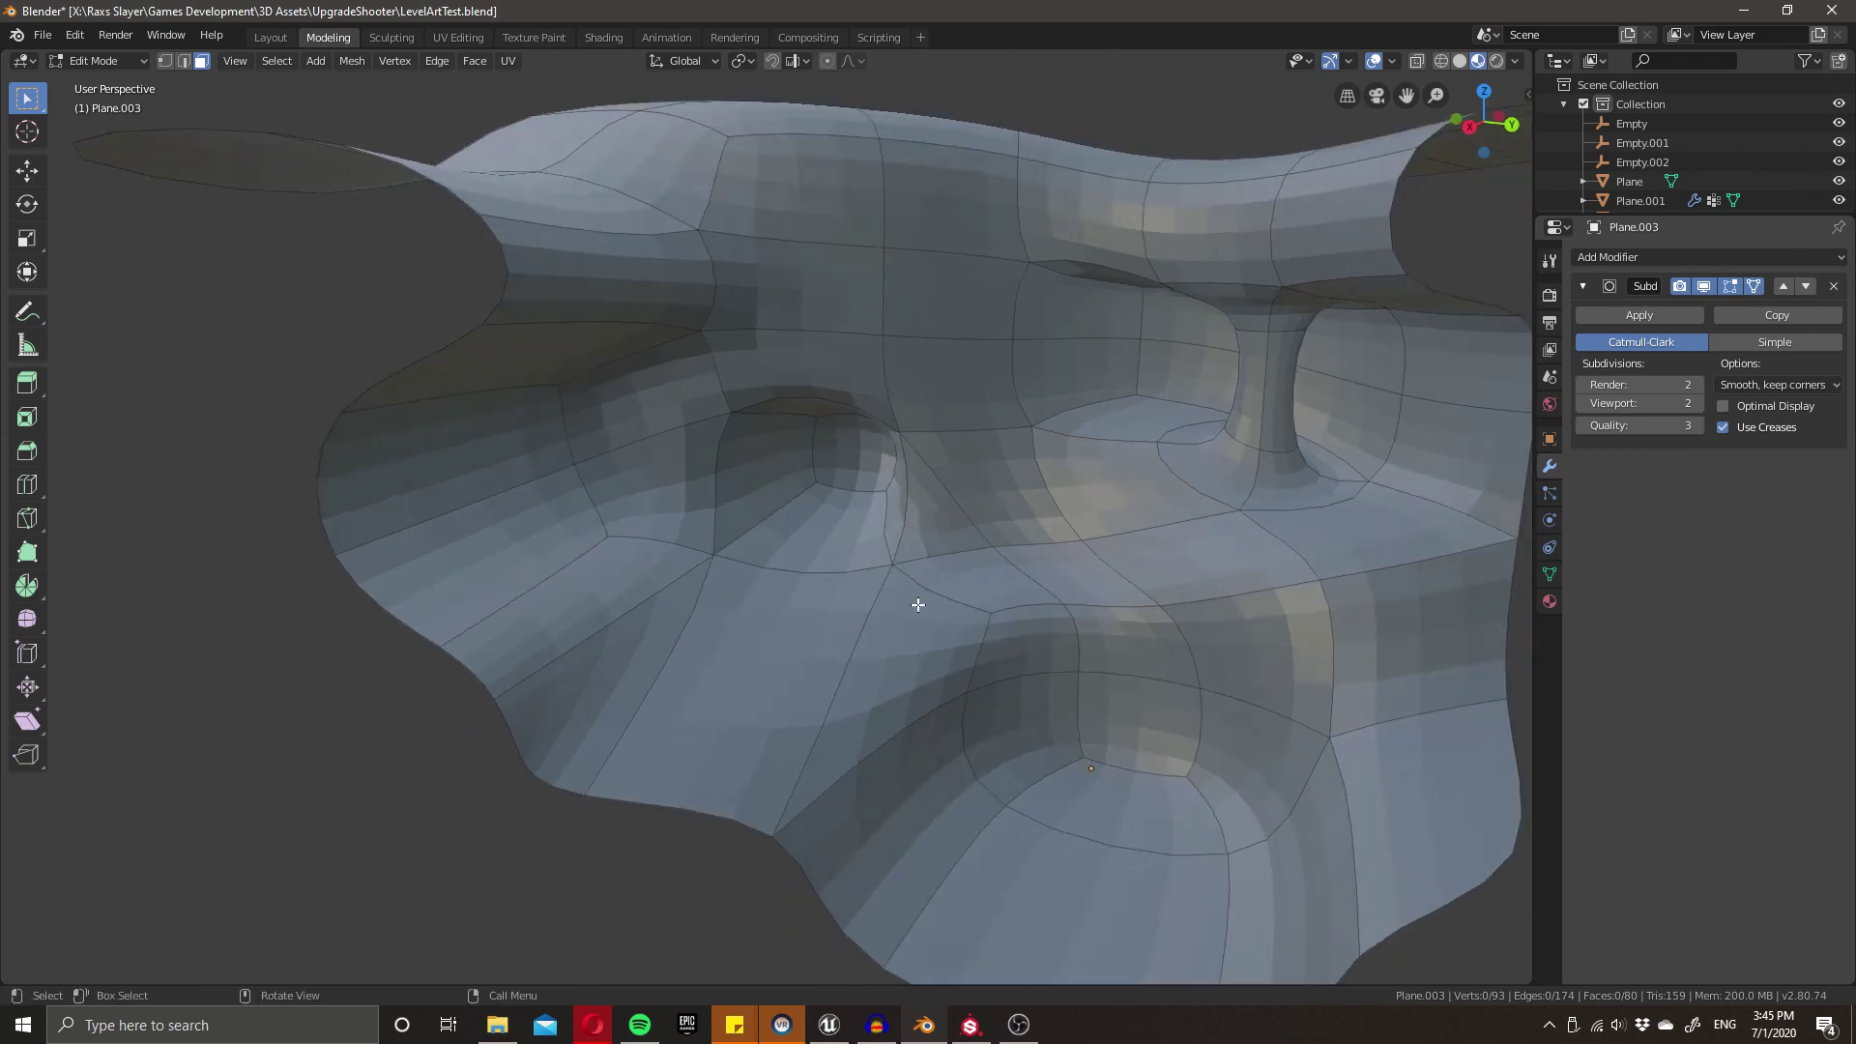
- Shade the terrain smooth in Object Mode and return to Edit Mode
key(Tab)
right_click(867, 576)
click(847, 568)
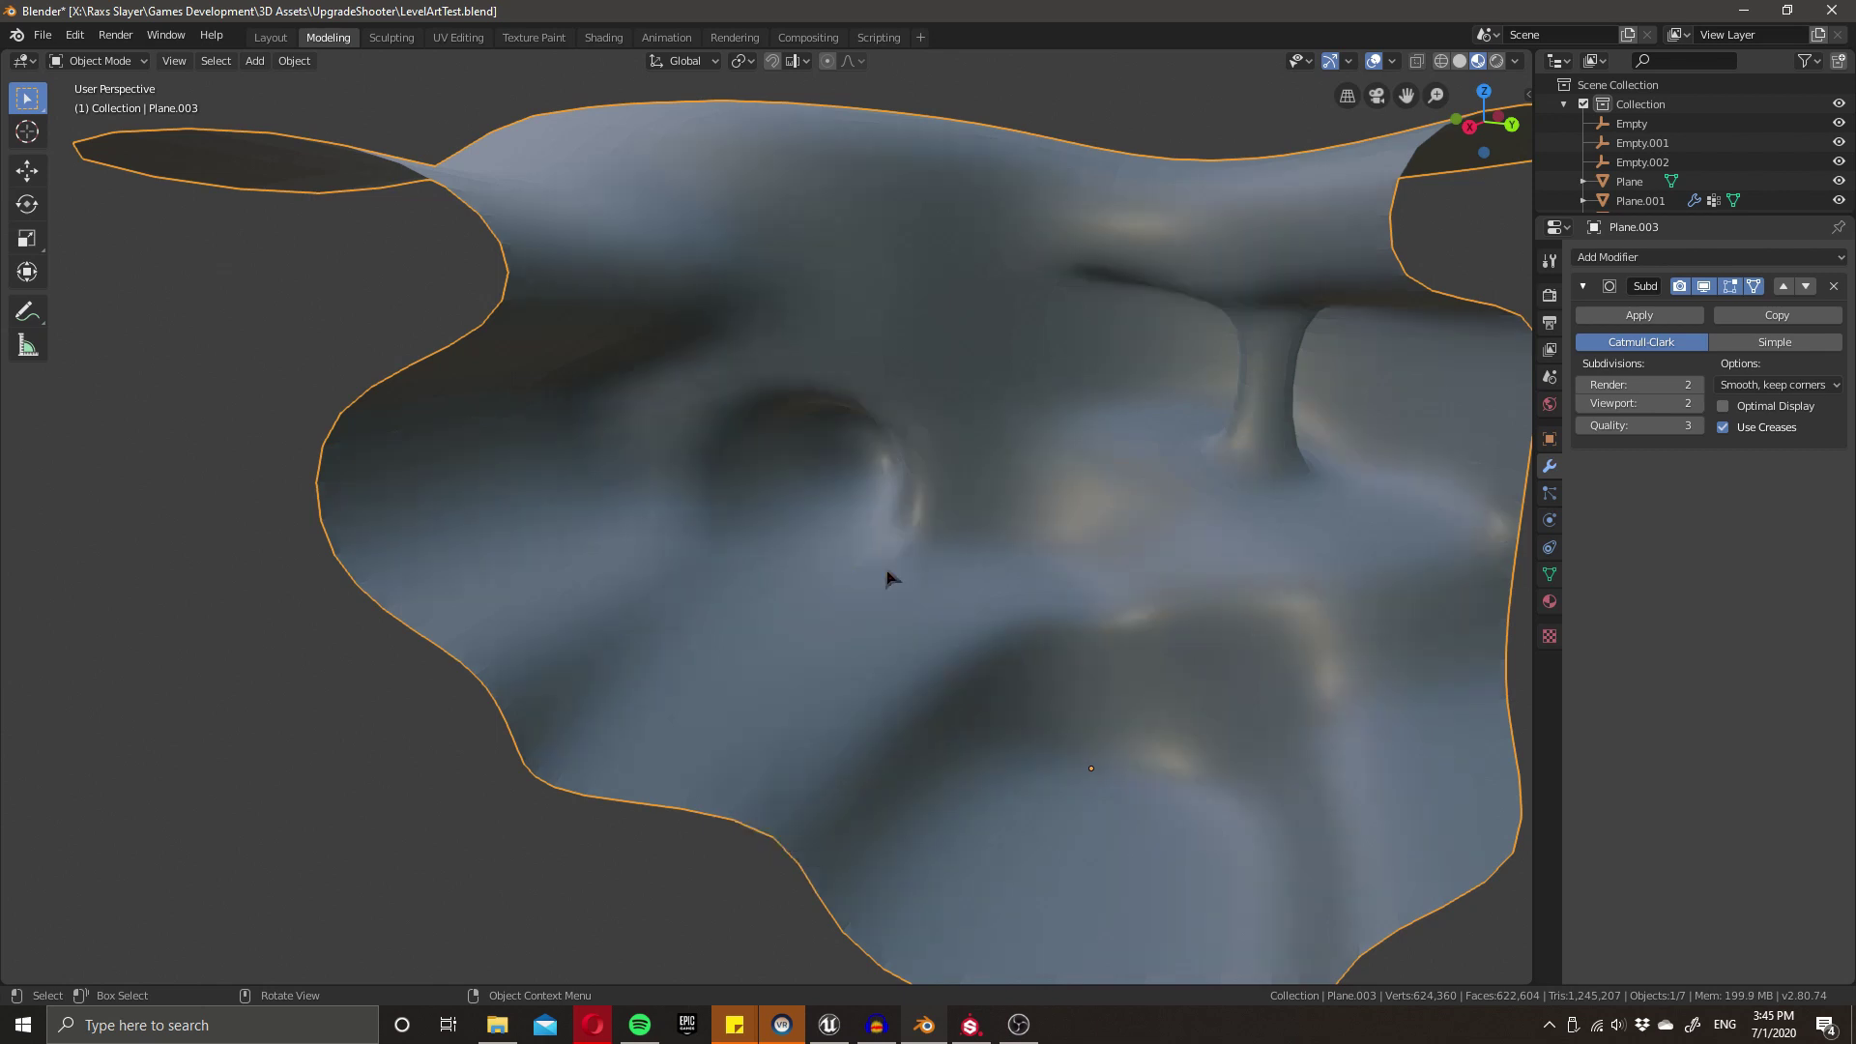
key(Tab)
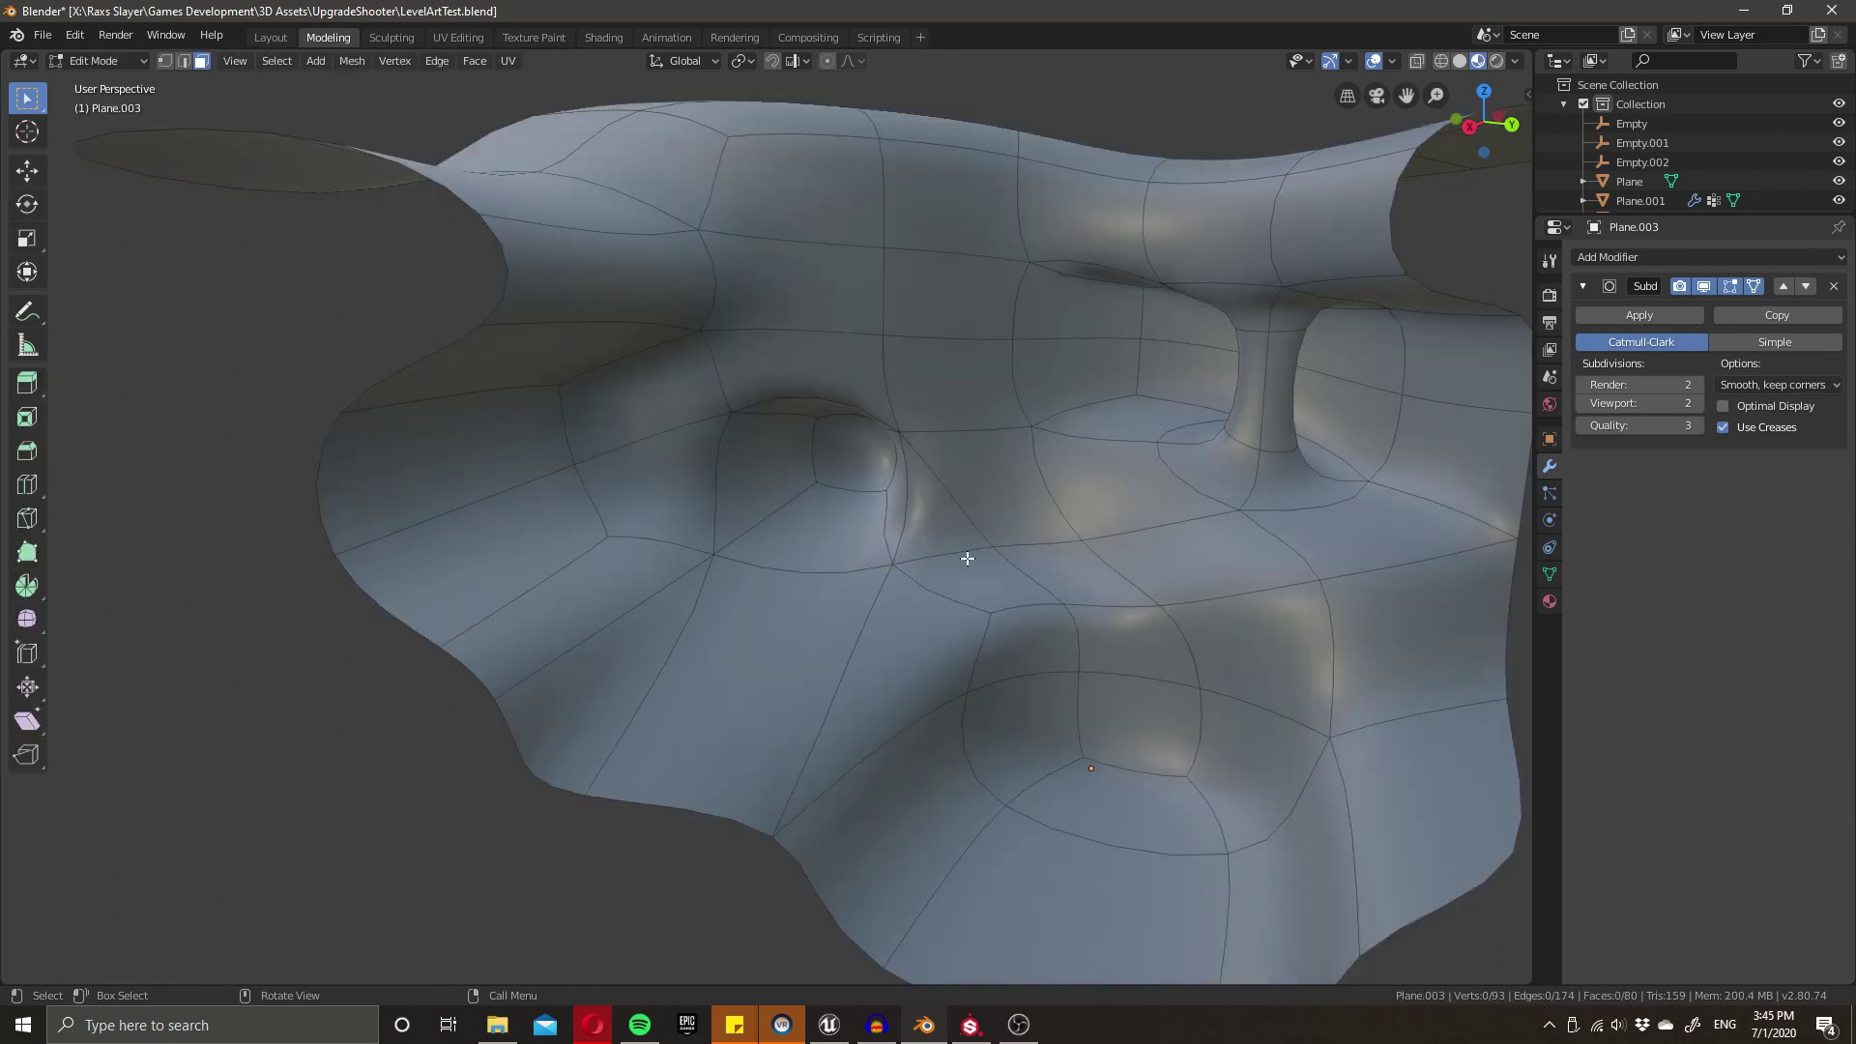
- Add a loop cut around the foot of the lower basin with factor -0.838 and another inside the cave opening with factor 0.350
key(ctrl+r)
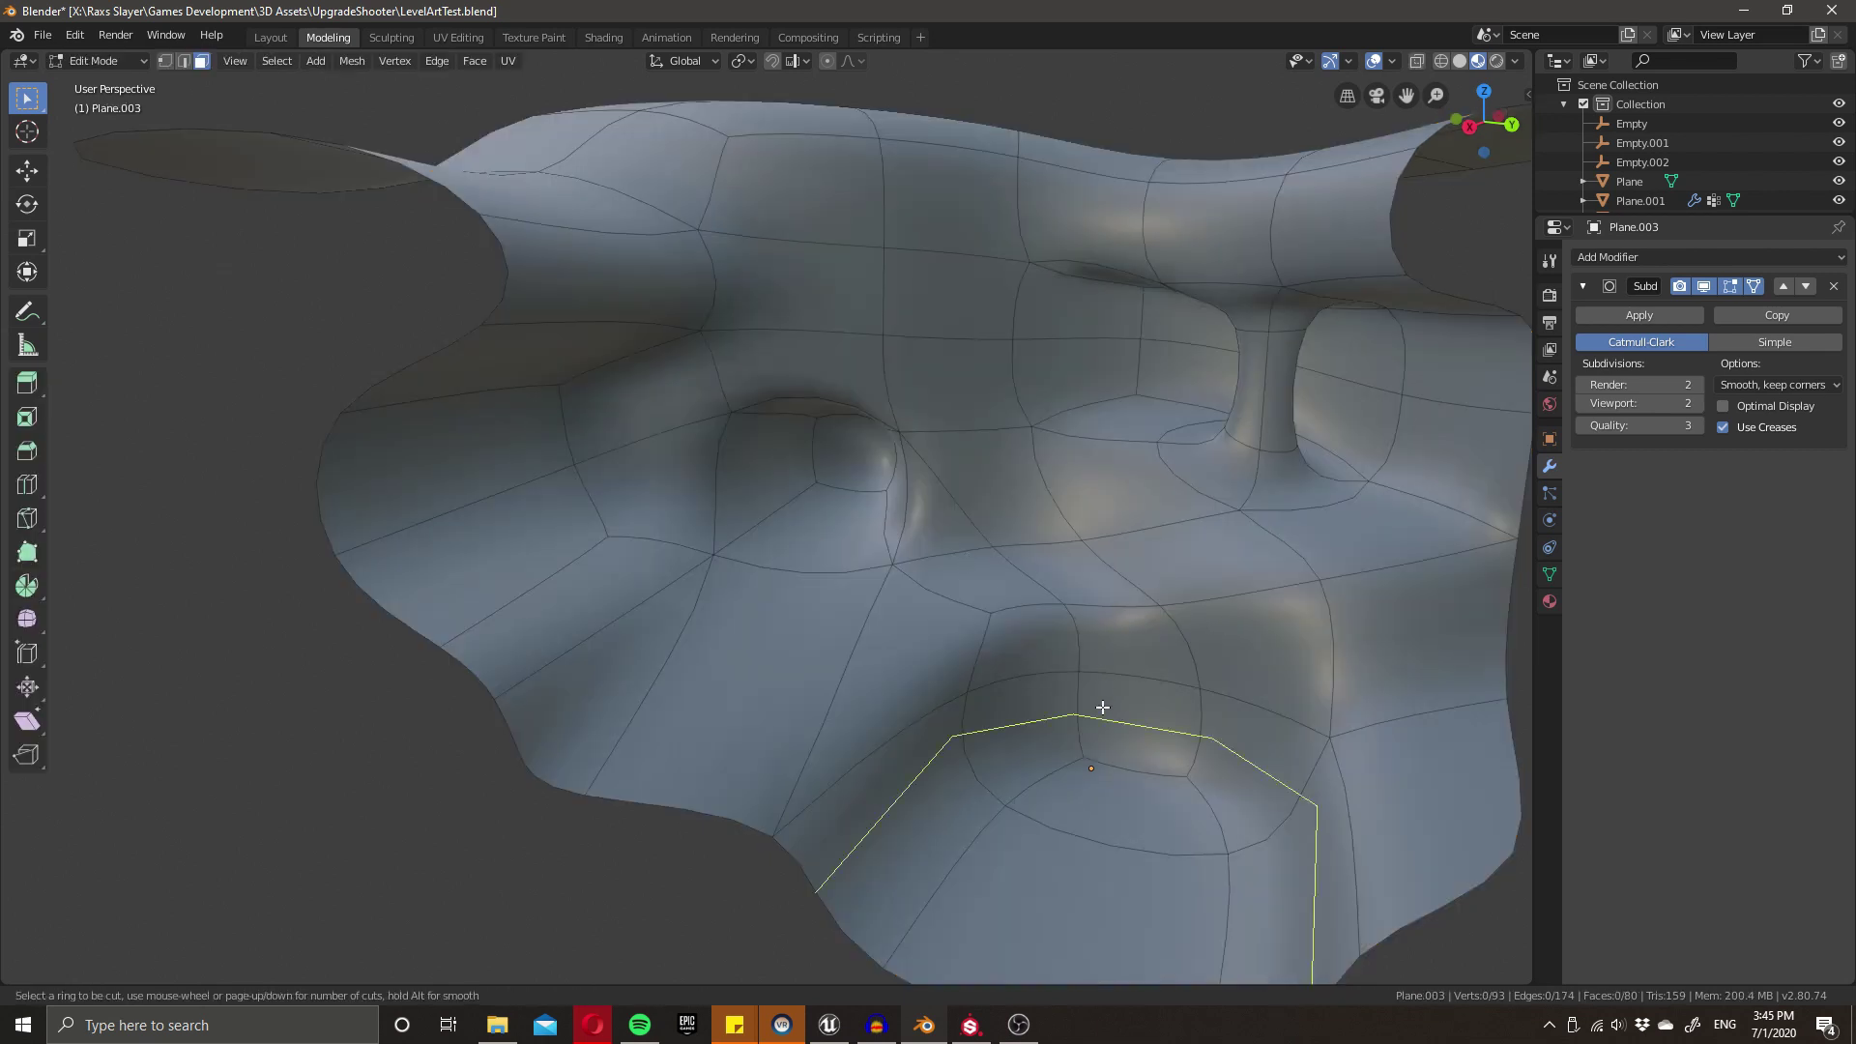
click(1088, 745)
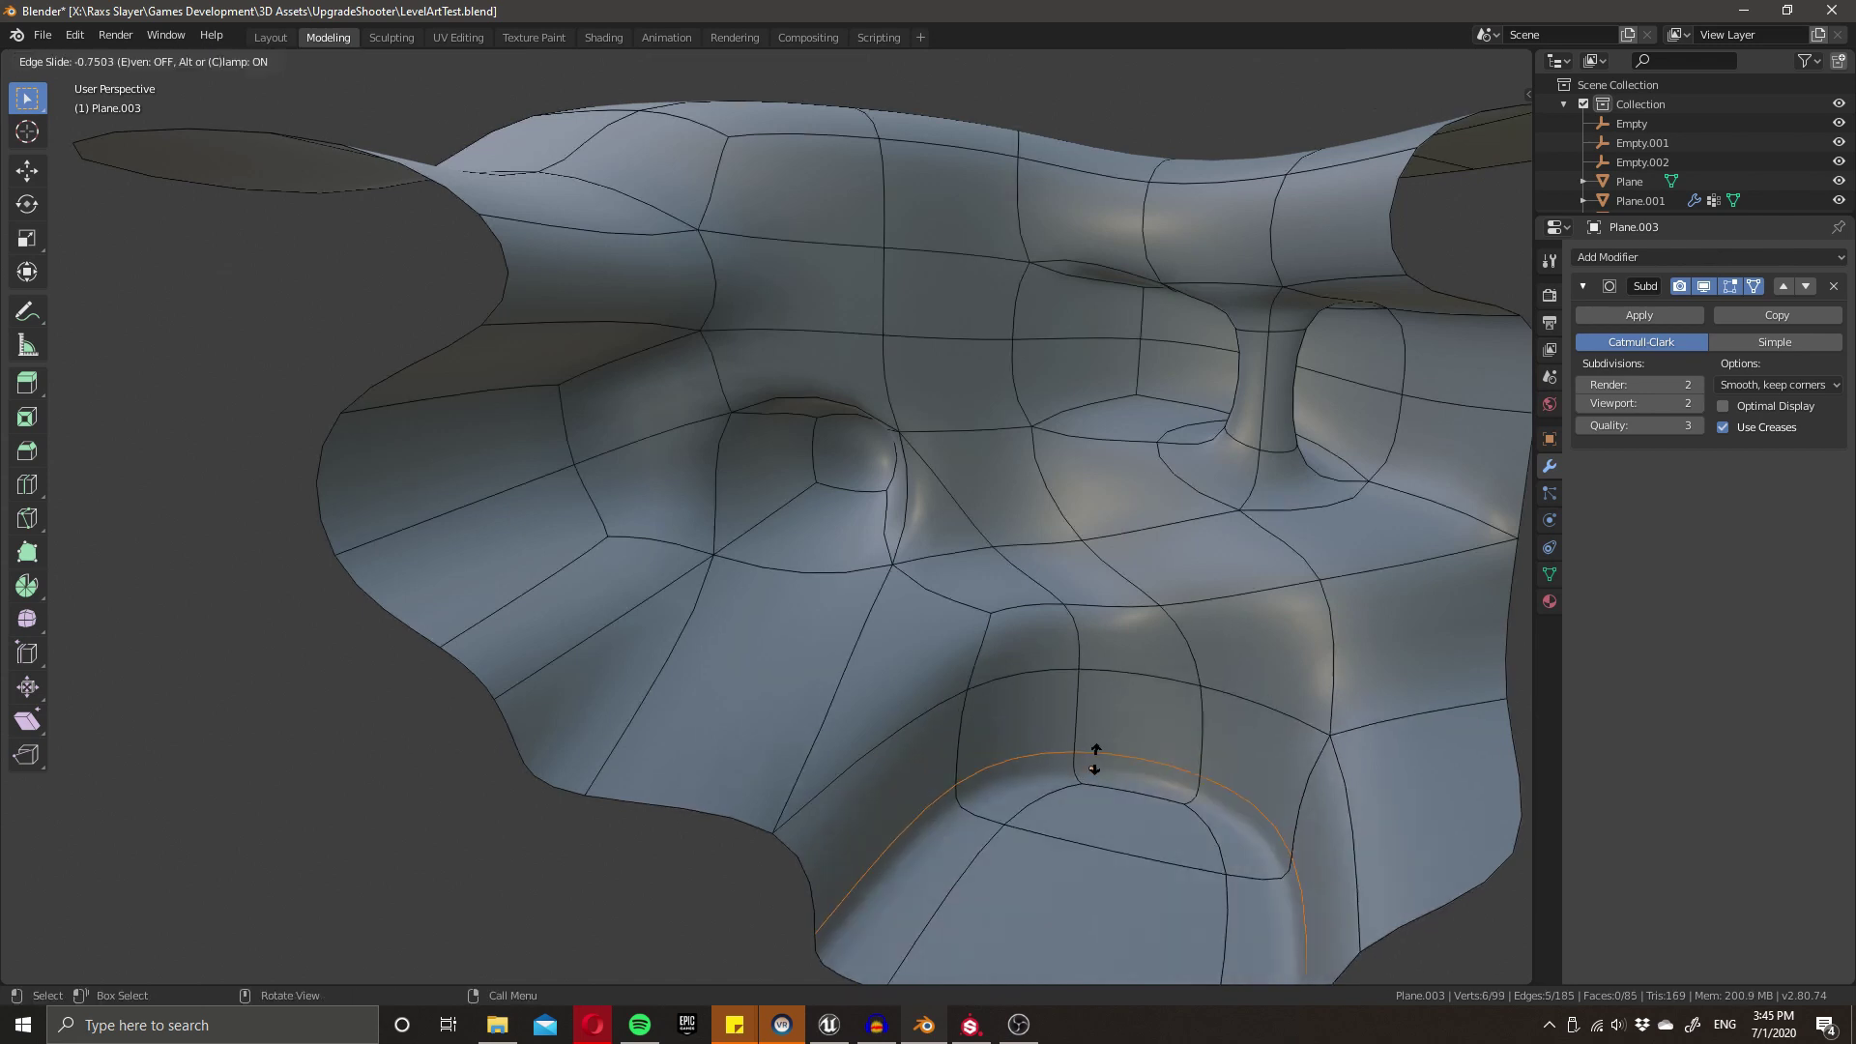
click(1103, 767)
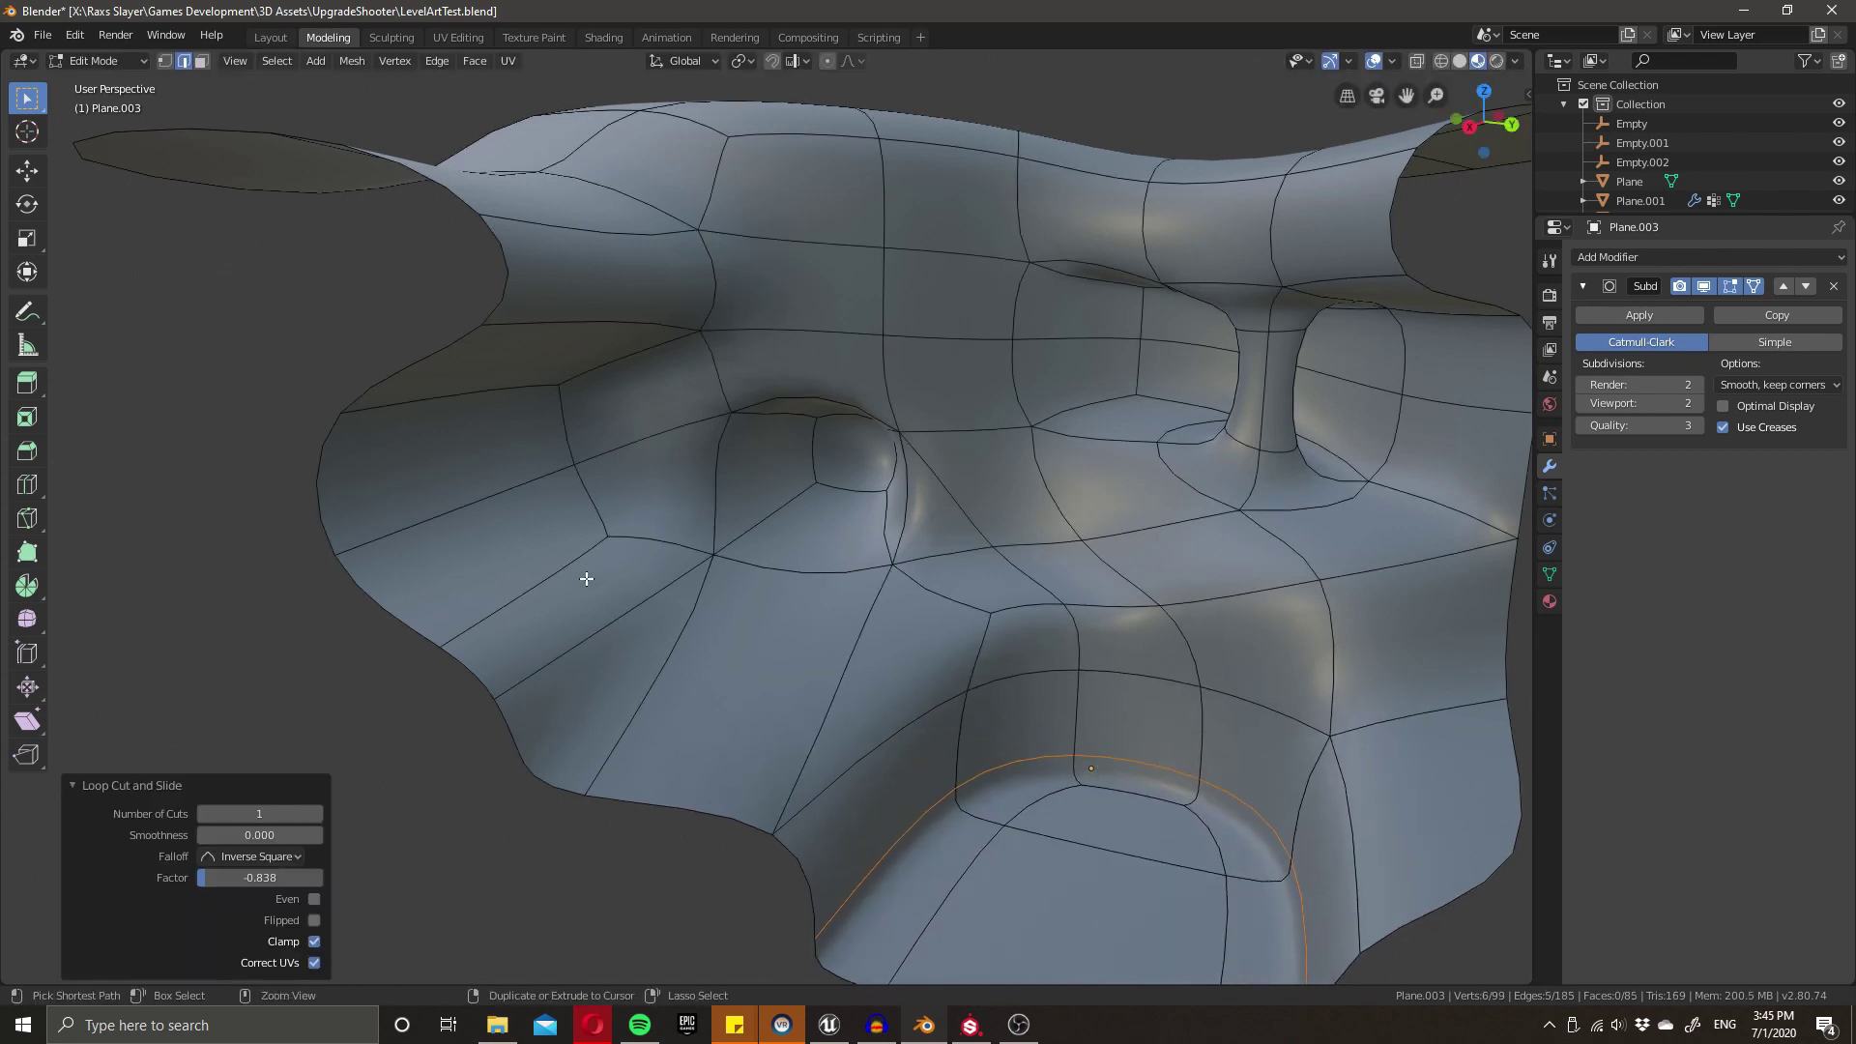
key(ctrl+r)
click(731, 538)
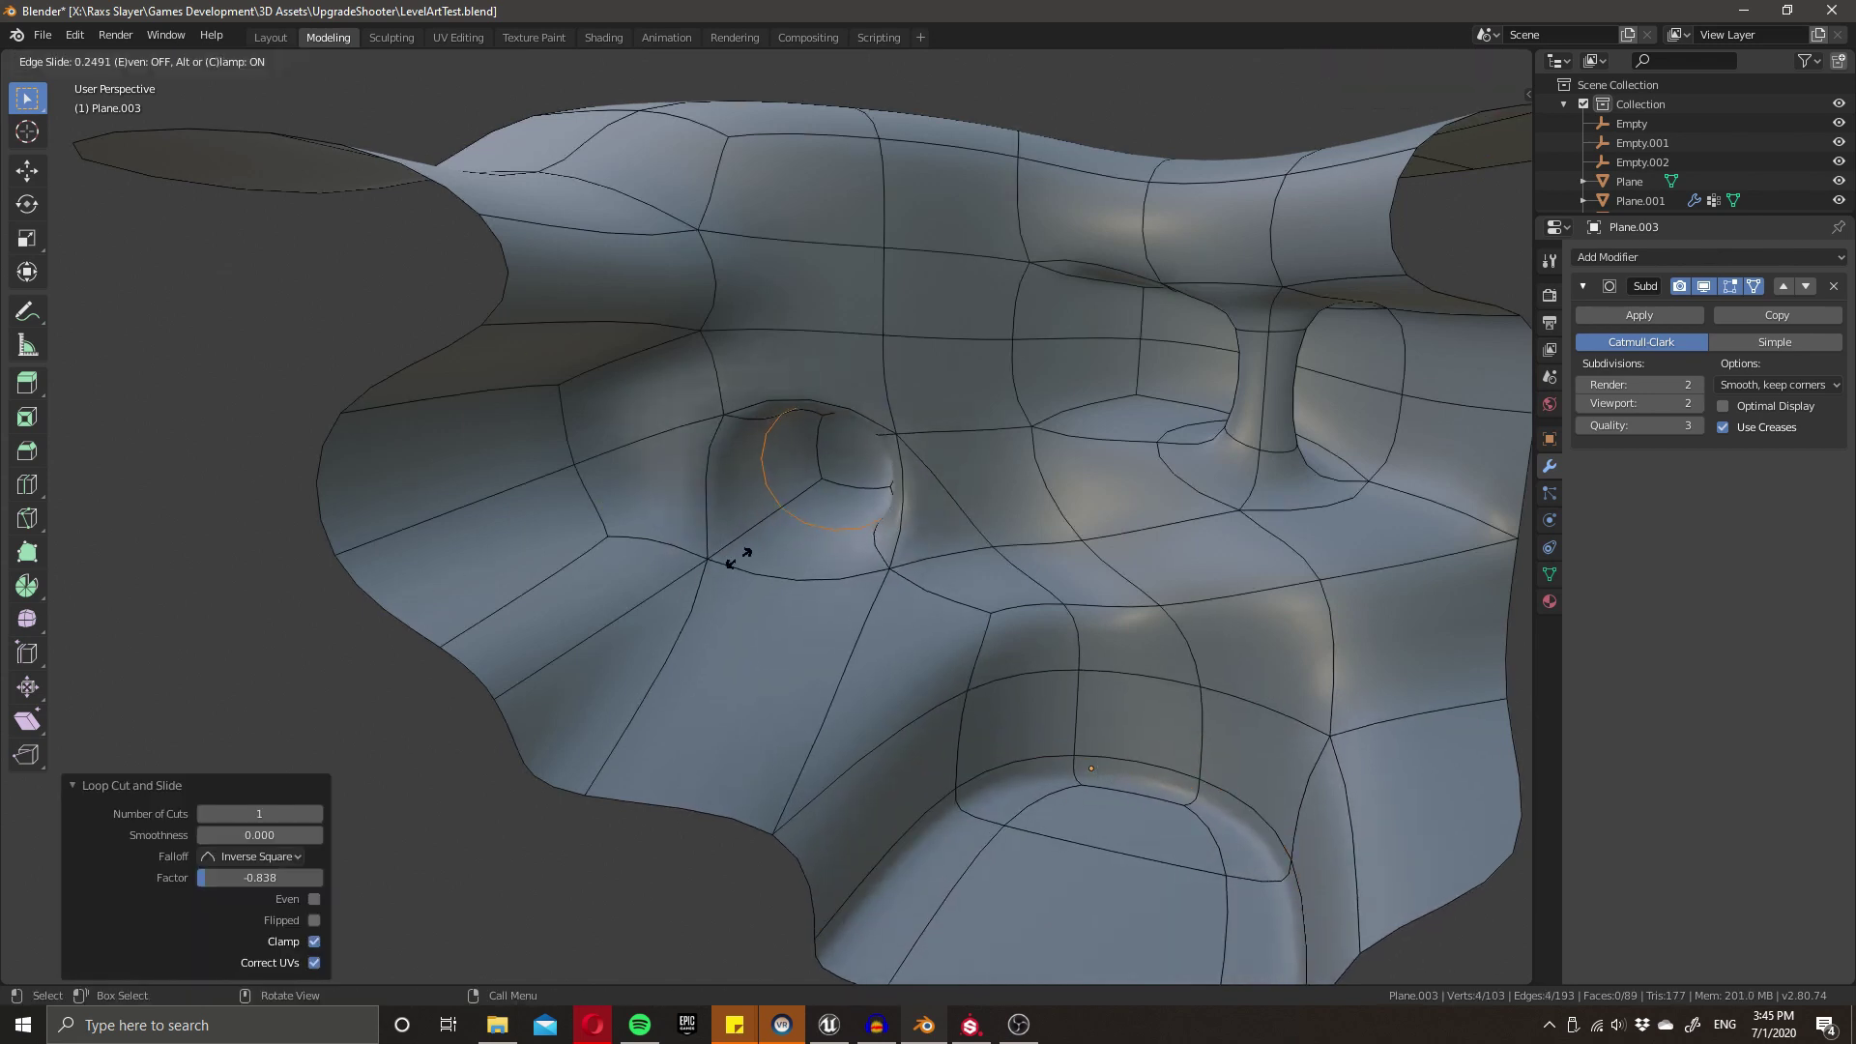
click(730, 553)
- Add a loop cut along the upper back wall with factor -0.638 and another just below the top rim with factor -0.971
key(ctrl+r)
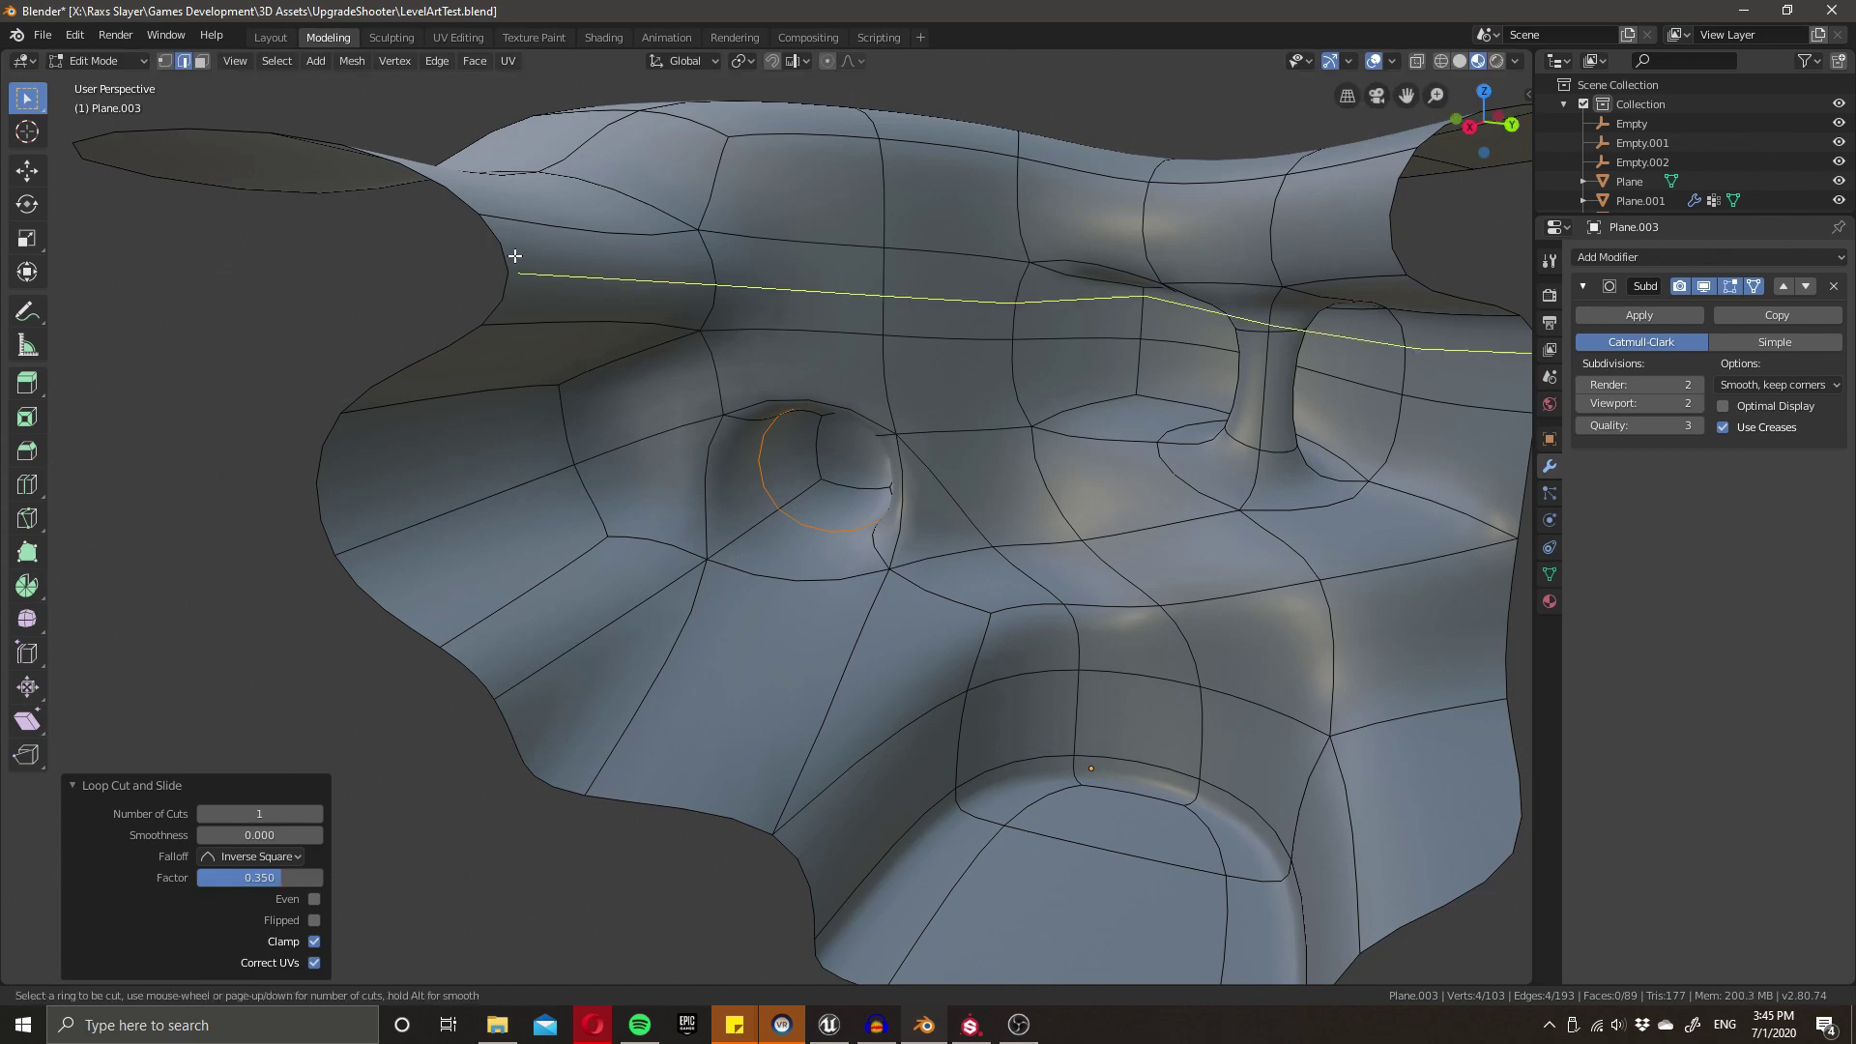
click(515, 255)
click(972, 228)
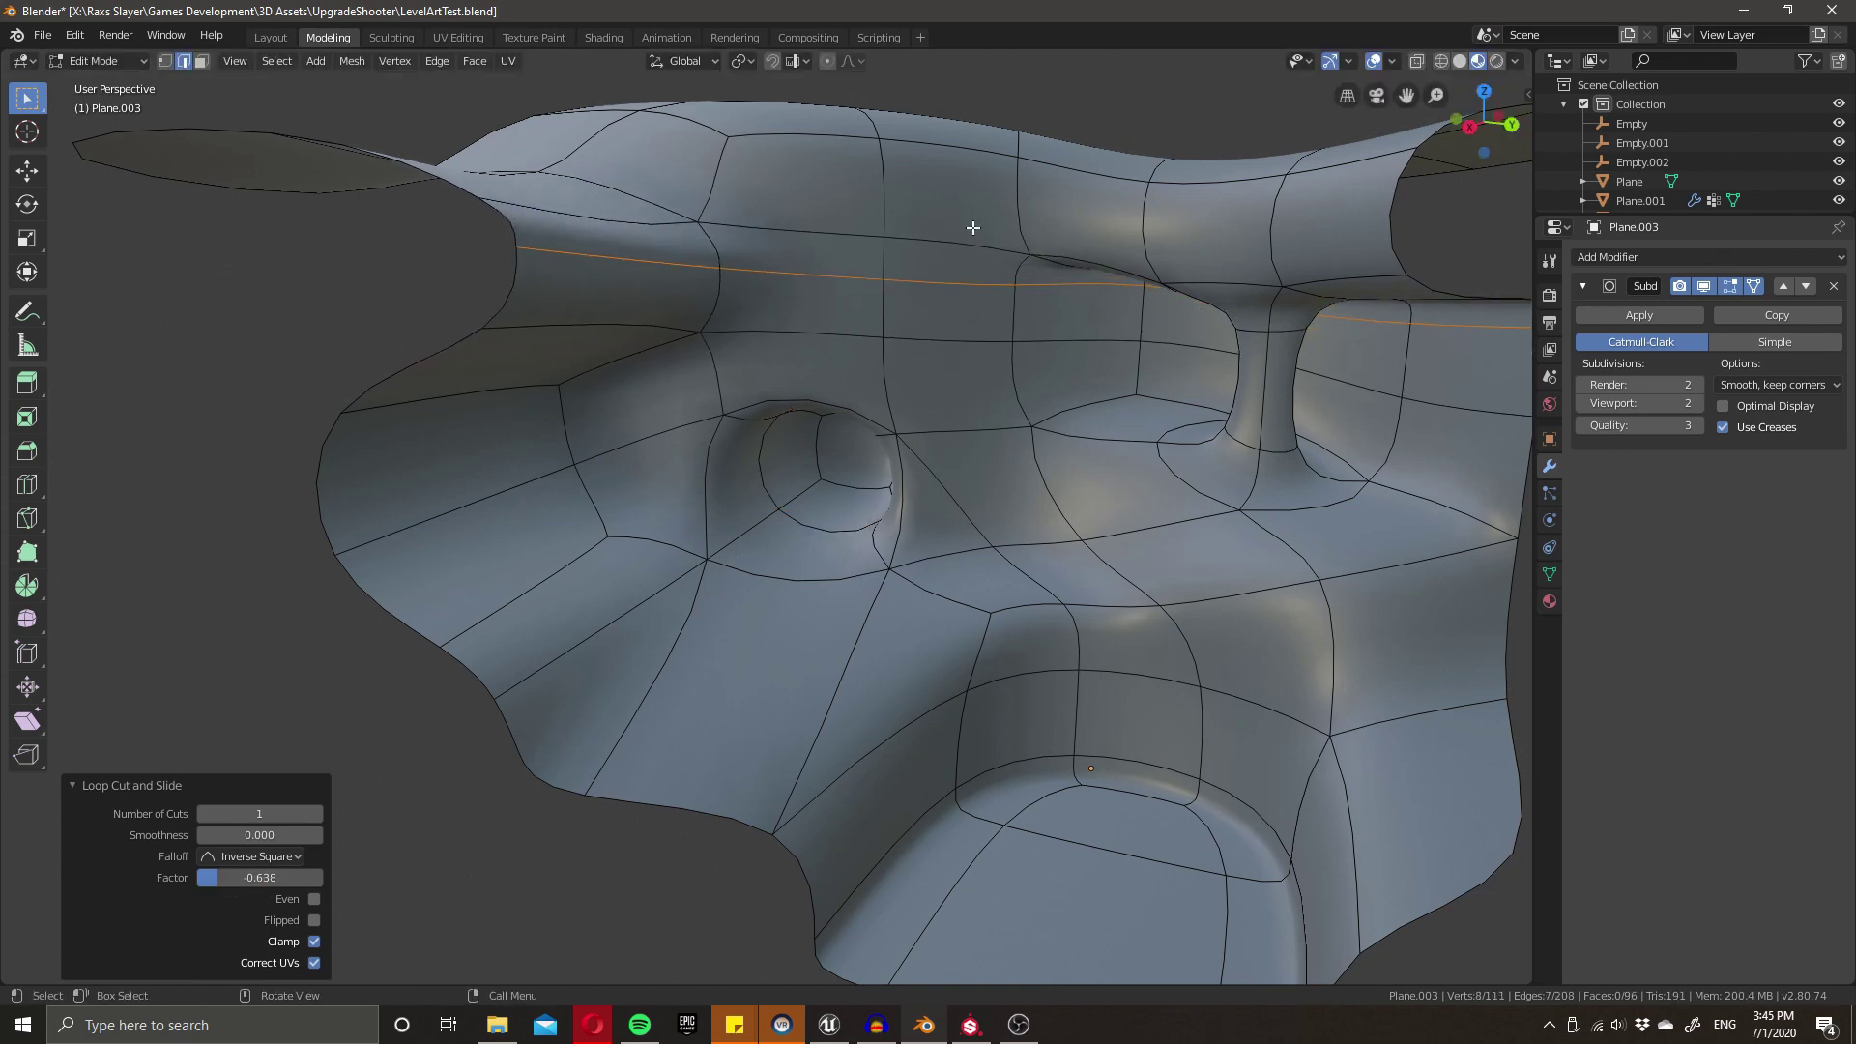
middle_drag(973, 227, 1049, 261)
key(ctrl+r)
click(1156, 182)
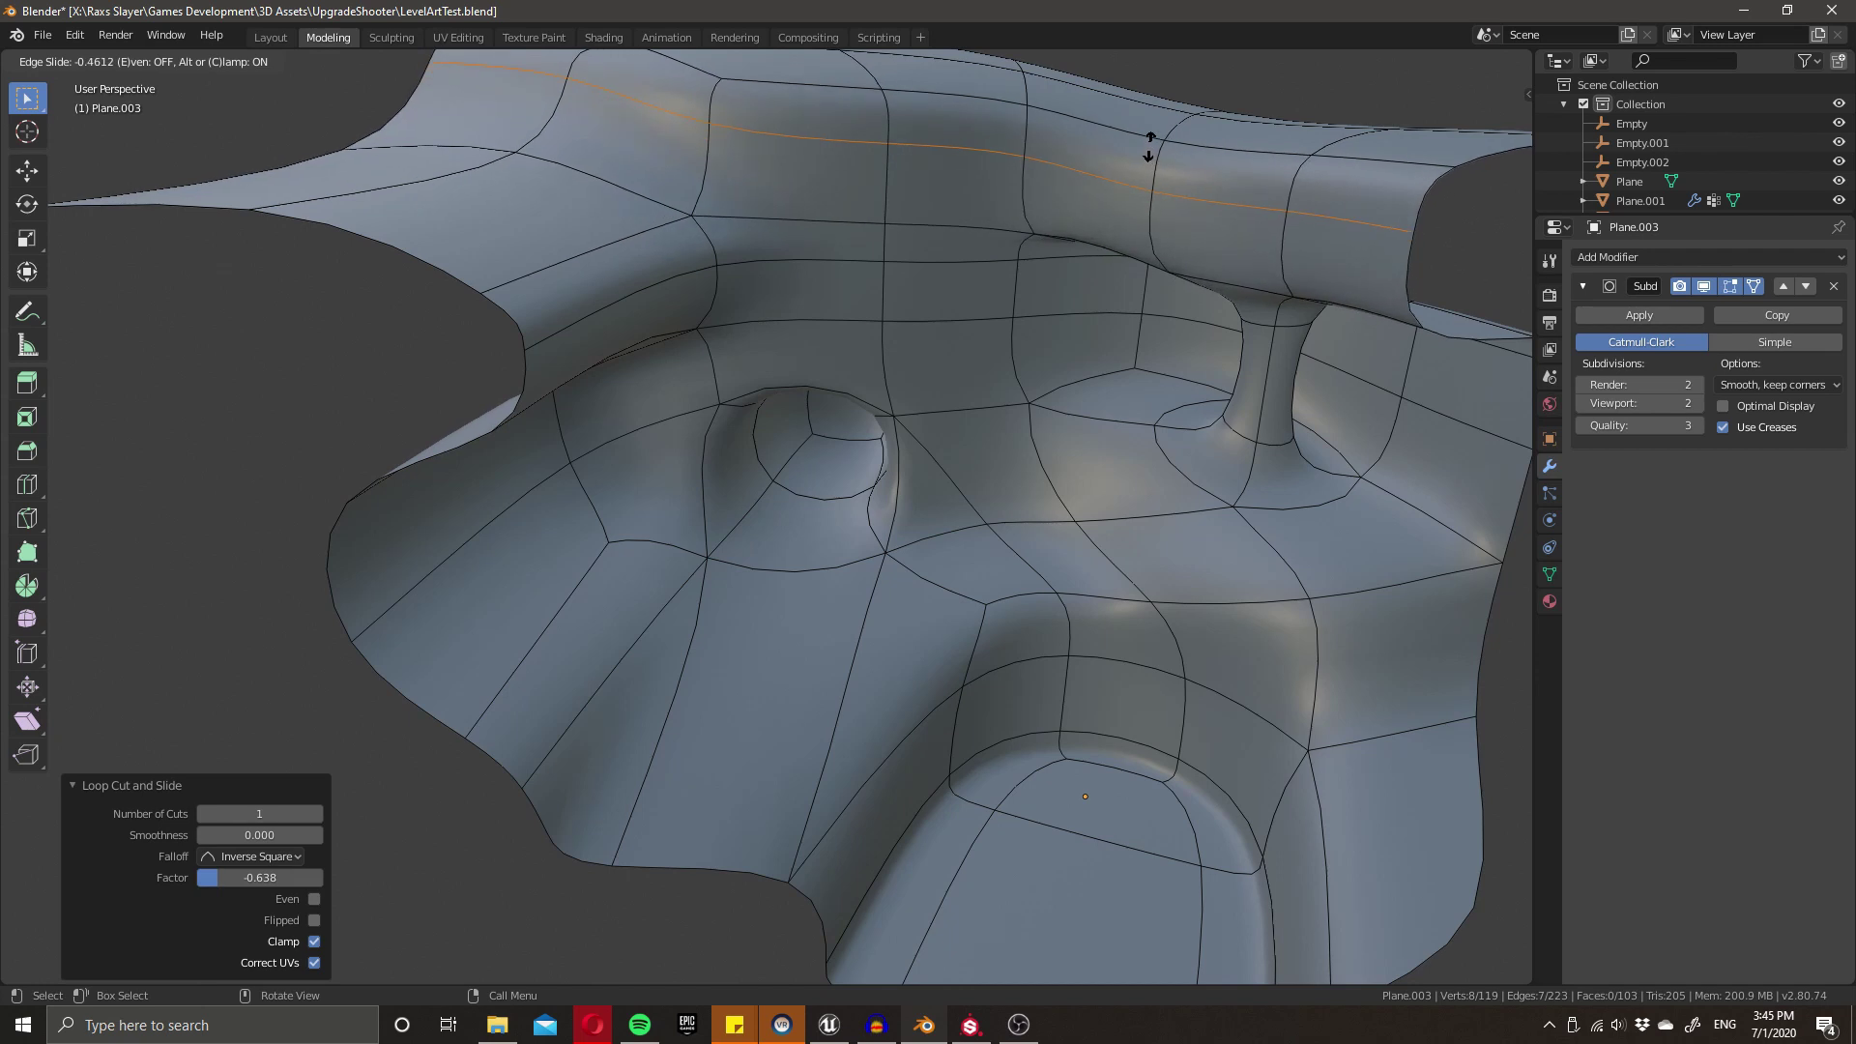
click(1165, 109)
middle_drag(1165, 108, 855, 218)
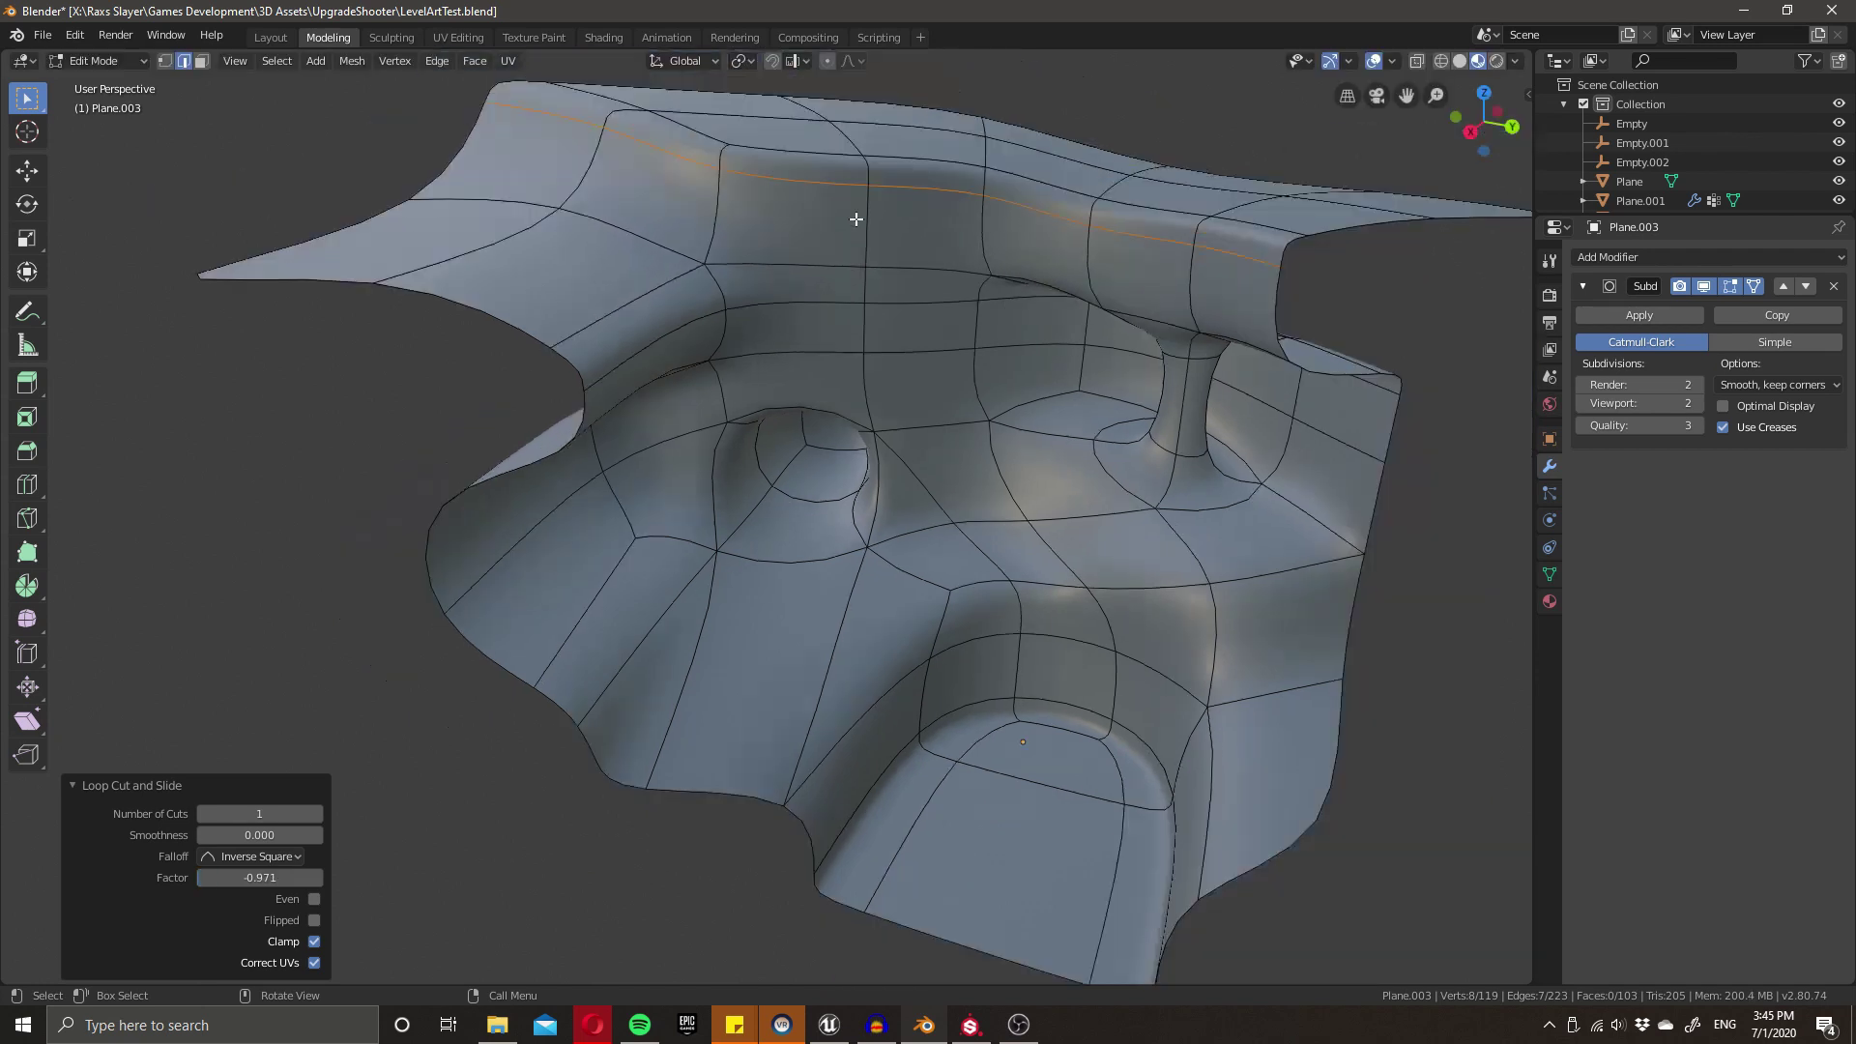
- Edge-slide the two end edges of the top rim's loop down toward the side ledge by a factor of about 0.93
shift+click(527, 113)
click(653, 151)
shift+click(555, 121)
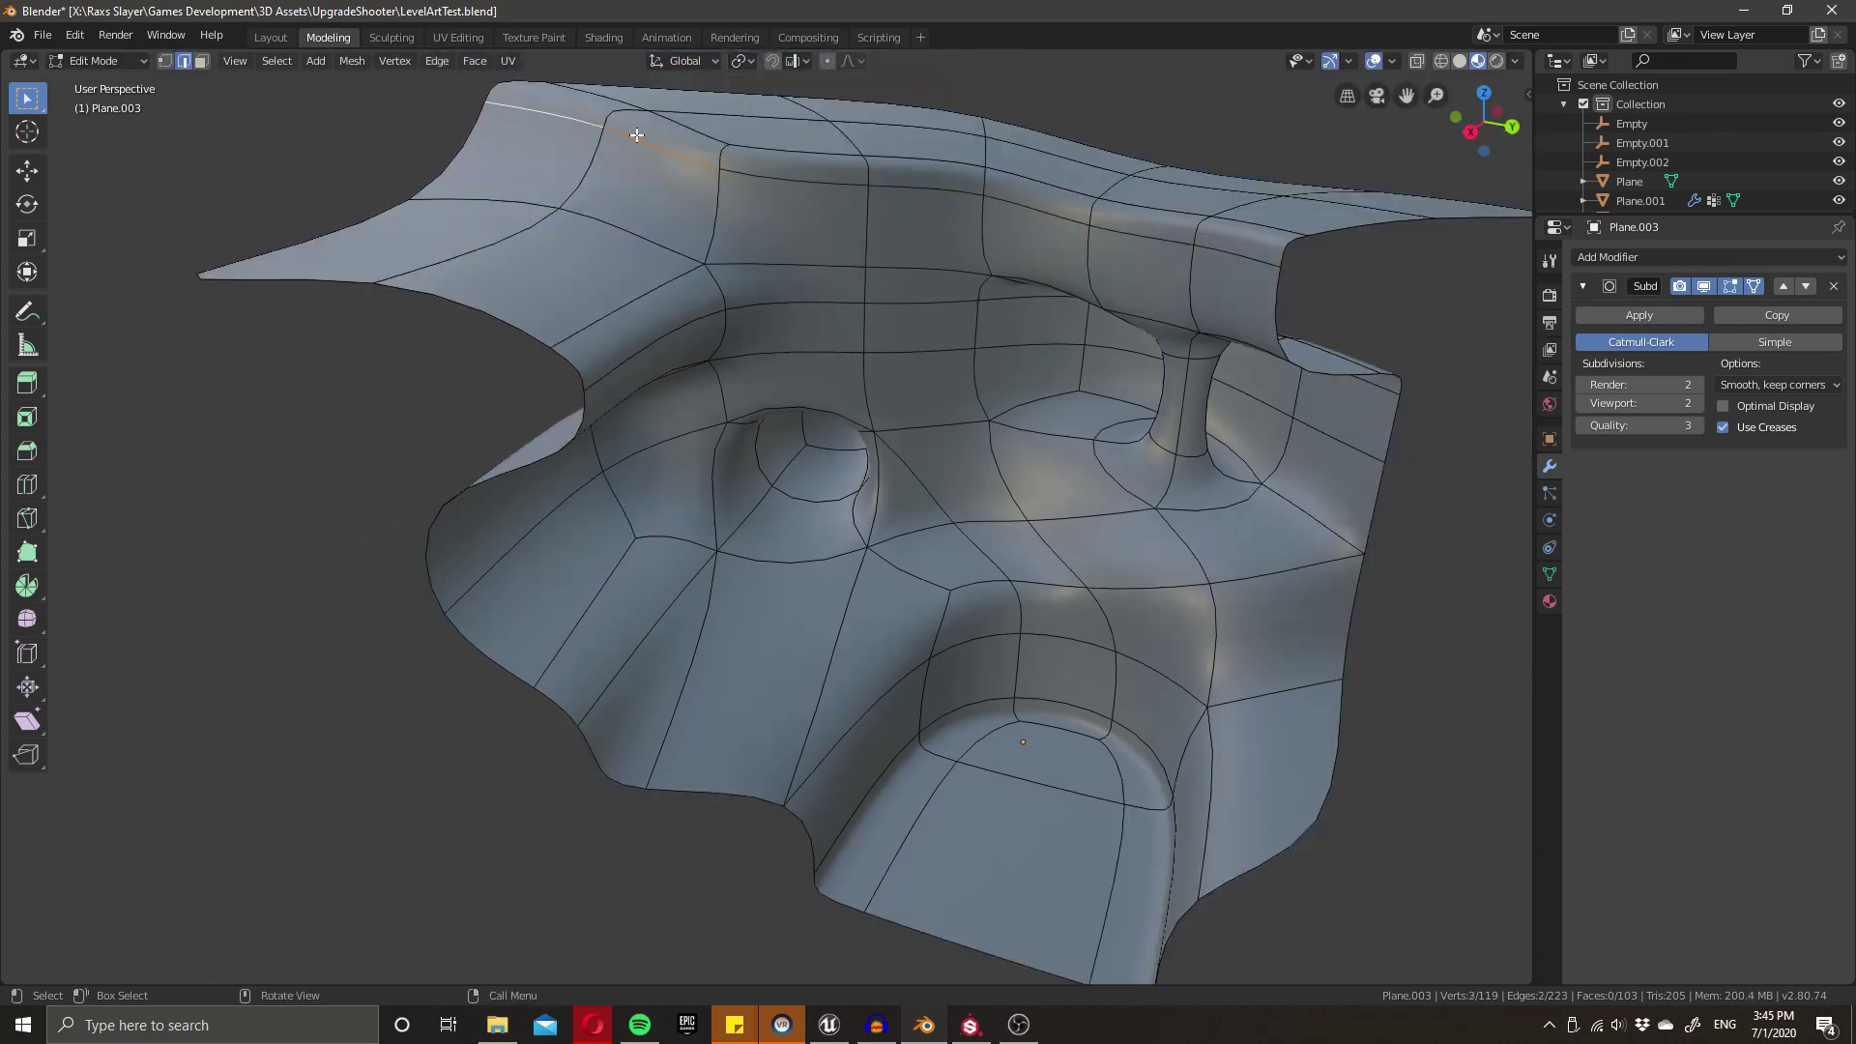
key(g)
key(g)
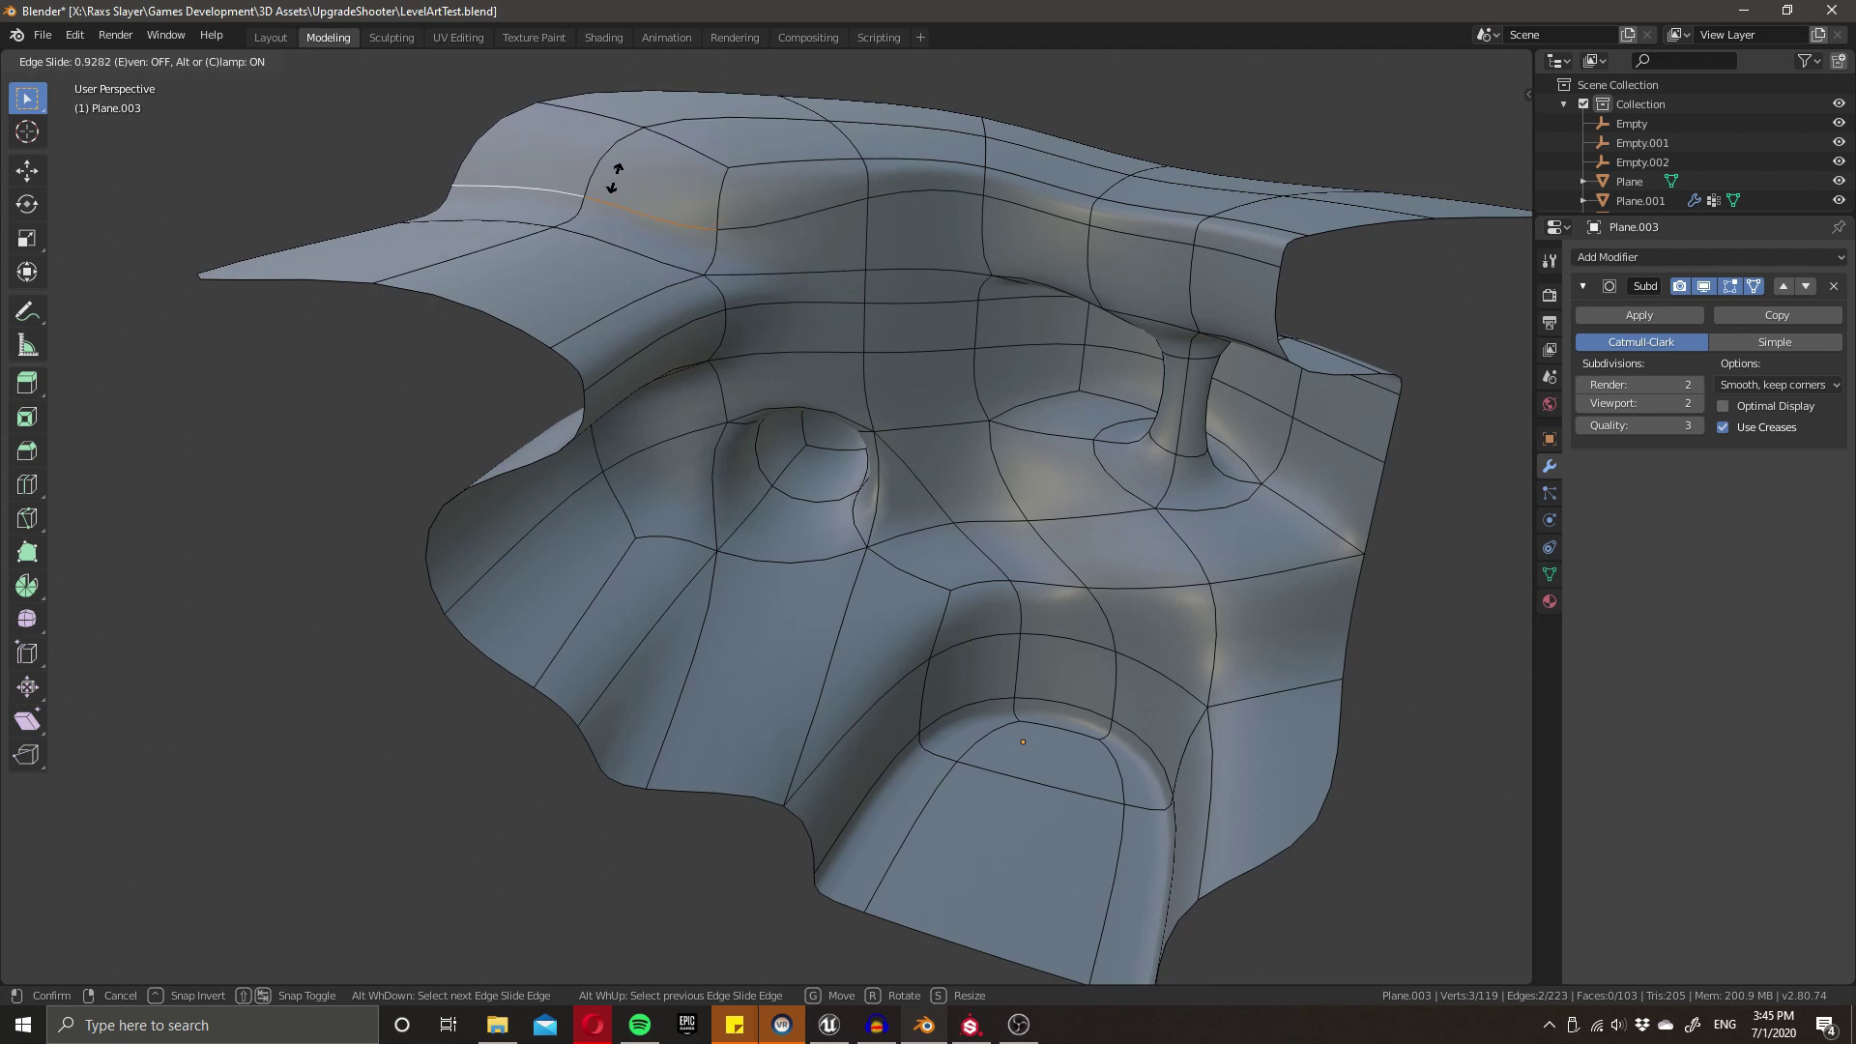
click(616, 177)
- Select the two connected edges crossing the top plateau near its raised corner and edge-slide them with factor -0.340
middle_drag(850, 261, 787, 216)
click(742, 186)
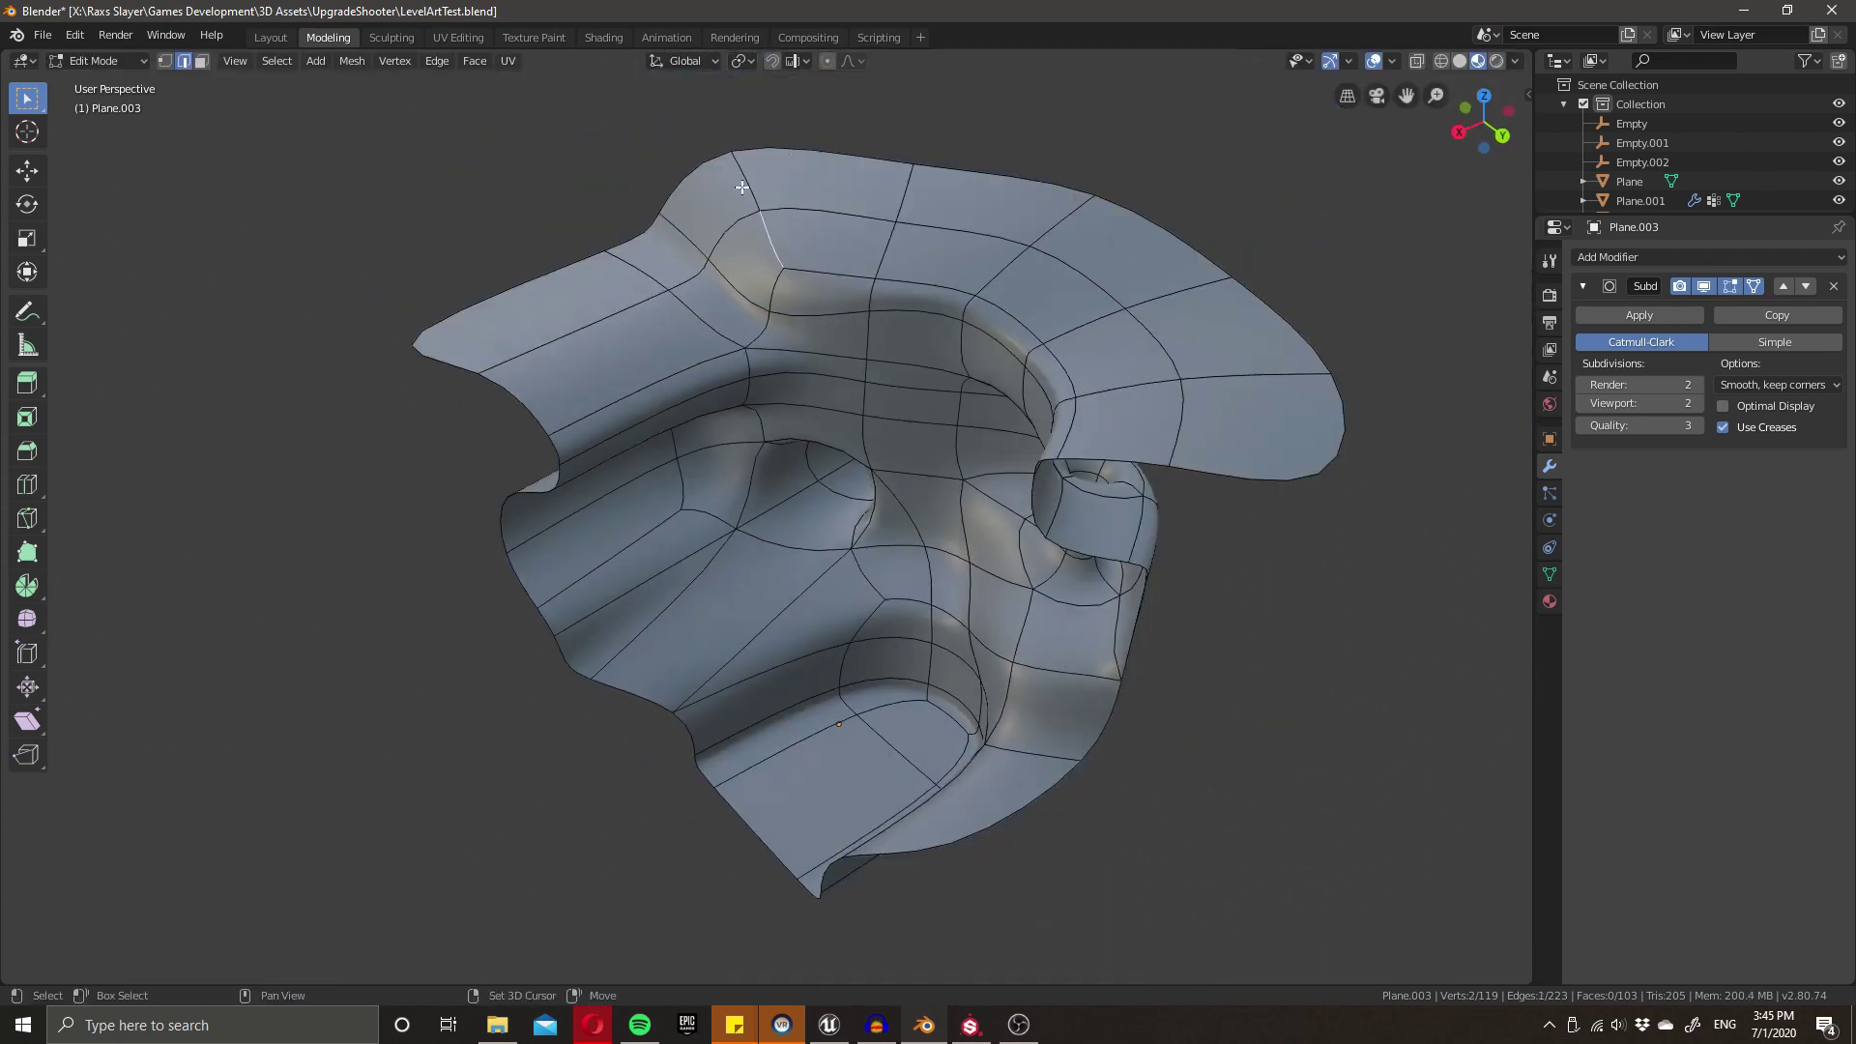
shift+click(742, 187)
key(g)
key(g)
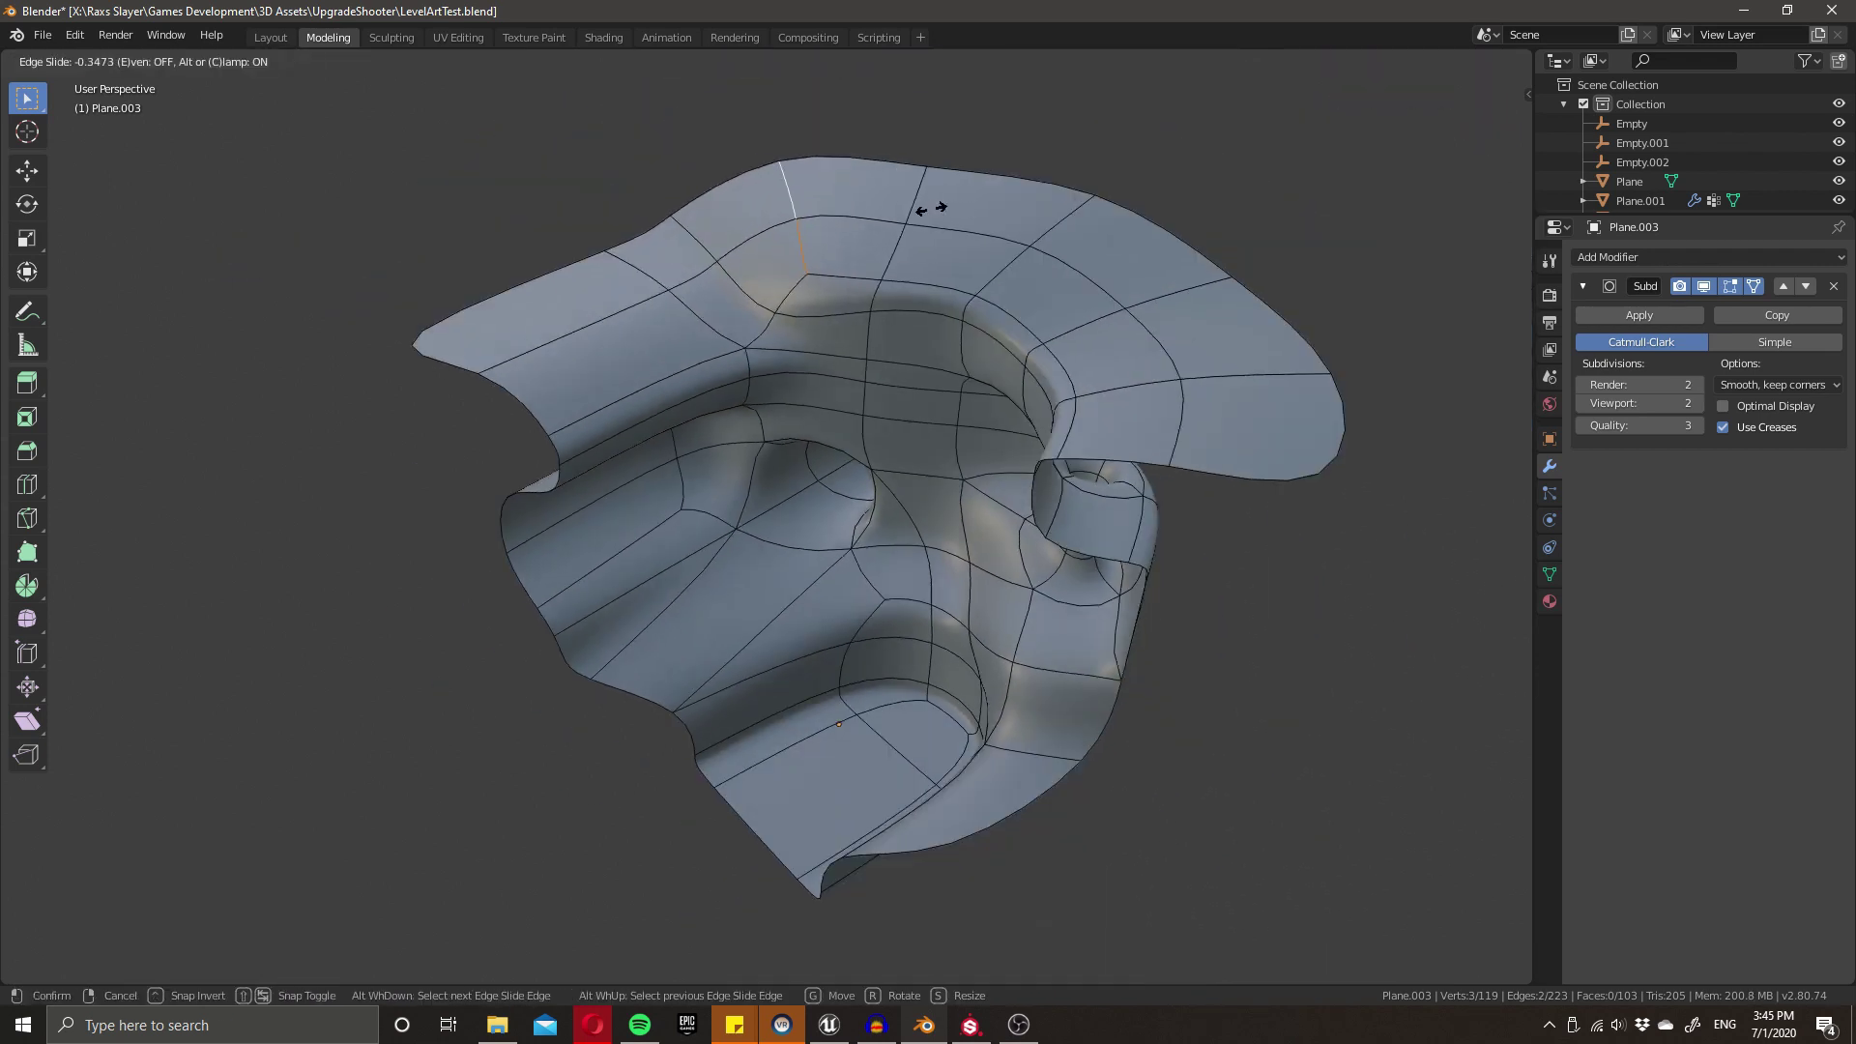
click(931, 208)
middle_drag(829, 504, 915, 452)
middle_drag(1076, 588, 1064, 592)
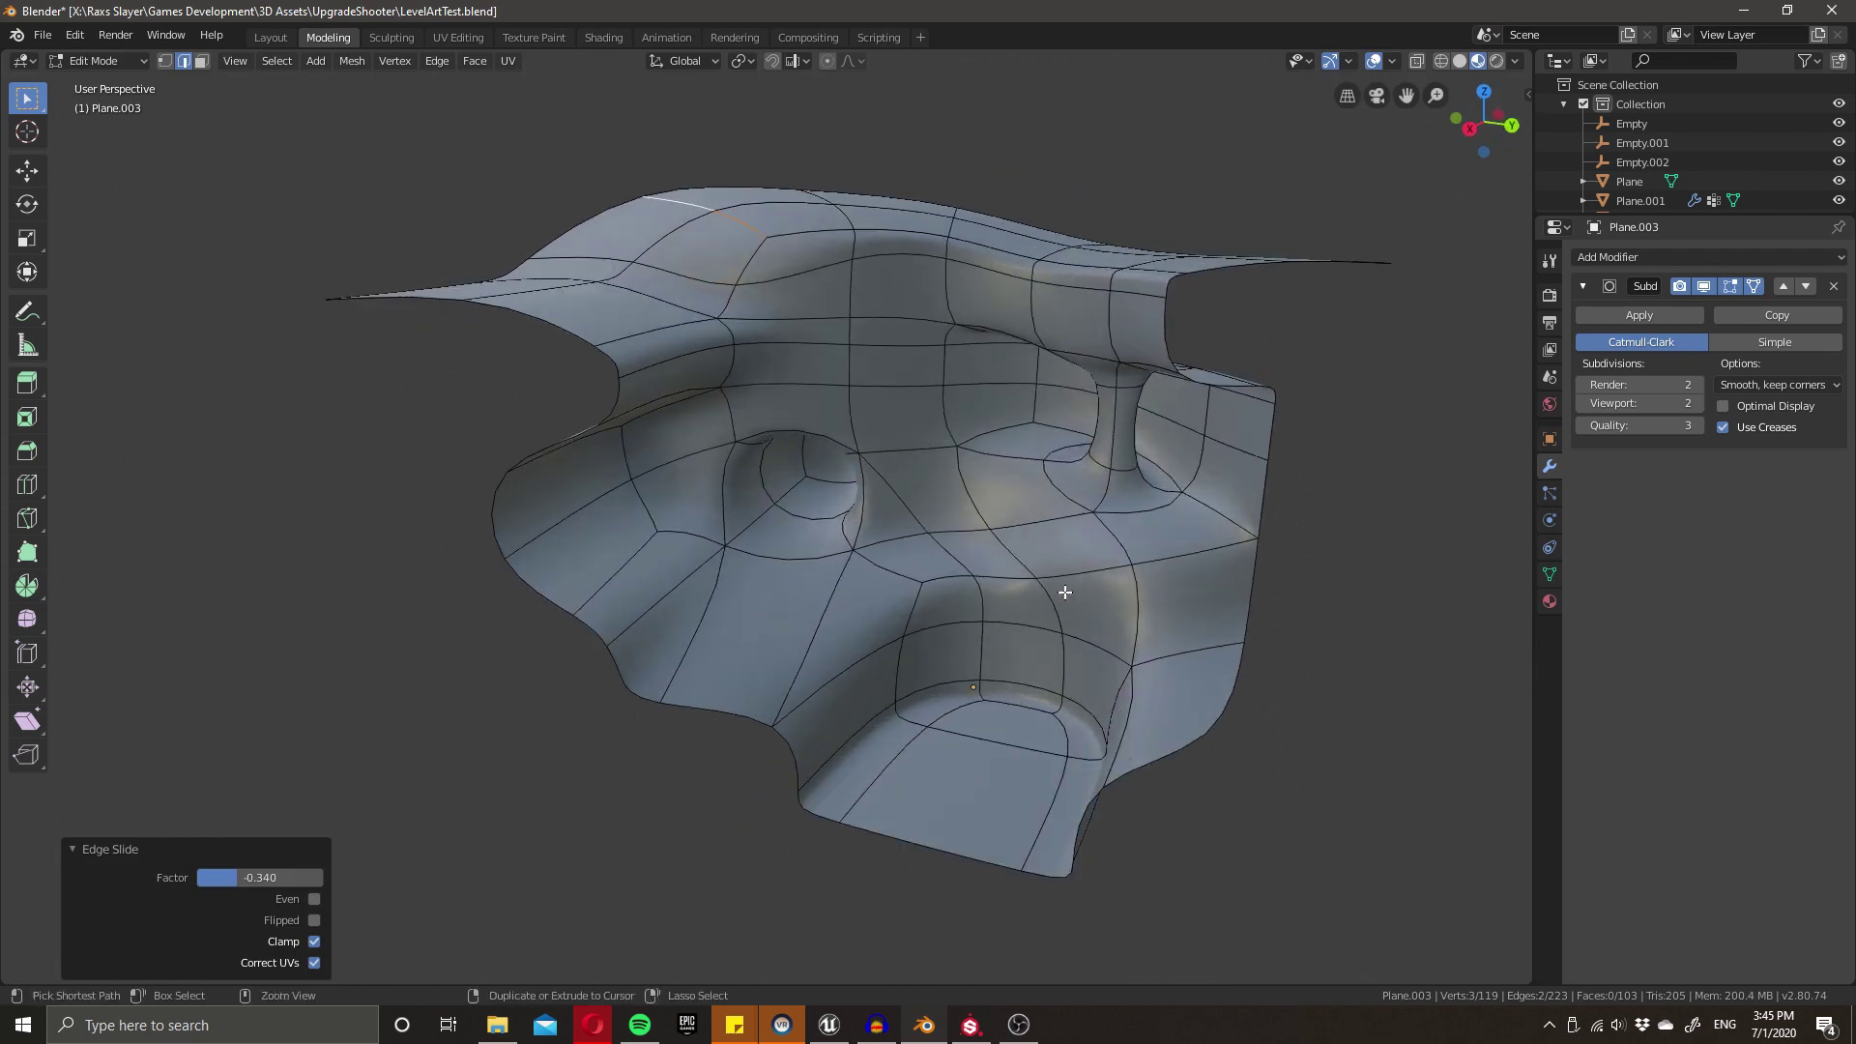
key(ctrl+r)
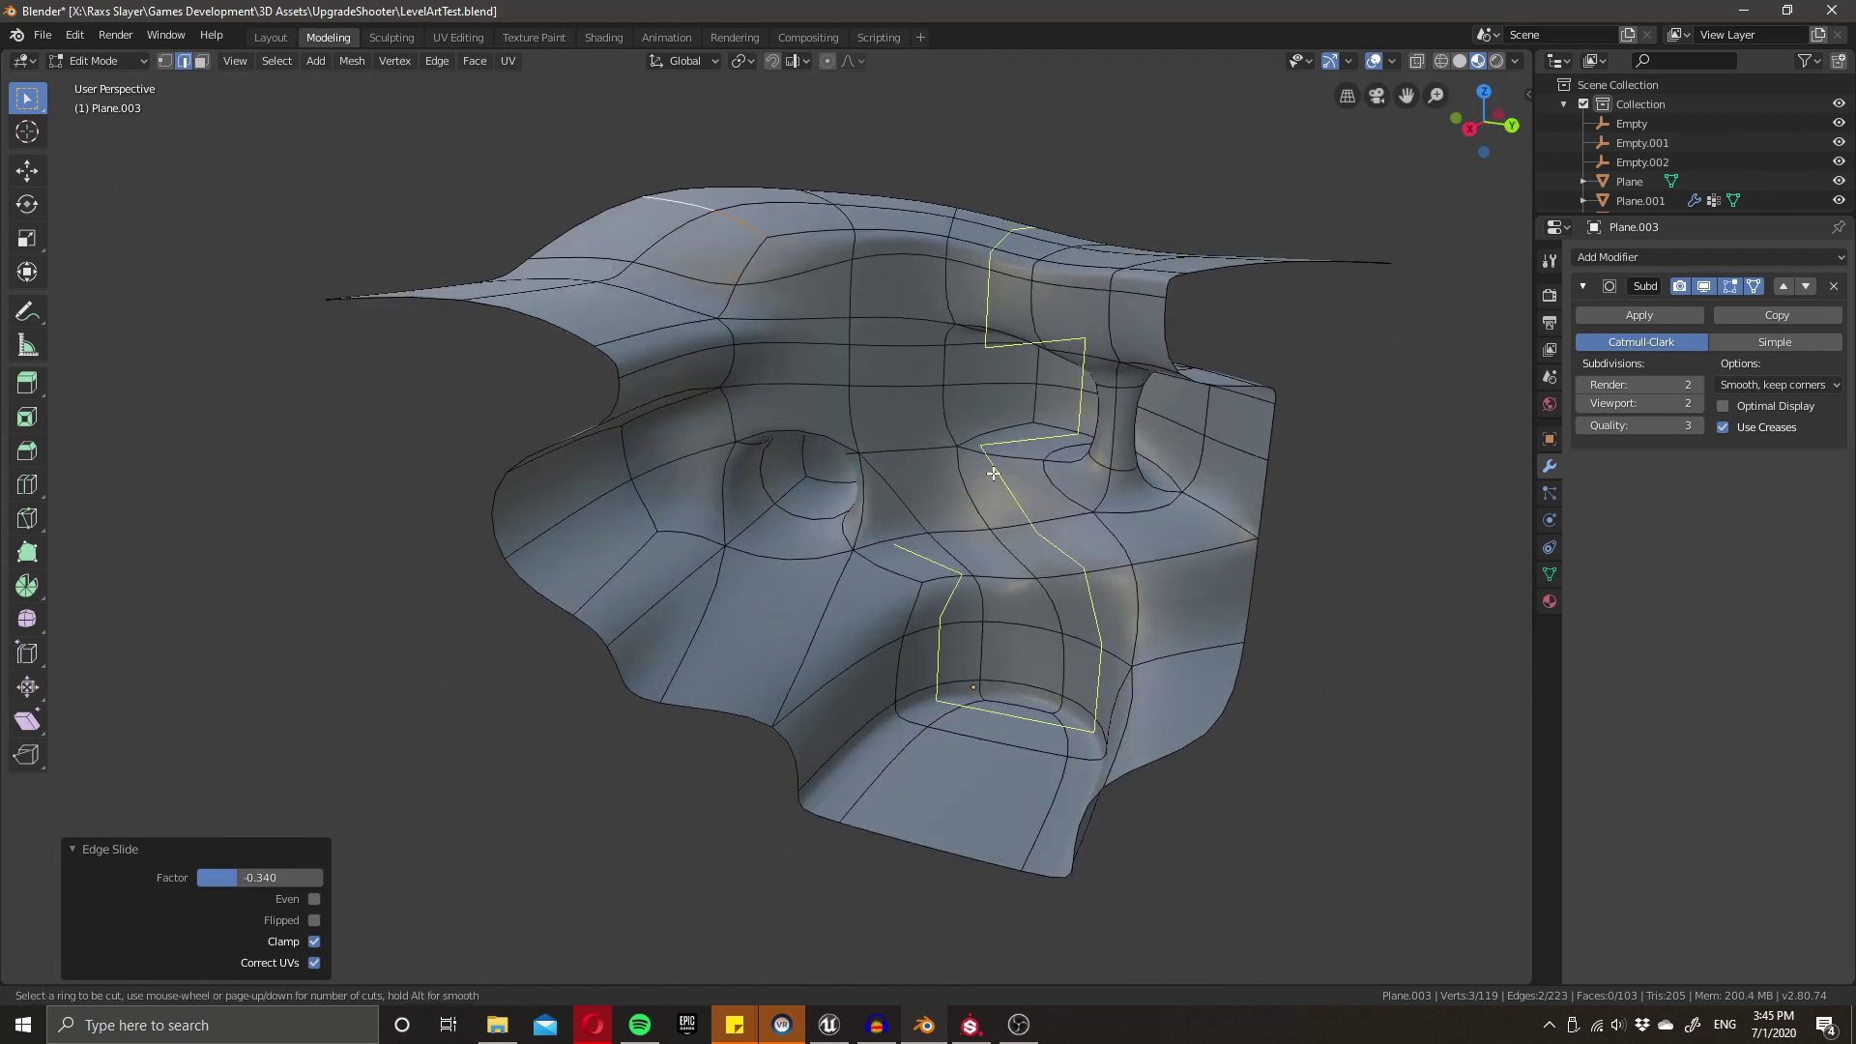
click(1027, 484)
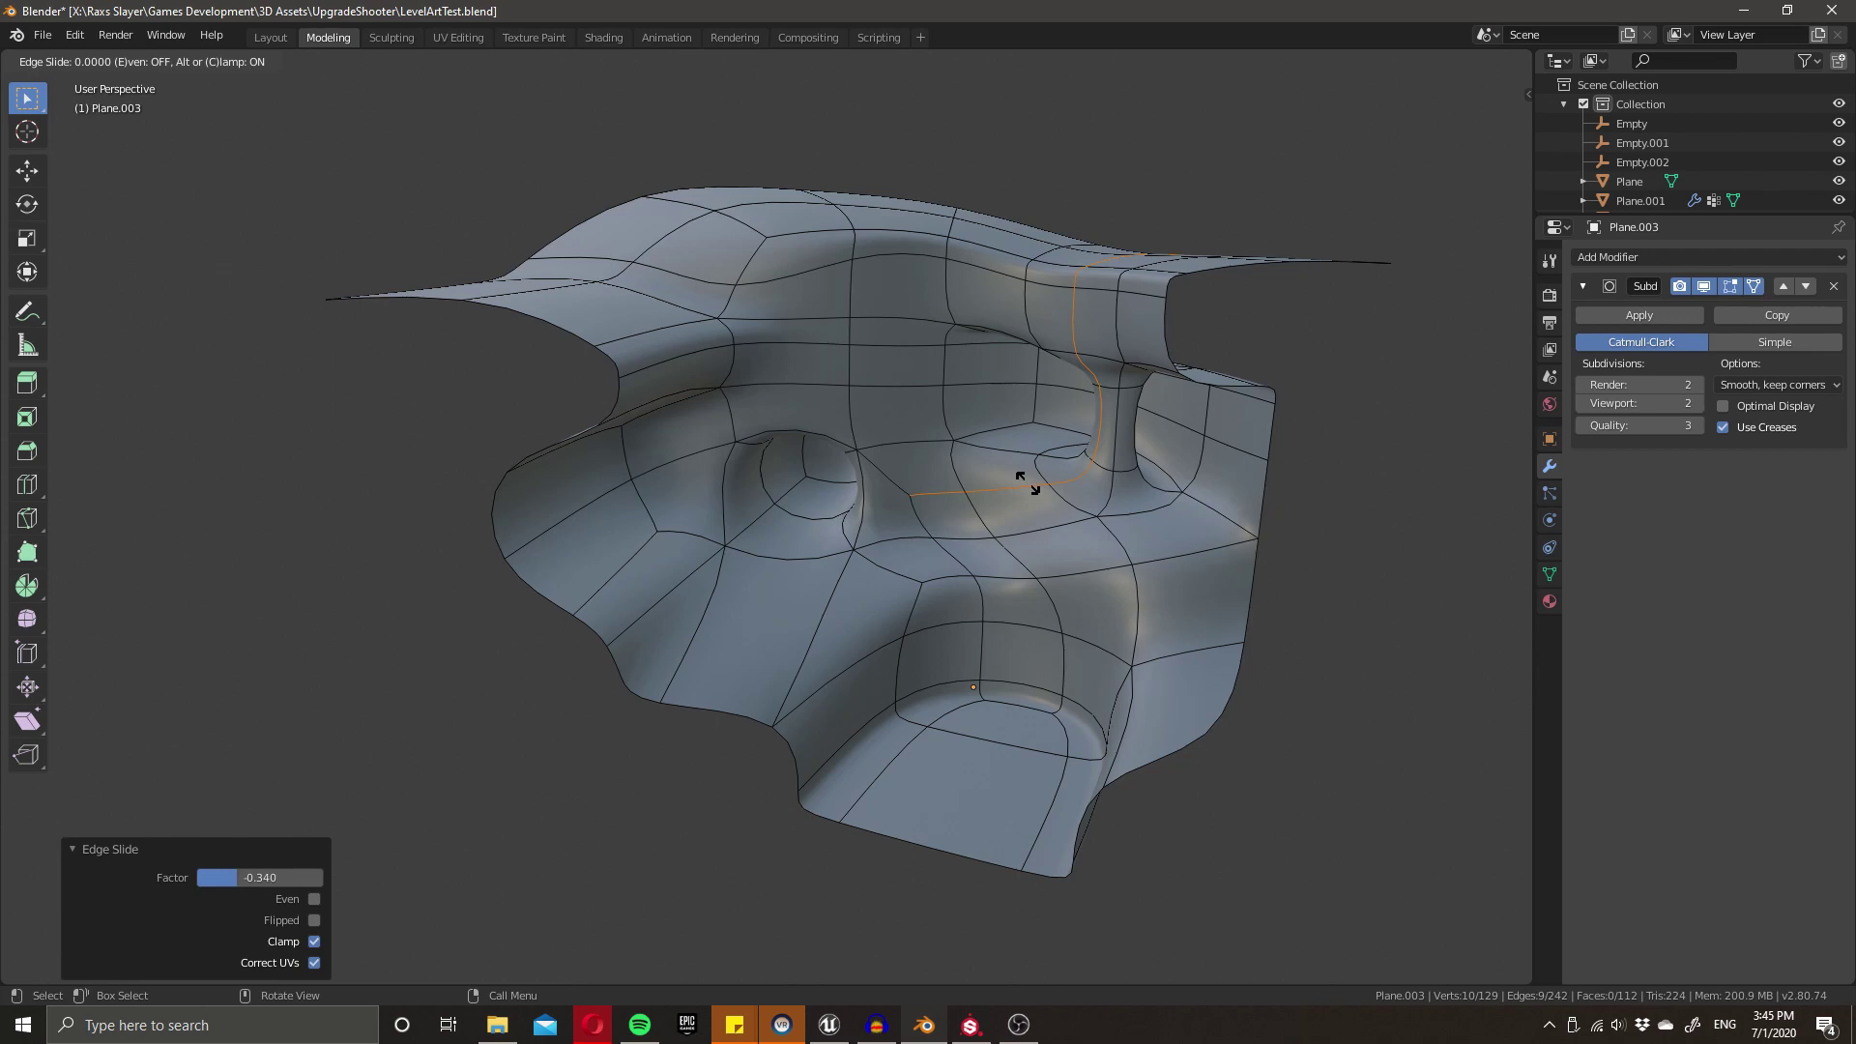
key(Escape)
key(ctrl+z)
- Add a horizontal loop cut below the middle ledge and slide it up close to the ledge's edge
key(ctrl+r)
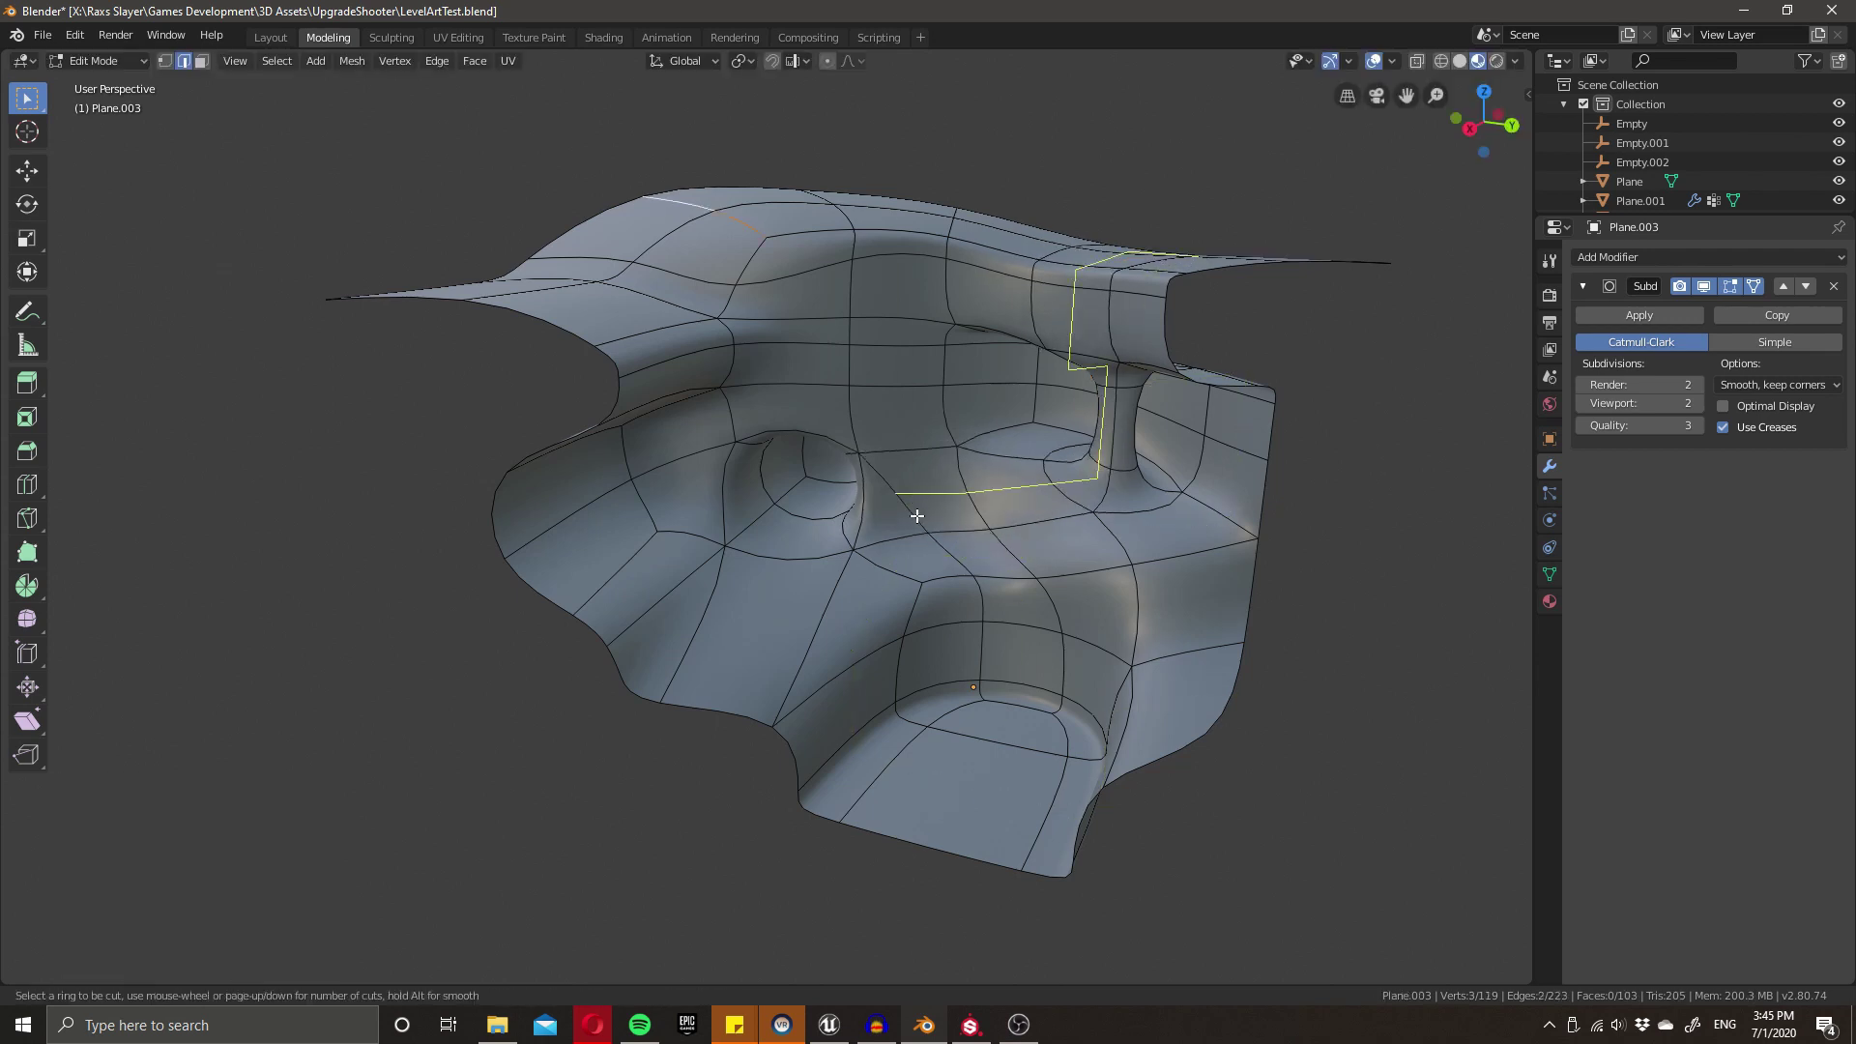
click(1051, 611)
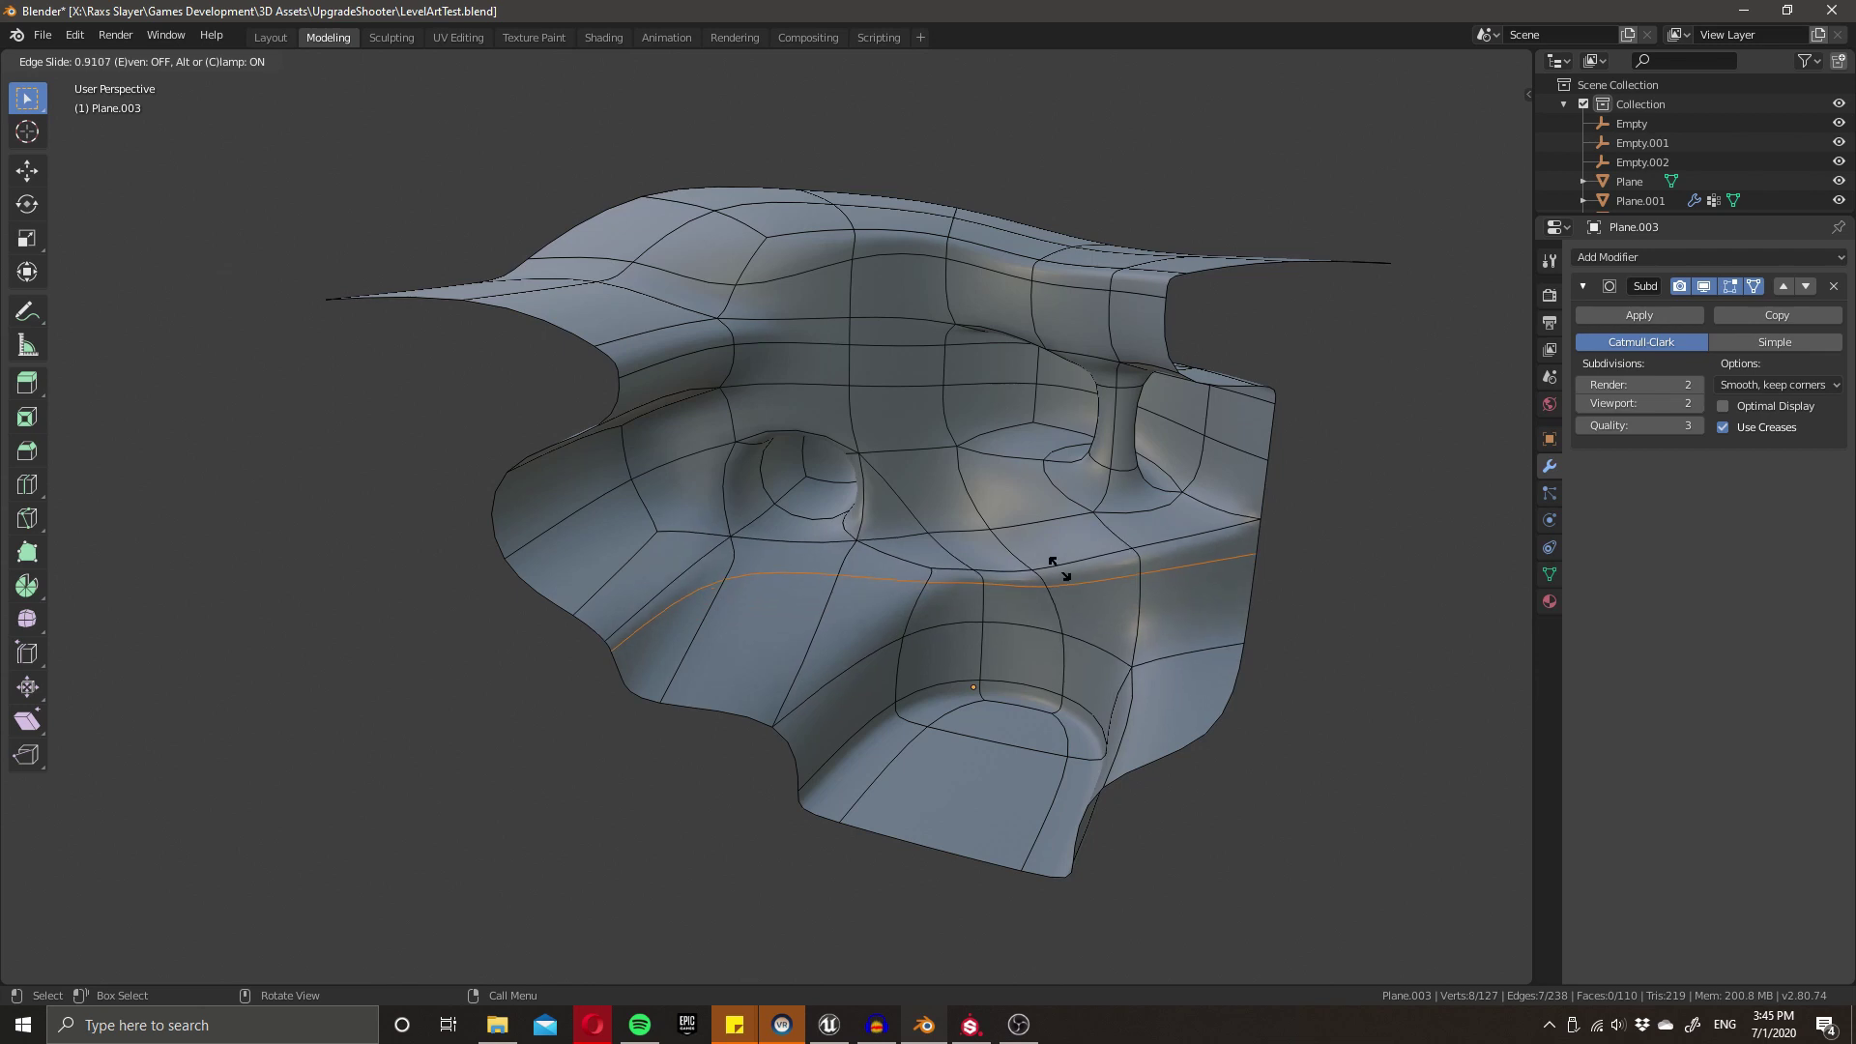
click(1051, 592)
- Move one edge of the middle ledge's new loop farther down the slope in front of the cave, and check the smooth surface
click(793, 592)
middle_drag(872, 628, 977, 694)
key(g)
click(870, 720)
key(Tab)
key(Tab)
- Add a loop cut around the base of the pillar to tighten its foot, and return to Object Mode
key(ctrl+r)
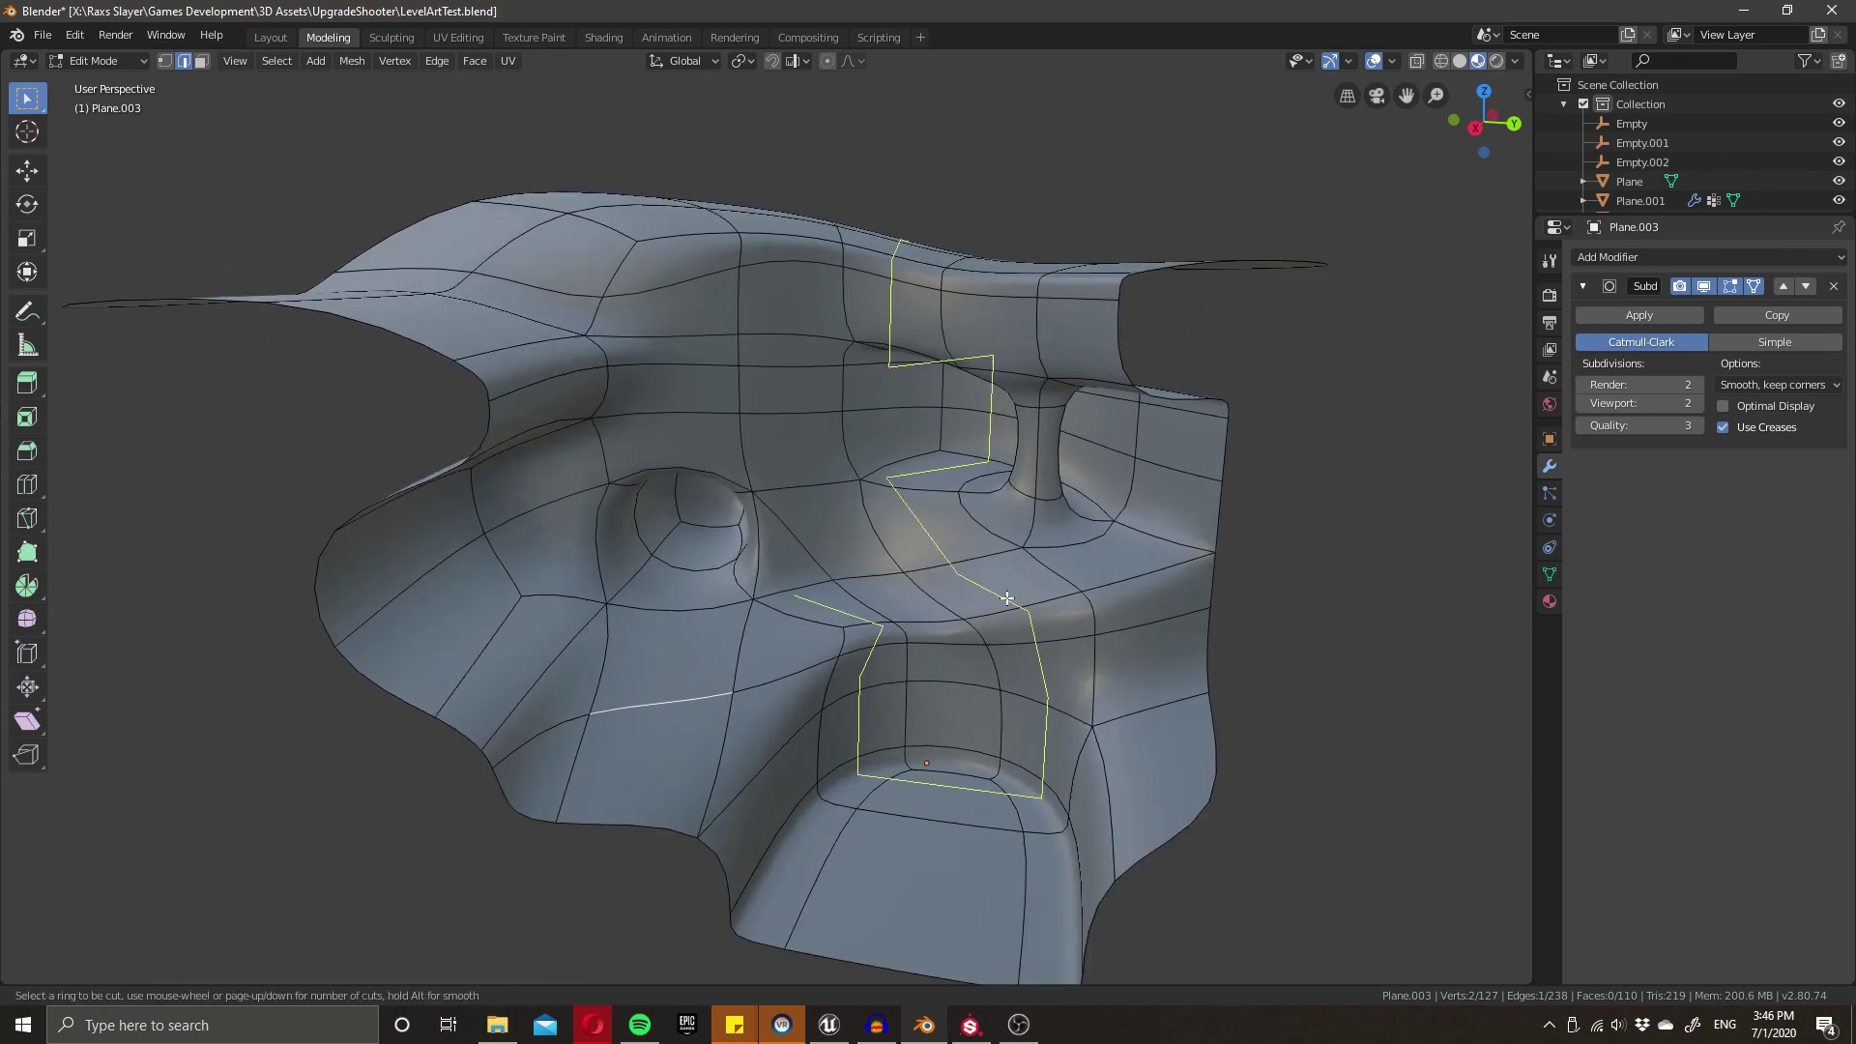
click(1021, 522)
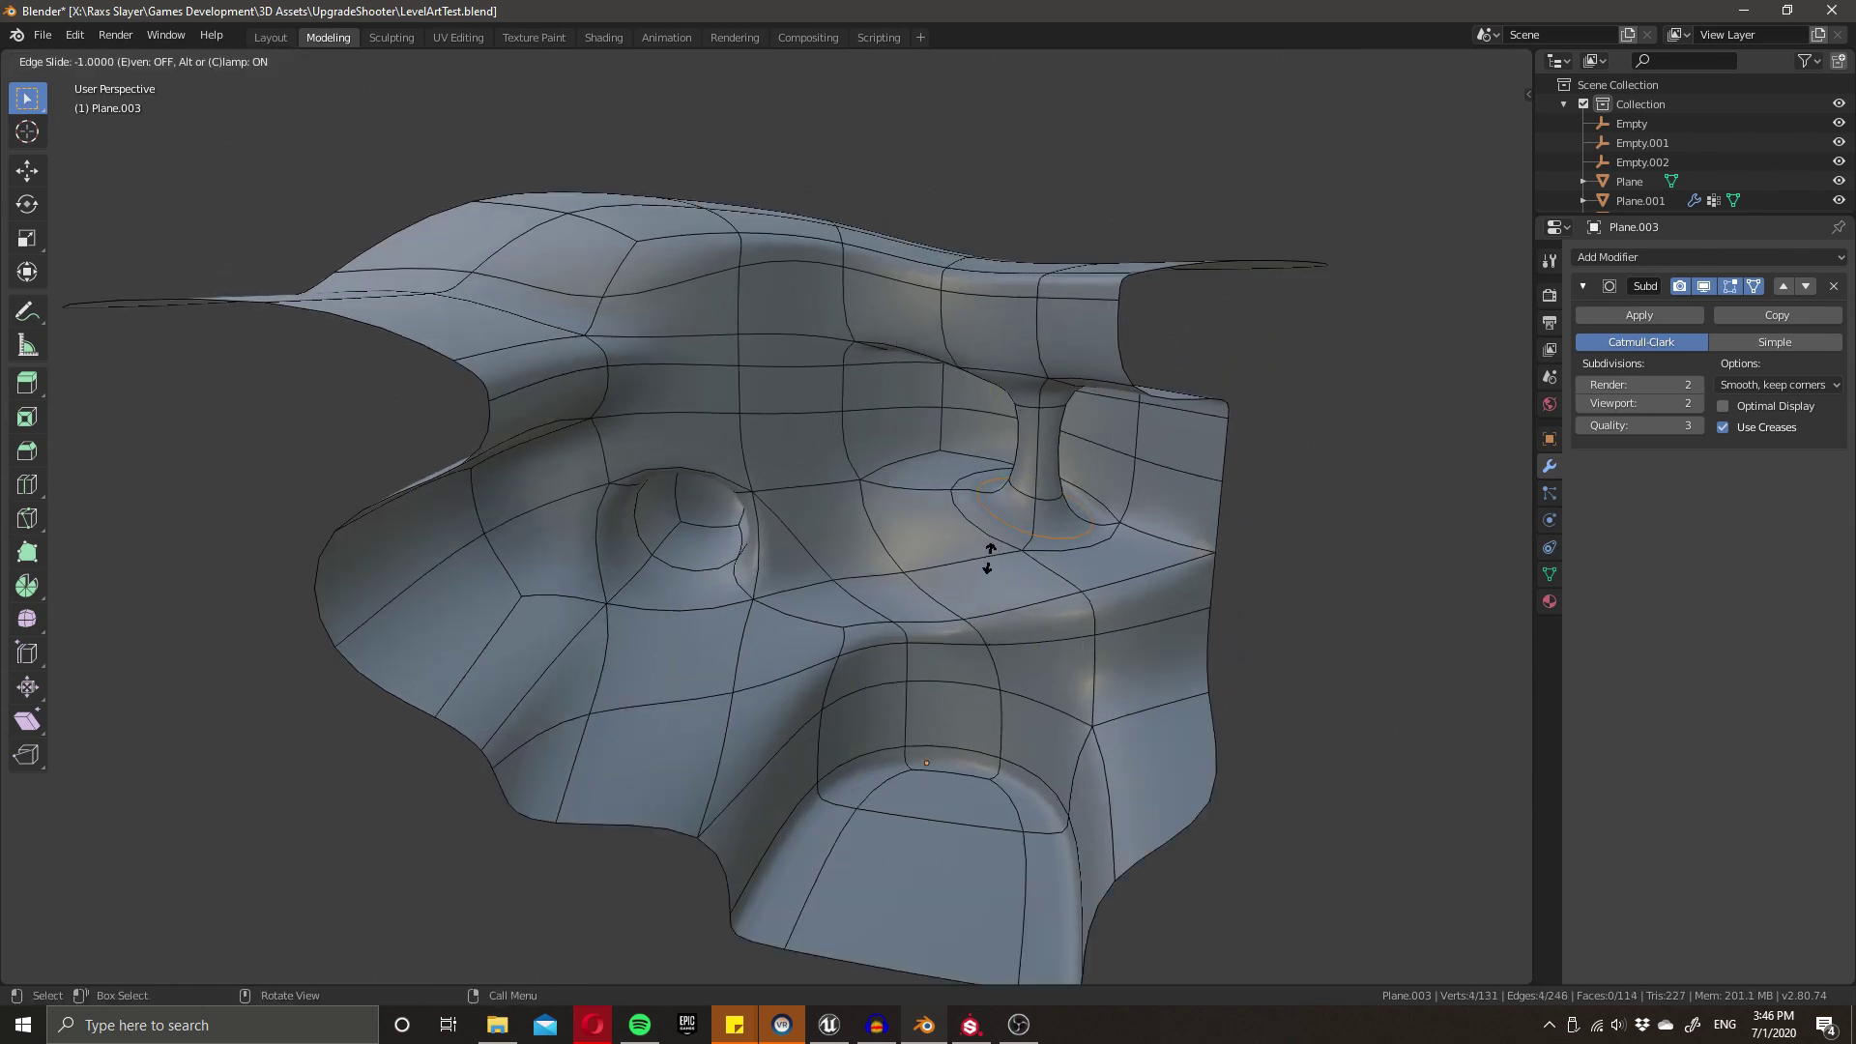
click(1019, 531)
key(Tab)
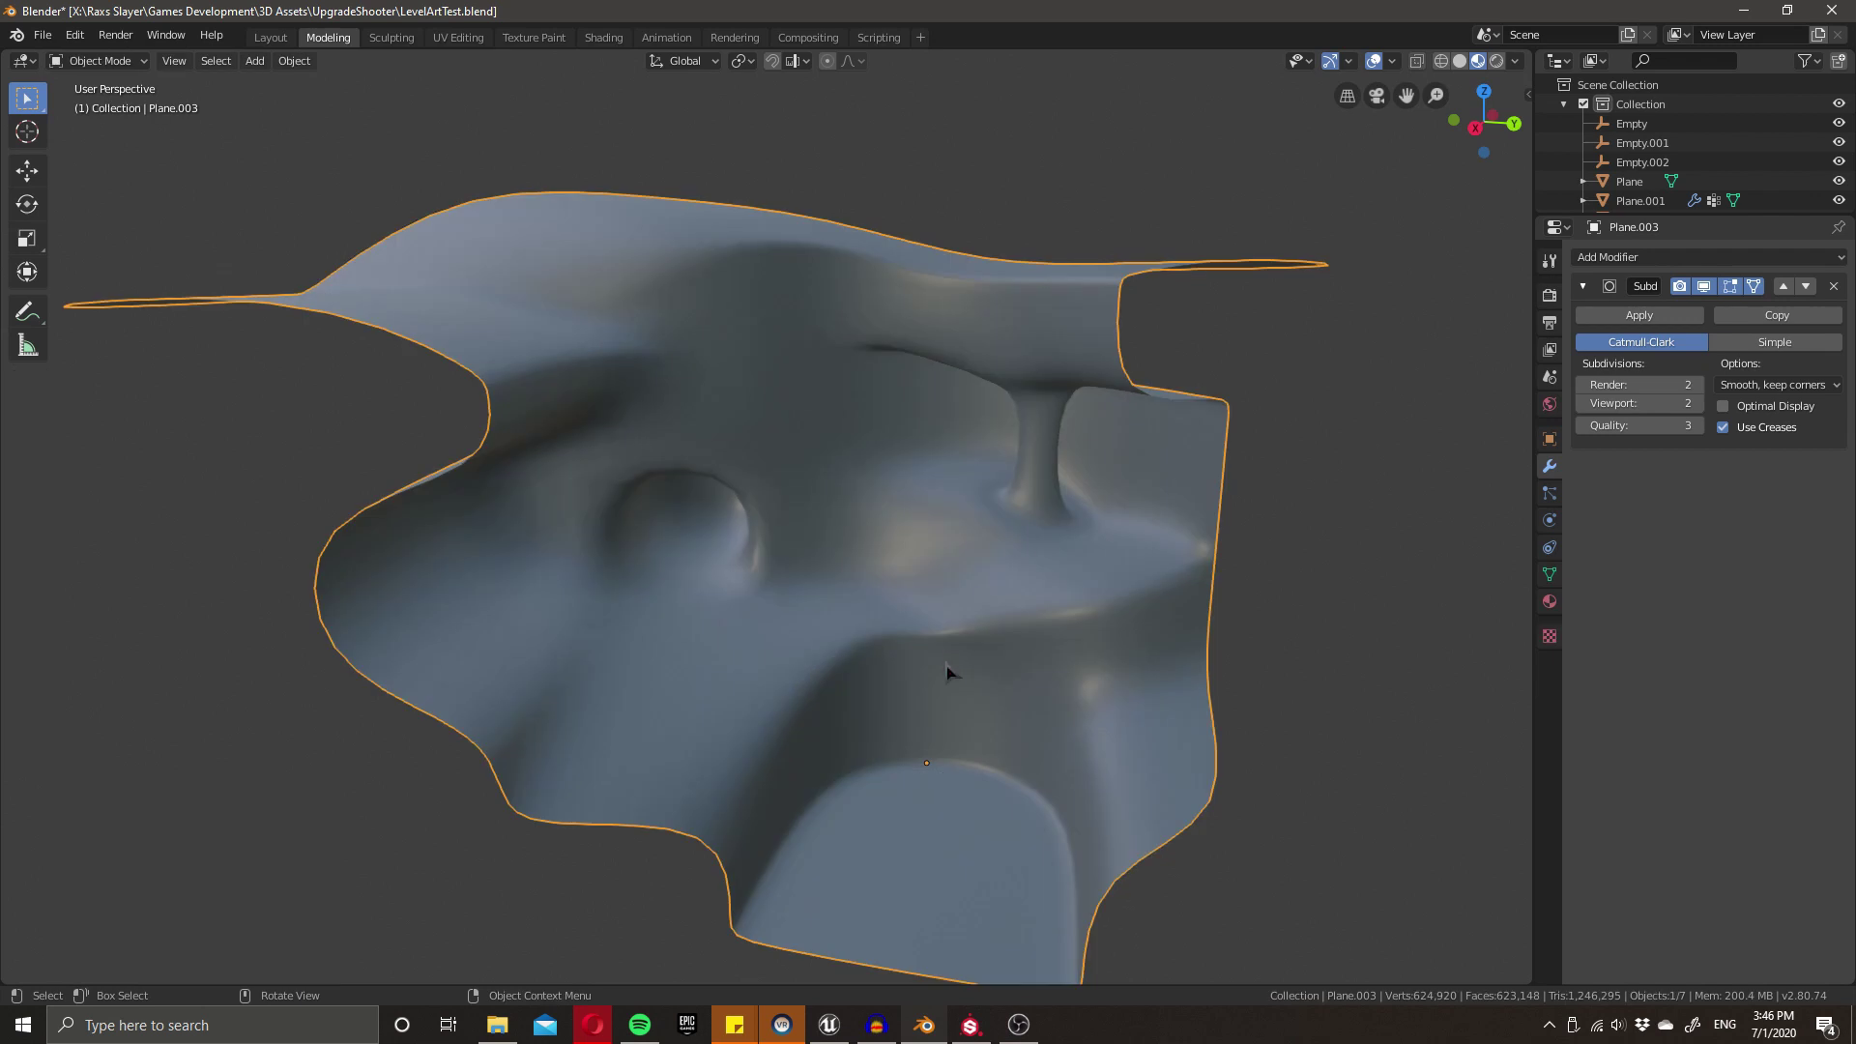
- Examine the smoothed terrain from several angles, including the cave opening, pillar and basin
middle_drag(949, 671, 919, 703)
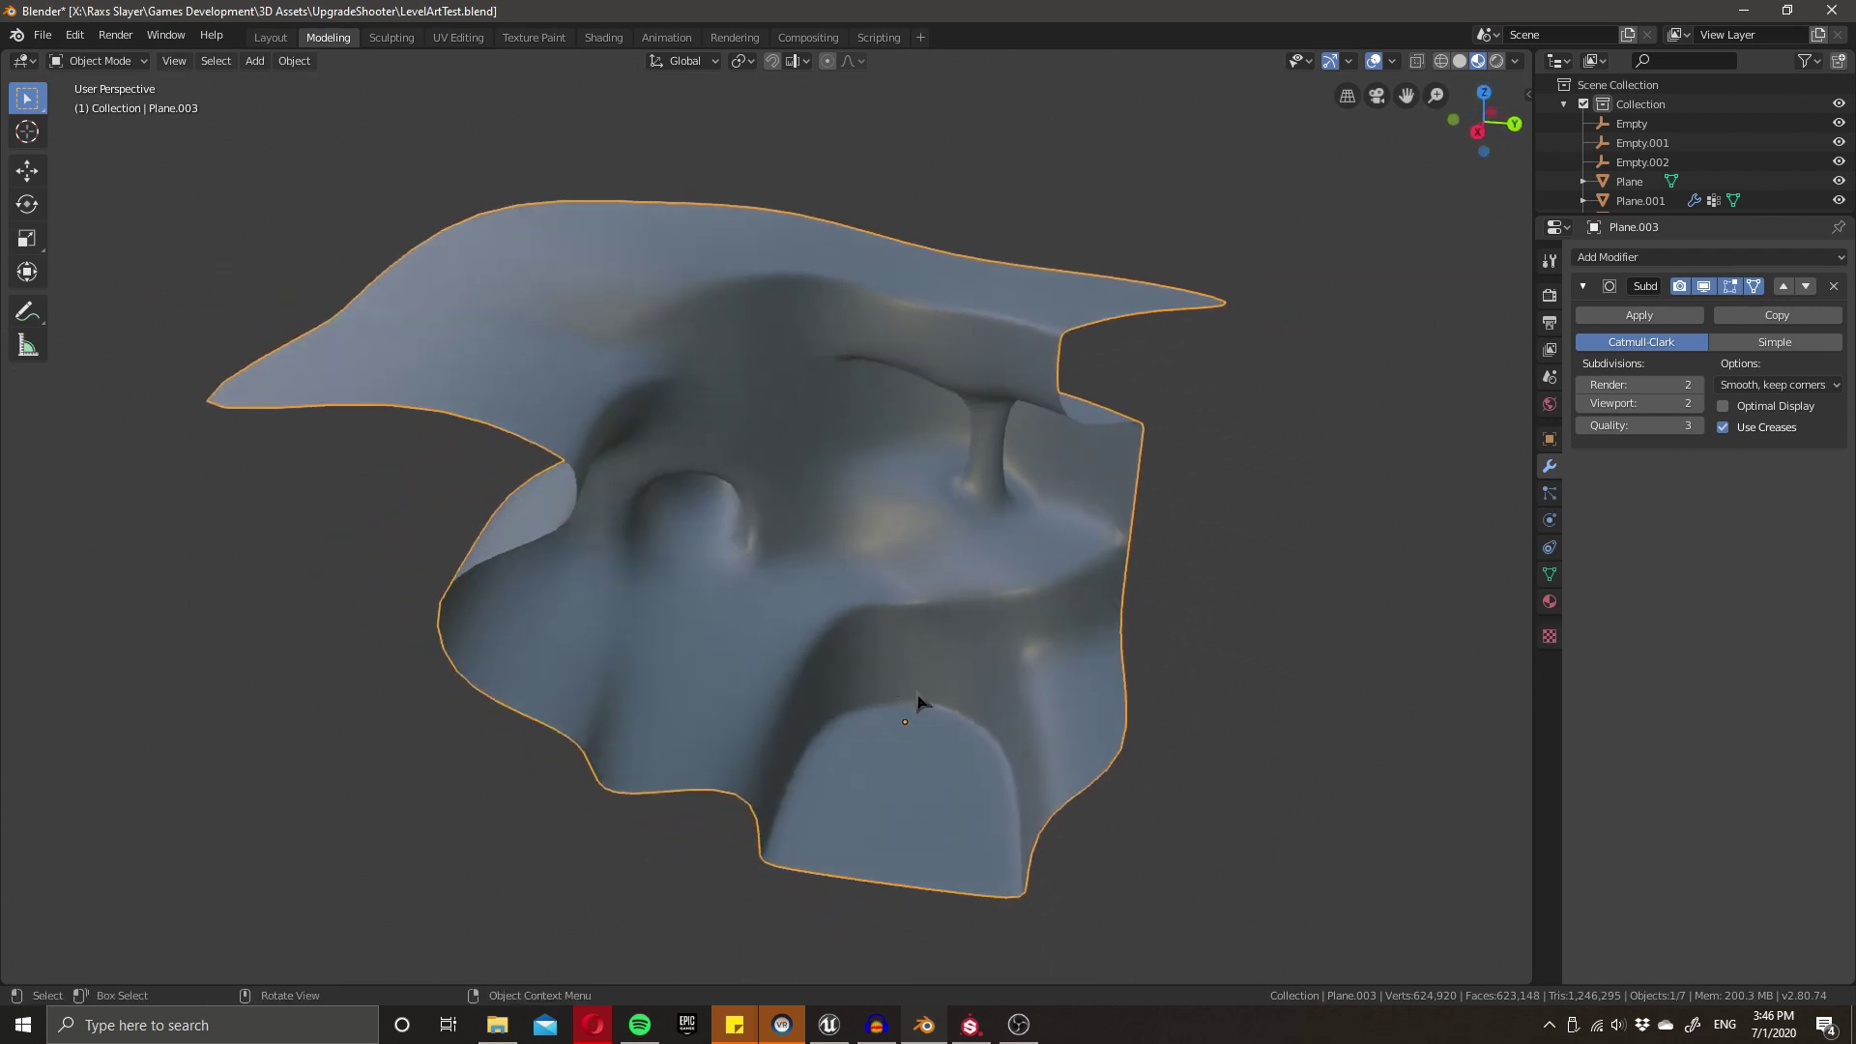
middle_drag(1033, 837, 952, 764)
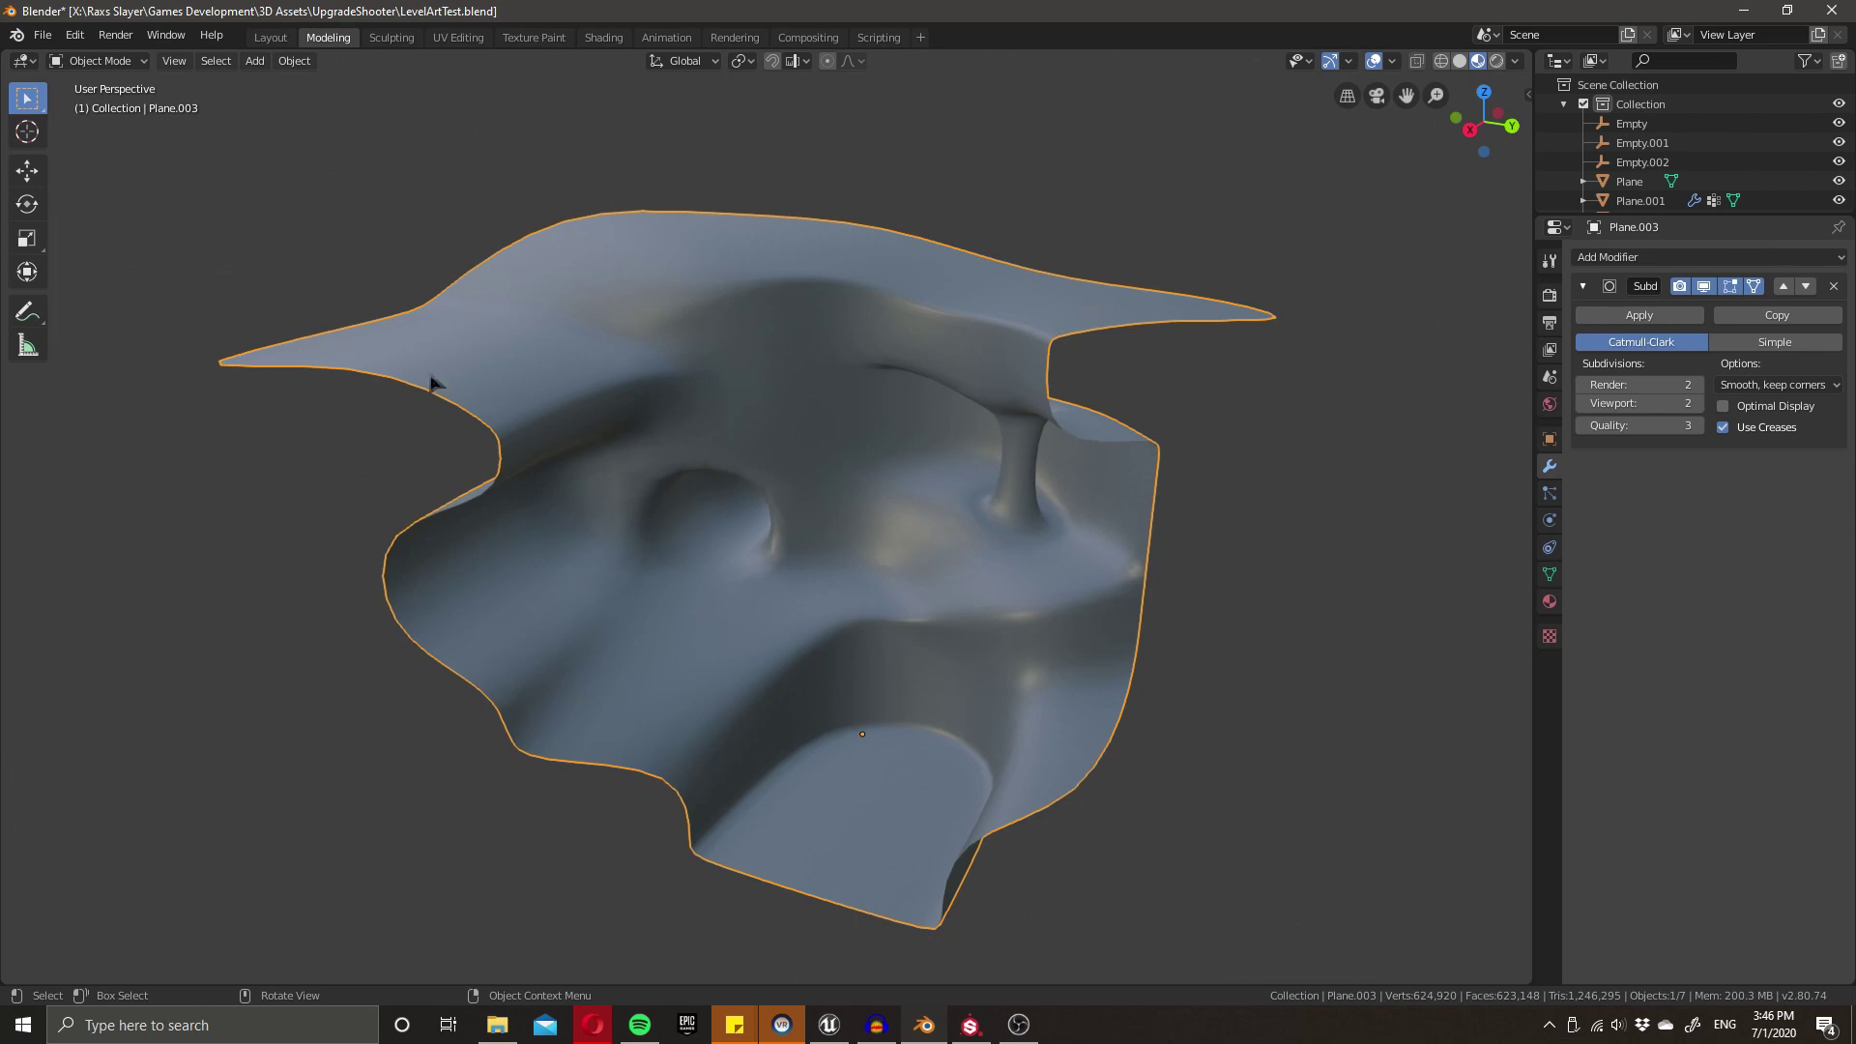
middle_drag(684, 753, 718, 739)
scroll(659, 696, up, 1)
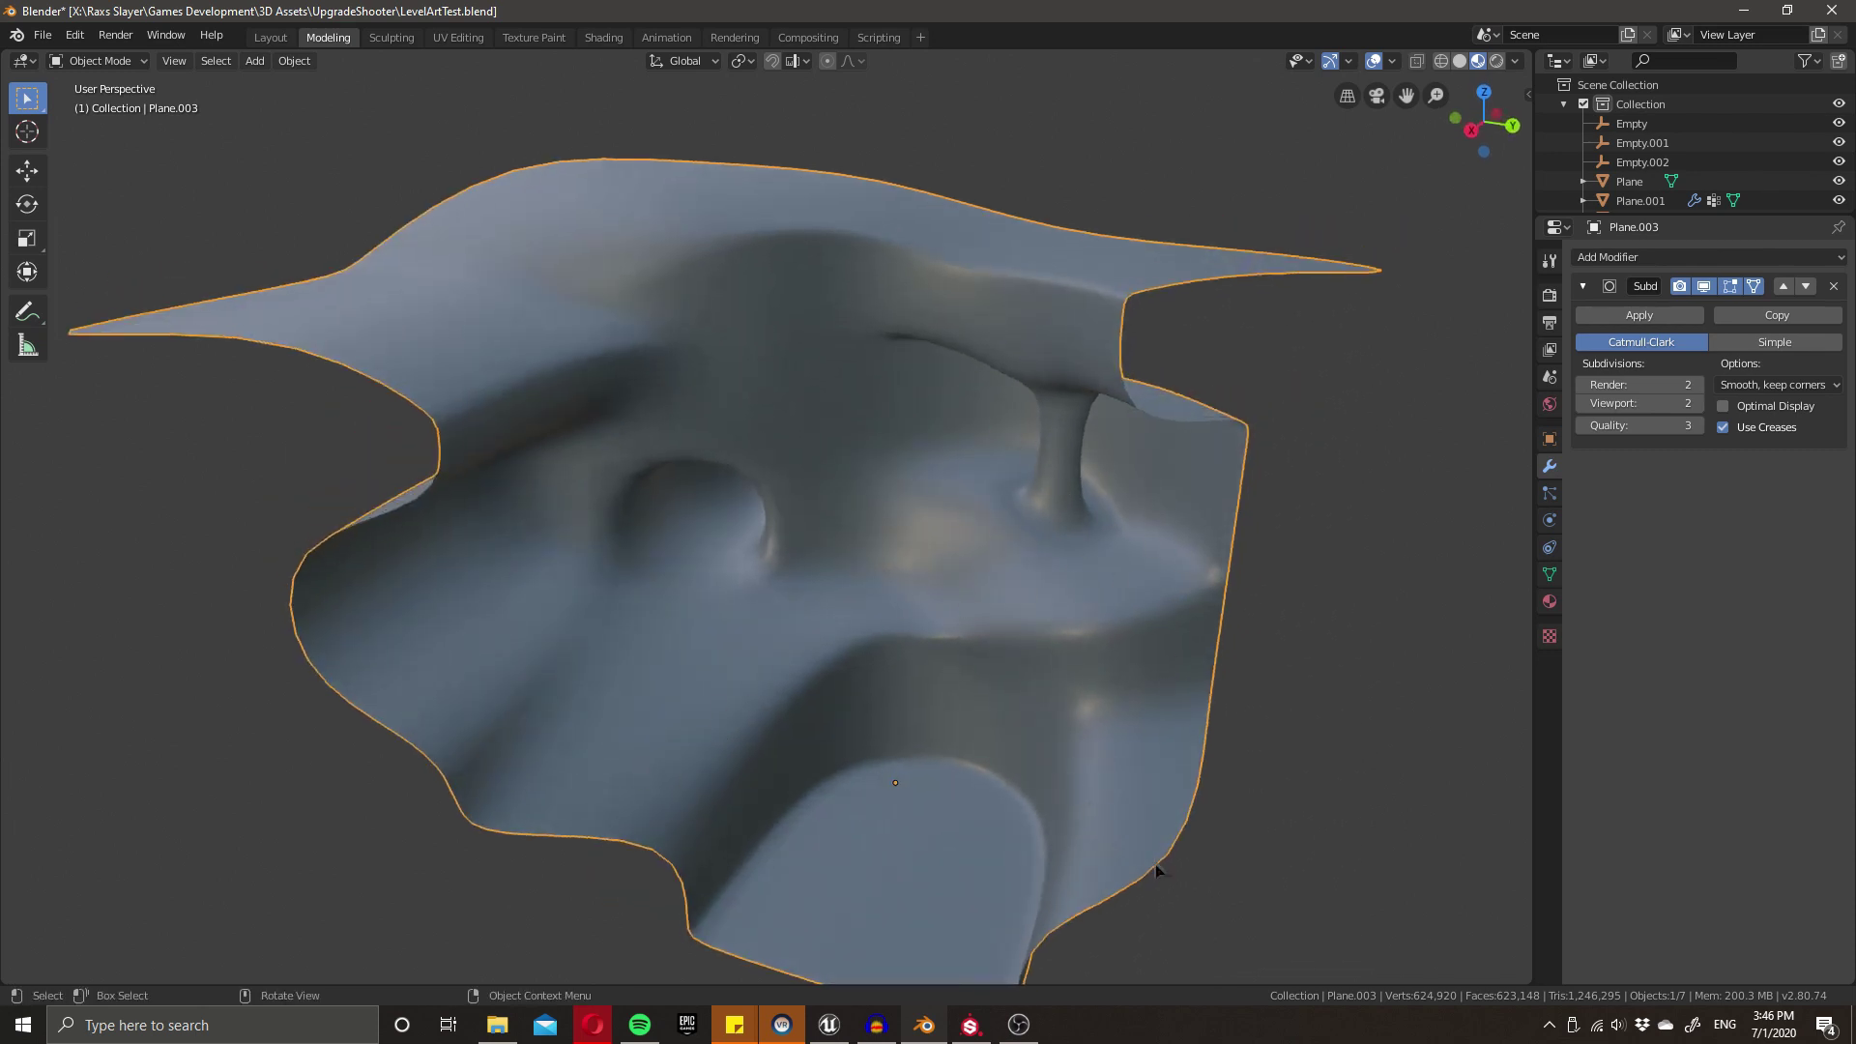
middle_drag(1157, 870, 957, 870)
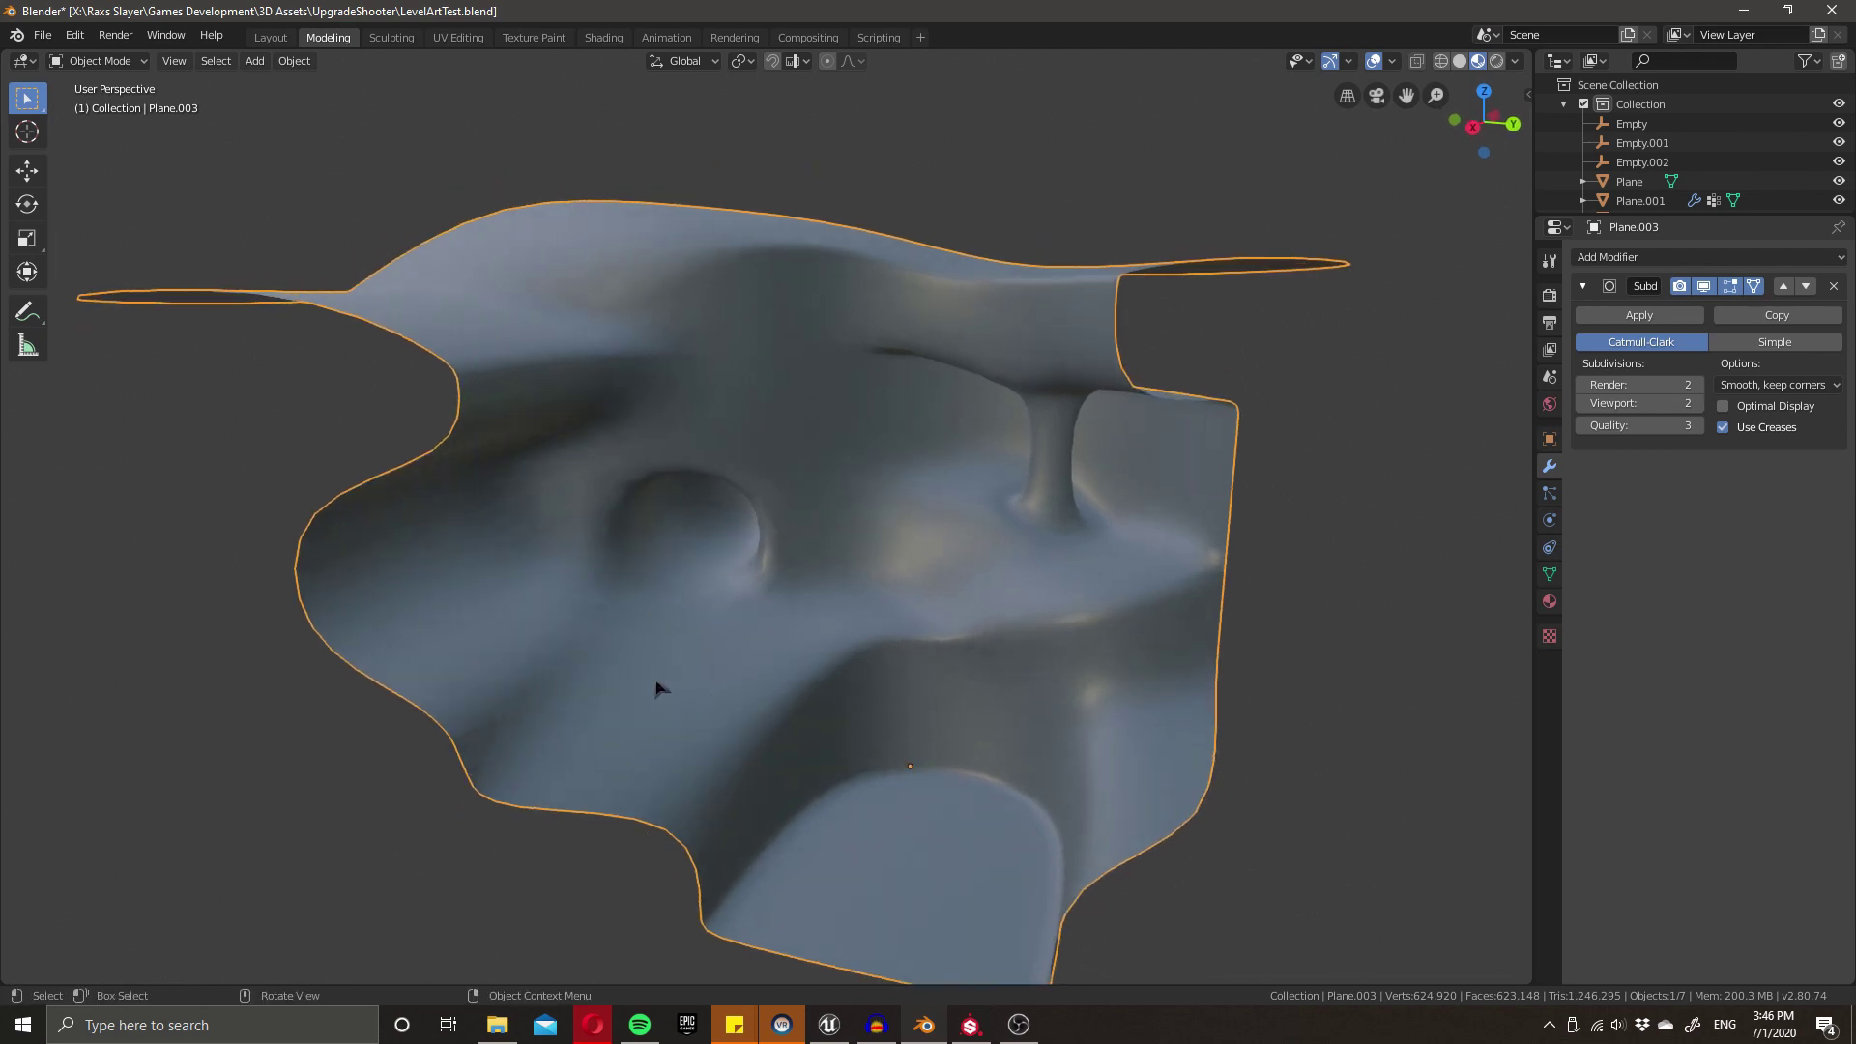
middle_drag(656, 688, 767, 672)
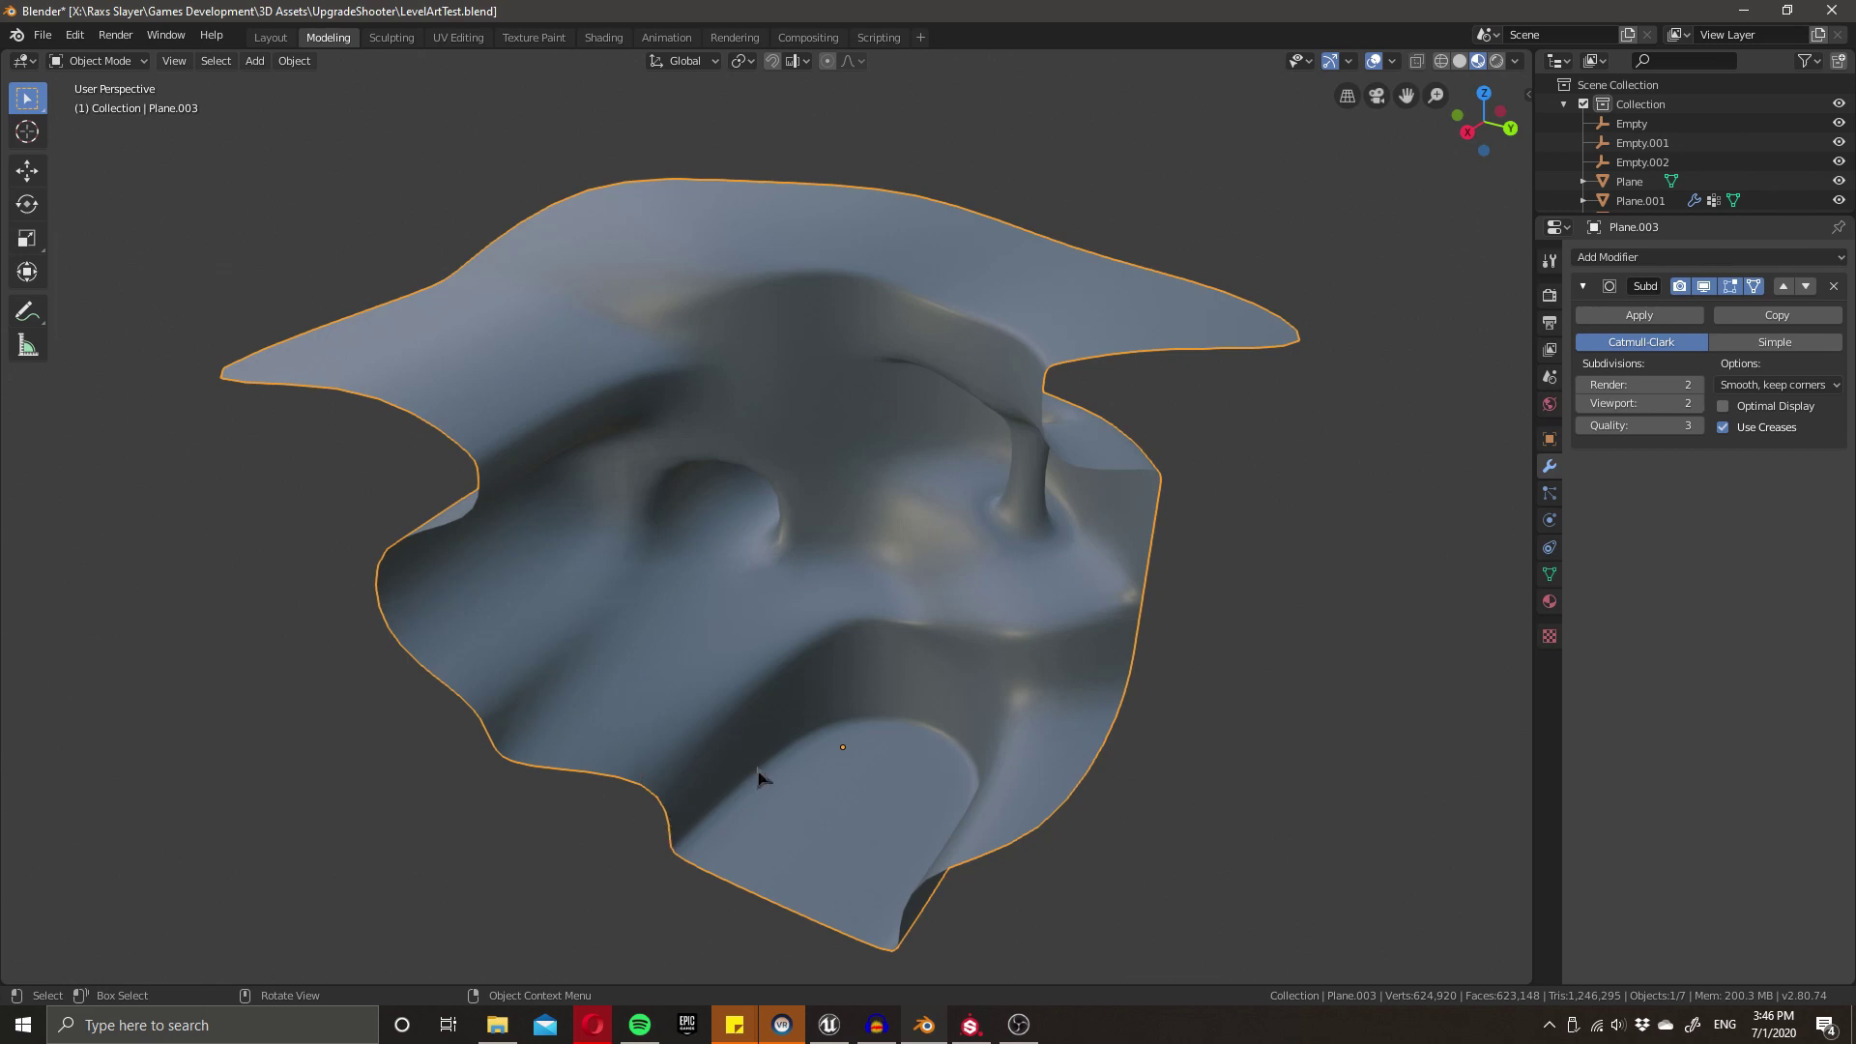
scroll(888, 544, up, 2)
middle_drag(870, 585, 799, 552)
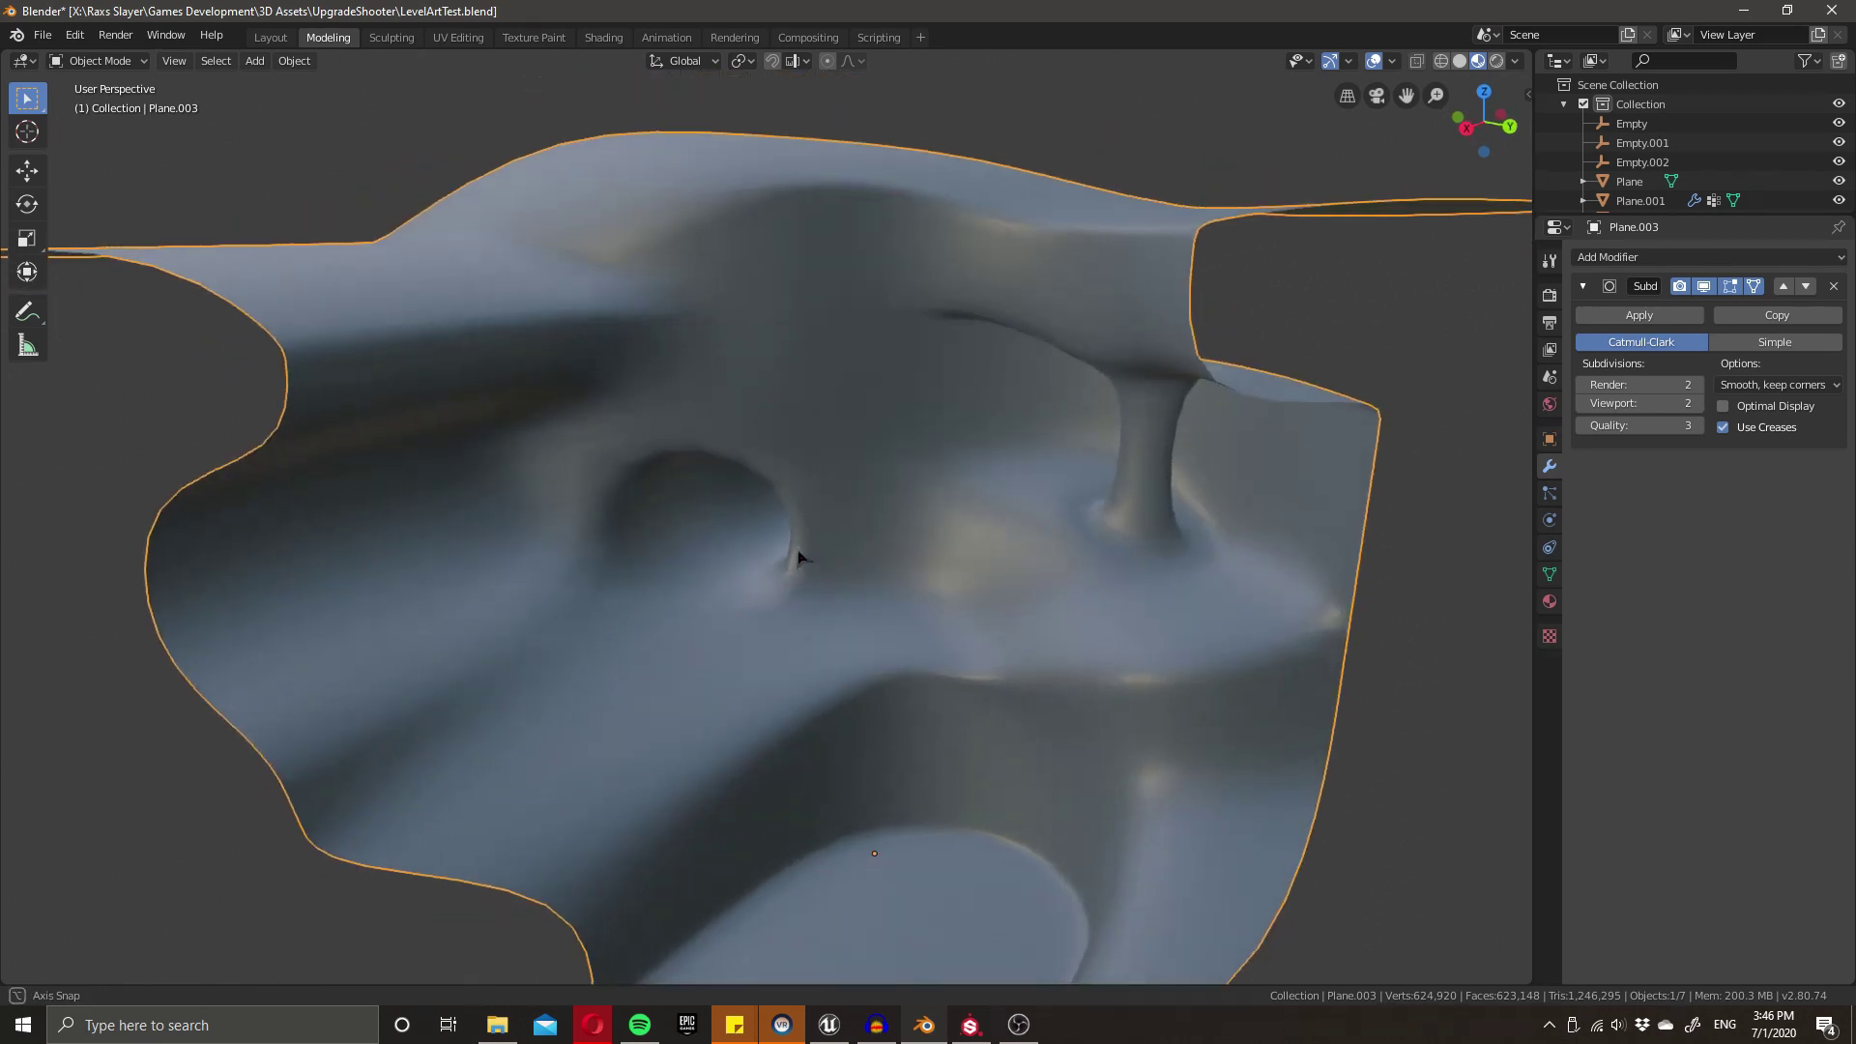
scroll(798, 550, down, 1)
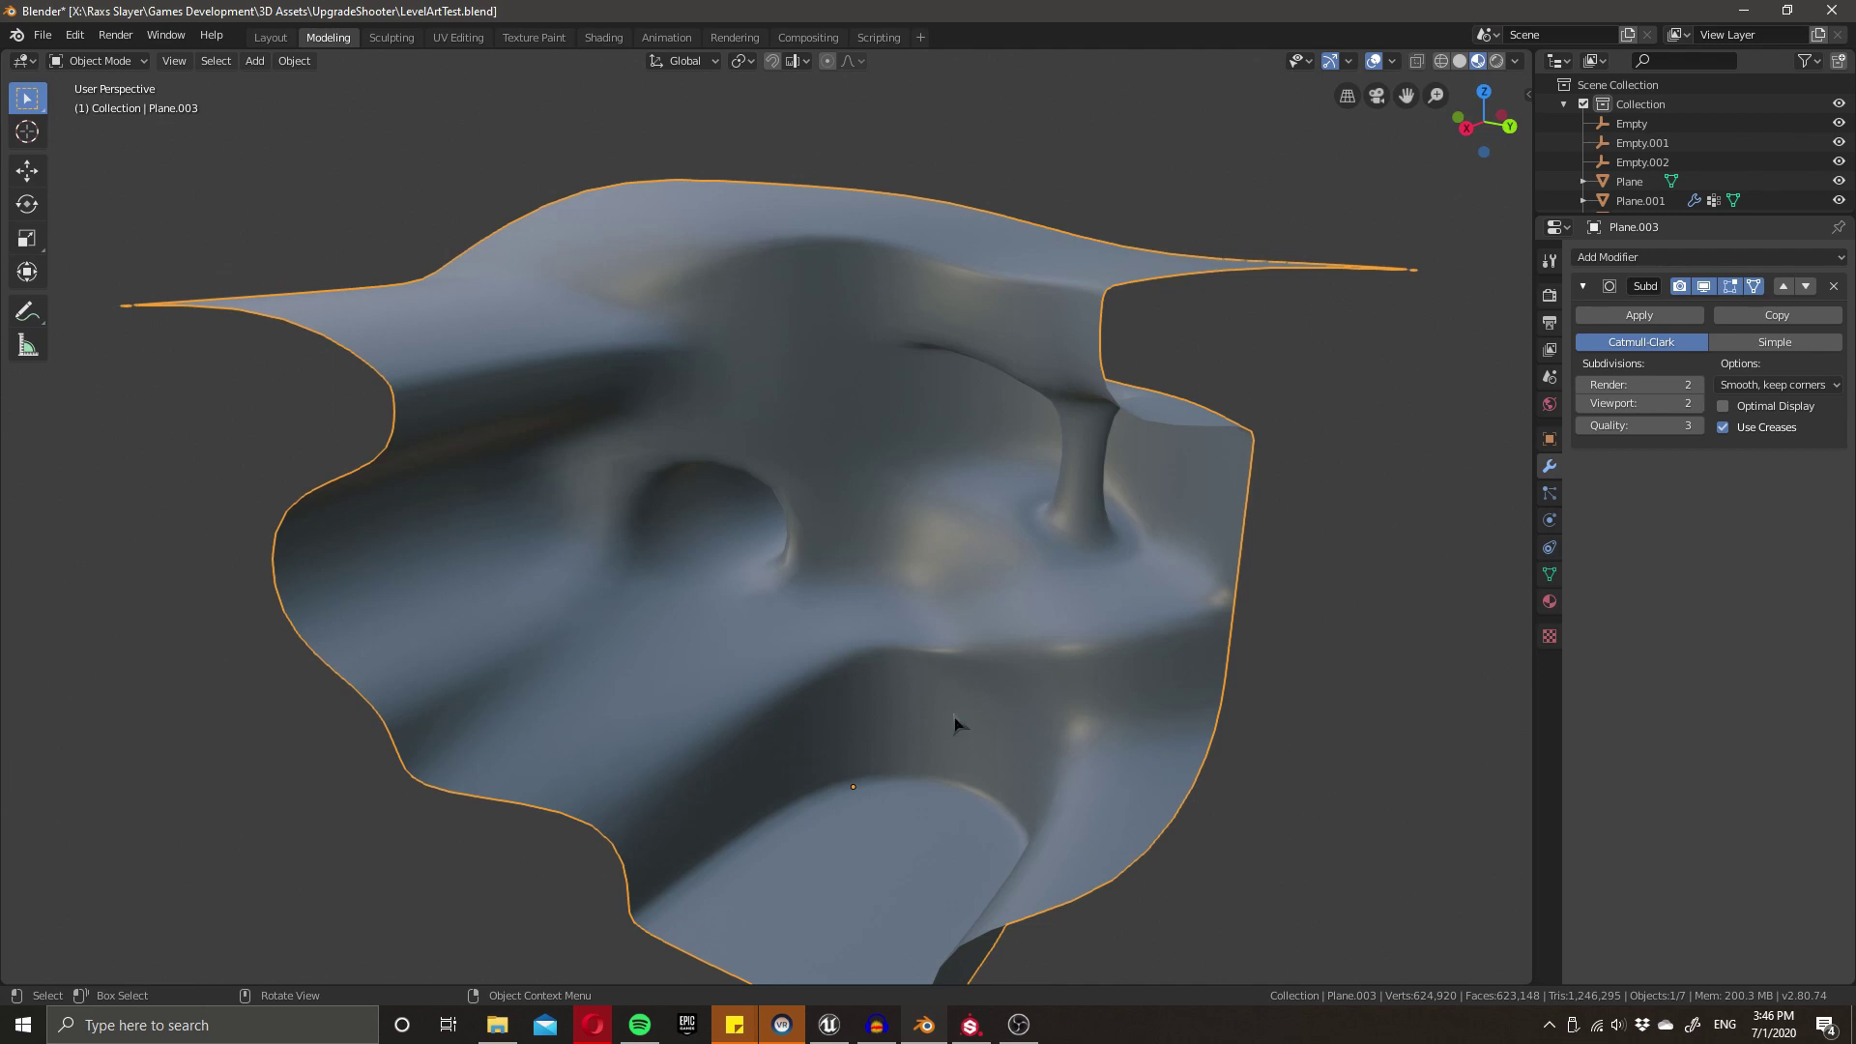
- Inspect the edge loops at the cave opening and around the pillar base in Edit Mode, and return to Object Mode
key(Tab)
alt+click(725, 549)
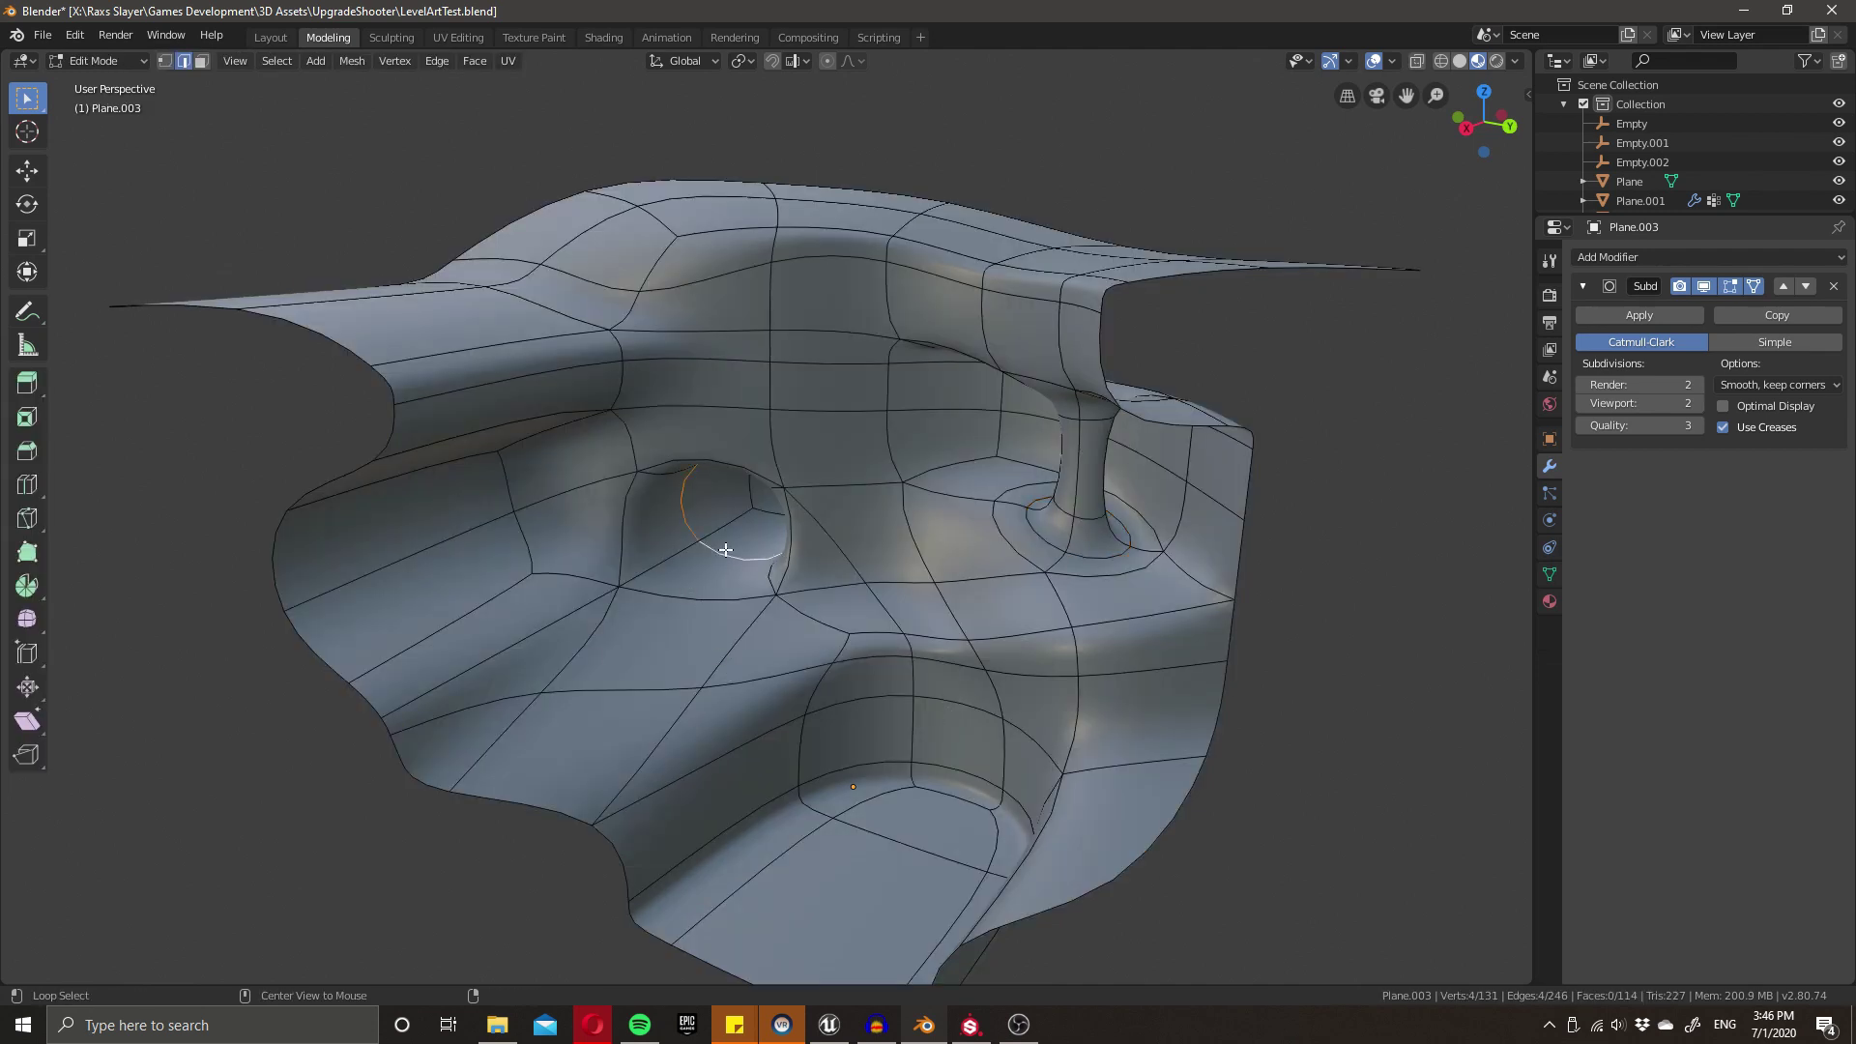
middle_drag(725, 549, 722, 620)
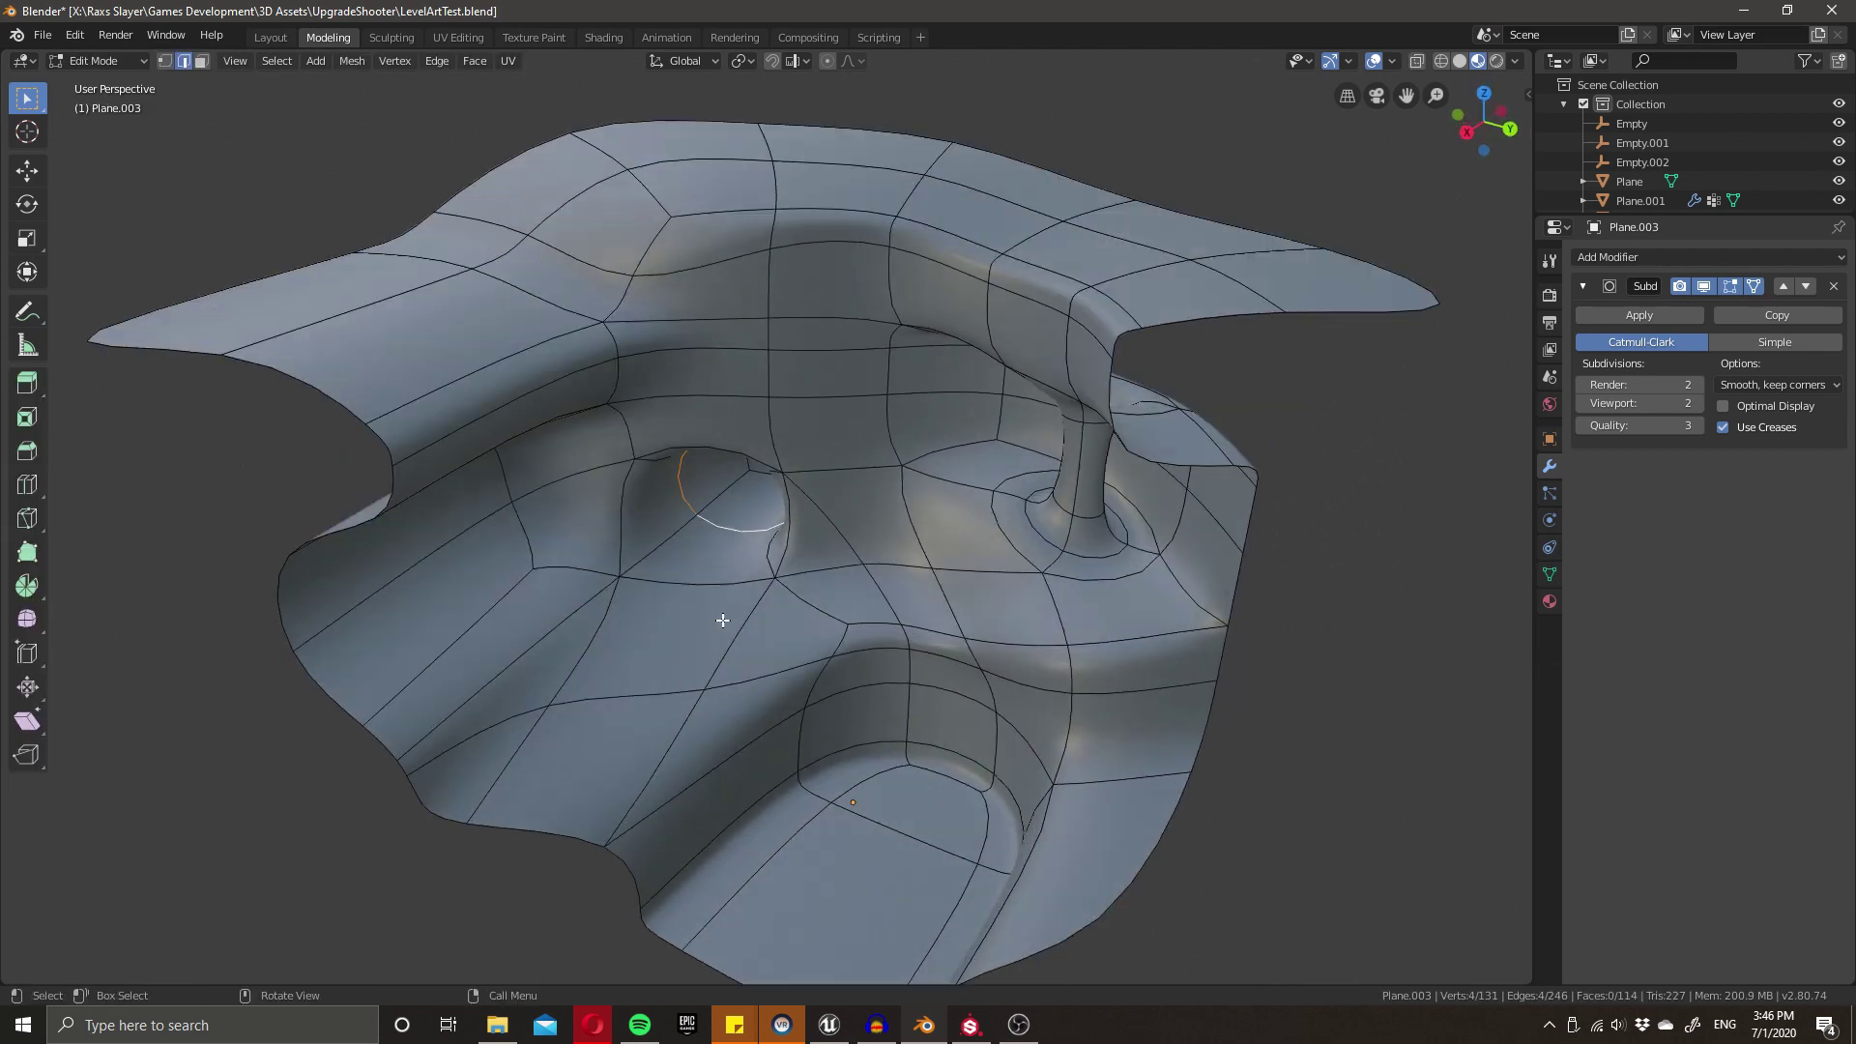
alt+click(1026, 546)
middle_drag(1027, 546, 957, 754)
key(Tab)
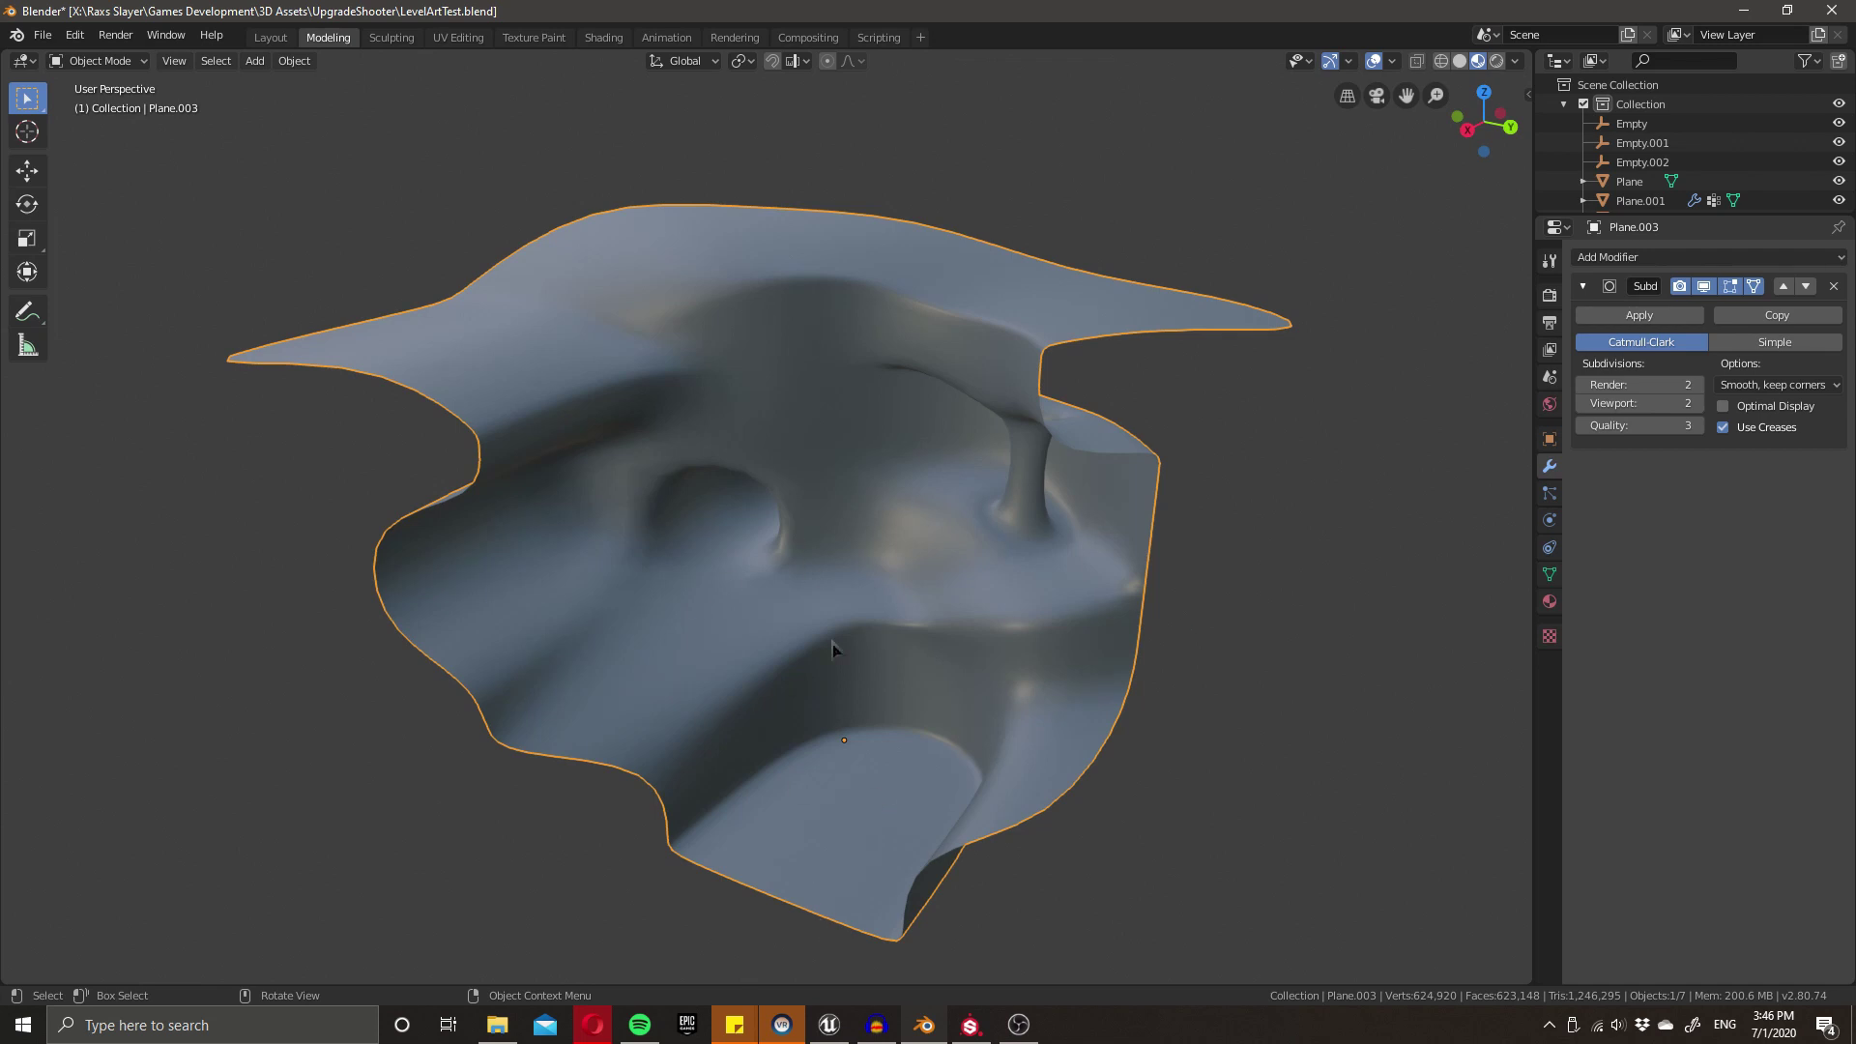
- Set the terrain's Subdivision Surface viewport level to 4 and collapse the modifier's settings
middle_drag(833, 648, 812, 575)
middle_drag(1020, 638, 1111, 628)
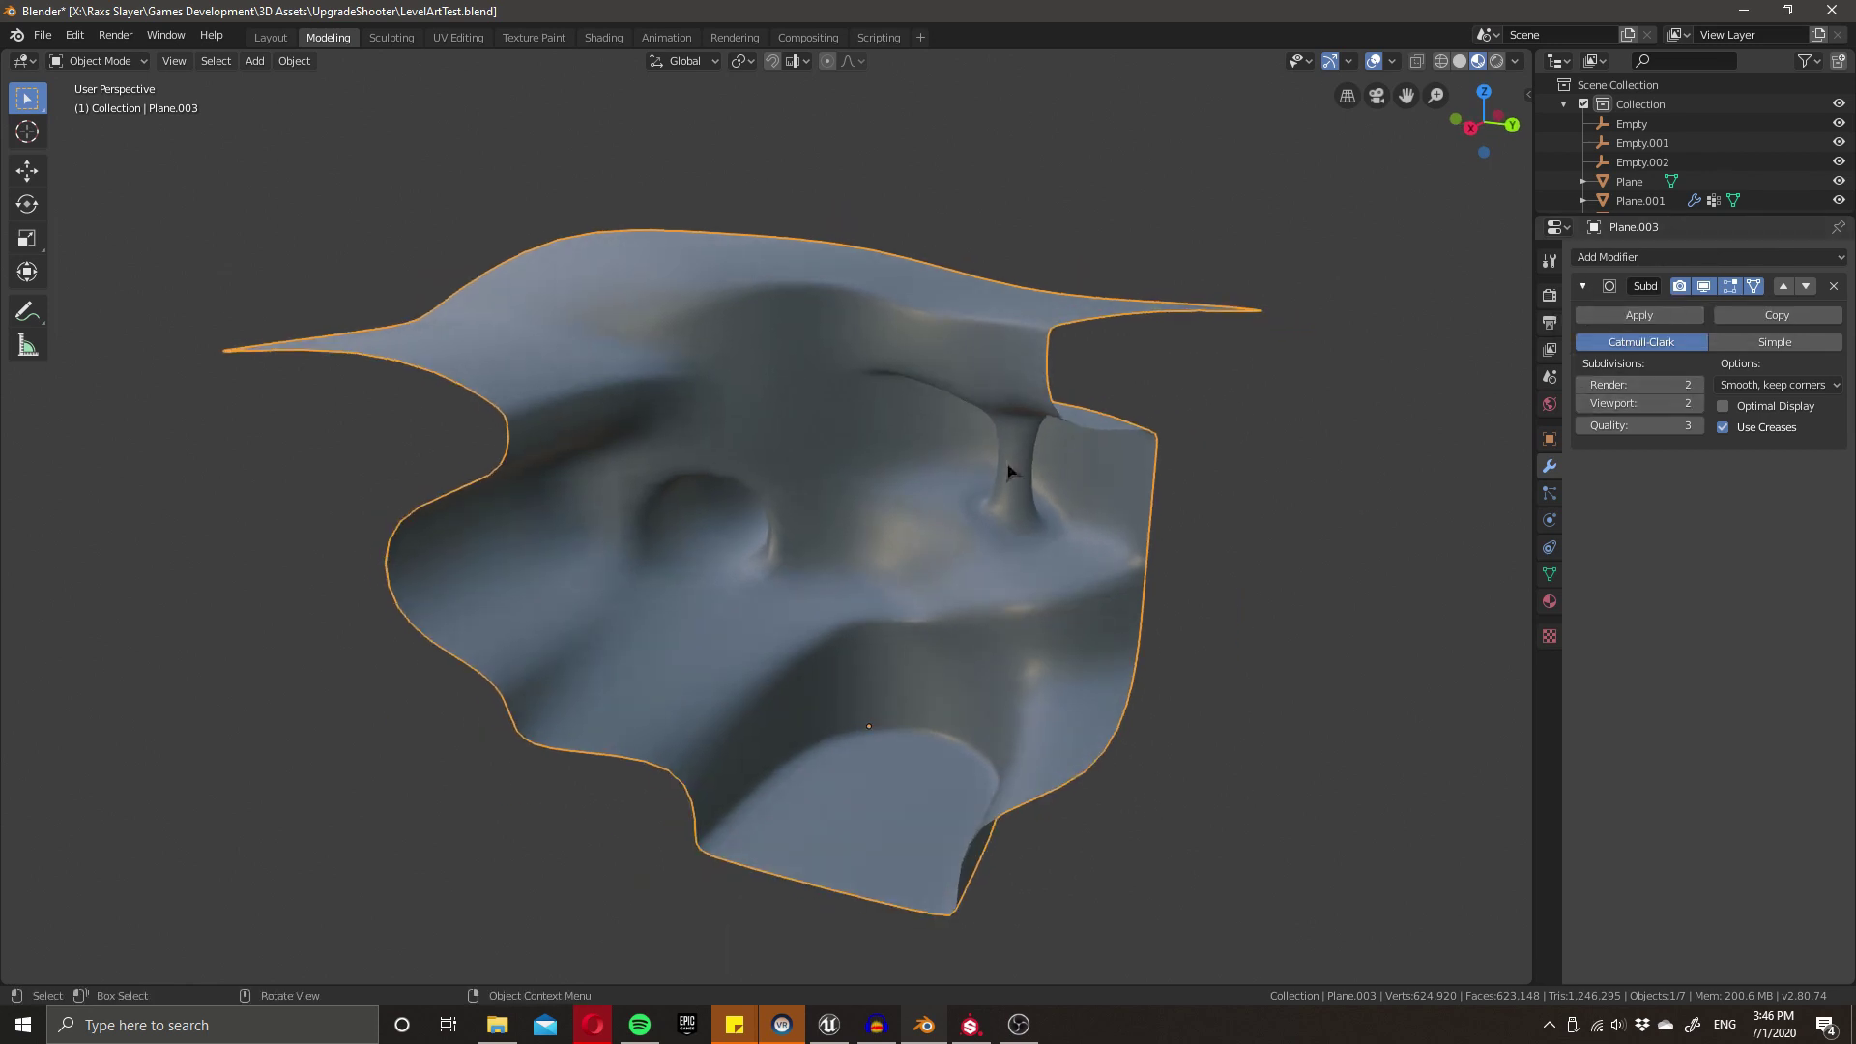
middle_drag(727, 544, 682, 559)
key(ctrl+4)
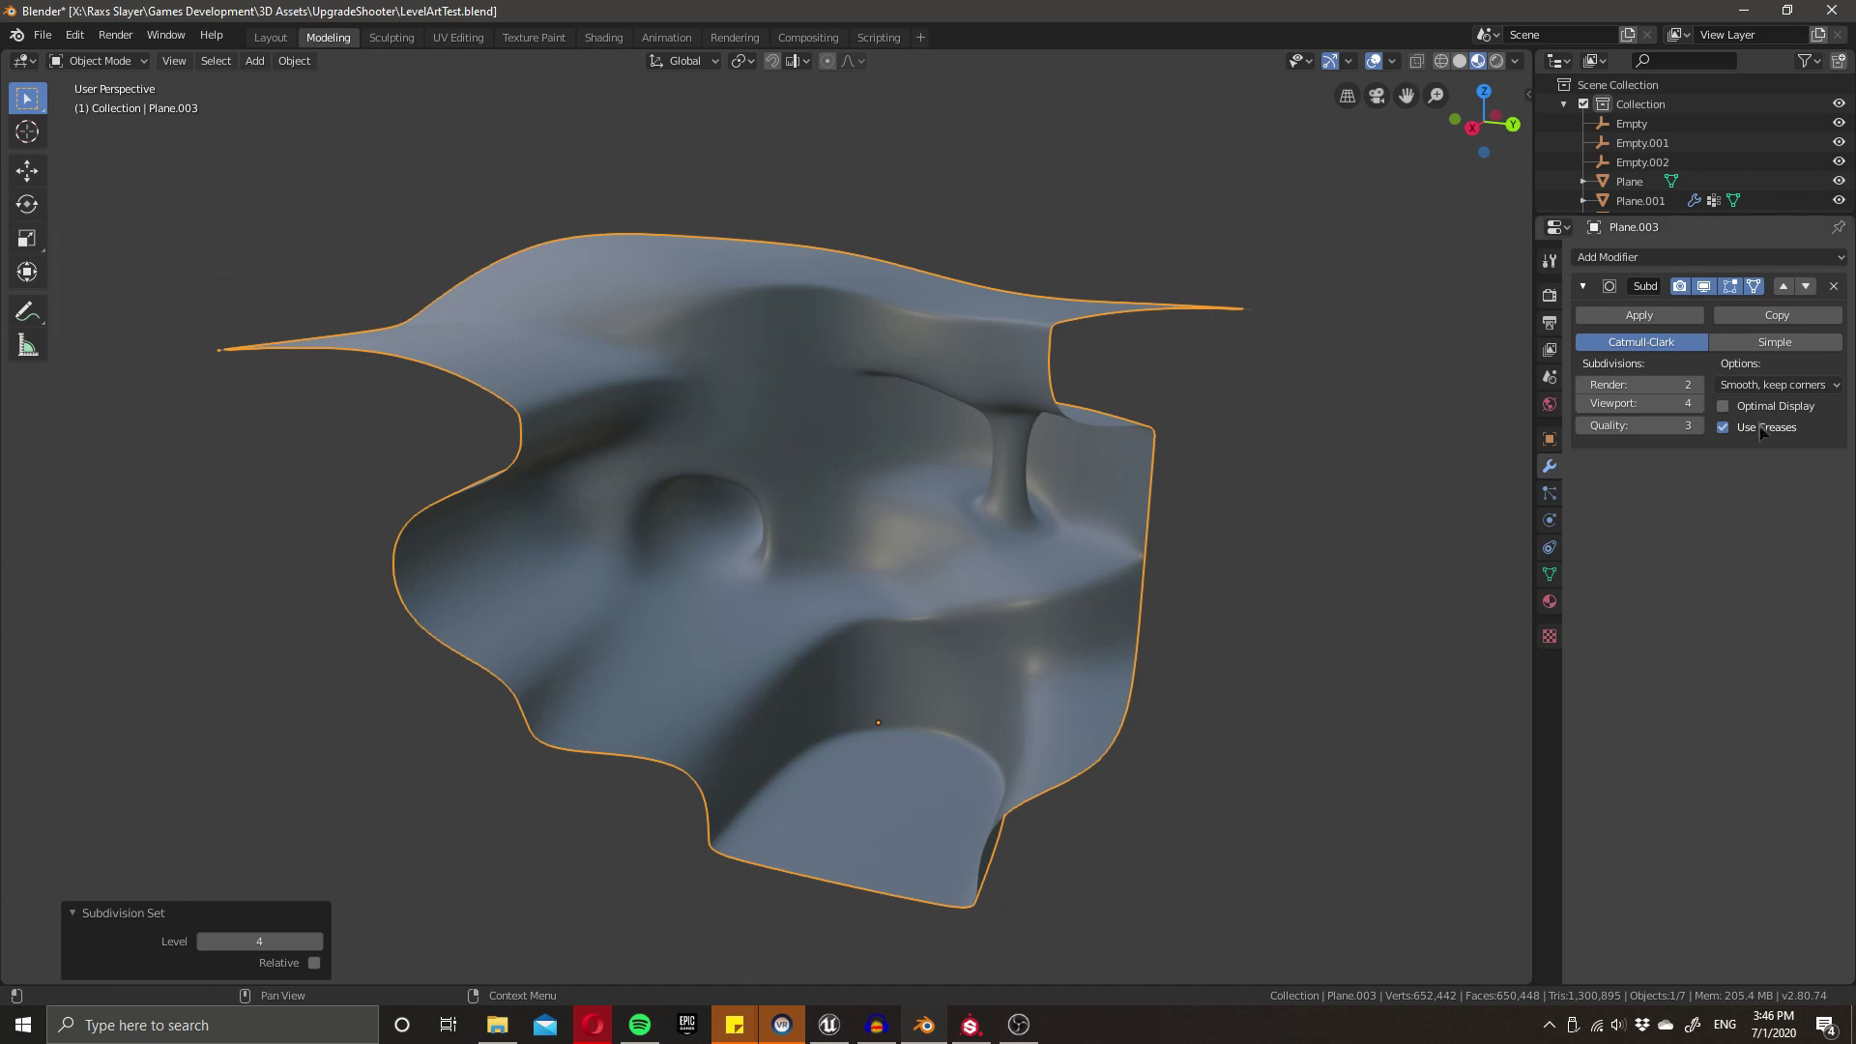
click(1585, 288)
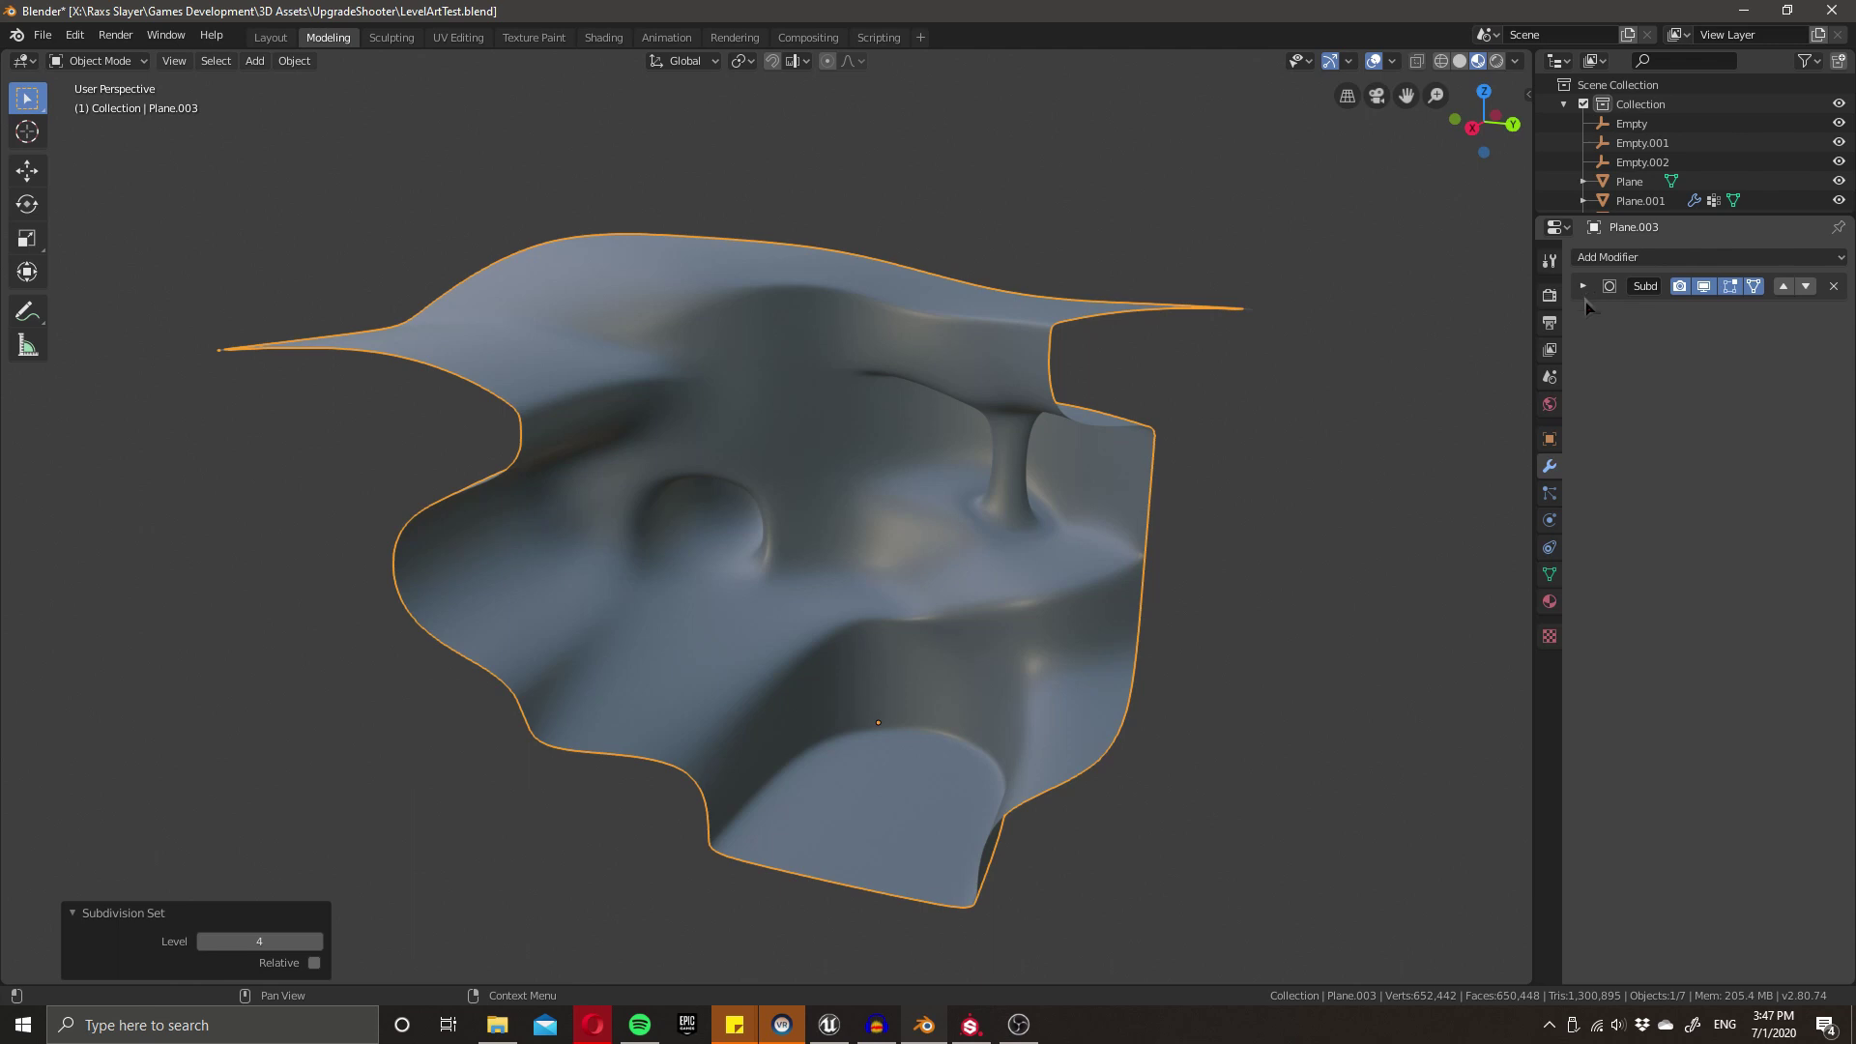
- Add a Displace modifier to the terrain with midlevel 0 and strength -0.13
click(1627, 260)
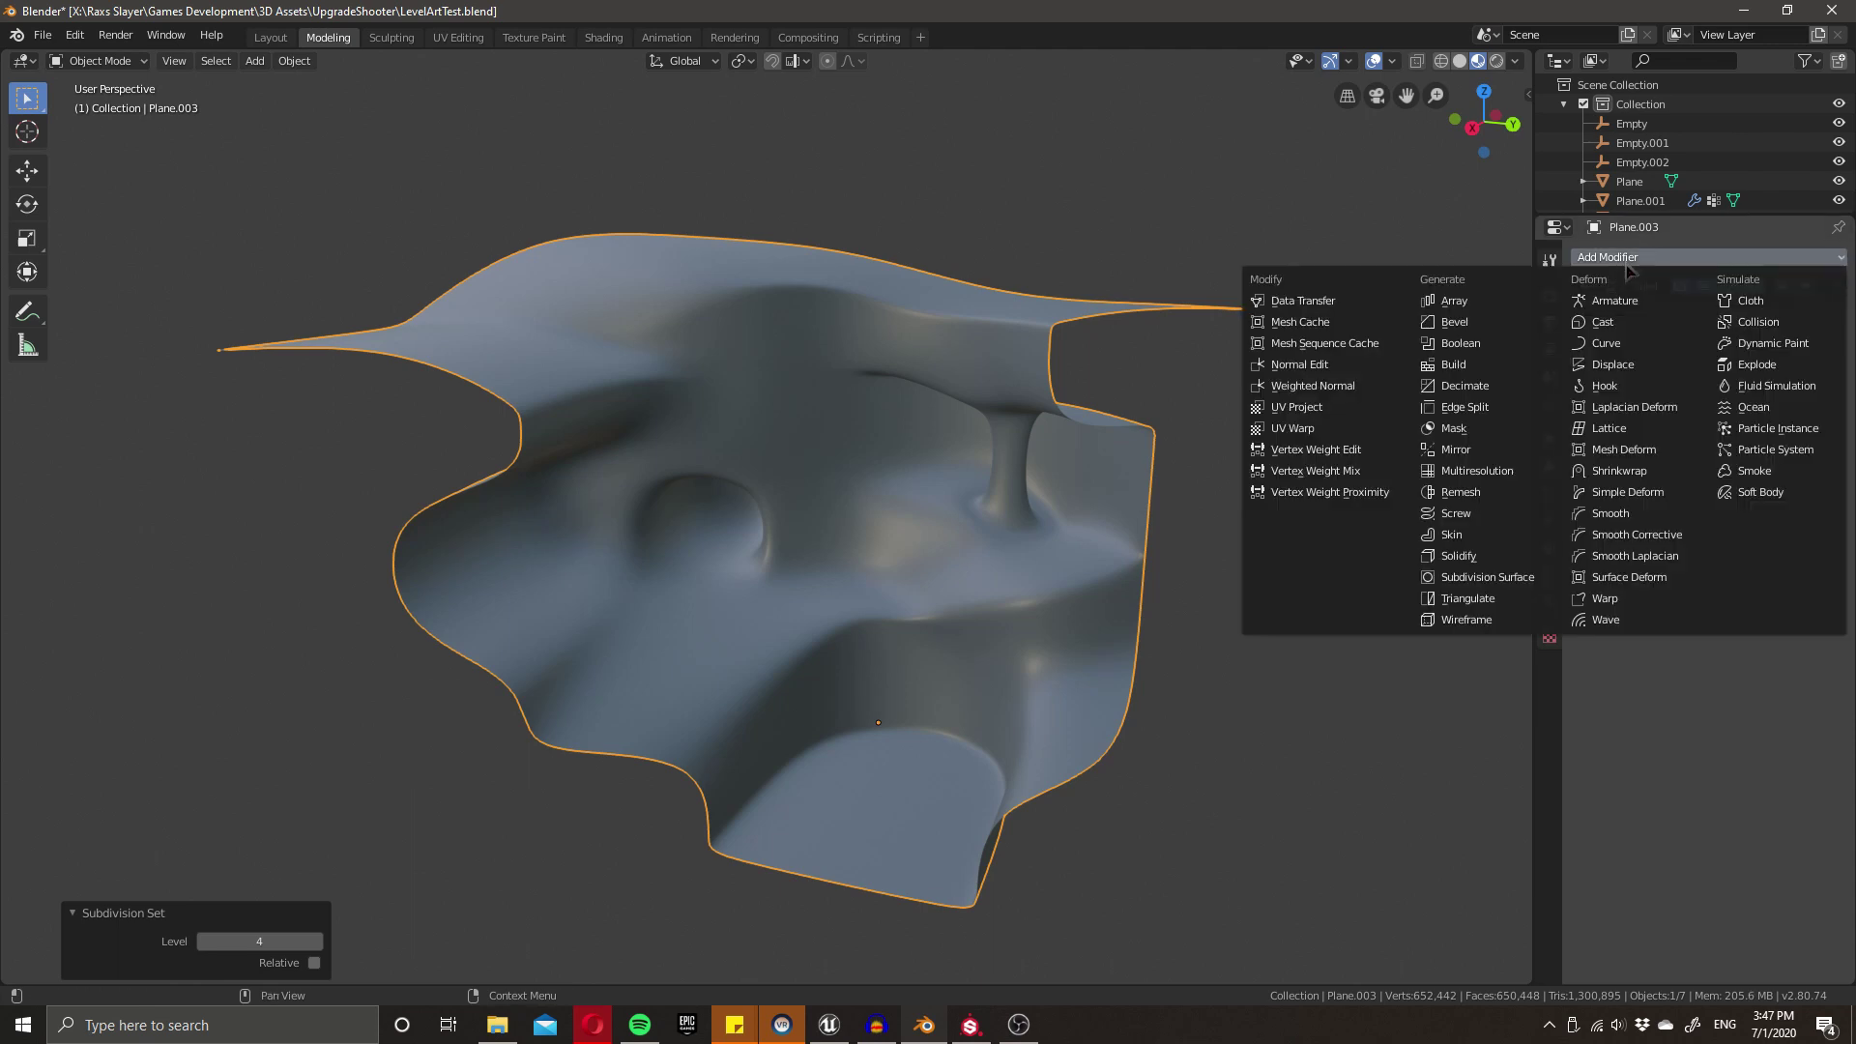
click(1614, 365)
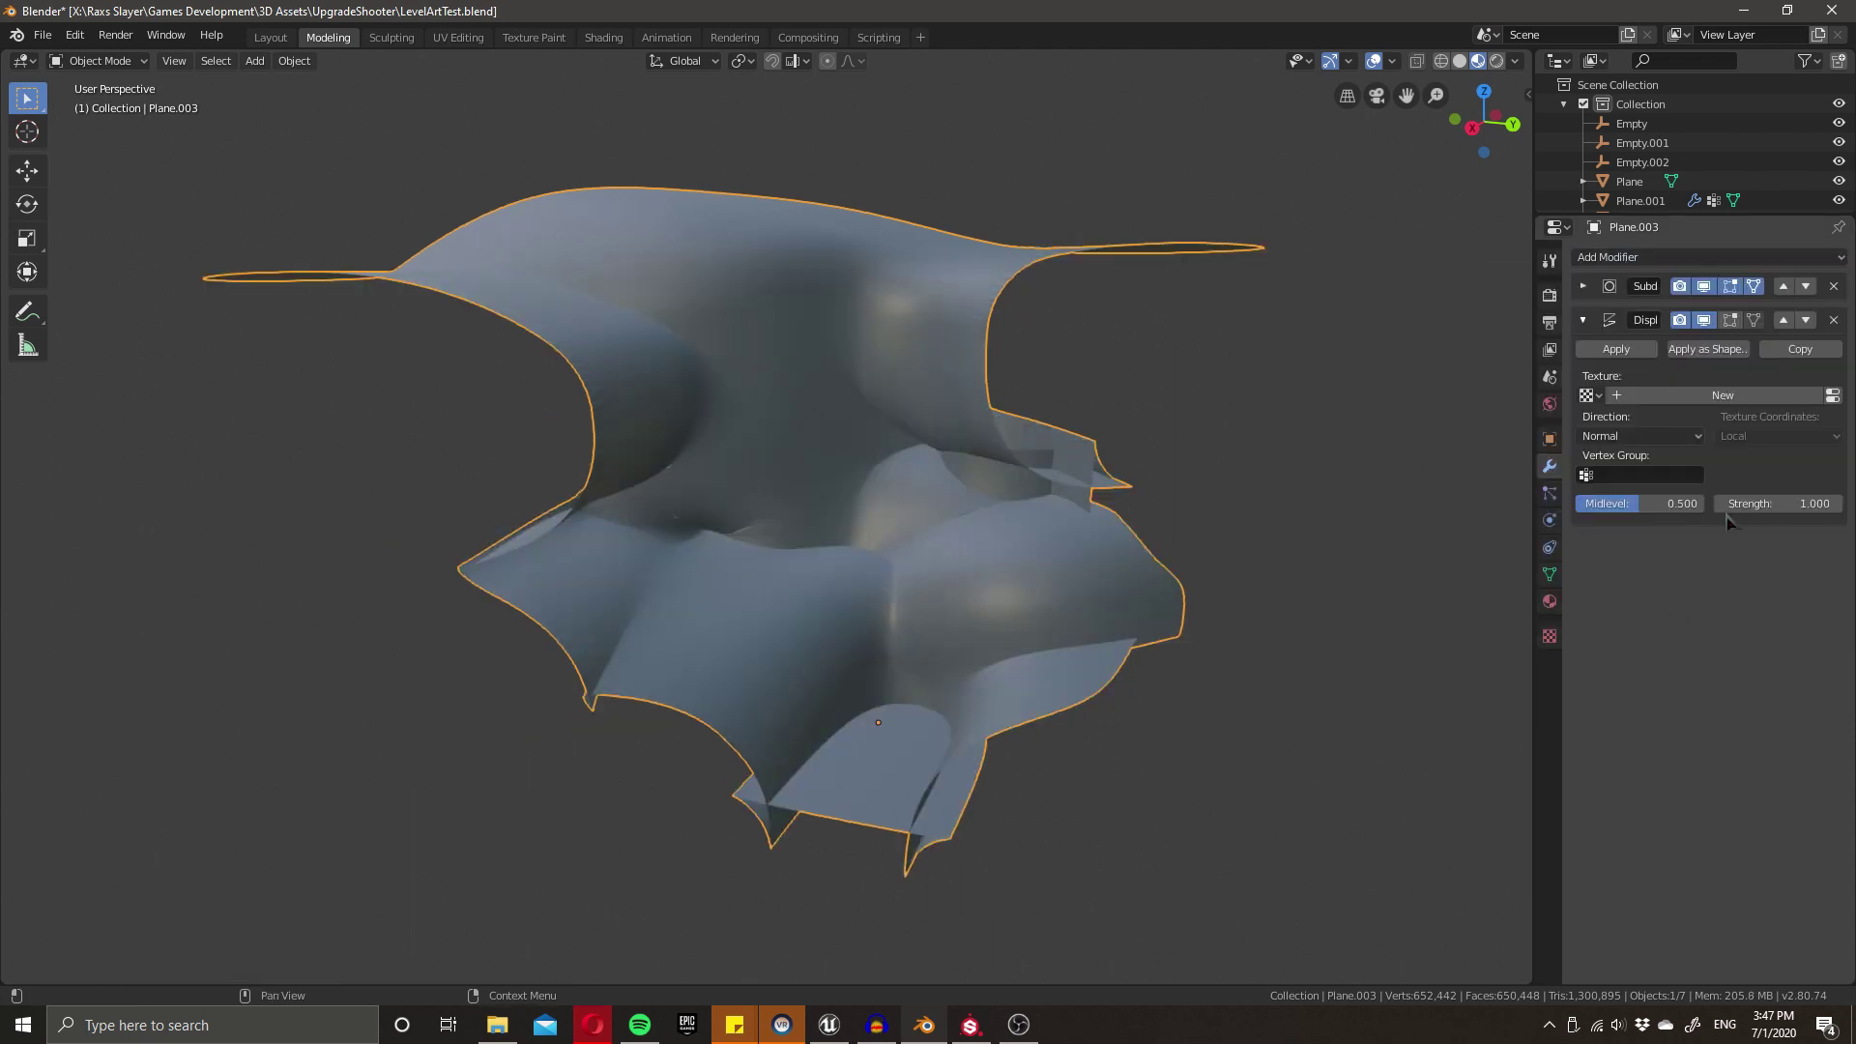
click(1641, 506)
key(Return)
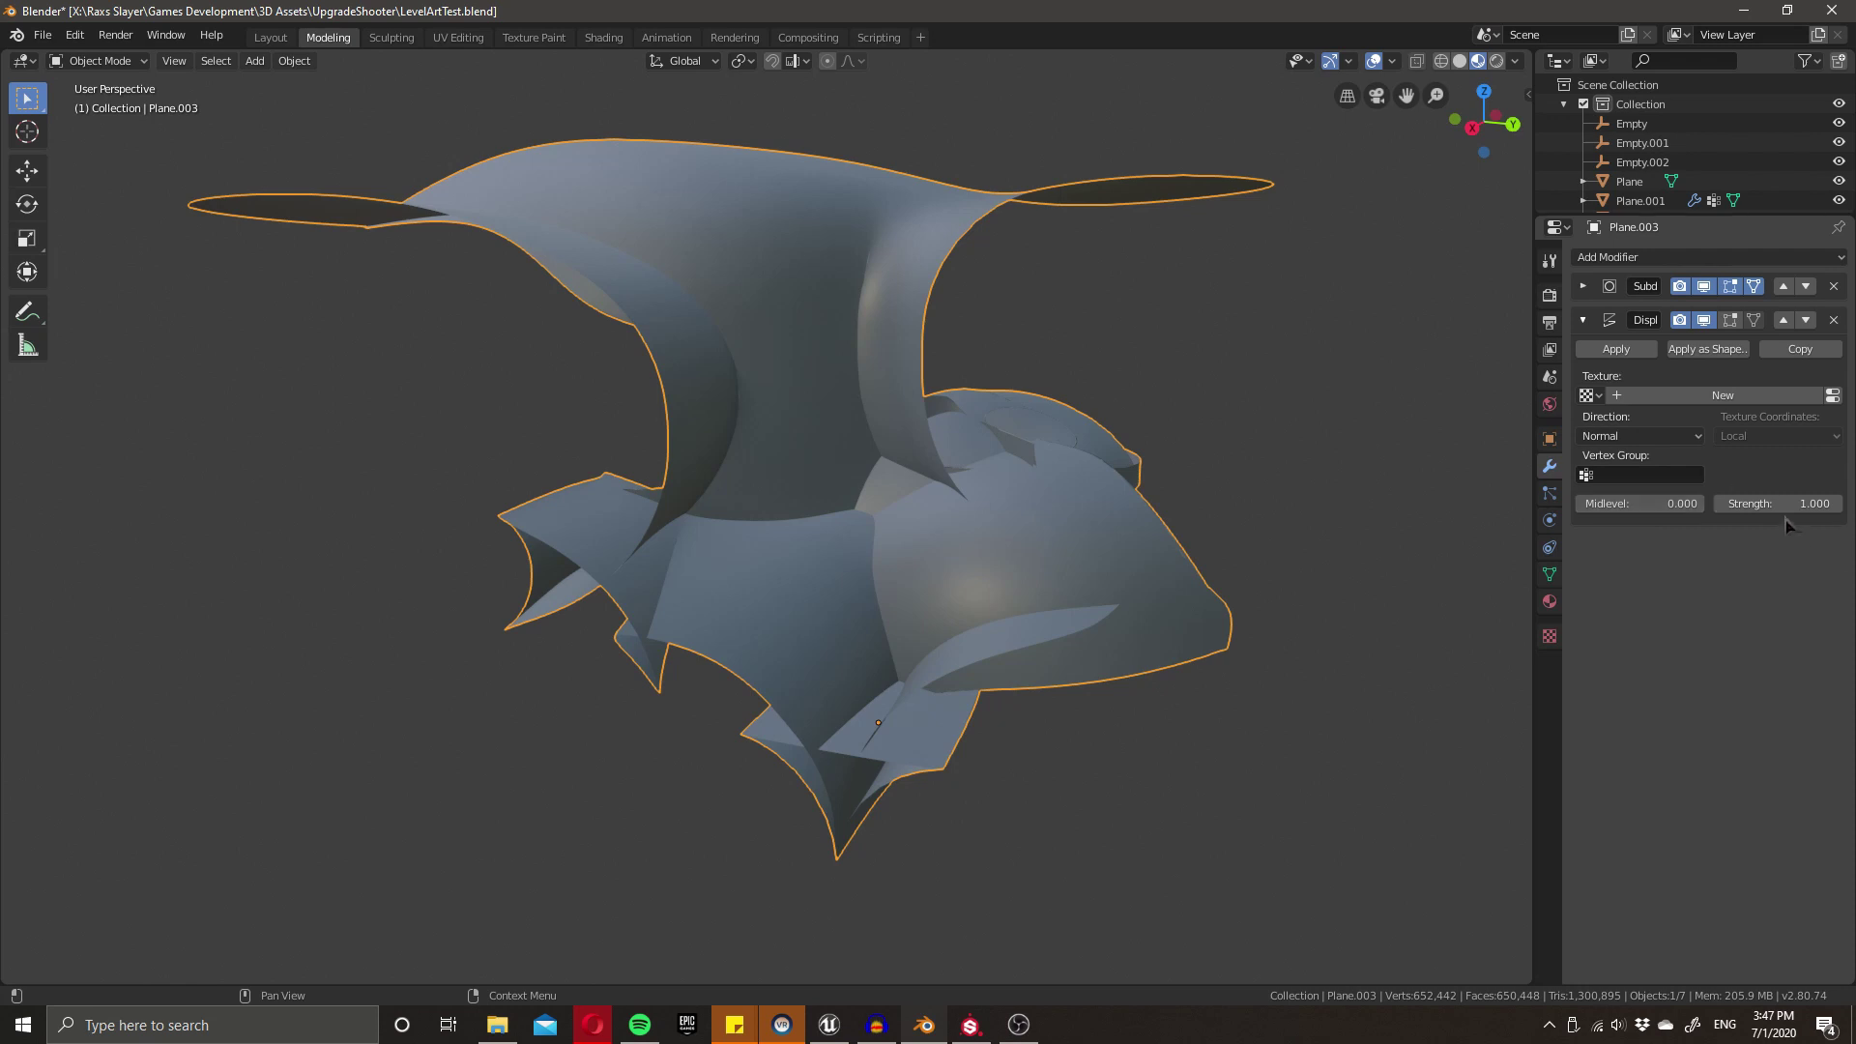
drag(1803, 495, 1701, 503)
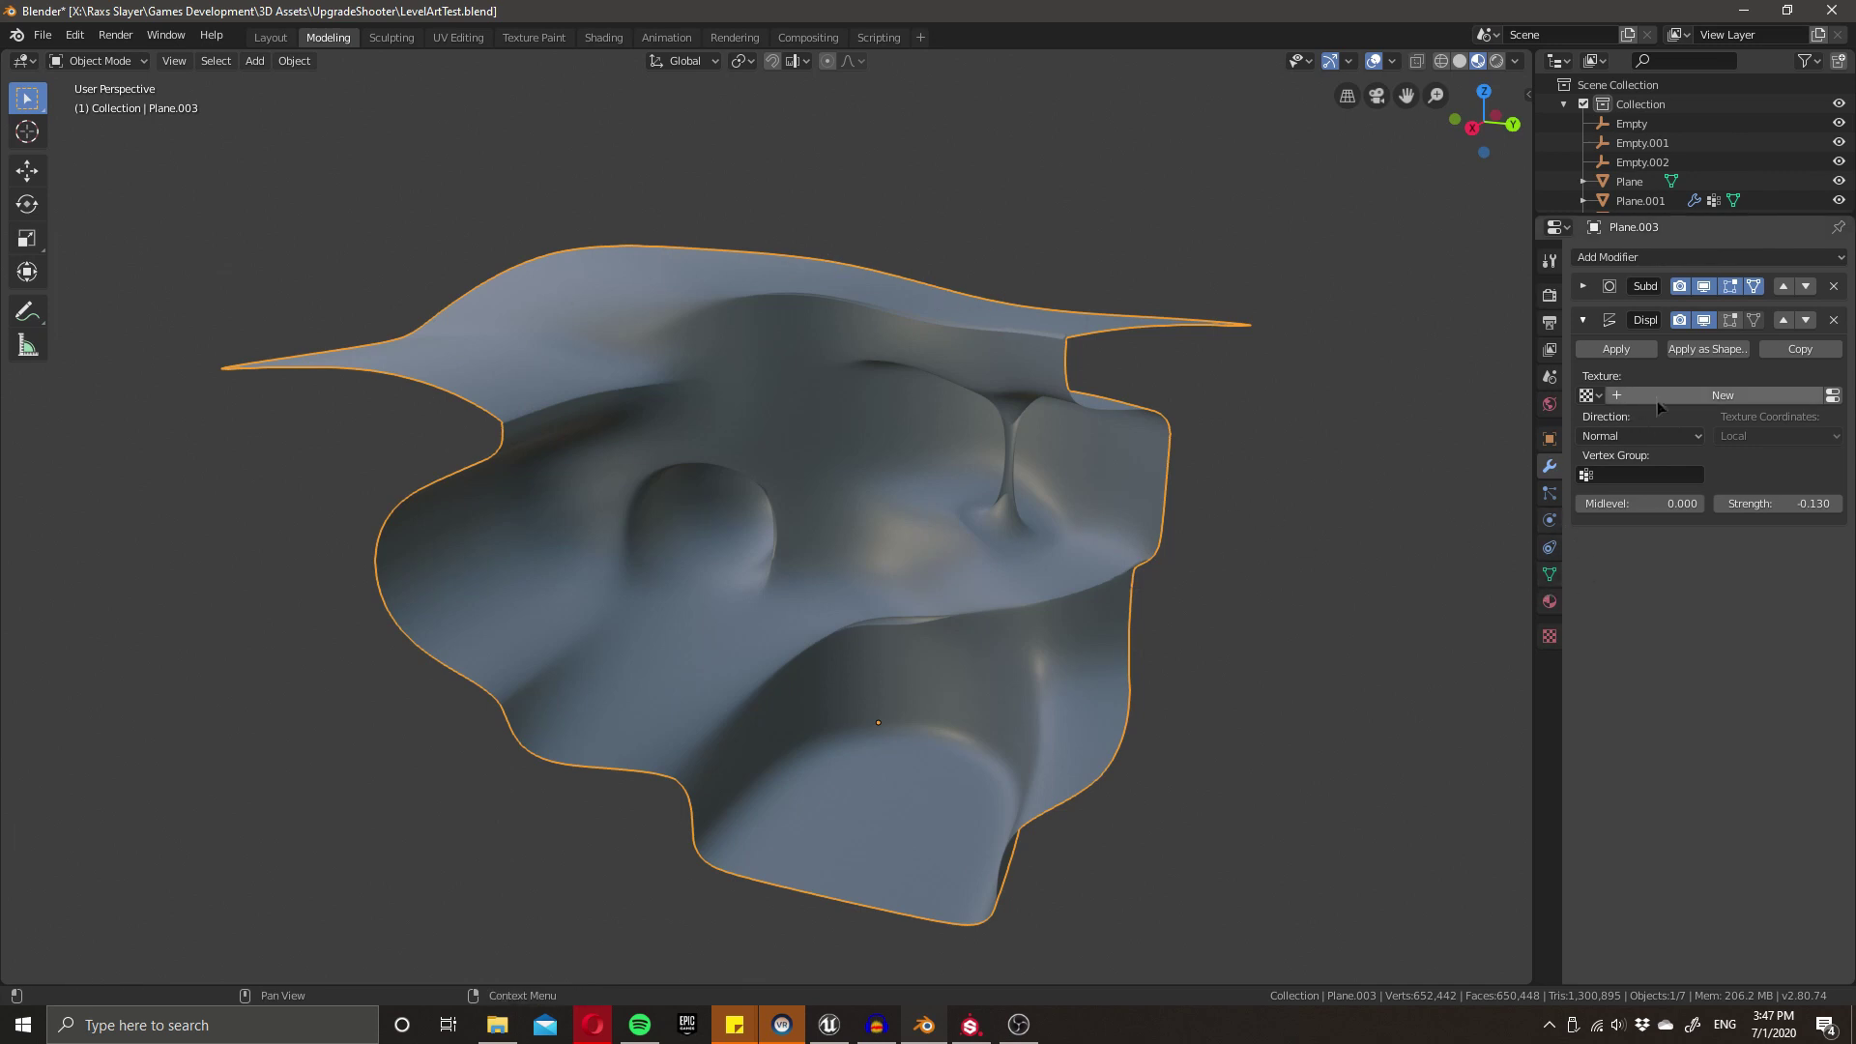
- Create a new texture named Outlands for the Displace modifier and open its texture settings
click(1691, 395)
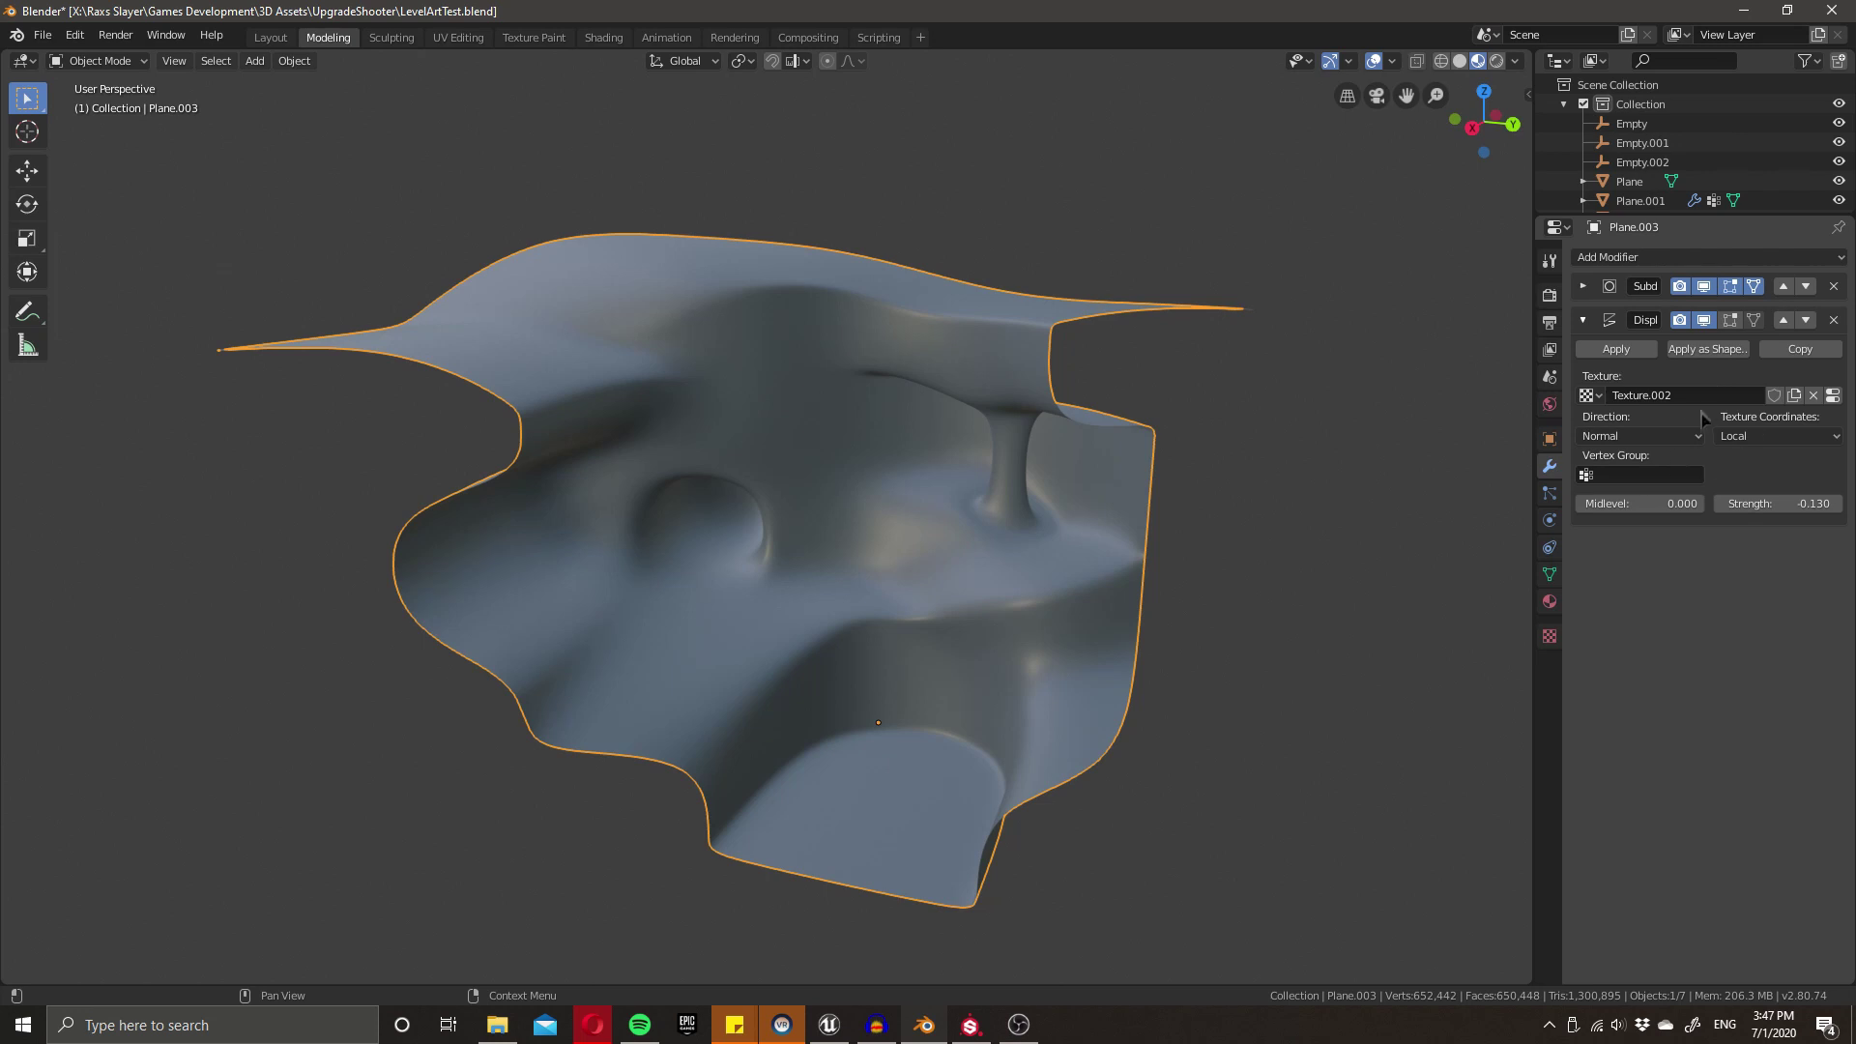
text(Outlands)
key(Return)
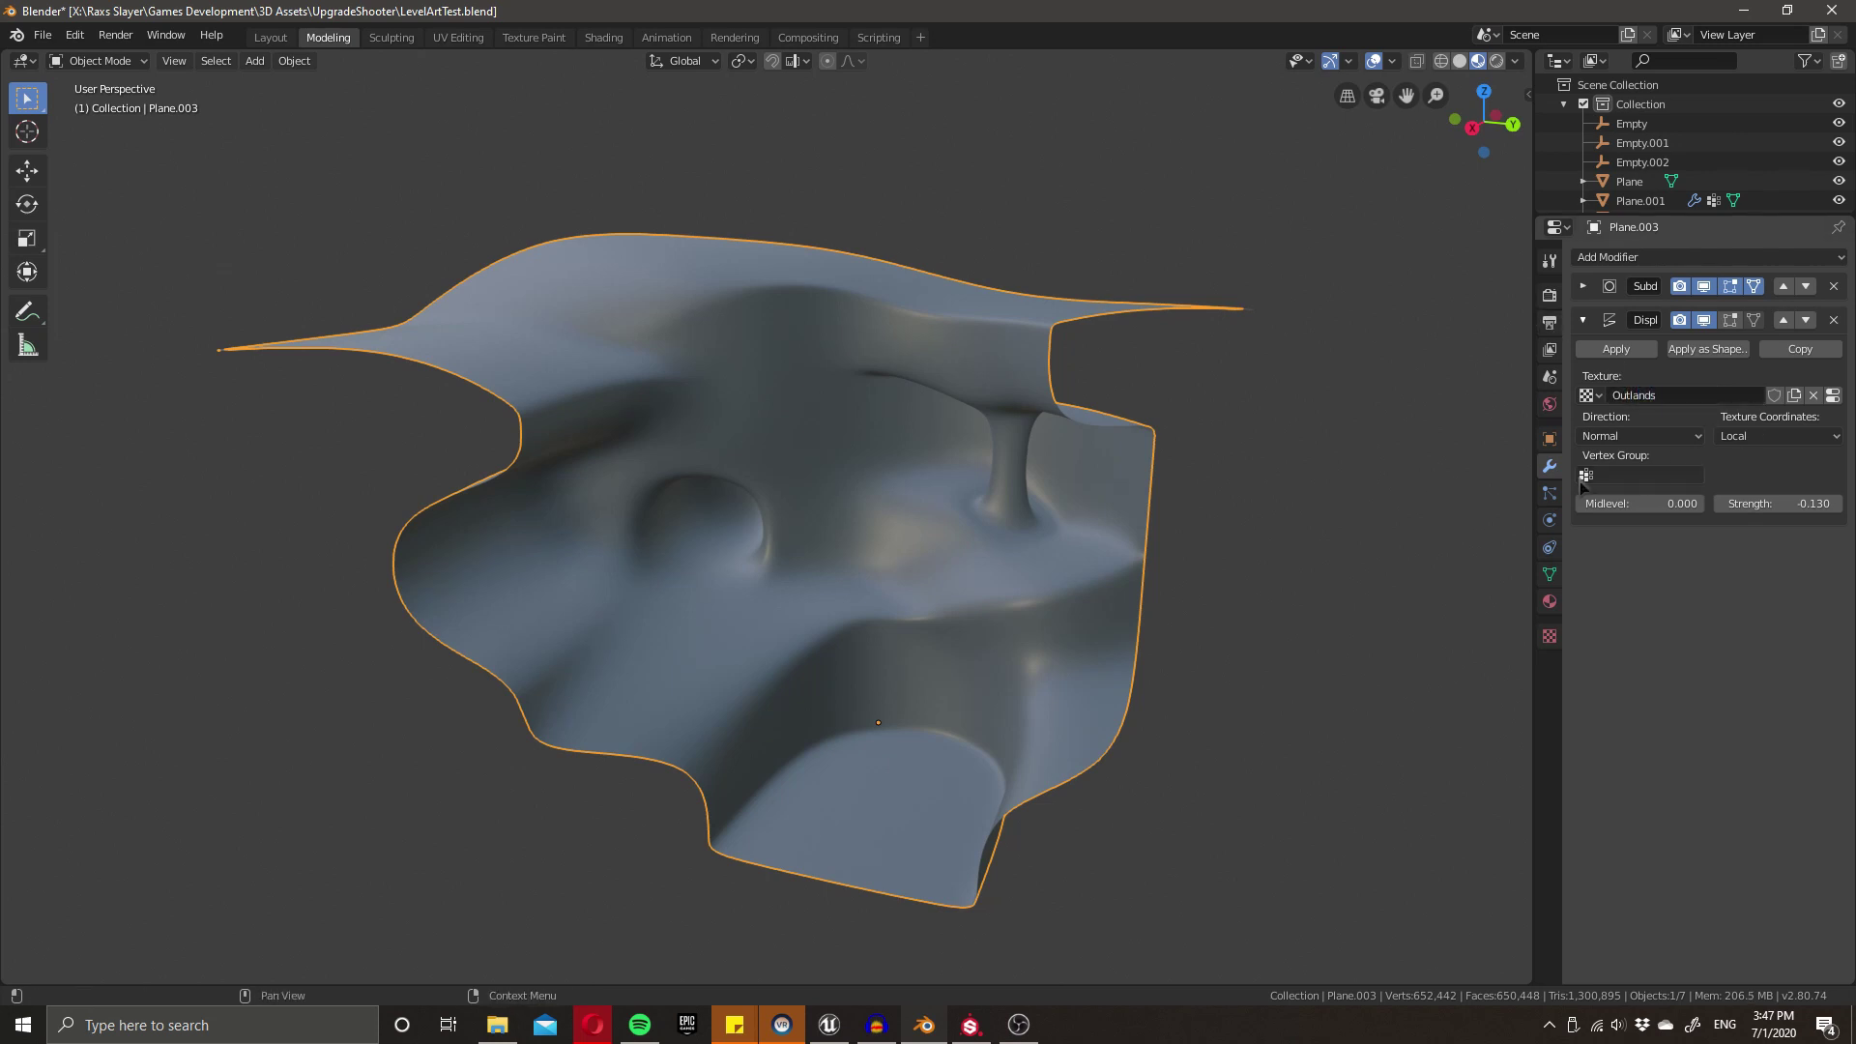
click(1833, 395)
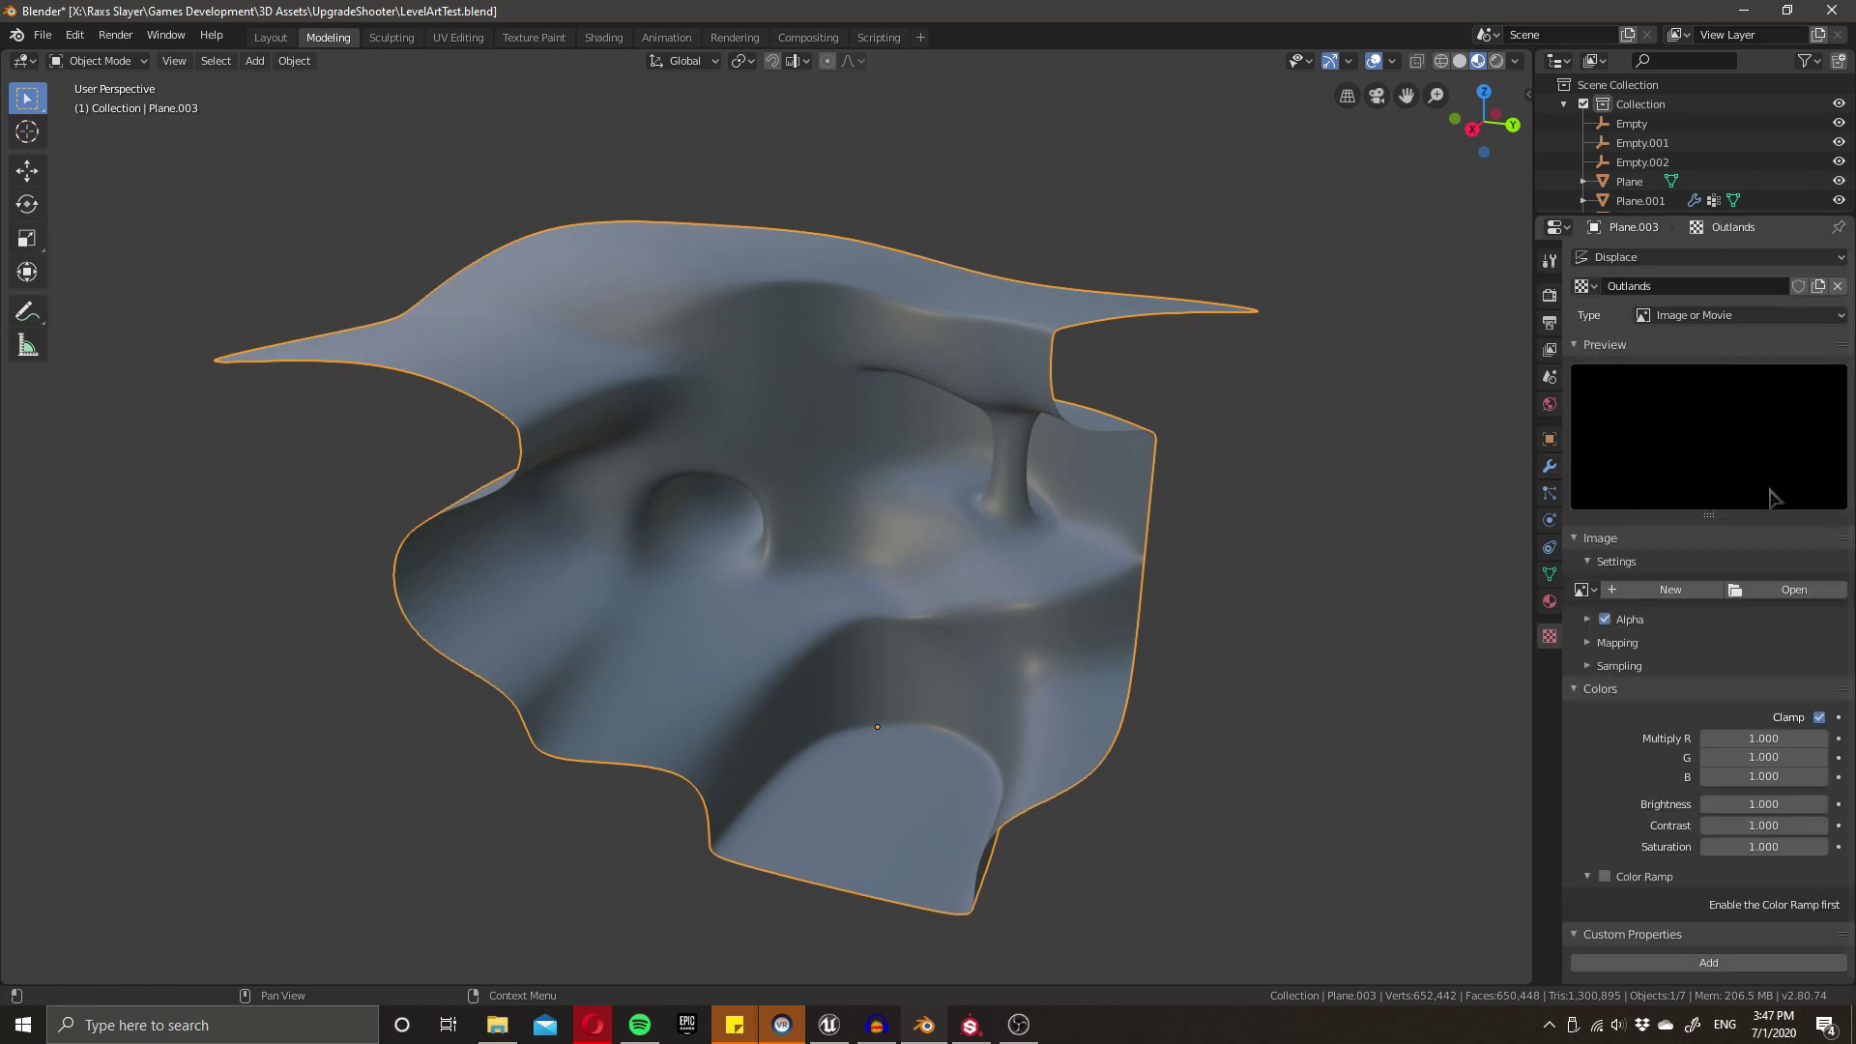
- Try the Marble type for the Outlands texture
click(1707, 316)
mouse_move(872, 483)
middle_down()
mouse_move(897, 490)
mouse_move(864, 487)
middle_up()
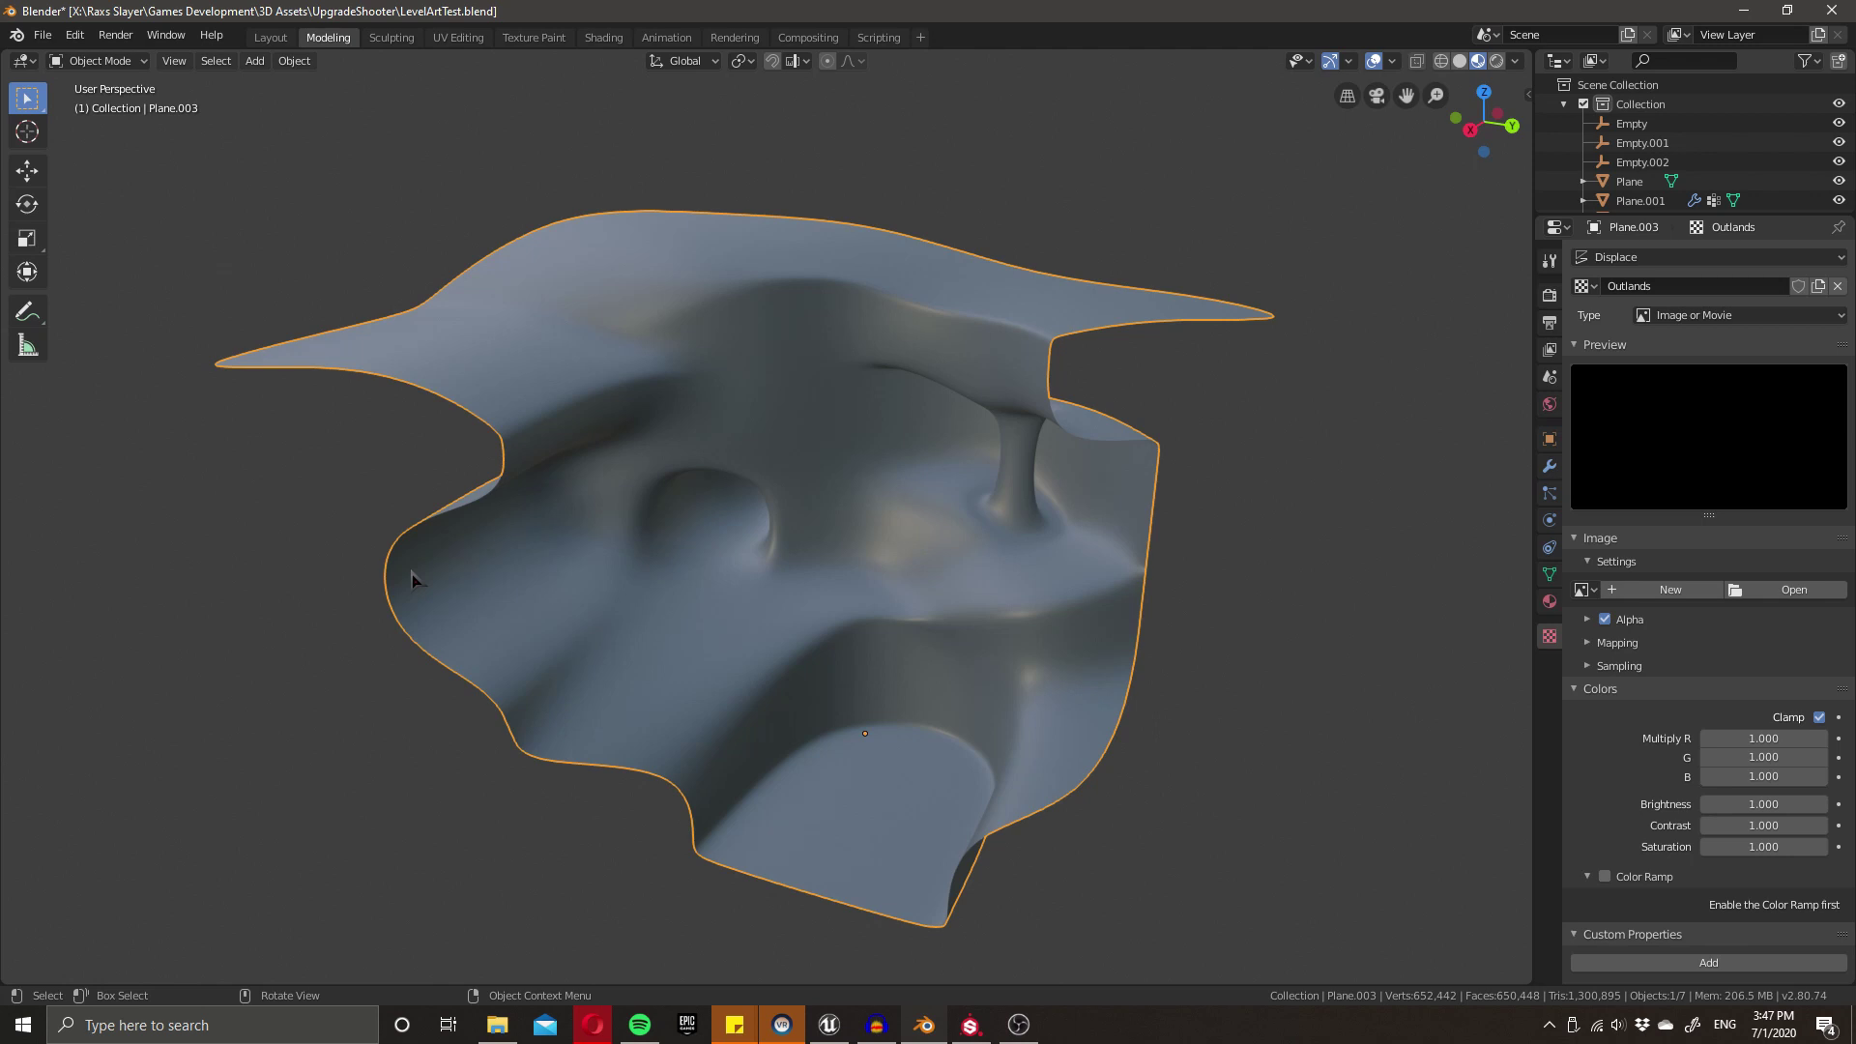
click(1659, 319)
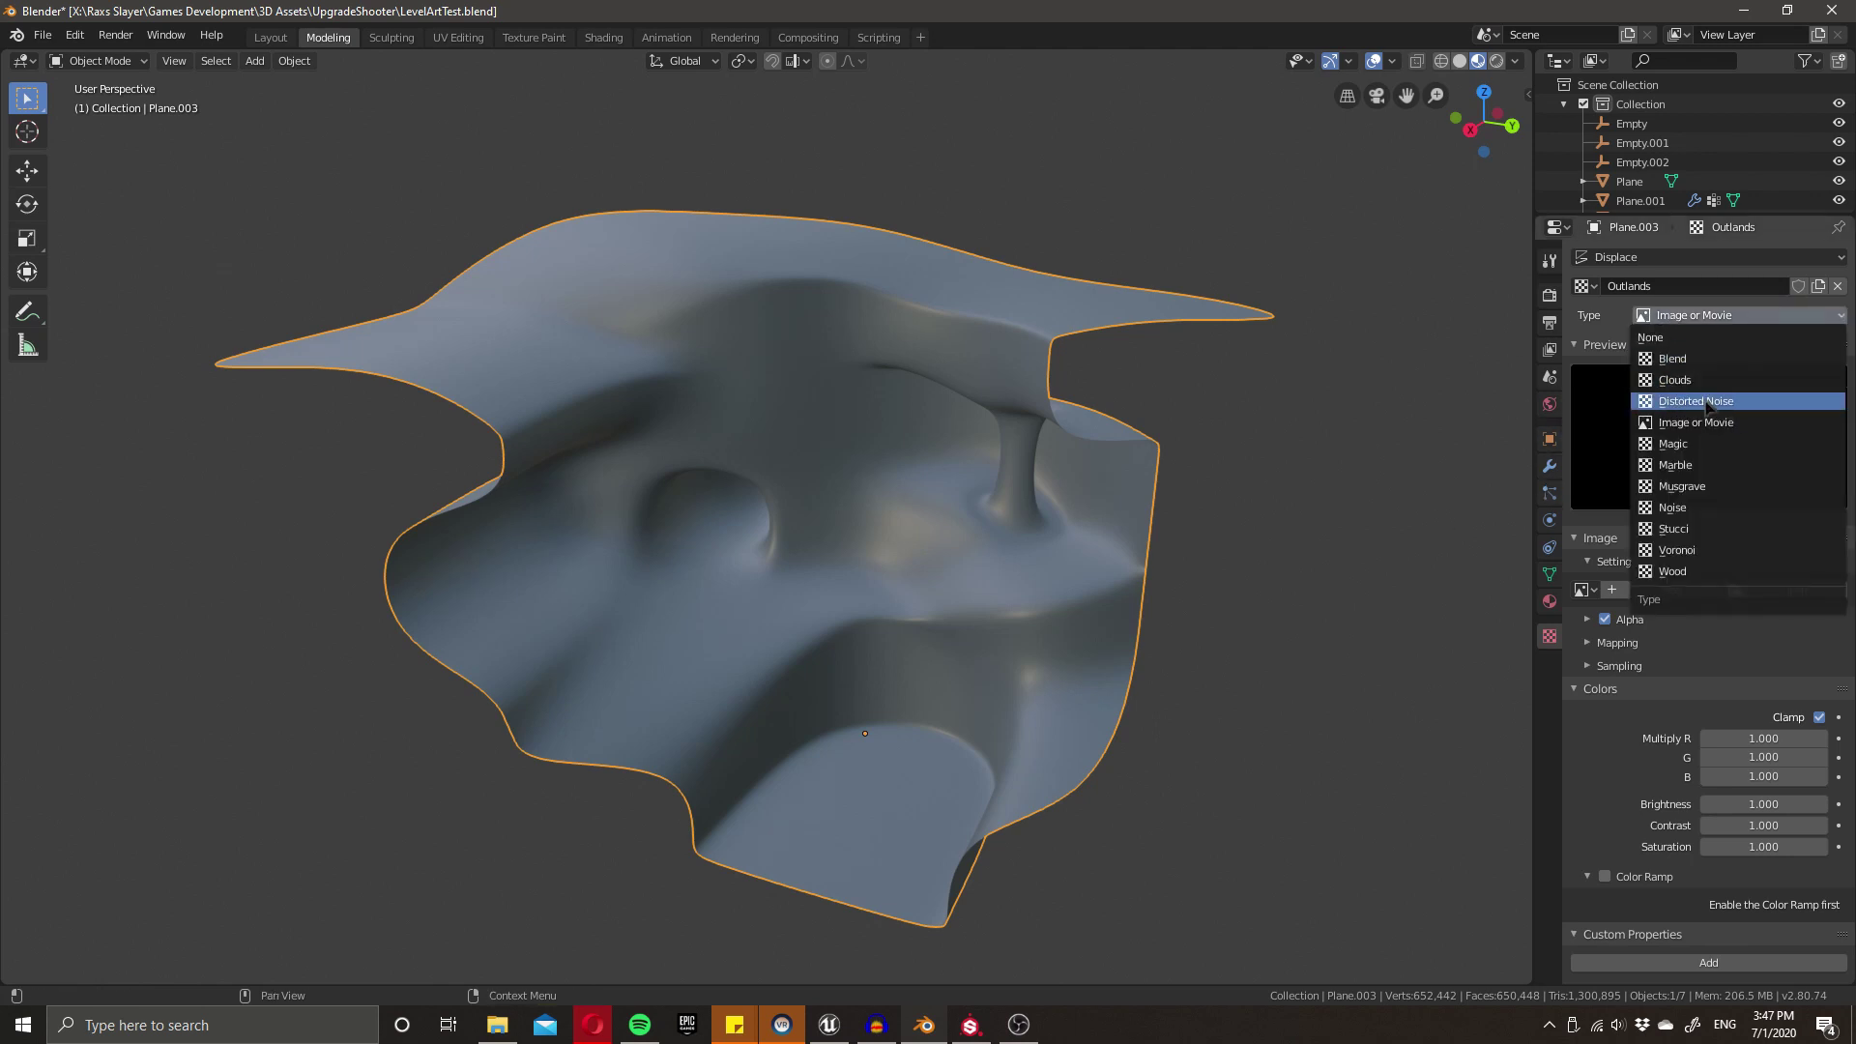
click(1700, 467)
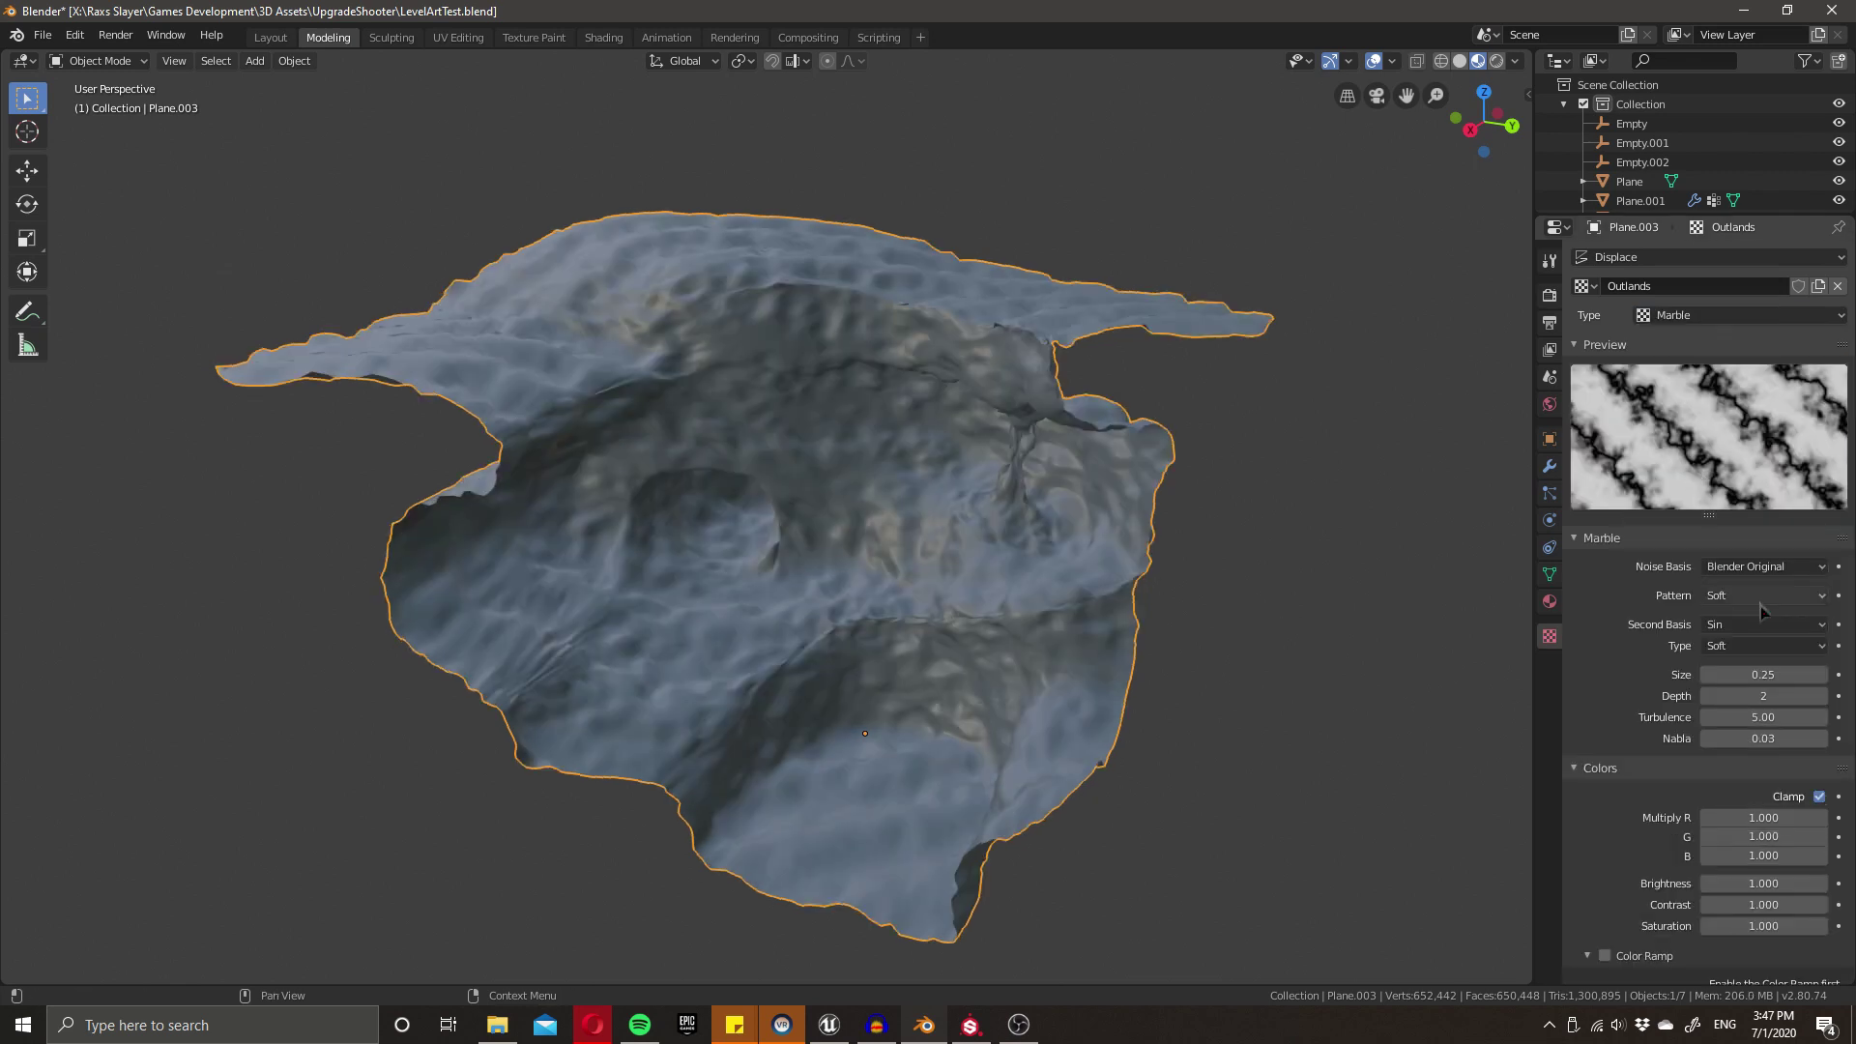
- Change the Outlands texture to Musgrave with the Voronoi F2-F1 noise basis
click(1730, 315)
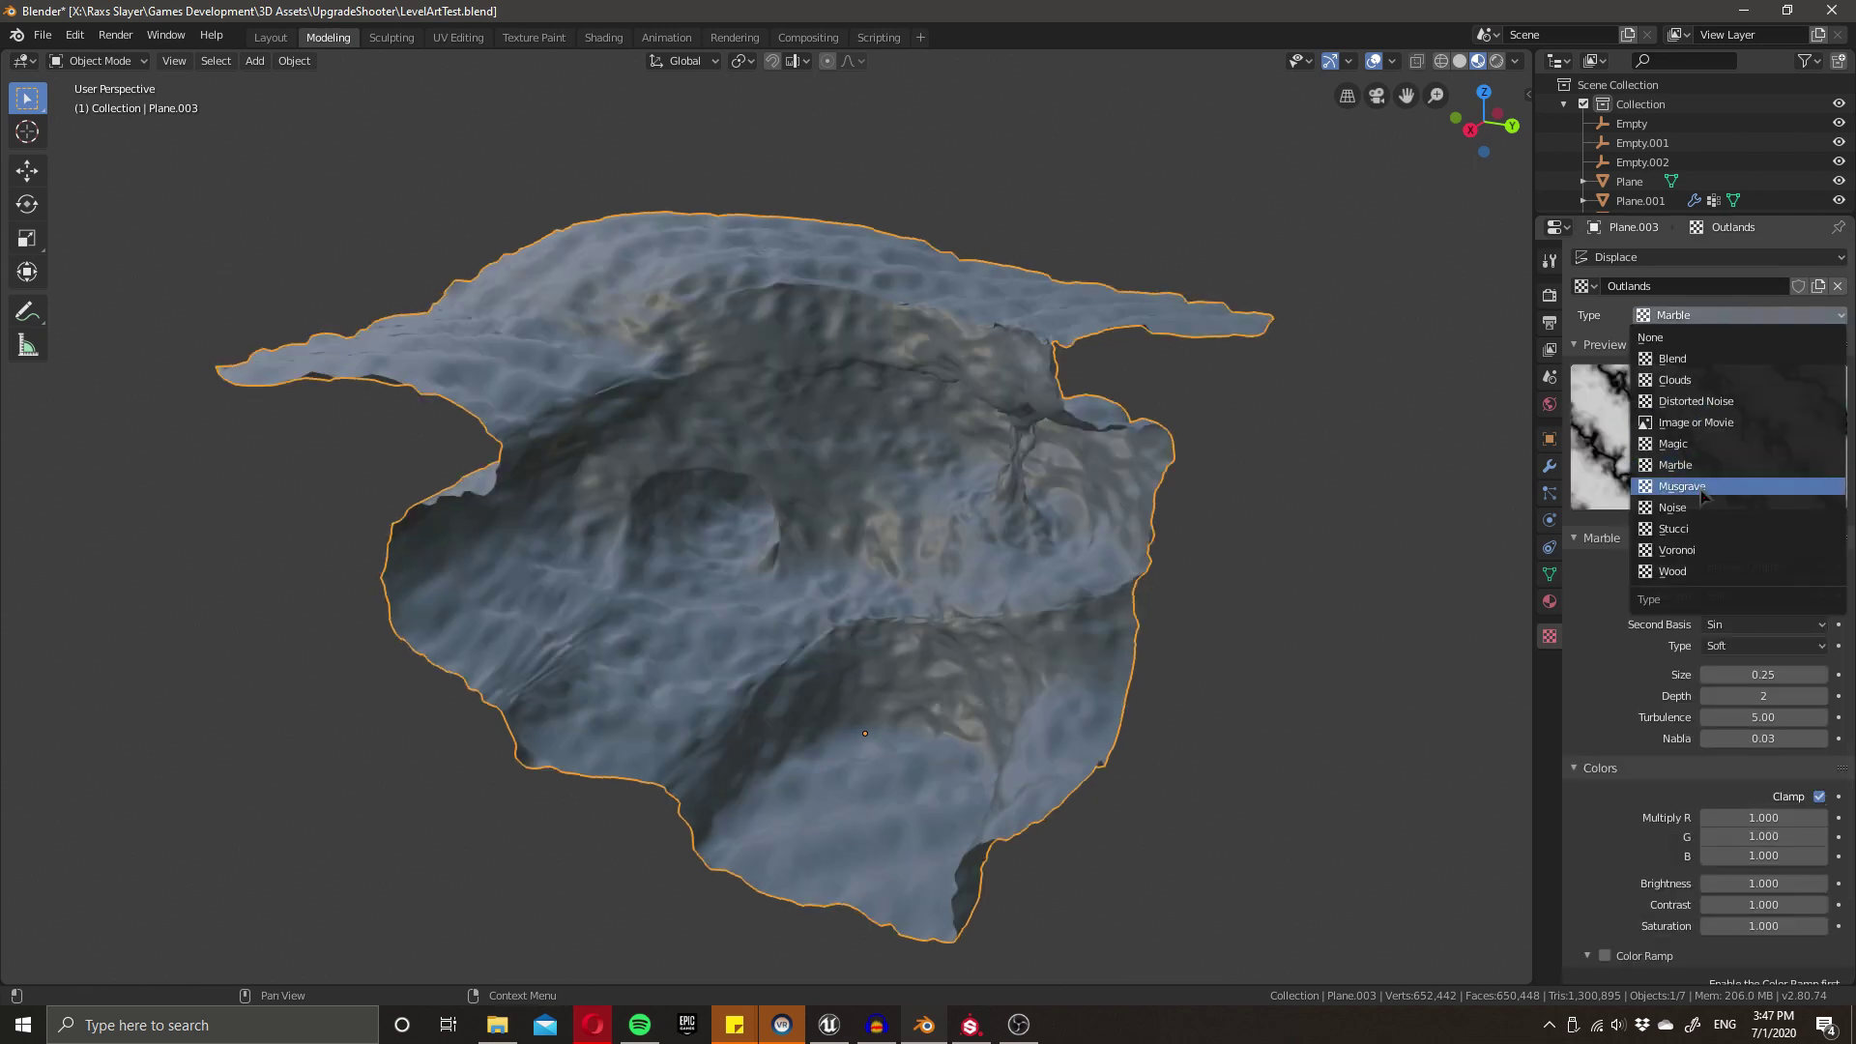
click(1711, 488)
click(1770, 596)
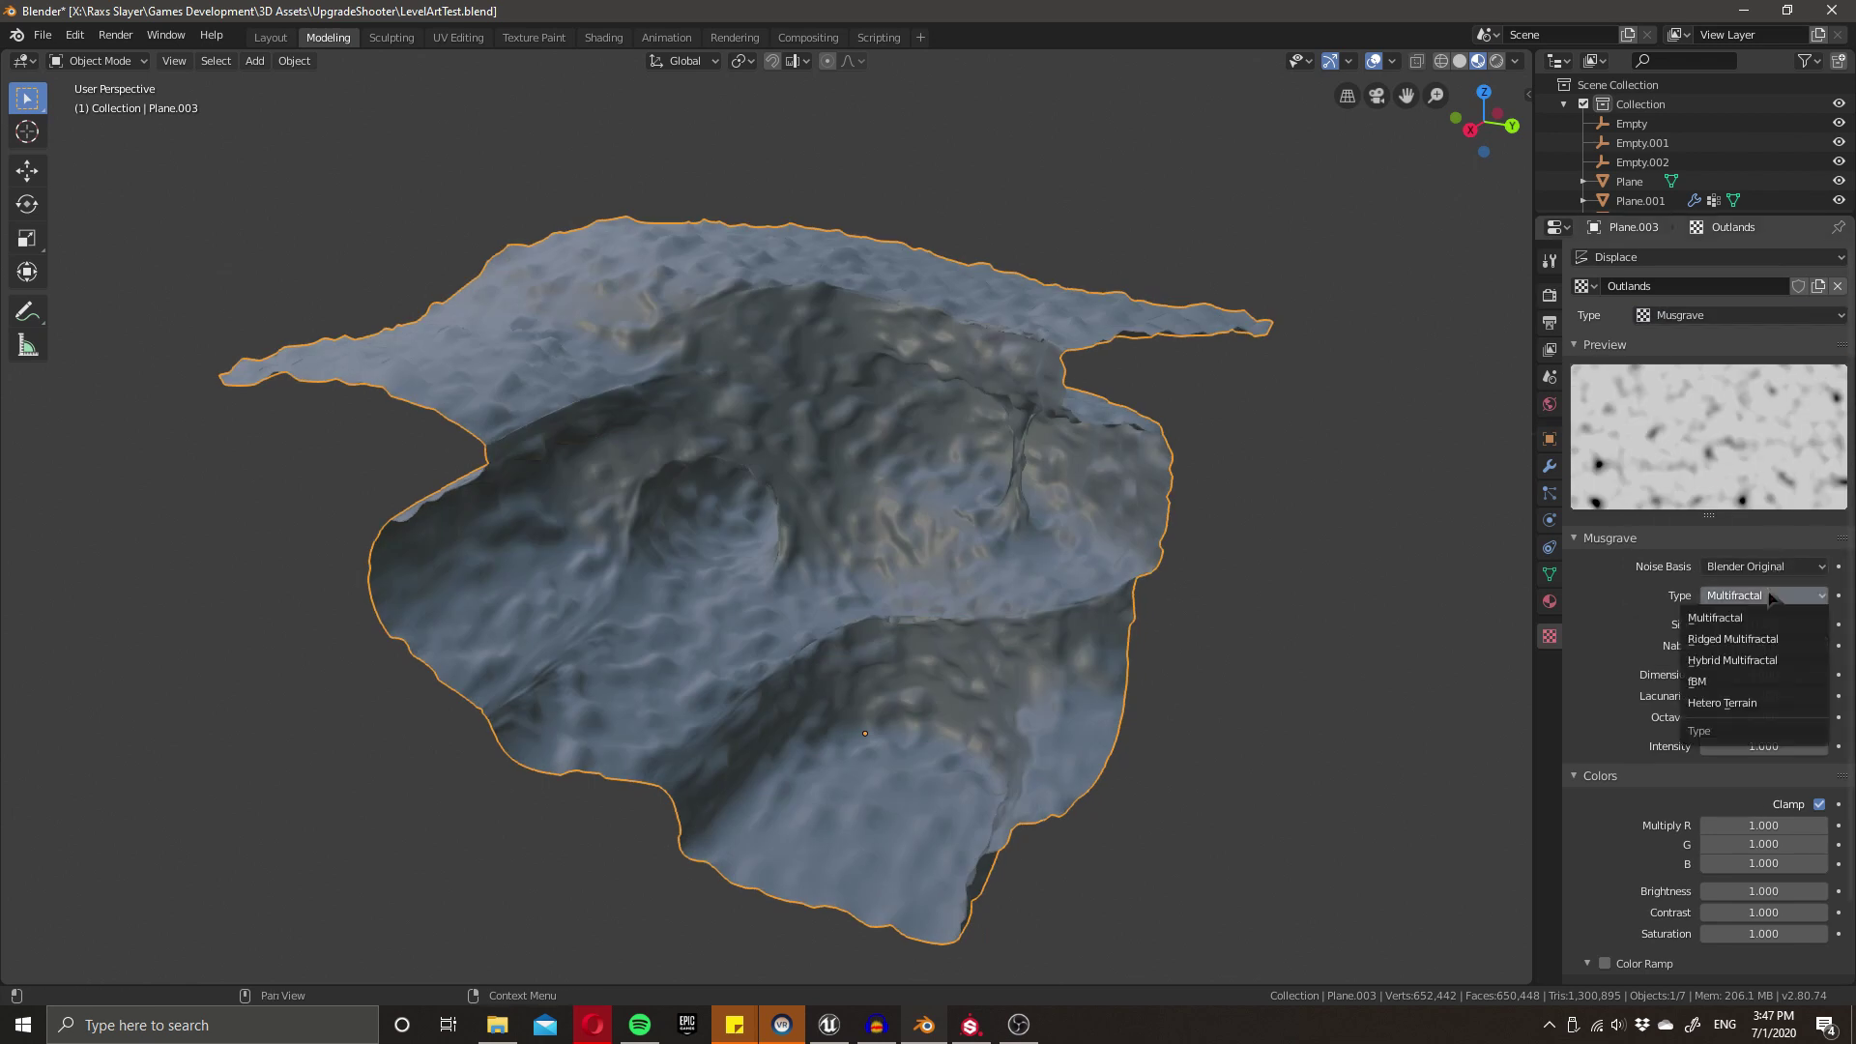
click(1780, 569)
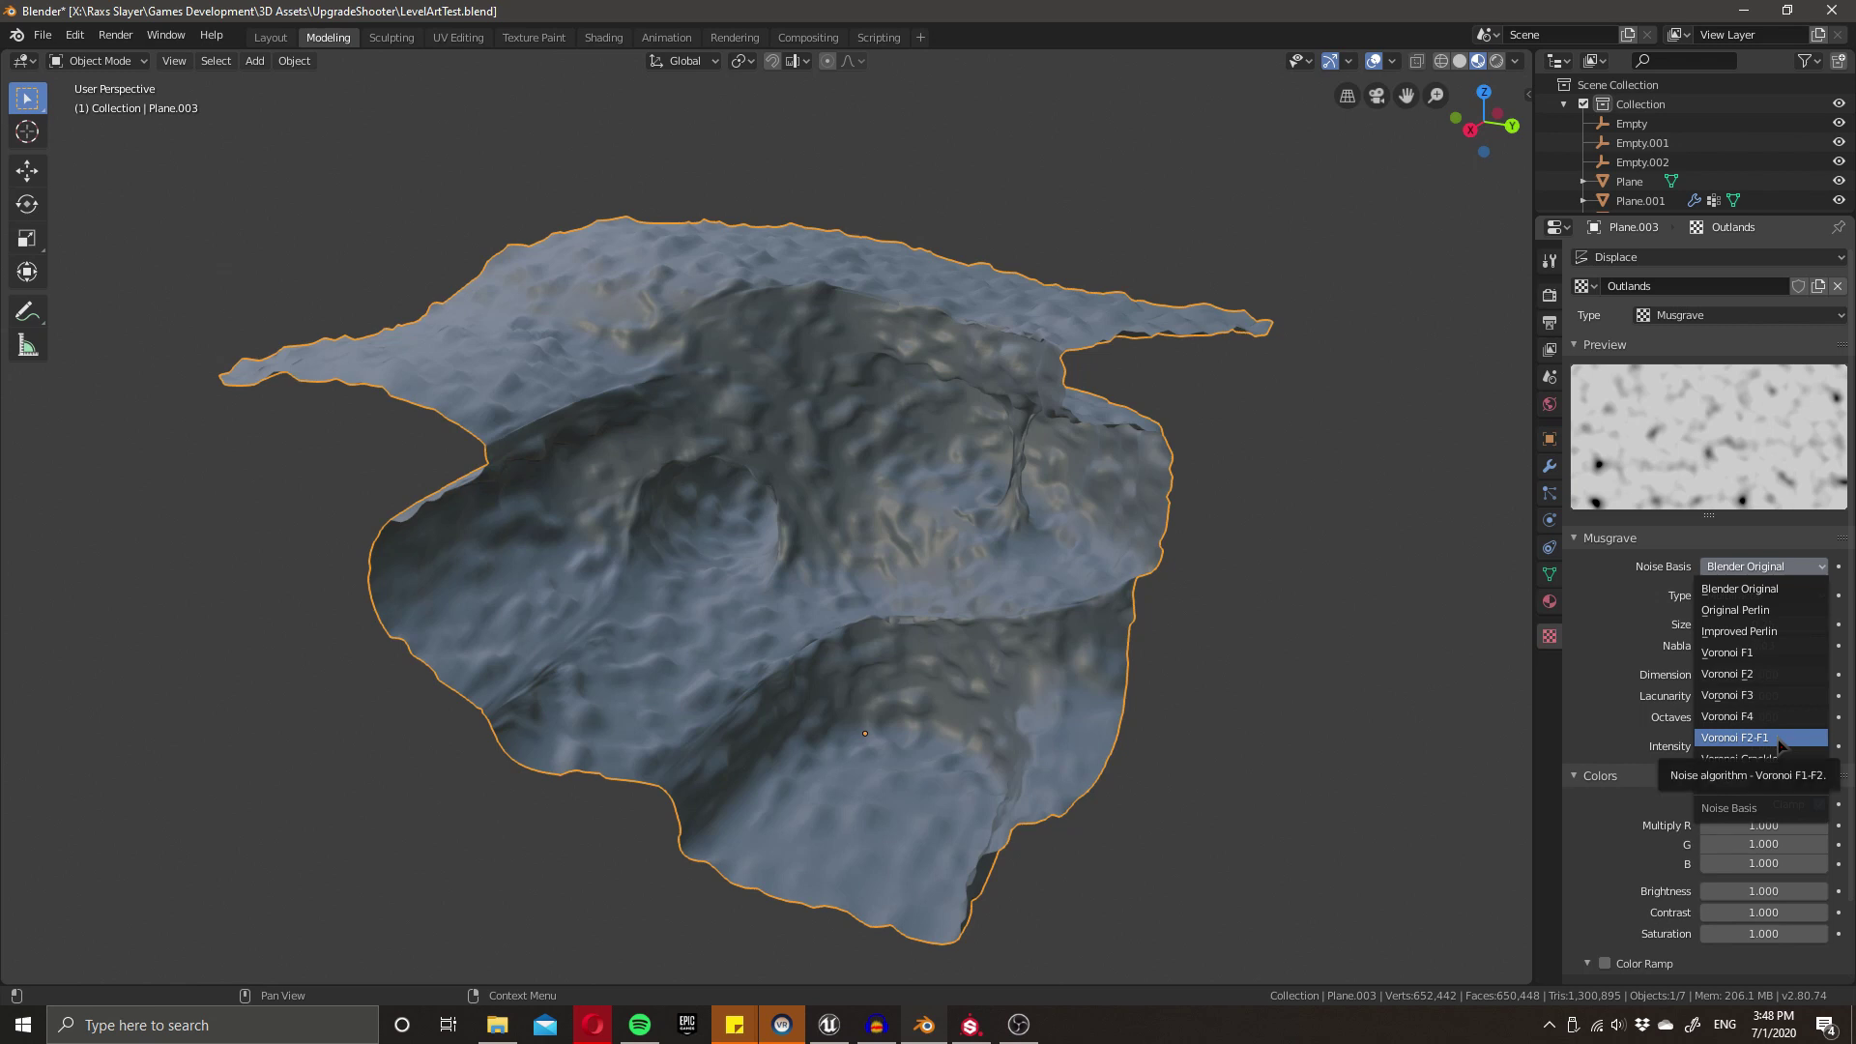
click(1778, 739)
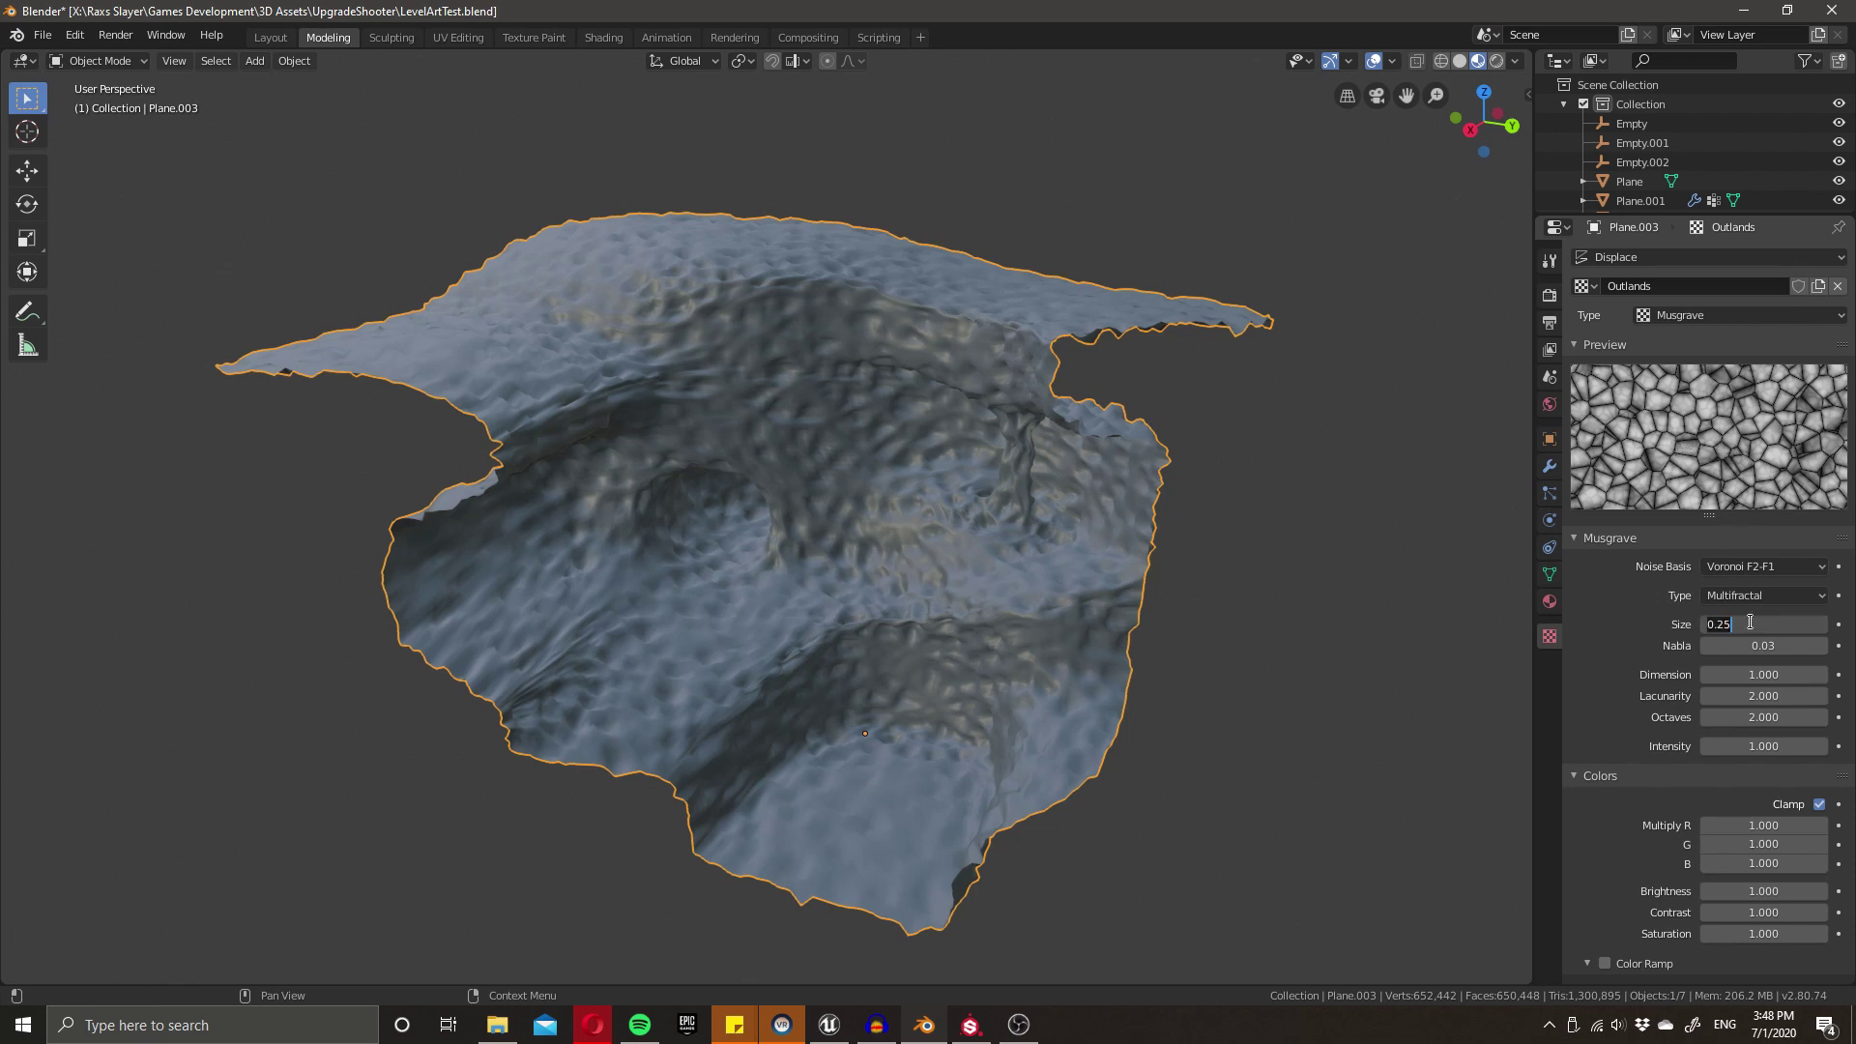
click(1408, 538)
middle_drag(1409, 539, 923, 667)
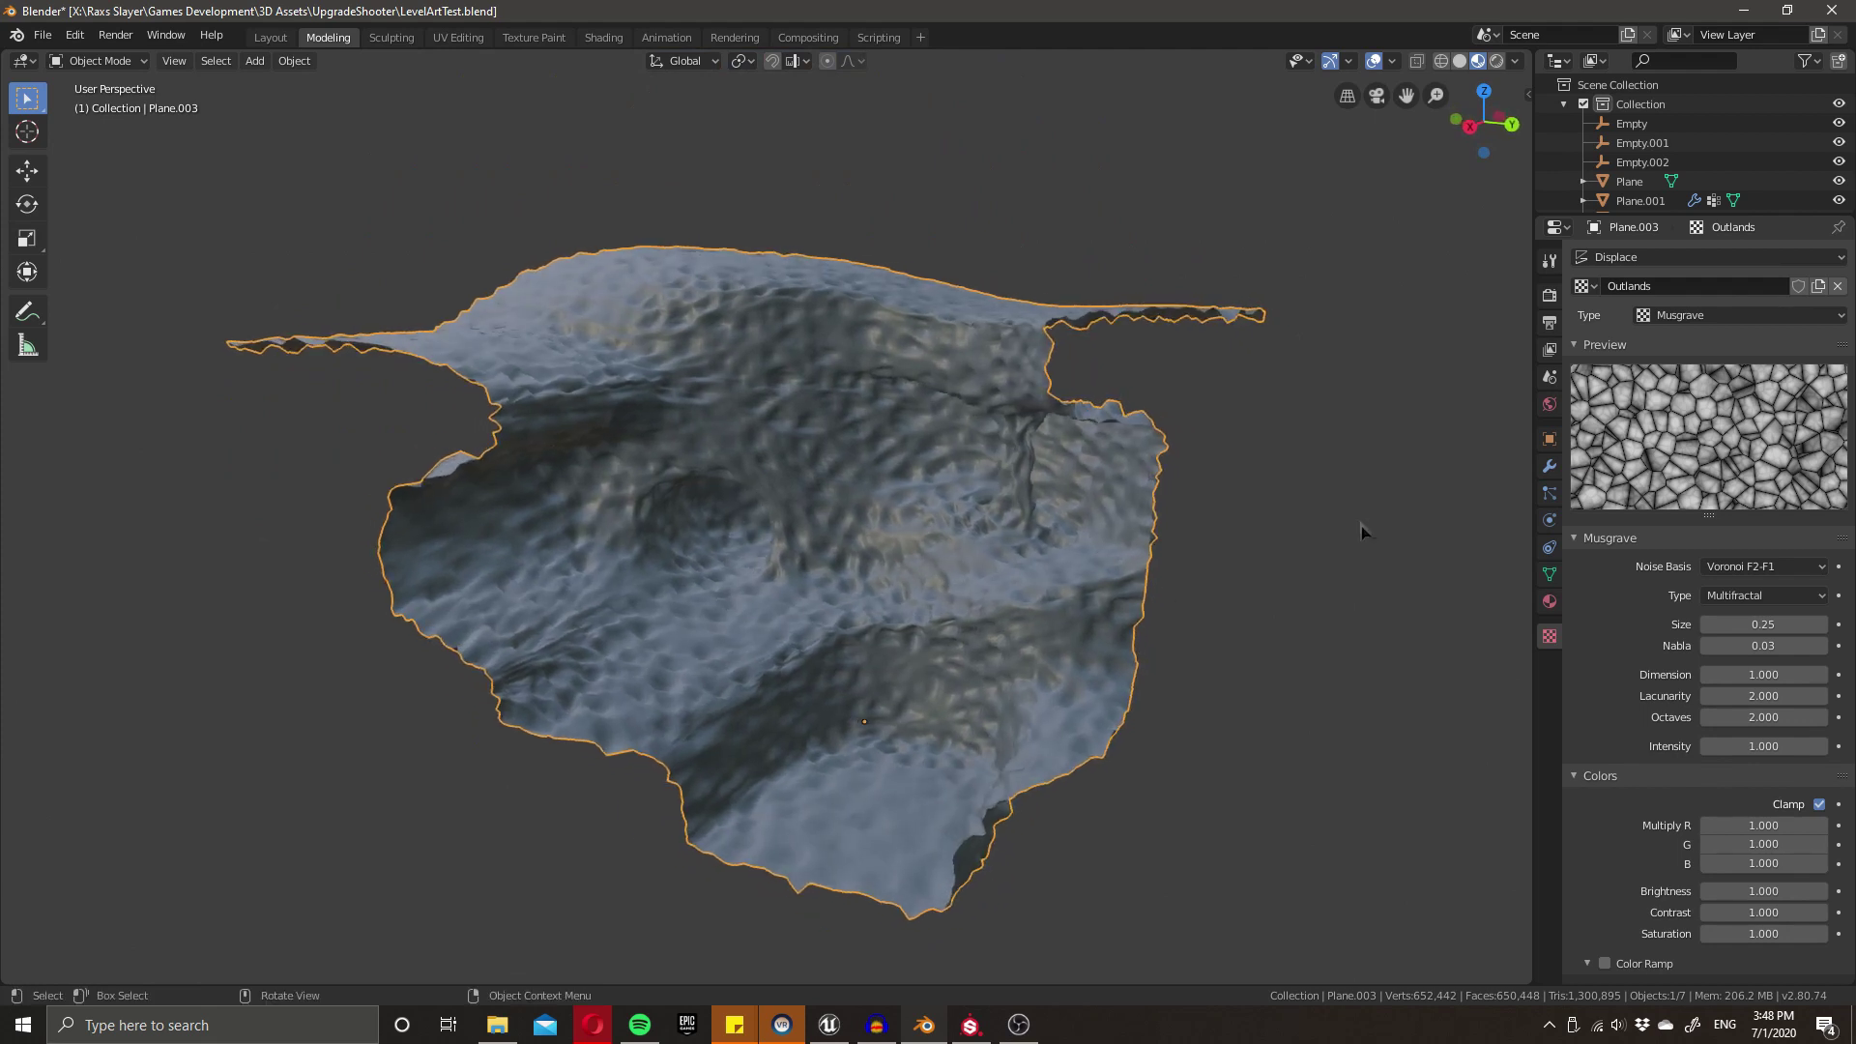
- Limit the Displace modifier to the Outlands vertex group and check the displaced upper plateau
click(1549, 466)
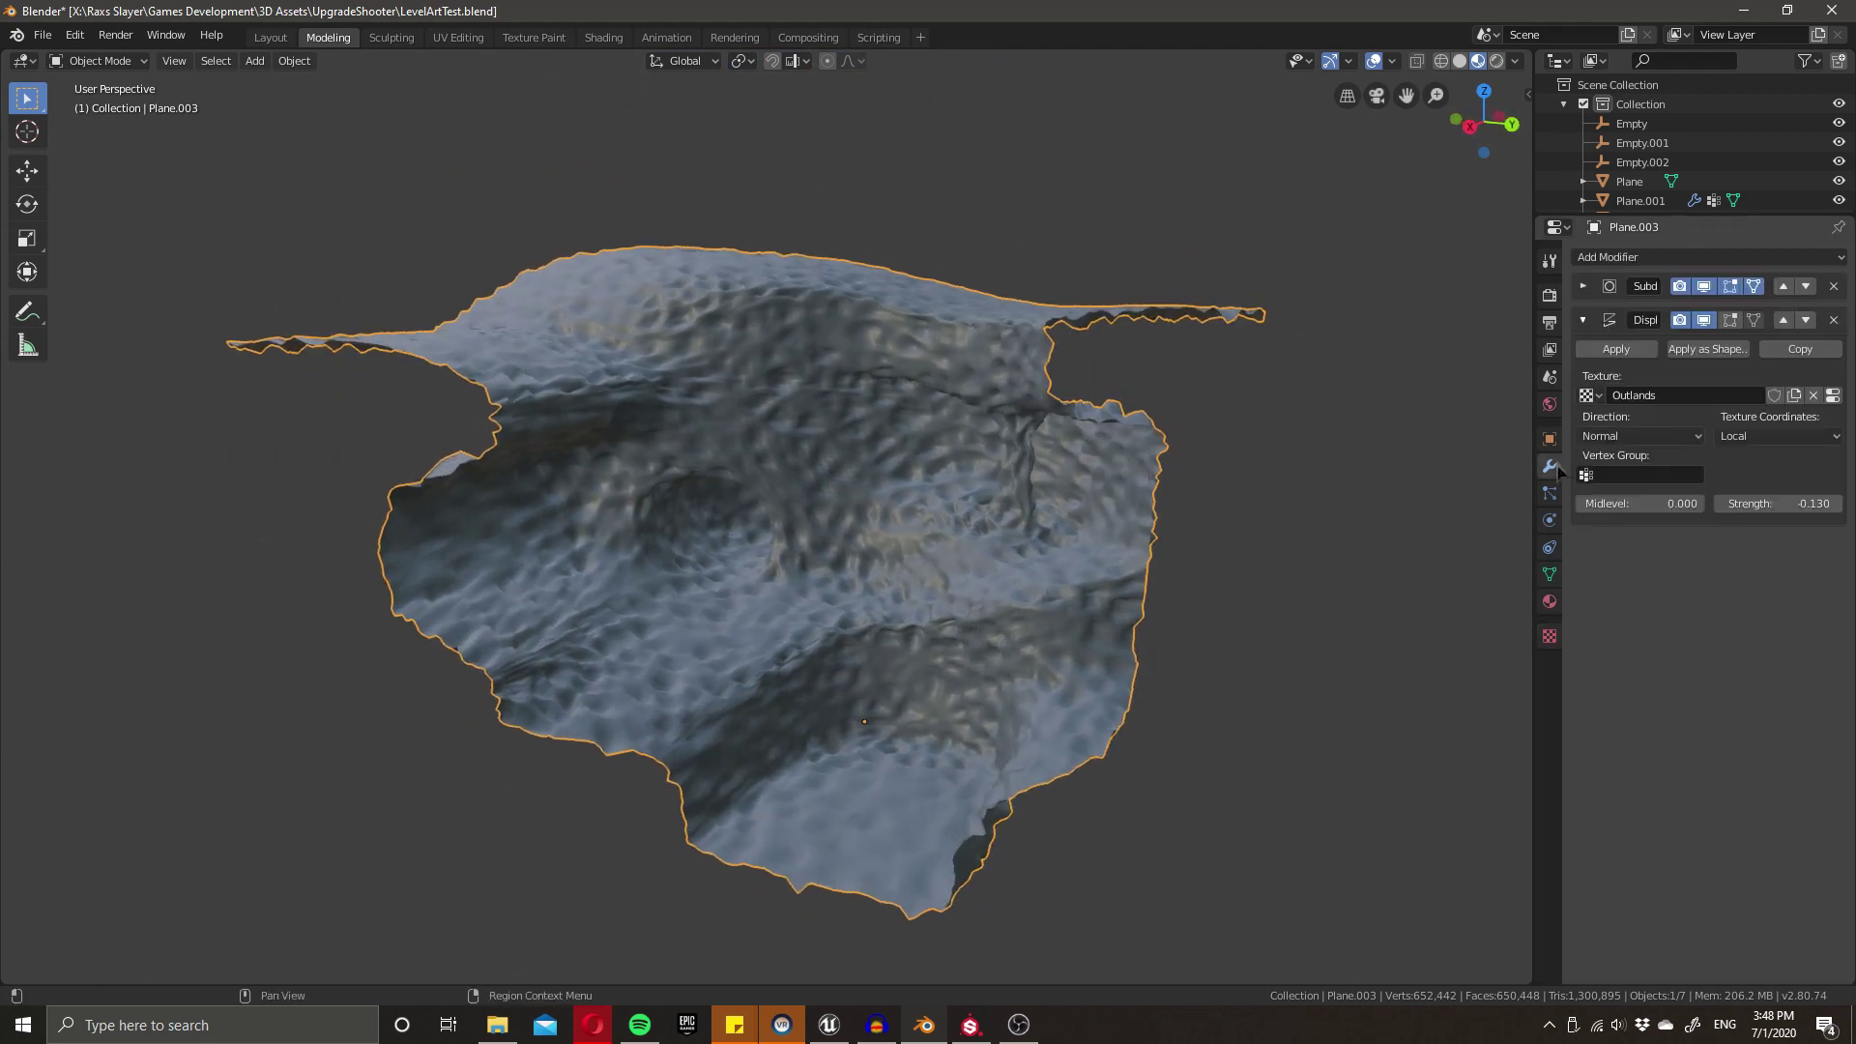
click(1605, 474)
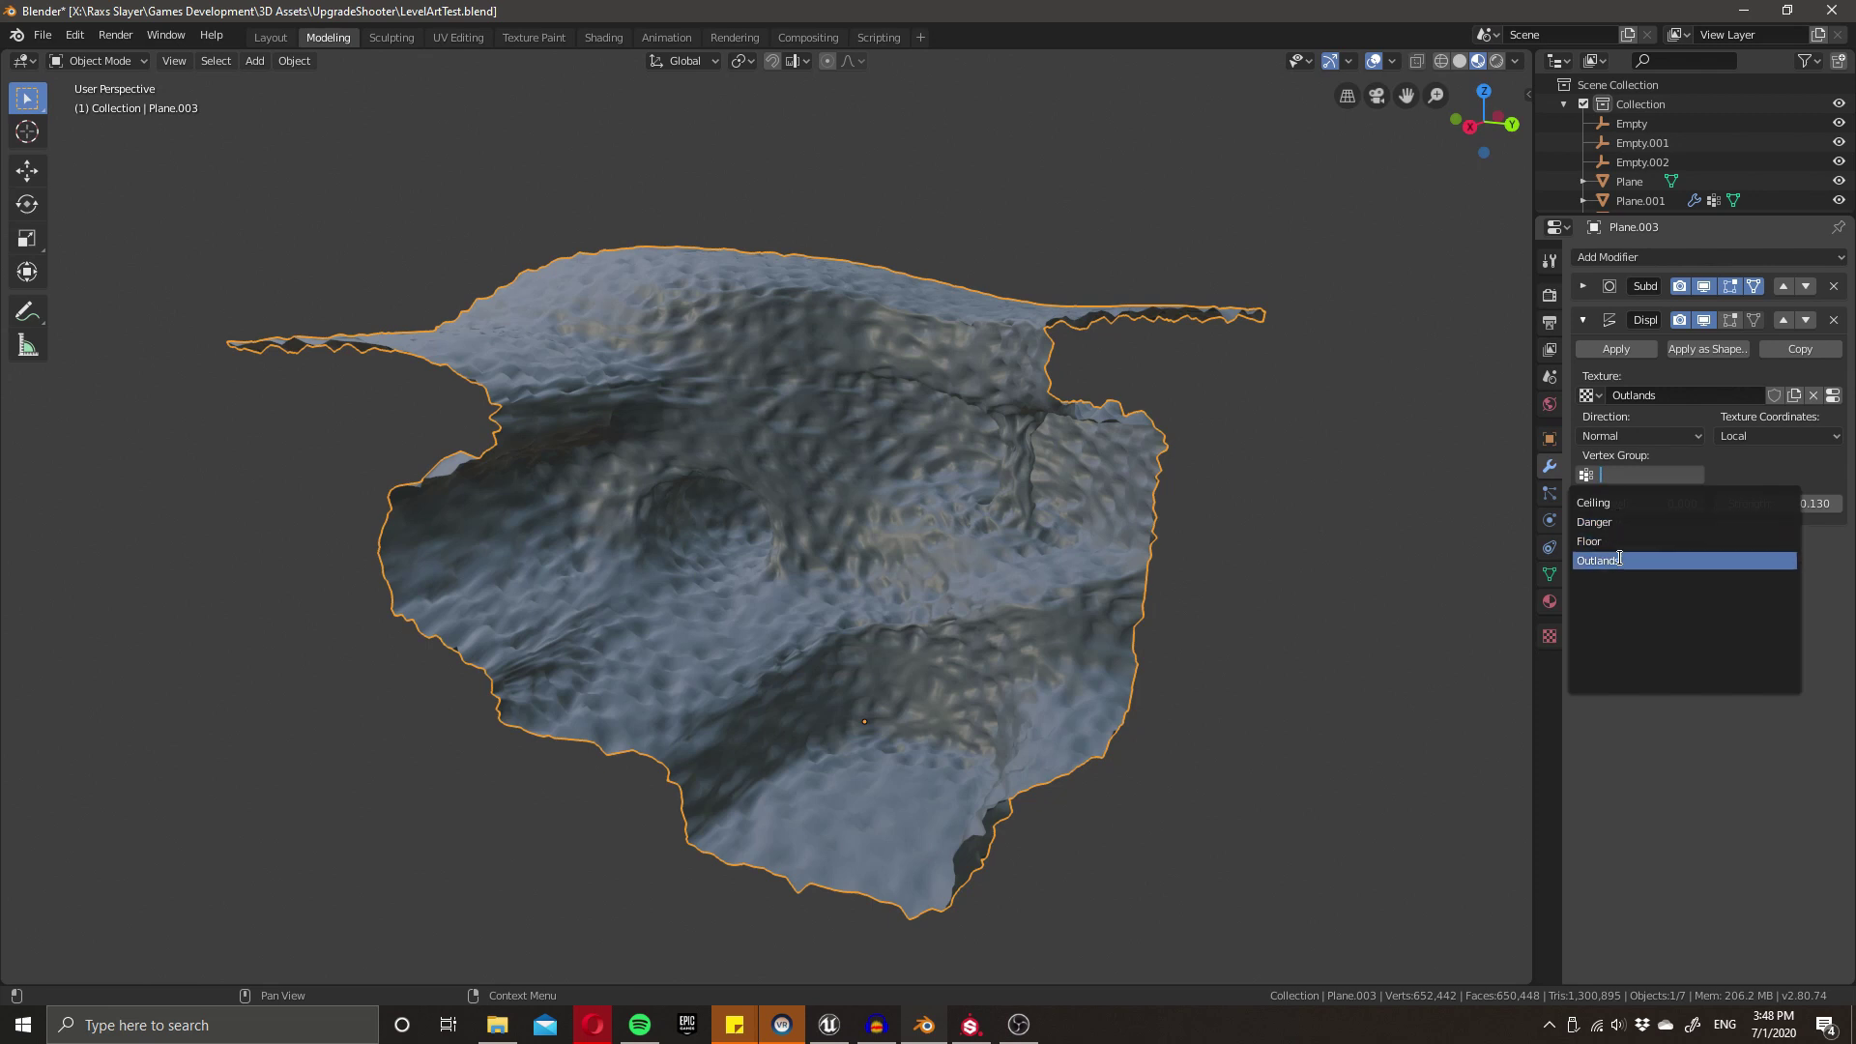
click(1615, 675)
middle_drag(952, 541, 986, 523)
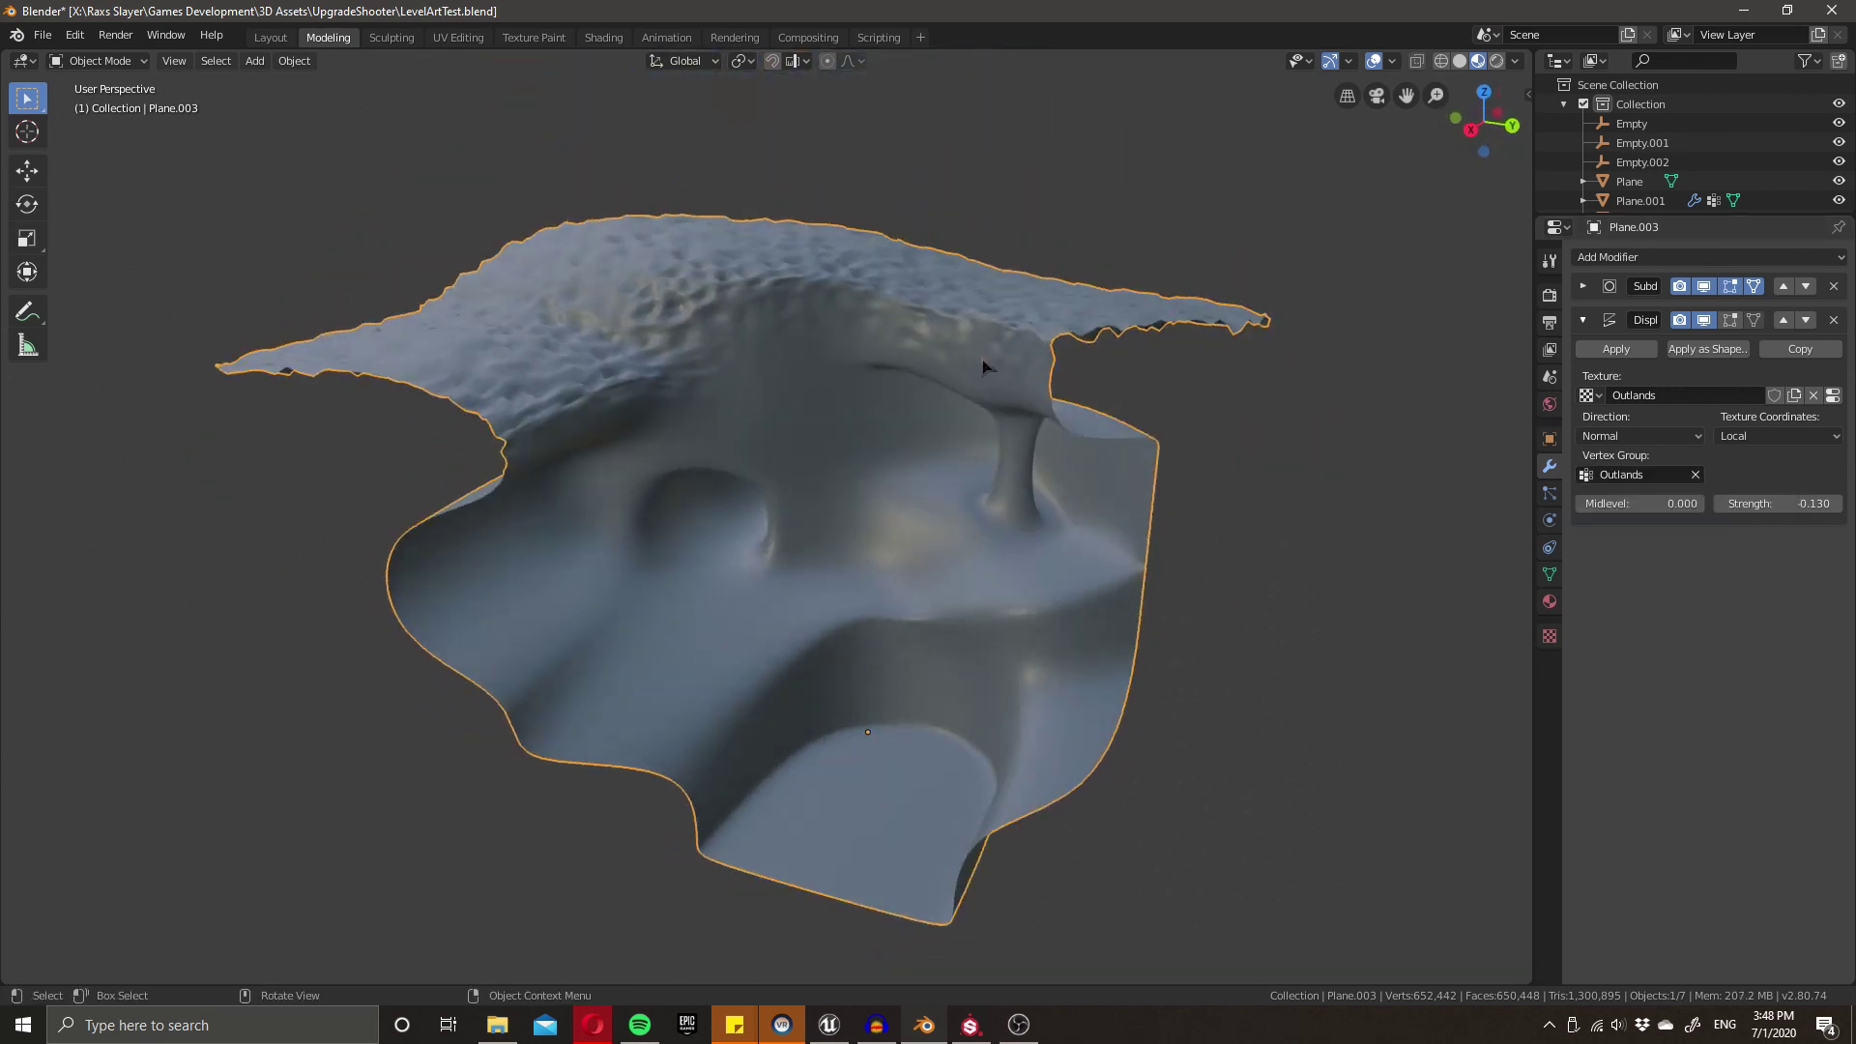
middle_drag(982, 212, 654, 410)
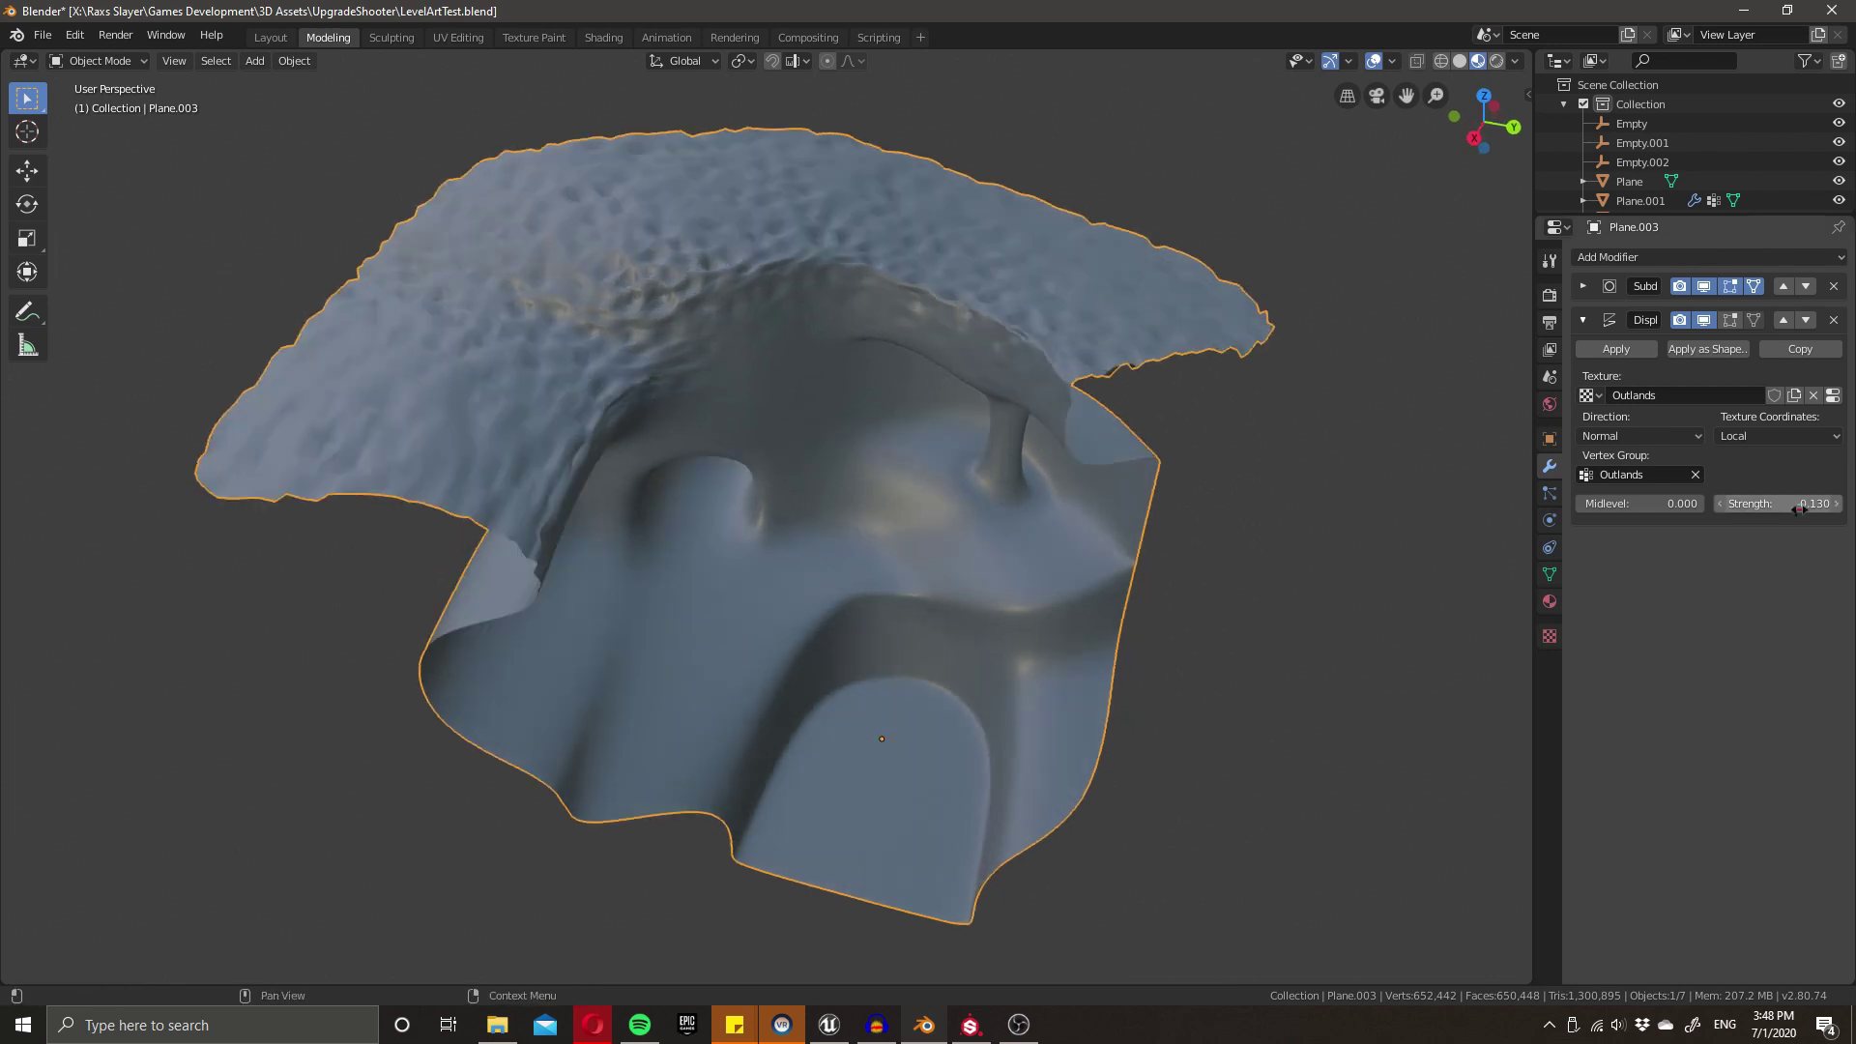
- Set the Displace modifier's strength to 0.77 and check the relief on the outlands
mouse_move(1768, 505)
mouse_down()
mouse_move(1842, 506)
mouse_move(1799, 504)
mouse_up()
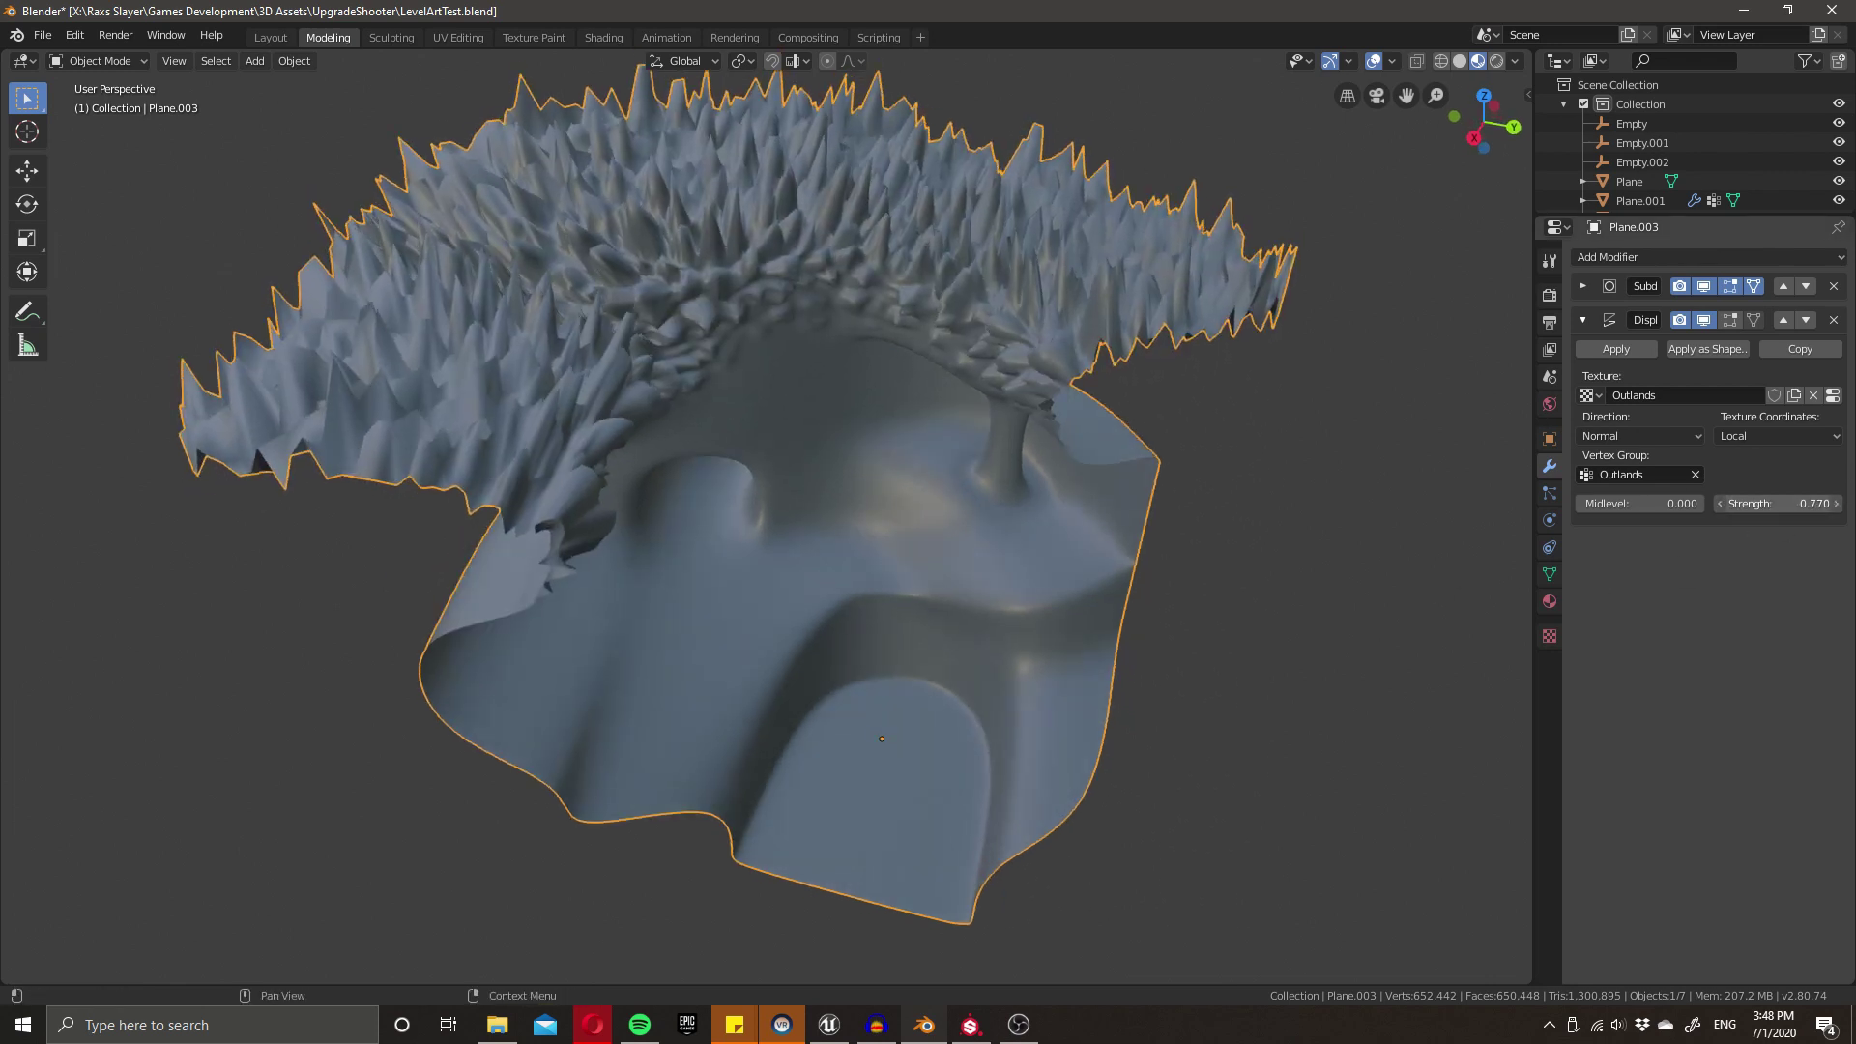
middle_drag(962, 498, 854, 481)
scroll(815, 542, down, 2)
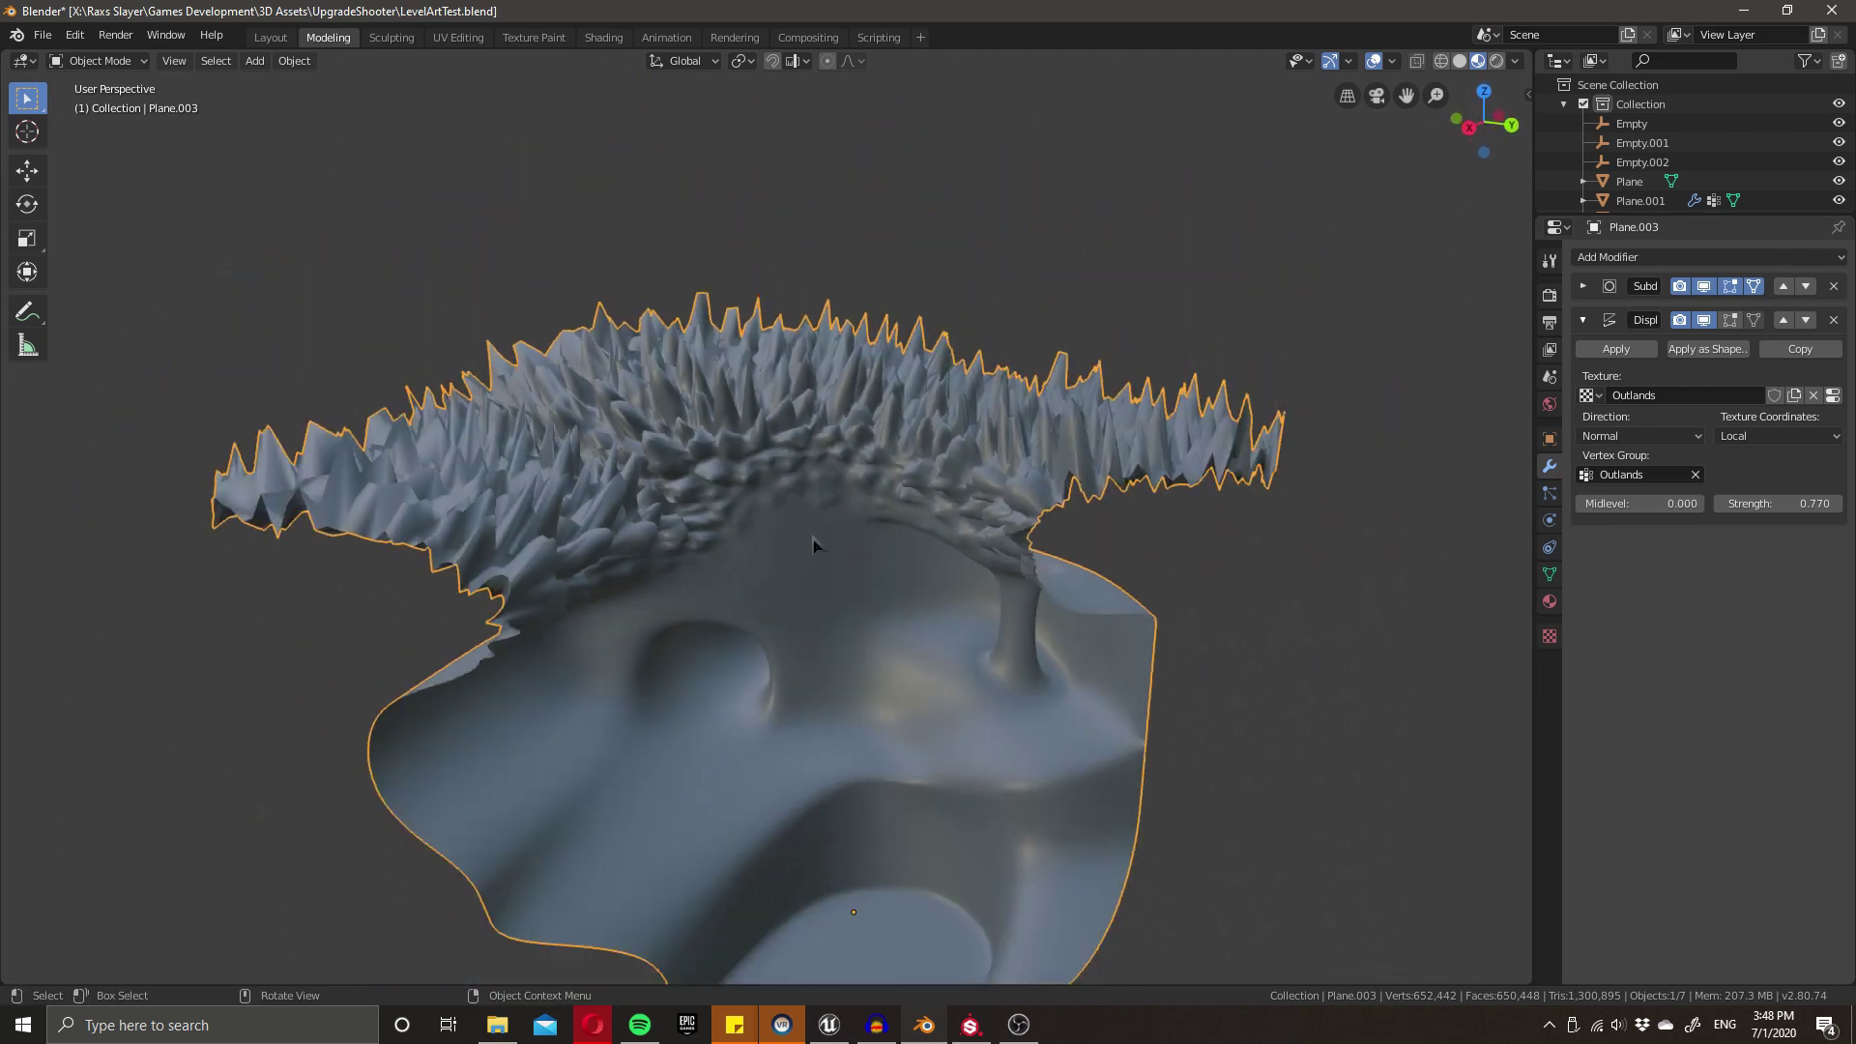
middle_drag(820, 567, 834, 570)
scroll(834, 569, up, 1)
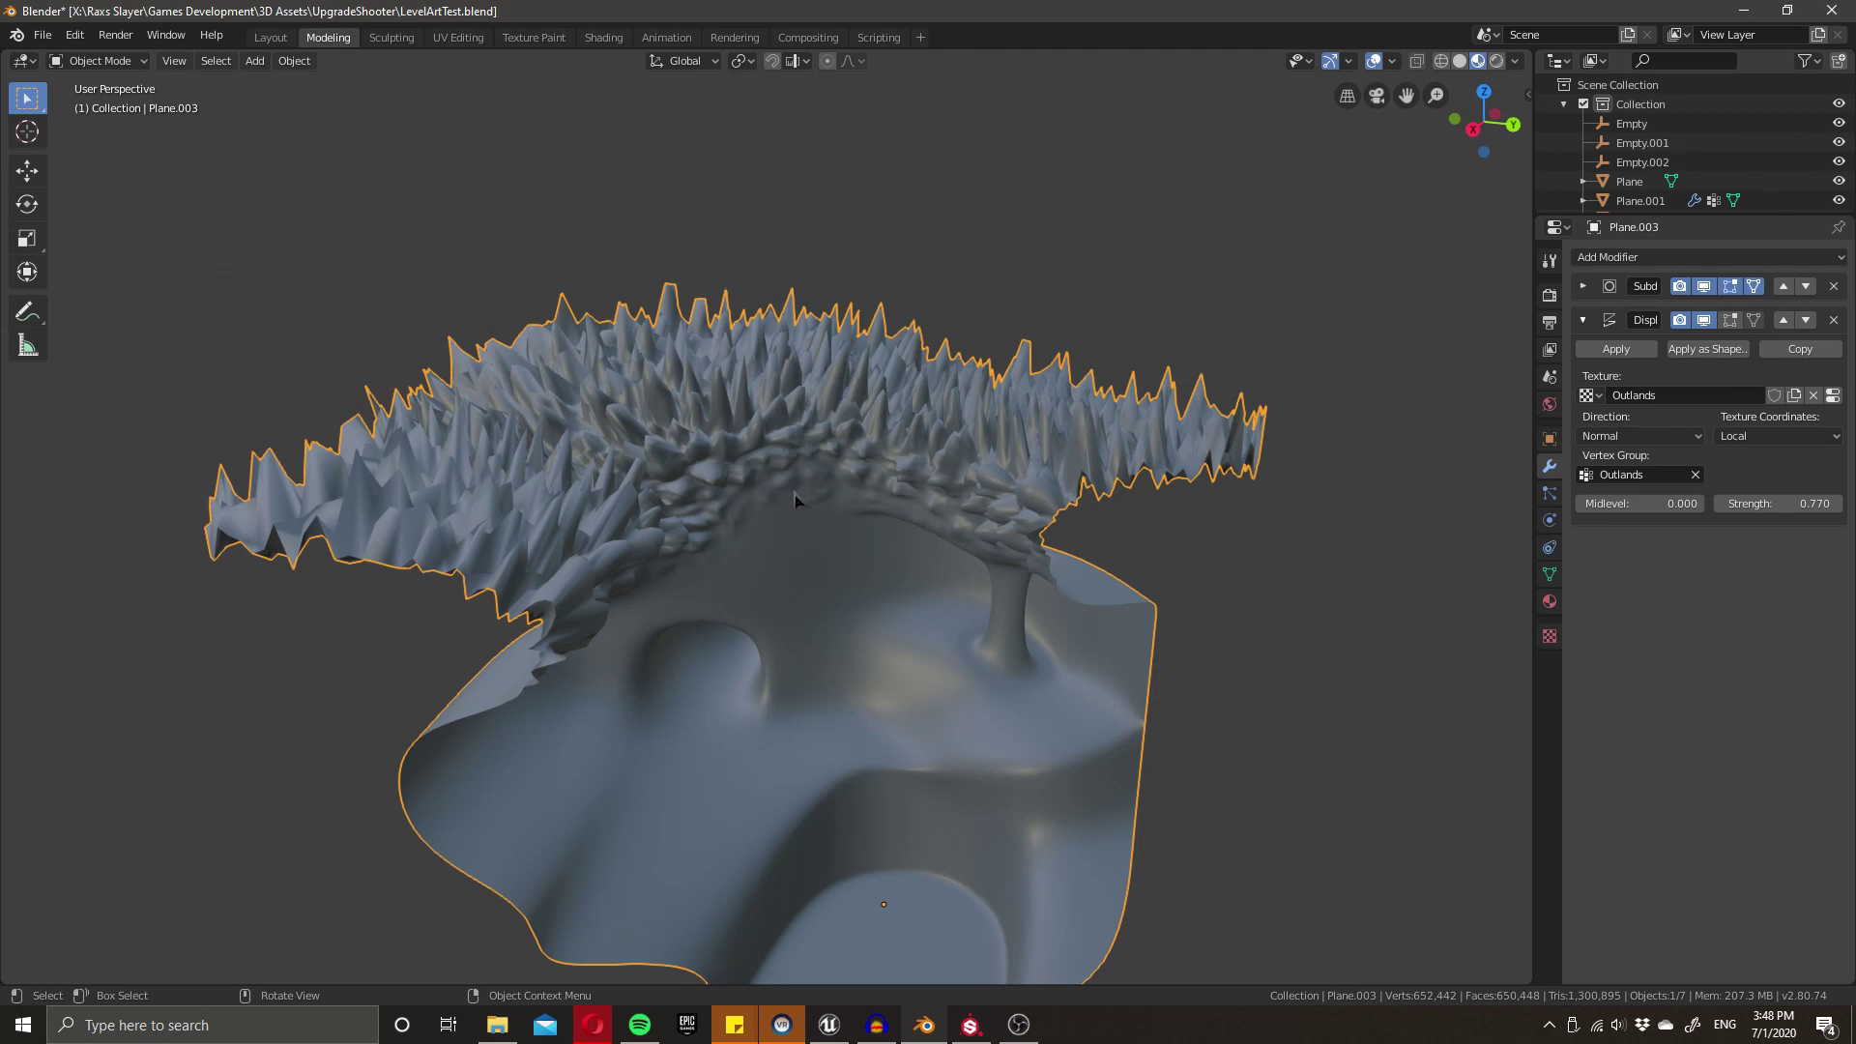
middle_drag(795, 500, 841, 513)
scroll(841, 513, up, 1)
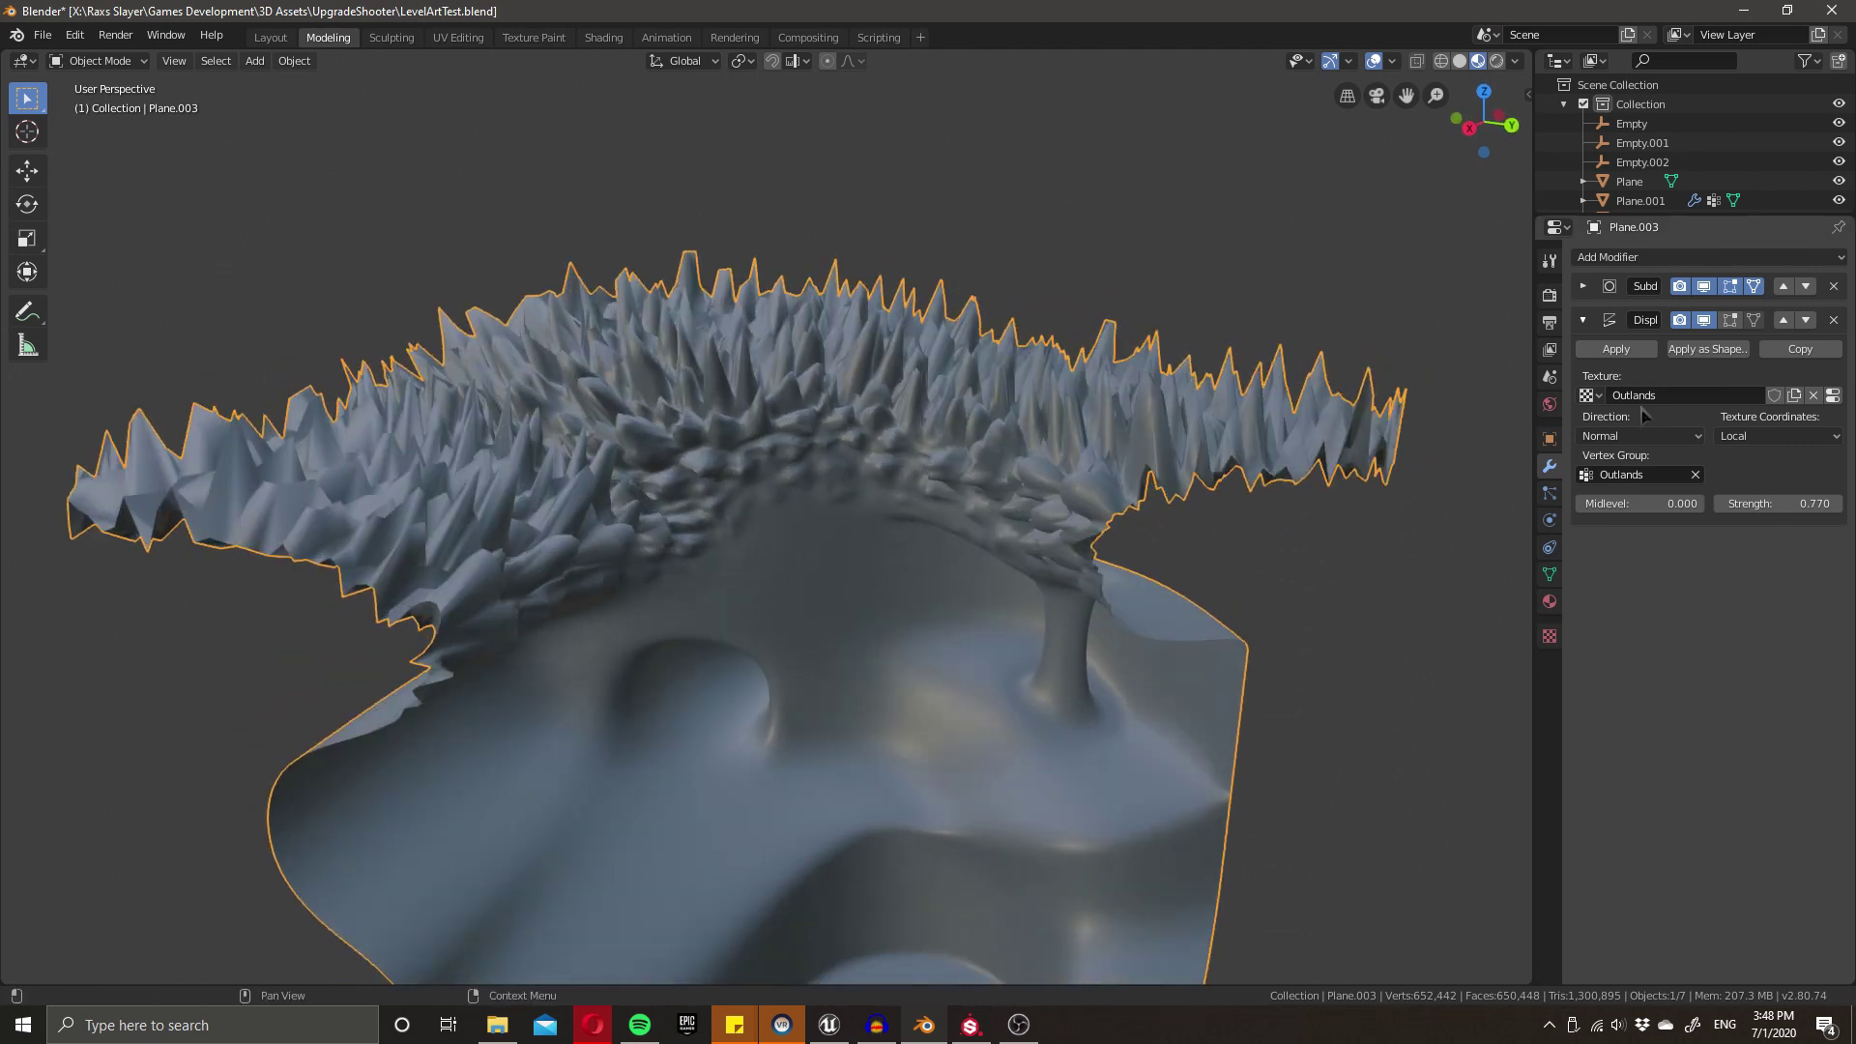
- Set the size of the Outlands Musgrave texture to 1.52 and check the broader peaks
click(1833, 395)
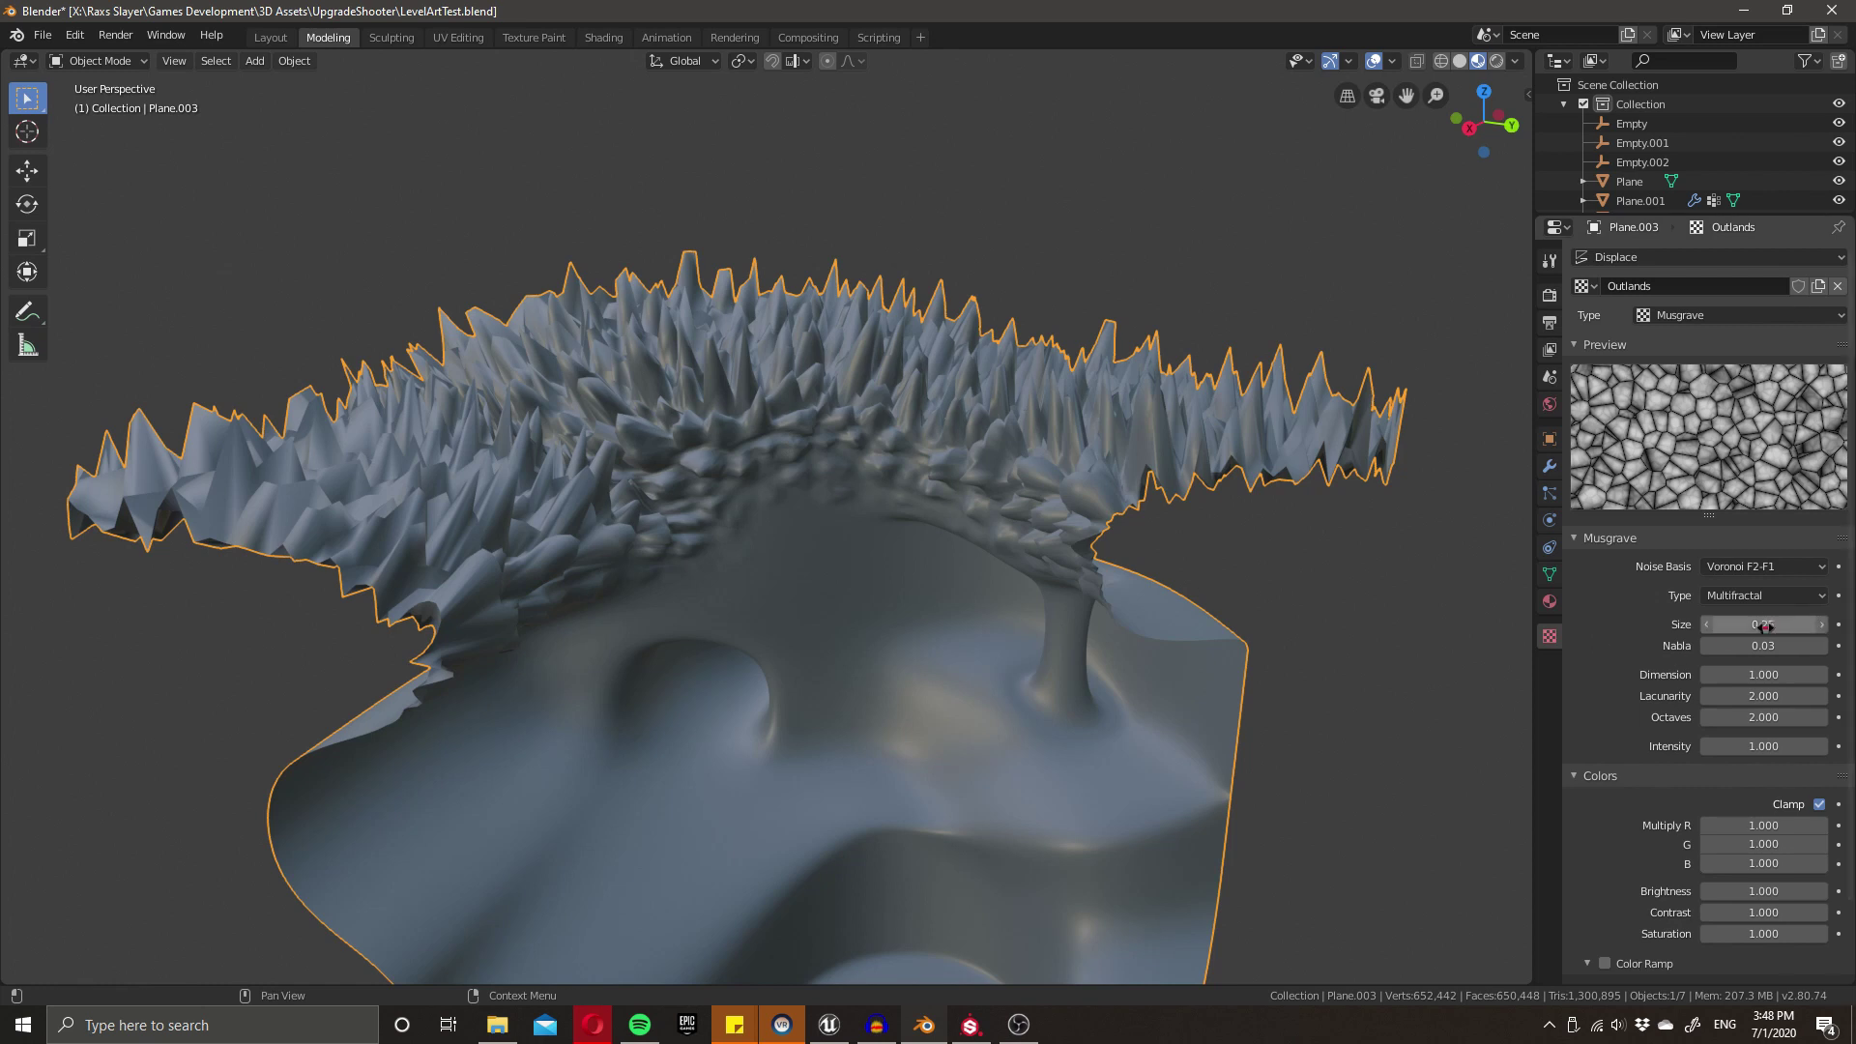
drag(1764, 623, 1823, 624)
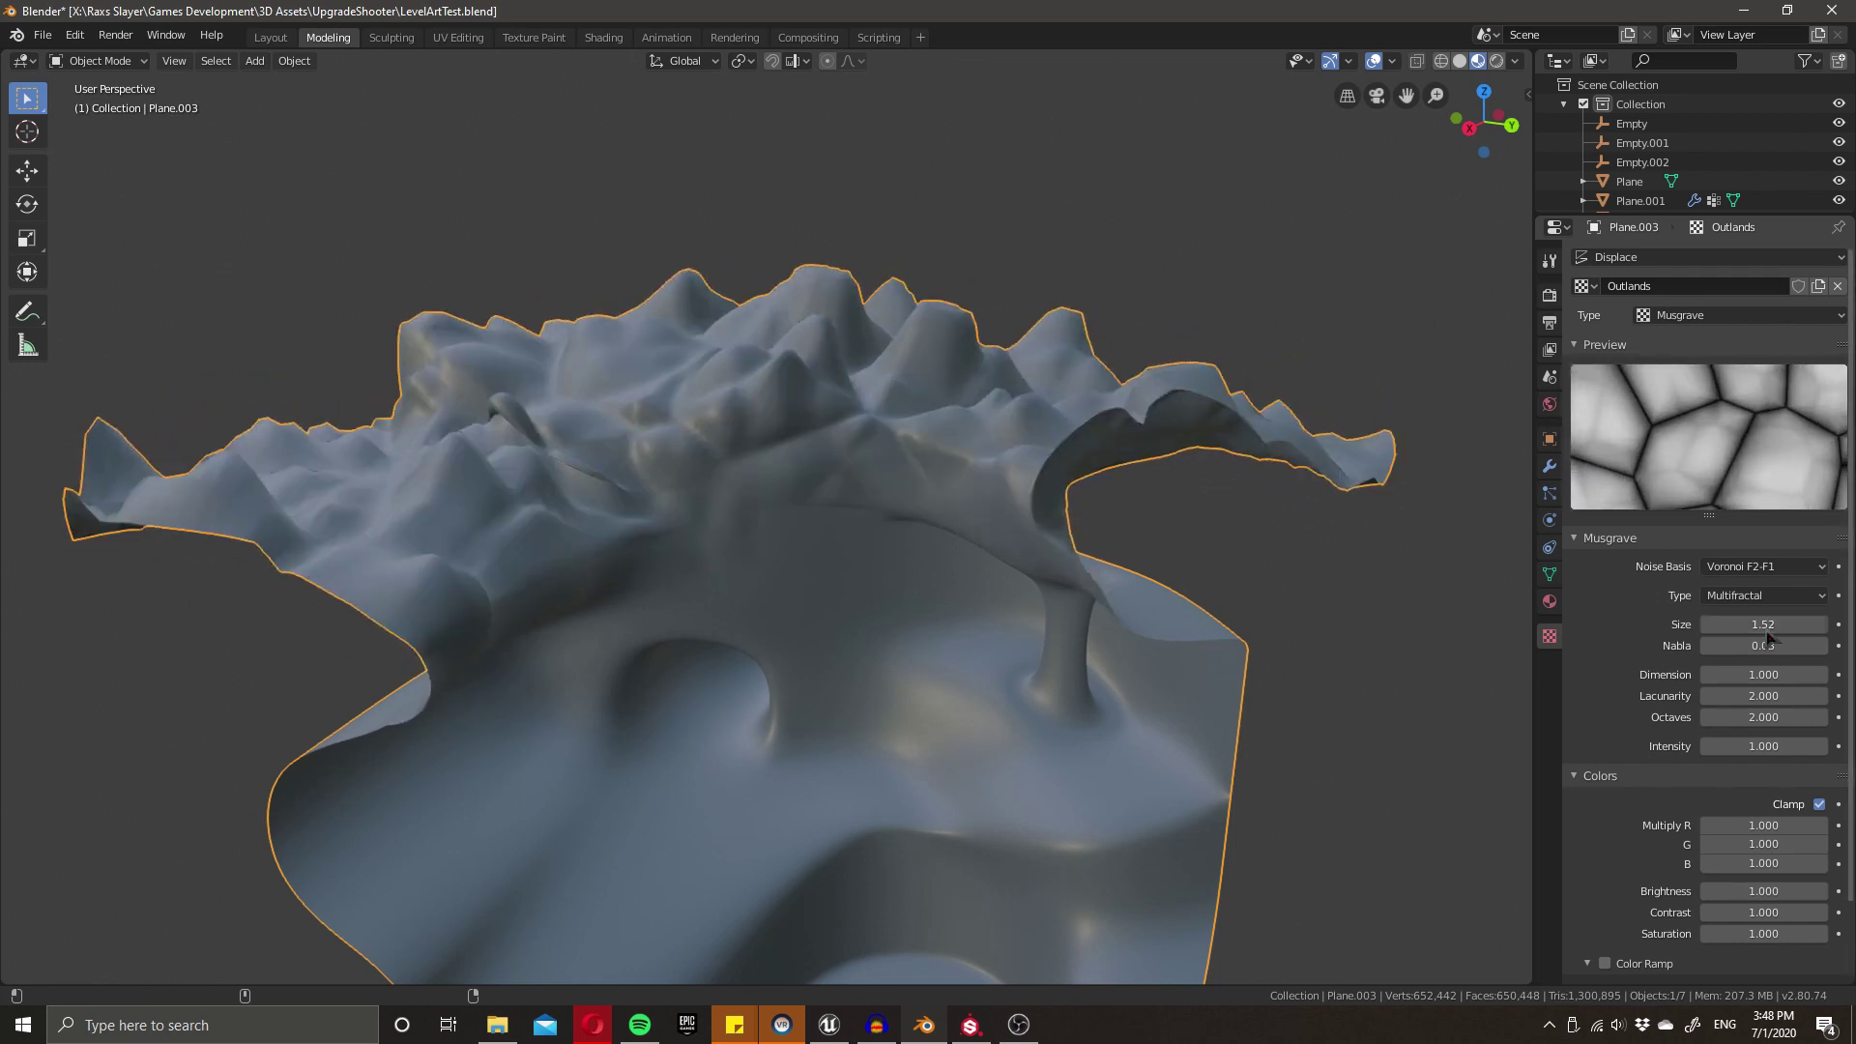
scroll(942, 609, down, 1)
mouse_move(935, 605)
middle_down()
mouse_move(978, 622)
mouse_move(957, 625)
middle_up()
shift+middle_drag(1214, 704, 1204, 663)
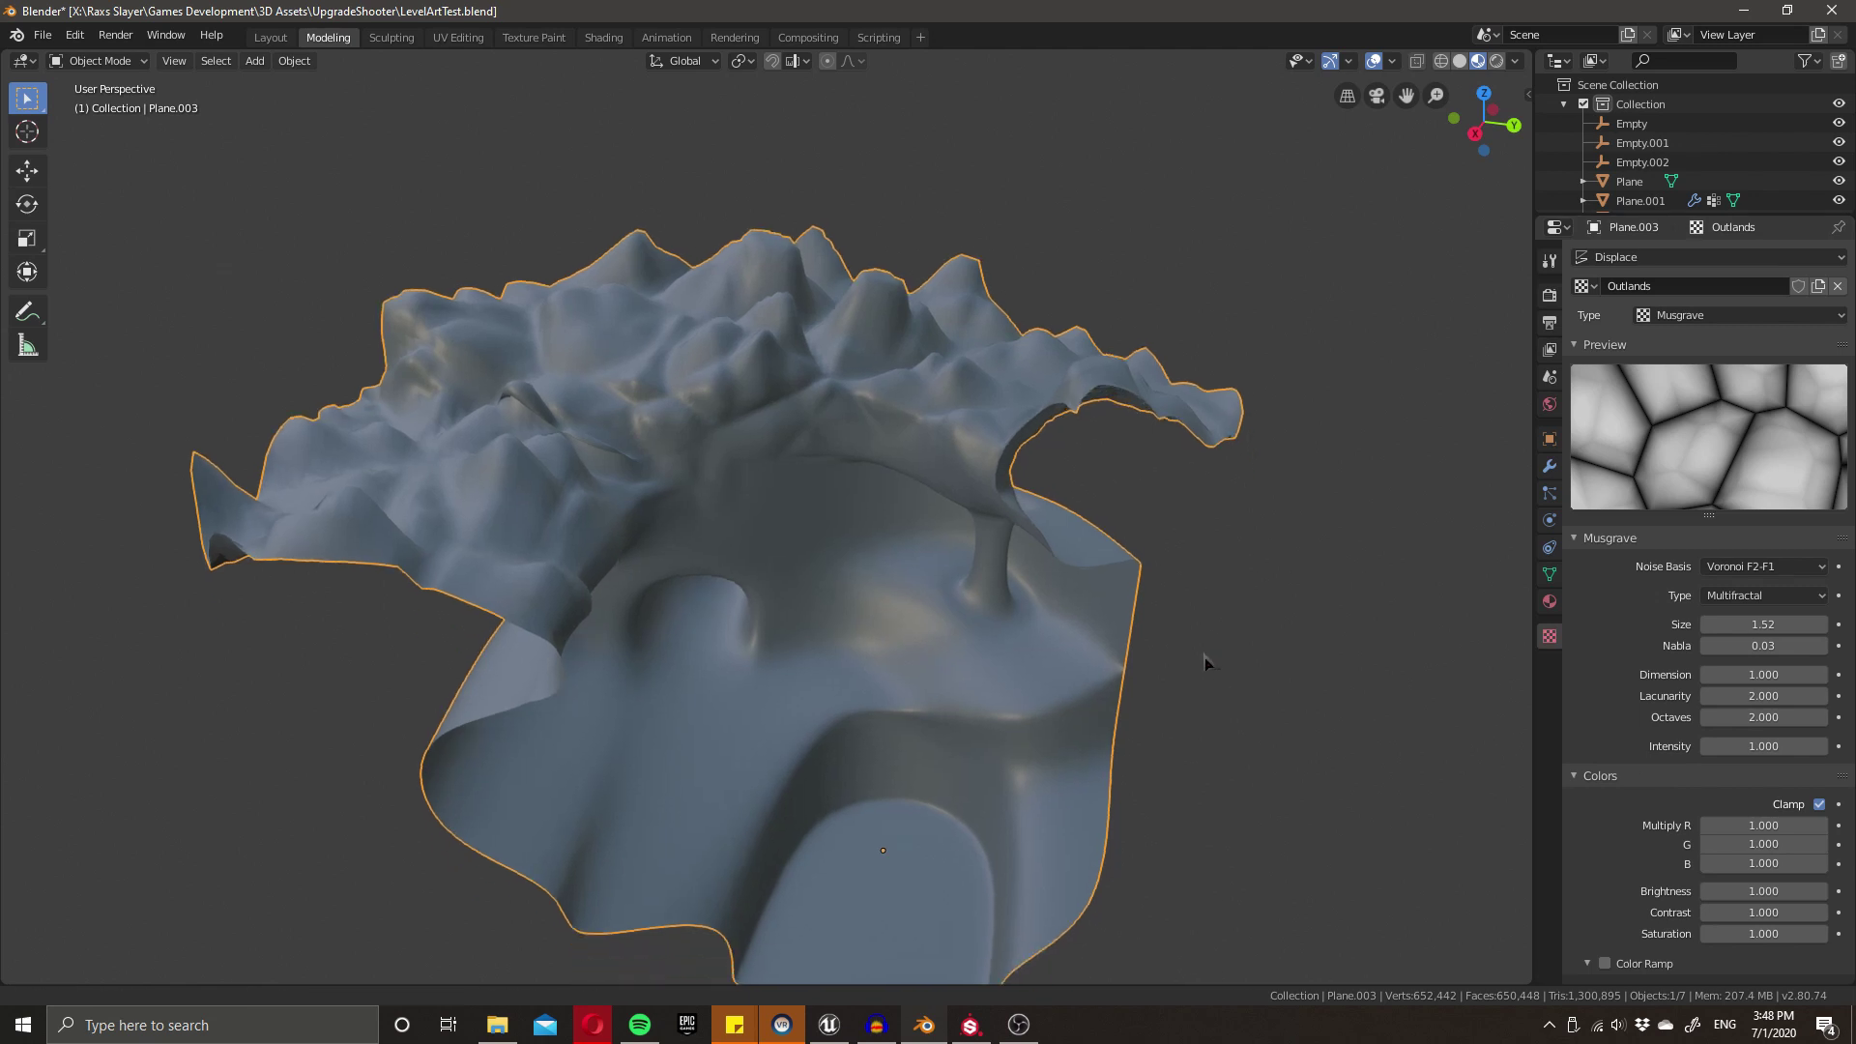
middle_drag(834, 718, 828, 690)
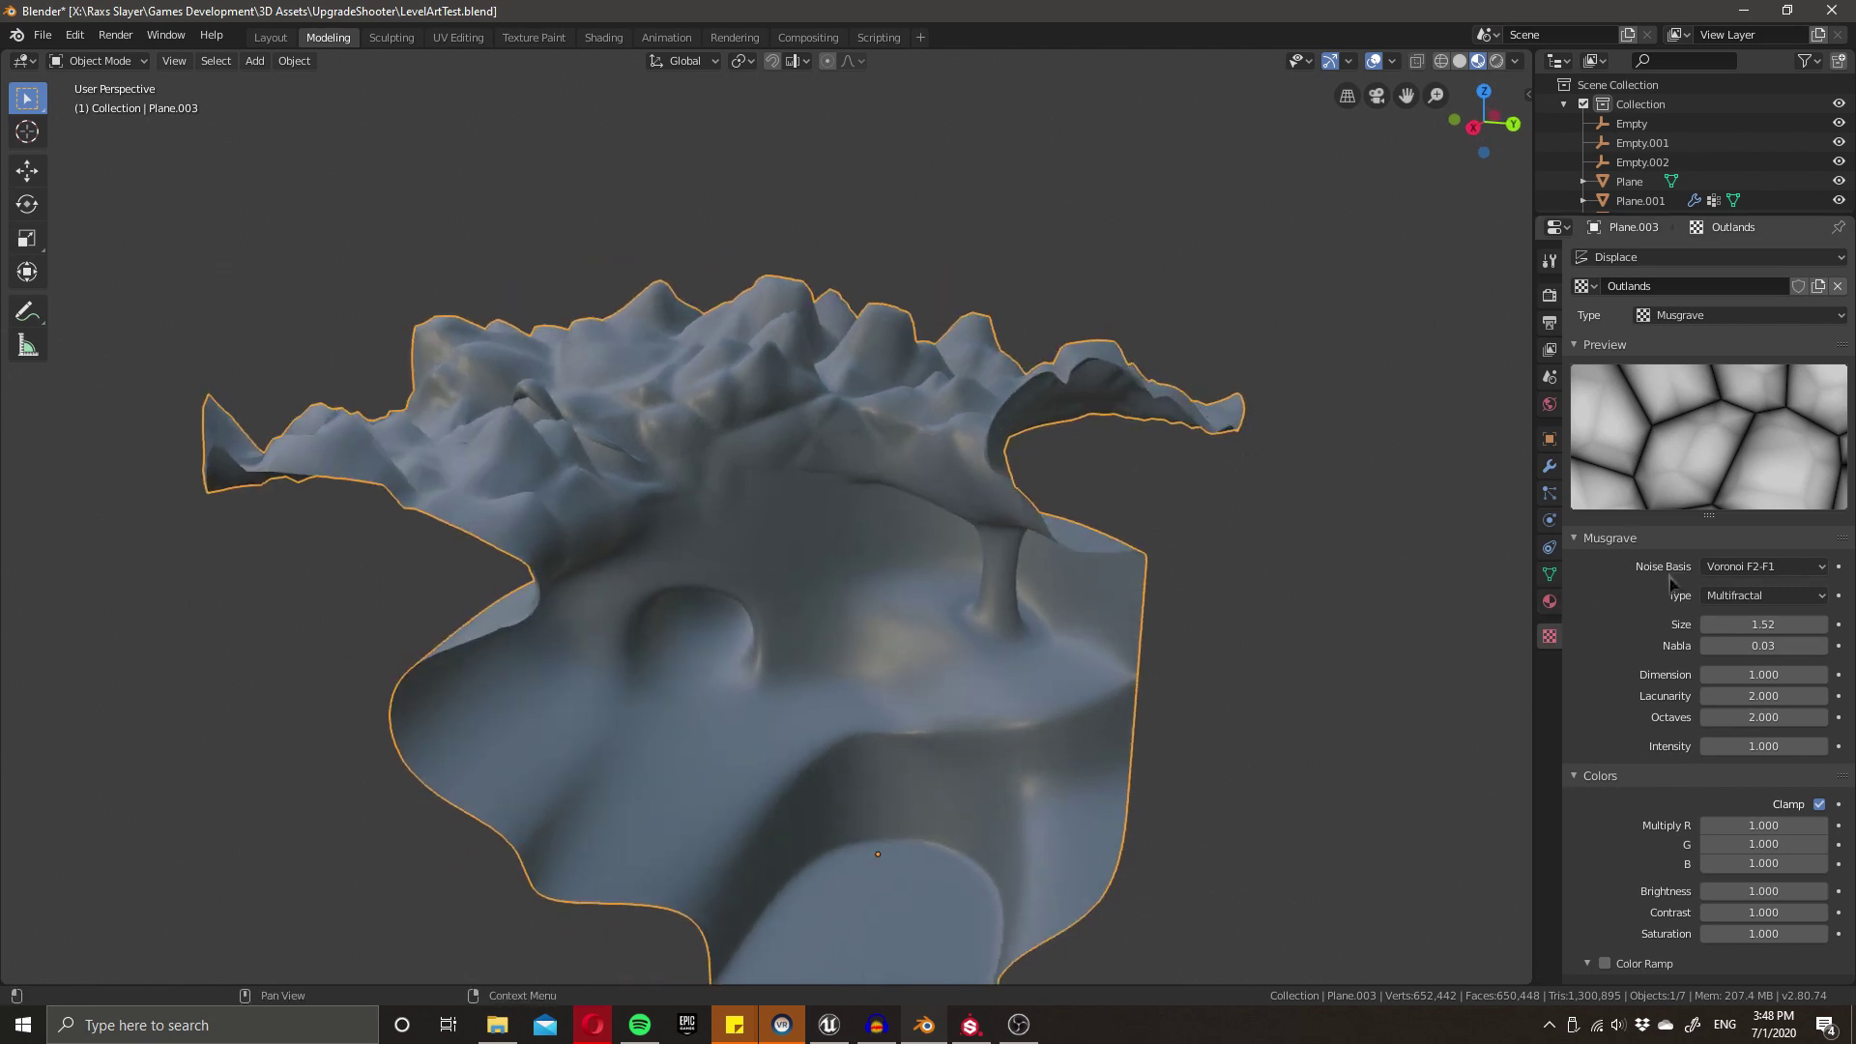
- Raise the Displace modifier's strength to 1.47 for taller outland mountains
click(1550, 467)
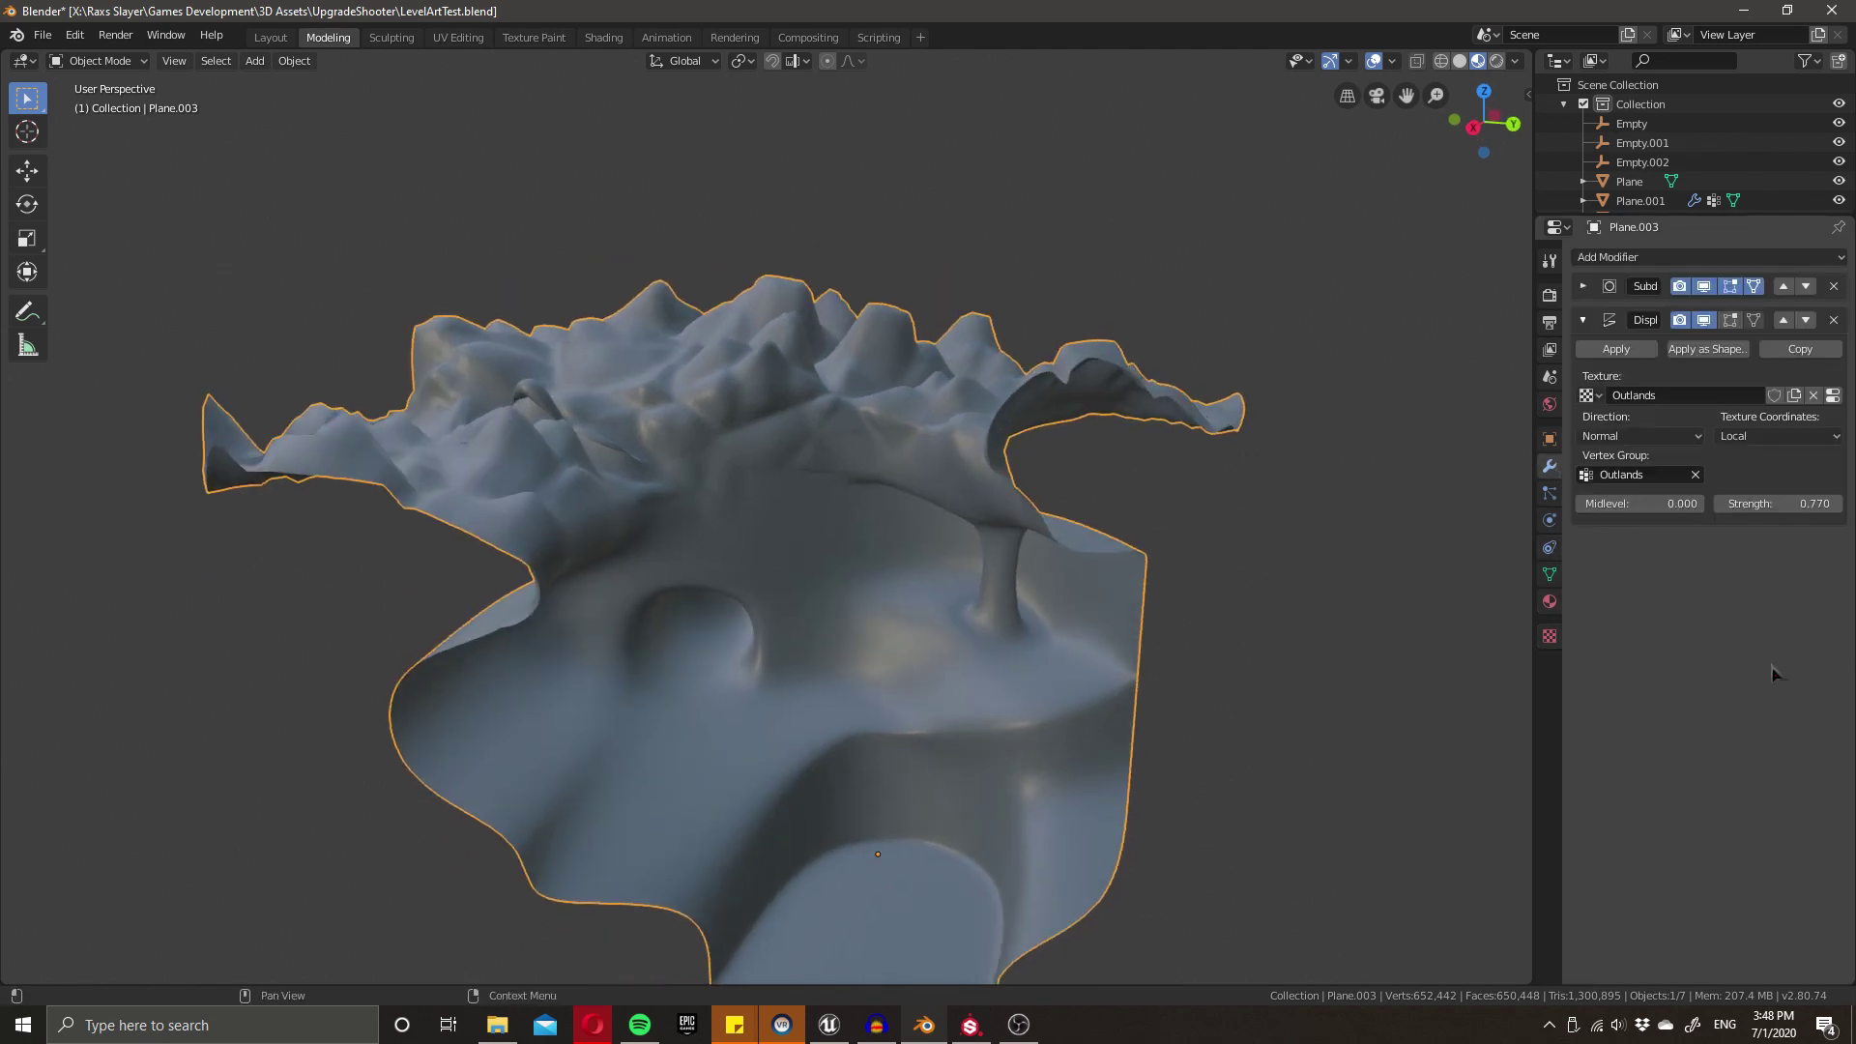
mouse_move(1776, 502)
mouse_down()
mouse_move(1837, 502)
mouse_move(1790, 502)
mouse_move(1808, 503)
mouse_up()
middle_drag(723, 498, 621, 533)
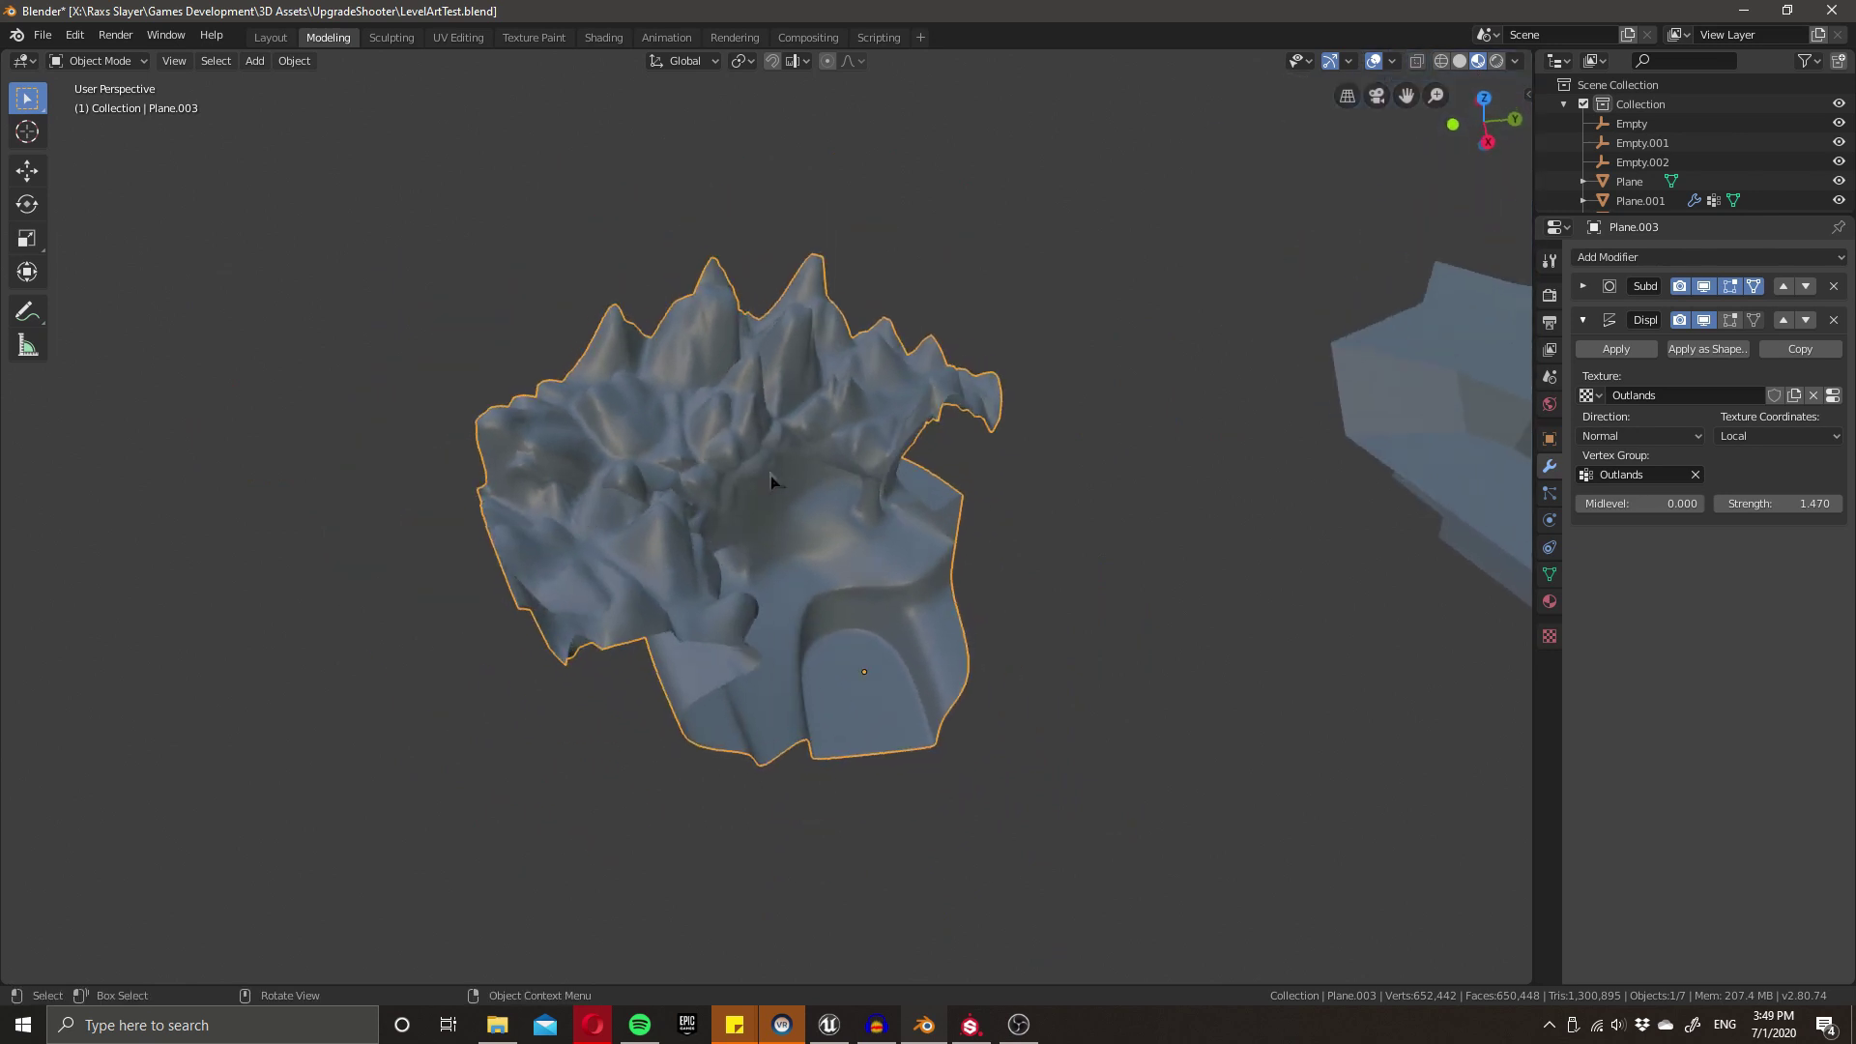
- Examine the displaced mountains from several angles and compare them with the neighbouring low-poly level mesh
middle_drag(771, 480, 742, 456)
scroll(770, 481, up, 1)
scroll(1187, 650, down, 2)
shift+middle_drag(1187, 619, 700, 494)
middle_drag(909, 522, 821, 539)
key(KP_Decimal)
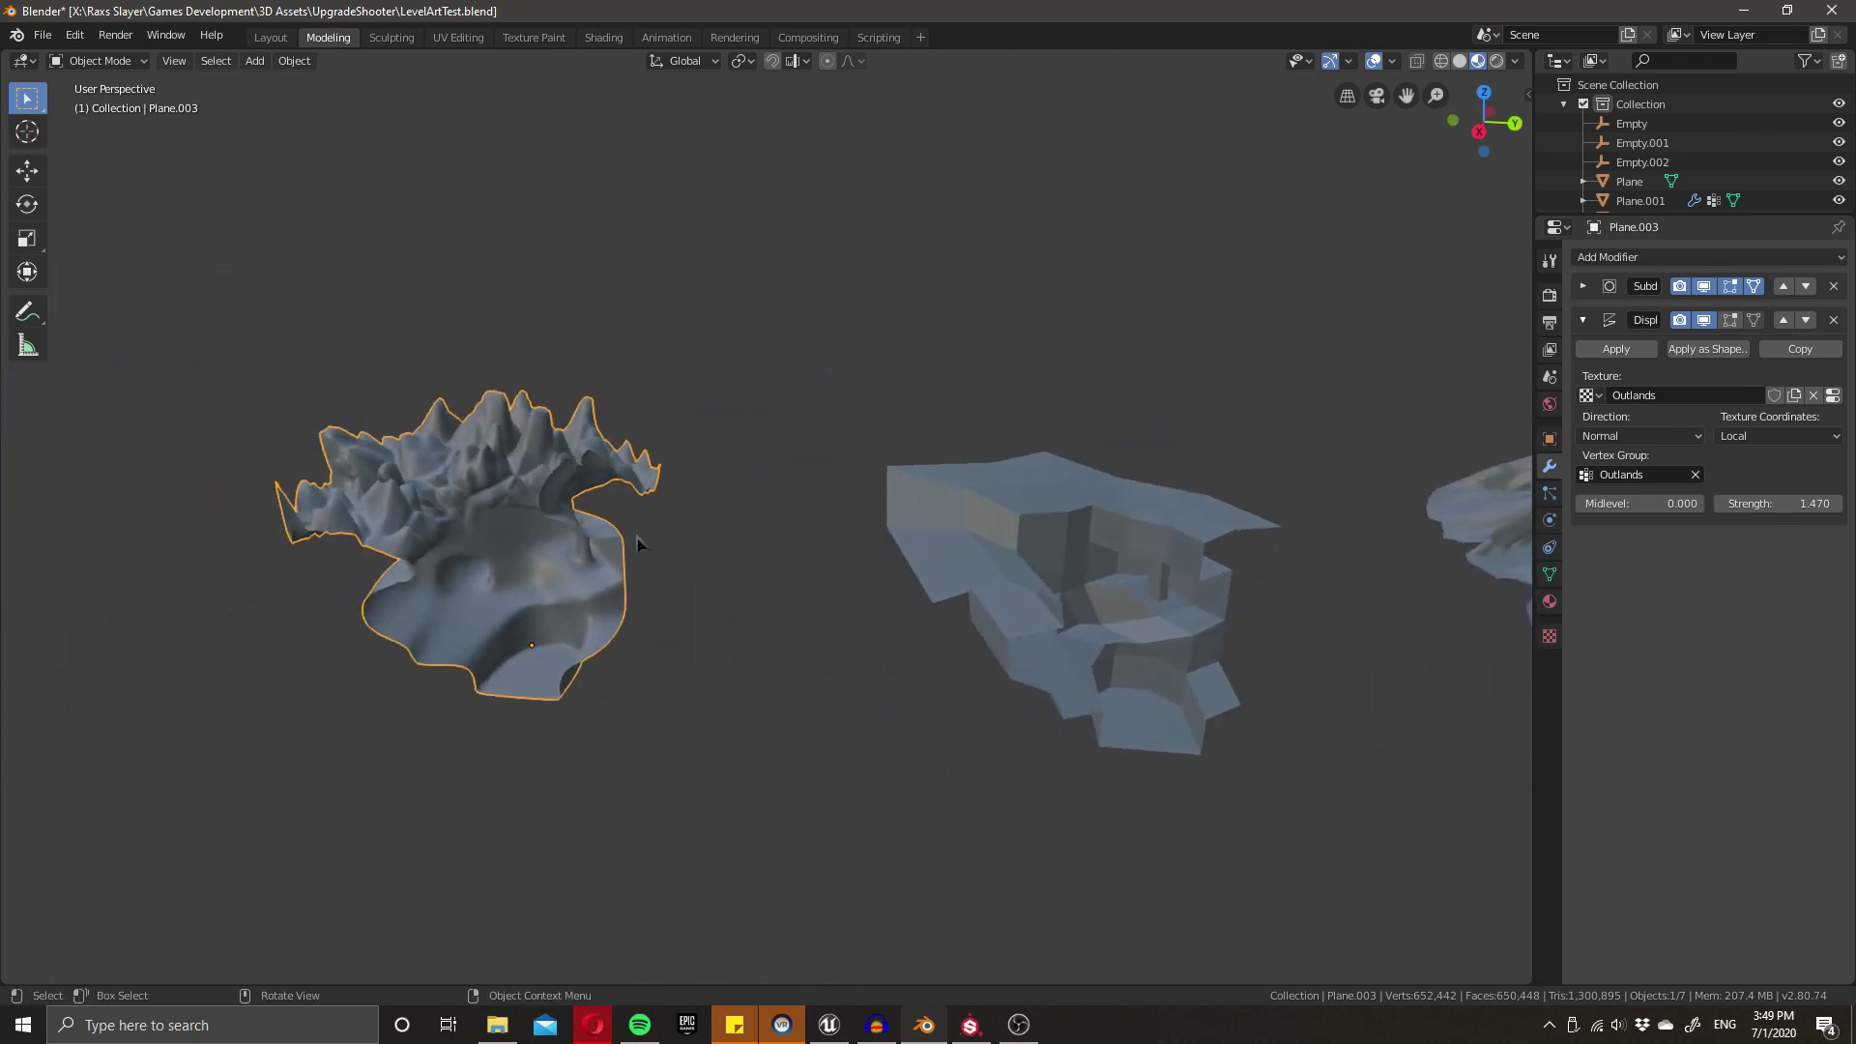
scroll(564, 638, up, 3)
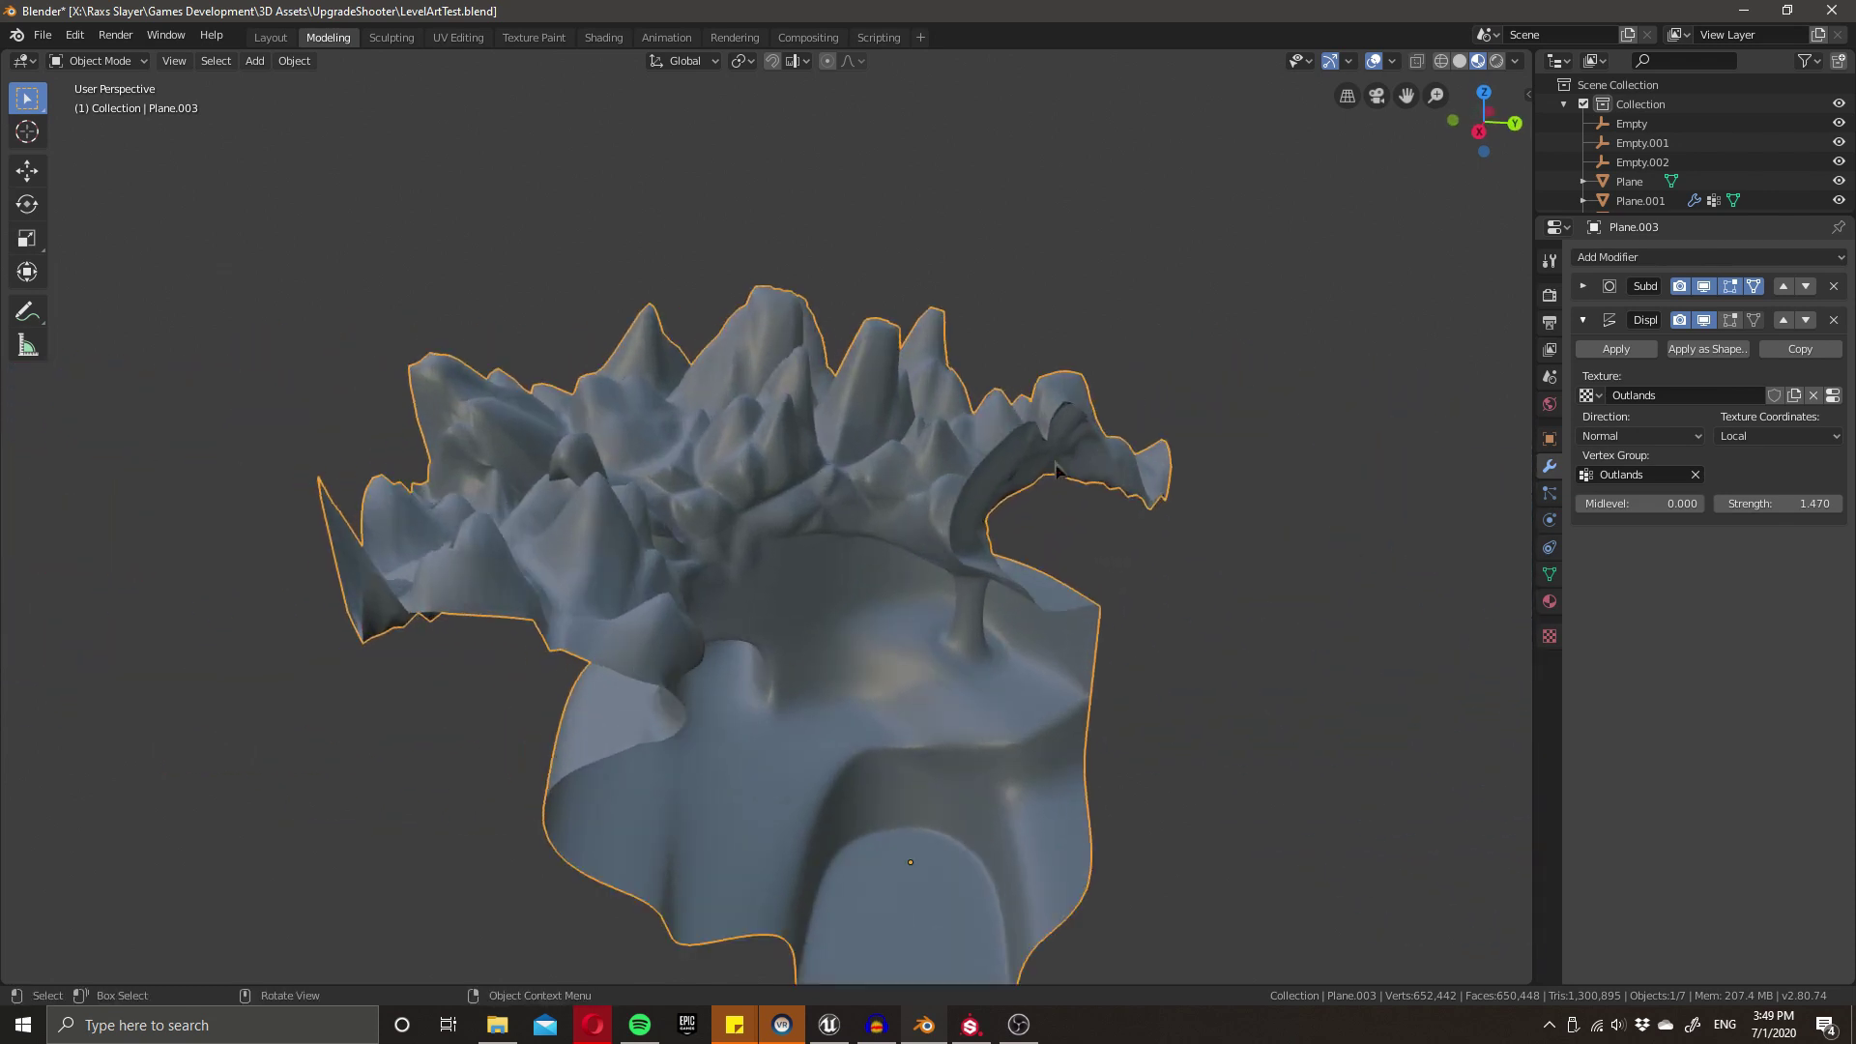
- Set the Outlands Displace modifier's direction to RGB to XYZ and check the slanted peaks
click(1652, 437)
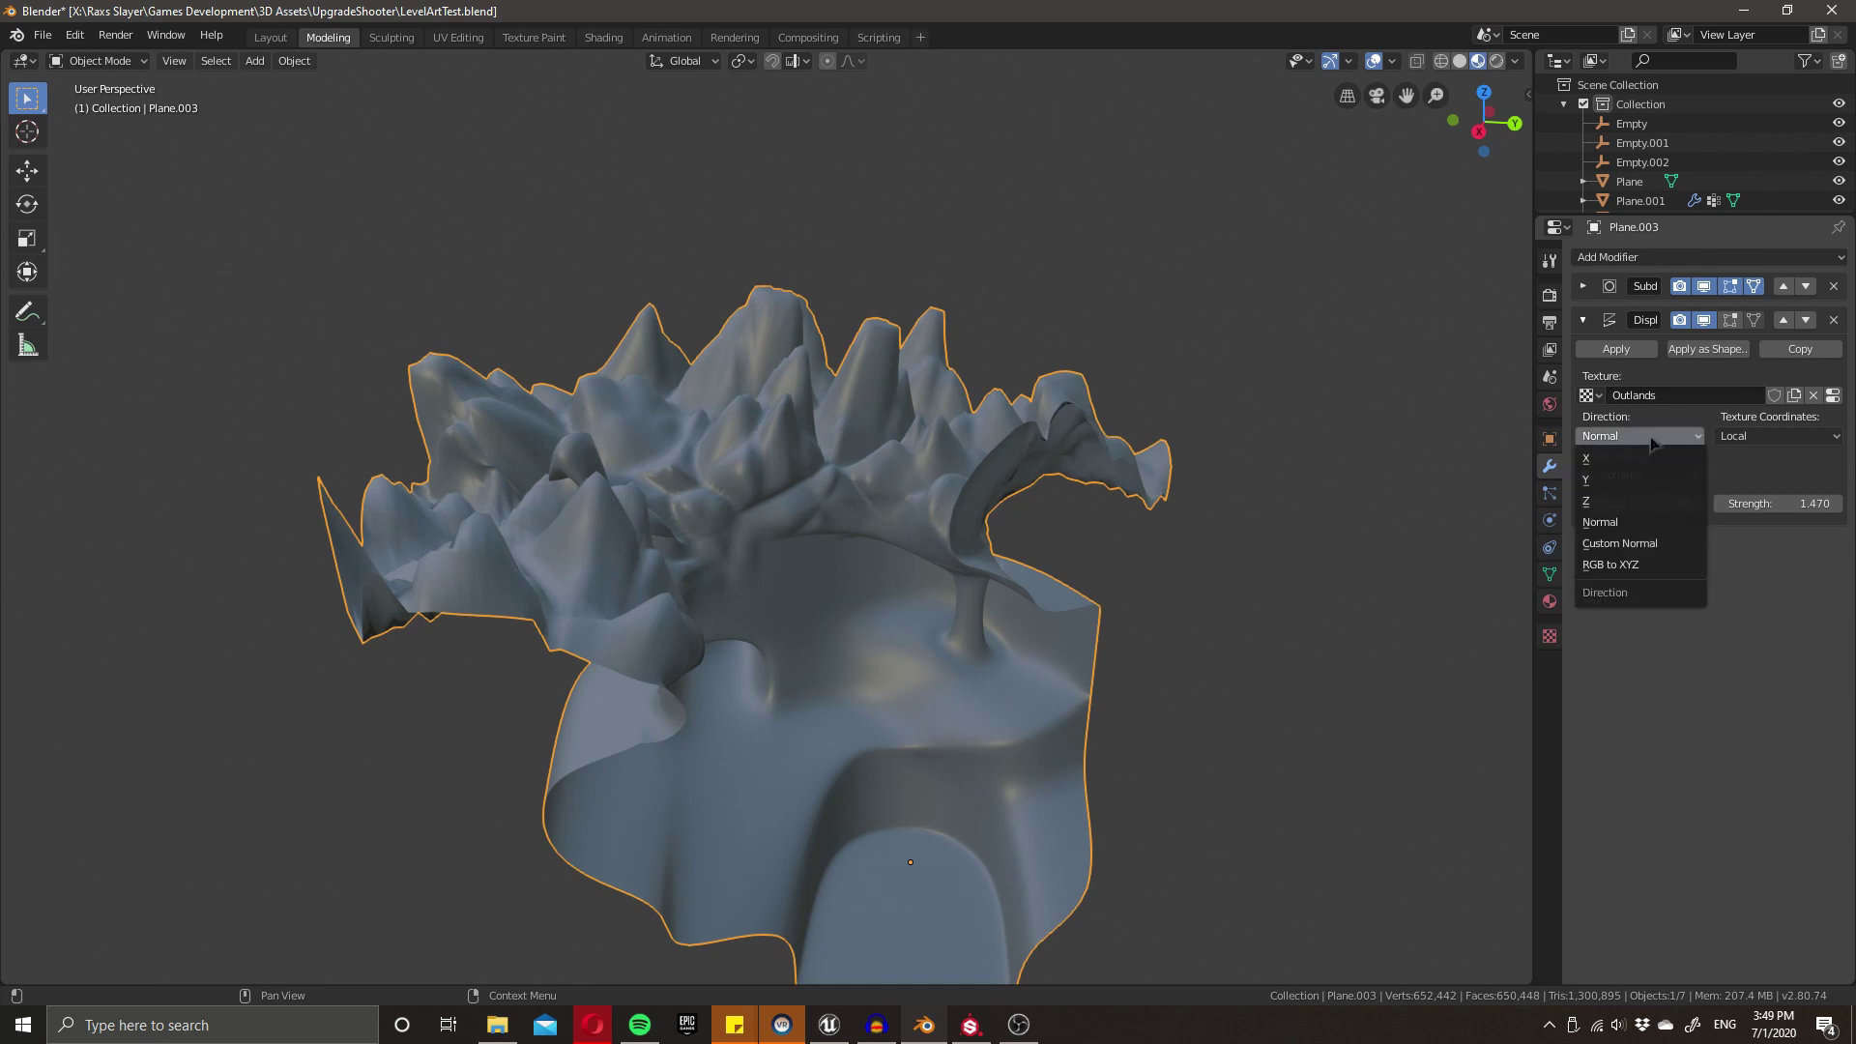
click(1630, 565)
middle_drag(899, 783, 737, 696)
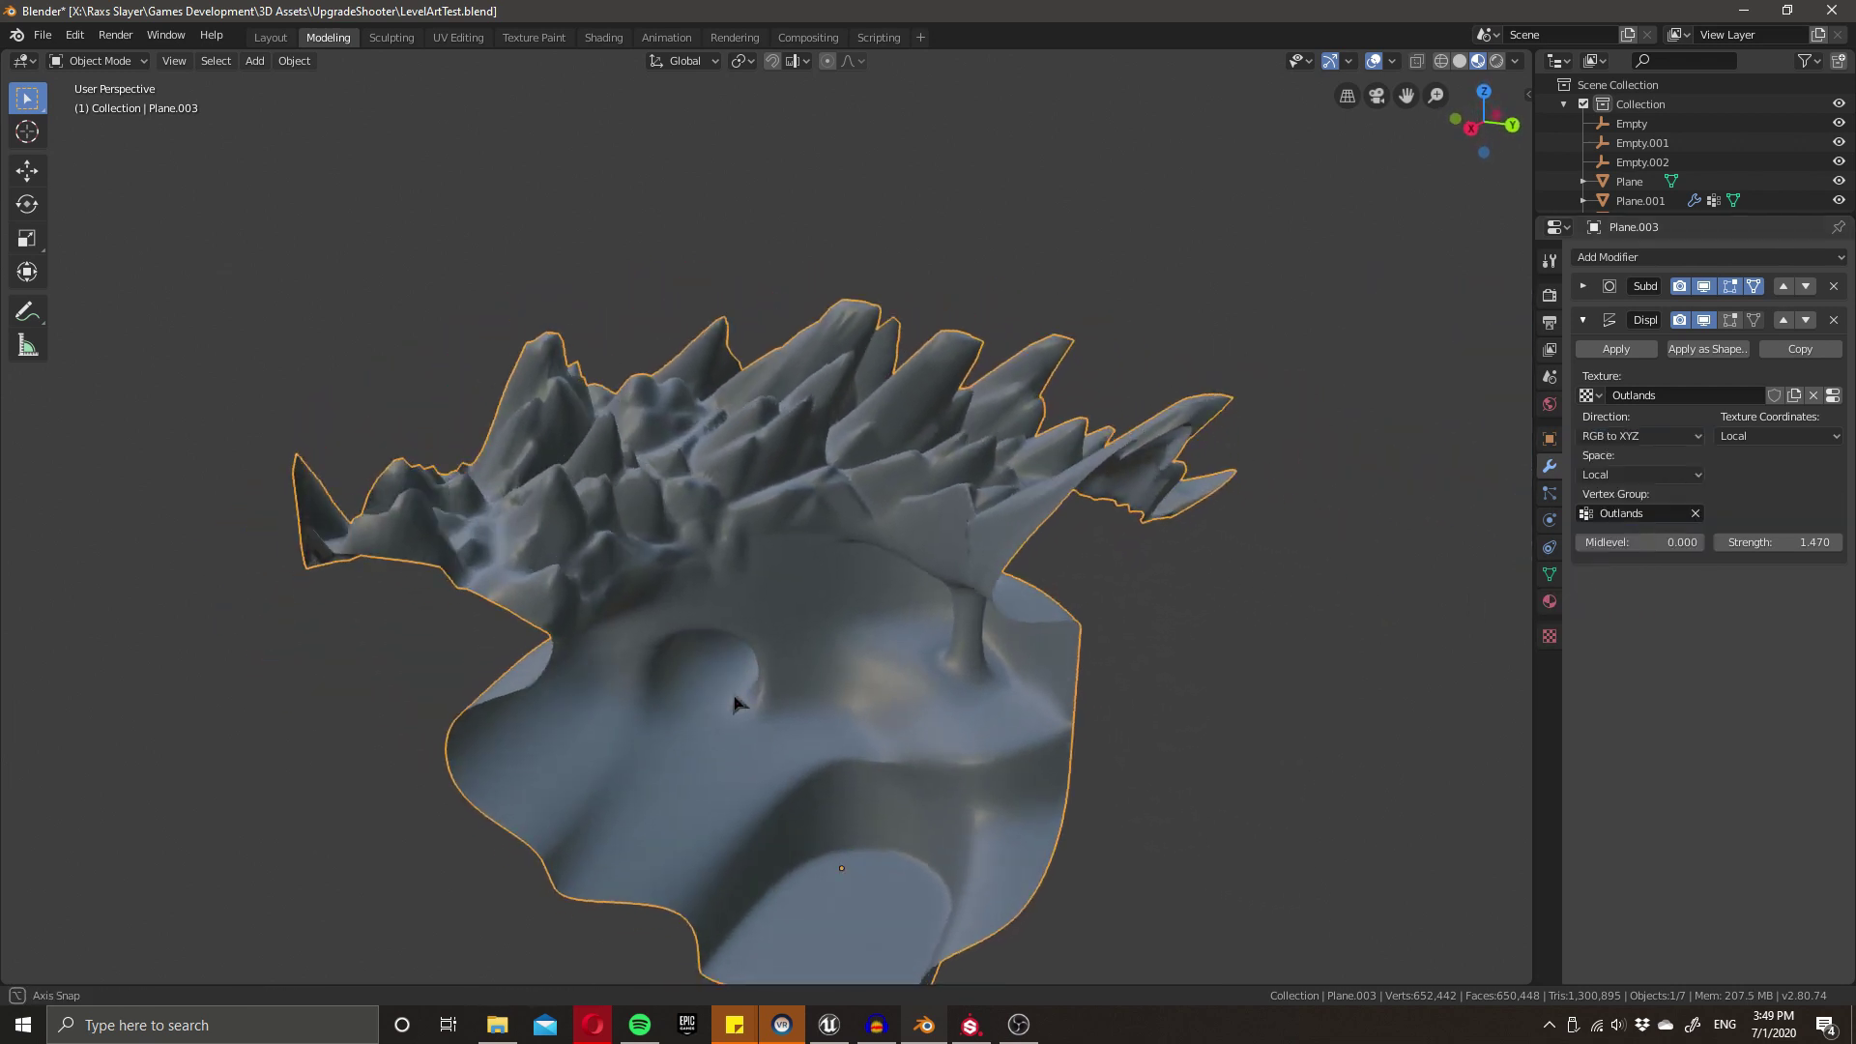
- Open the Outlands texture settings and enable its color ramp
click(1833, 395)
scroll(1650, 843, down, 3)
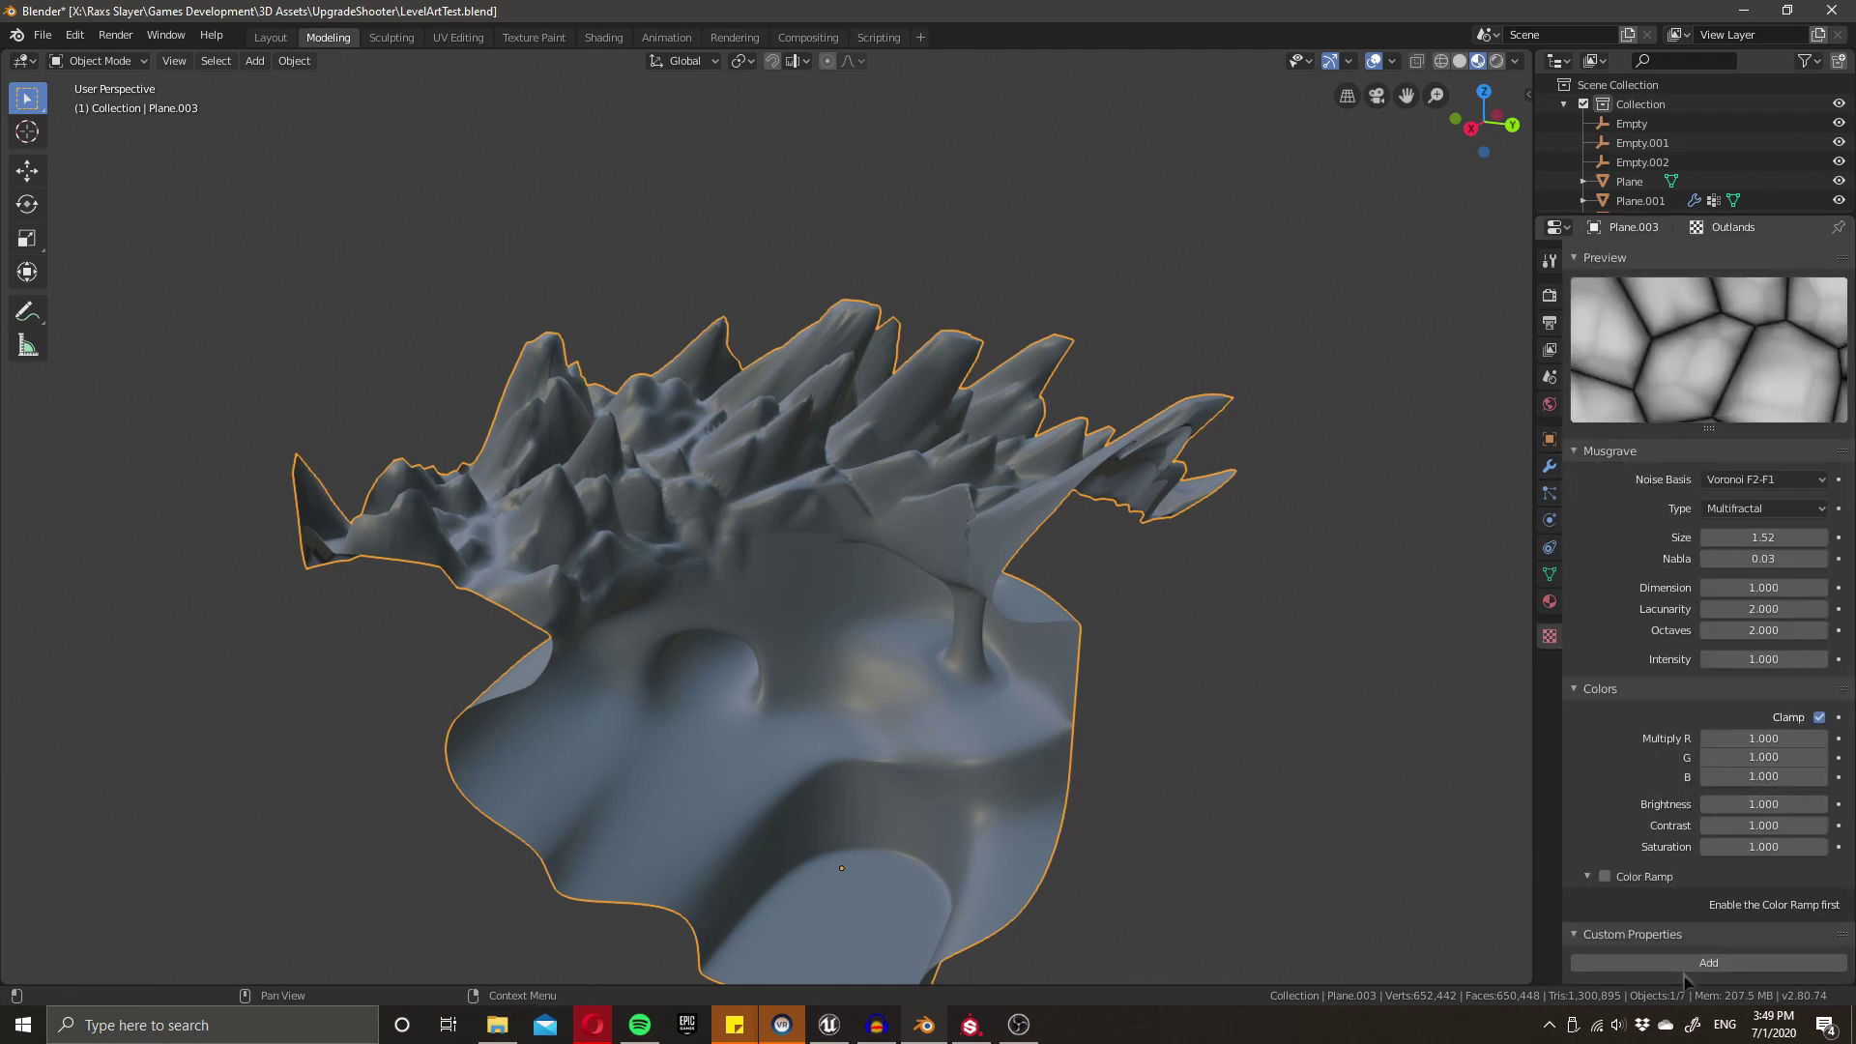
click(1604, 876)
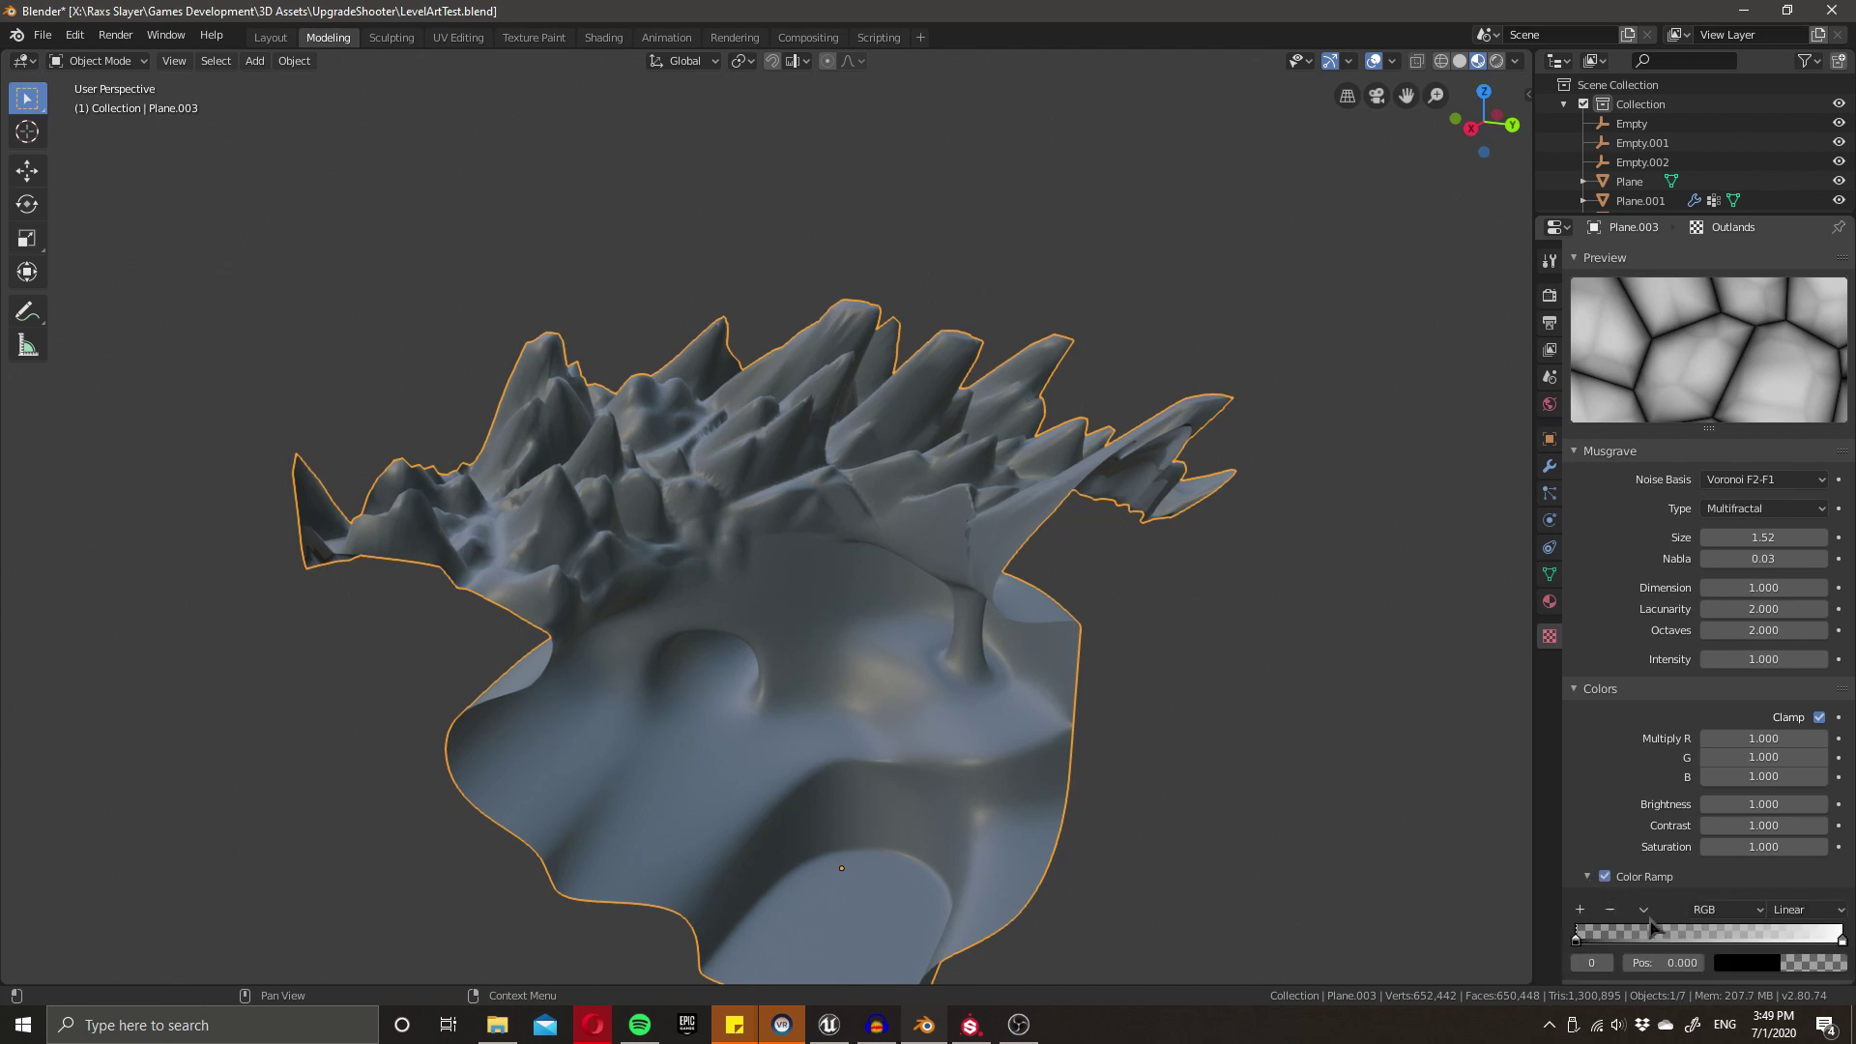
scroll(1746, 888, down, 2)
- Try a fully saturated blue, hue about 0.68, on the color ramp's end stop and check how the peaks are displaced
click(1842, 882)
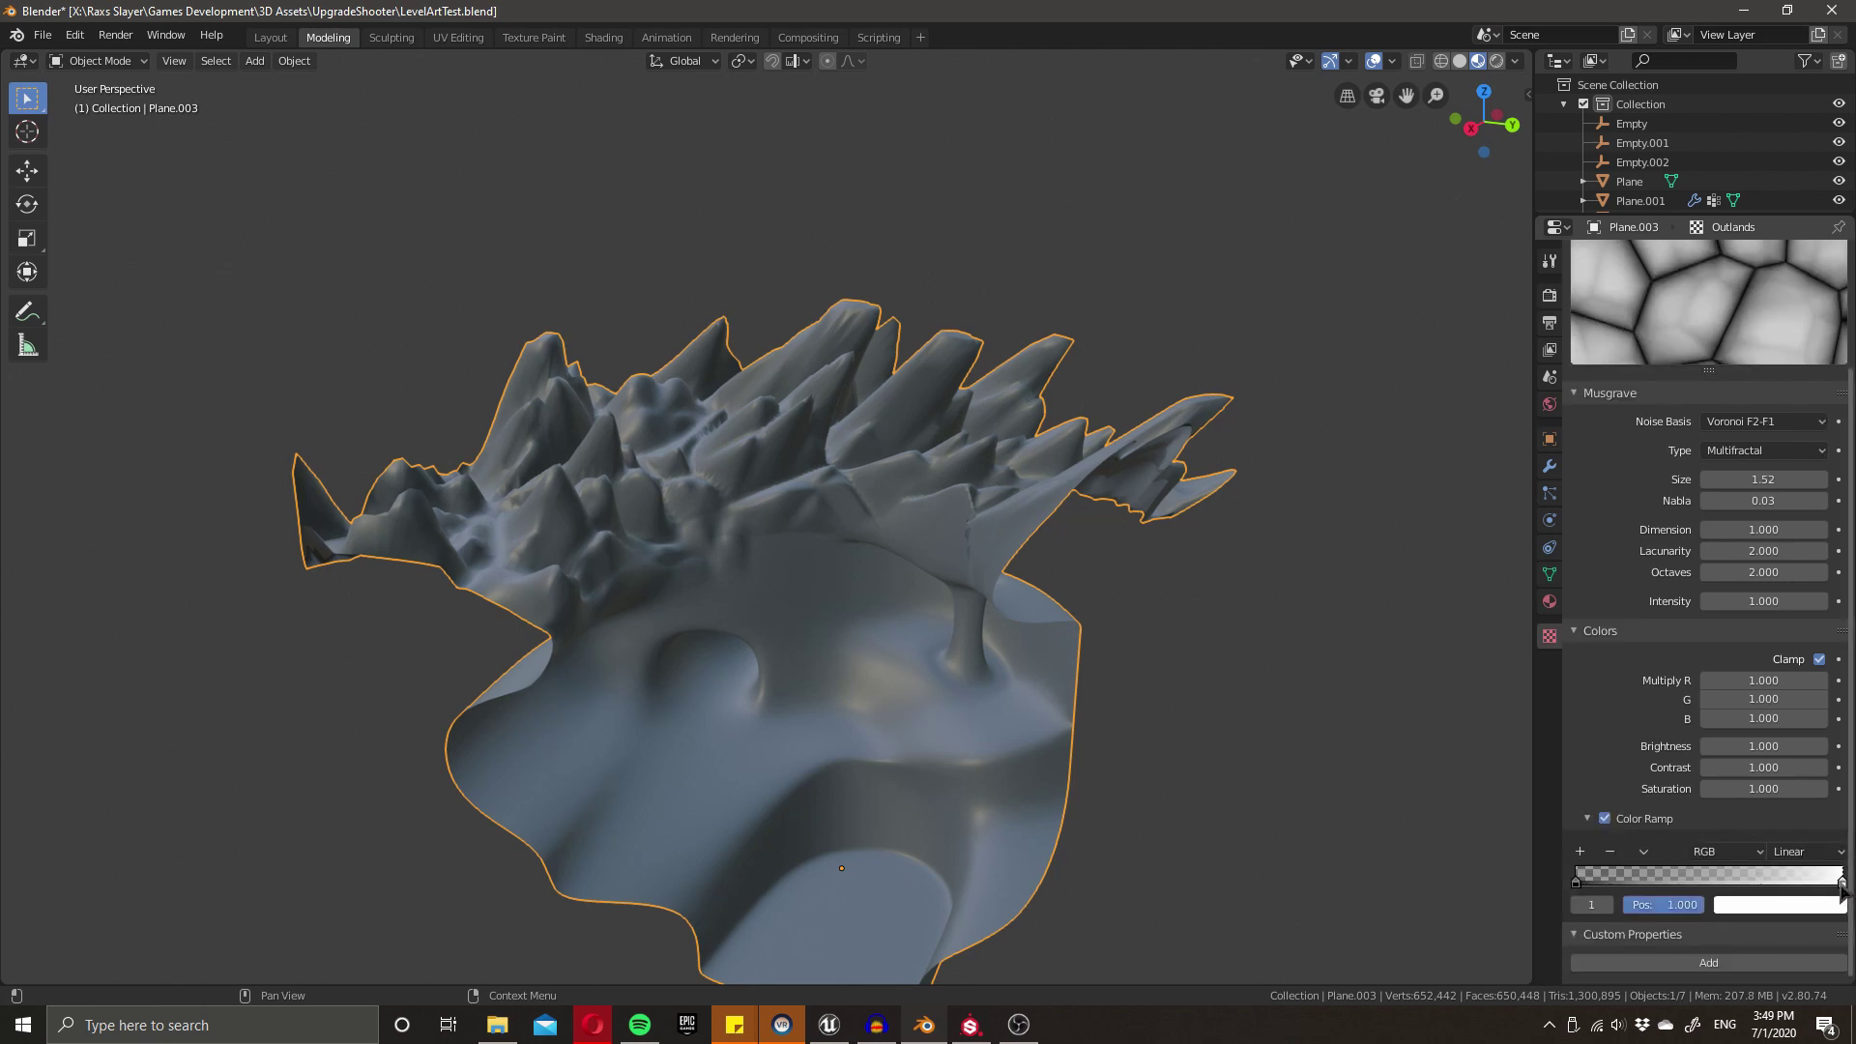
mouse_move(1841, 883)
mouse_down()
mouse_move(1627, 899)
mouse_move(1848, 887)
mouse_up()
click(1815, 908)
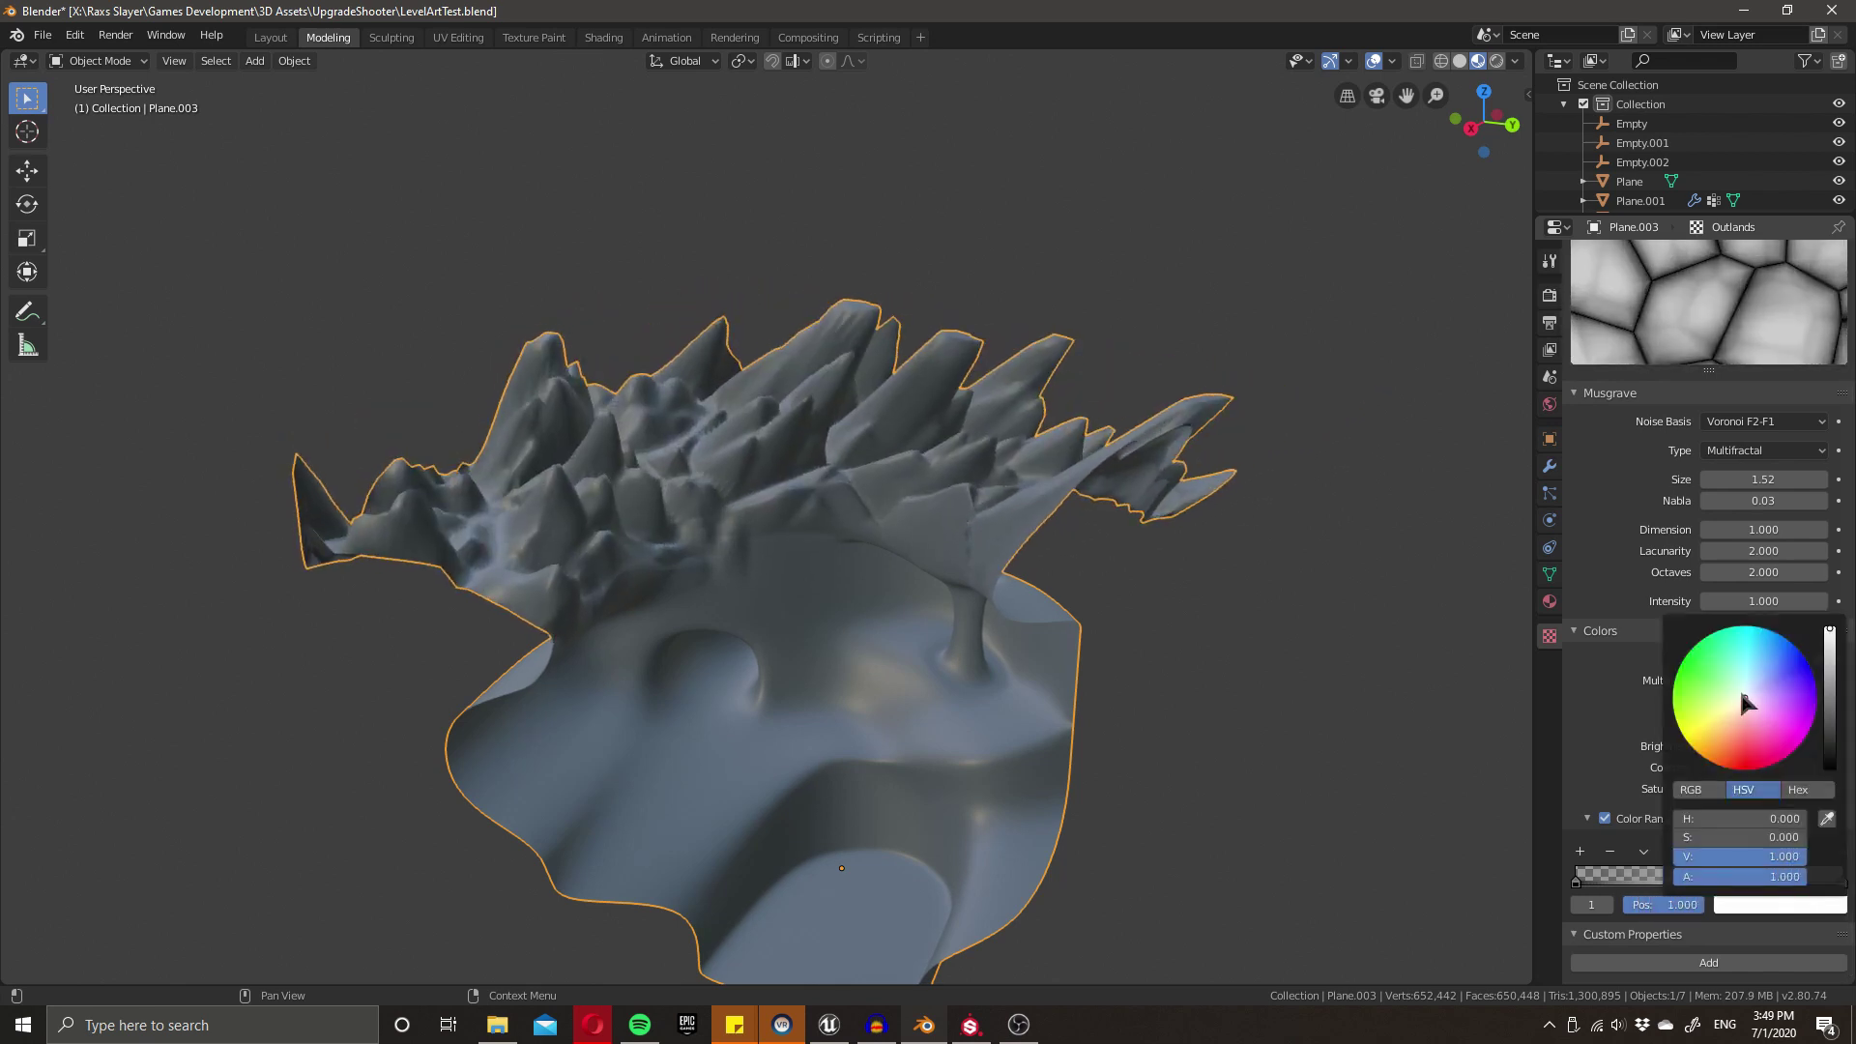
drag(1738, 697, 1800, 653)
middle_drag(1024, 677, 785, 667)
middle_drag(771, 383, 1305, 793)
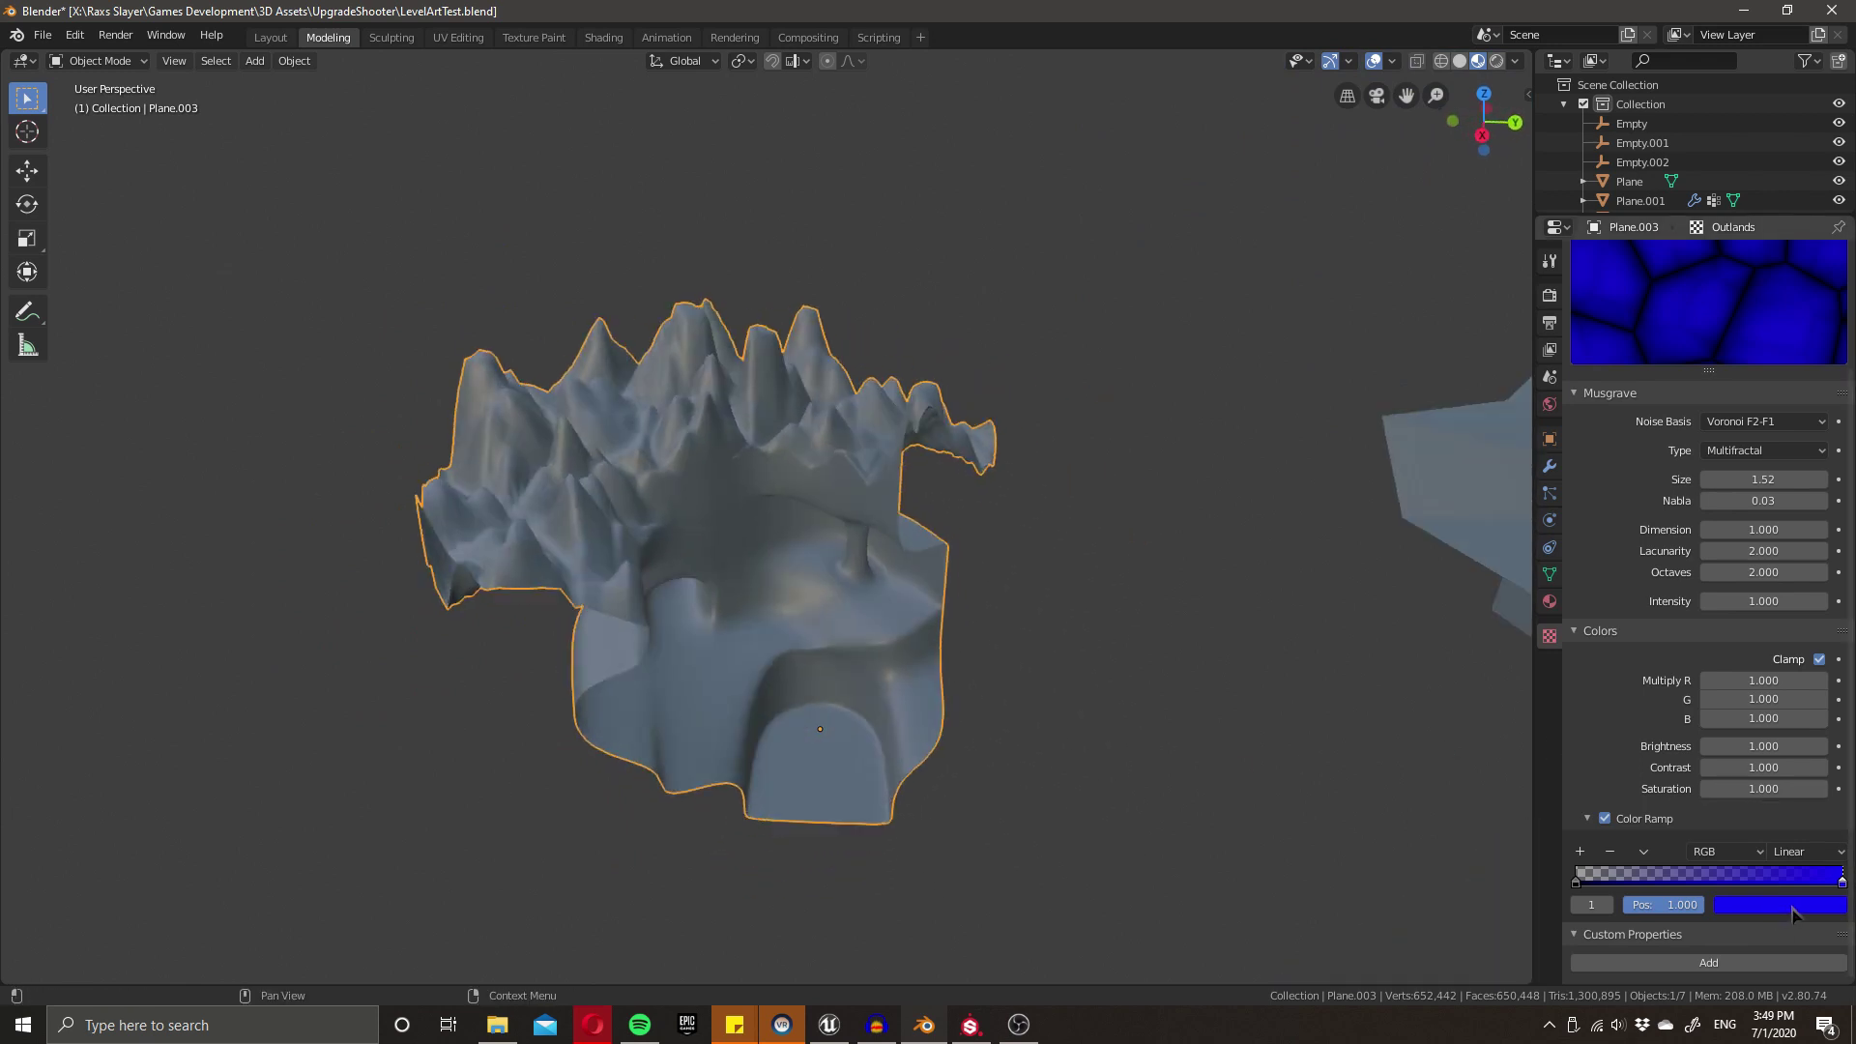
- Tint the color ramp's end stop nearly white with hue 0.586 and saturation 0.078, and compare the terrain with the neighbouring level meshes
click(1793, 911)
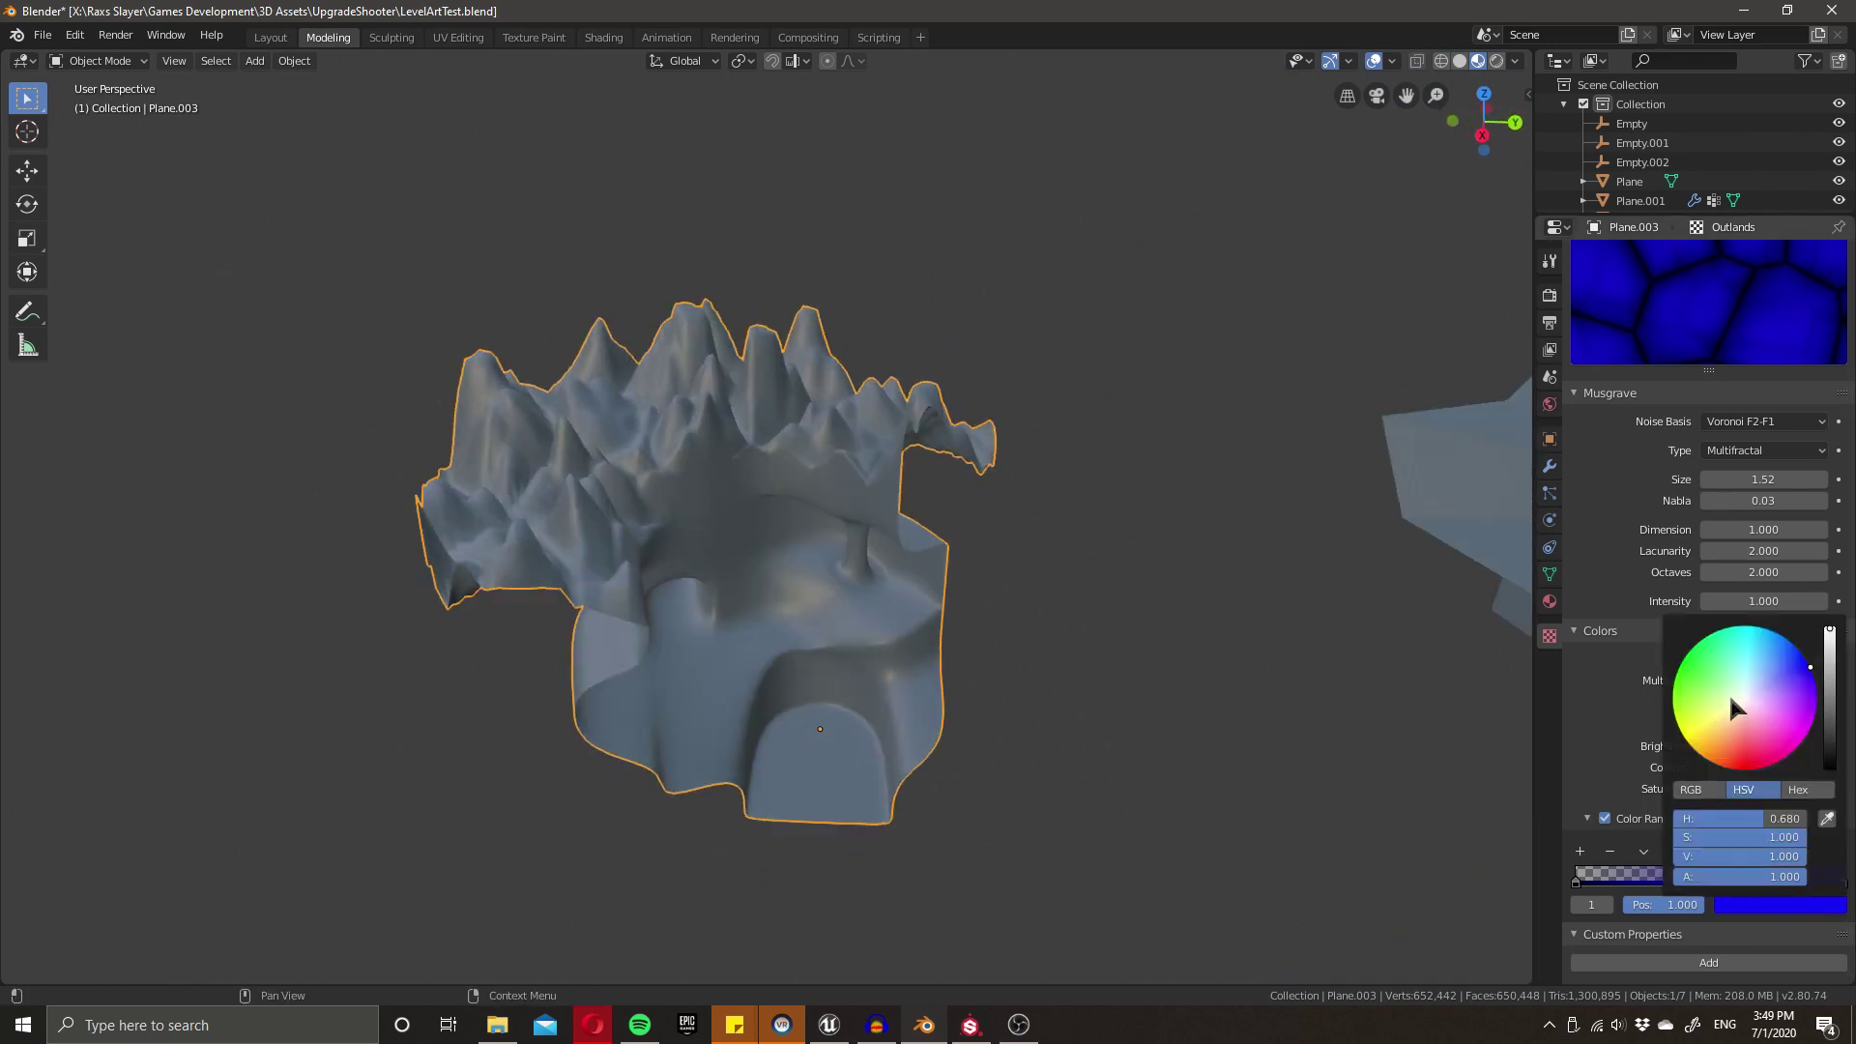
click(1747, 694)
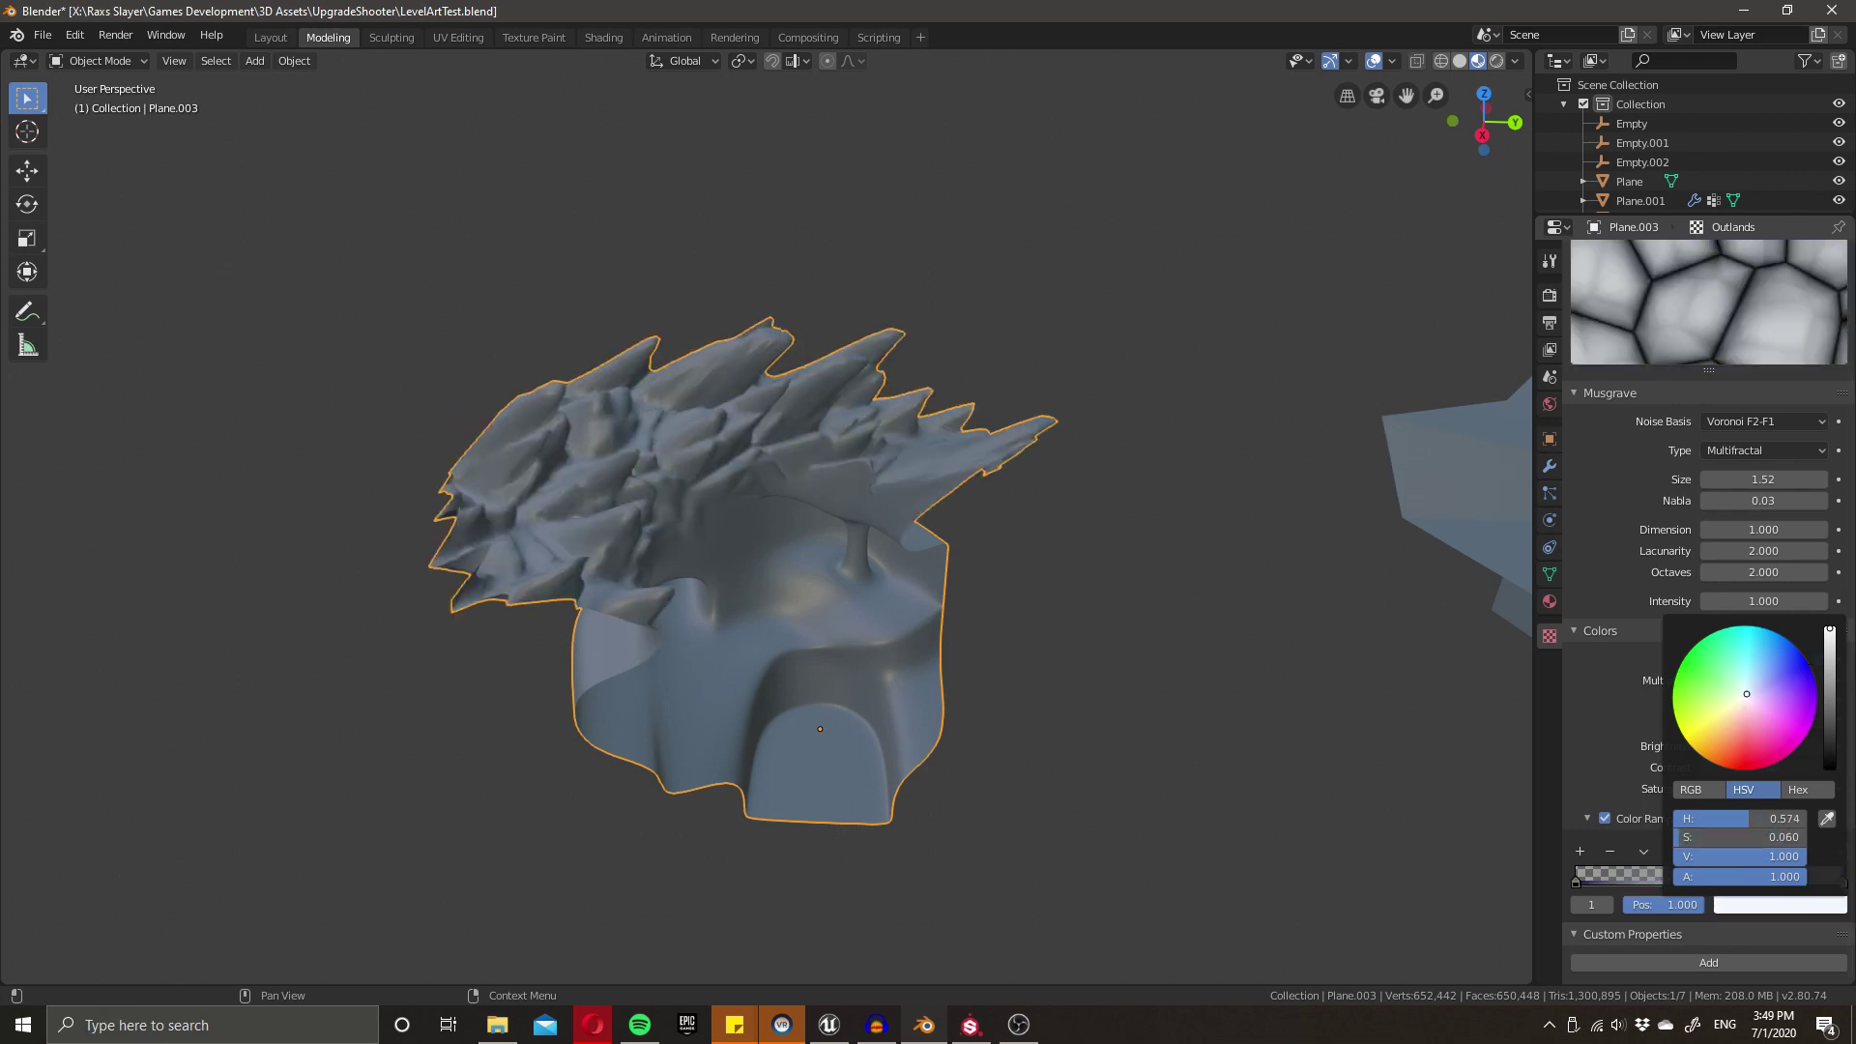
mouse_move(1742, 699)
mouse_down()
mouse_move(1796, 727)
mouse_move(1755, 696)
mouse_move(1811, 667)
mouse_move(1794, 727)
mouse_move(1748, 692)
mouse_up()
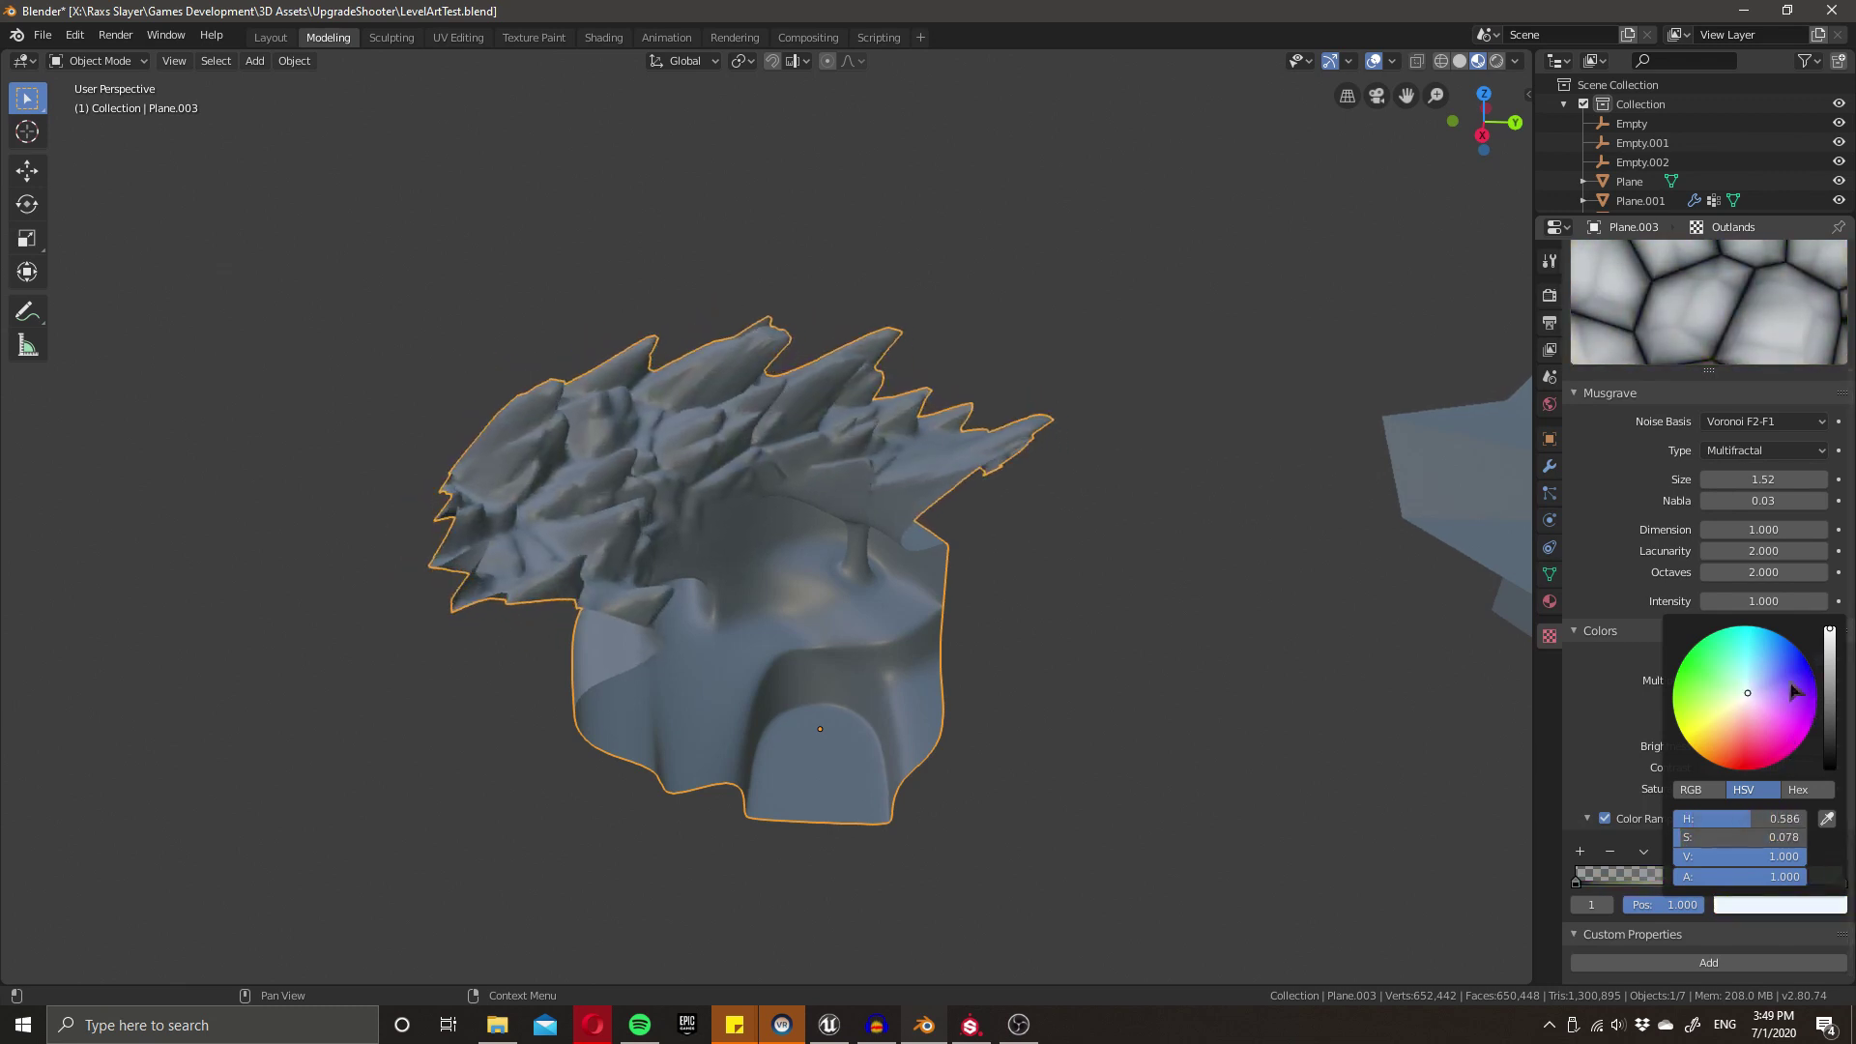
mouse_move(1830, 630)
mouse_down()
mouse_move(1830, 738)
mouse_move(1830, 628)
mouse_up()
middle_drag(1058, 694, 125, 577)
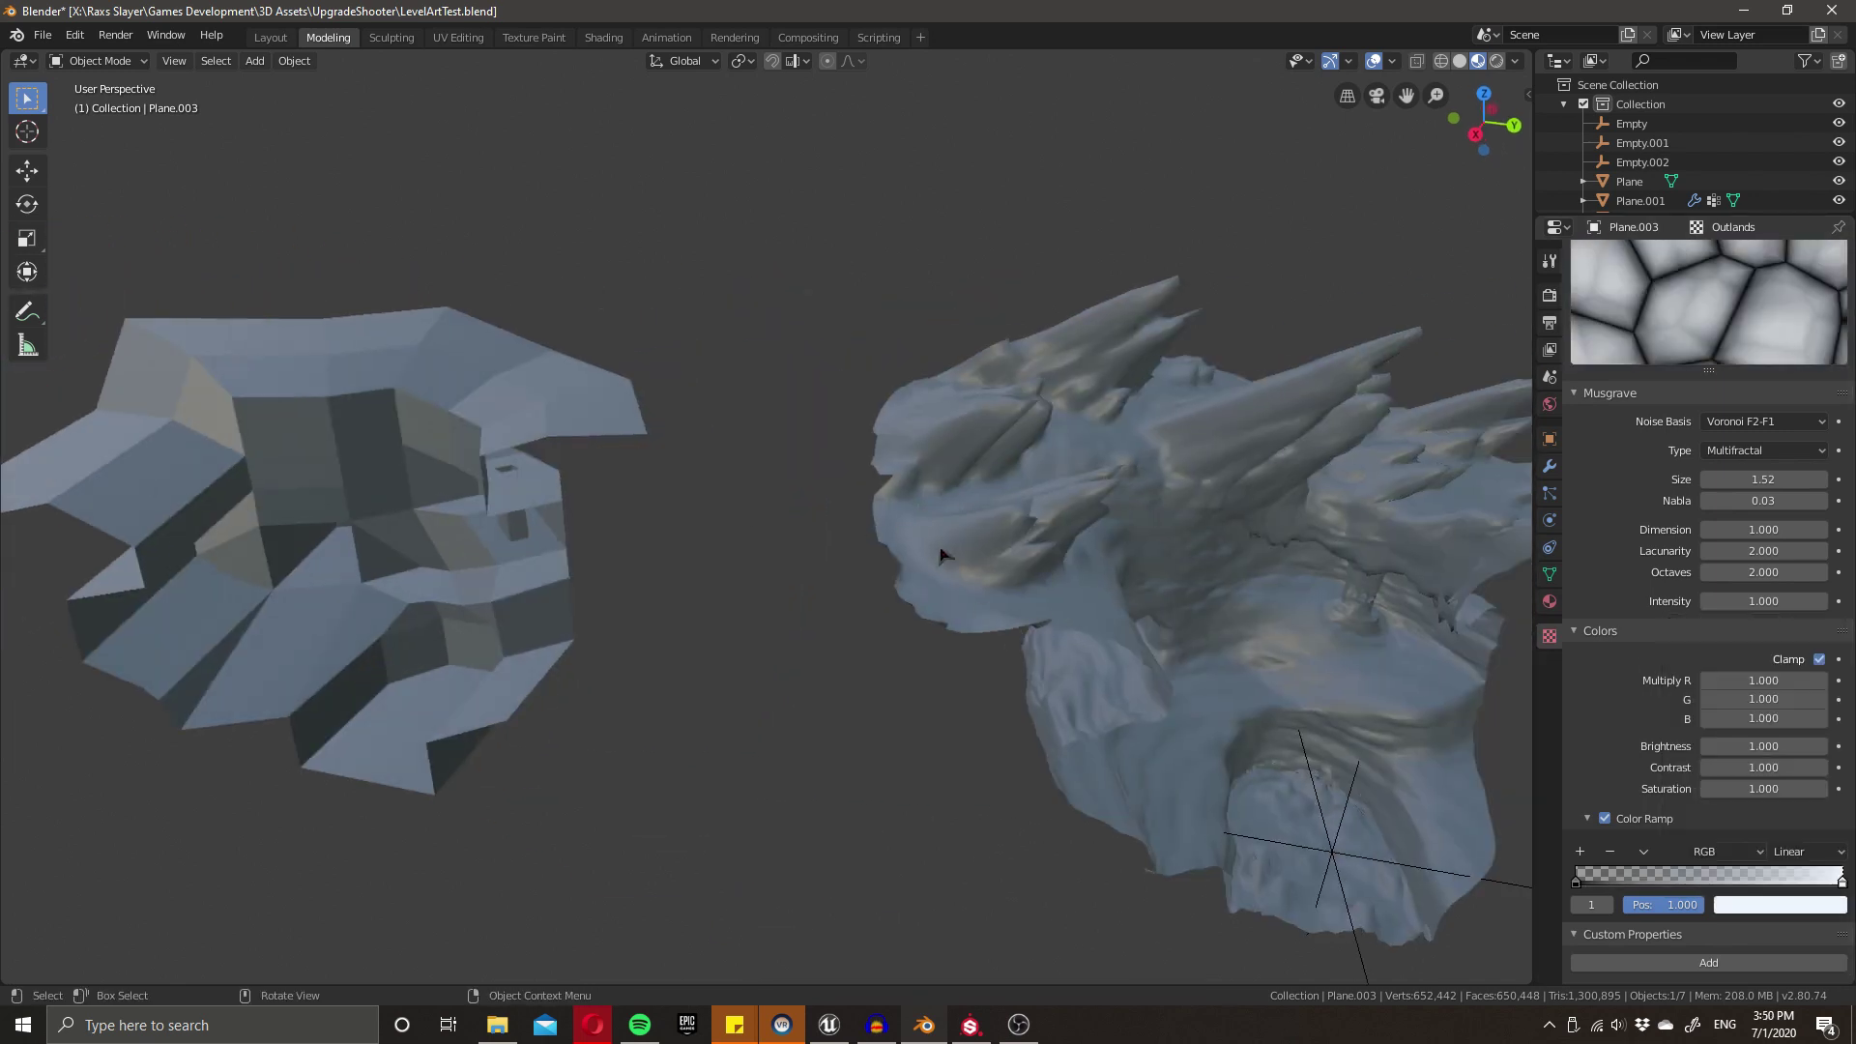
shift+middle_drag(452, 474, 172, 607)
scroll(617, 567, down, 1)
scroll(617, 567, up, 1)
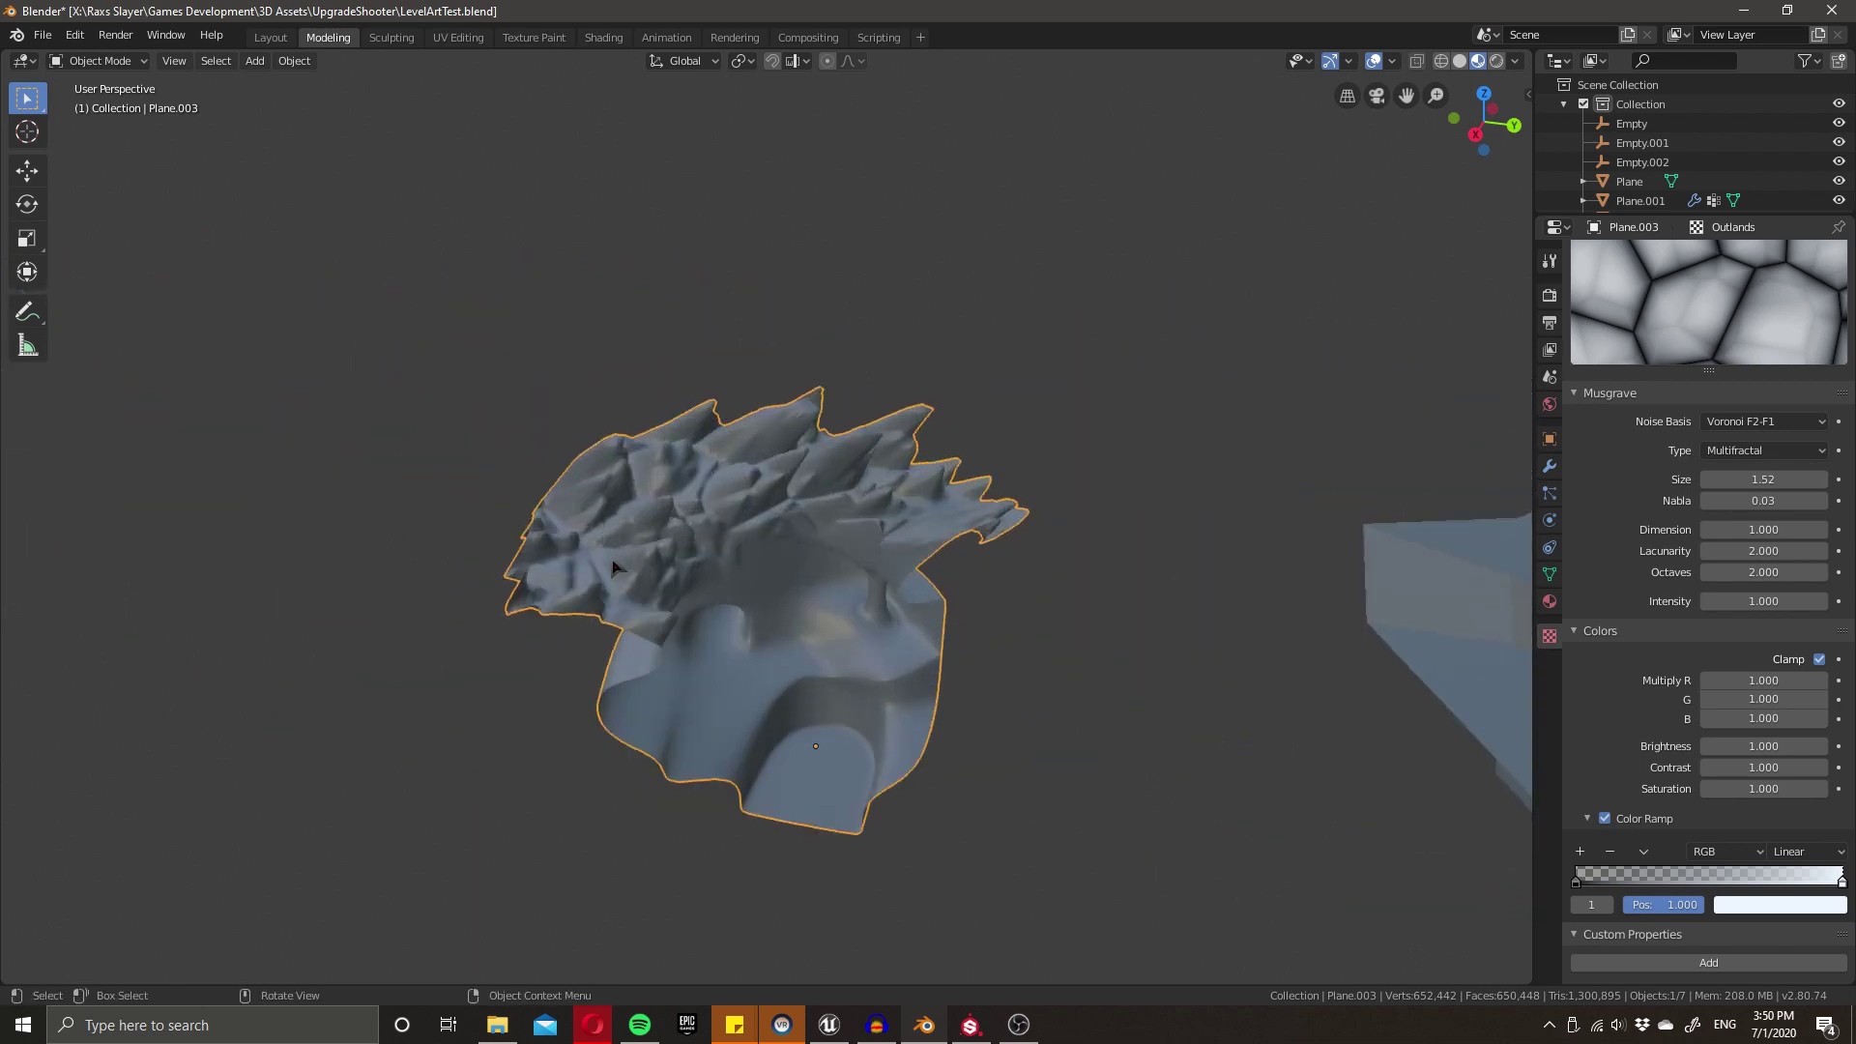
scroll(690, 521, up, 3)
mouse_move(690, 521)
shift+middle_down()
mouse_move(711, 547)
mouse_move(779, 531)
mouse_move(710, 532)
shift+middle_up()
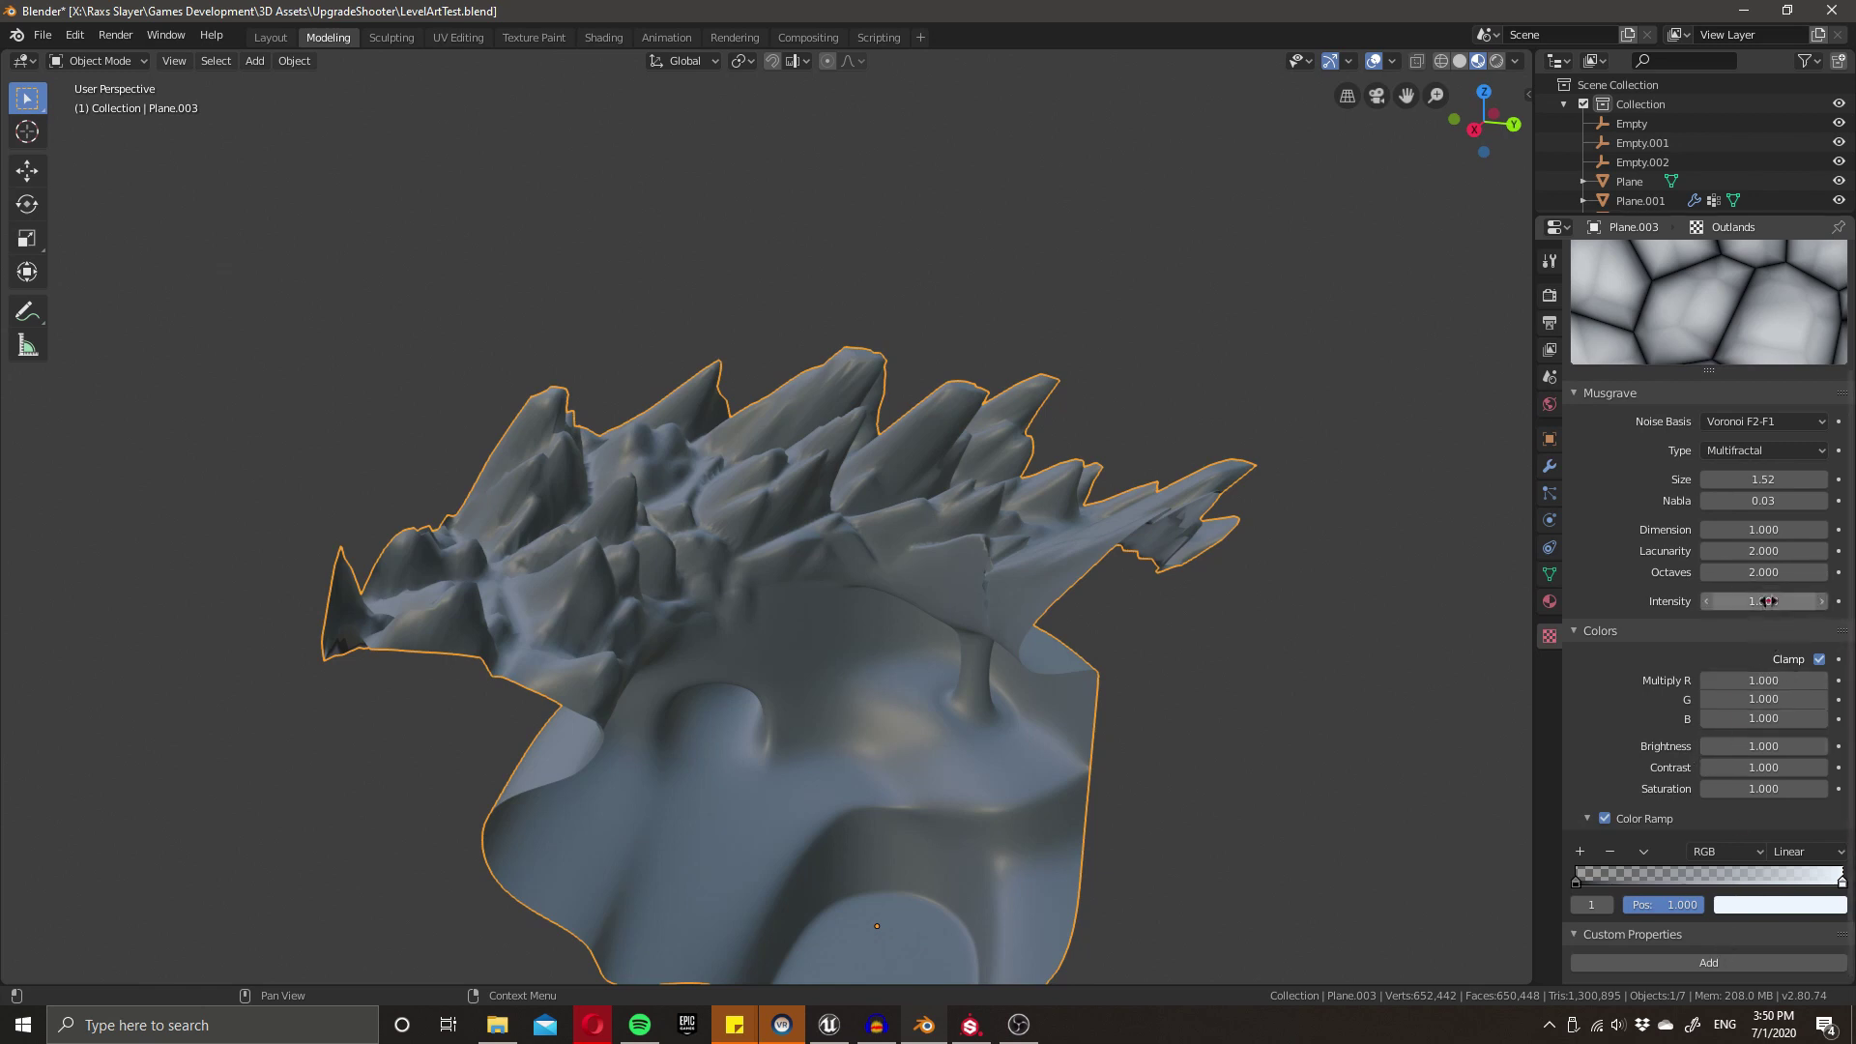
- Set the Outlands texture's Musgrave intensity to 0.67 and brightness to 0.9, and check the flattened areas between the peaks
mouse_move(1763, 602)
ctrl+mouse_down()
mouse_move(1709, 601)
mouse_move(1817, 601)
mouse_move(1731, 601)
mouse_move(1769, 601)
ctrl+mouse_up()
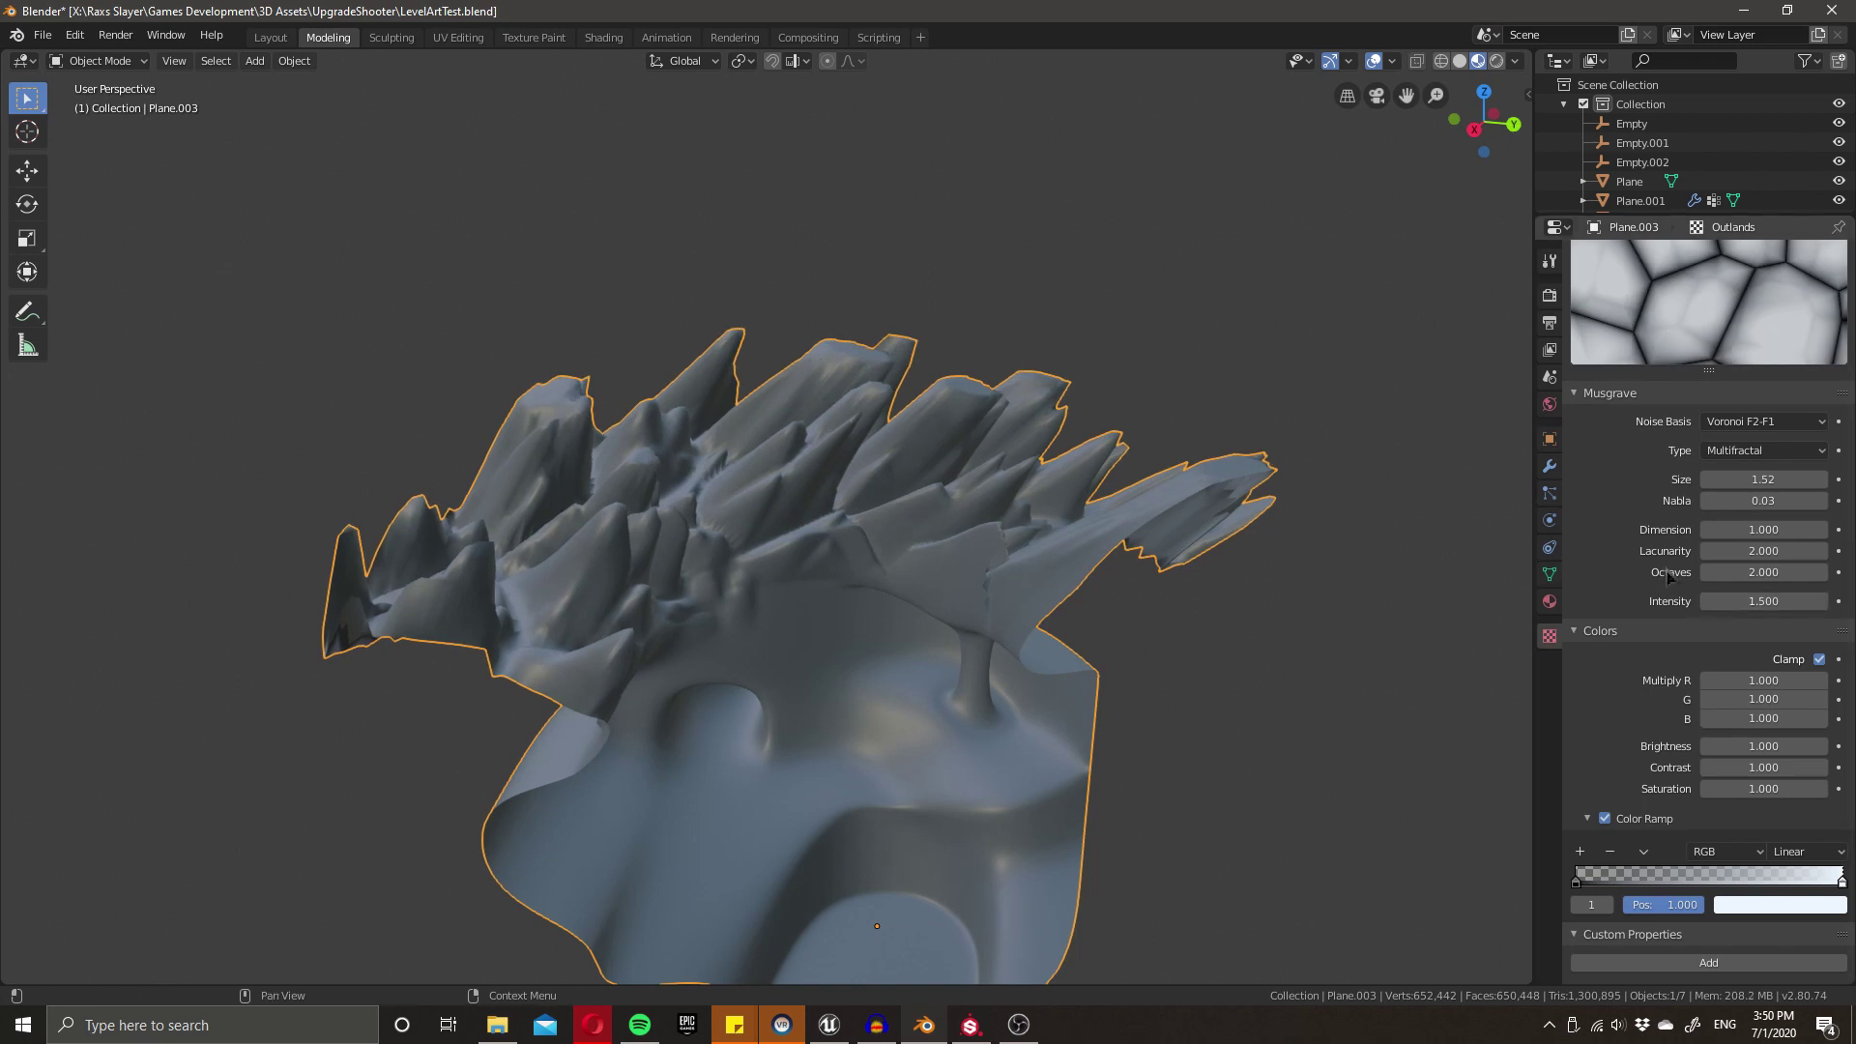
mouse_move(1759, 601)
mouse_down()
mouse_move(1713, 602)
mouse_move(1730, 601)
mouse_up()
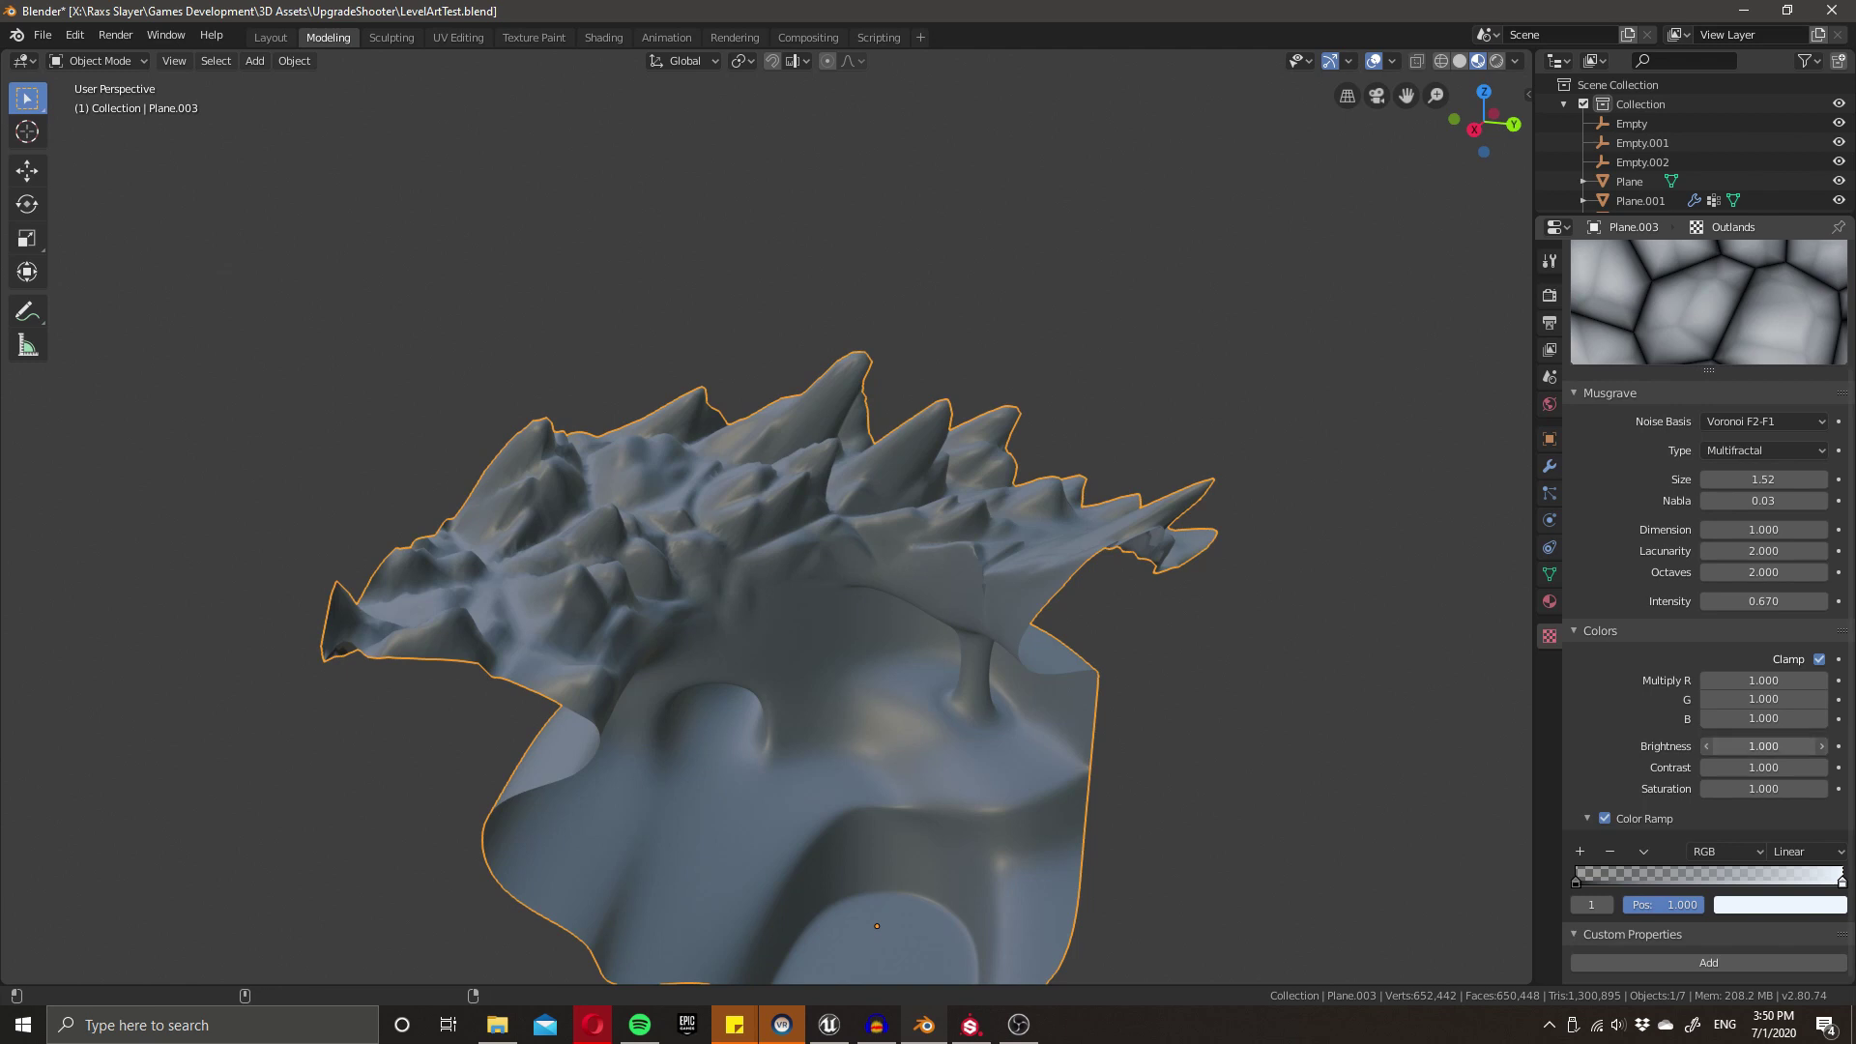
mouse_move(1763, 747)
mouse_down()
mouse_move(1736, 747)
mouse_move(1758, 747)
mouse_up()
middle_drag(1048, 642, 870, 727)
middle_drag(976, 449, 624, 540)
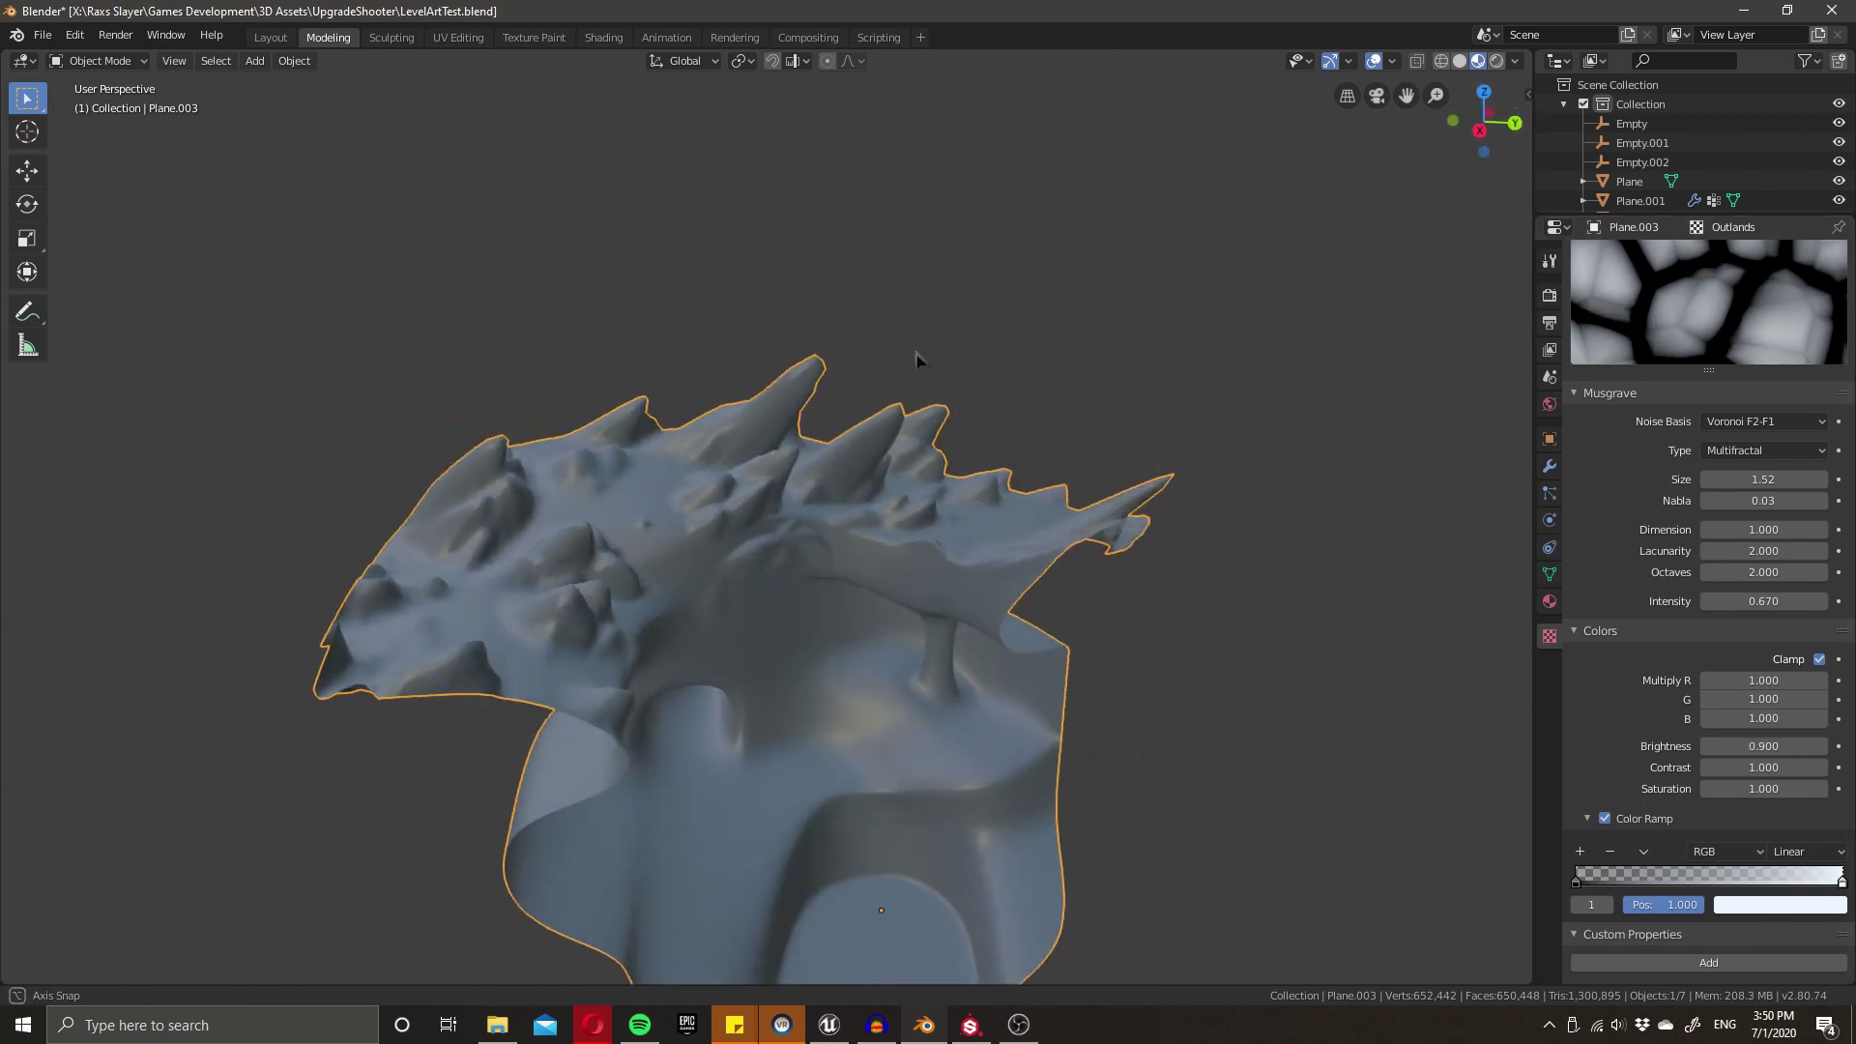
middle_drag(572, 723, 735, 715)
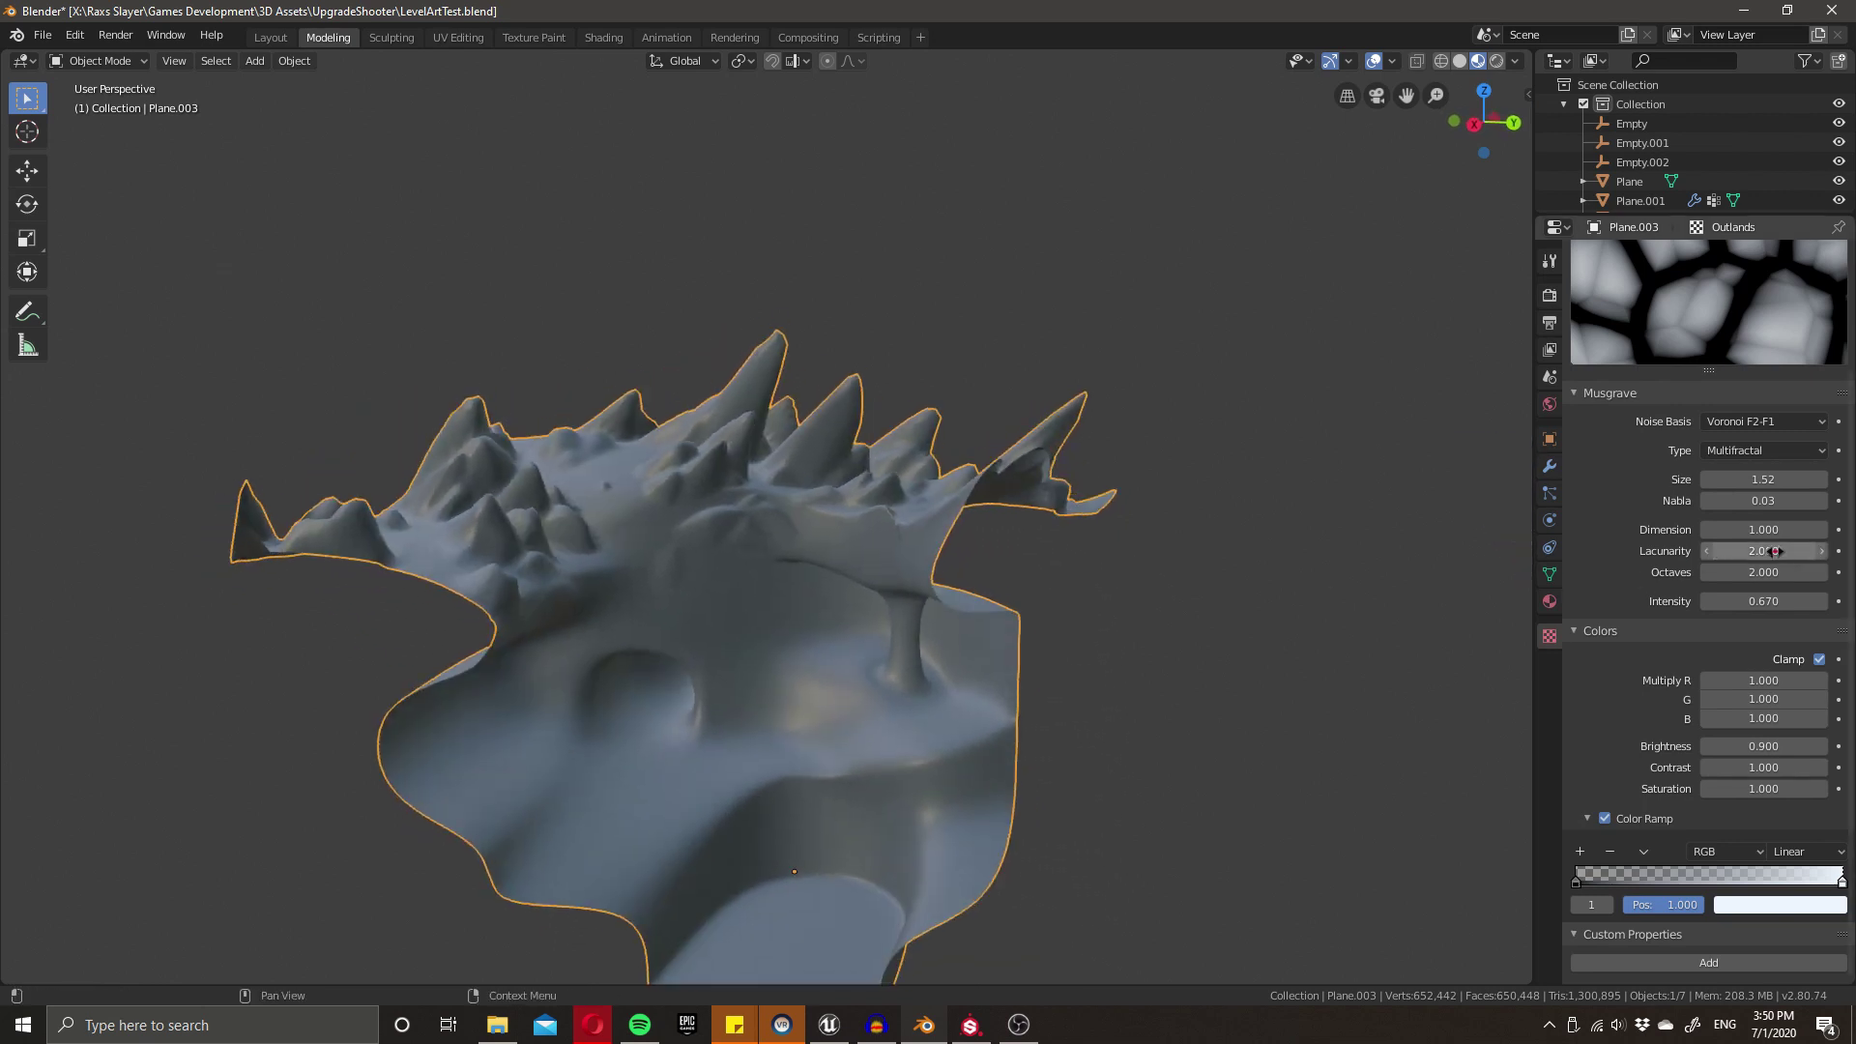
- Try raising the Outlands texture's lacunarity to 2.6, and reset it to its default
click(1819, 553)
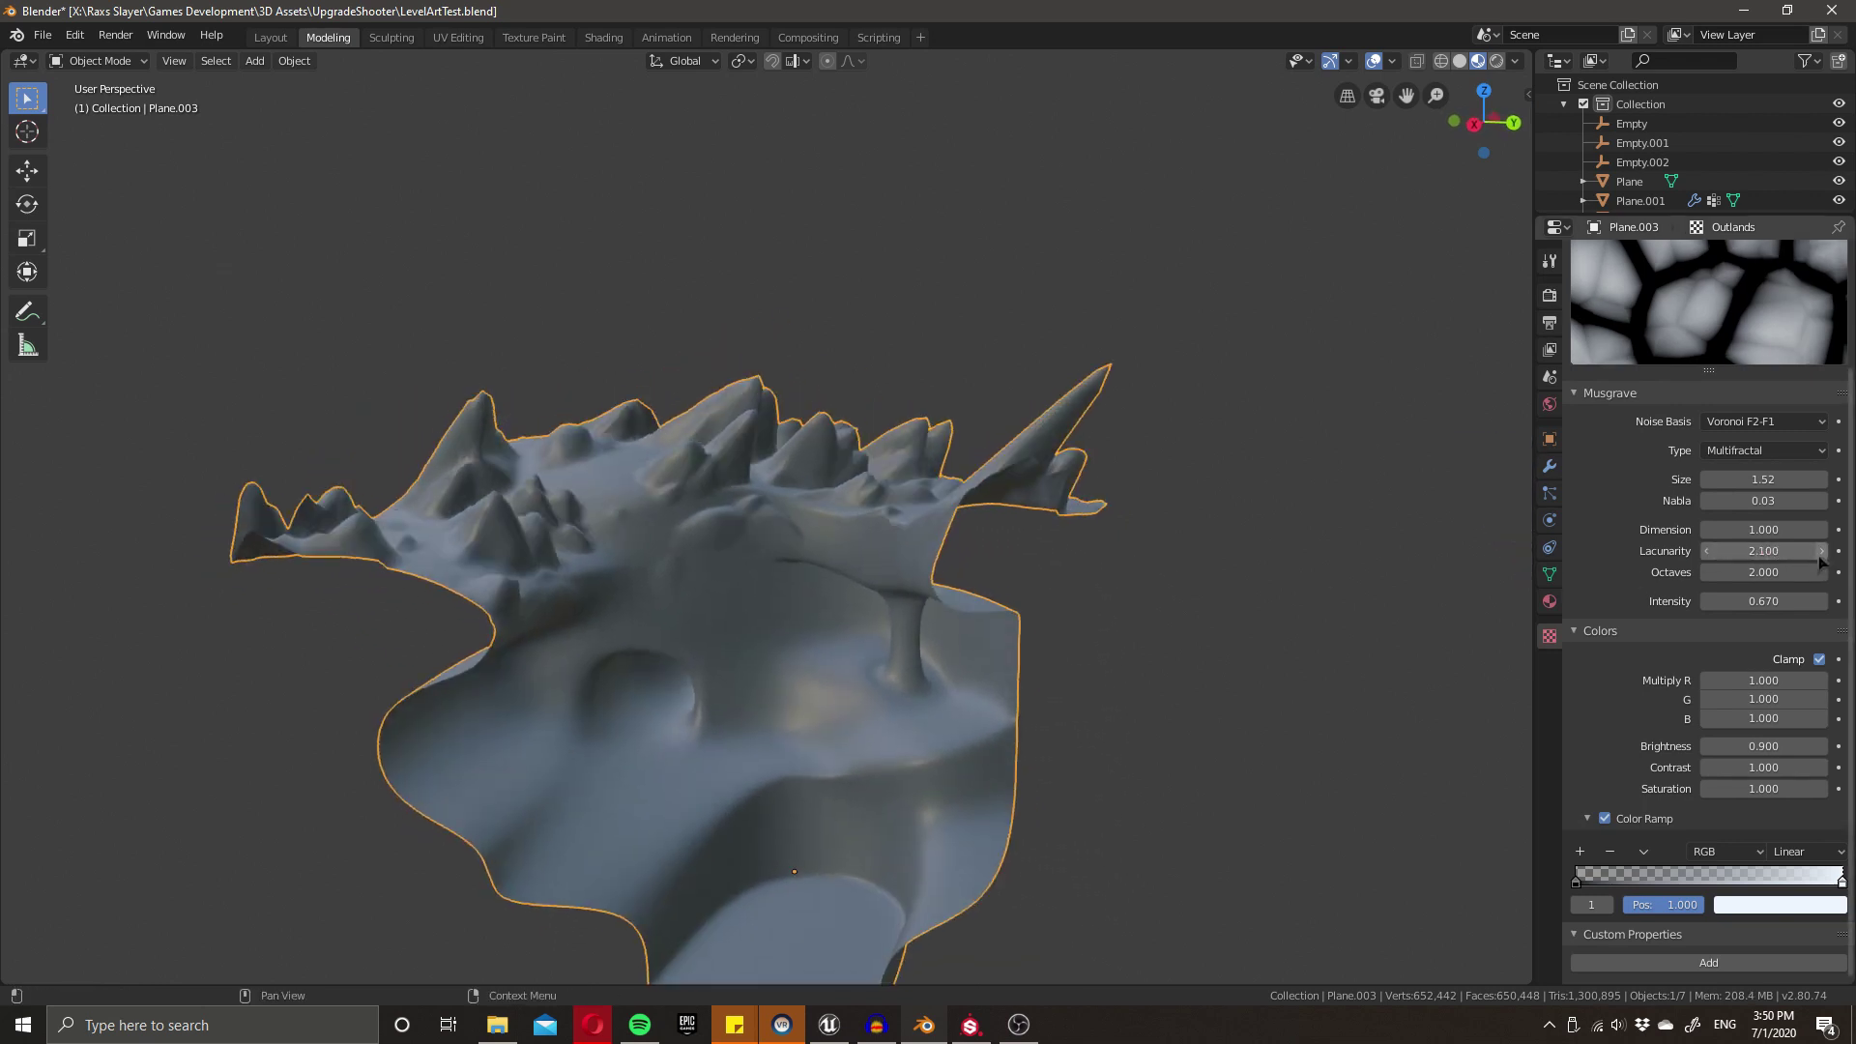
click(1819, 553)
click(1819, 553)
click(1819, 553)
click(1819, 553)
click(1821, 551)
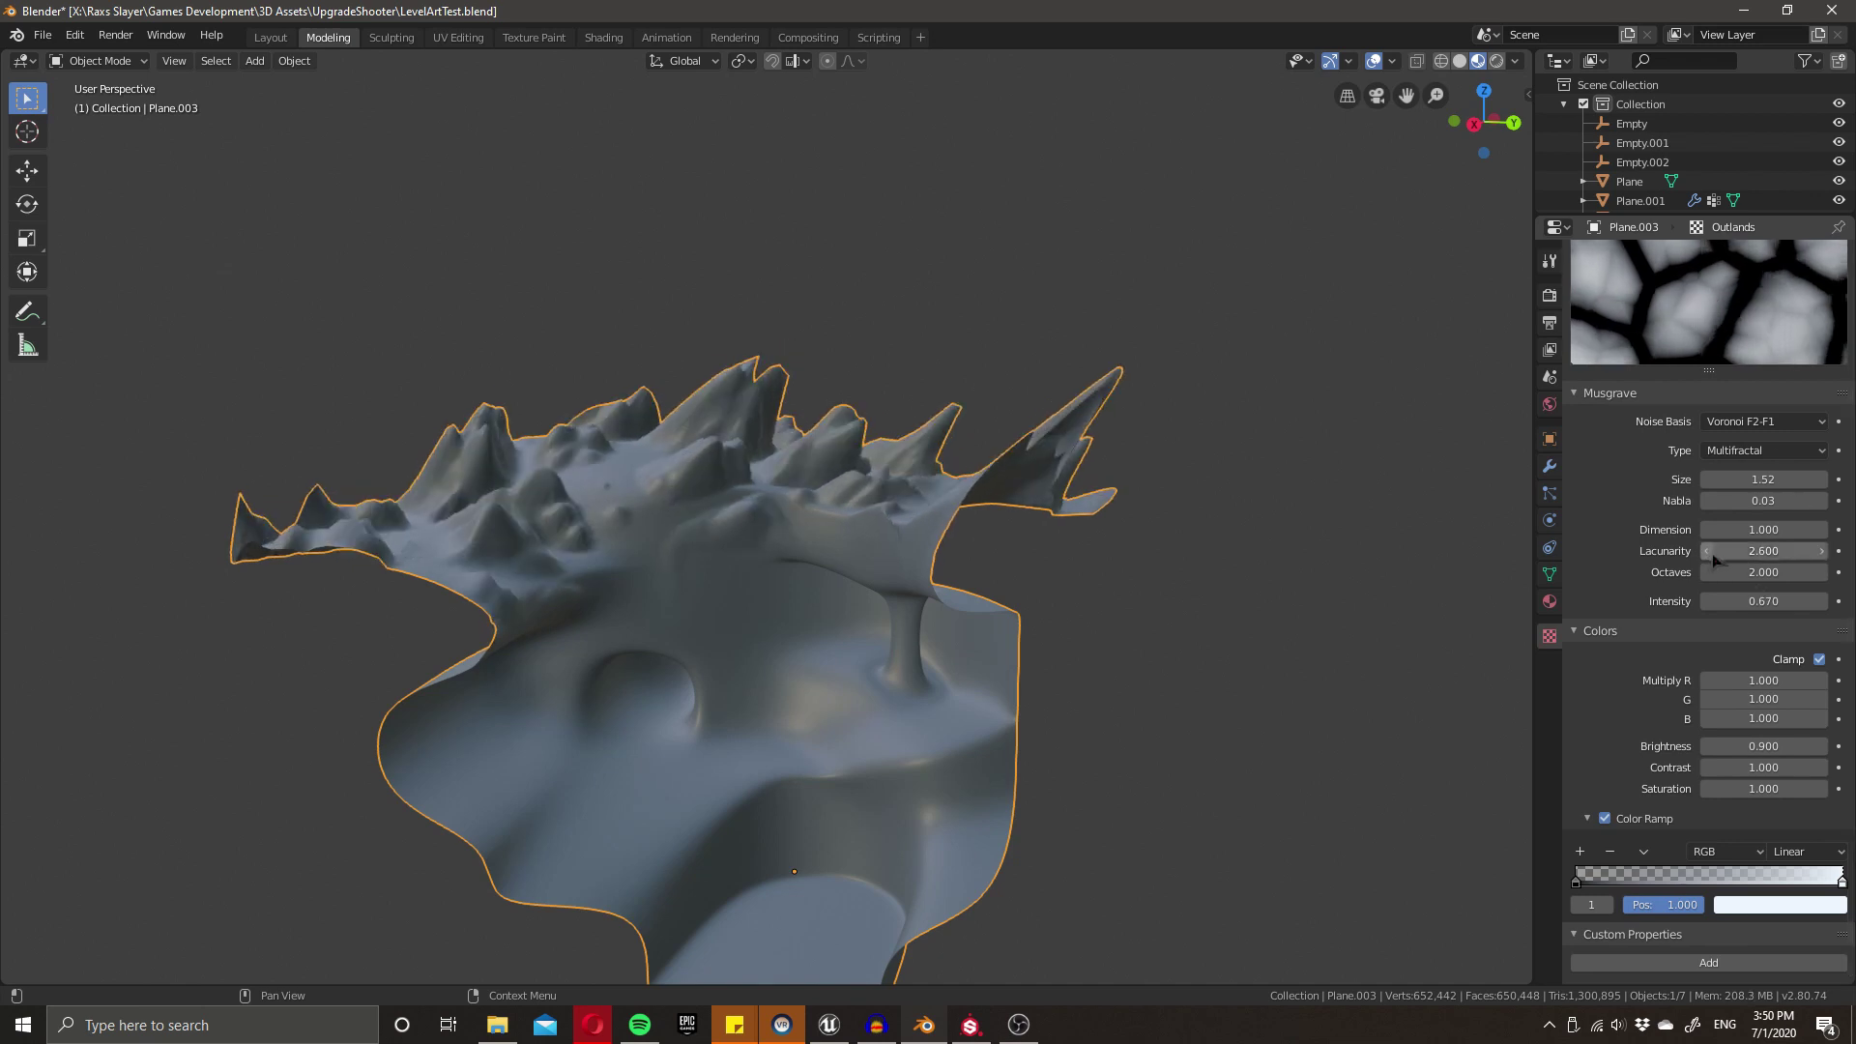
key(BackSpace)
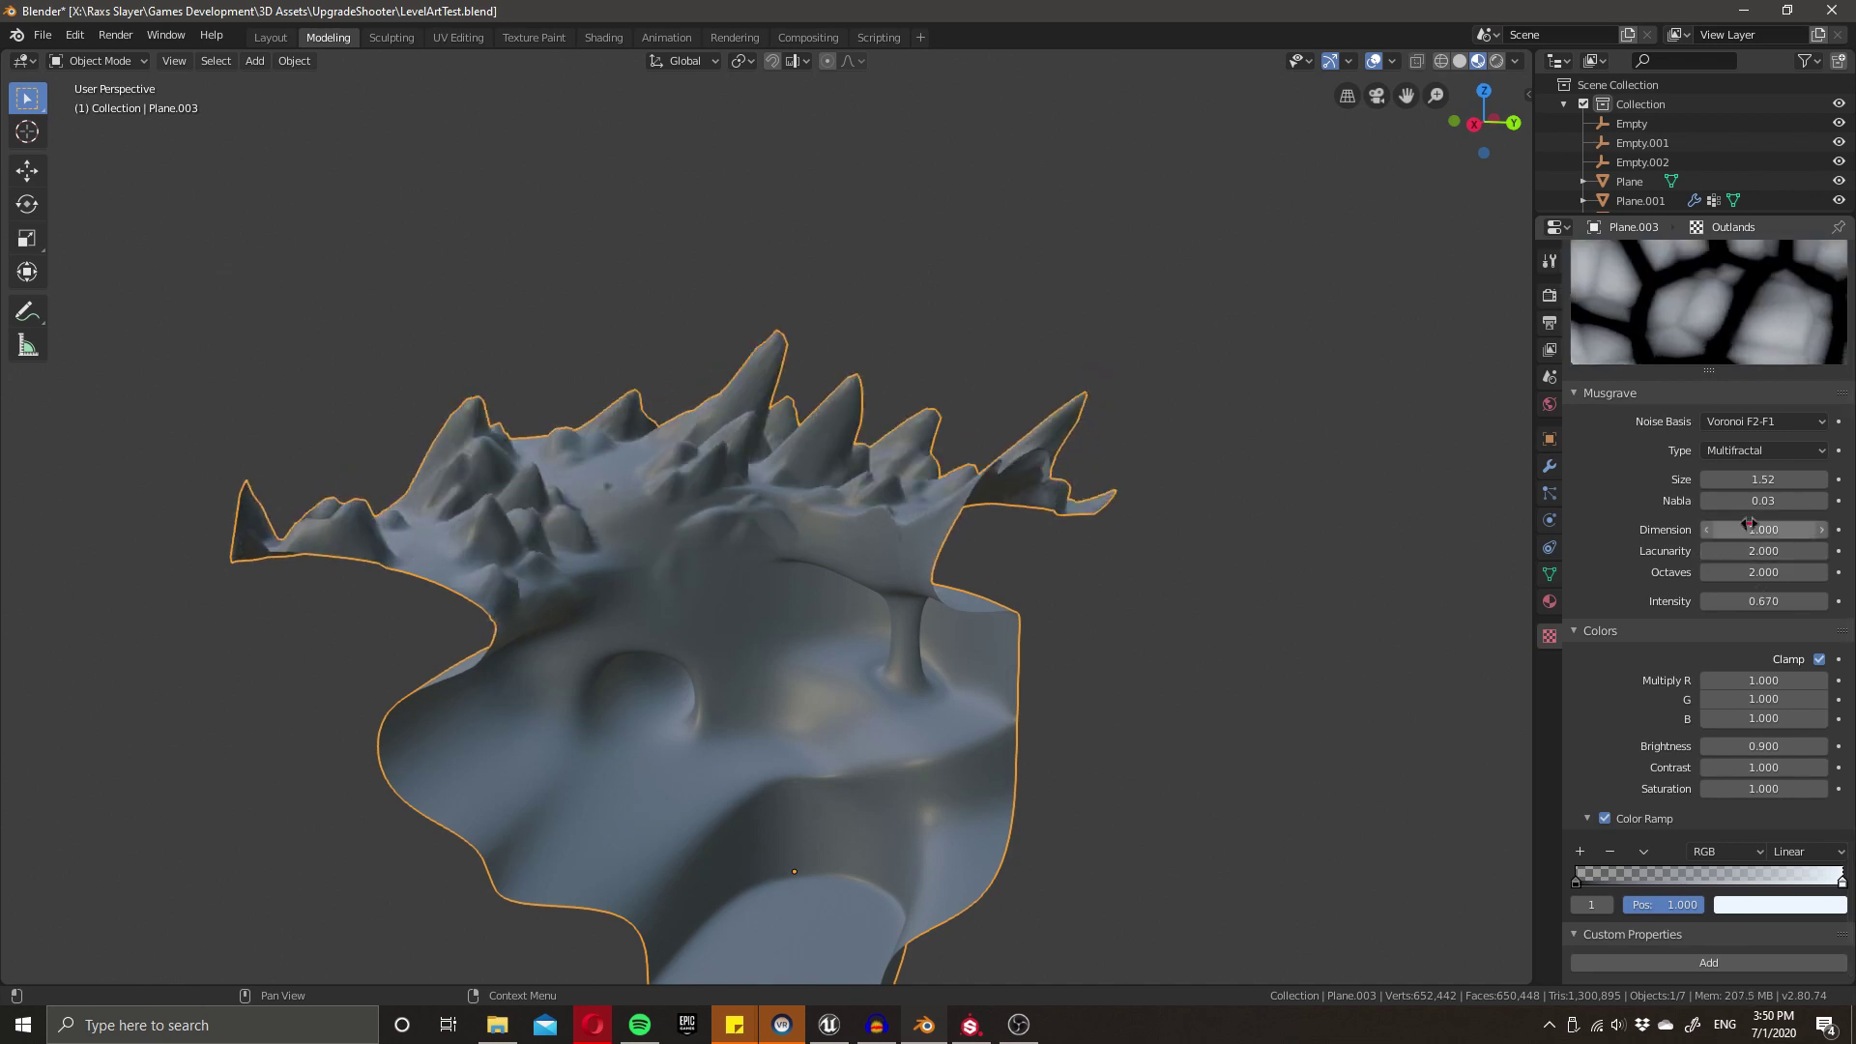
- Set the Outlands texture's dimension to 1.1 and inspect the terrain from above and close to the cave
click(1819, 529)
click(1819, 529)
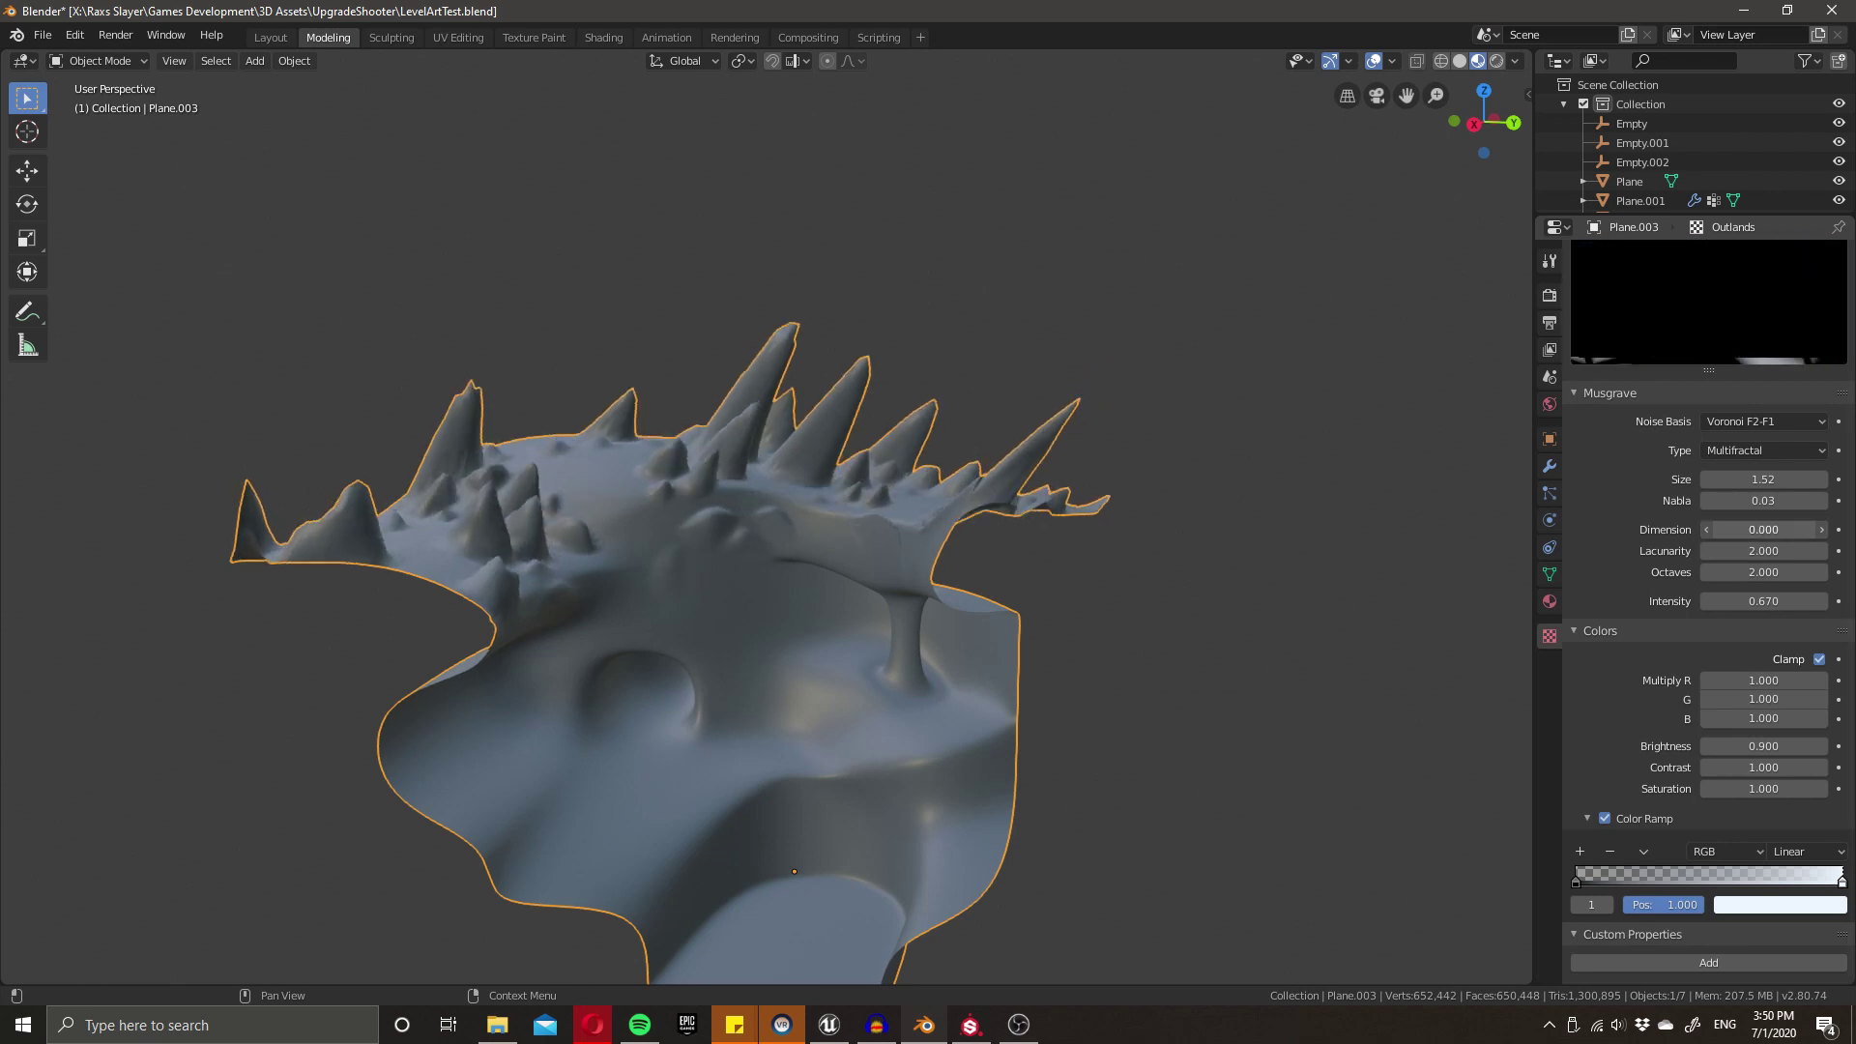
click(1819, 530)
drag(1803, 530, 1764, 529)
middle_drag(689, 515, 664, 456)
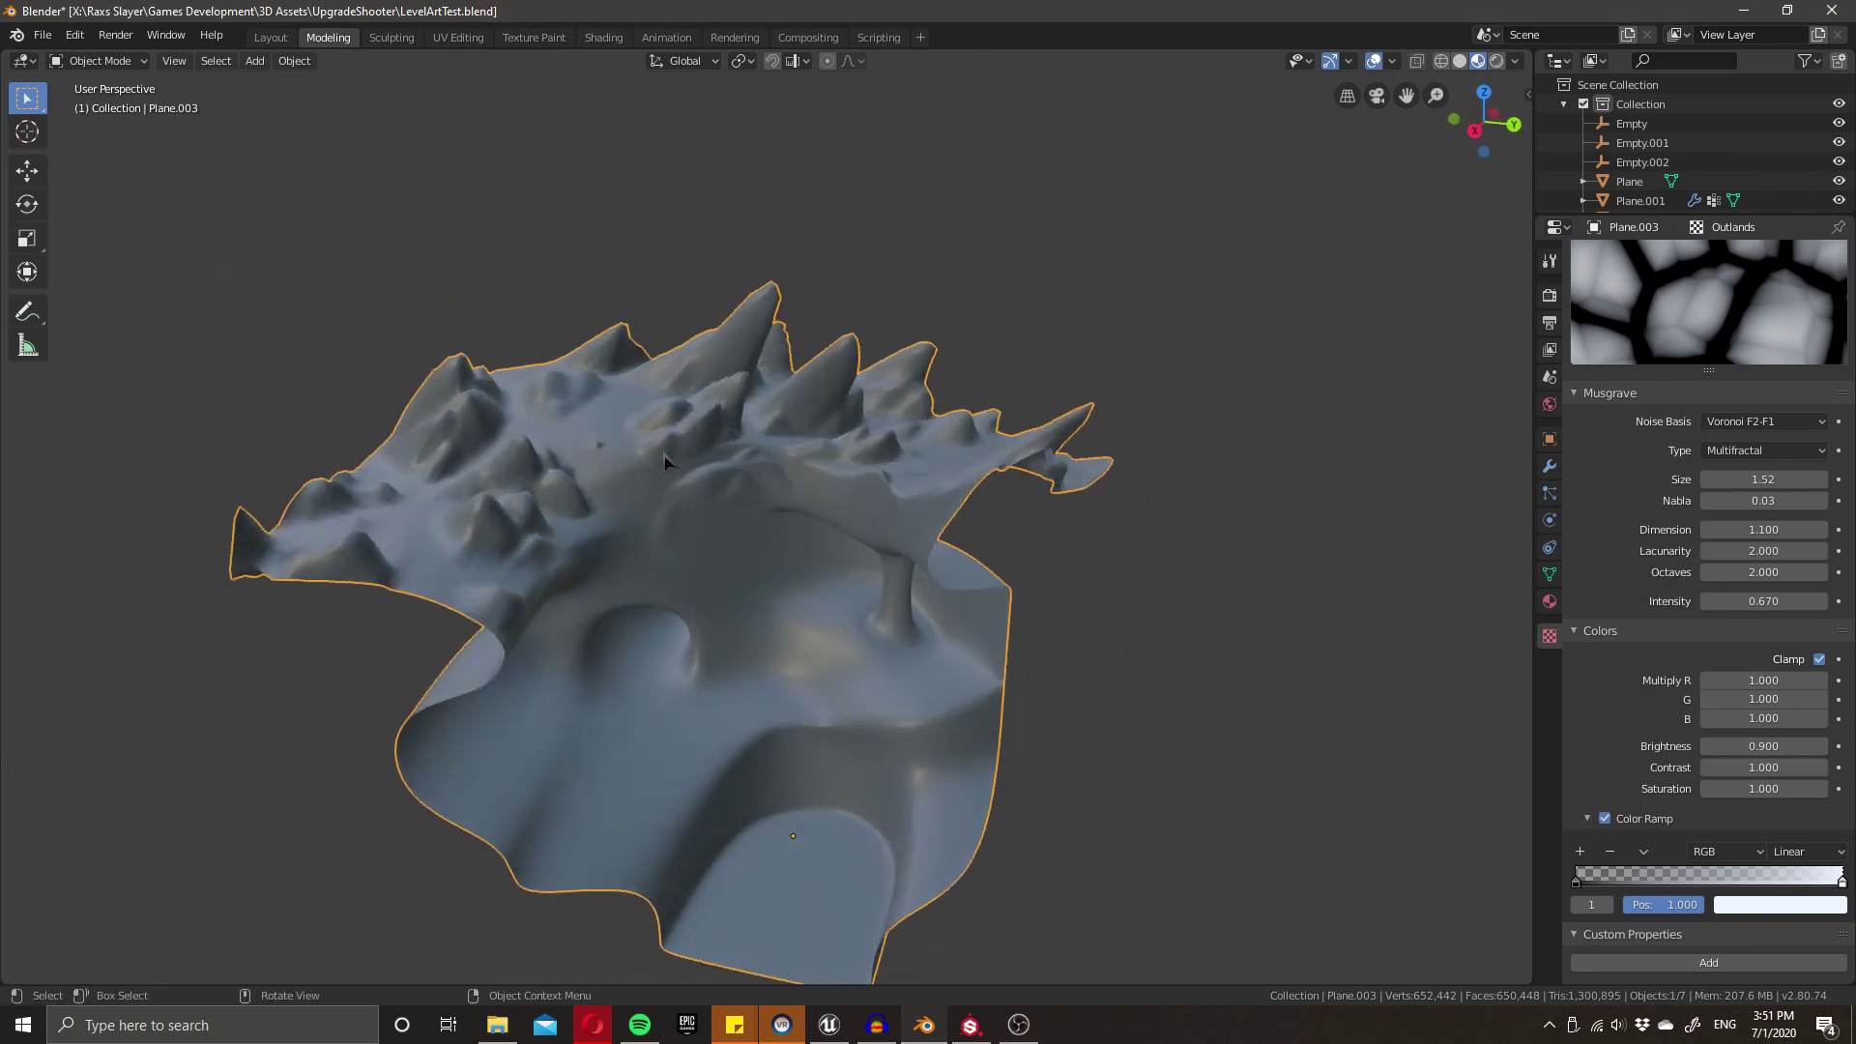
shift+middle_drag(705, 758, 774, 675)
scroll(775, 676, up, 2)
middle_drag(768, 738, 799, 643)
scroll(797, 673, down, 2)
scroll(781, 669, up, 2)
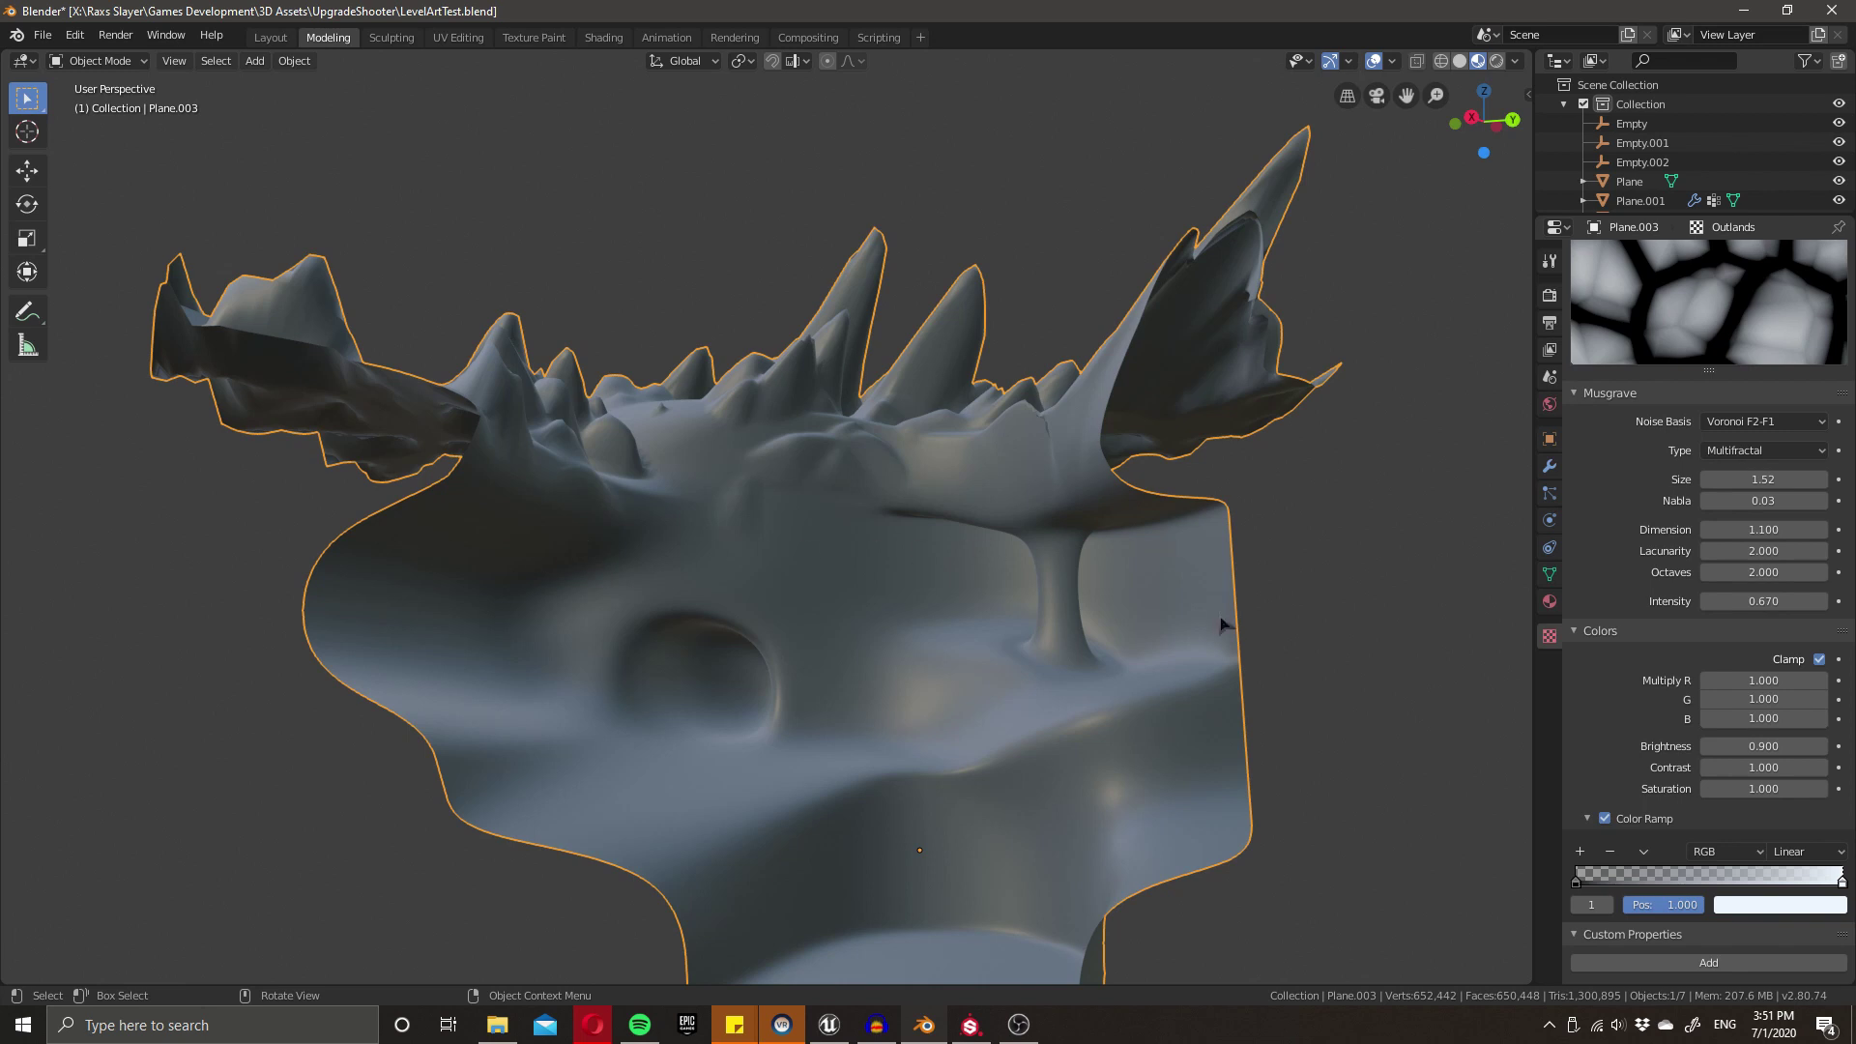
- Add a second Displace modifier to the terrain mesh with midlevel 0 and strength 0.13
click(1551, 466)
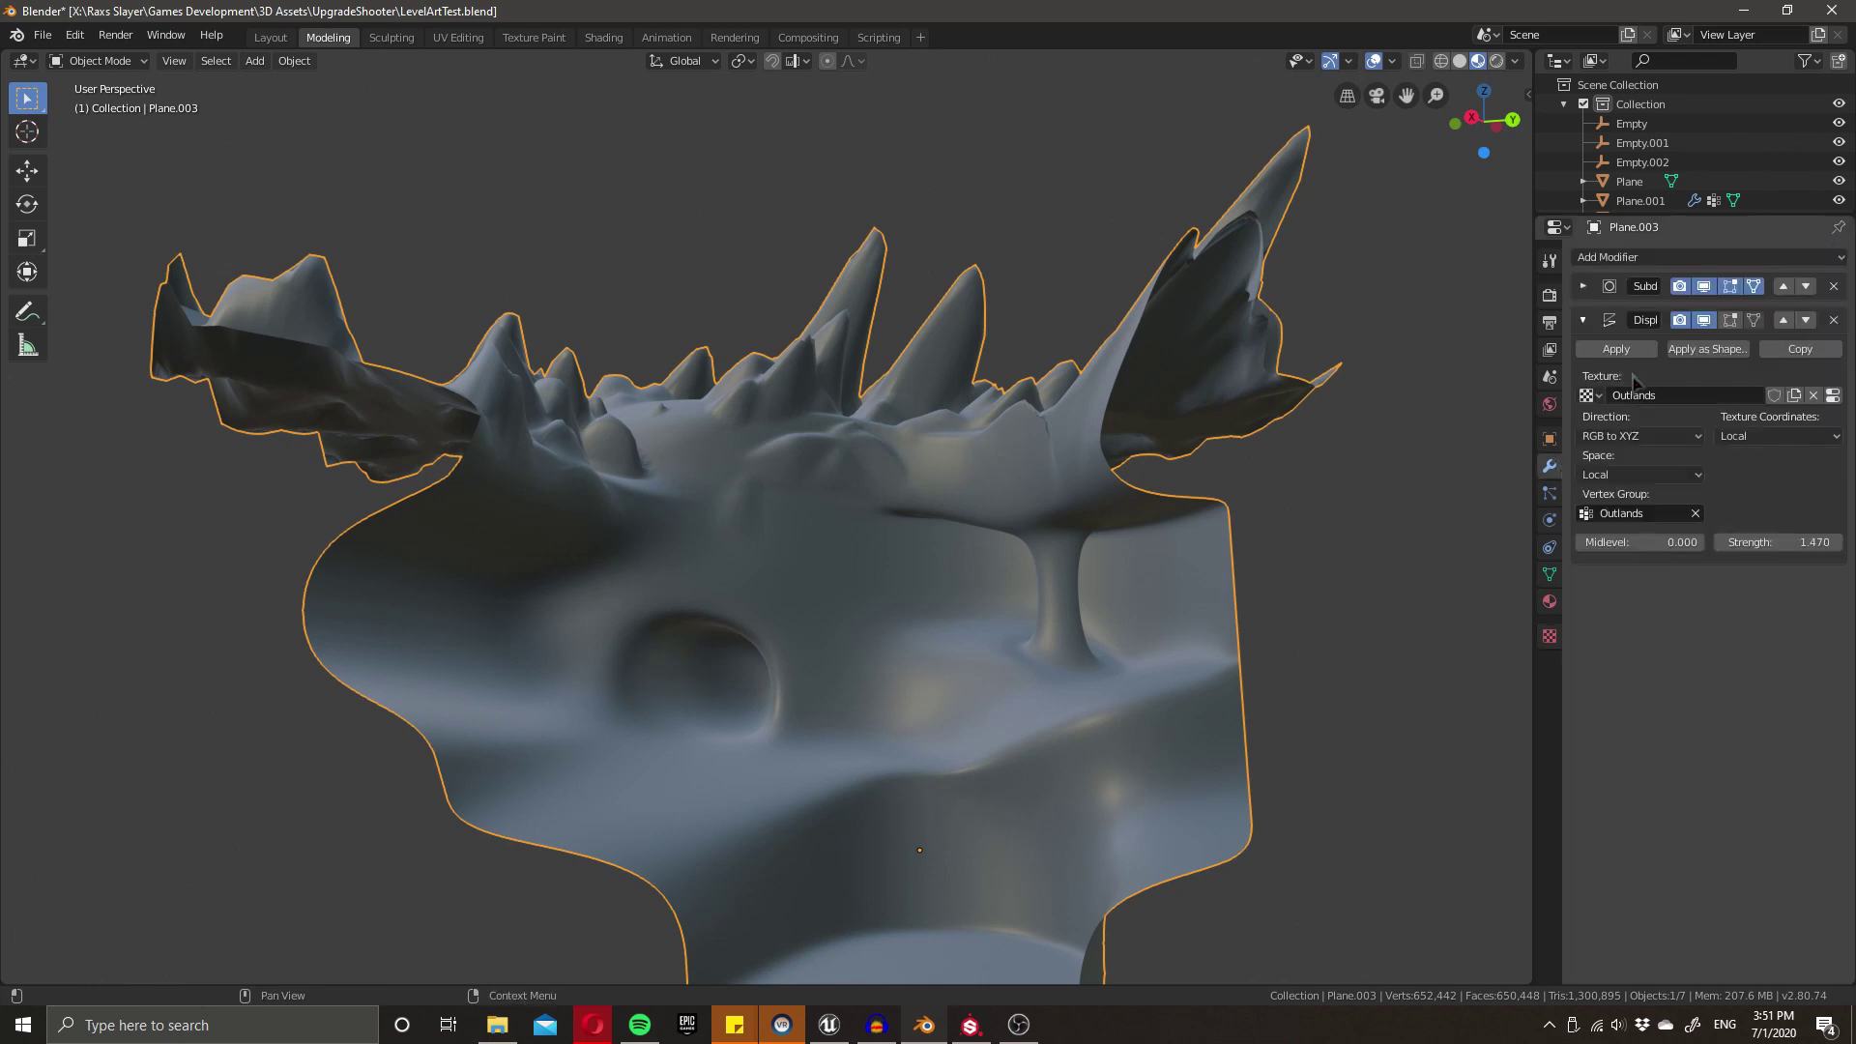
click(1583, 320)
click(1644, 259)
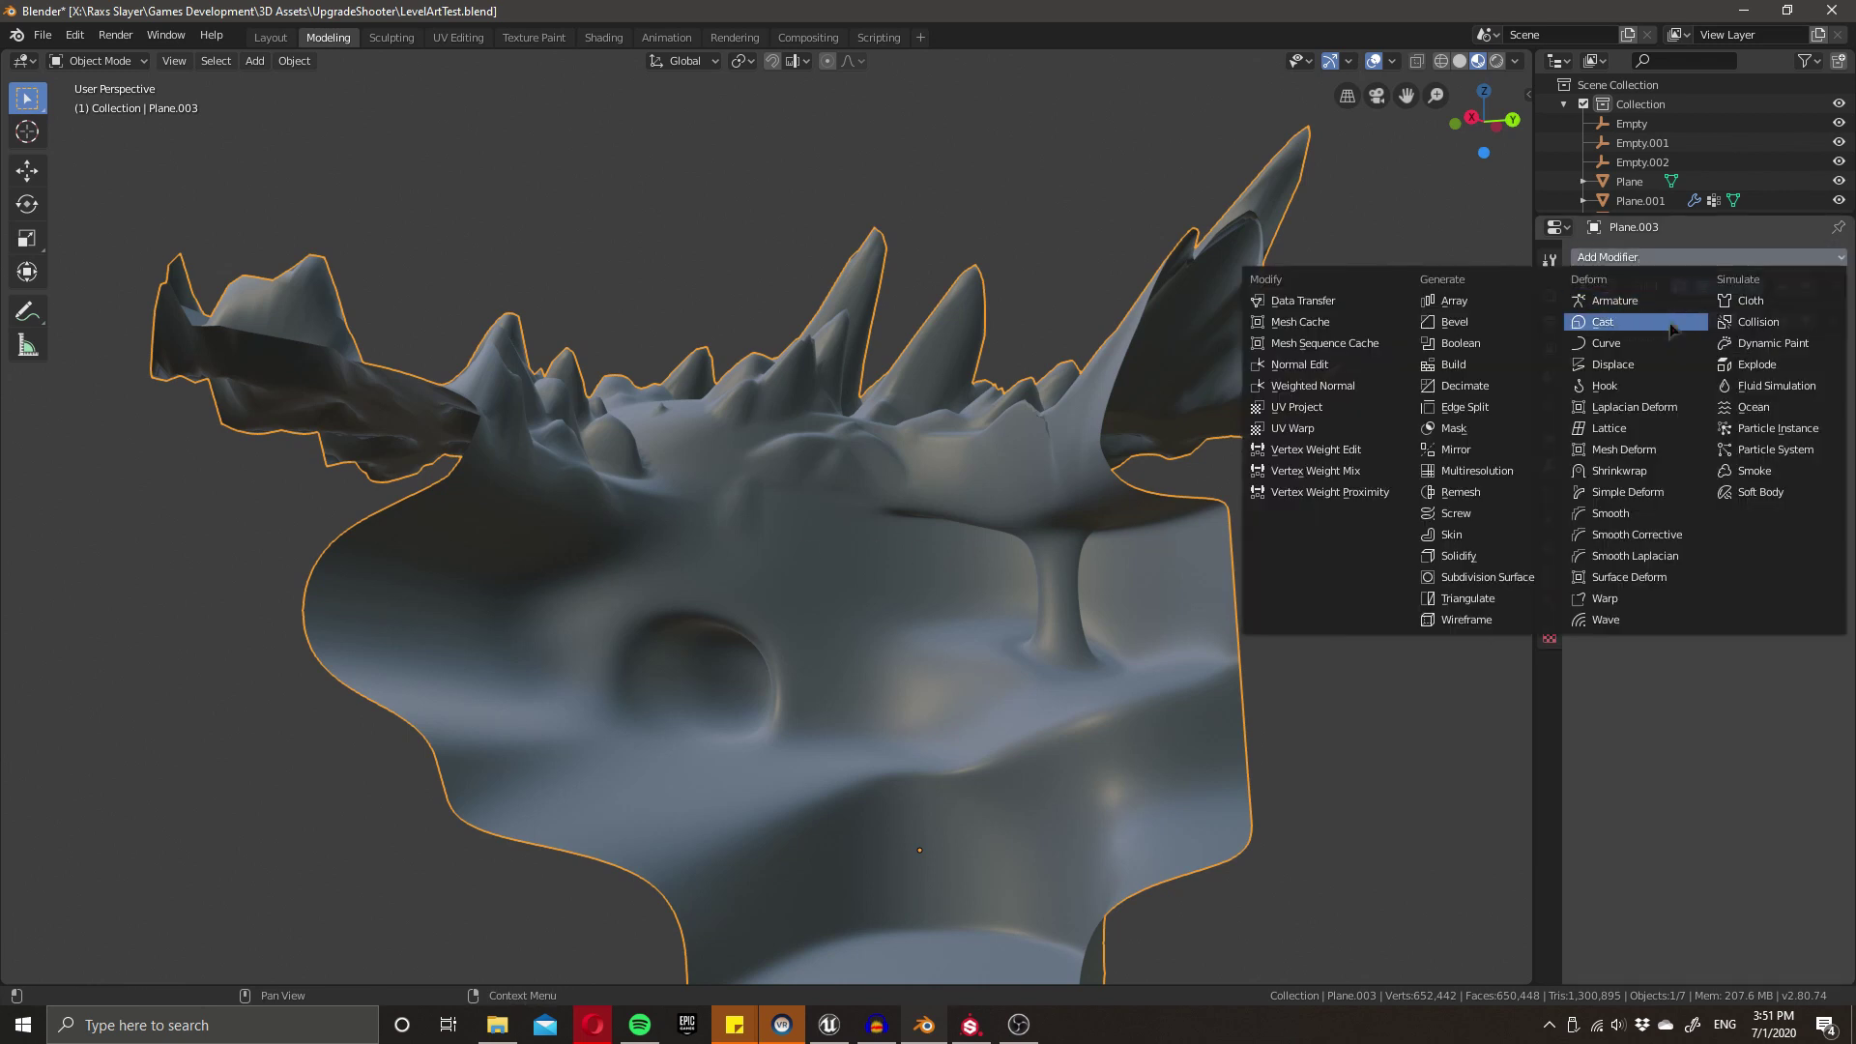
click(1641, 363)
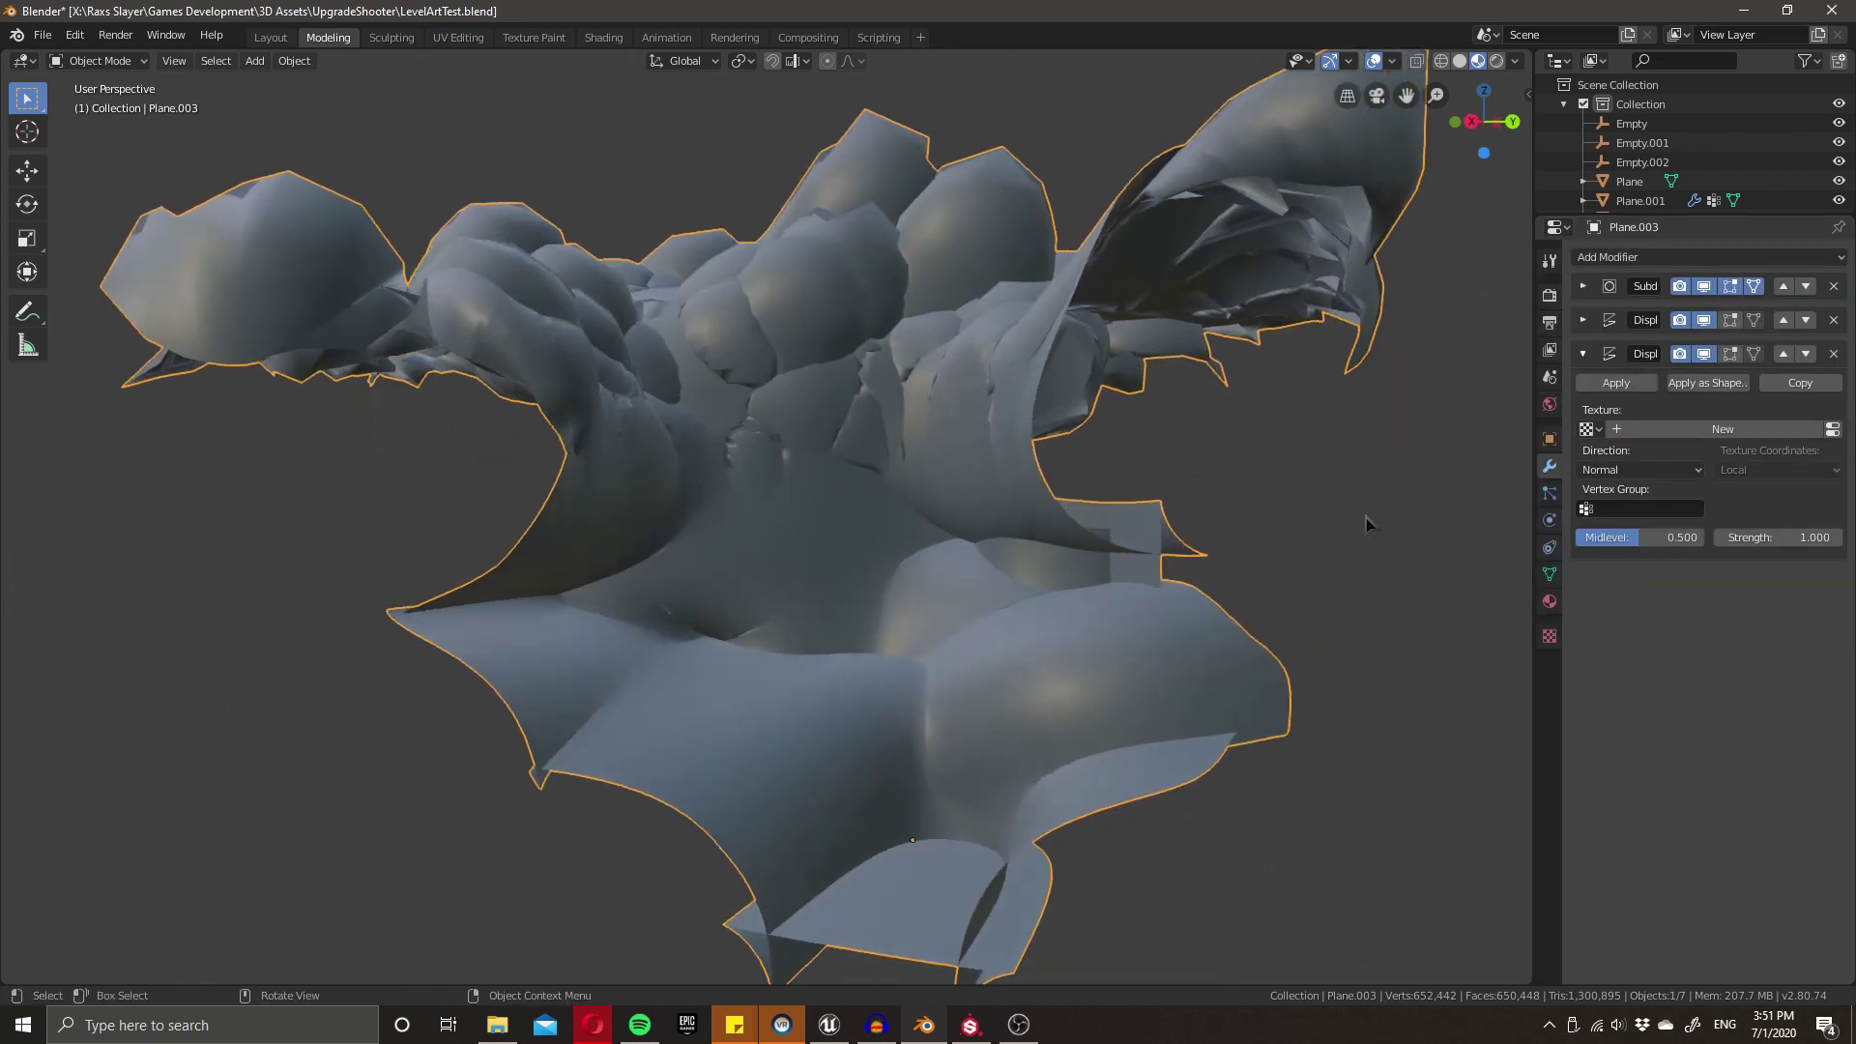
click(1635, 535)
text(0)
key(Return)
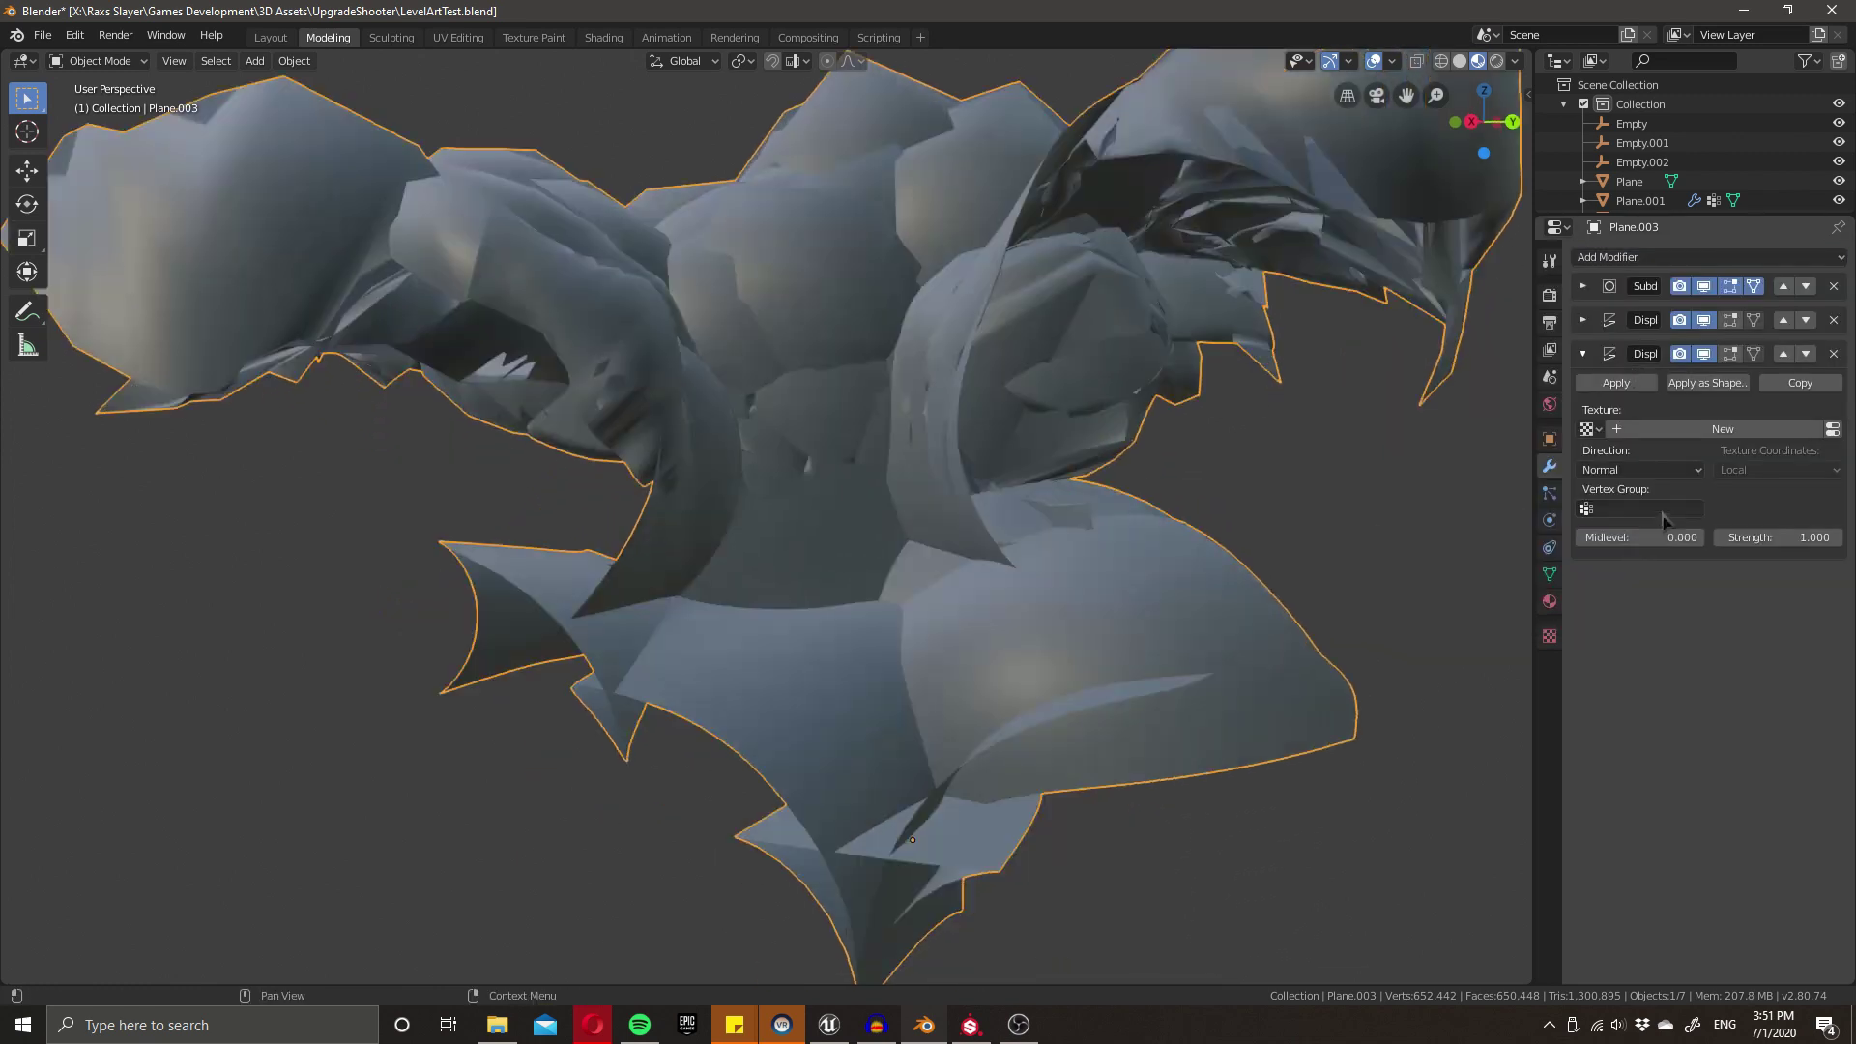
drag(1776, 538, 1721, 537)
- Create a texture named CeilingRocks for the second Displace modifier and review its Musgrave settings
click(1694, 431)
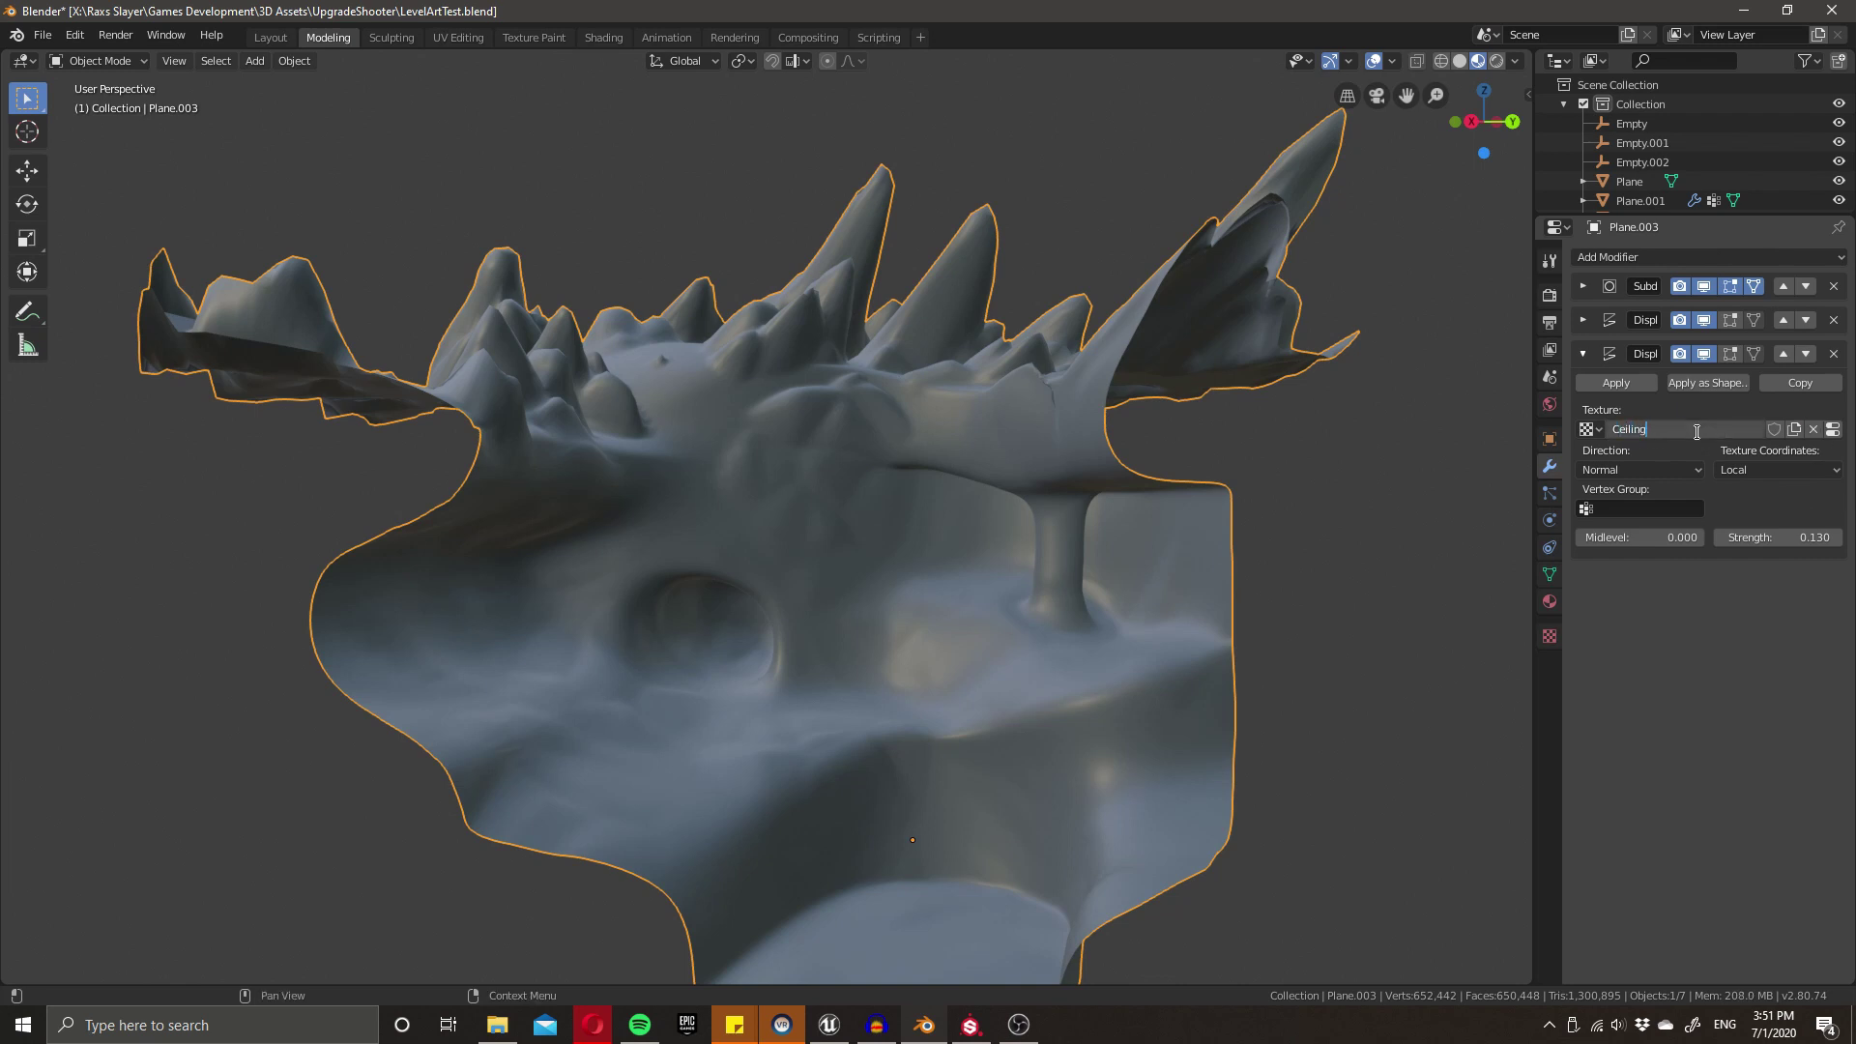
key(Return)
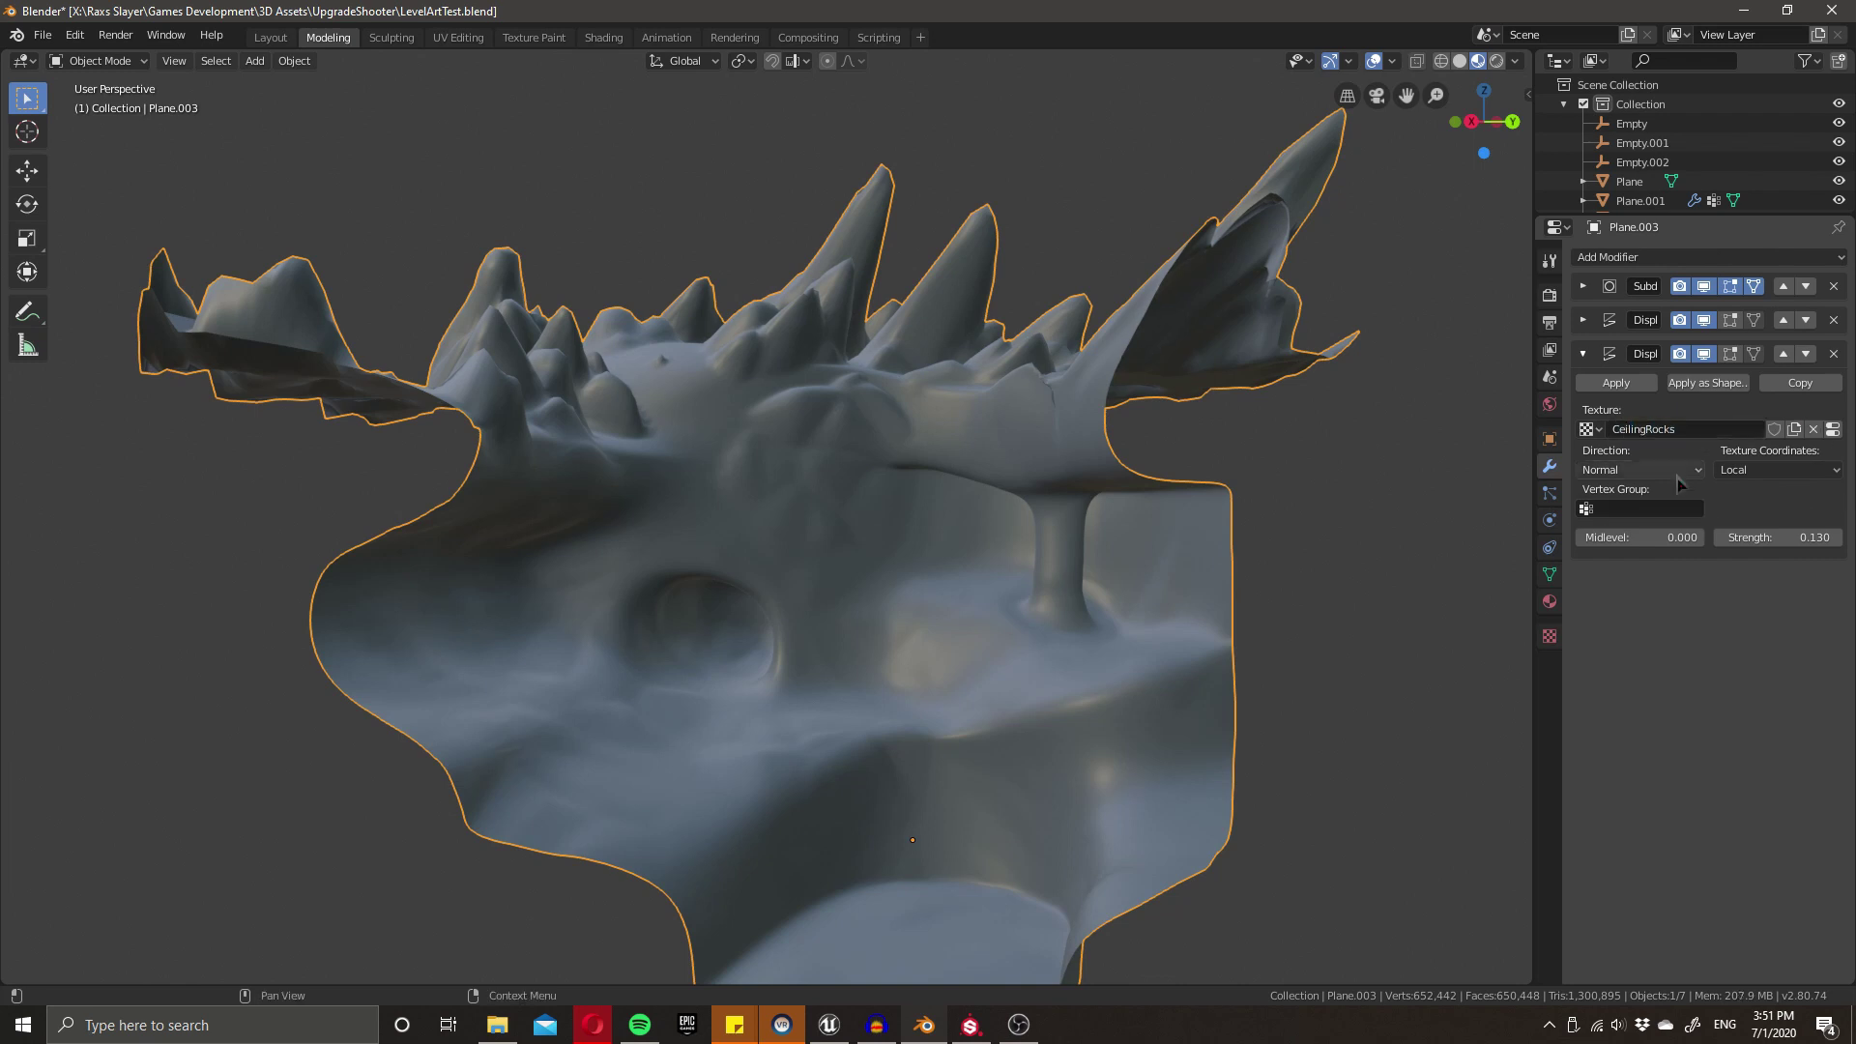
click(1833, 429)
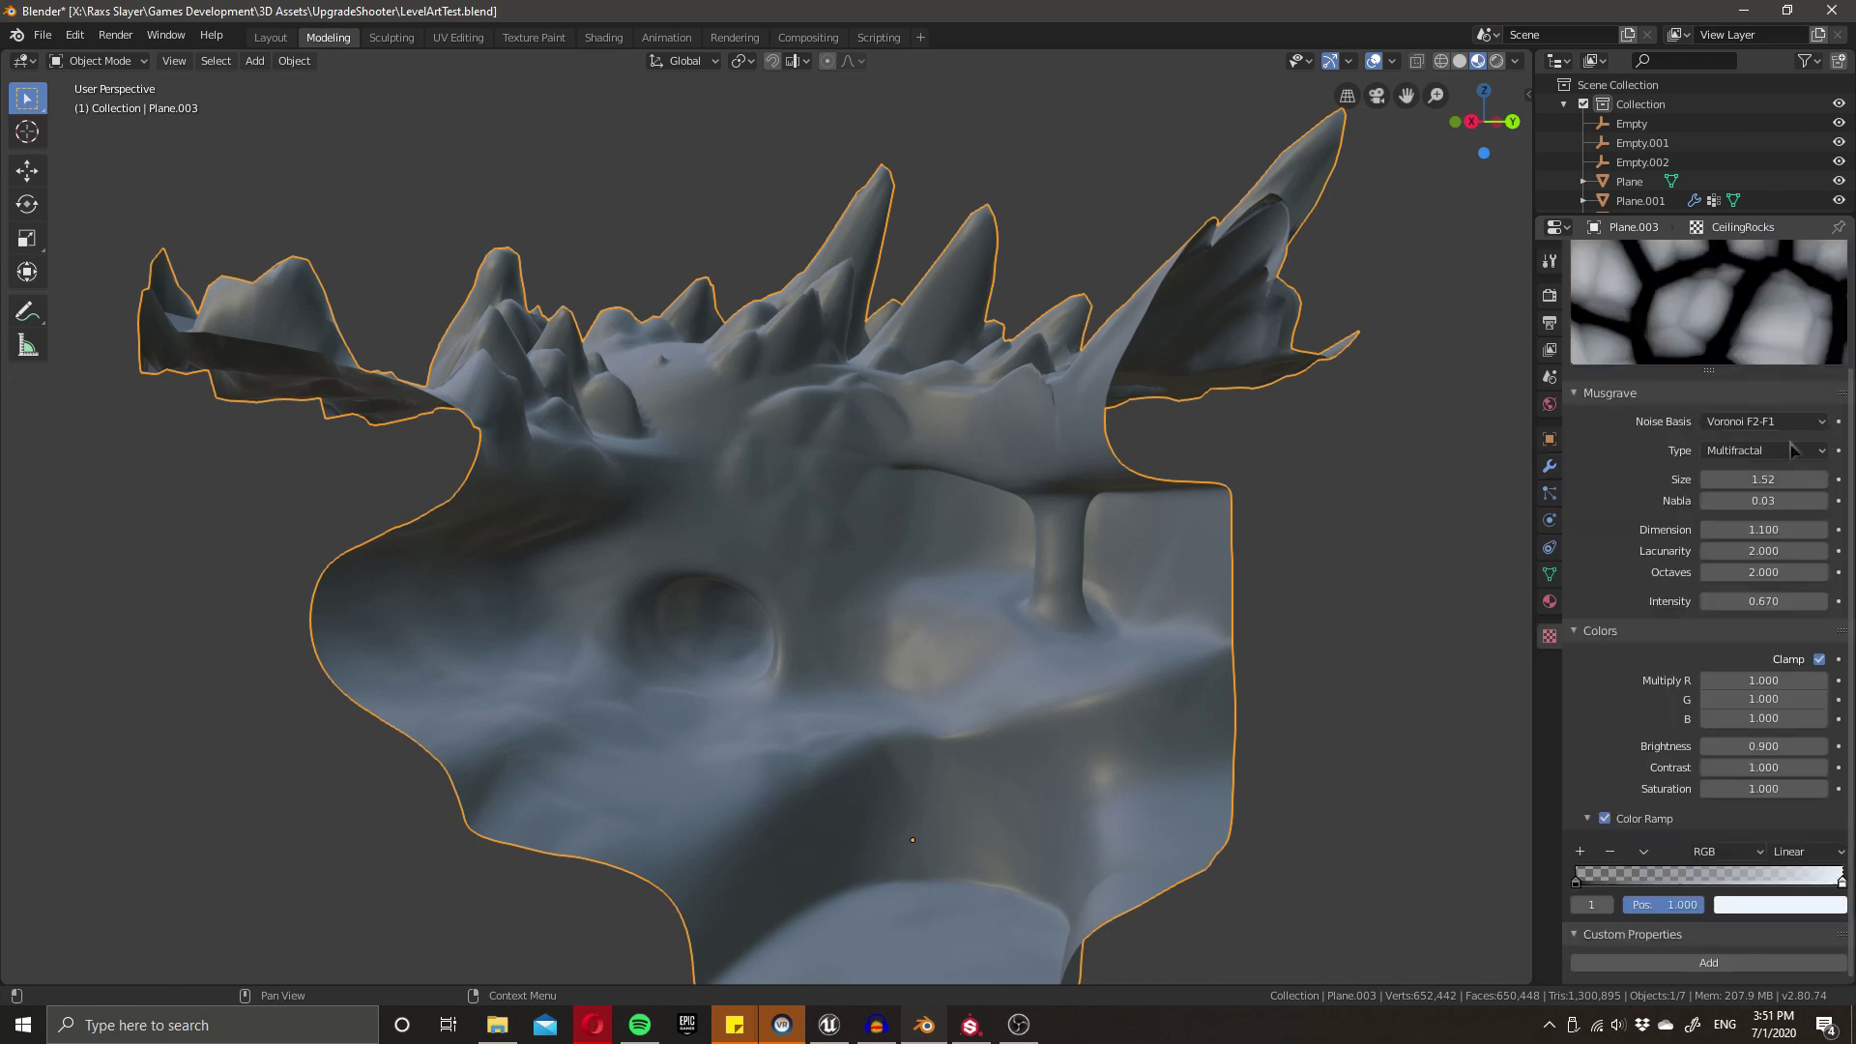
middle_drag(850, 538, 793, 640)
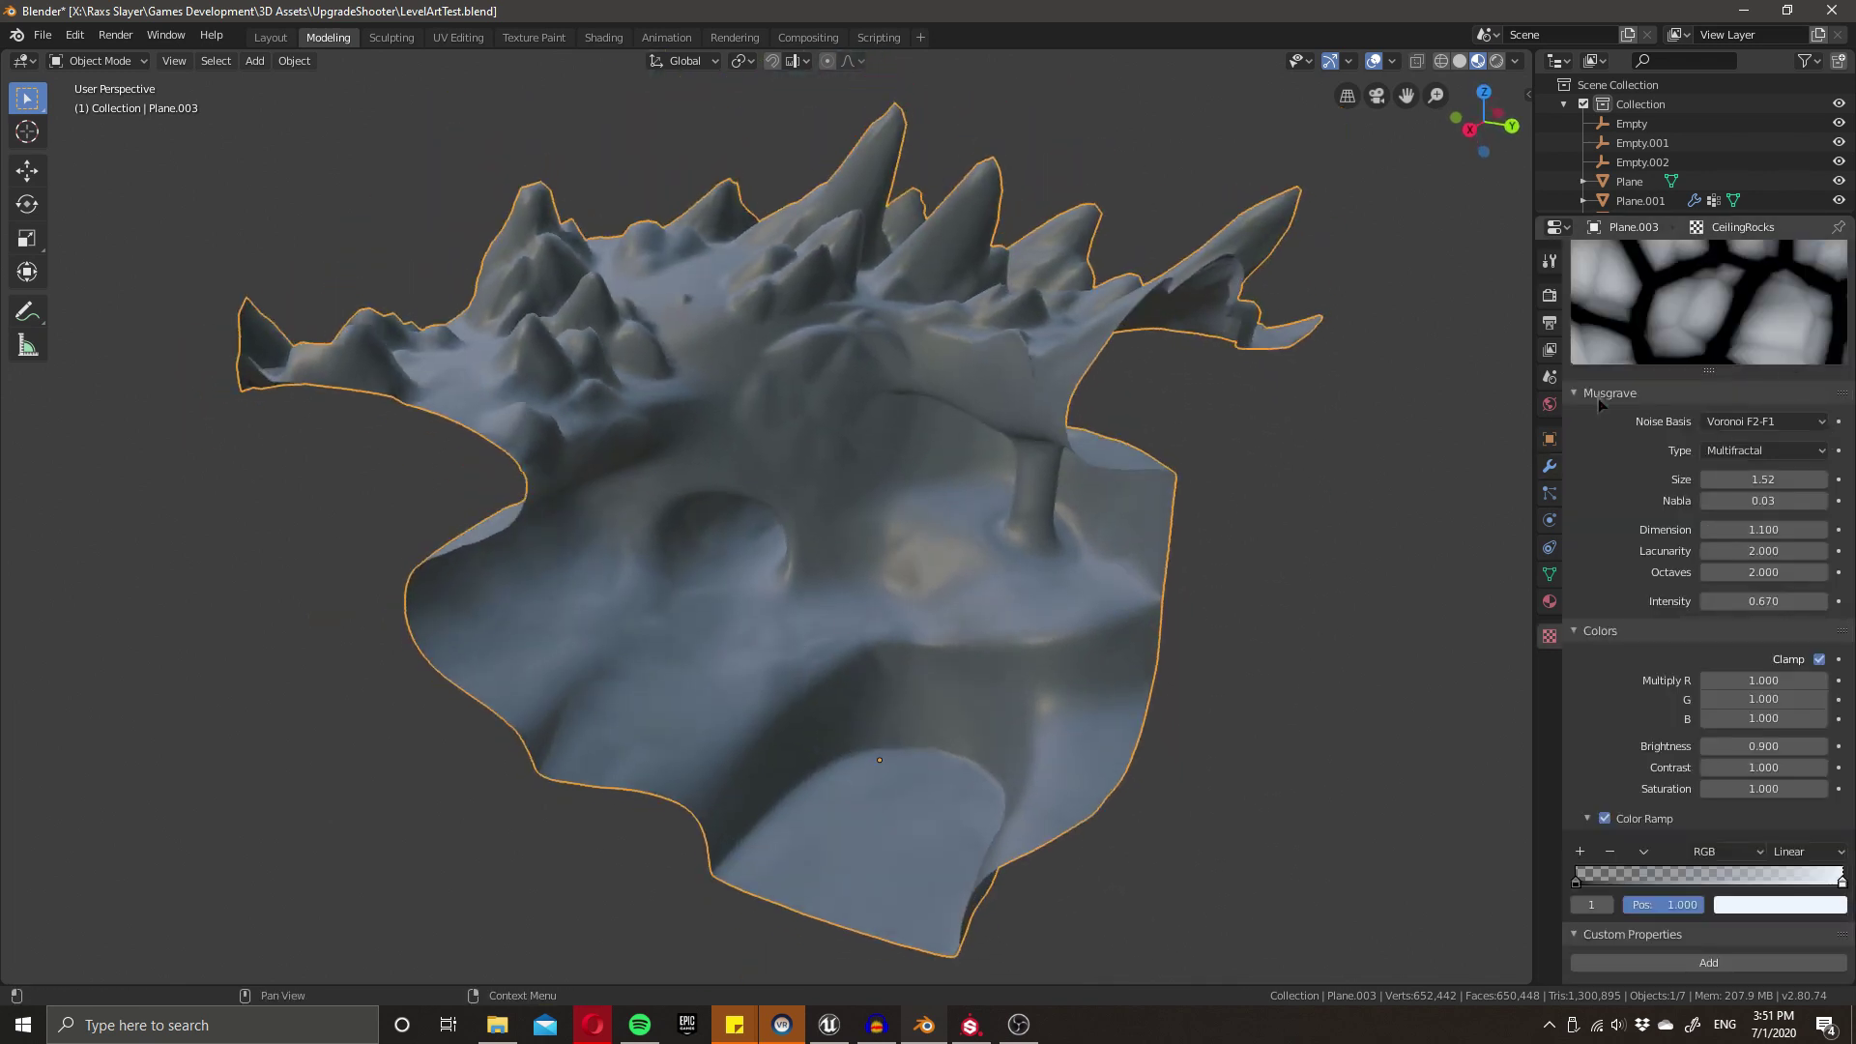
scroll(1835, 475, up, 3)
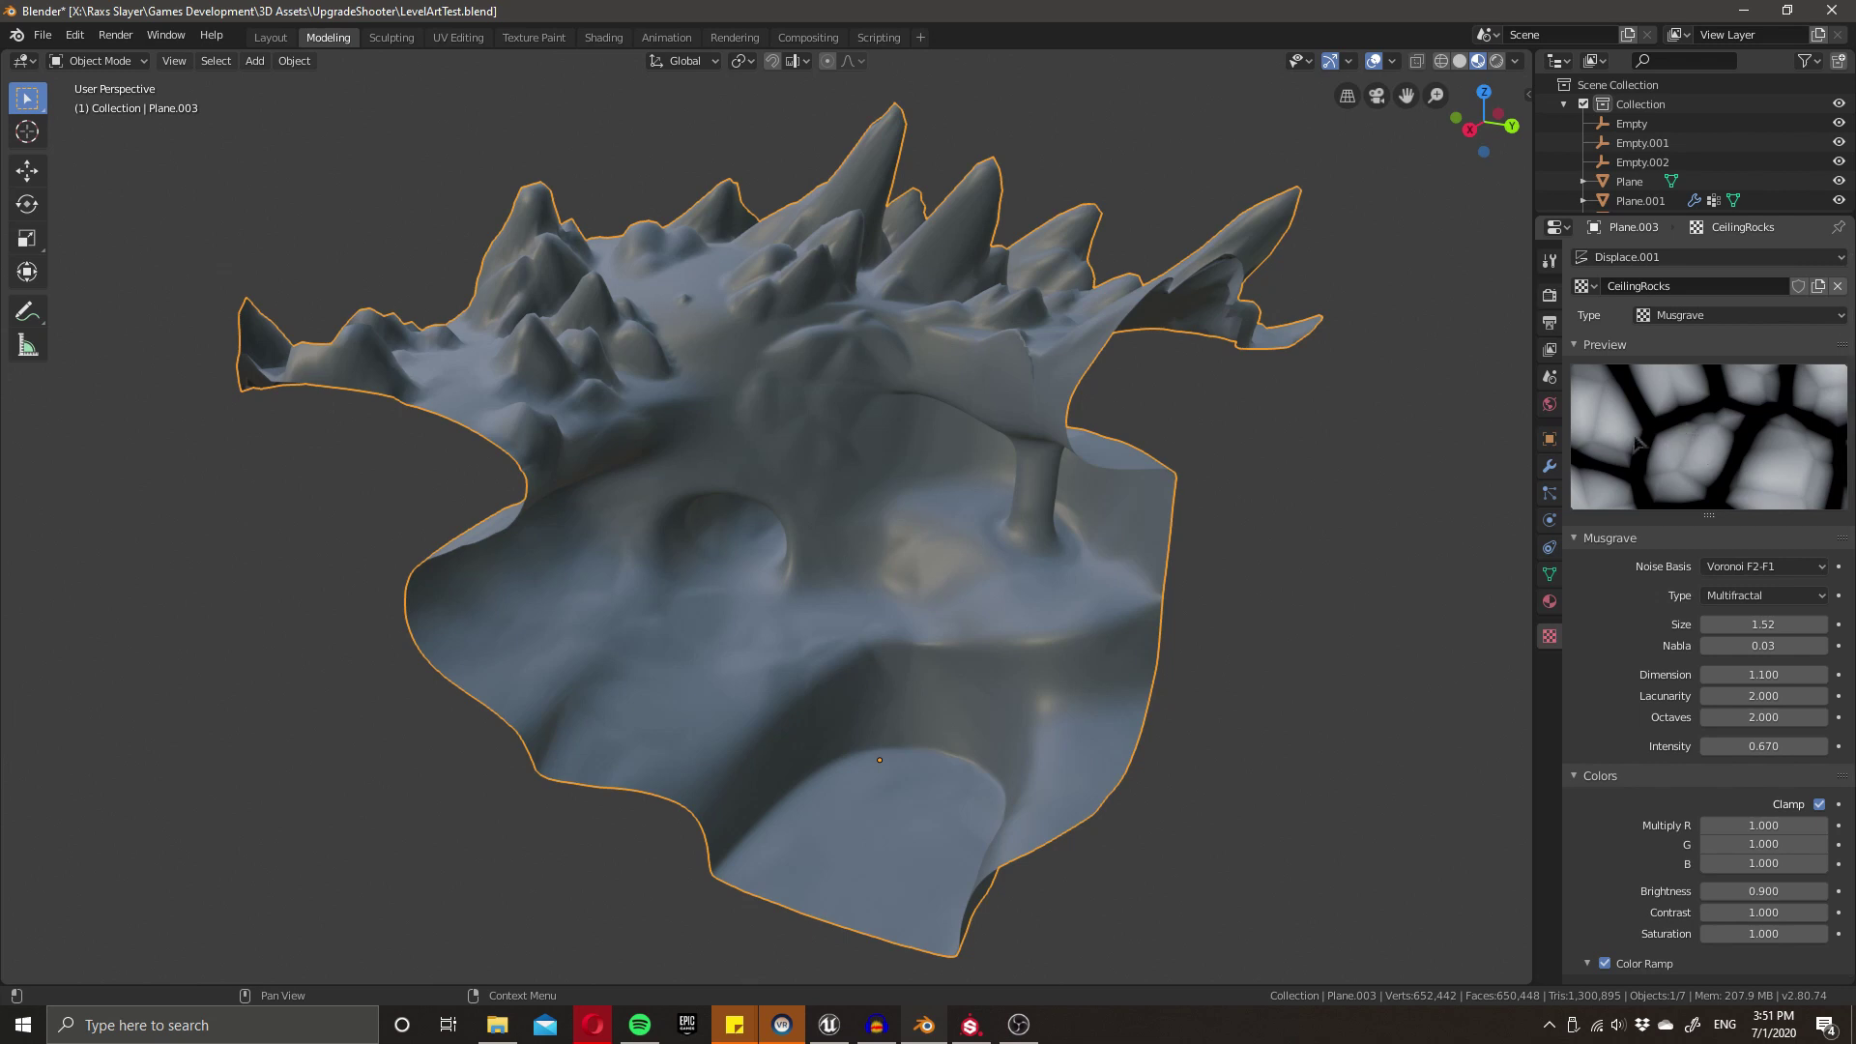
scroll(793, 599, up, 3)
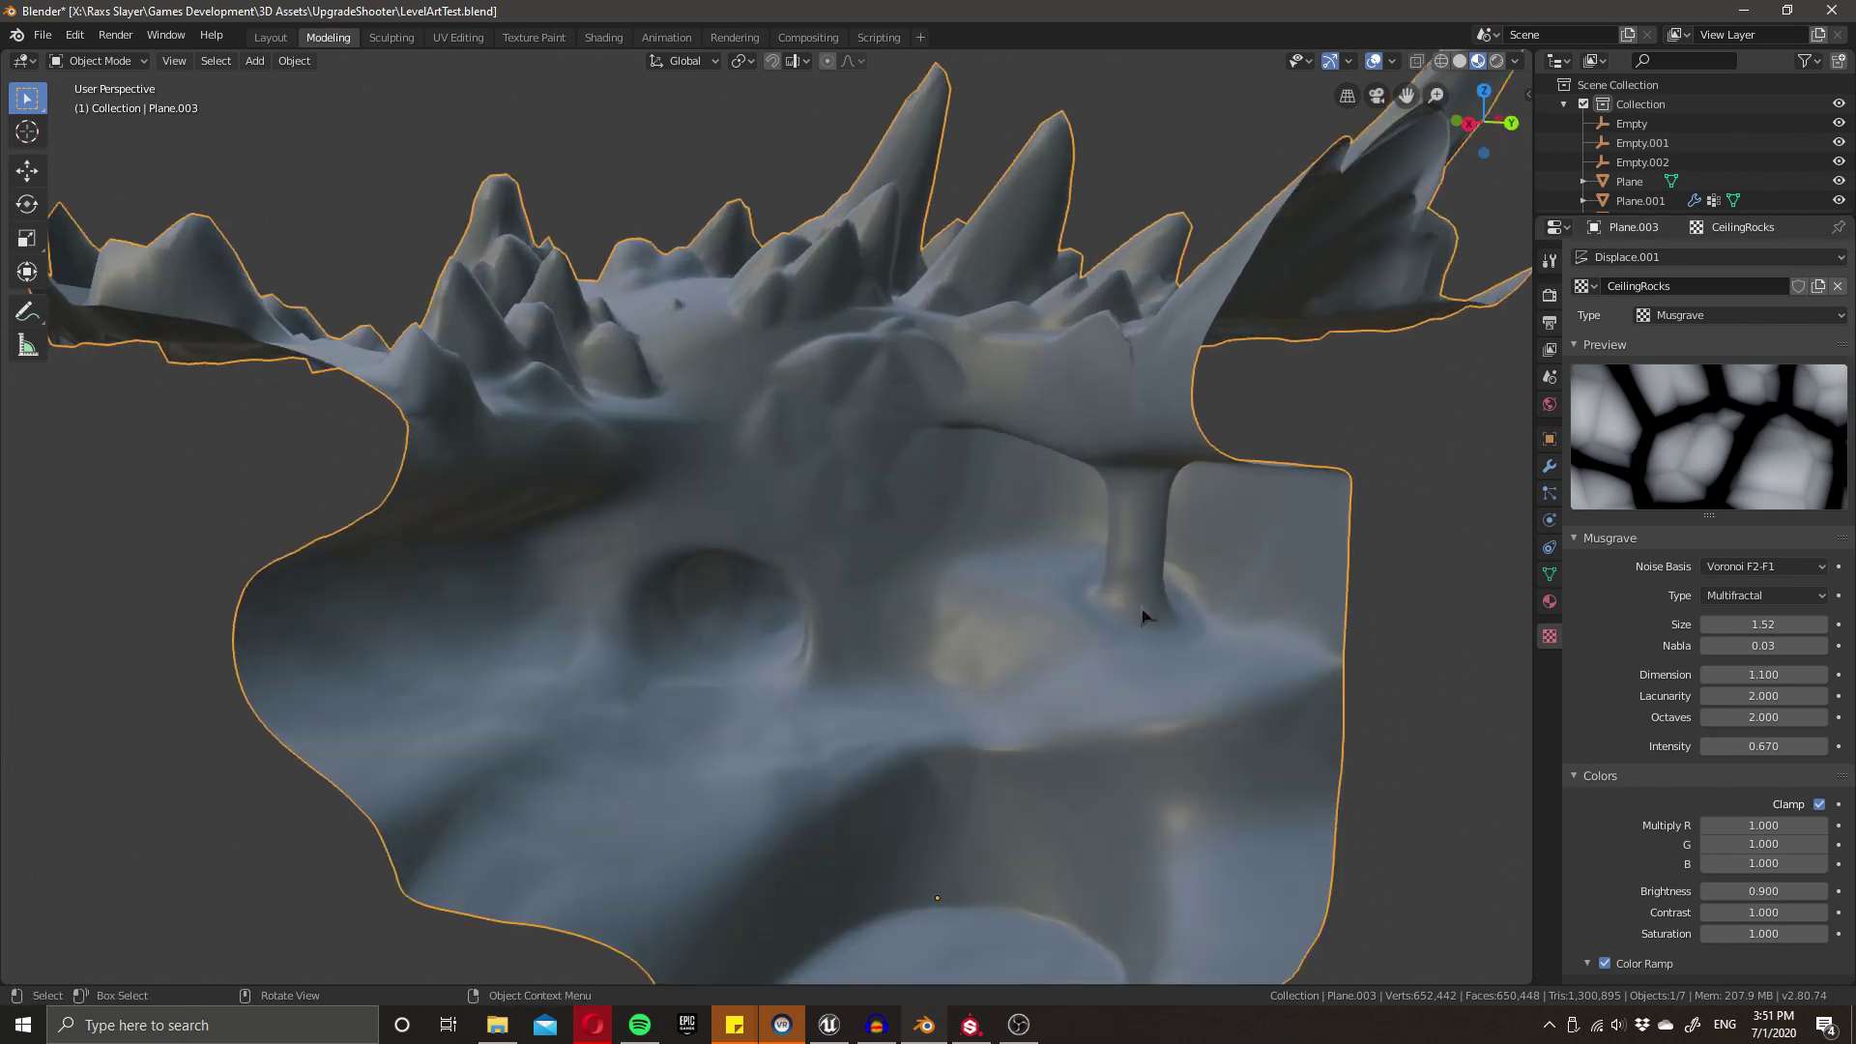
- Limit the second Displace modifier to the Ceiling vertex group
click(1550, 466)
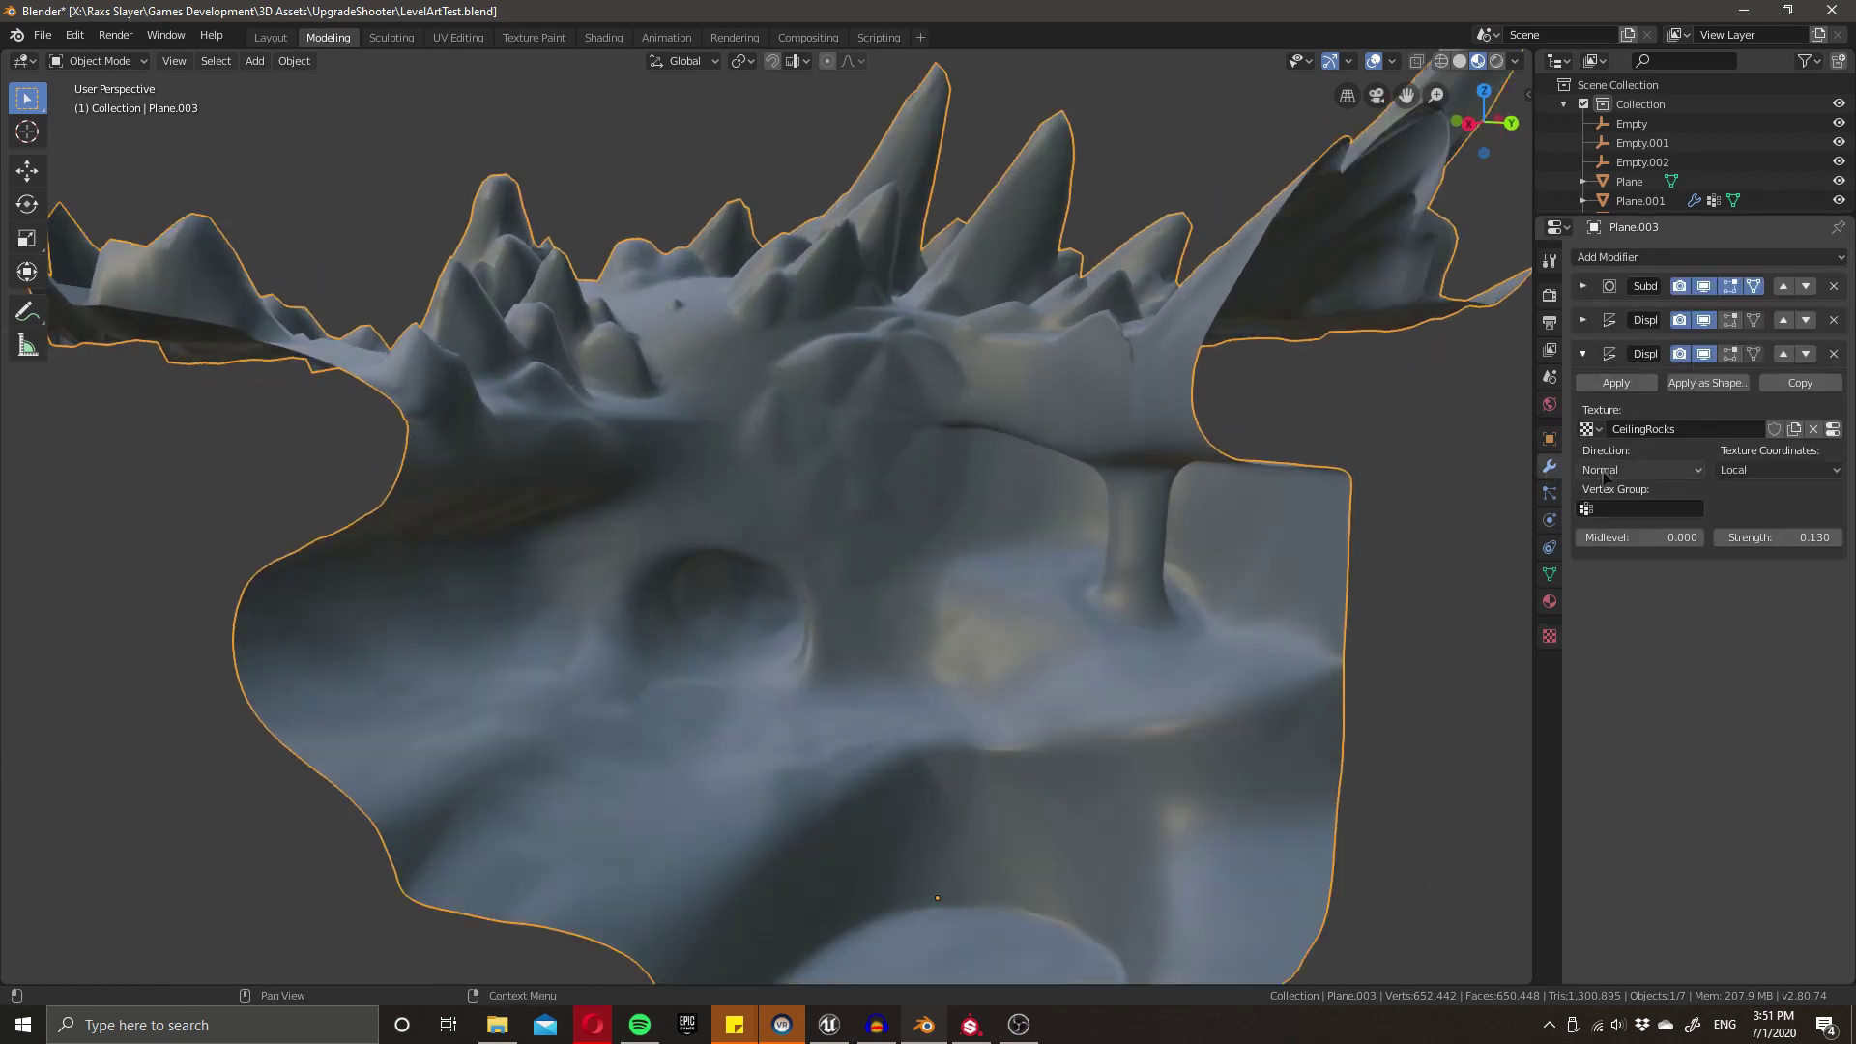
click(1604, 473)
click(1649, 508)
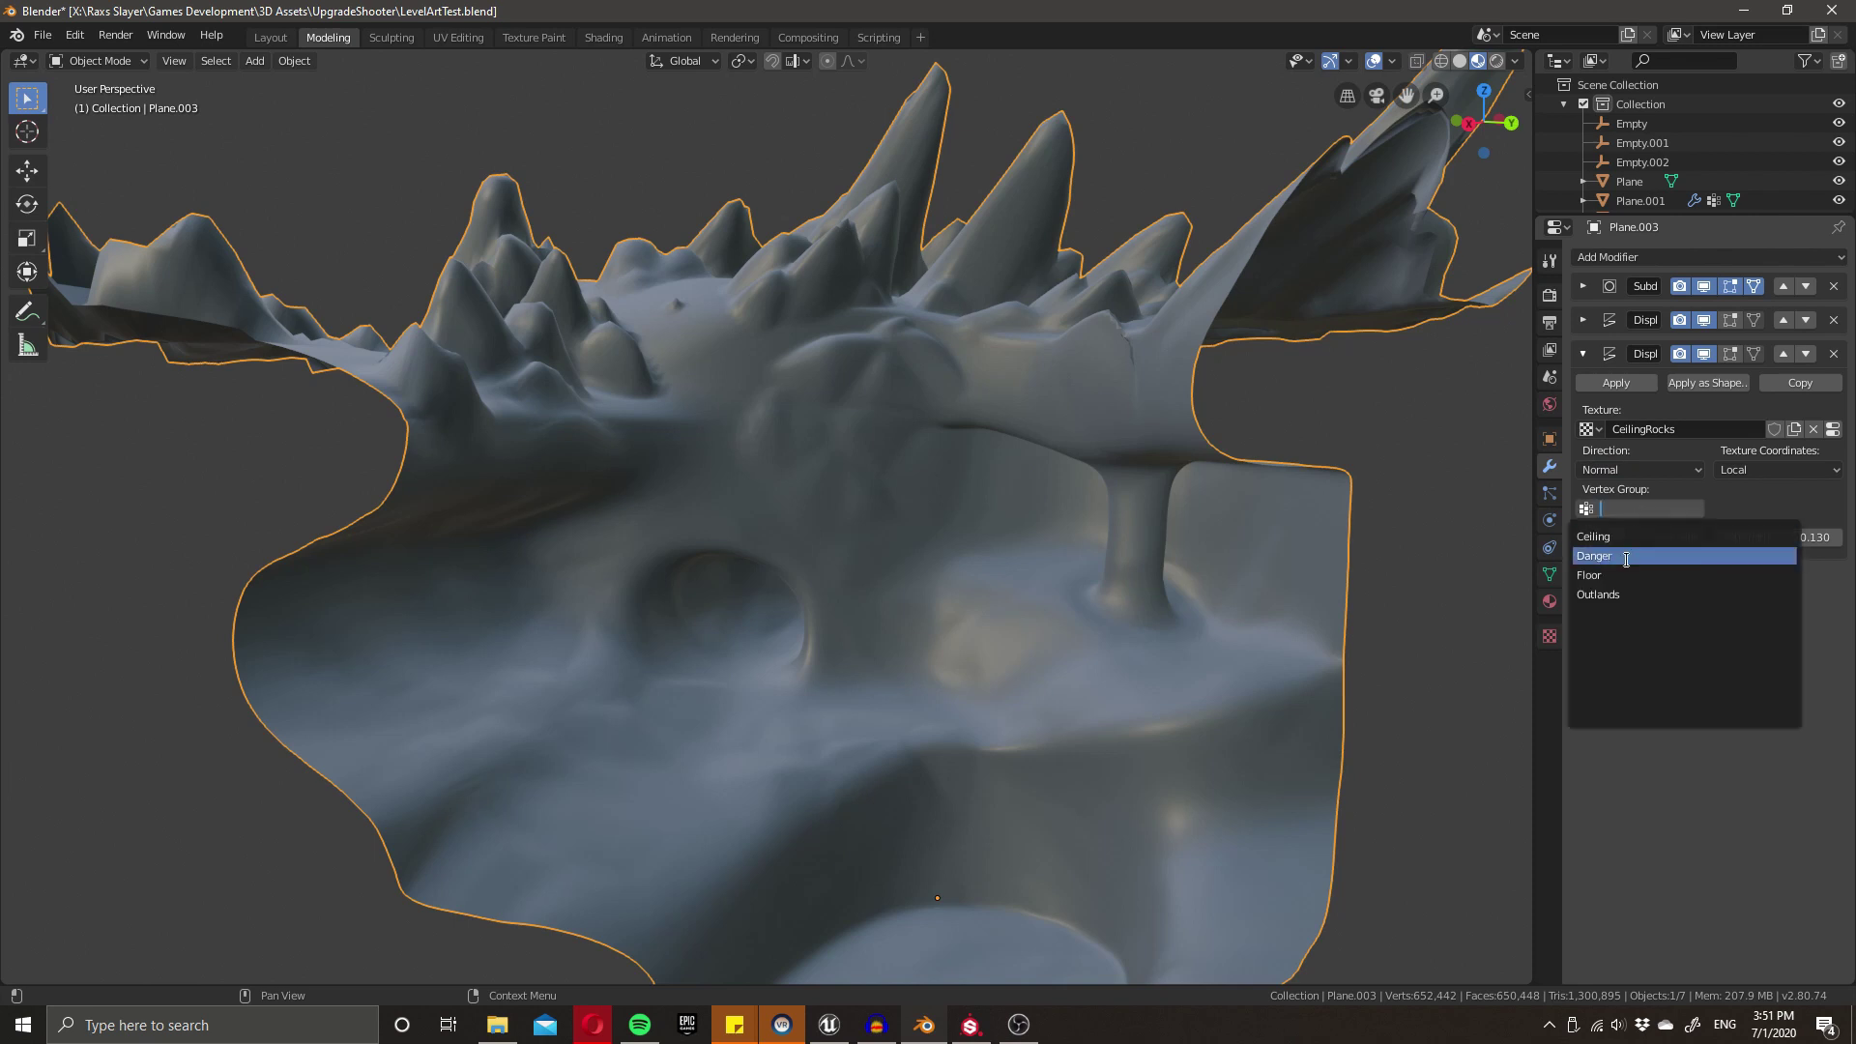
click(1624, 537)
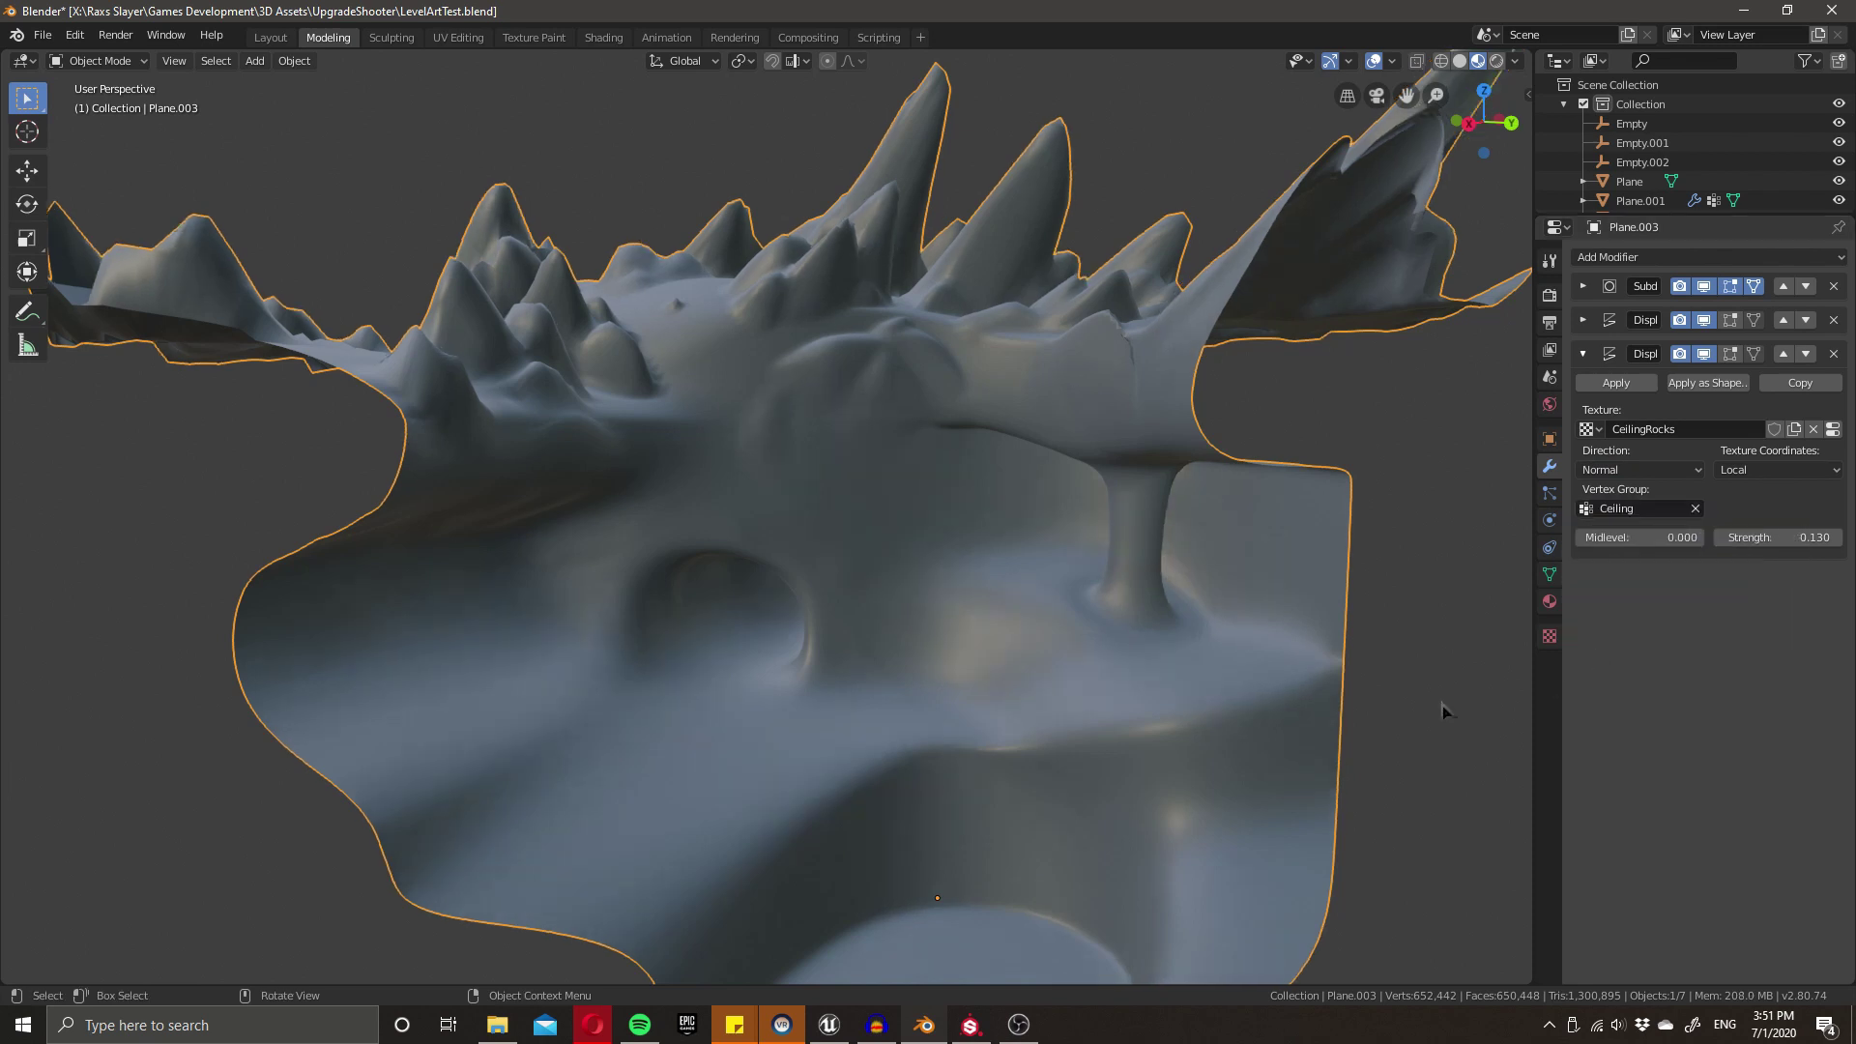
- Reduce the CeilingRocks texture's size to 0.42 and inspect the cave ceiling
click(1833, 428)
middle_drag(1272, 634, 1117, 665)
scroll(1116, 667, down, 4)
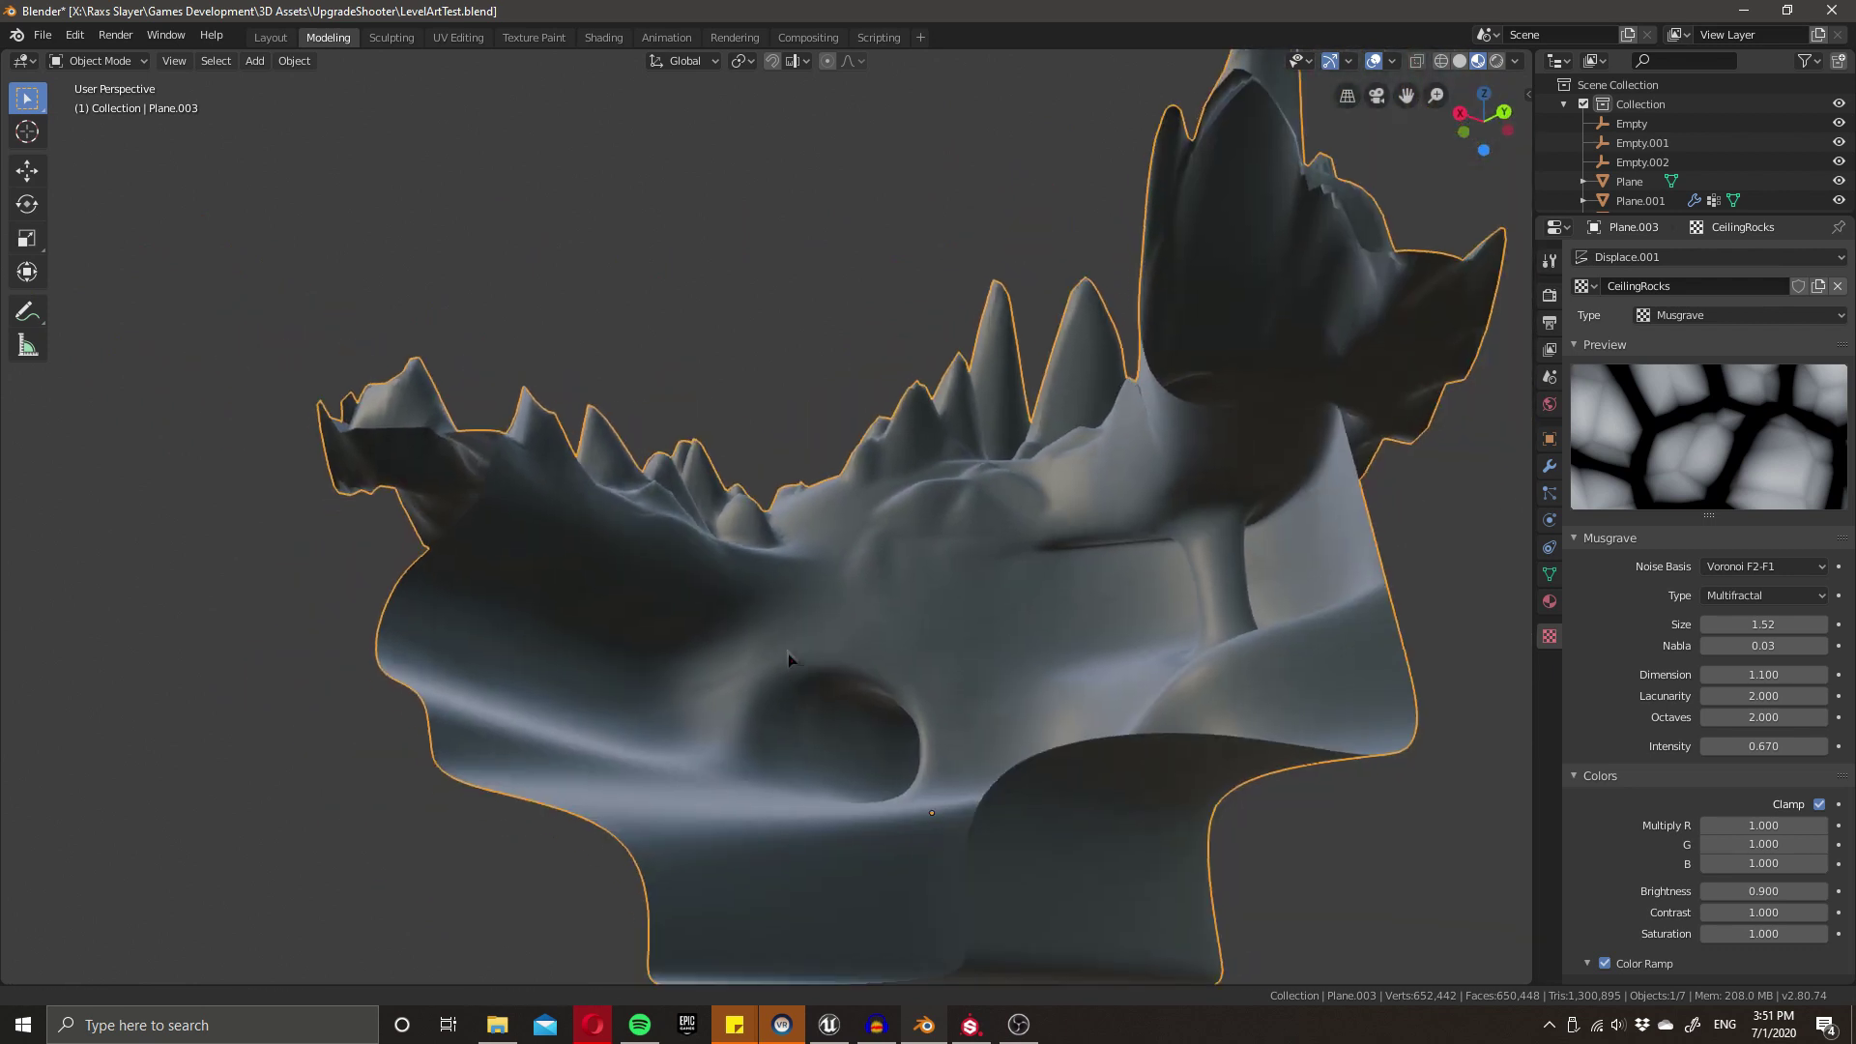
drag(1785, 618, 1706, 619)
middle_drag(770, 586, 804, 621)
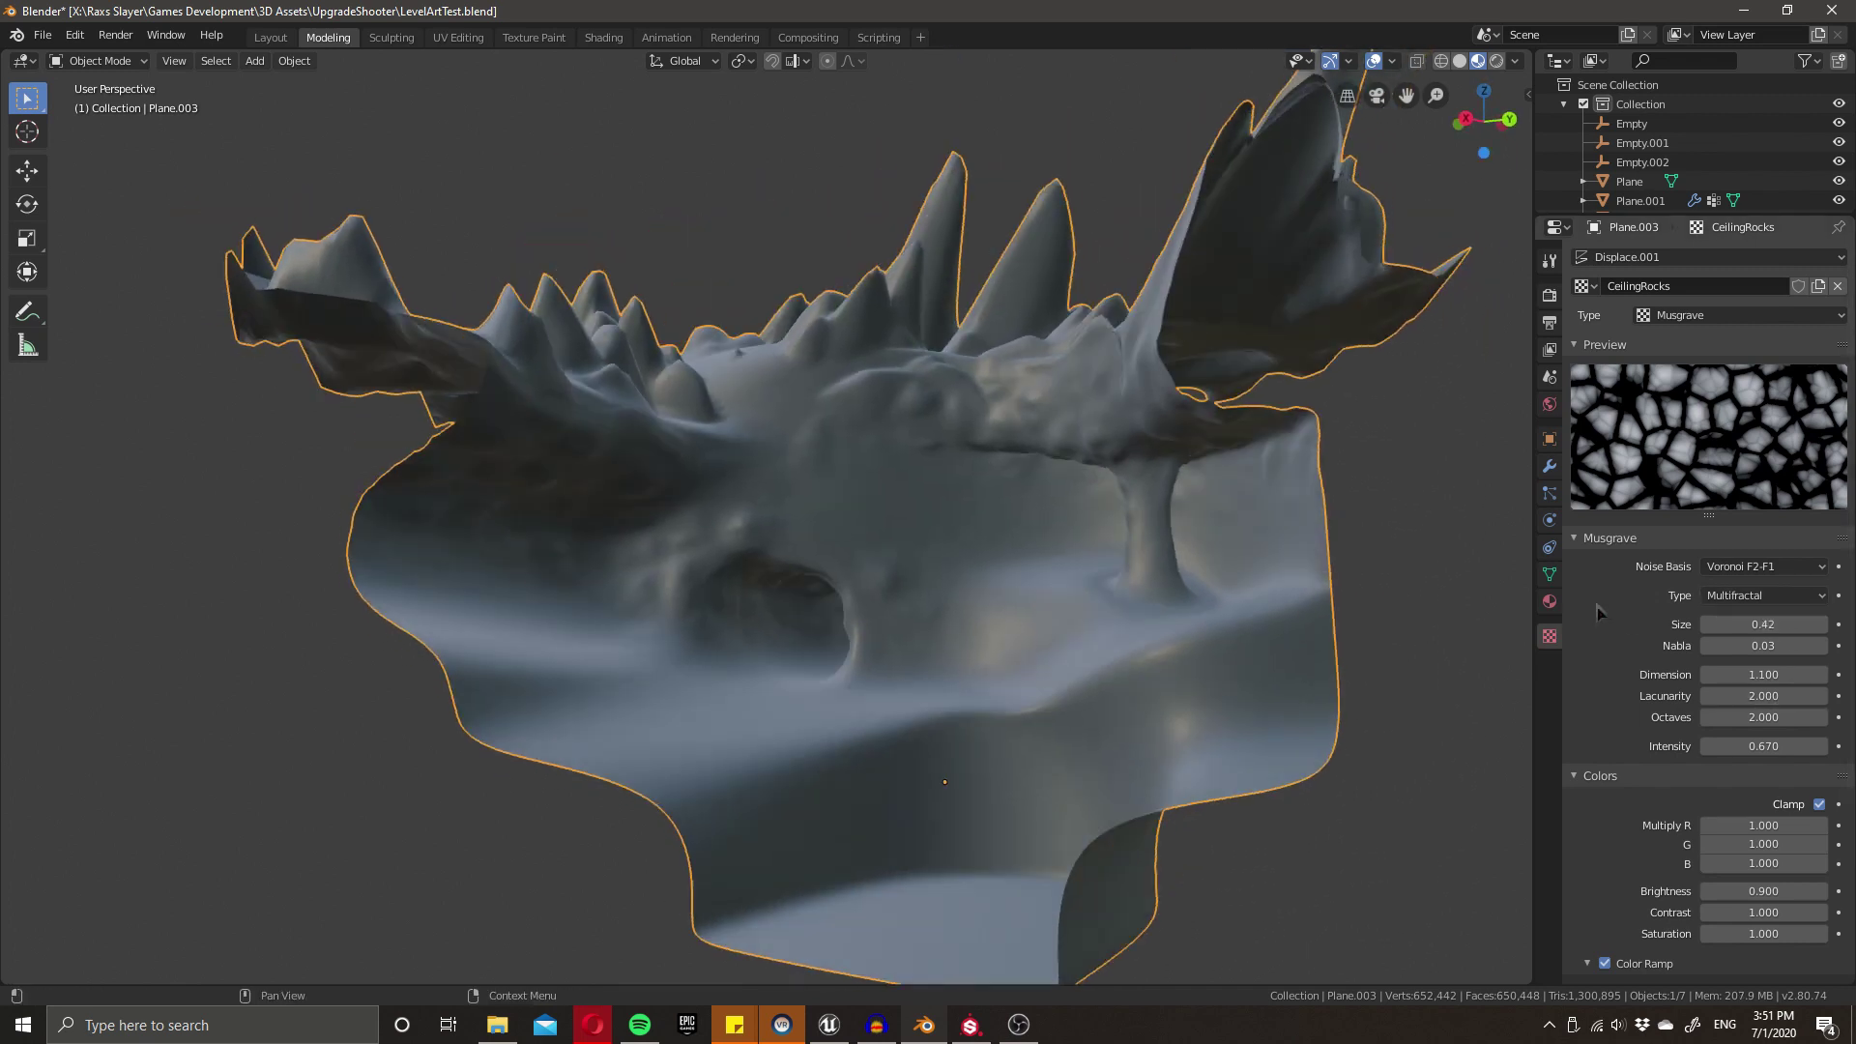
- Raise the second Displace modifier's strength to 1.13 and inspect the ceiling rocks up close
click(1550, 467)
mouse_move(1778, 538)
mouse_down()
mouse_move(1821, 538)
mouse_move(1798, 537)
mouse_up()
scroll(551, 787, up, 2)
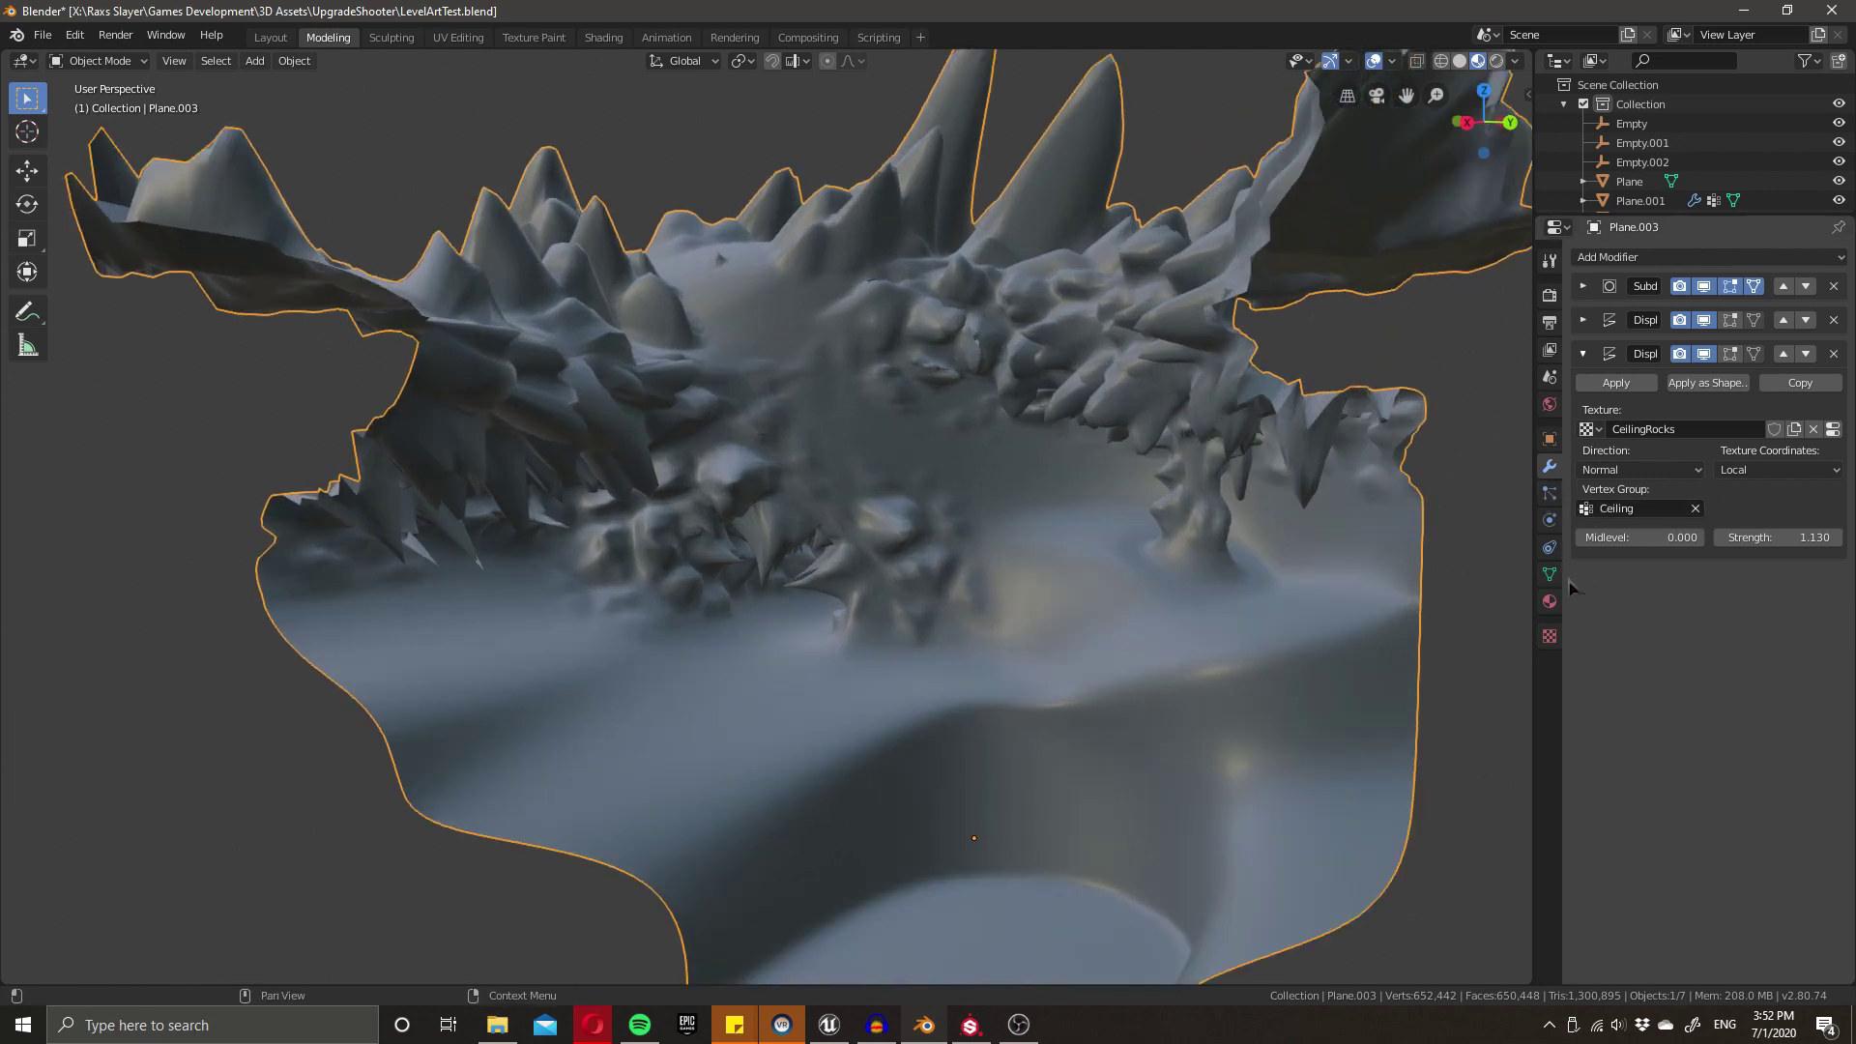
scroll(759, 621, up, 2)
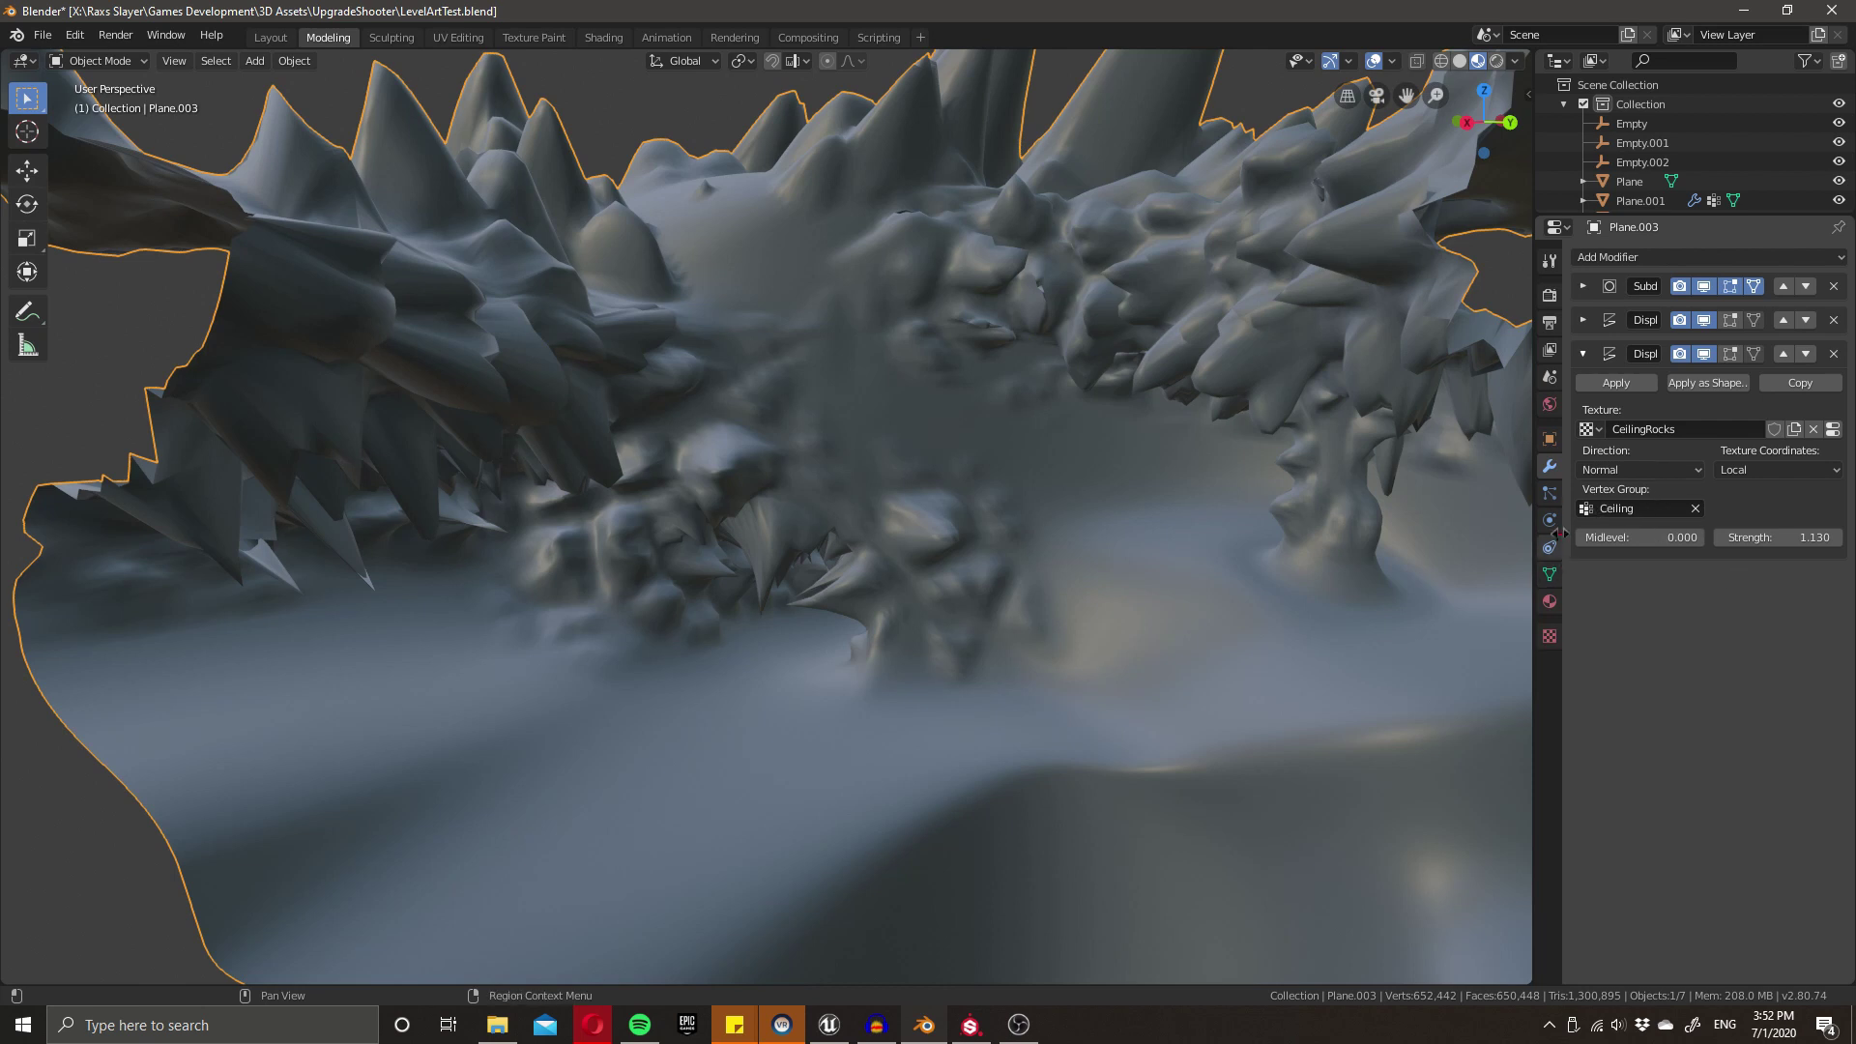
- Try subdivision level 2 on the terrain mesh, and return it to level 4
click(1583, 354)
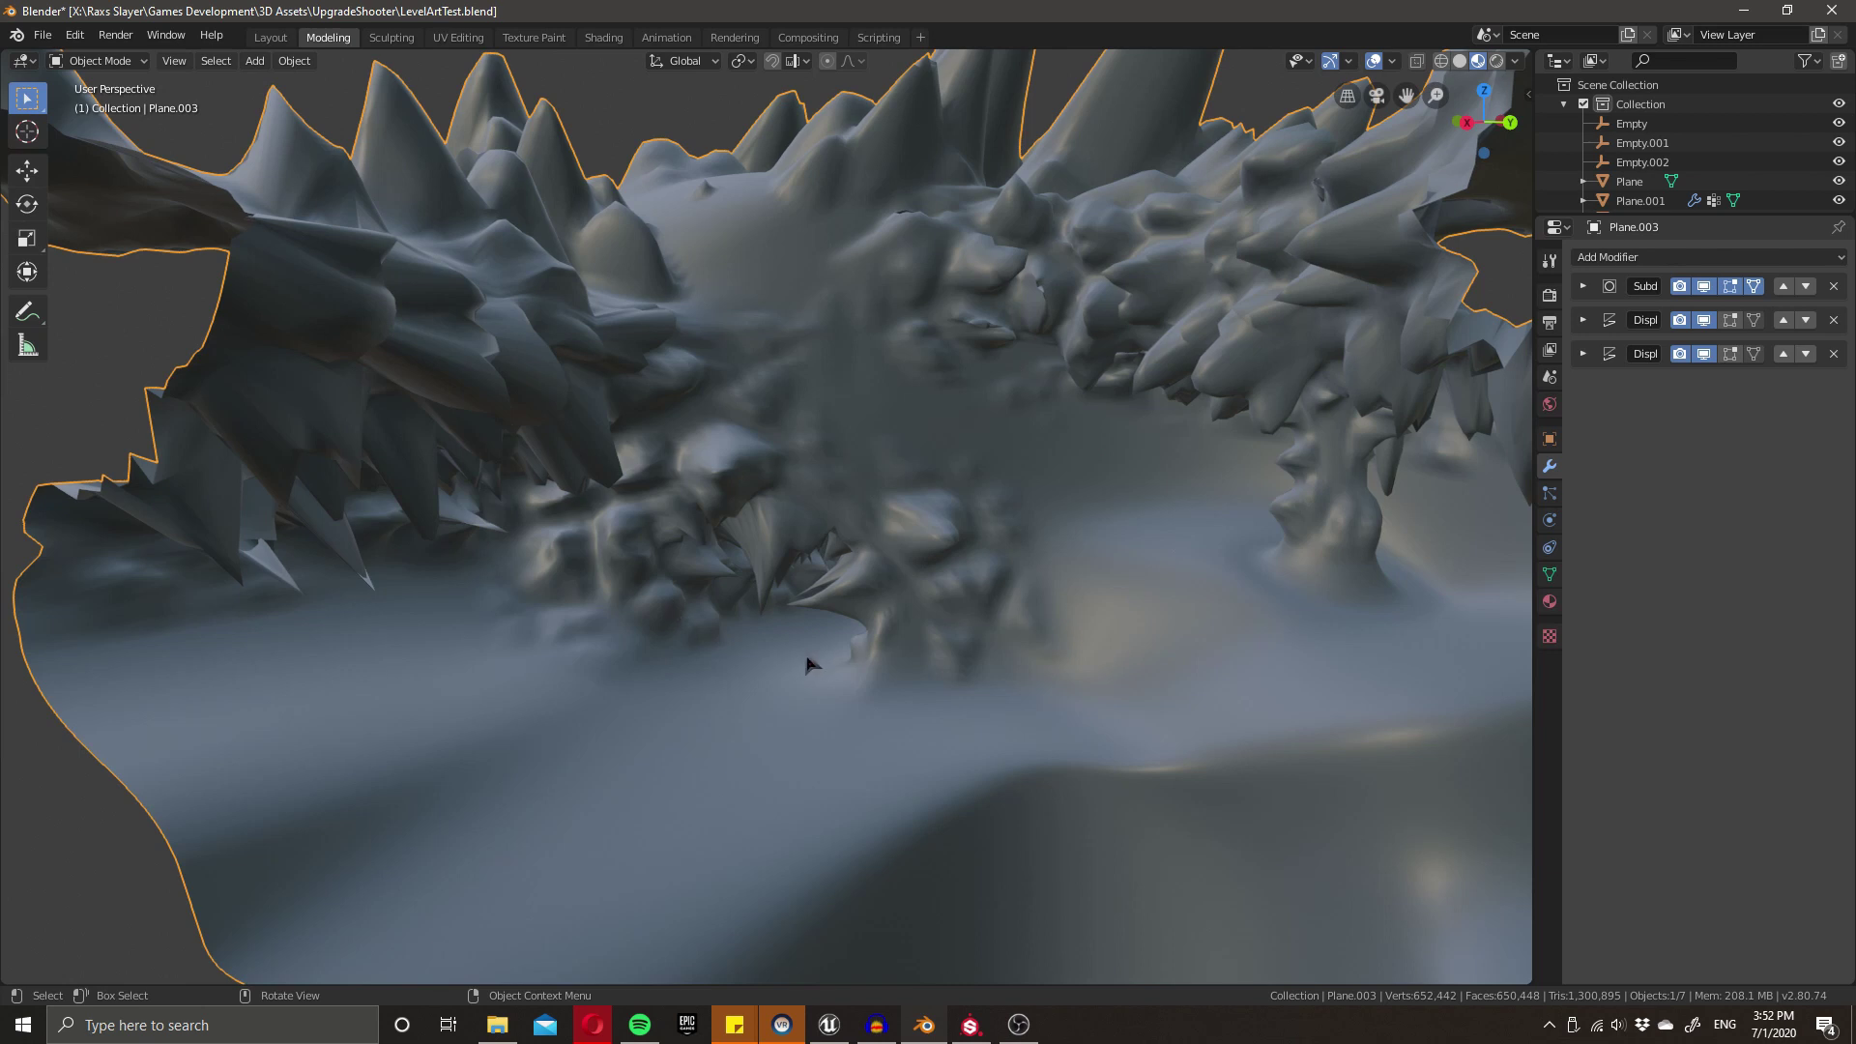
key(ctrl+2)
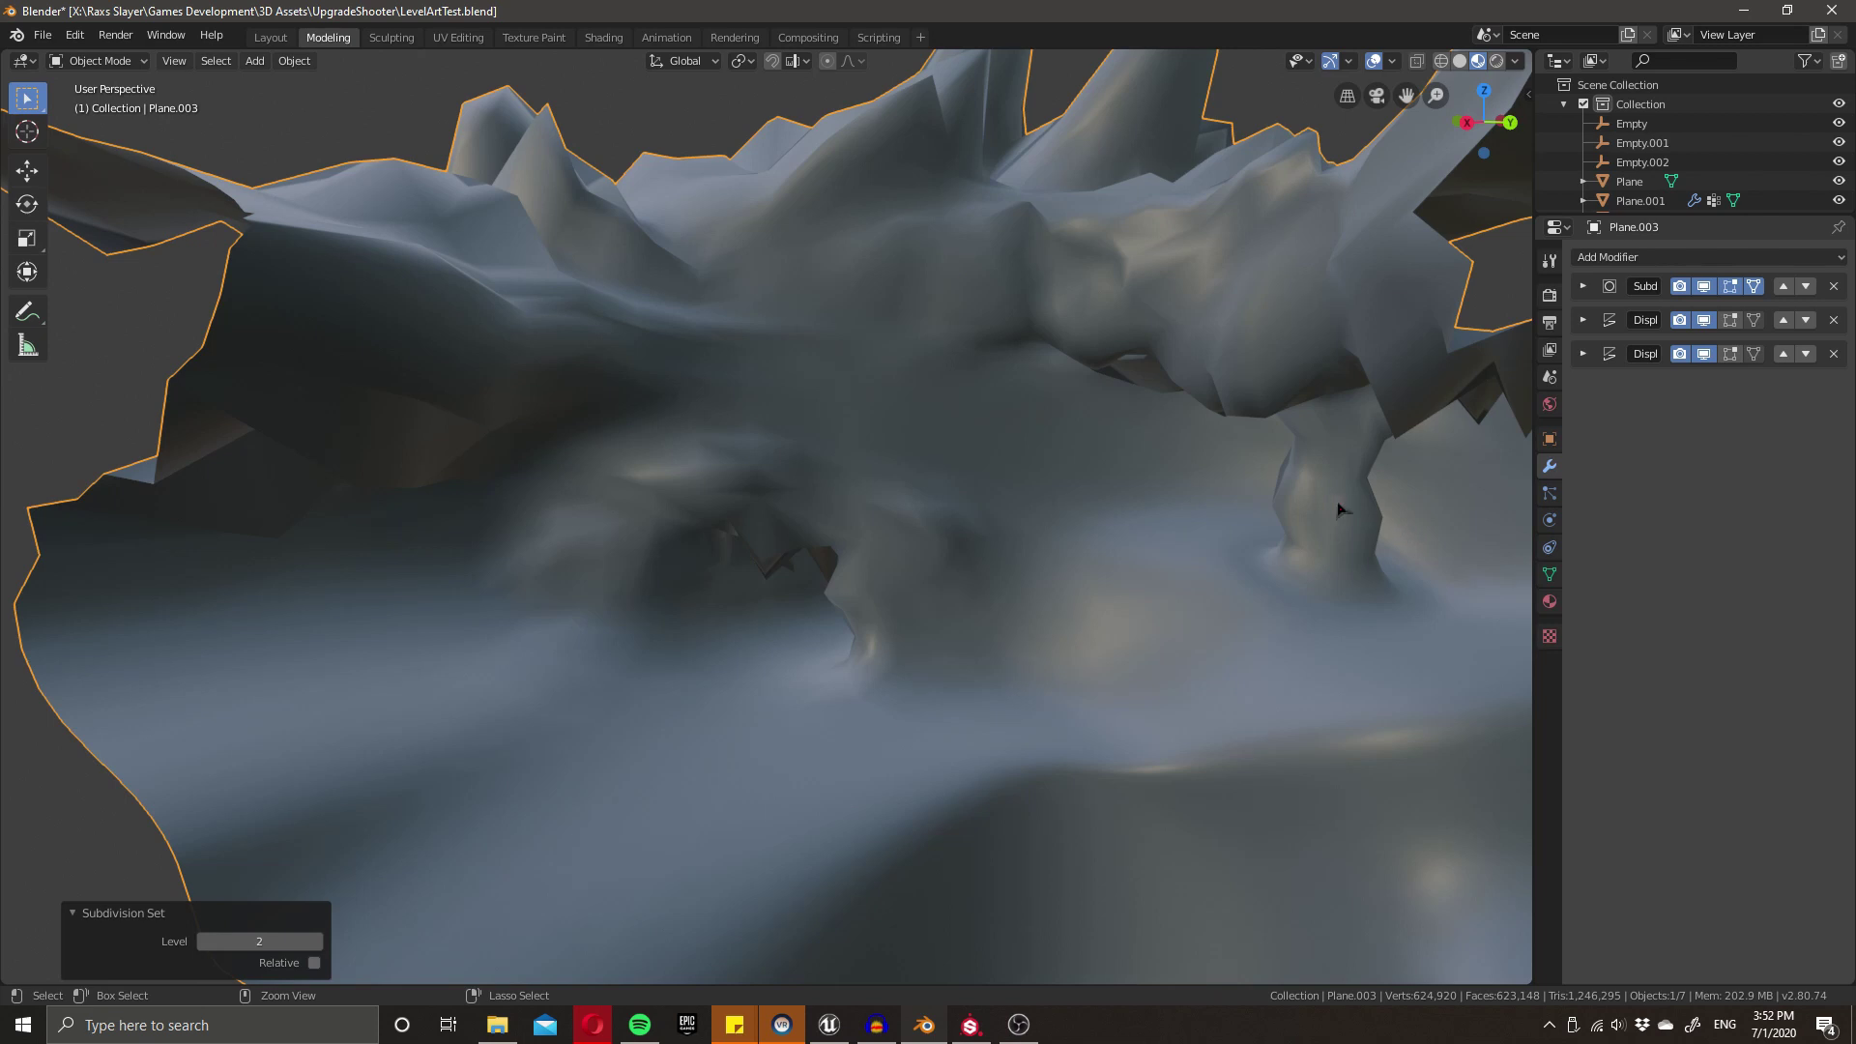
key(ctrl+4)
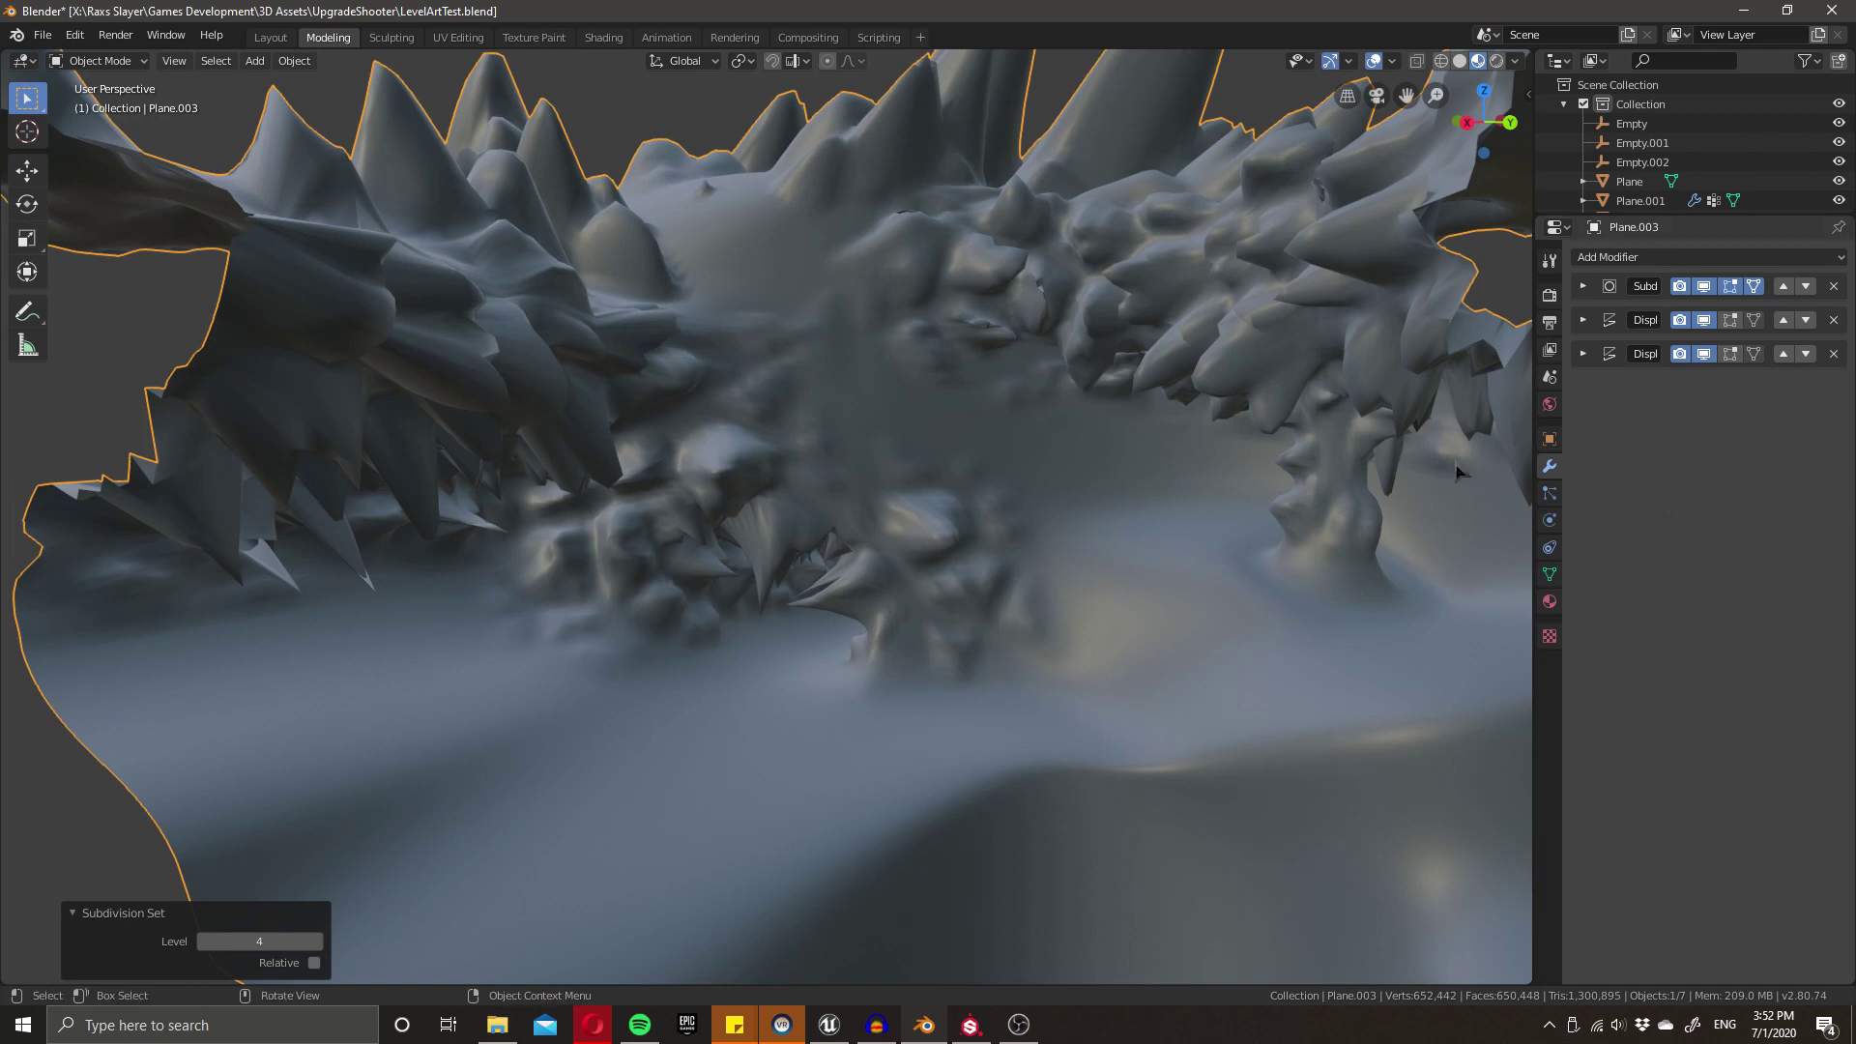
- Reduce the CeilingRocks texture's size to 0.25 and inspect the denser rocks around the cave
click(1582, 353)
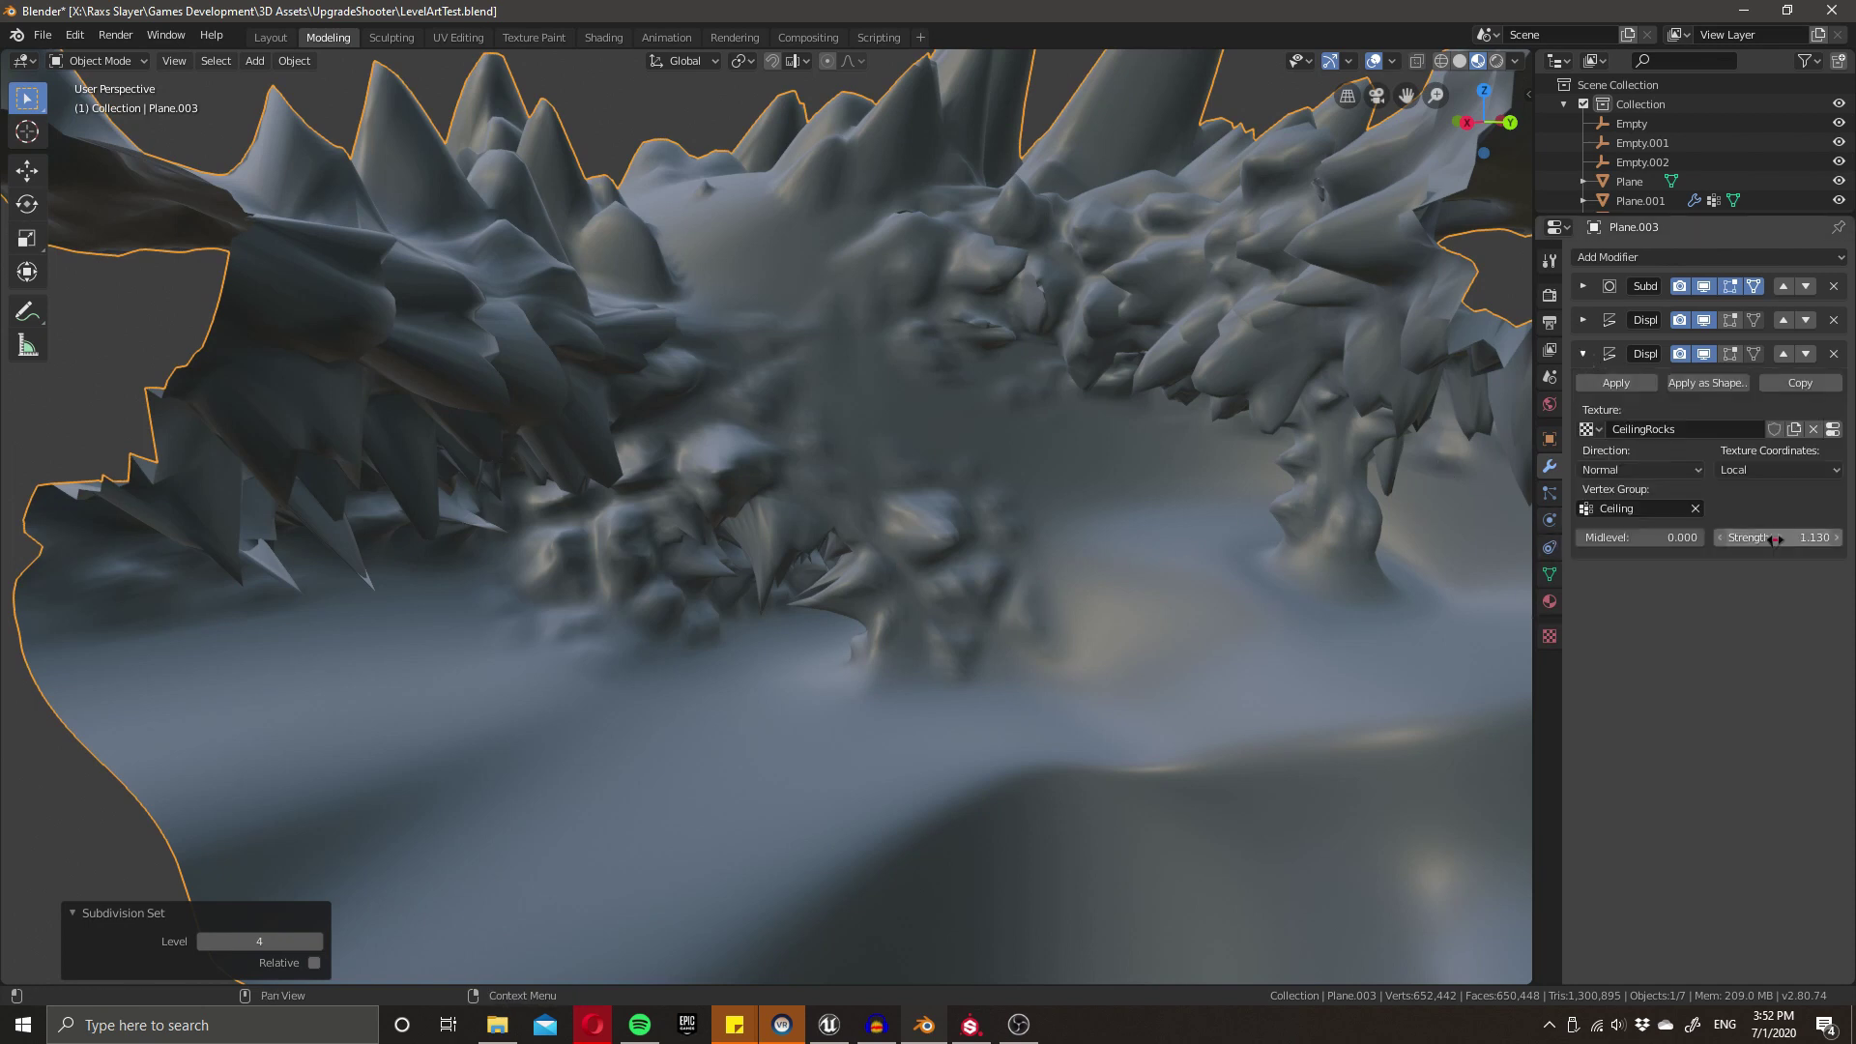
click(1832, 430)
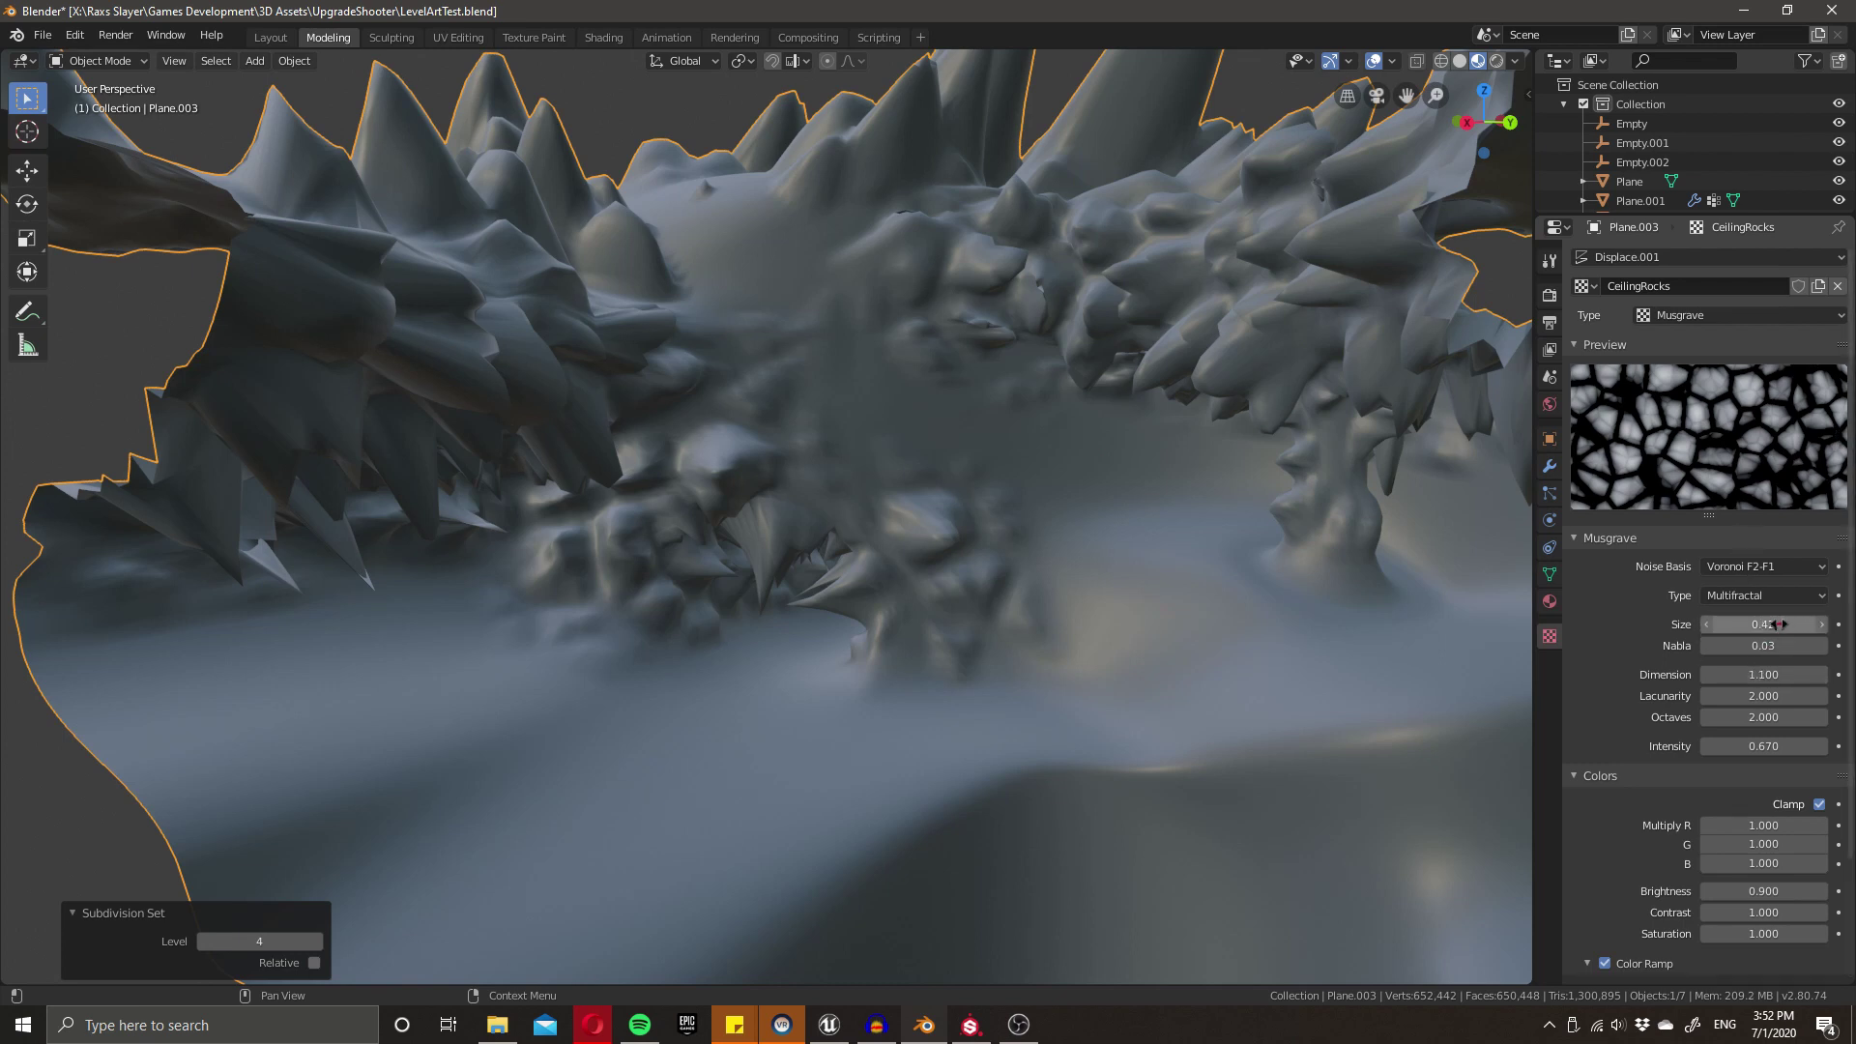
drag(1777, 624, 1753, 625)
middle_drag(967, 725, 687, 772)
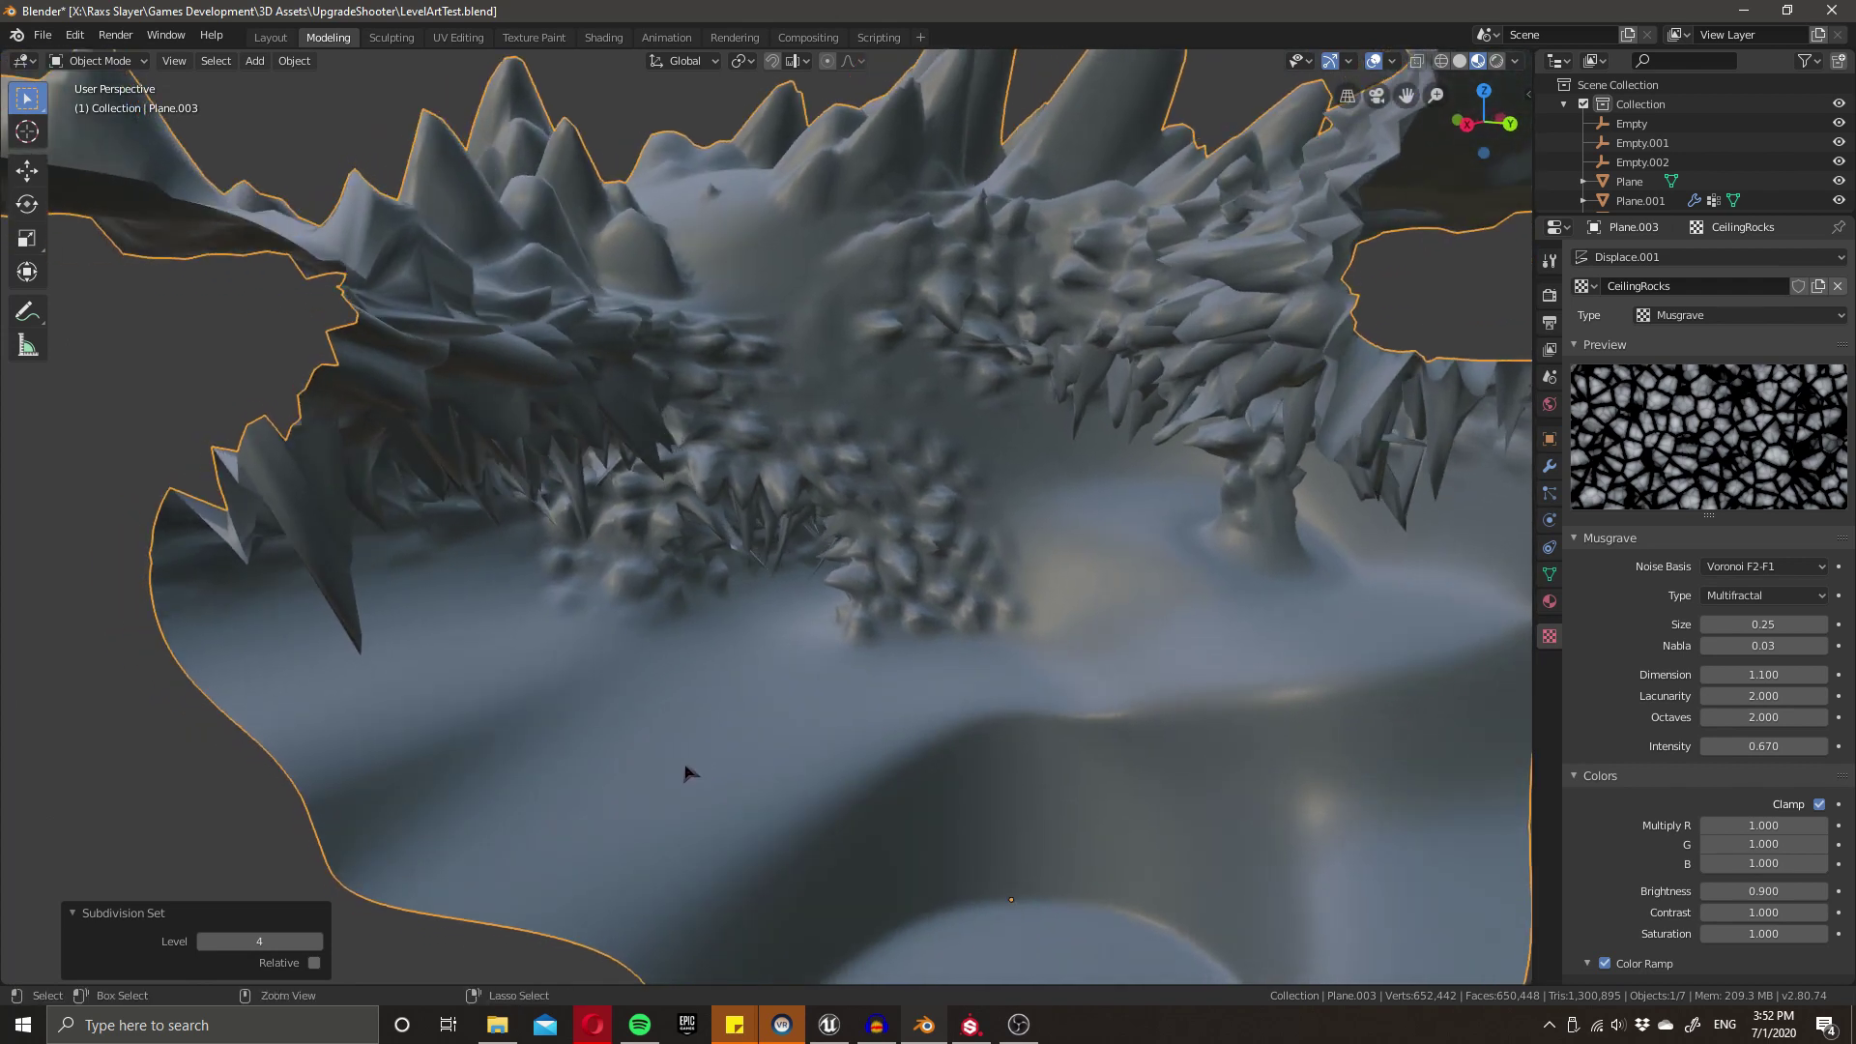
- Raise the terrain's subdivision level to 5 and set CeilingRocks to dimension 1.4, lacunarity 2.1 and octaves 2.32
key(ctrl+5)
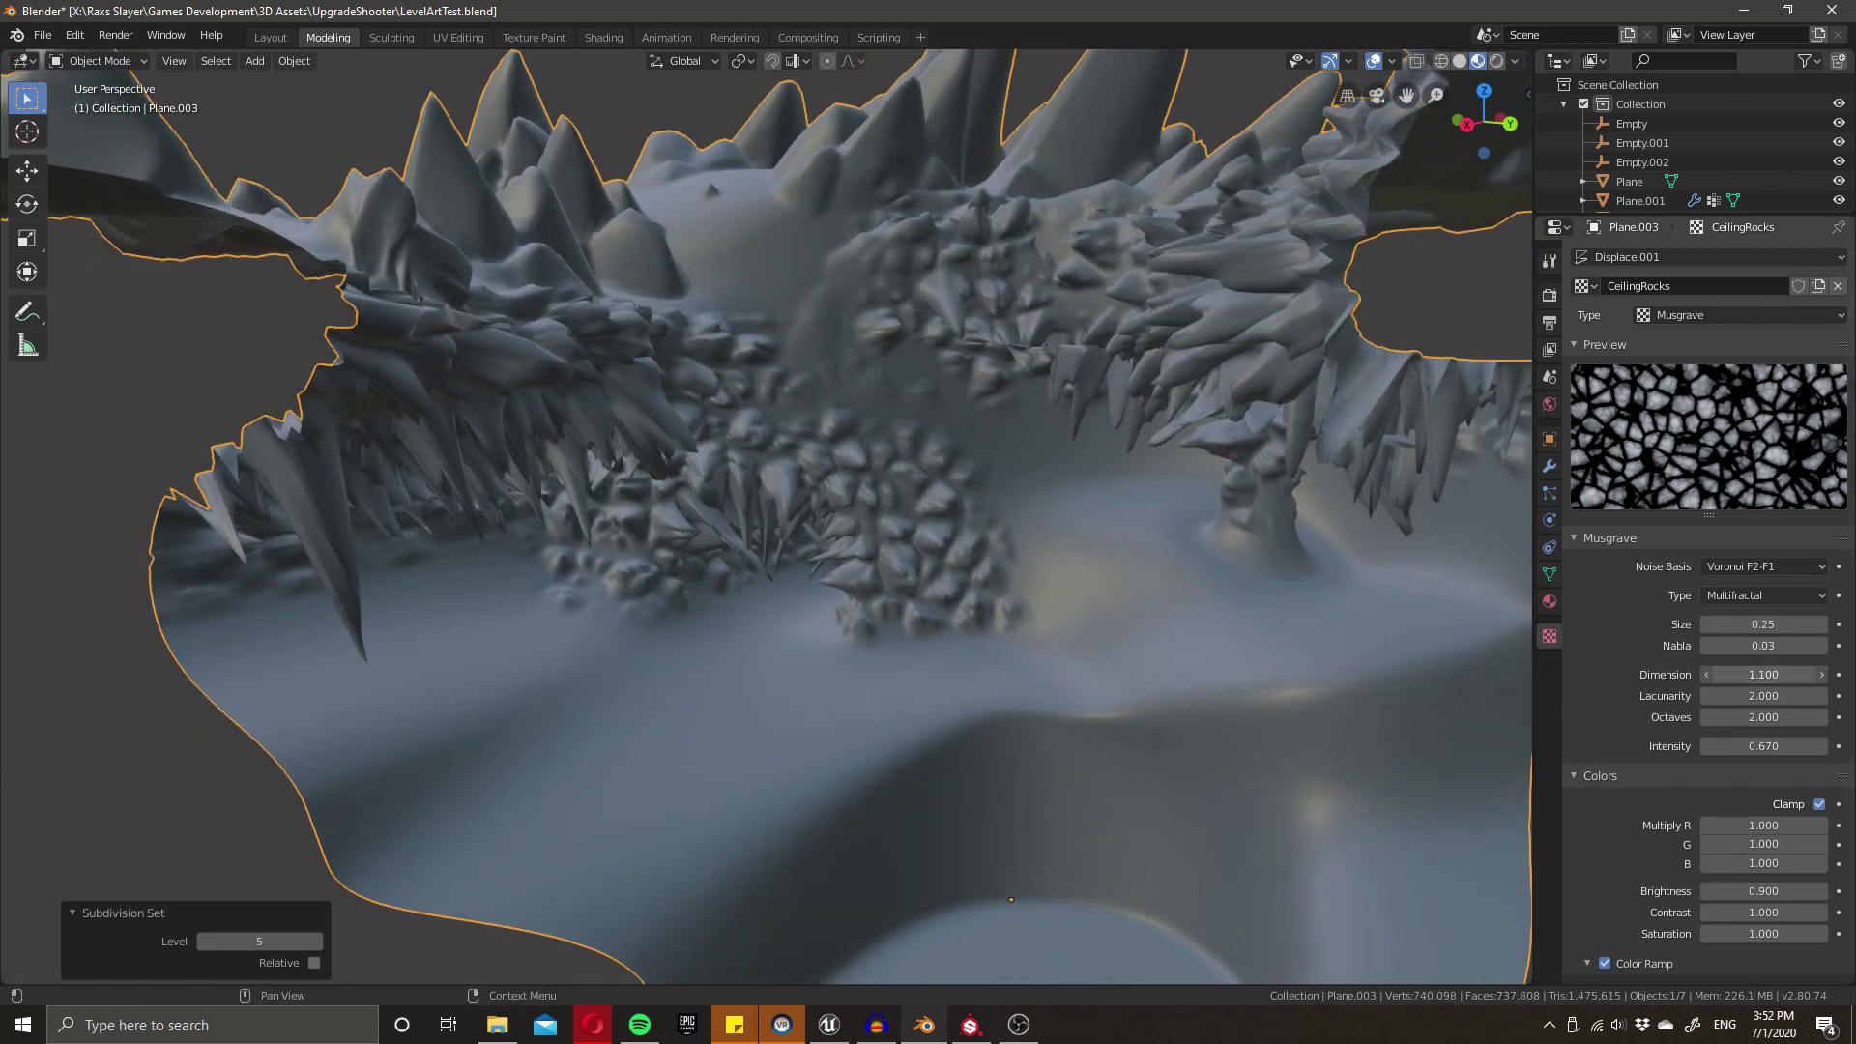
ctrl+drag(1763, 674, 1697, 696)
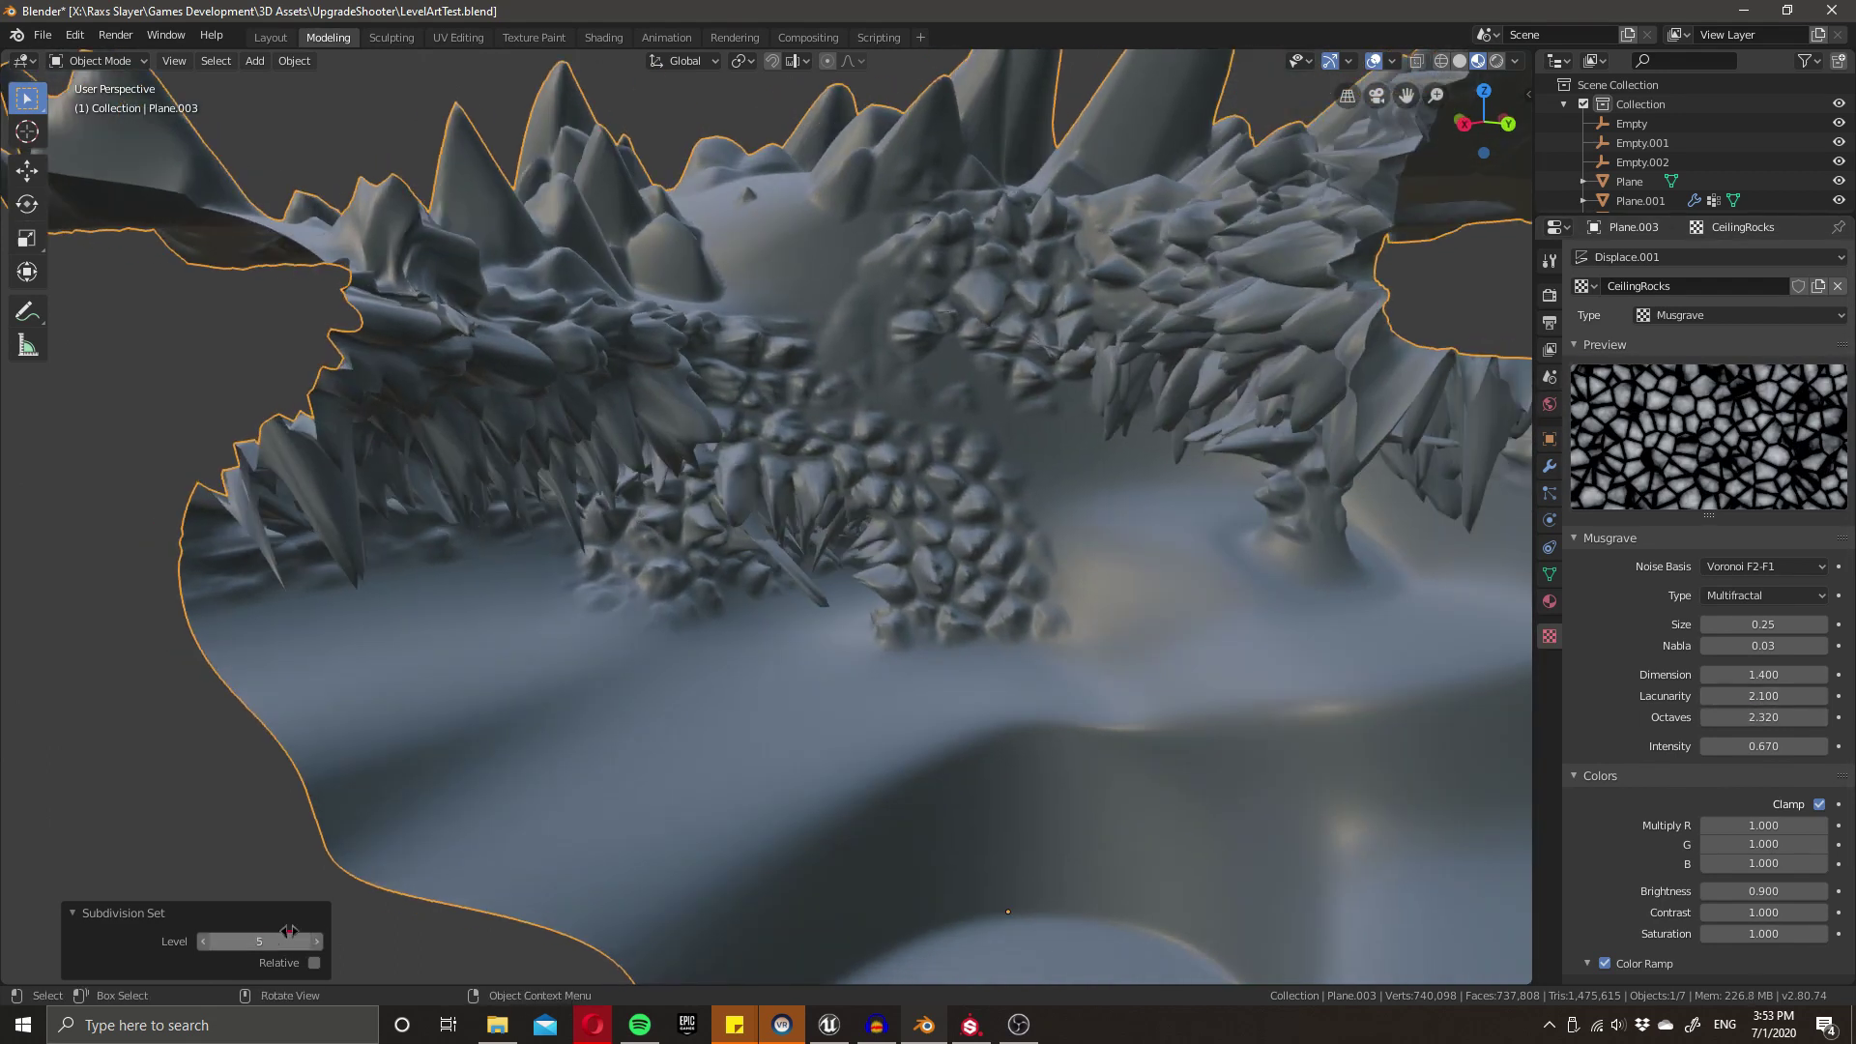
- Try subdivision level 6 on the terrain mesh and inspect the ceiling rocks
click(269, 942)
text(6)
key(Return)
middle_drag(468, 805, 539, 636)
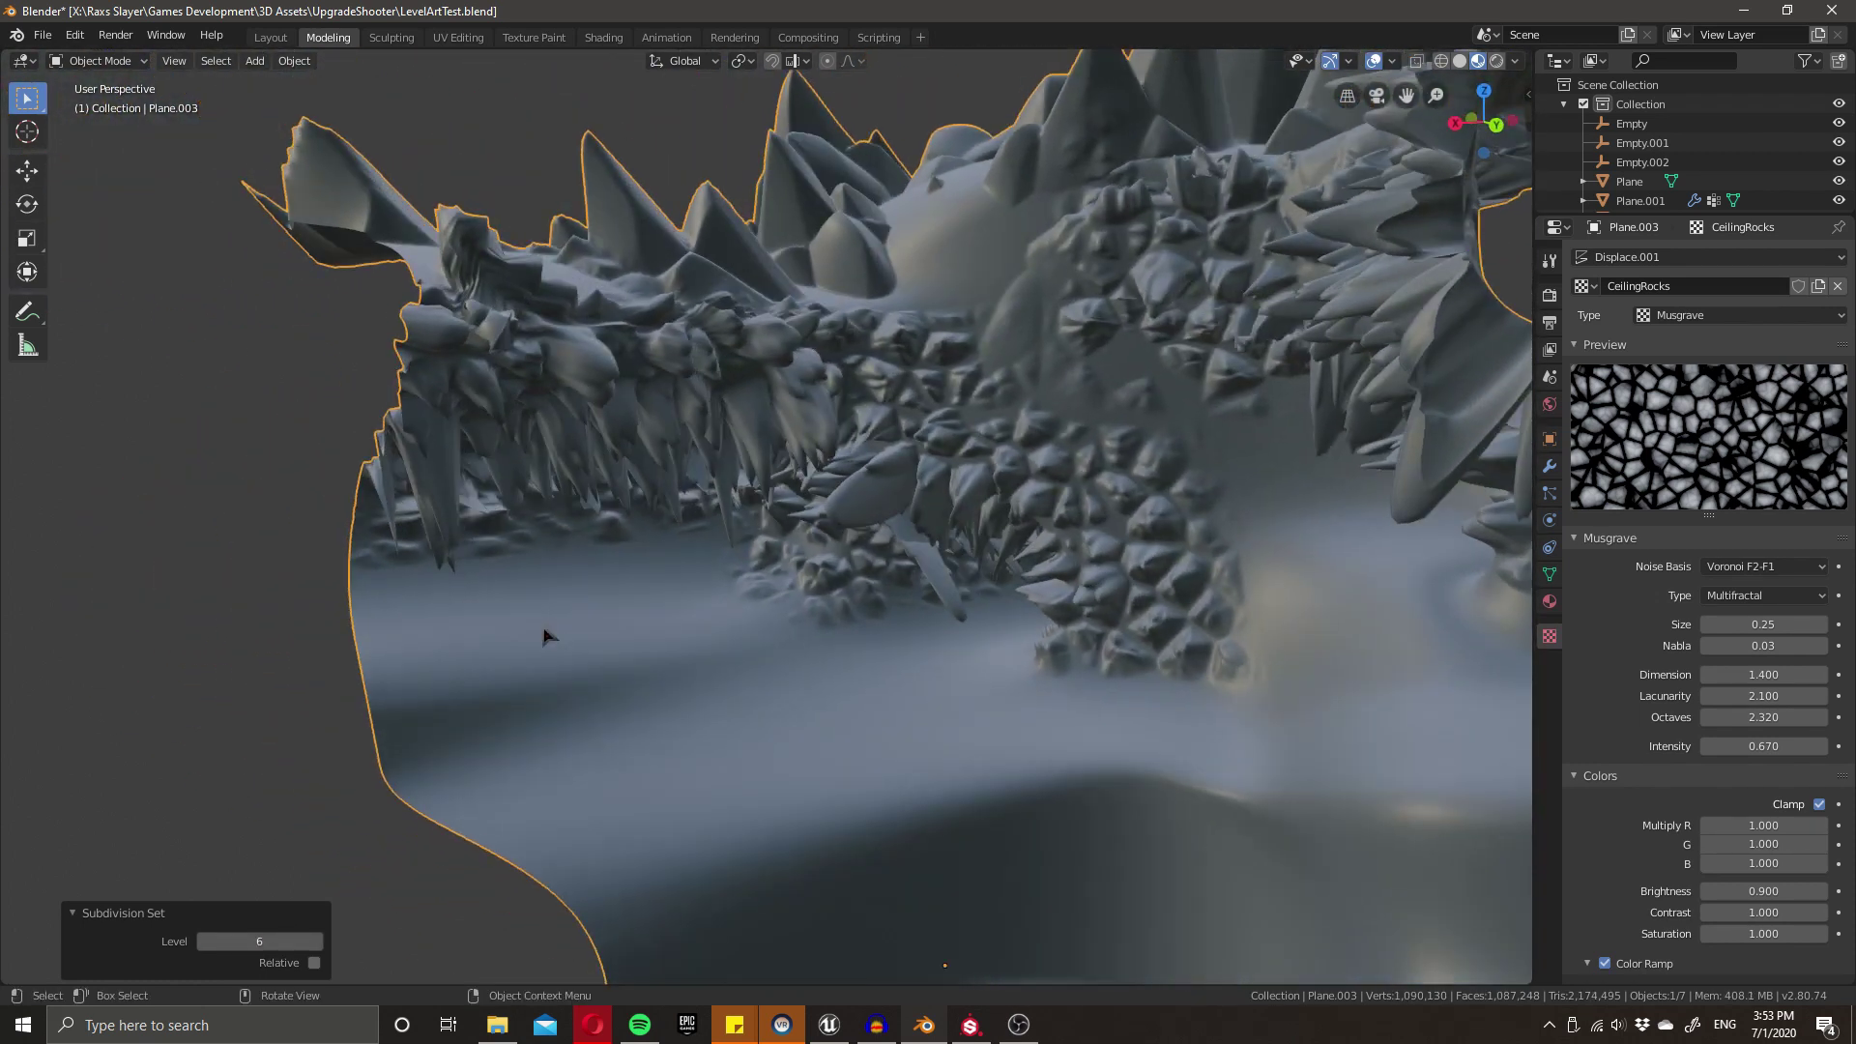
- Set the terrain's subdivision level to 4, lower the CeilingRocks brightness to 0.73, and inspect the sparser rocks from several angles
scroll(1795, 782, down, 3)
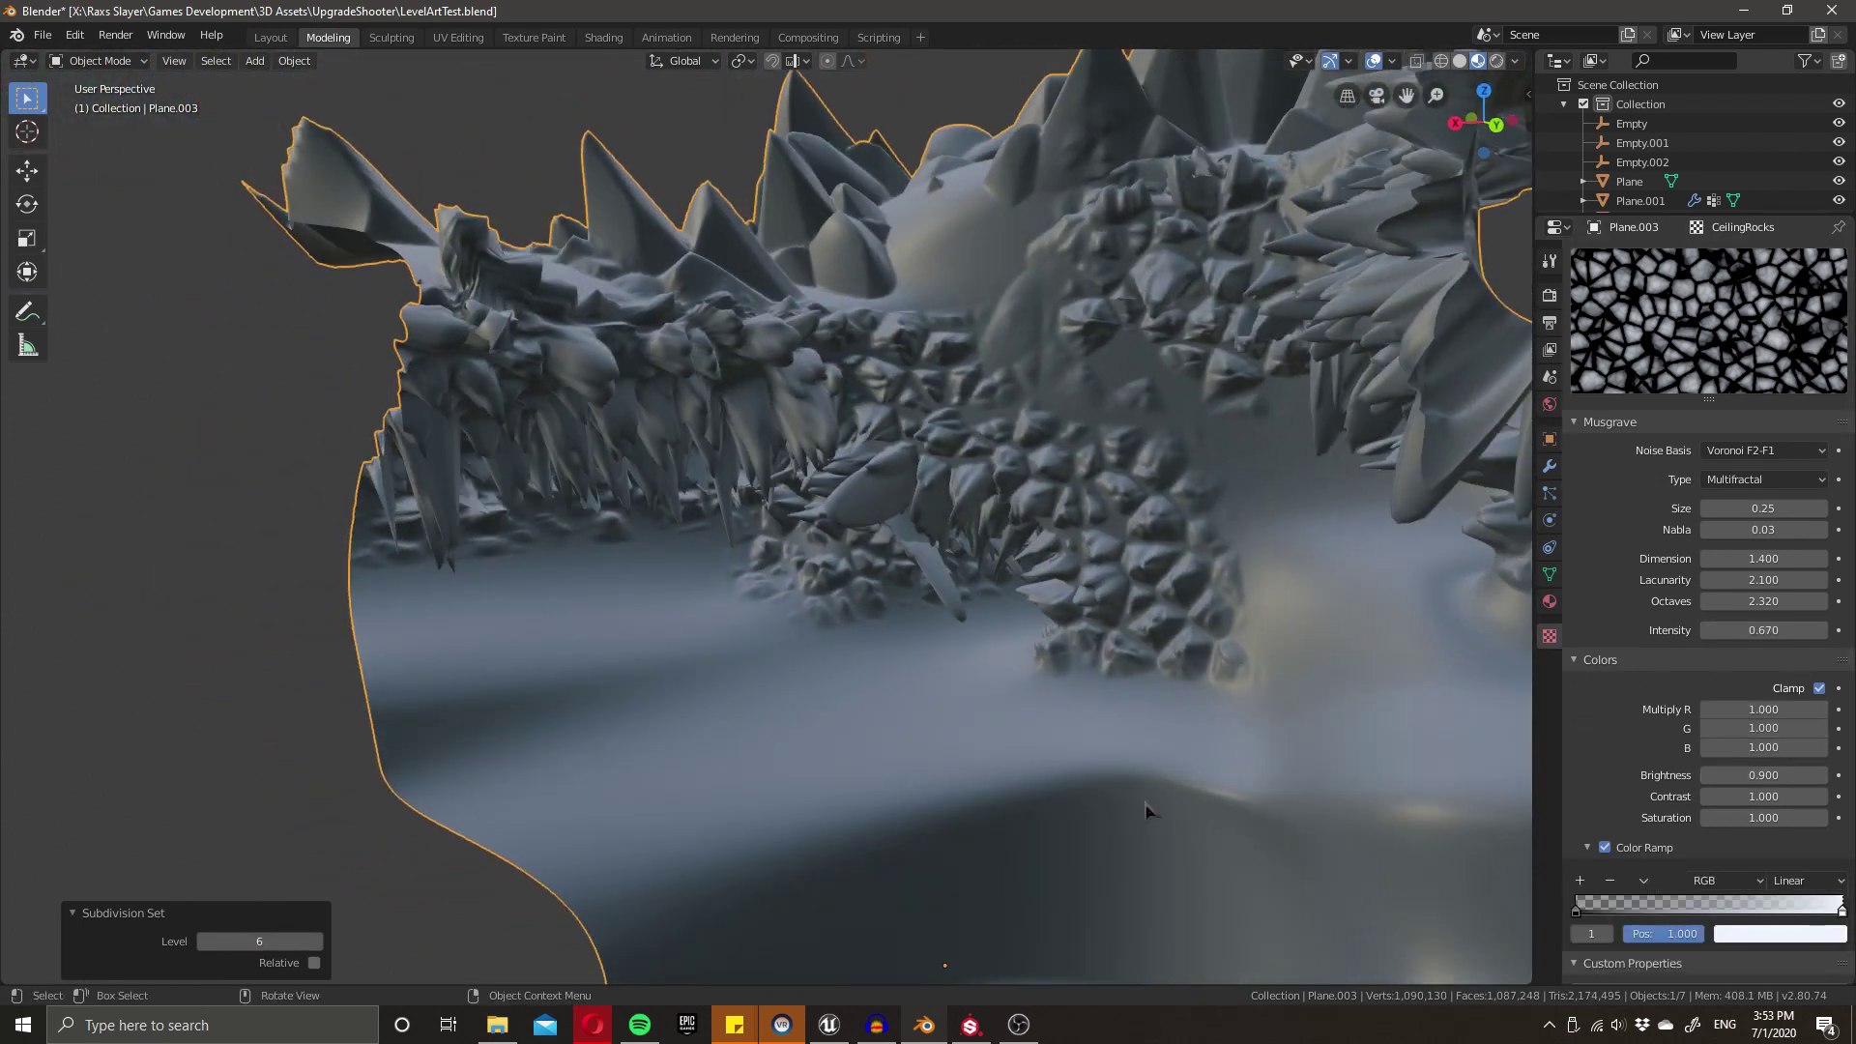
middle_drag(716, 658, 789, 630)
key(ctrl+4)
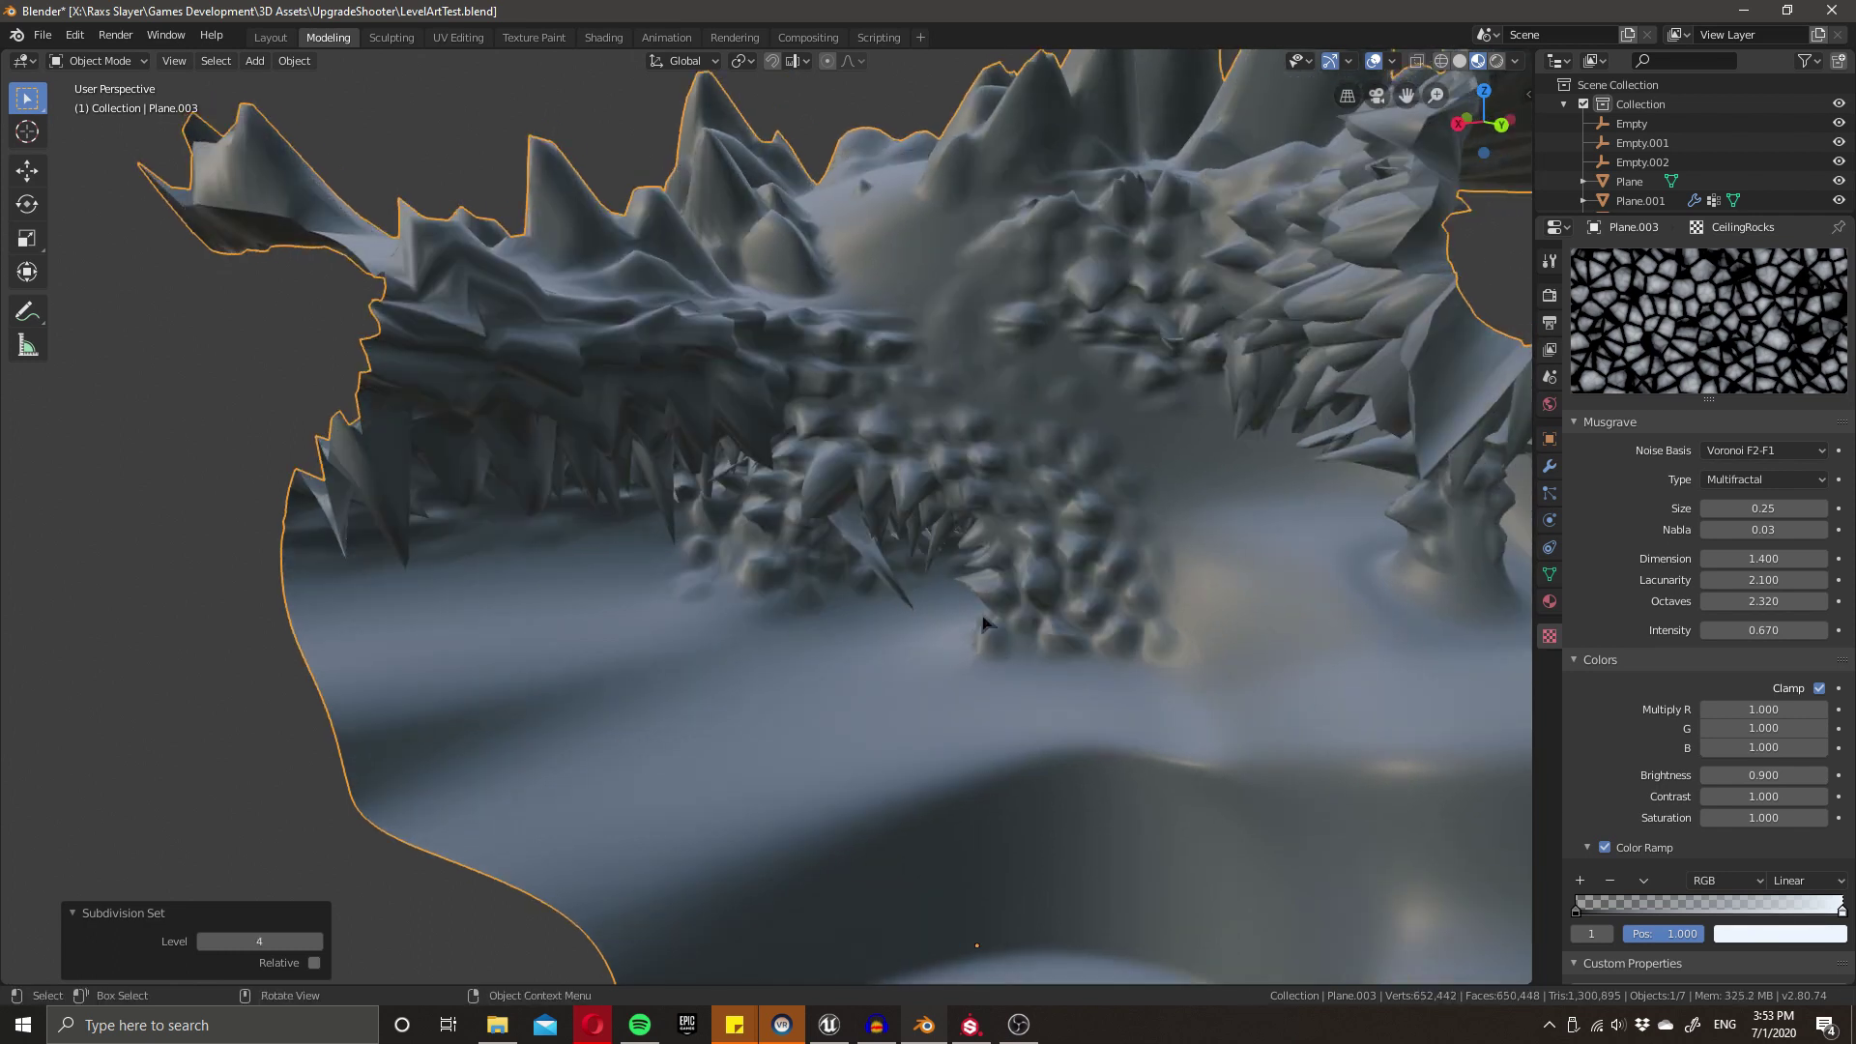
mouse_move(1767, 774)
mouse_down()
mouse_move(1670, 774)
mouse_move(1788, 775)
mouse_up()
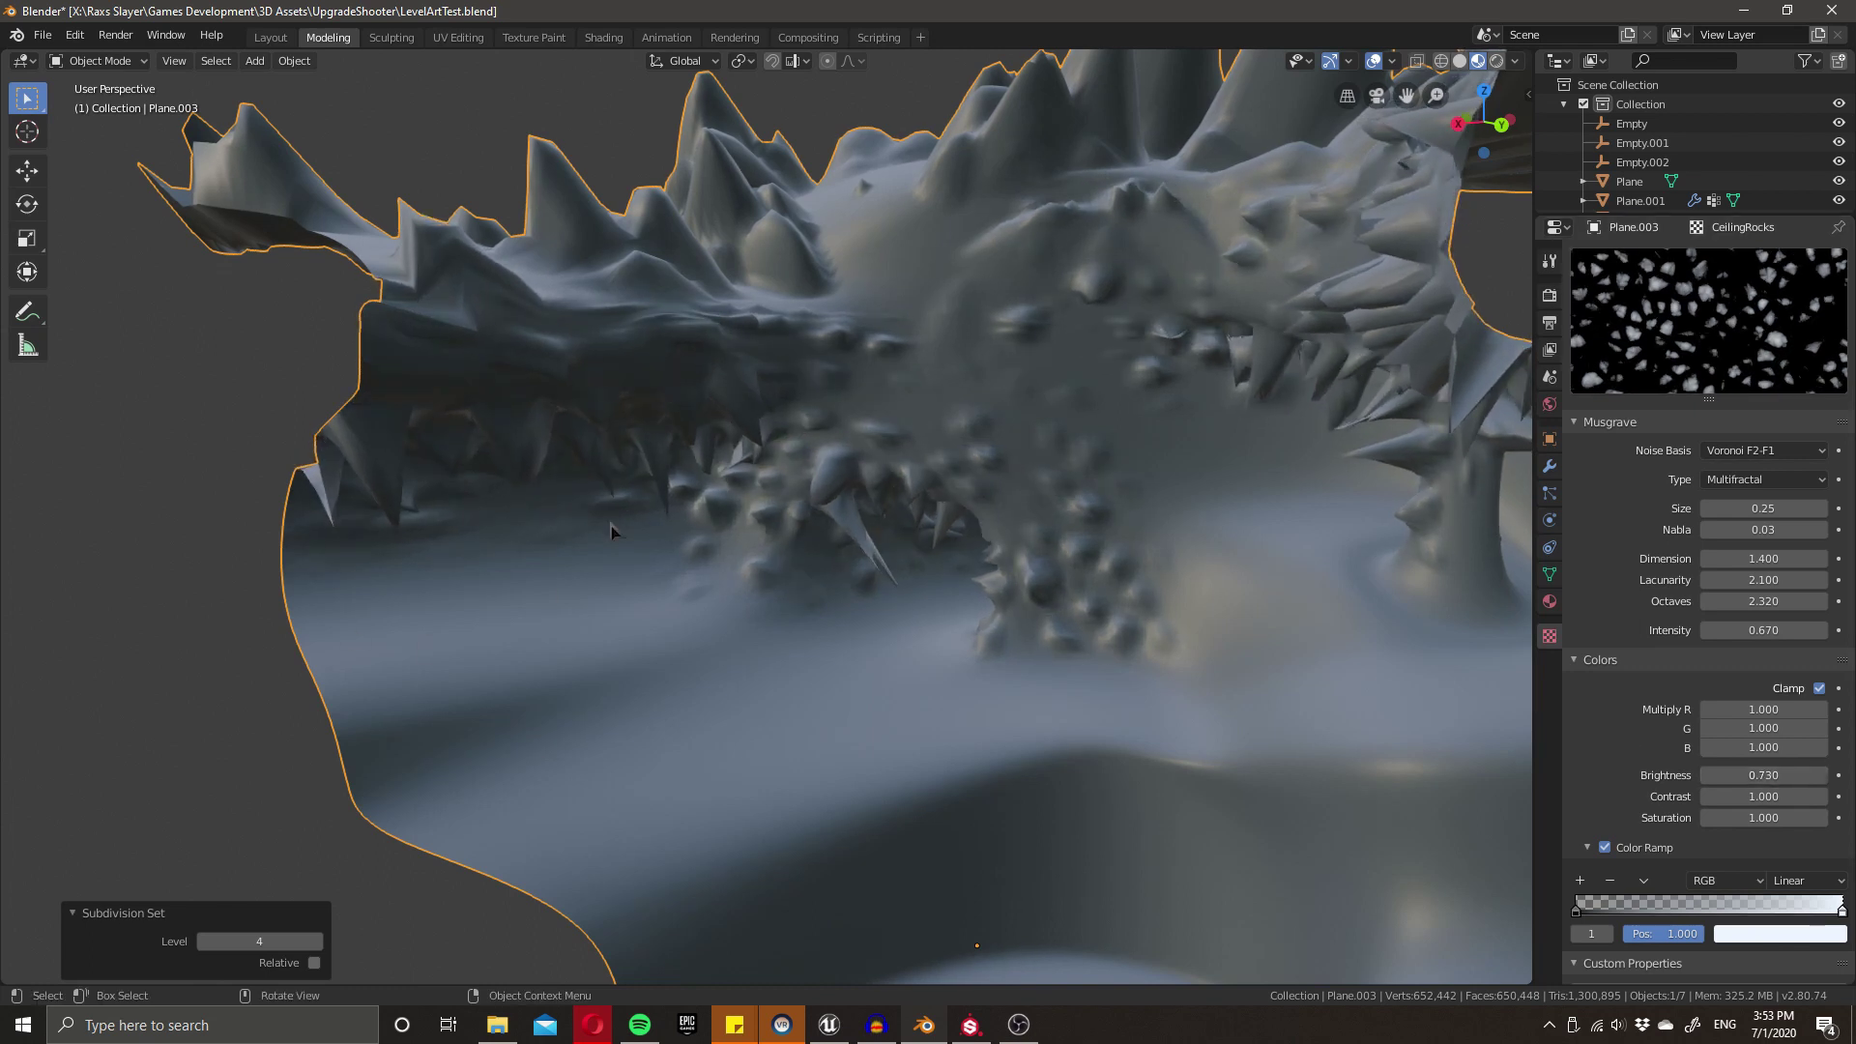
middle_drag(628, 497, 645, 441)
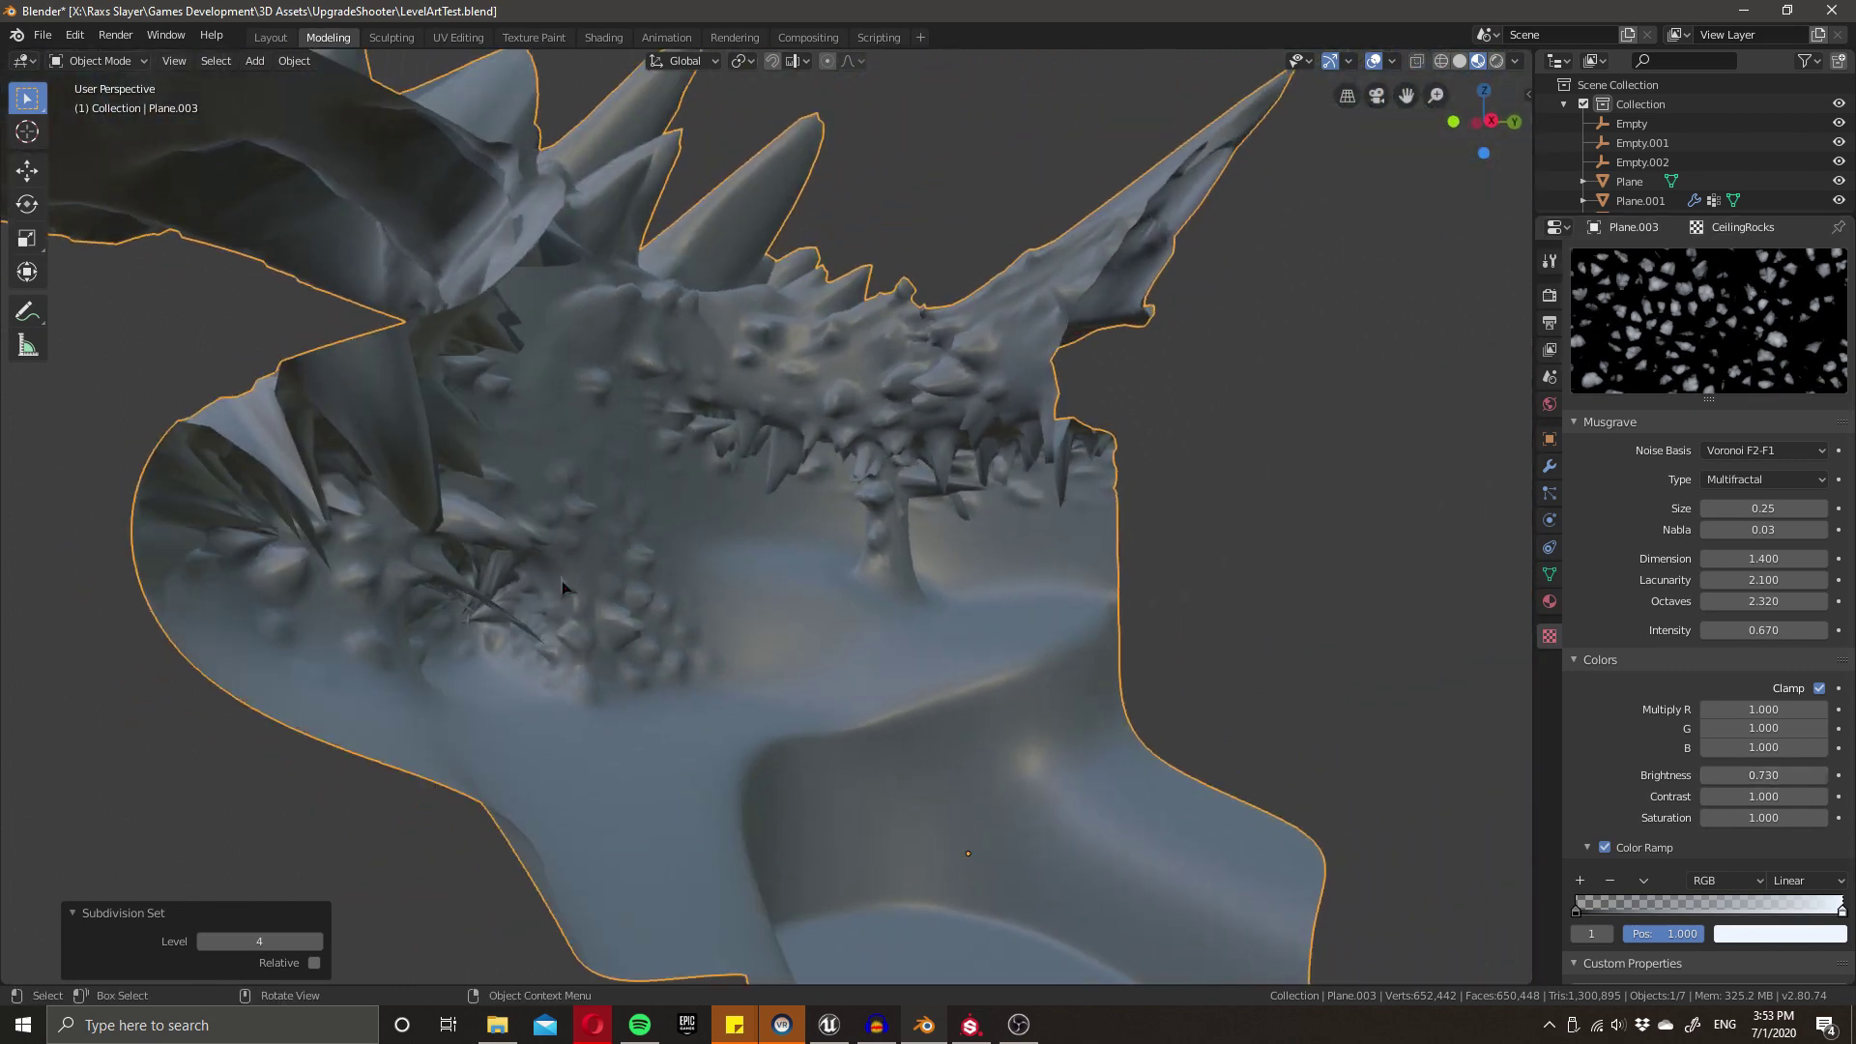
middle_drag(563, 587, 469, 670)
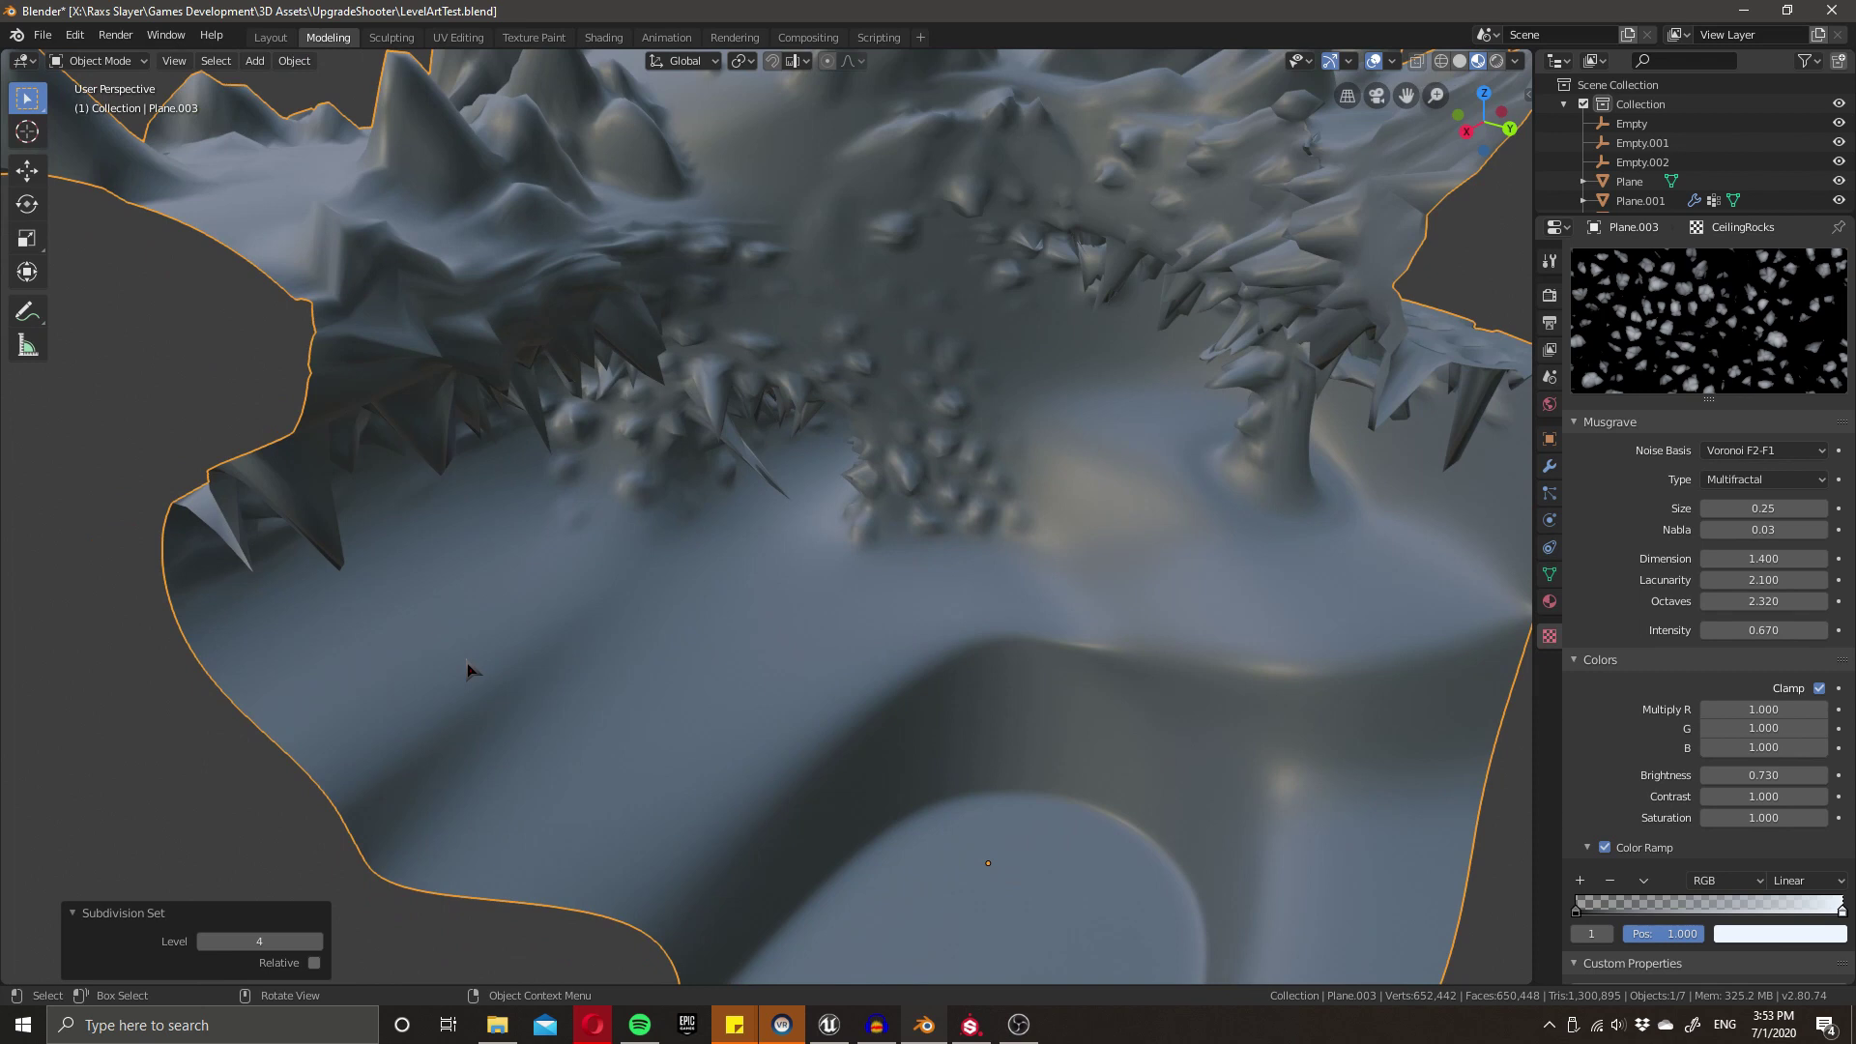
middle_drag(385, 620, 635, 746)
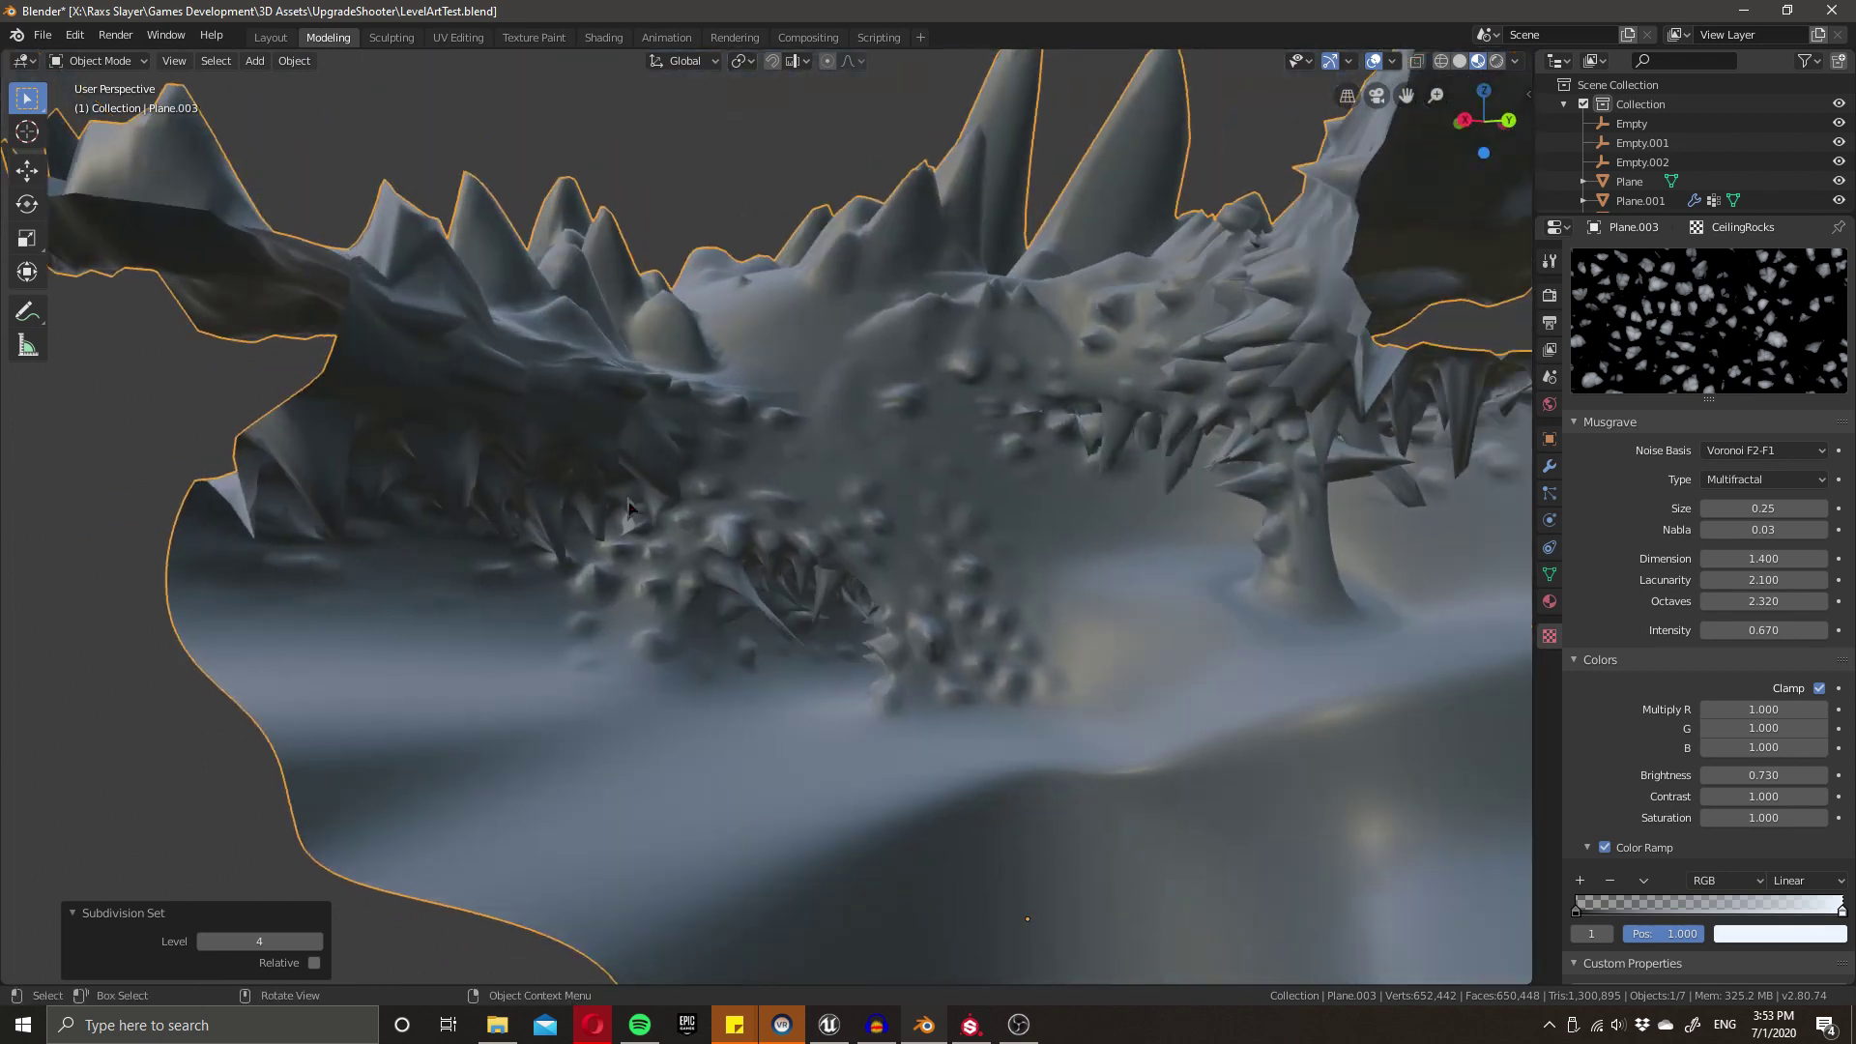
middle_drag(629, 504, 665, 533)
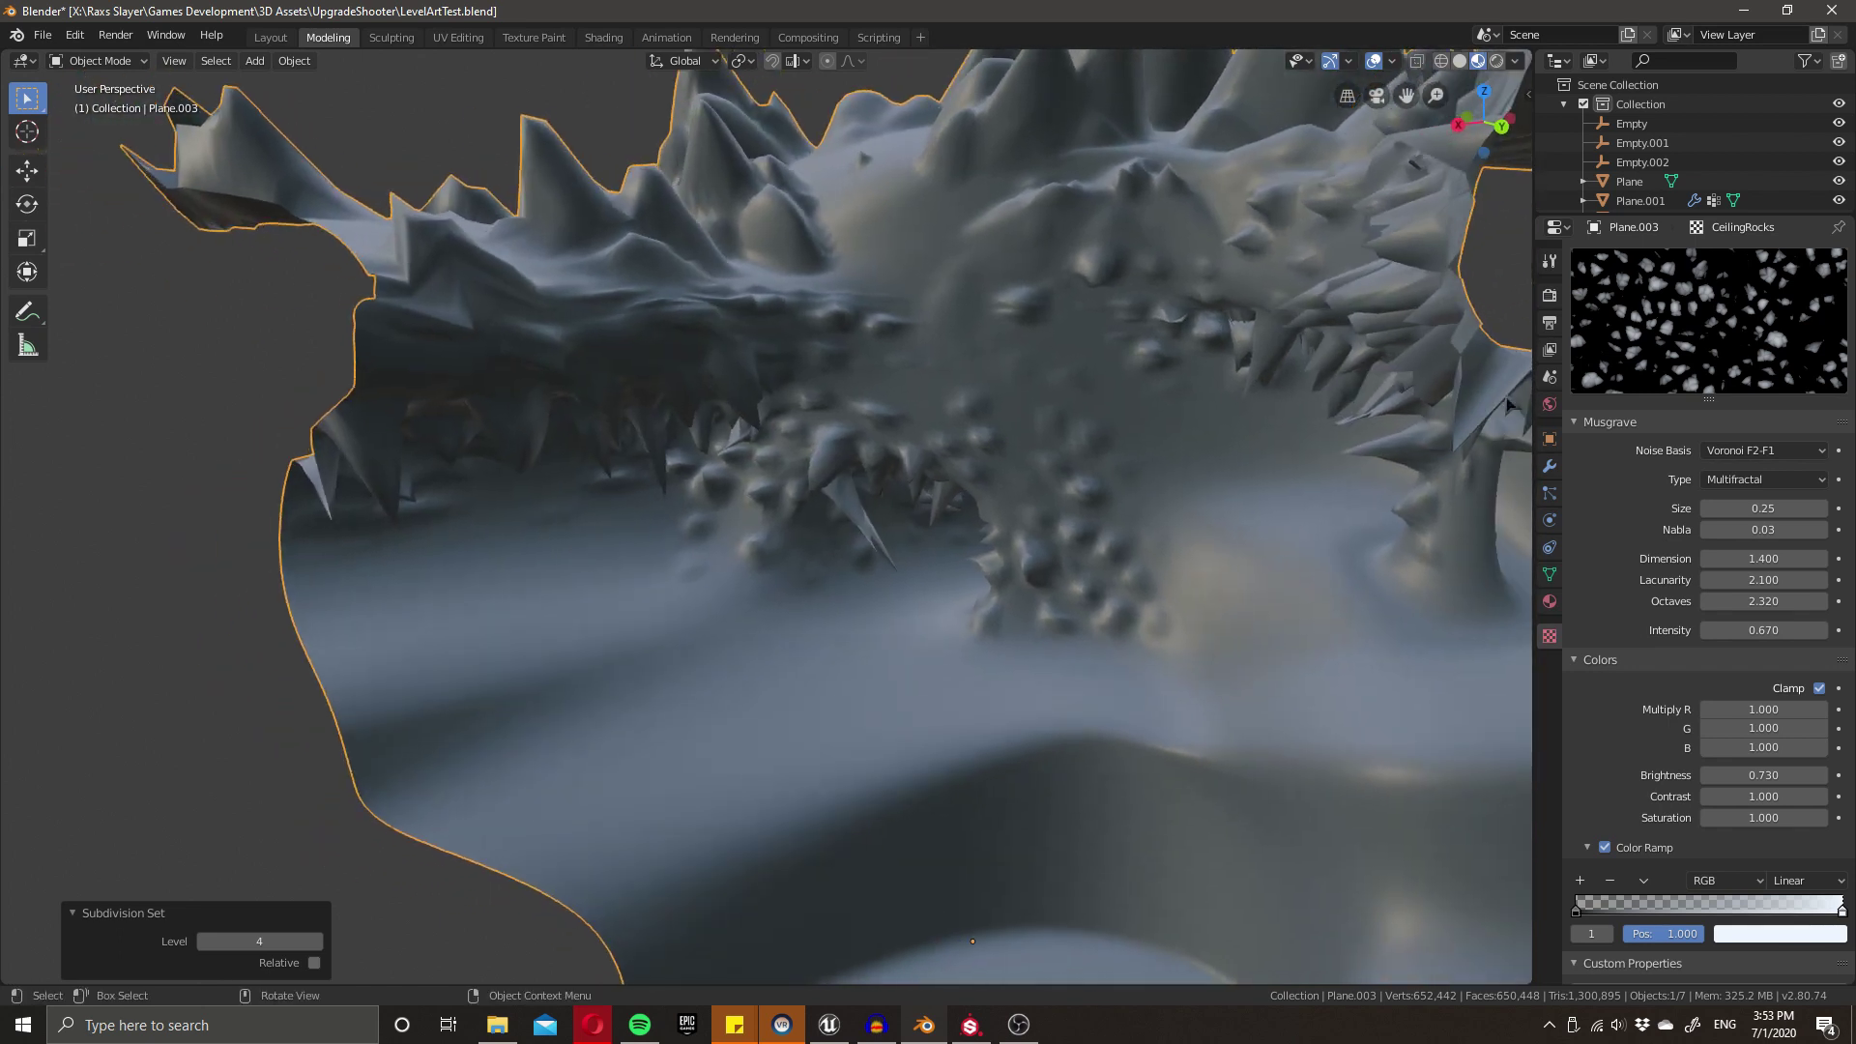
- Change the second Displace modifier's direction to Z
click(1553, 468)
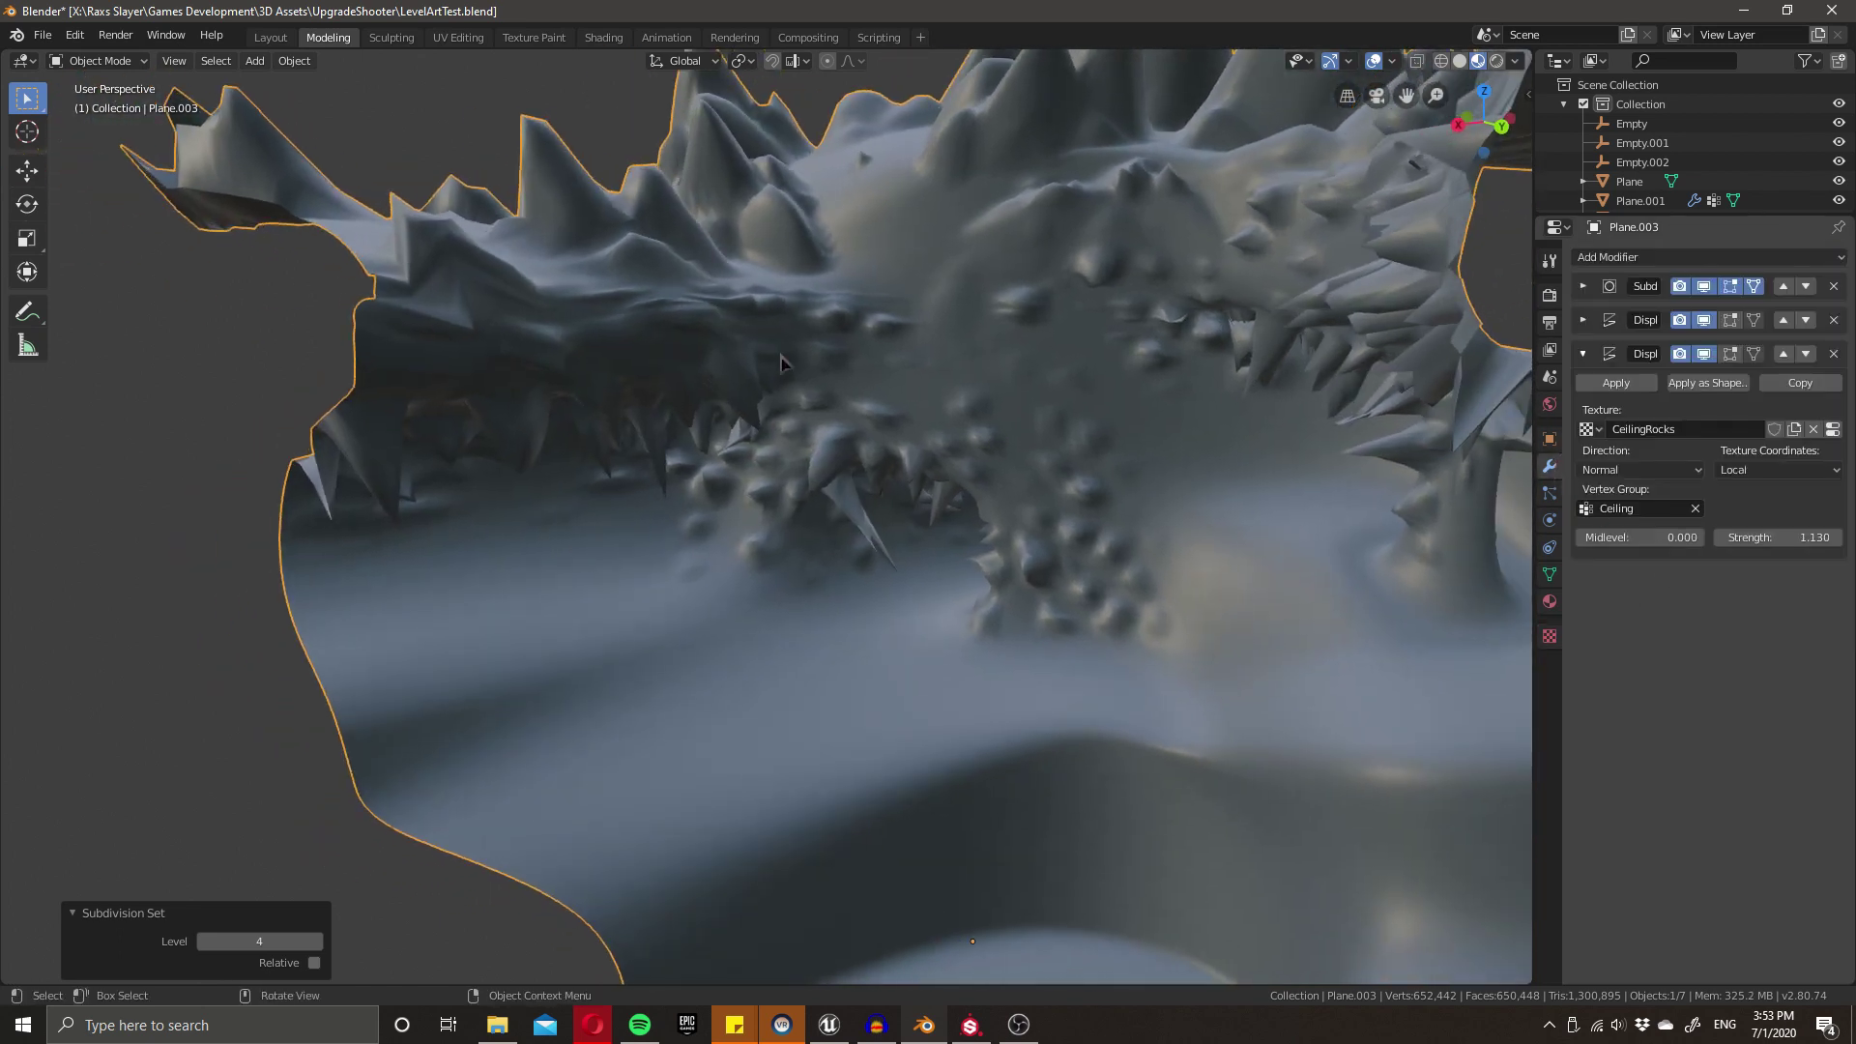
middle_drag(663, 548, 928, 561)
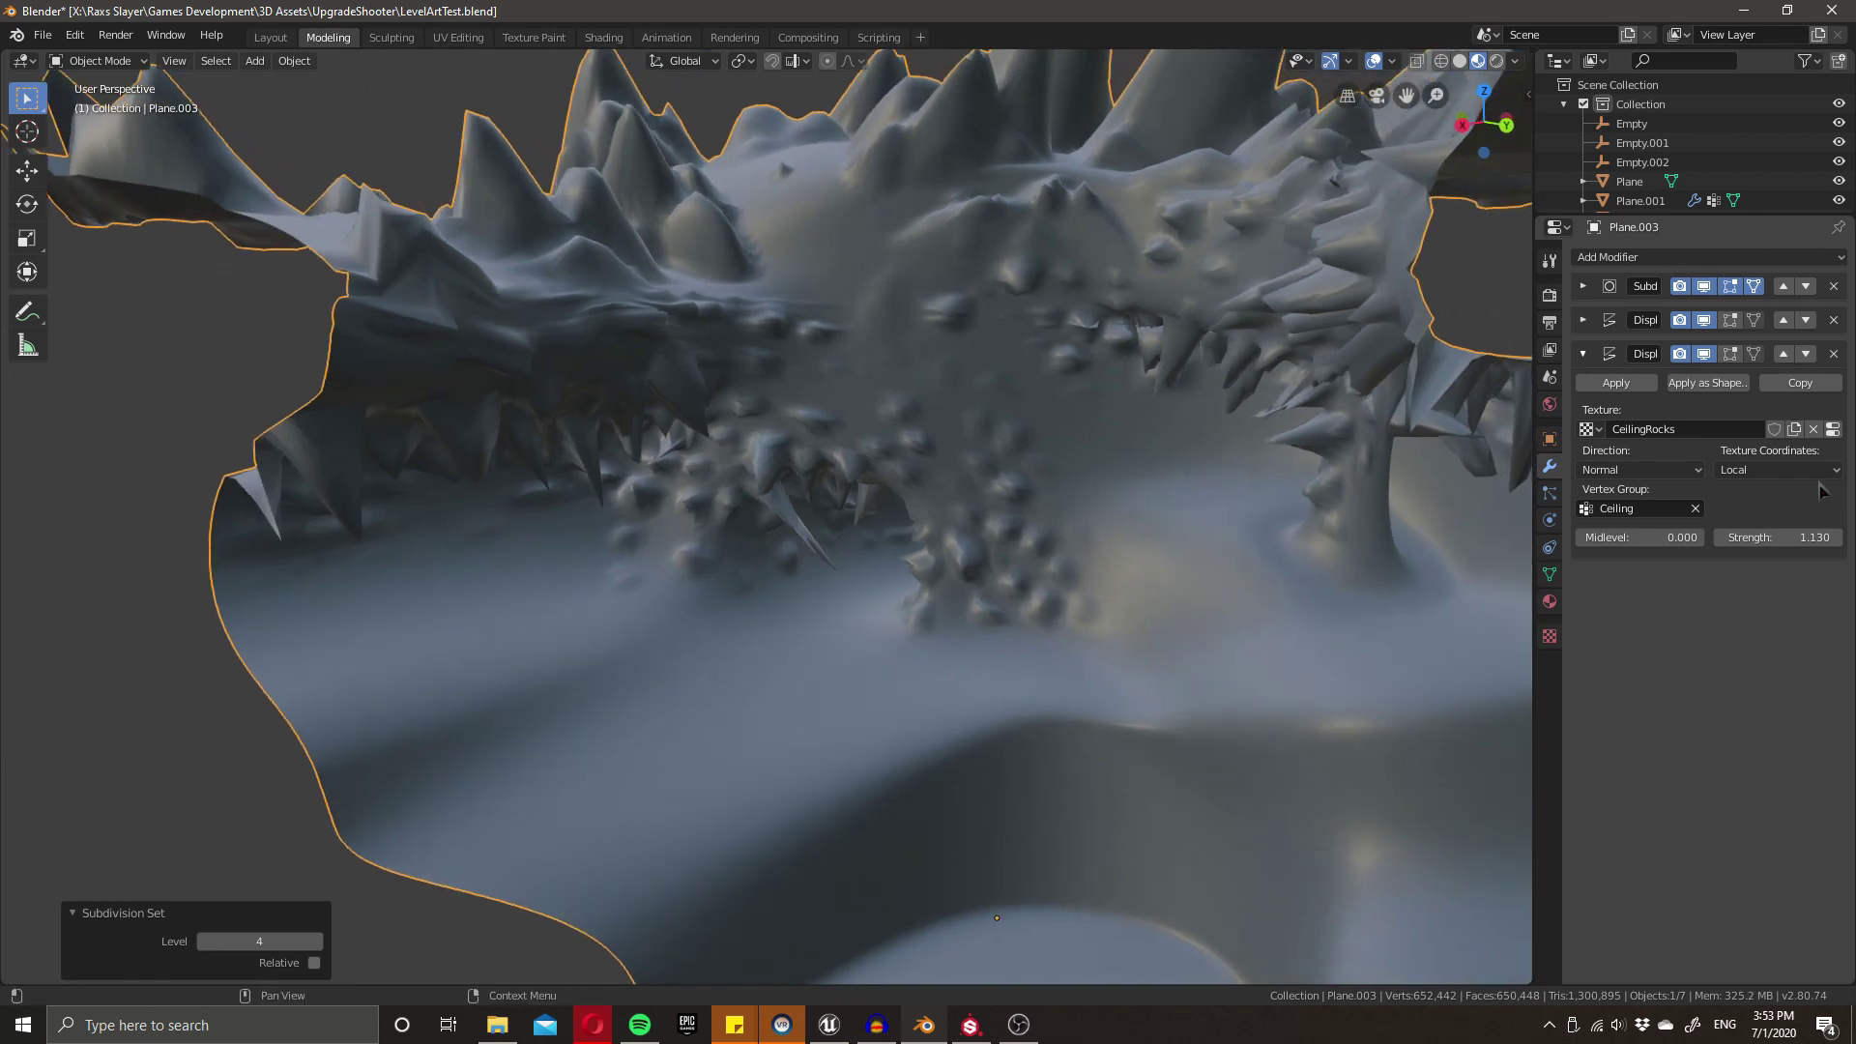
click(1629, 473)
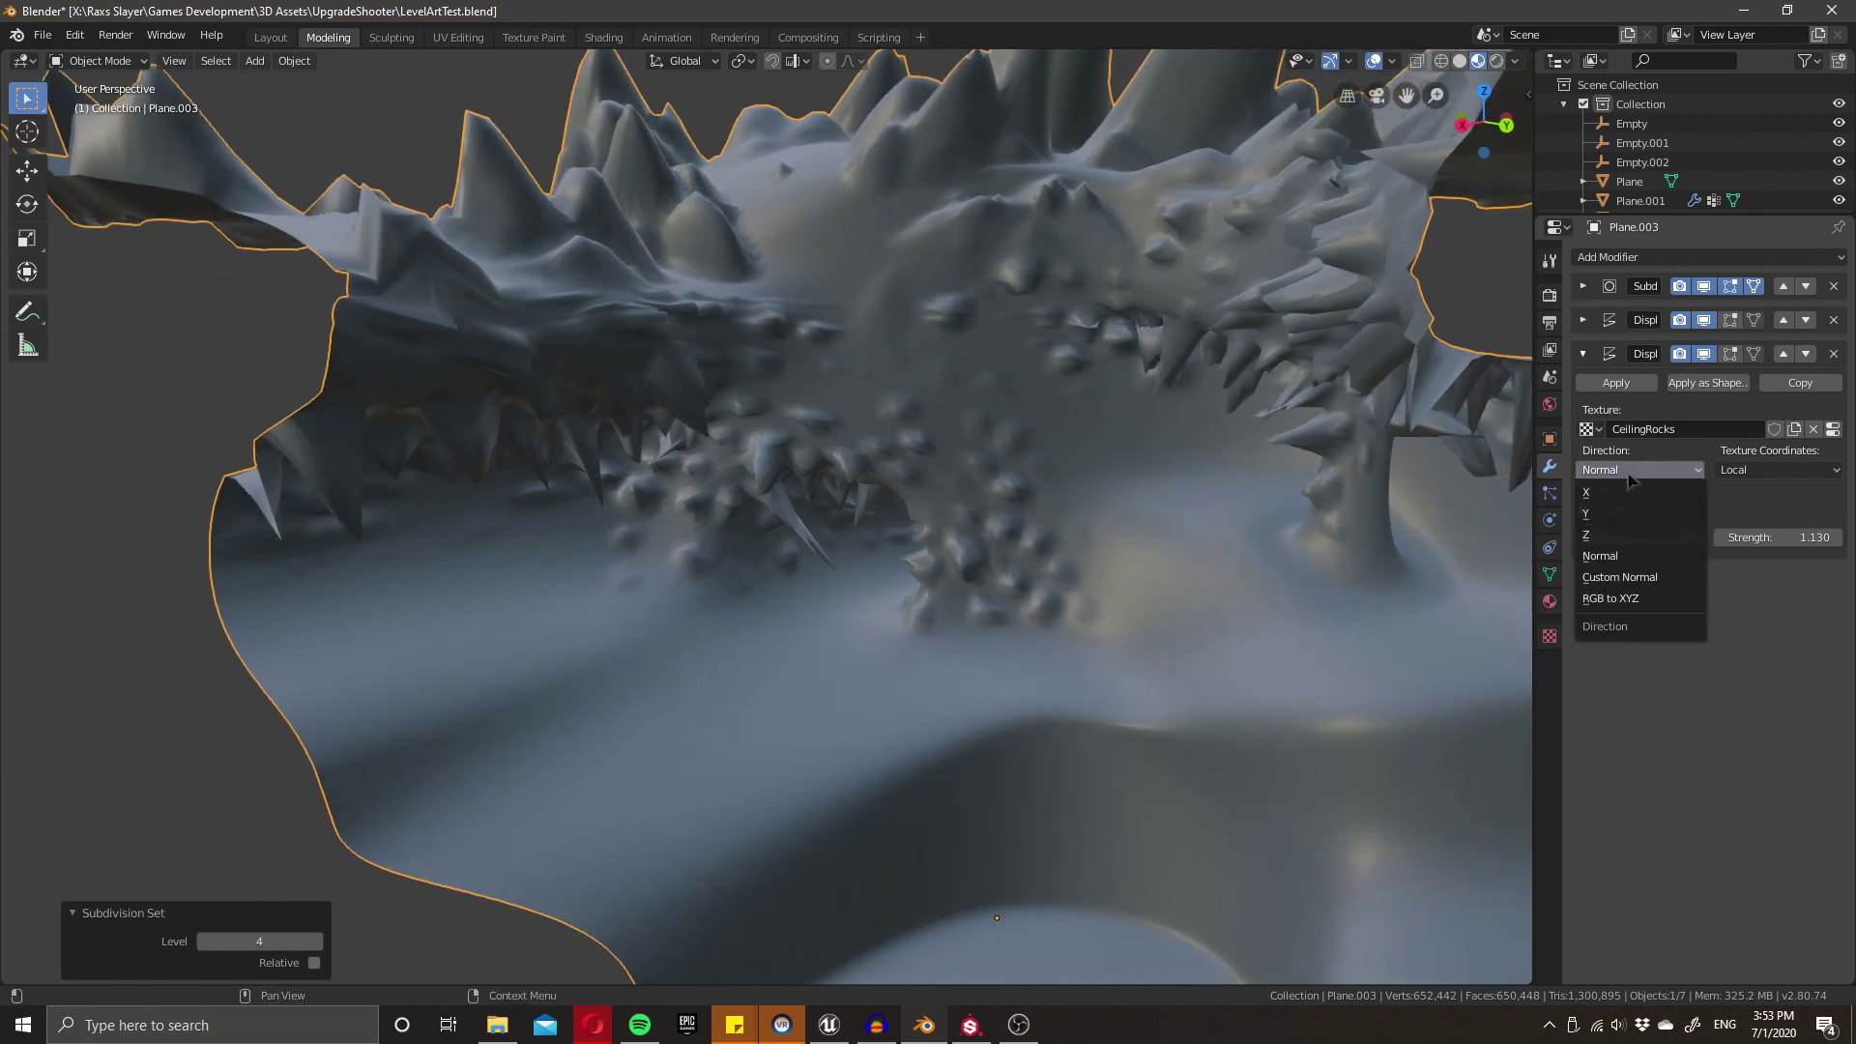
click(1597, 538)
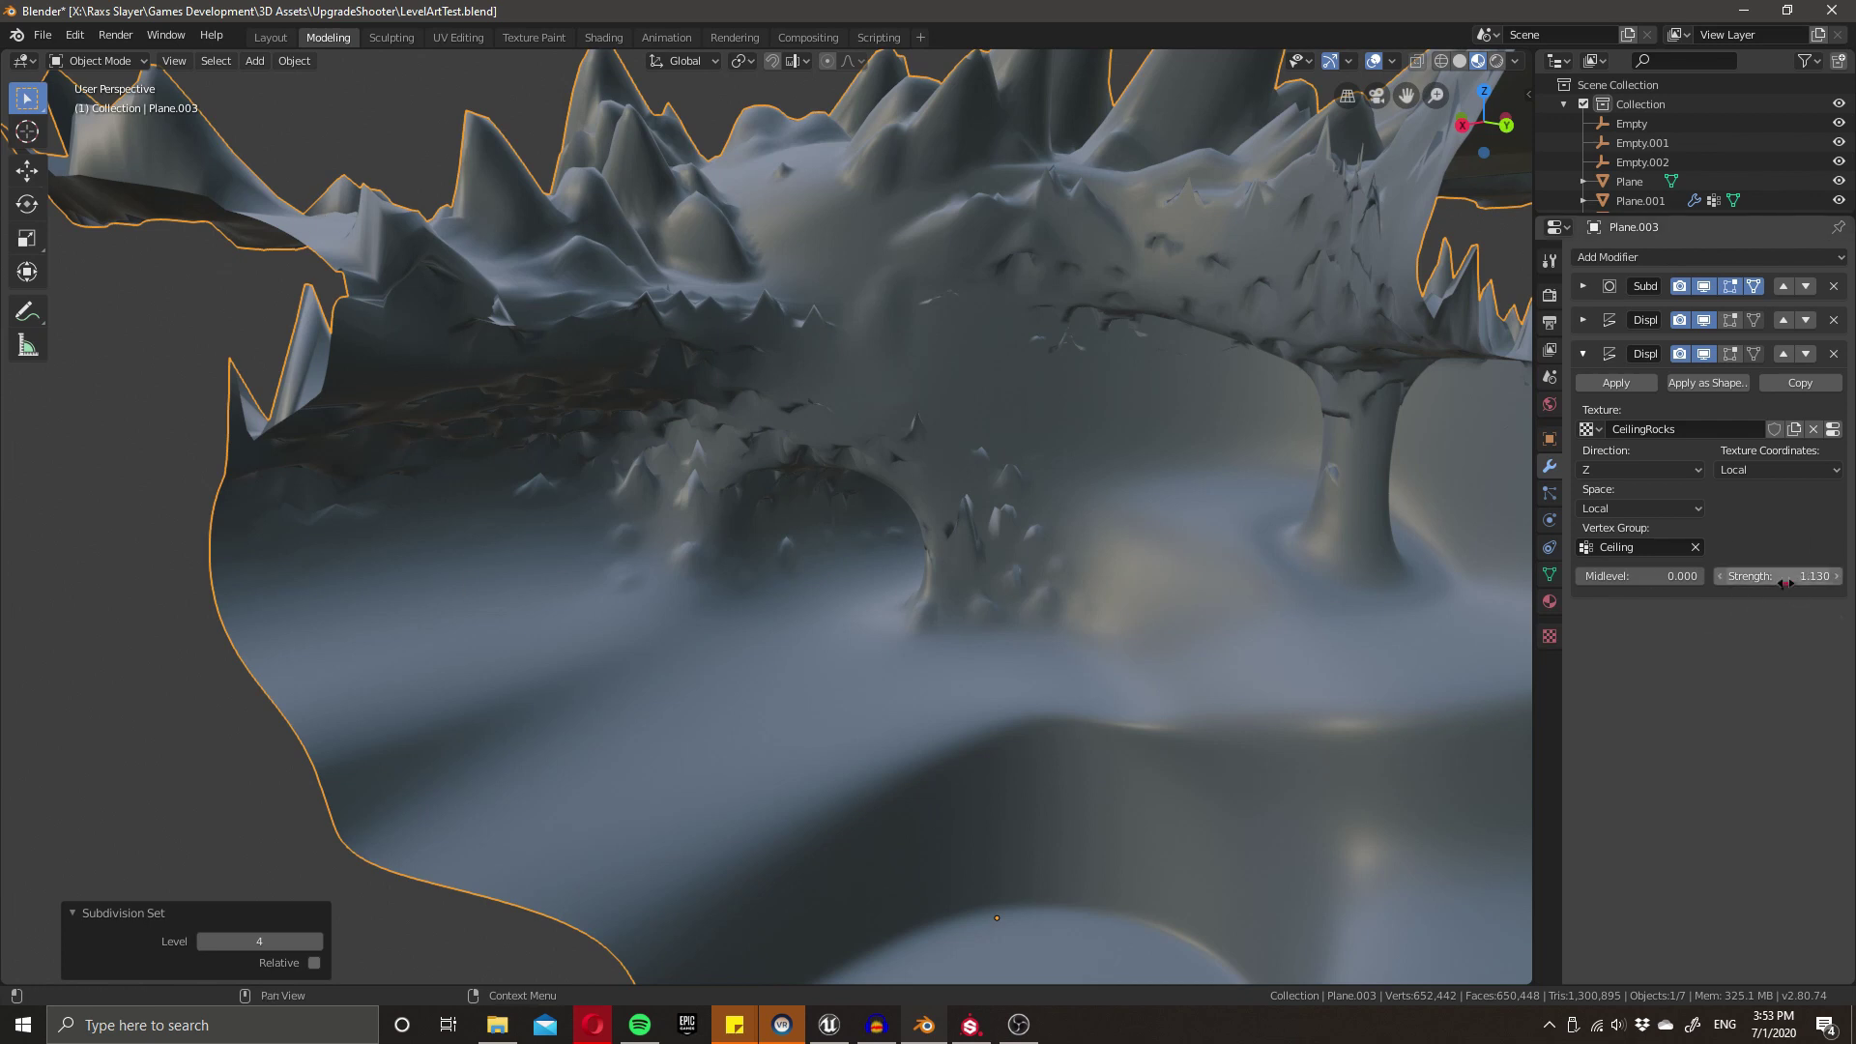
- Set the second Displace modifier's strength to -1.27 and inspect the hanging spikes from the front and above
drag(1778, 577, 1614, 576)
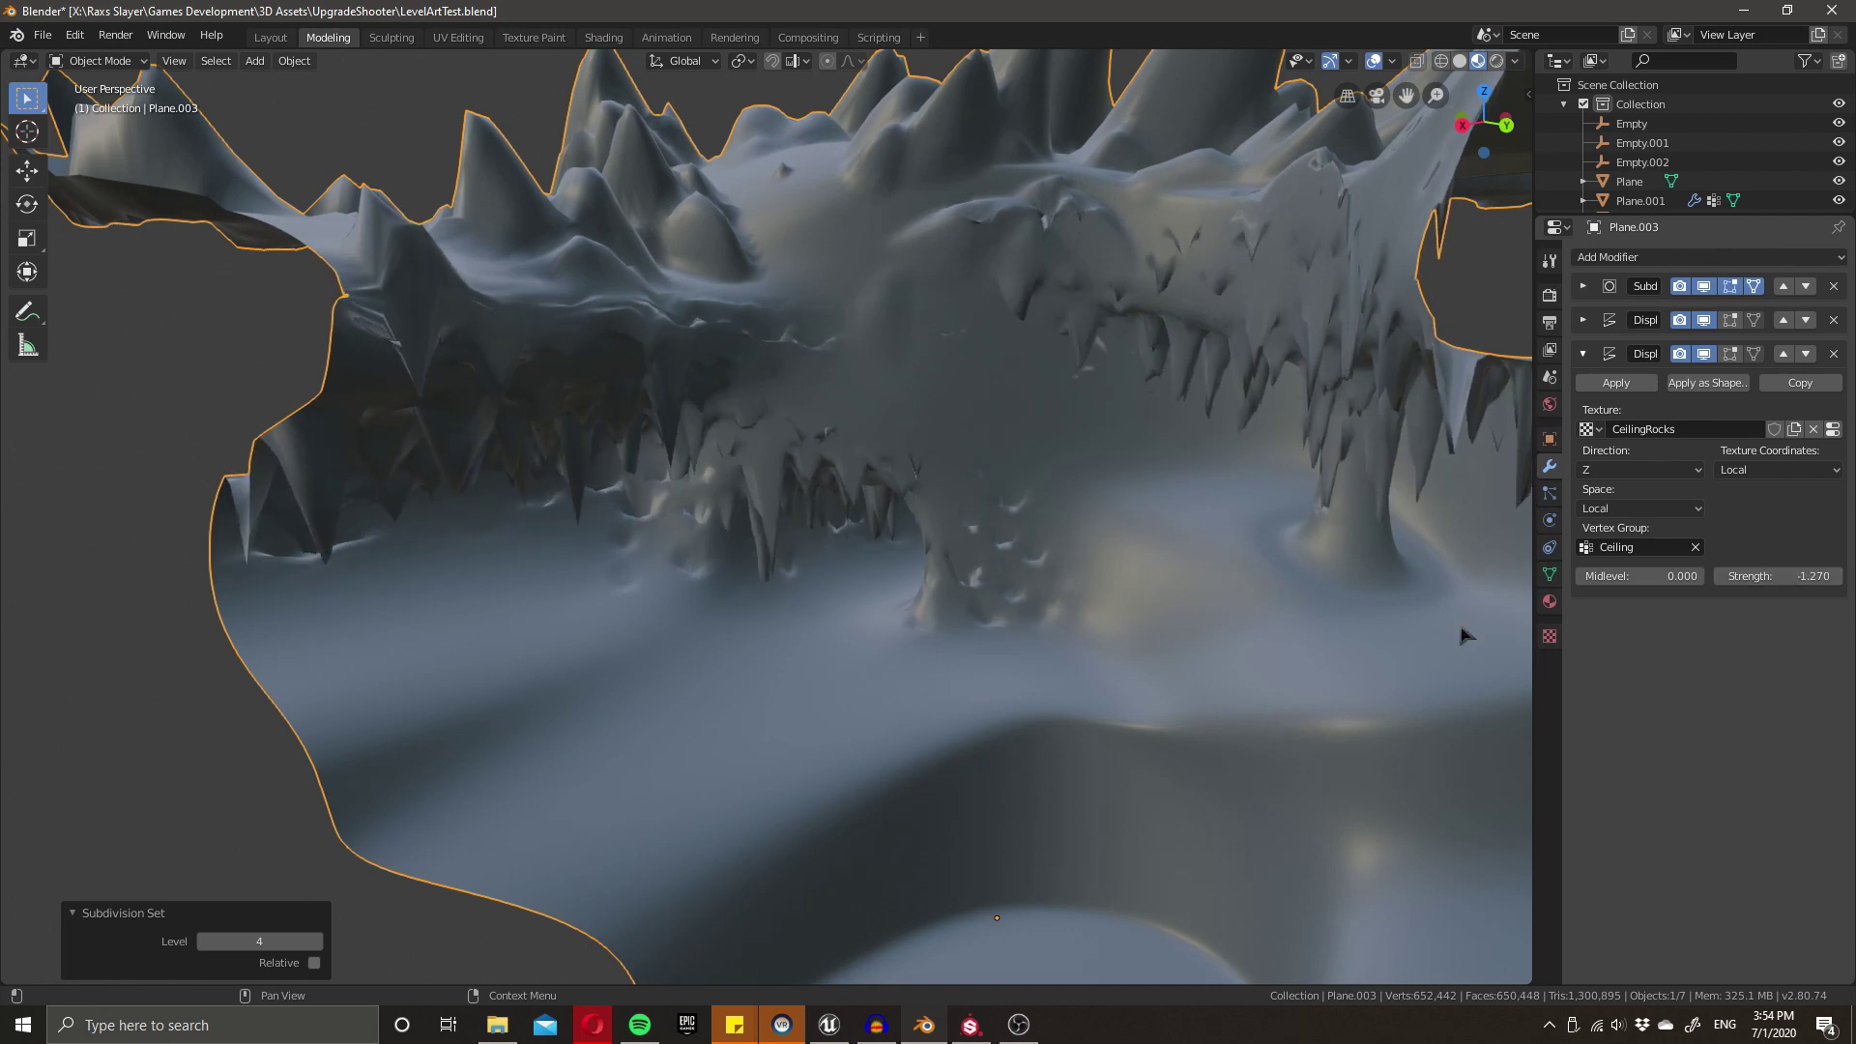
scroll(862, 654, down, 4)
mouse_move(822, 692)
middle_down()
mouse_move(862, 654)
mouse_move(822, 678)
middle_up()
scroll(794, 684, up, 4)
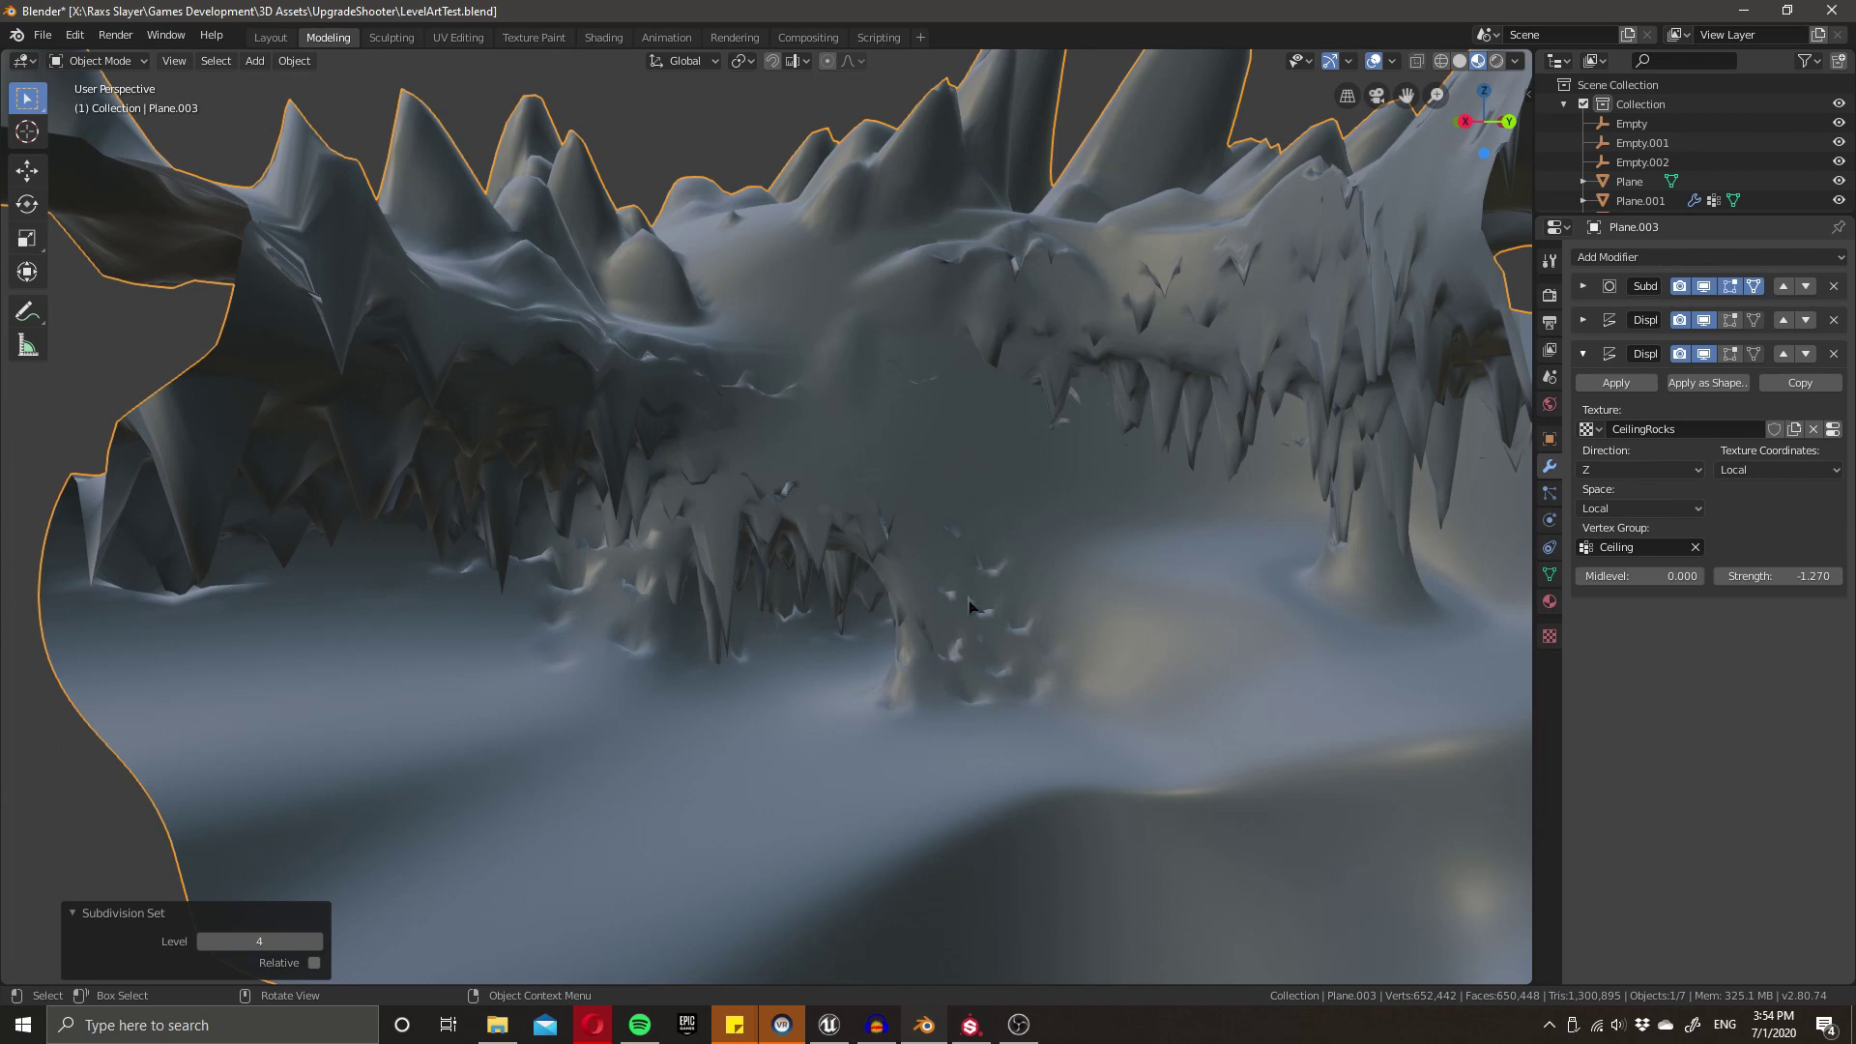
middle_drag(841, 570, 822, 676)
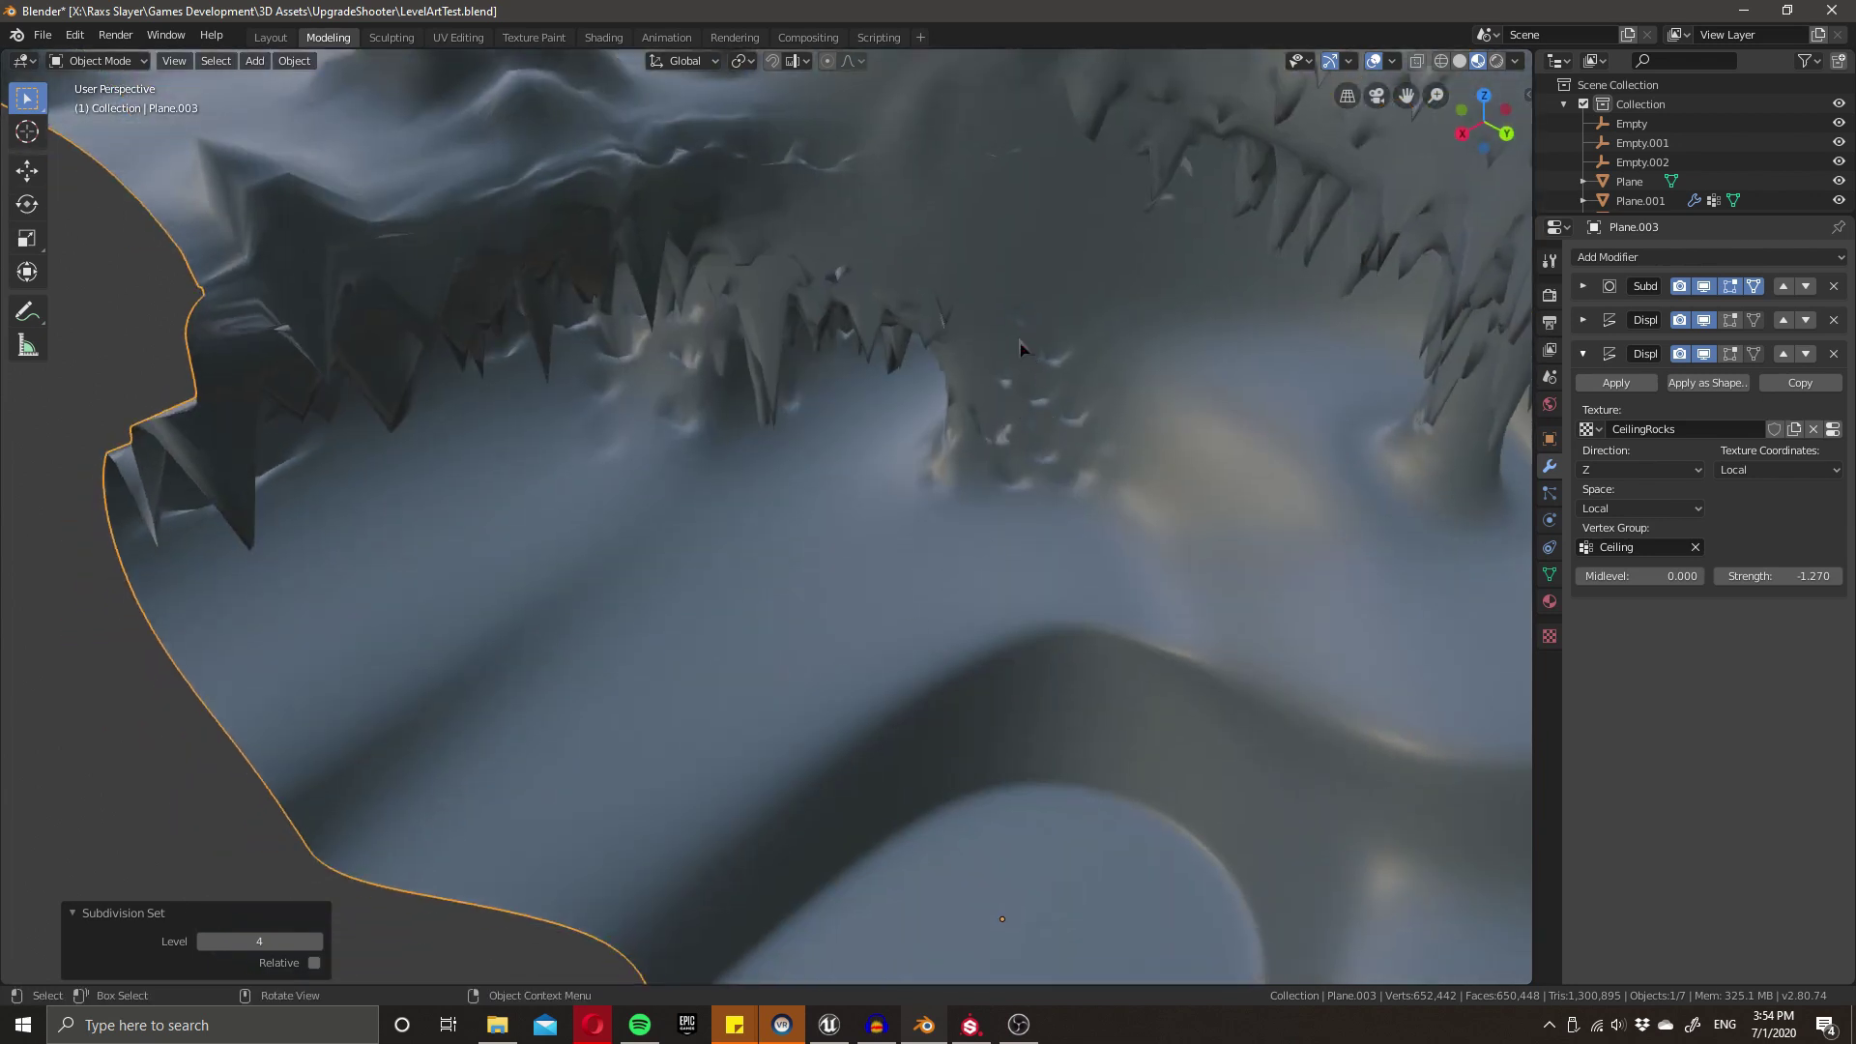
scroll(1024, 488, down, 1)
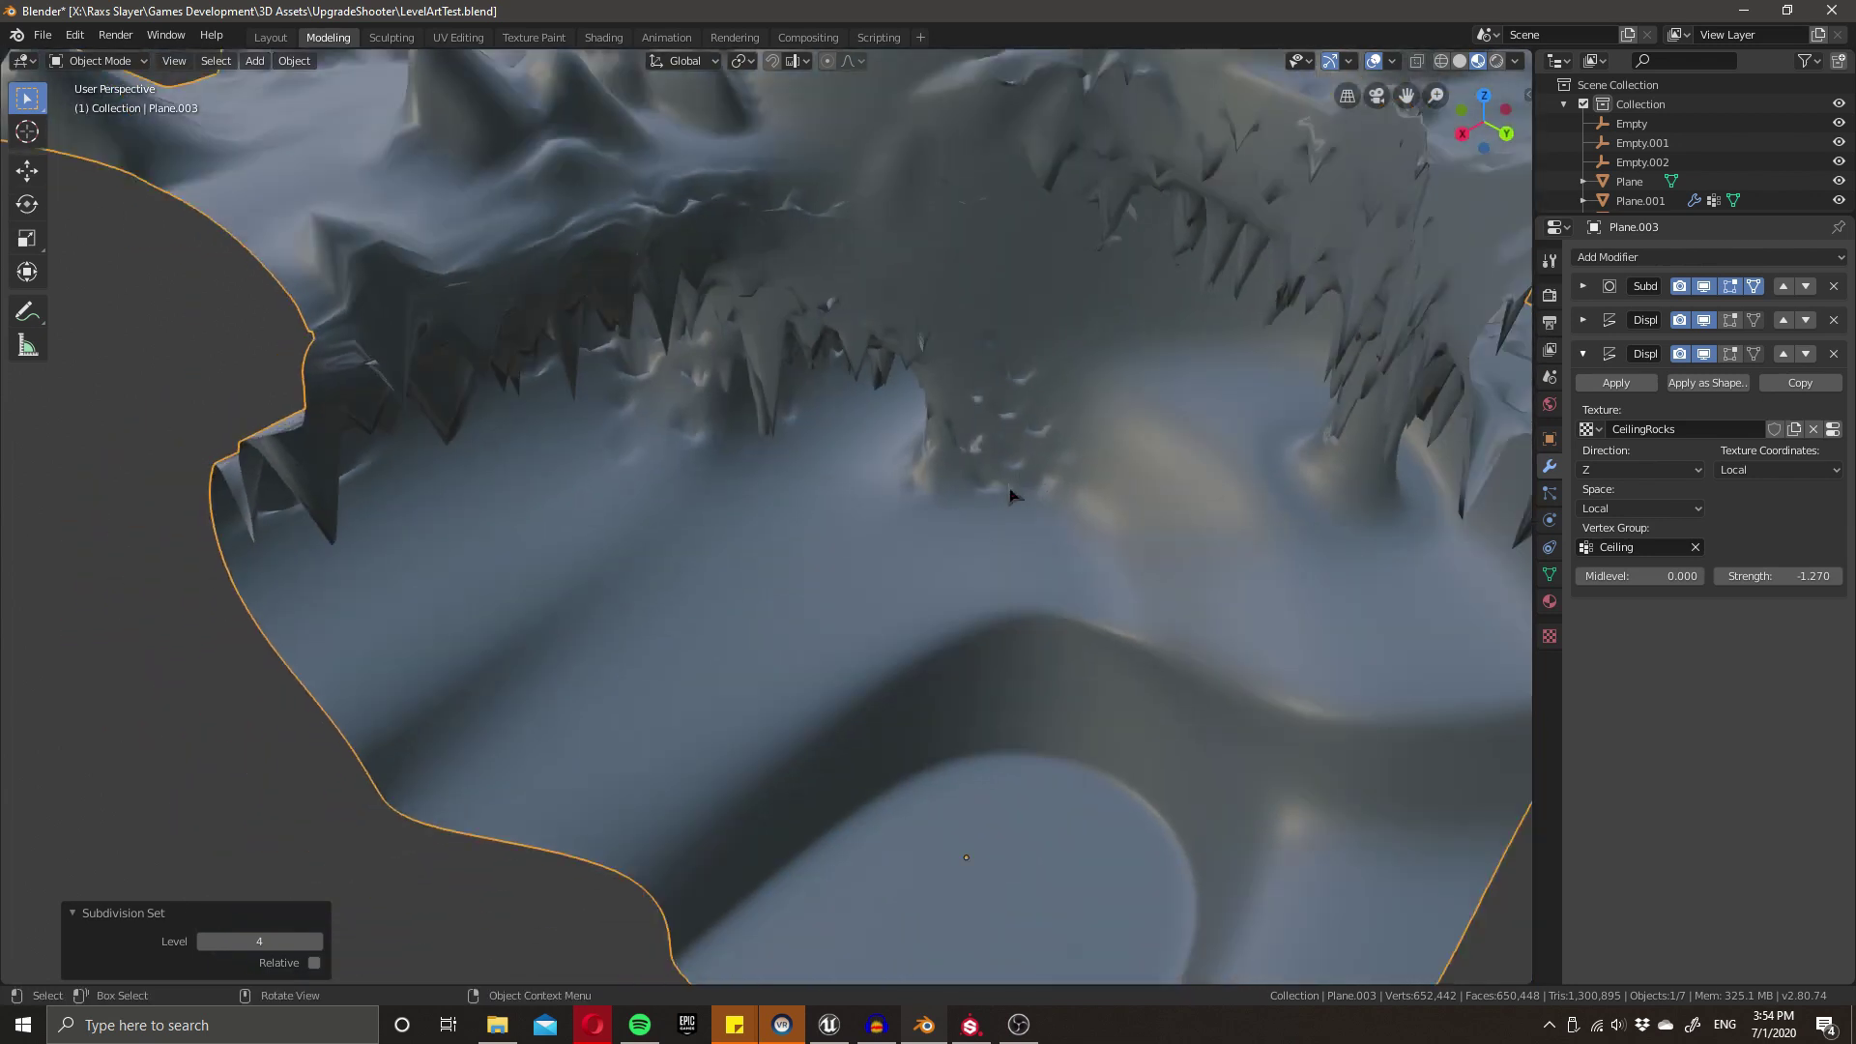
middle_drag(893, 648, 905, 586)
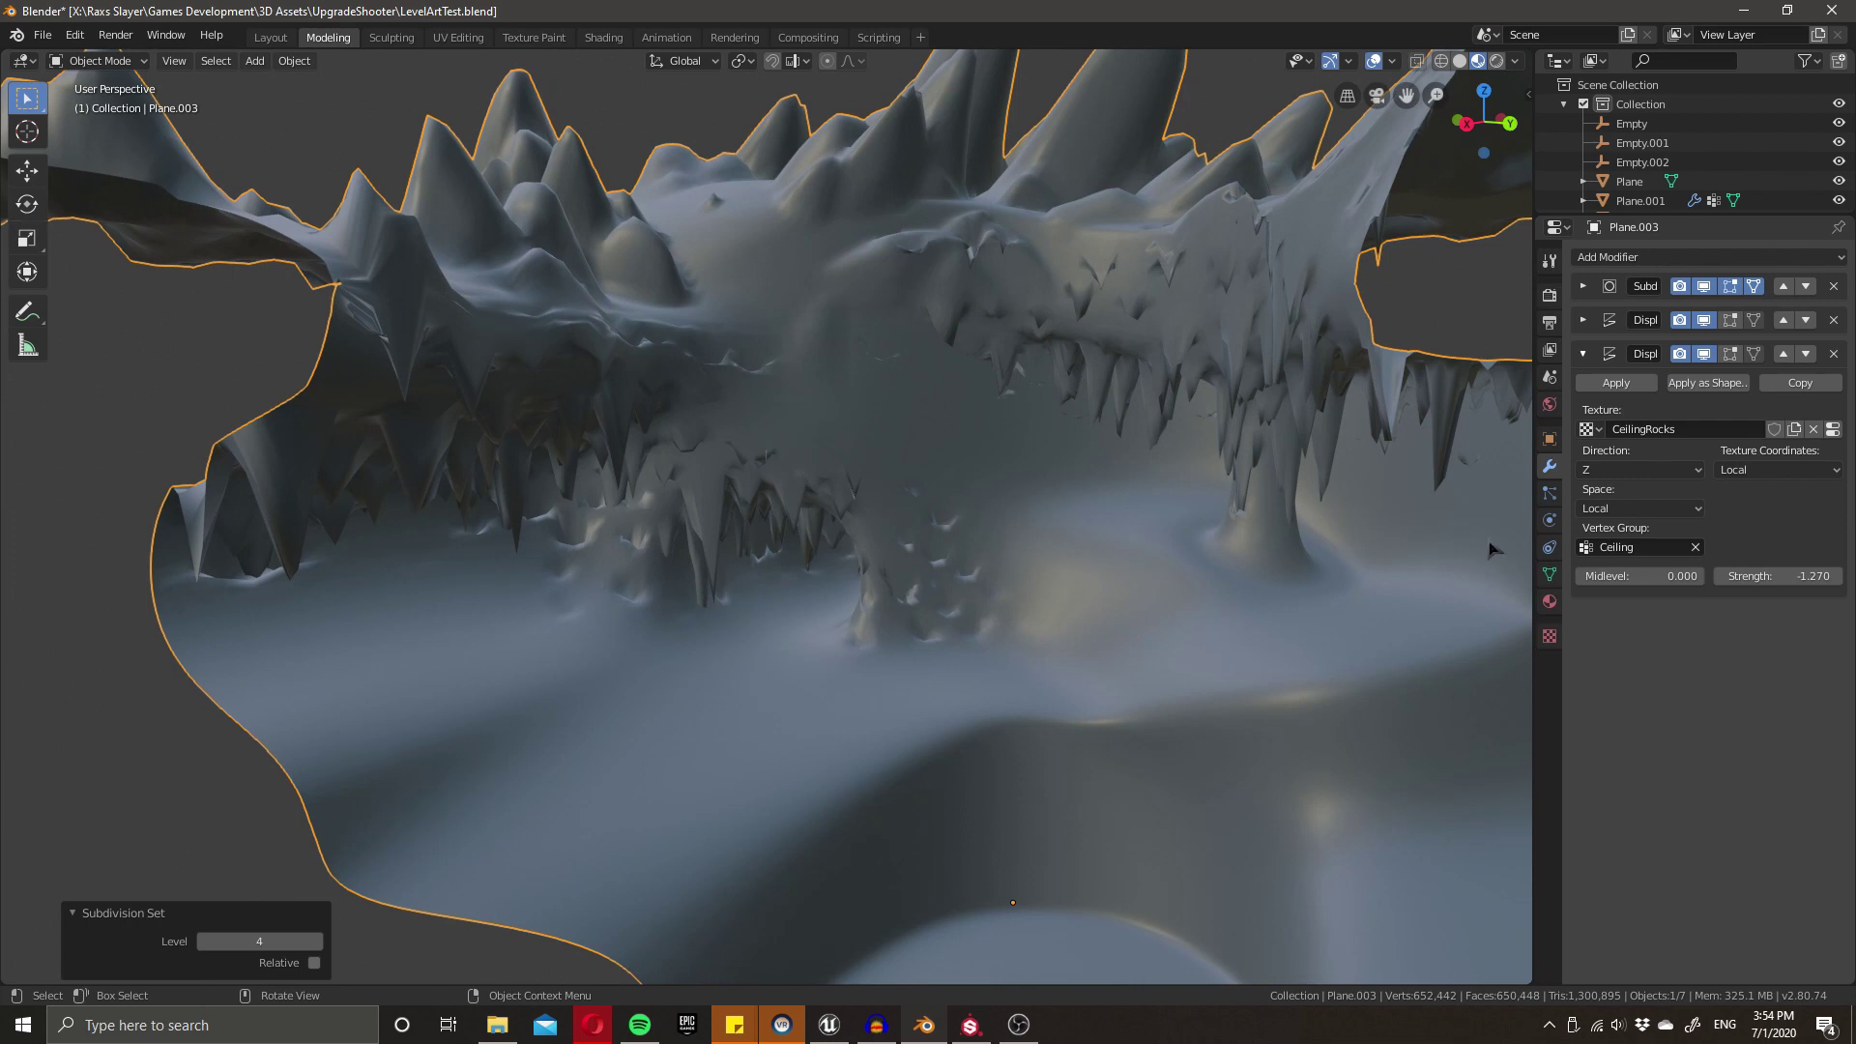
- Select the Ceiling vertex group's vertices in Edit Mode and examine which parts of the terrain the group covers
click(1549, 574)
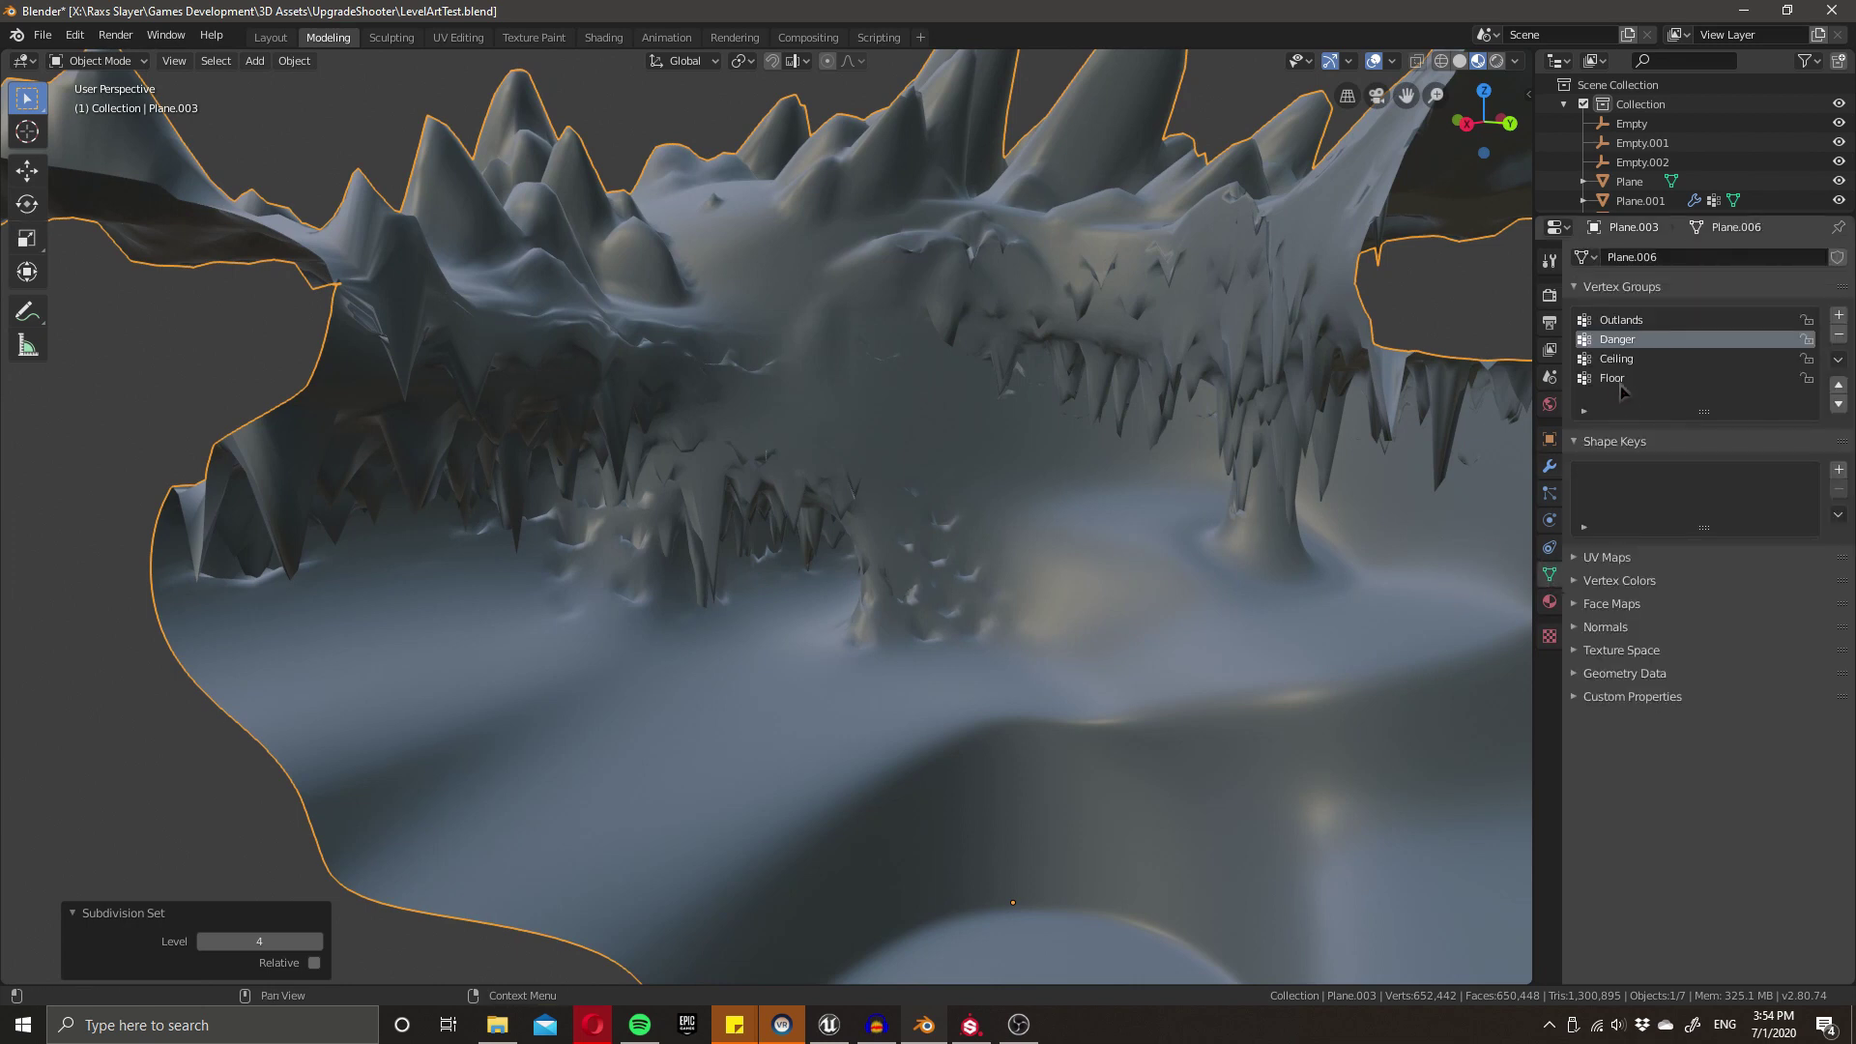
key(Tab)
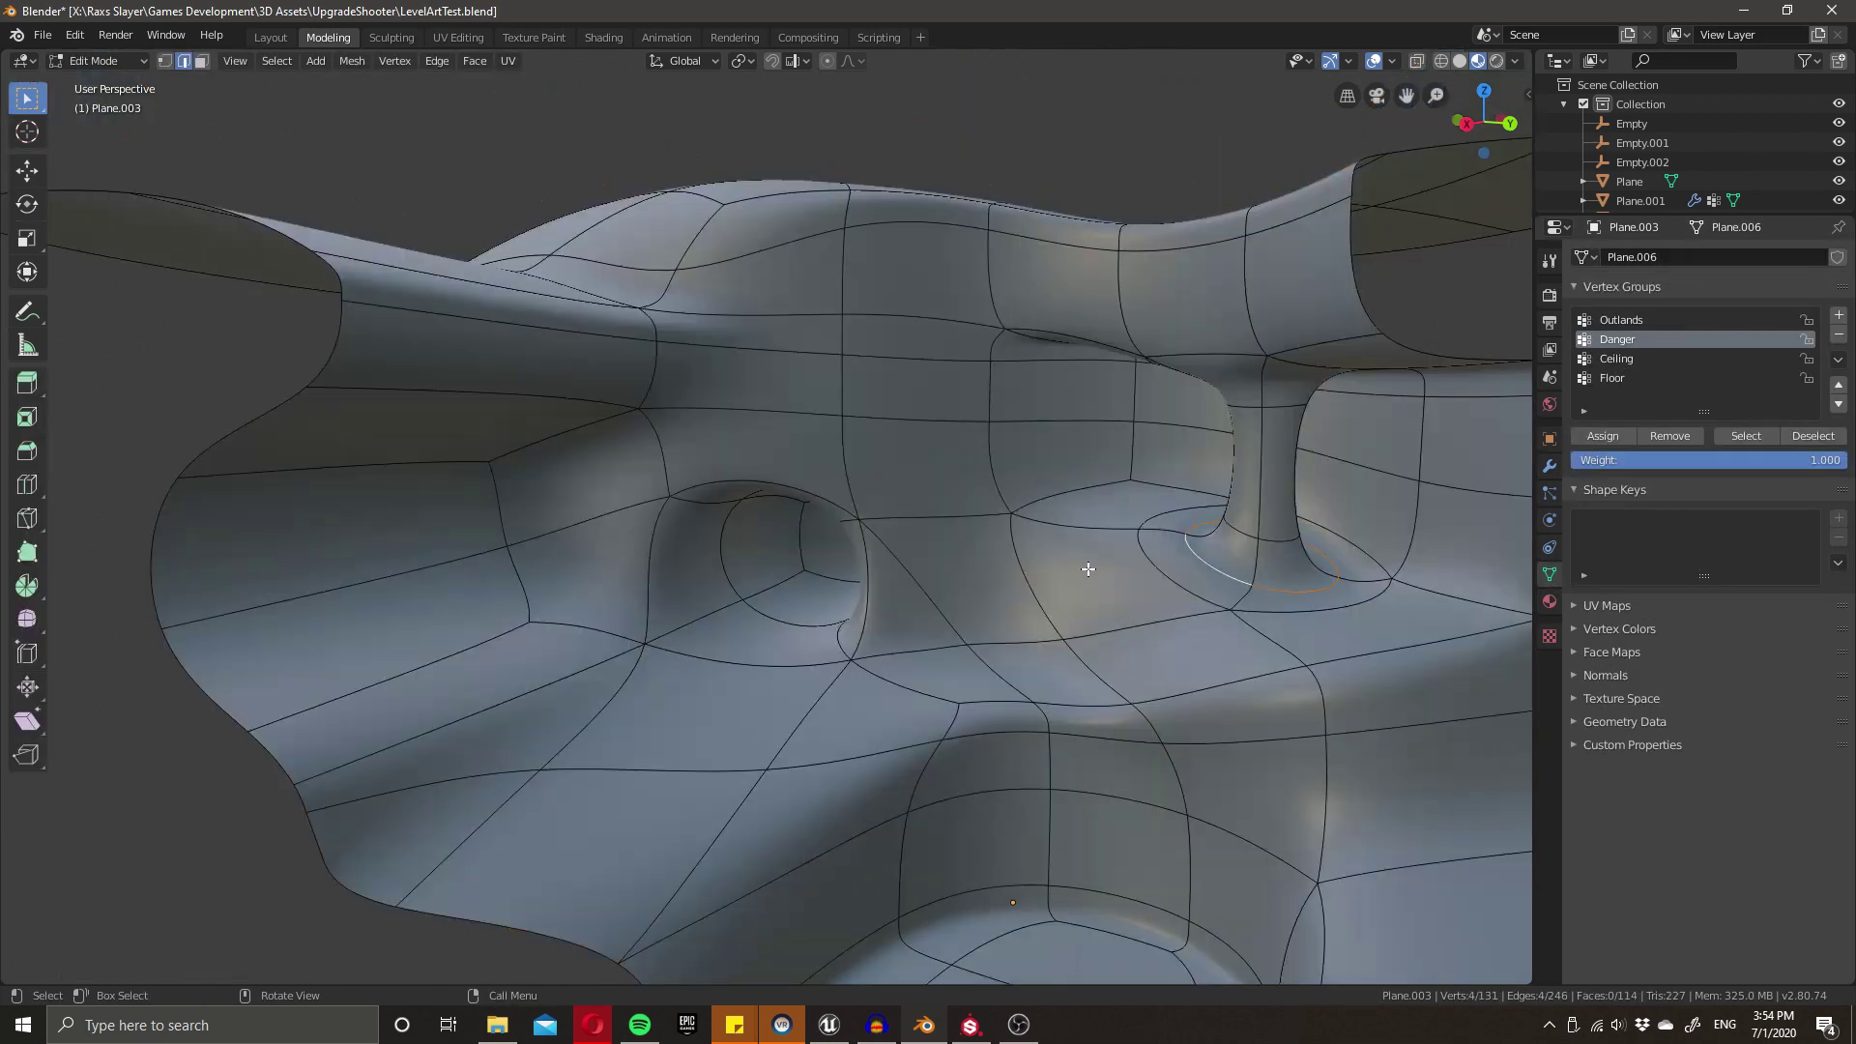
click(1621, 361)
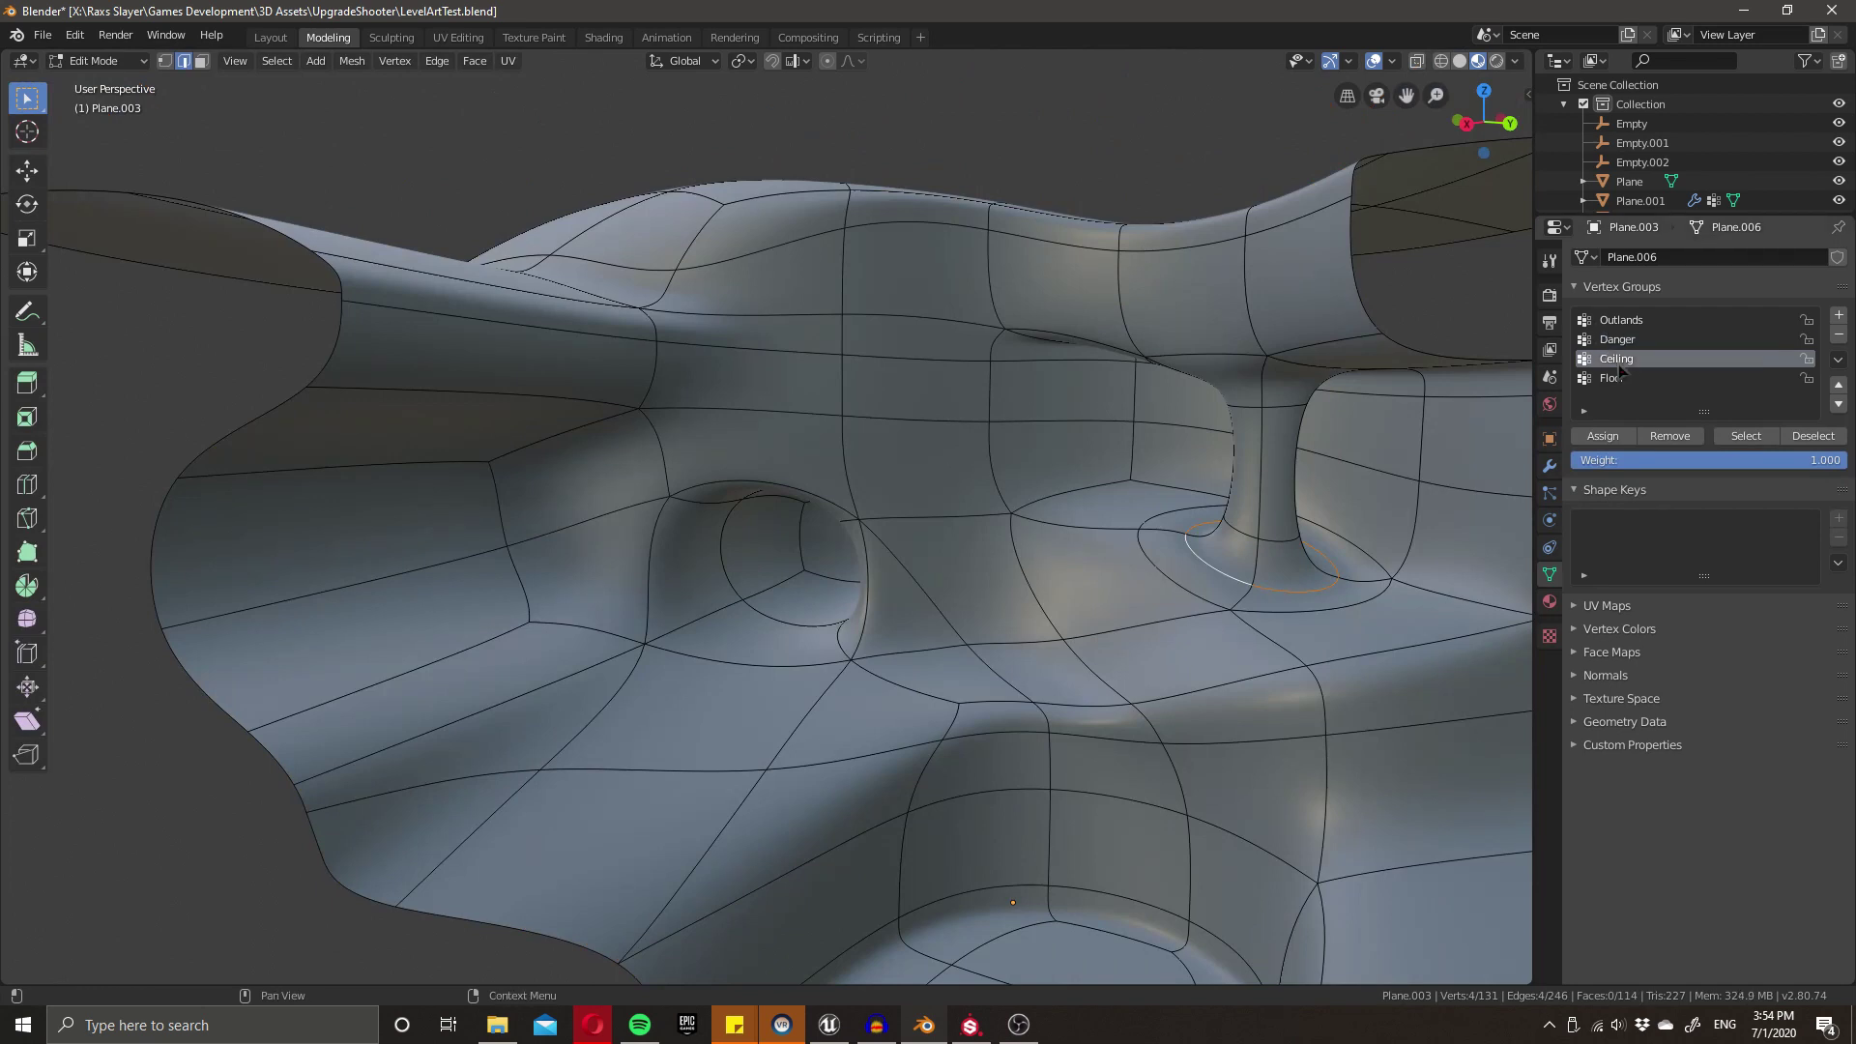
click(1746, 436)
middle_drag(817, 592, 764, 564)
scroll(765, 563, up, 2)
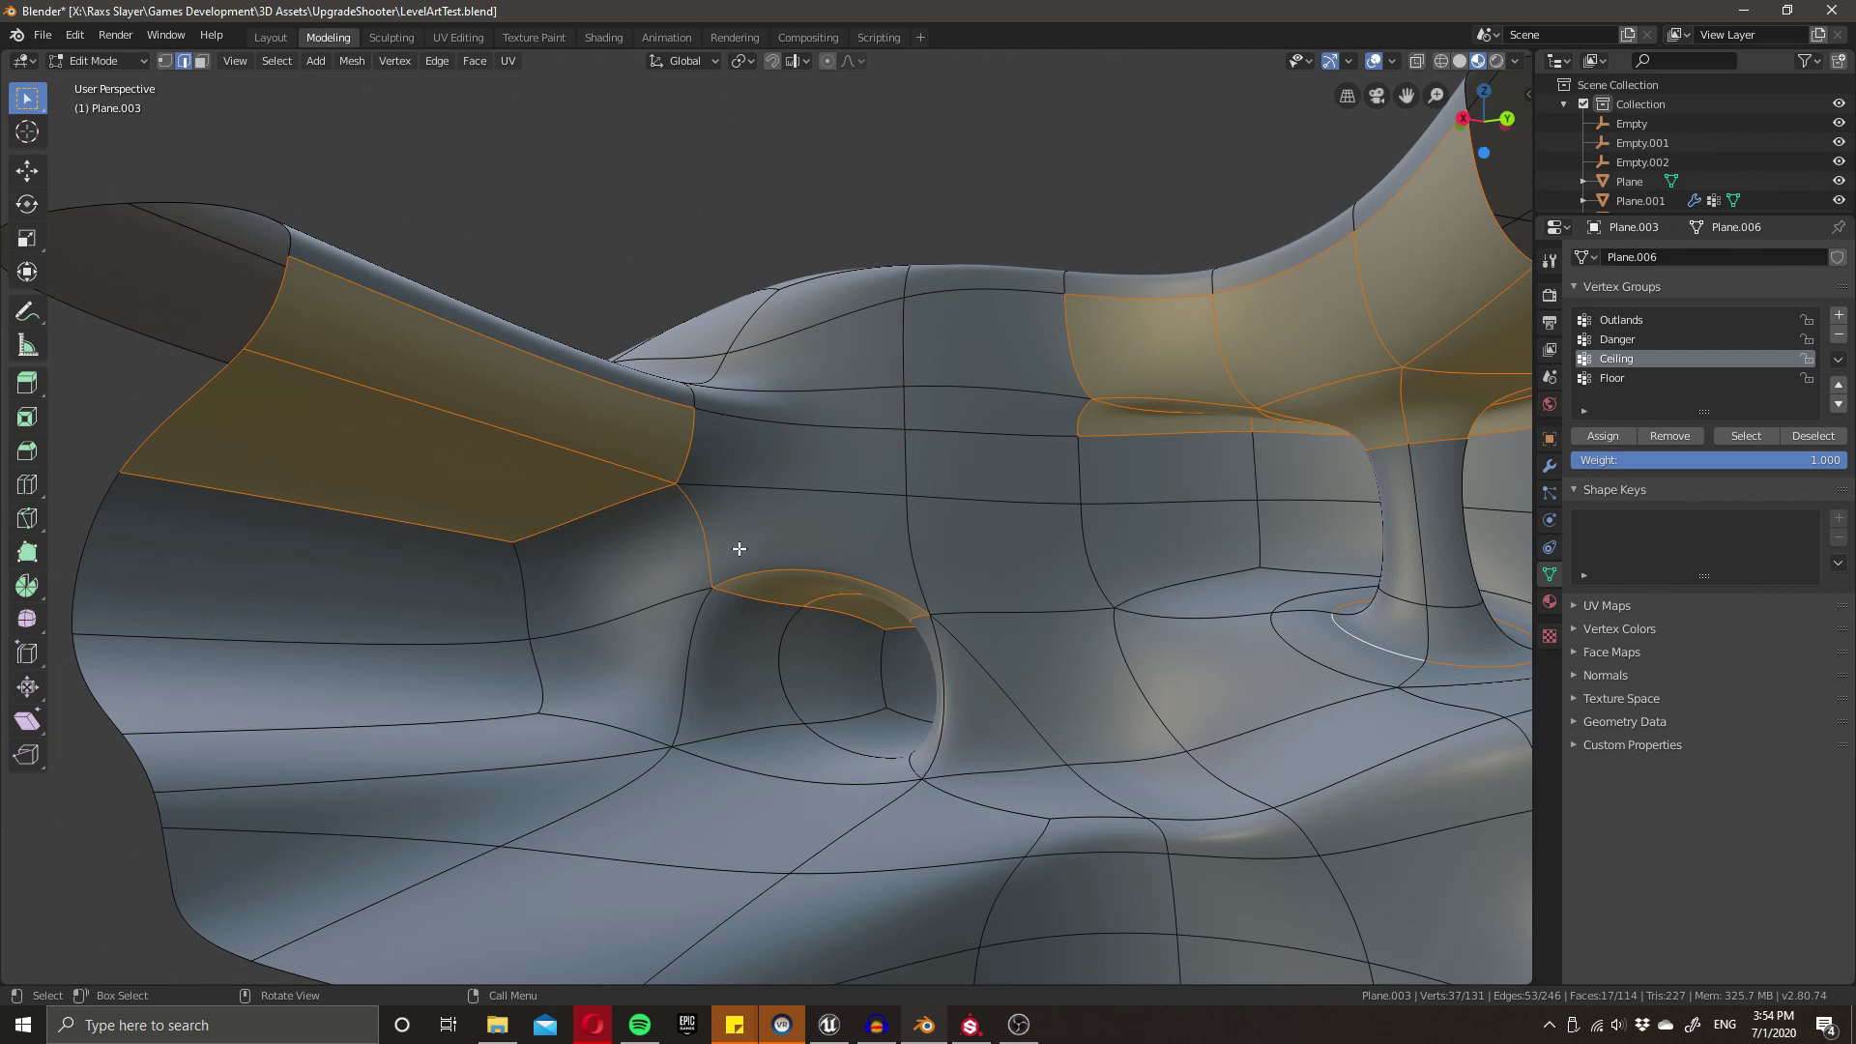
- Clear the vertex selection and compare the bare low-poly ceiling and tunnel with the displaced terrain
key(1)
key(Tab)
key(Tab)
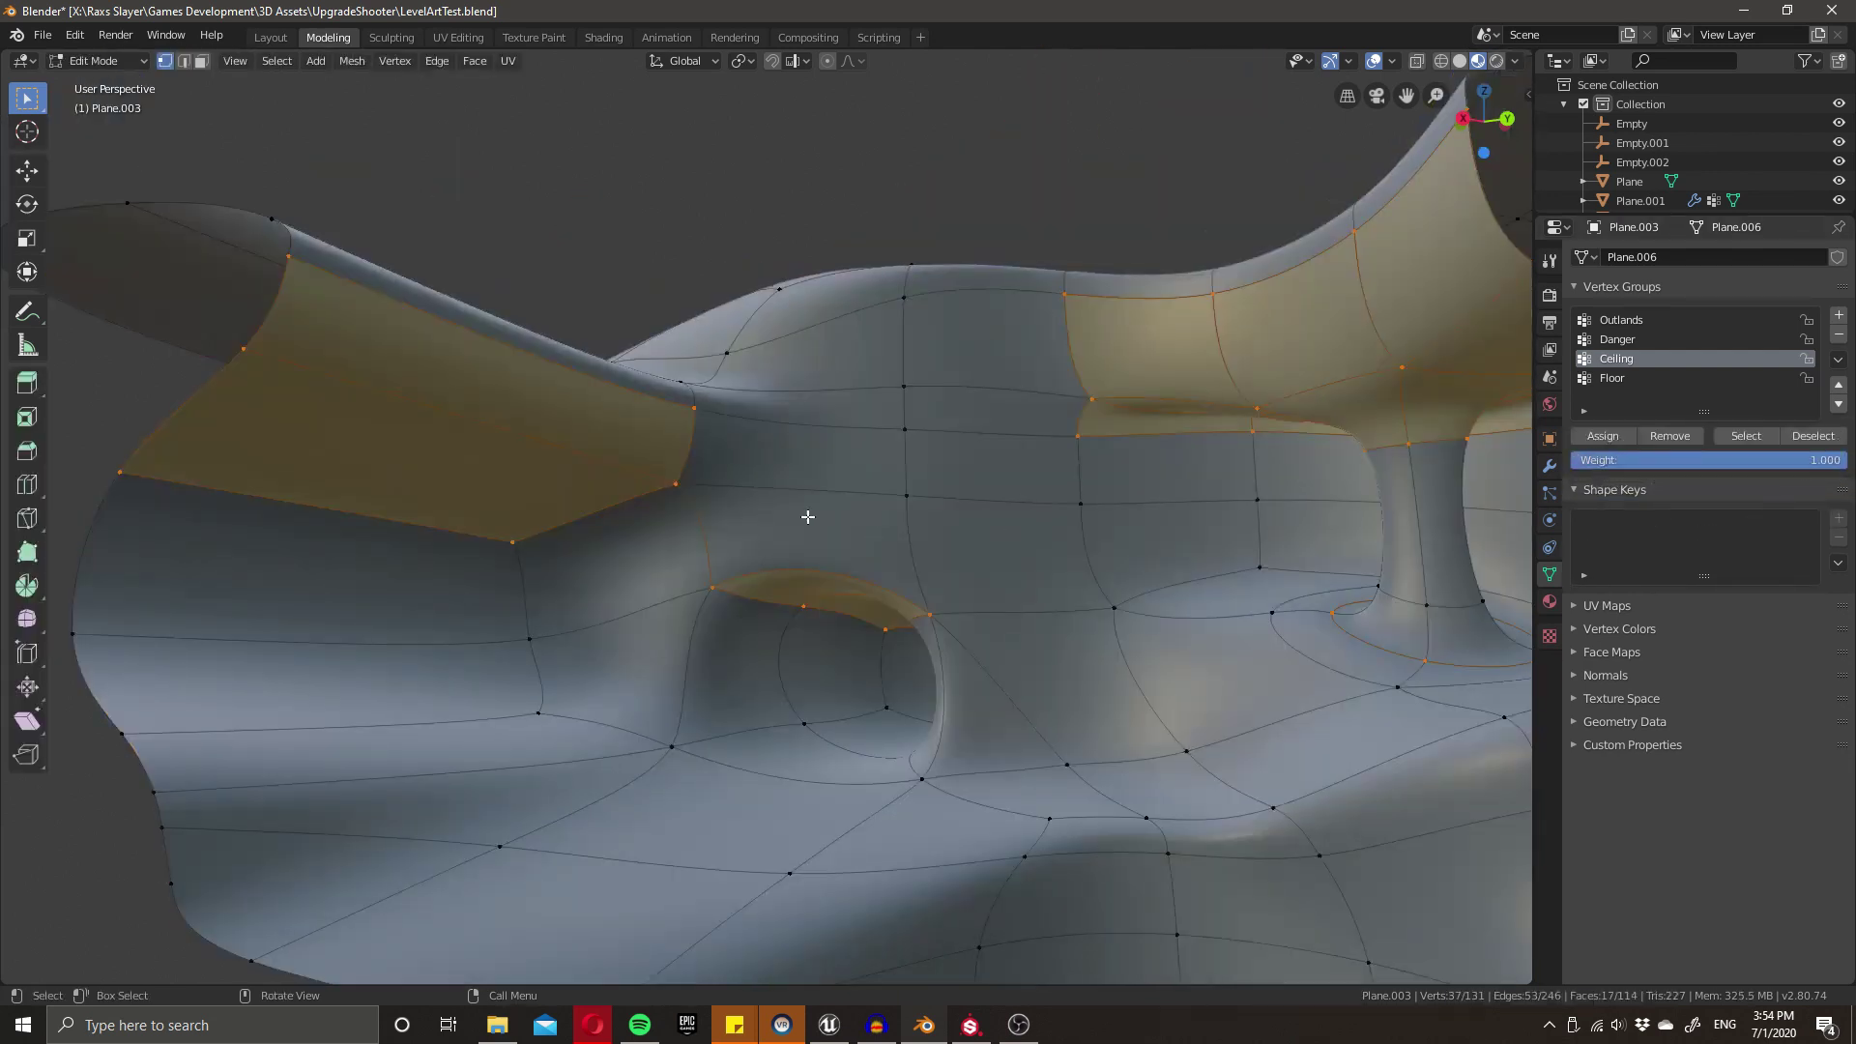
key(alt+a)
key(Tab)
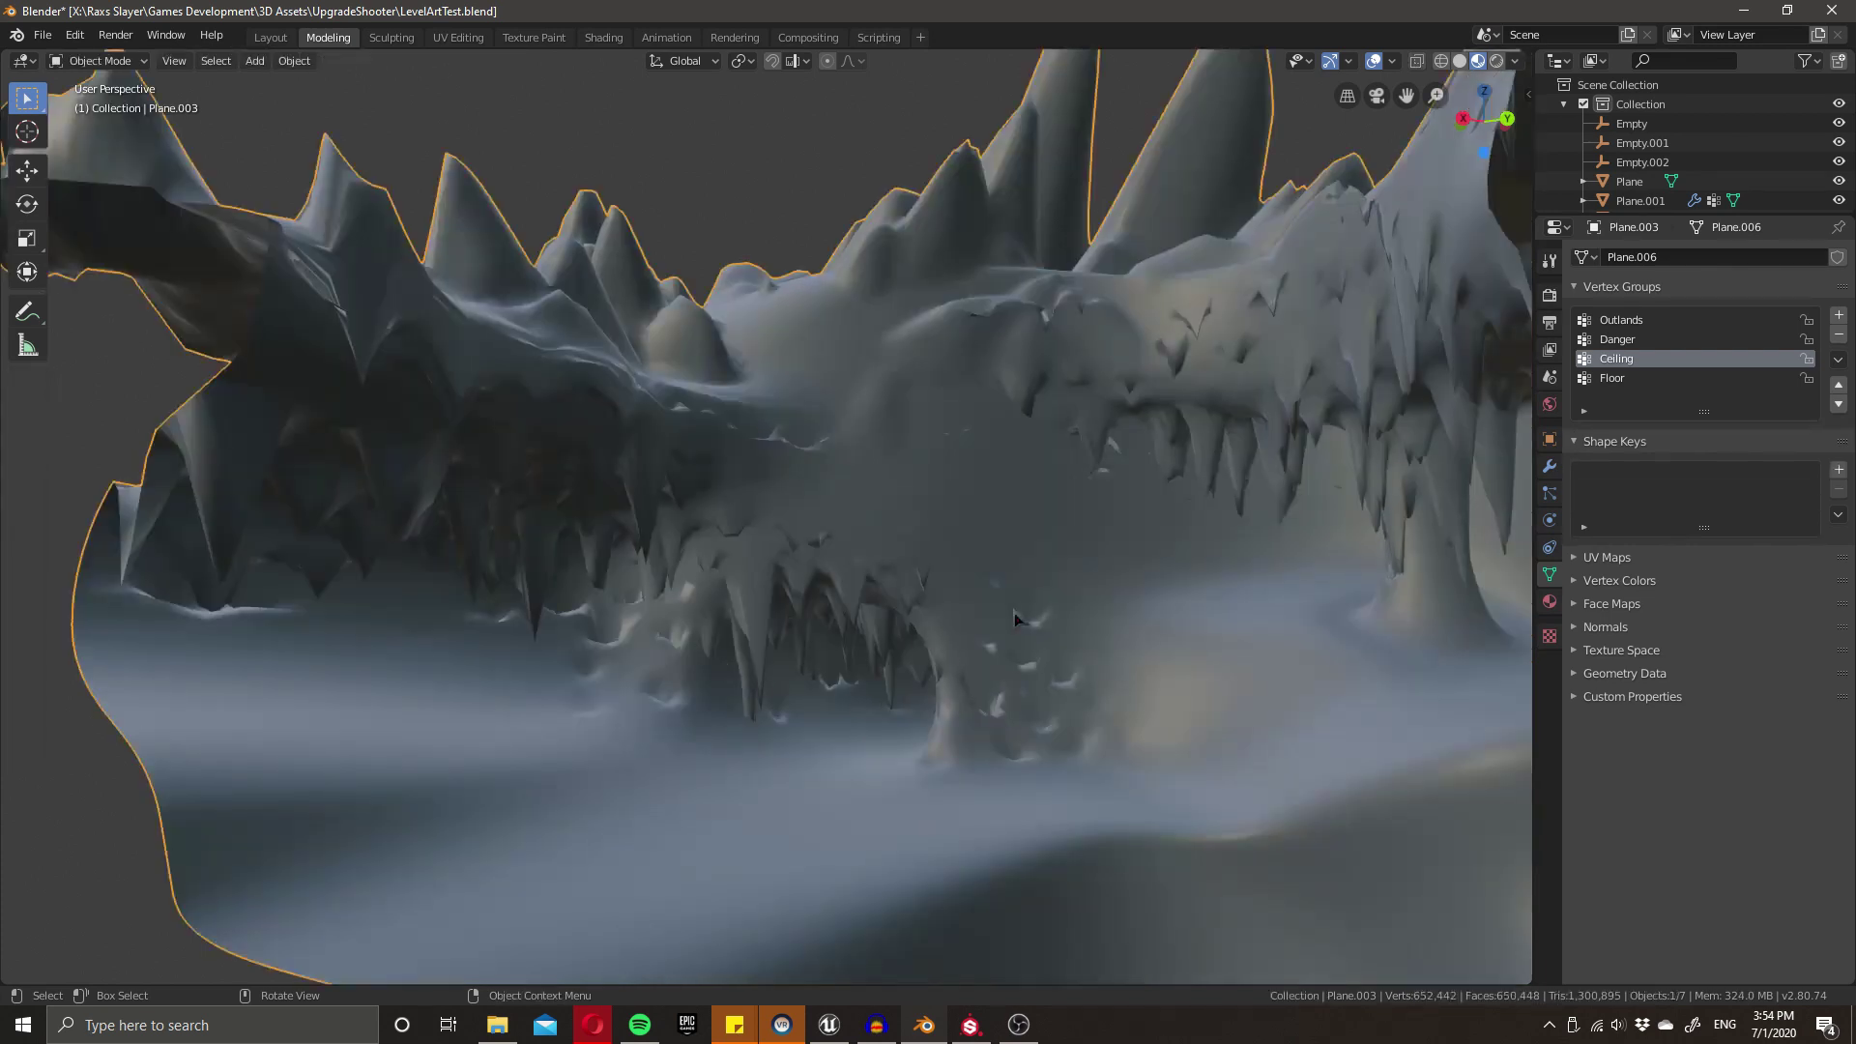
key(Tab)
middle_drag(1002, 551, 1172, 339)
scroll(1188, 255, down, 1)
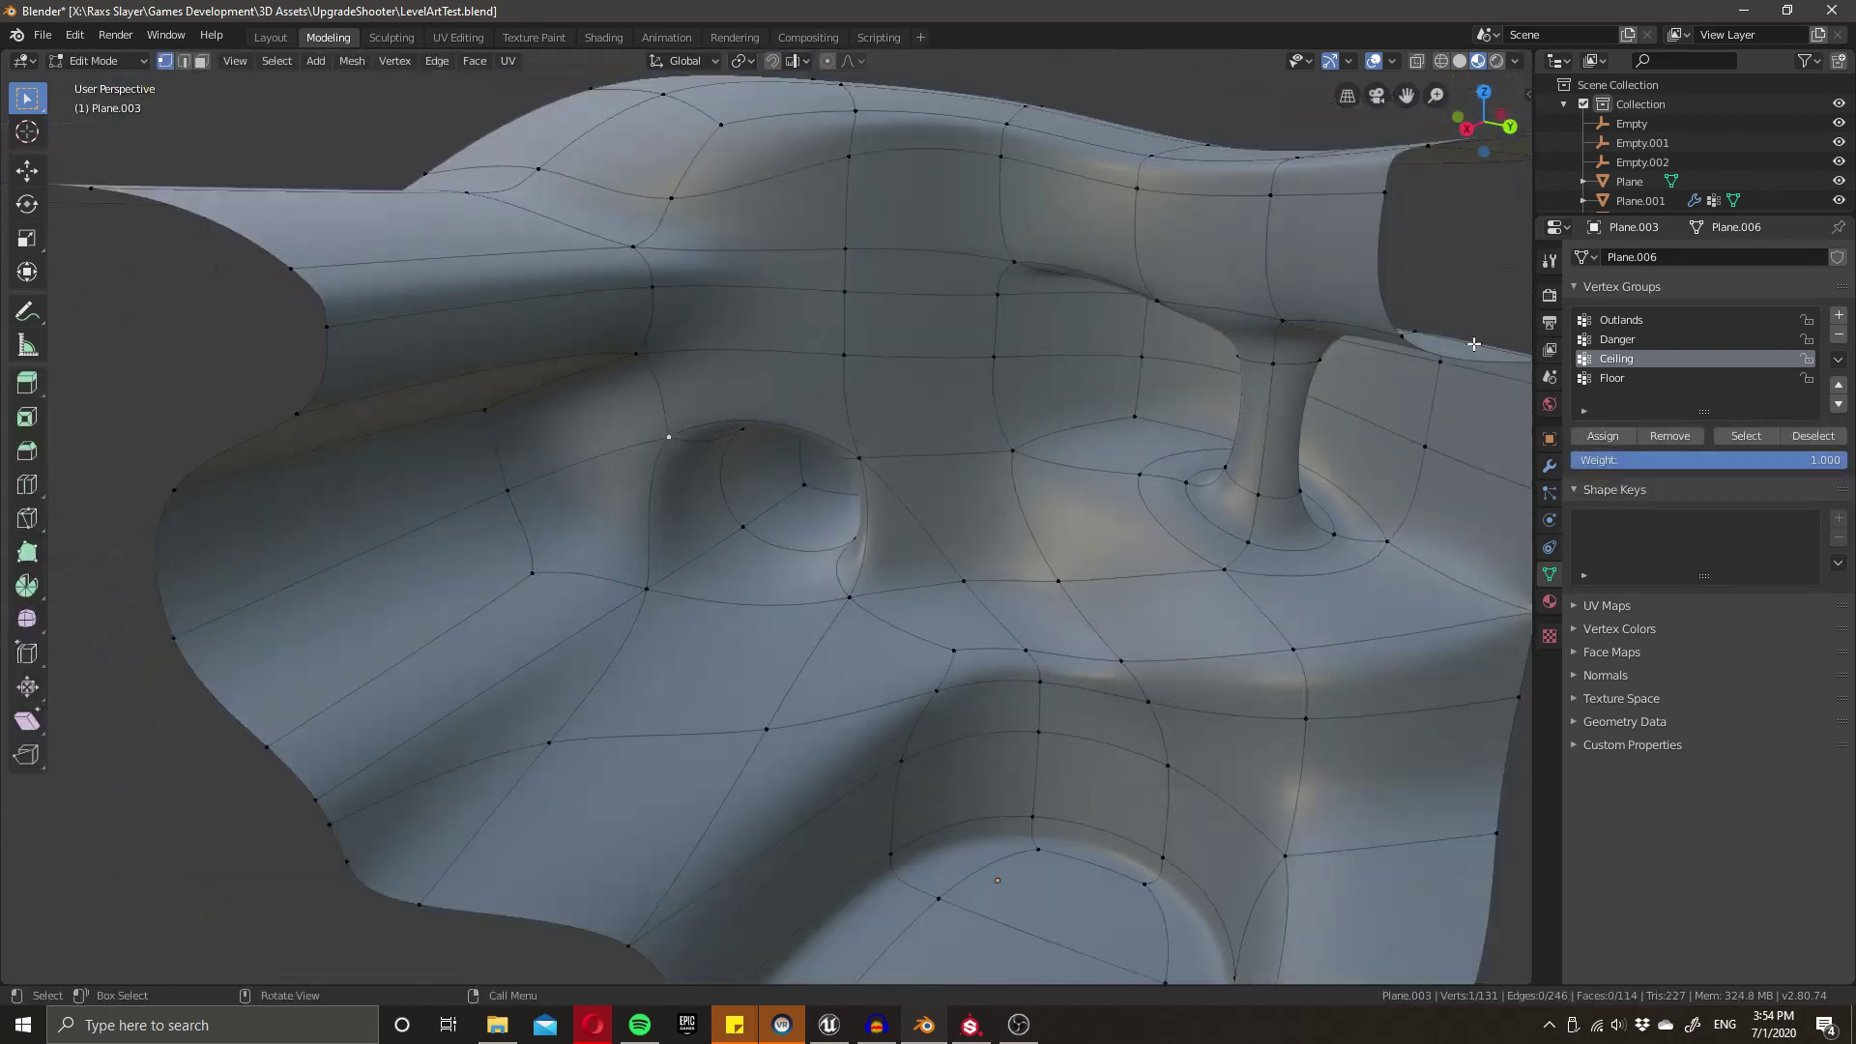
- Remove the outer edge loop and wall vertices above the column from the Ceiling vertex group and check the spikes there
click(1745, 436)
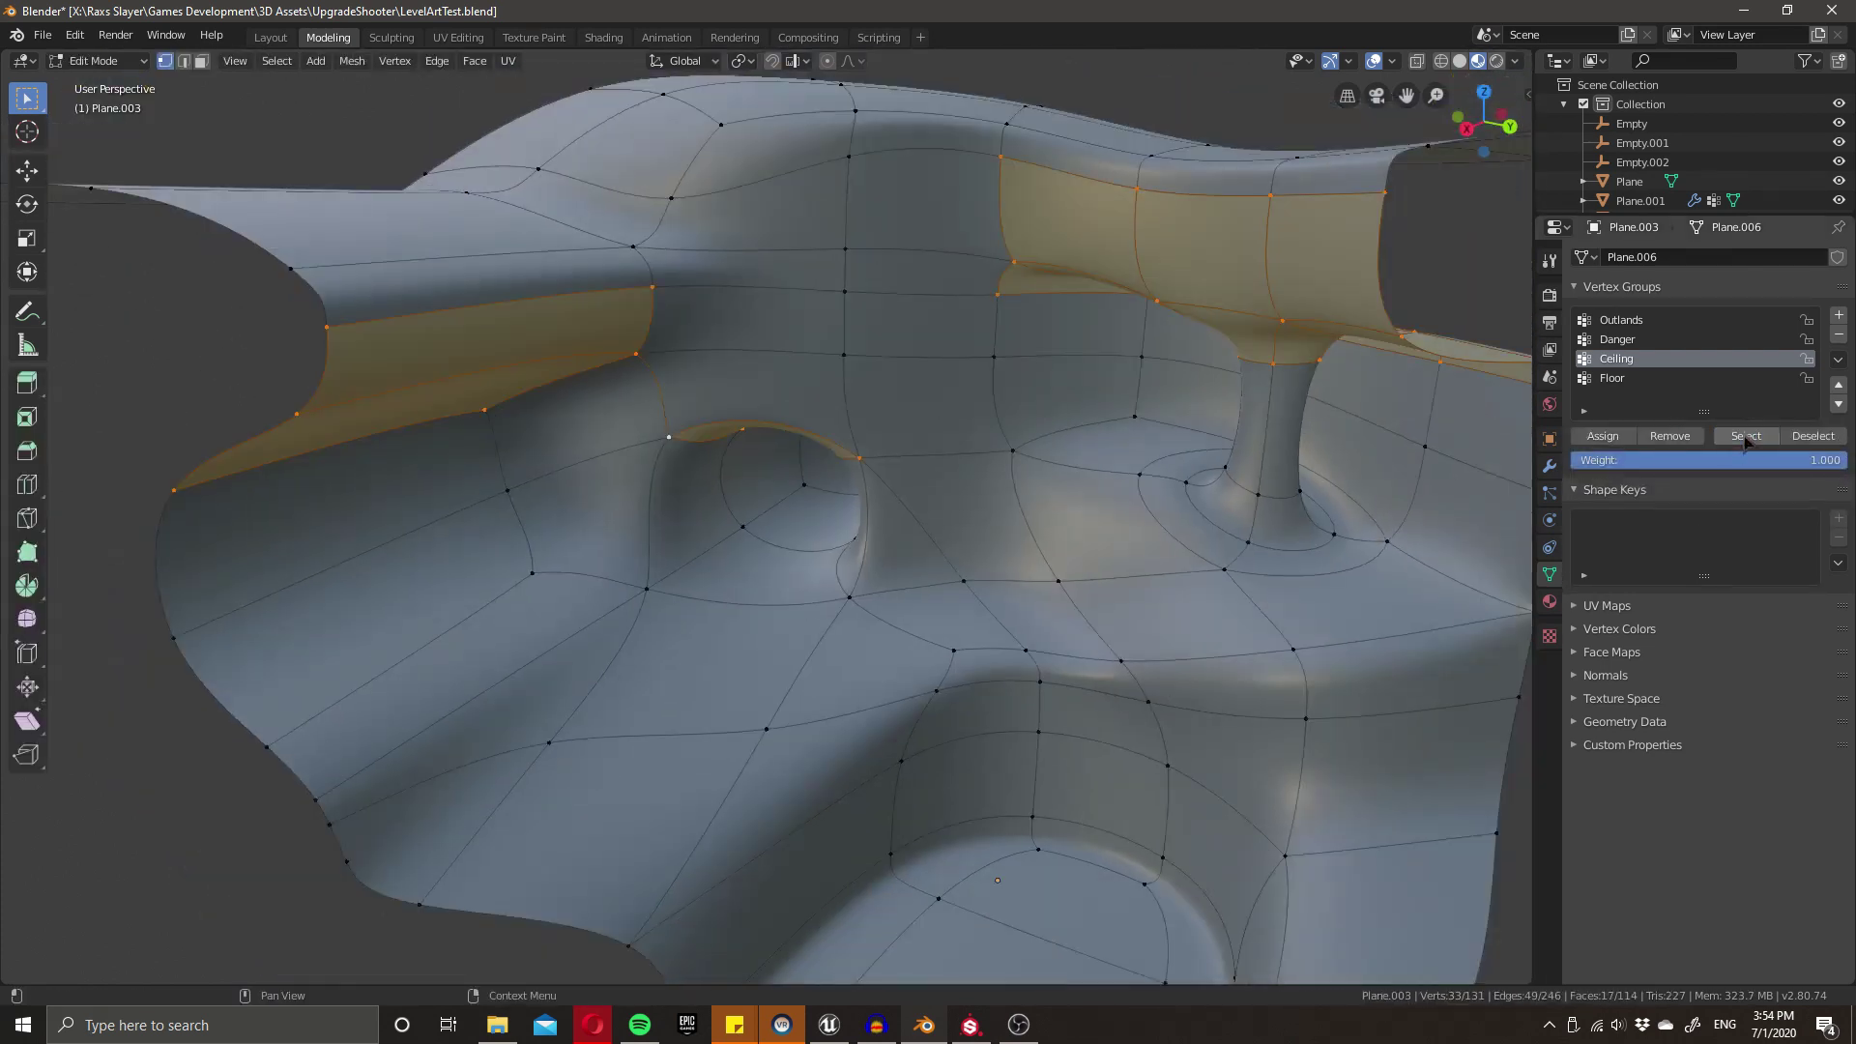
alt+click(1186, 199)
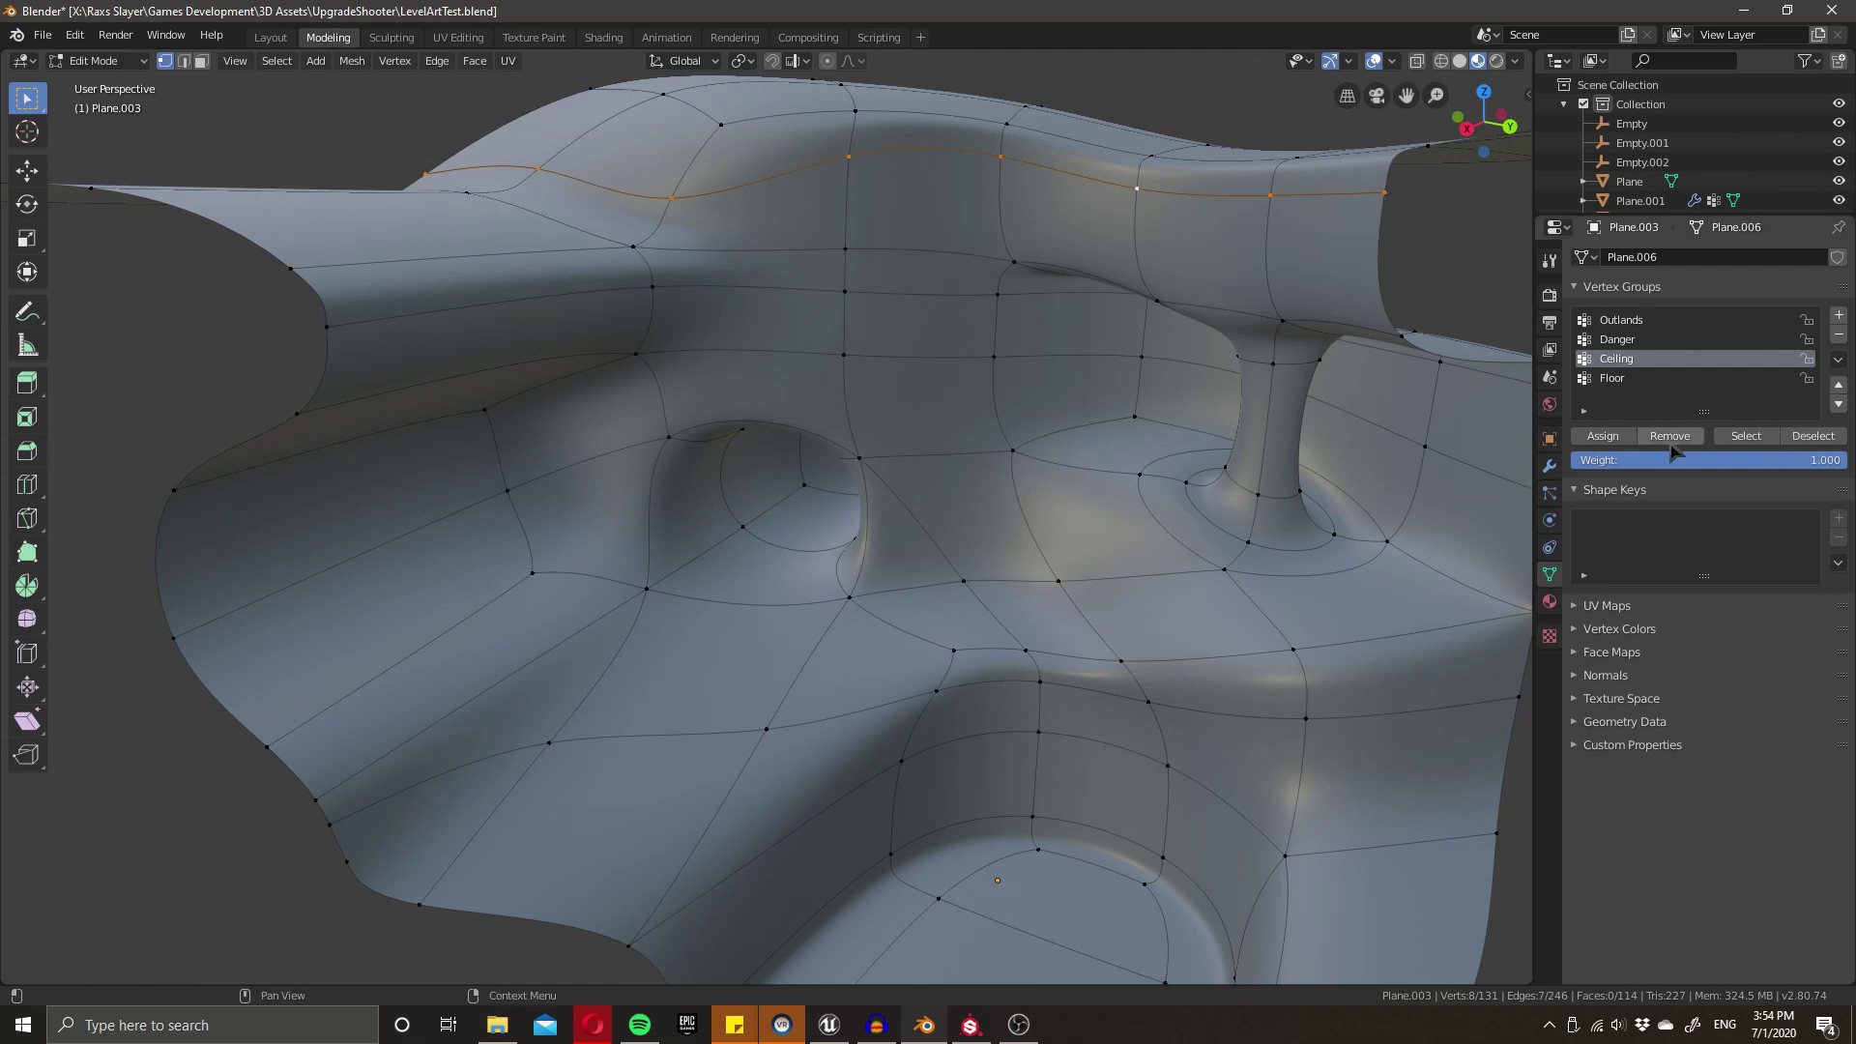
key(Tab)
middle_drag(1098, 476, 1119, 421)
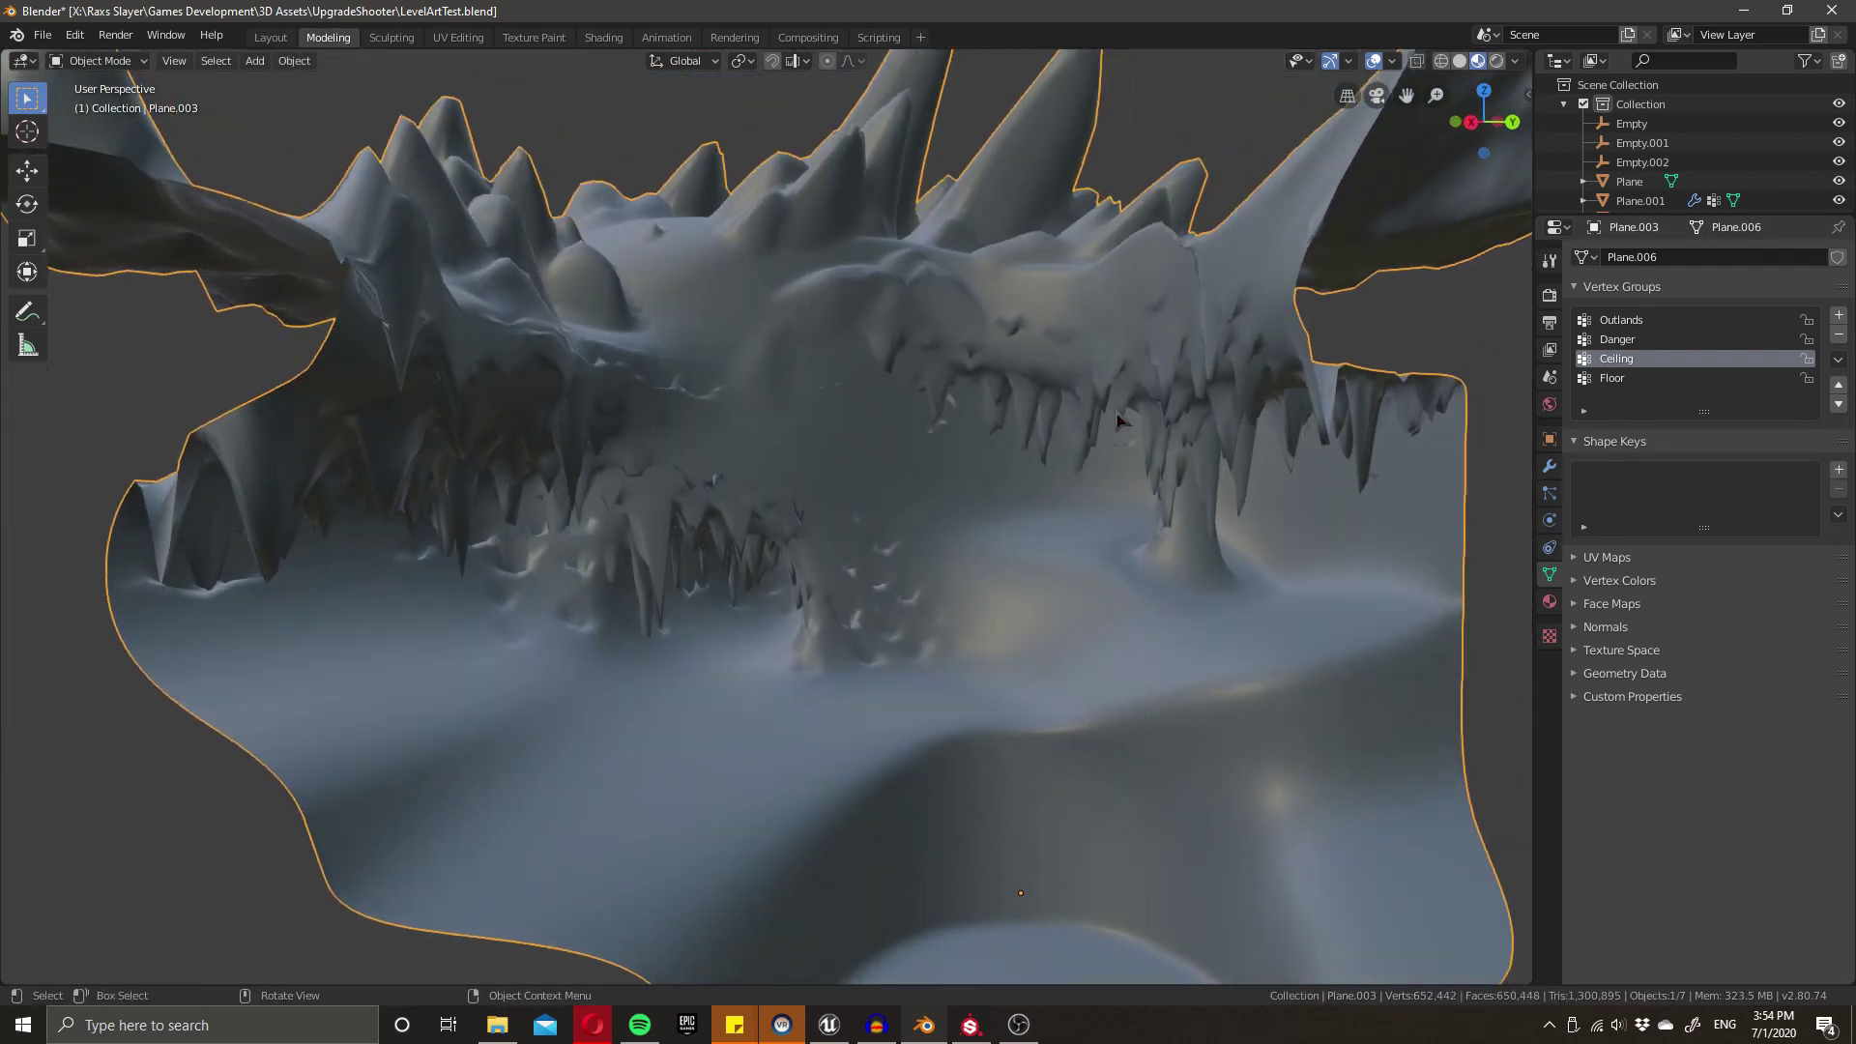
key(Tab)
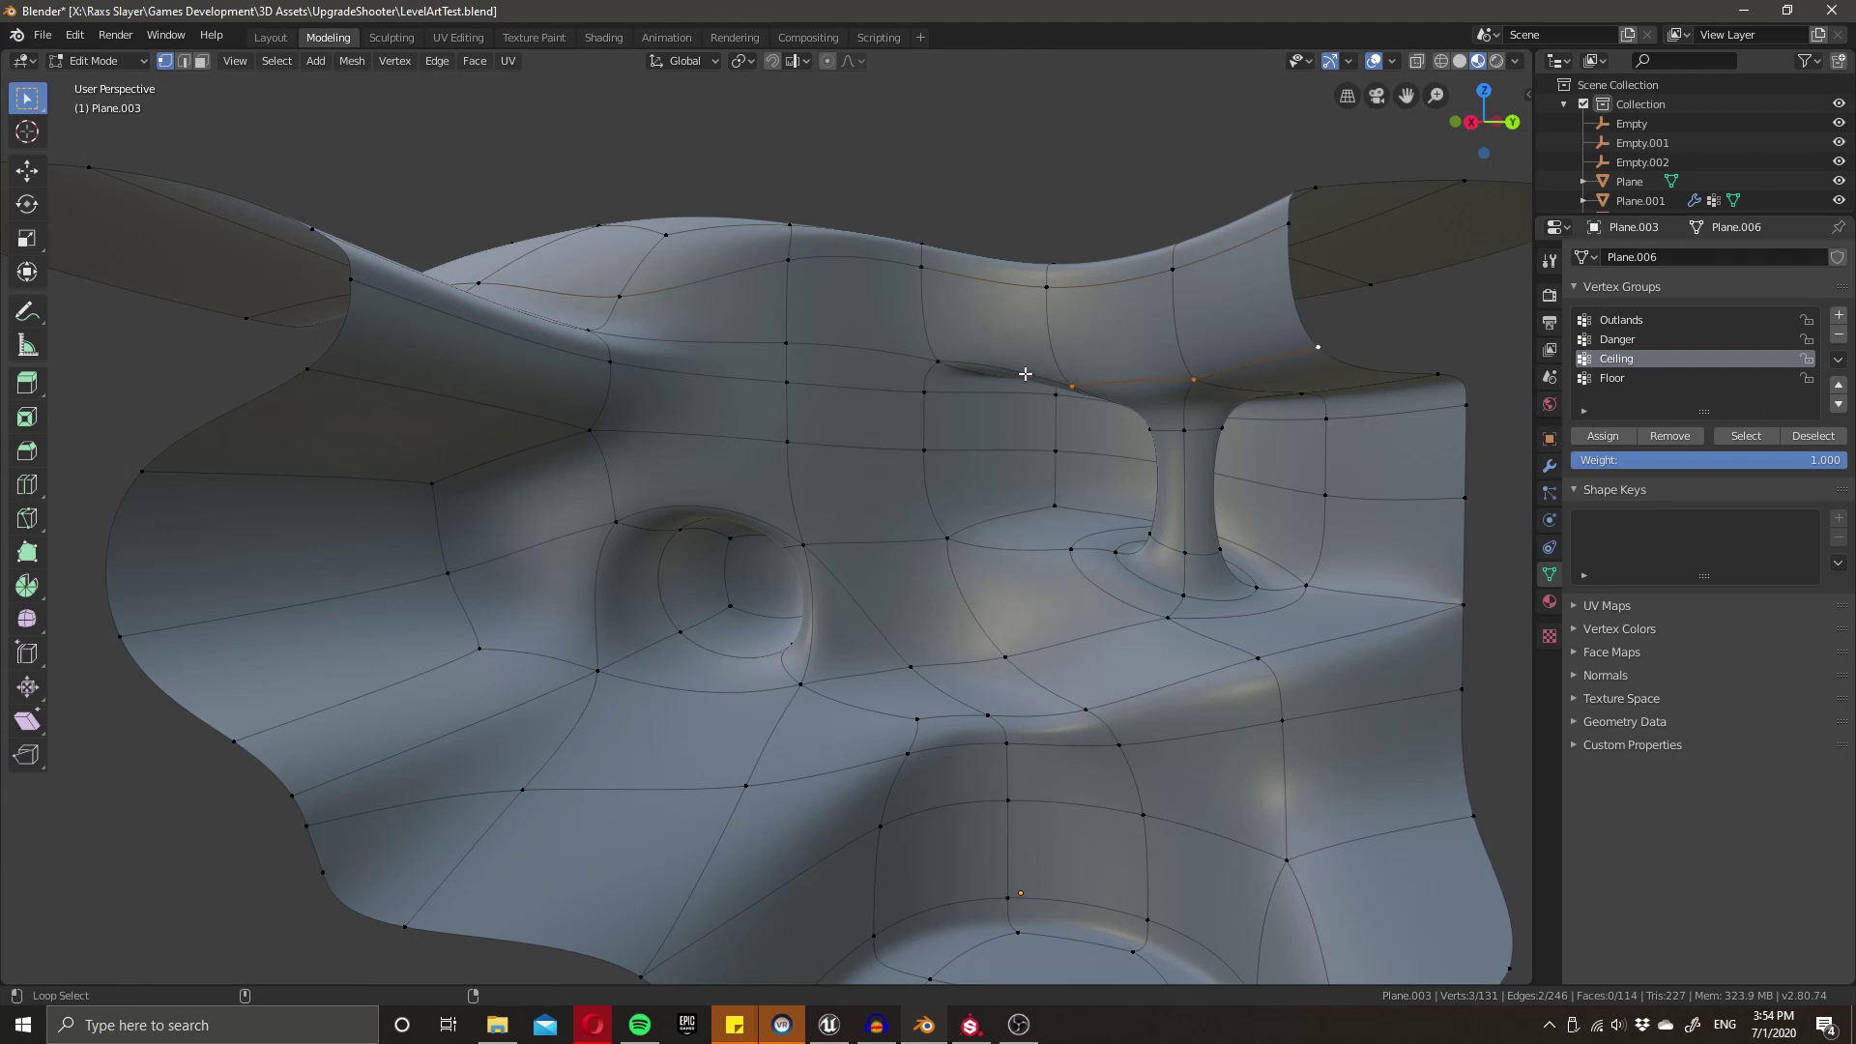
key(Tab)
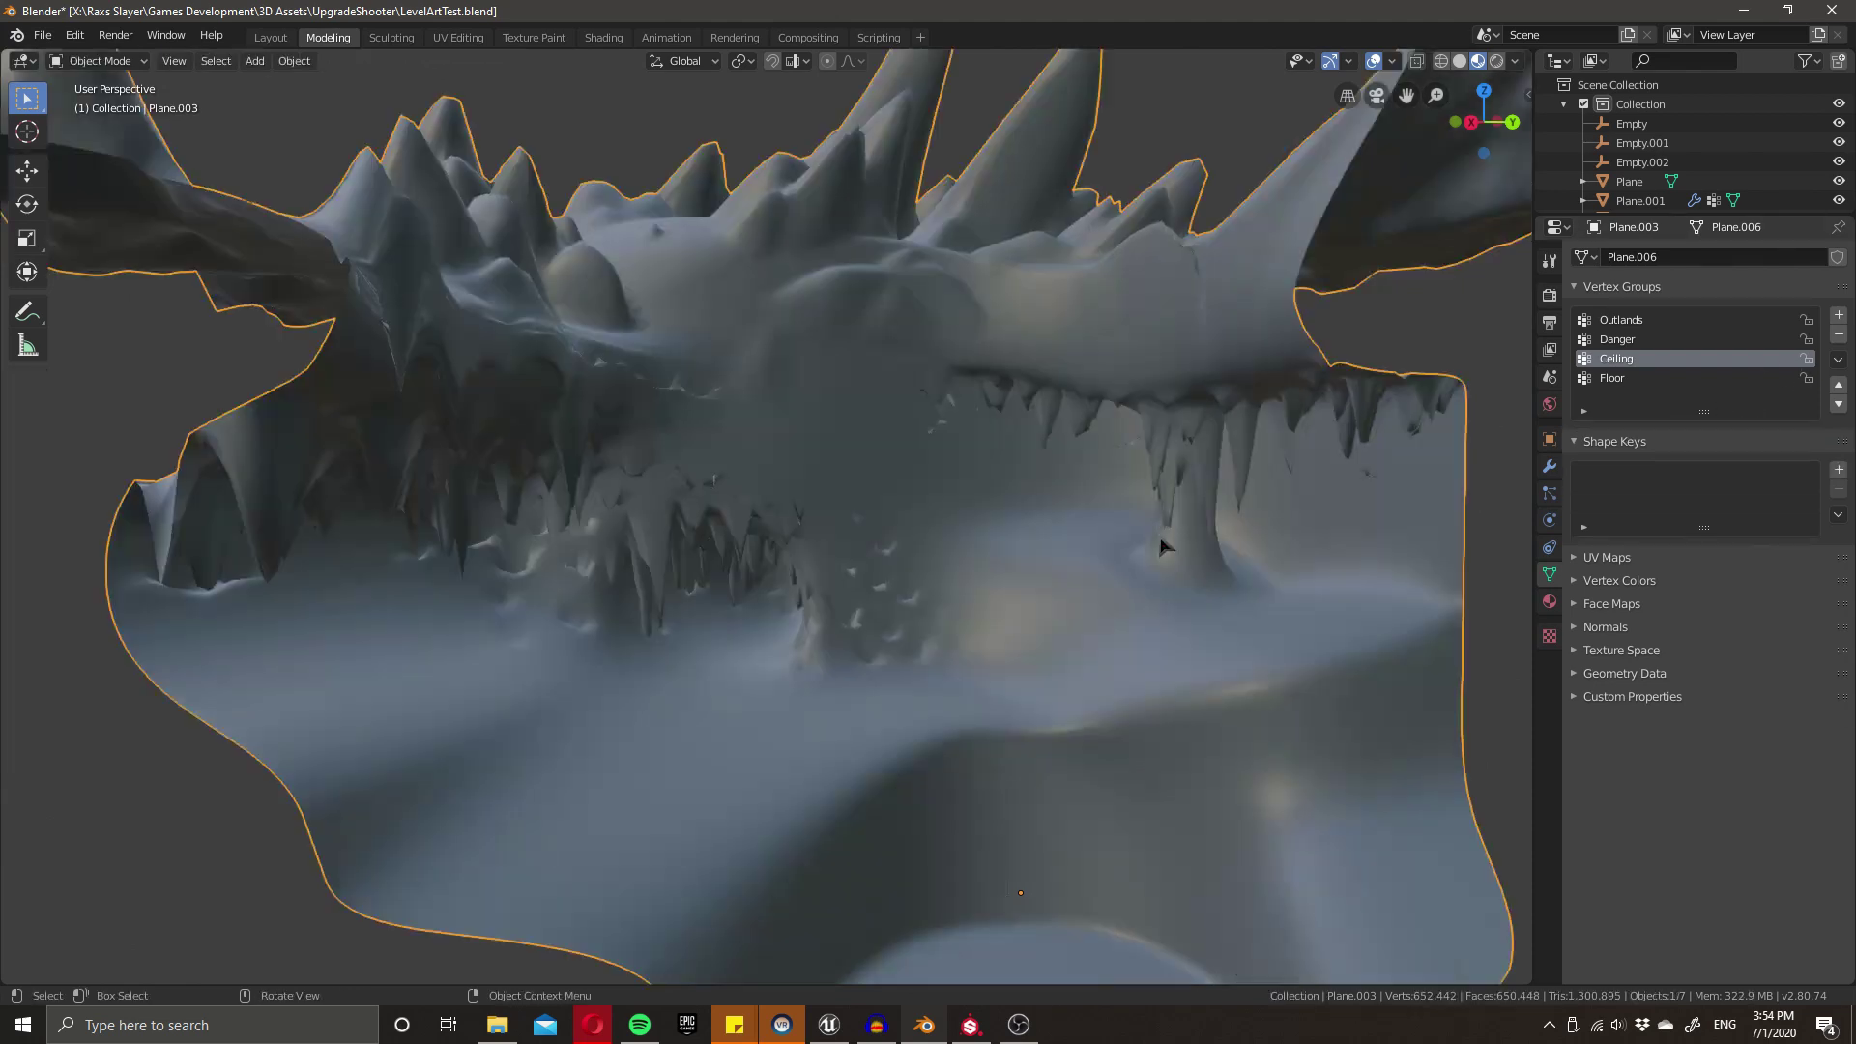
- Remove the long upper wall loop and the stray vertices around the tunnel arch from the Ceiling vertex group, then inspect the terrain
key(Tab)
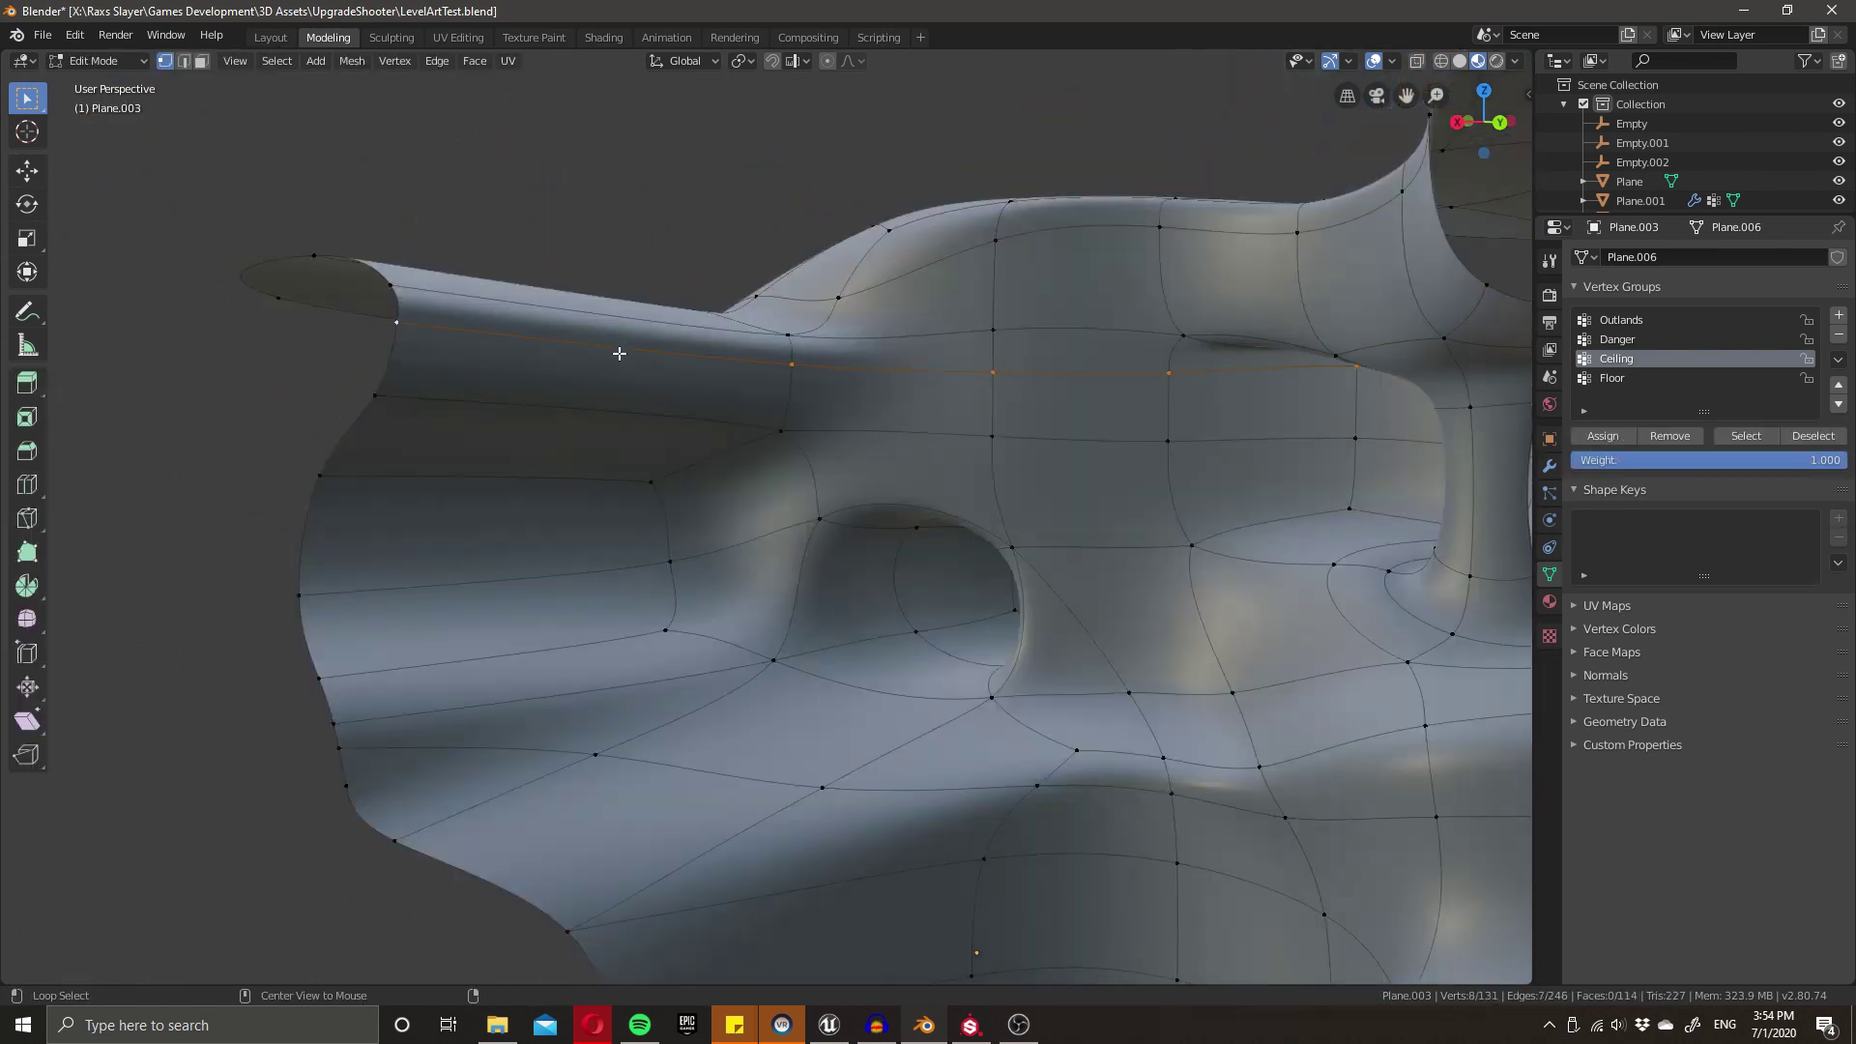
click(1683, 438)
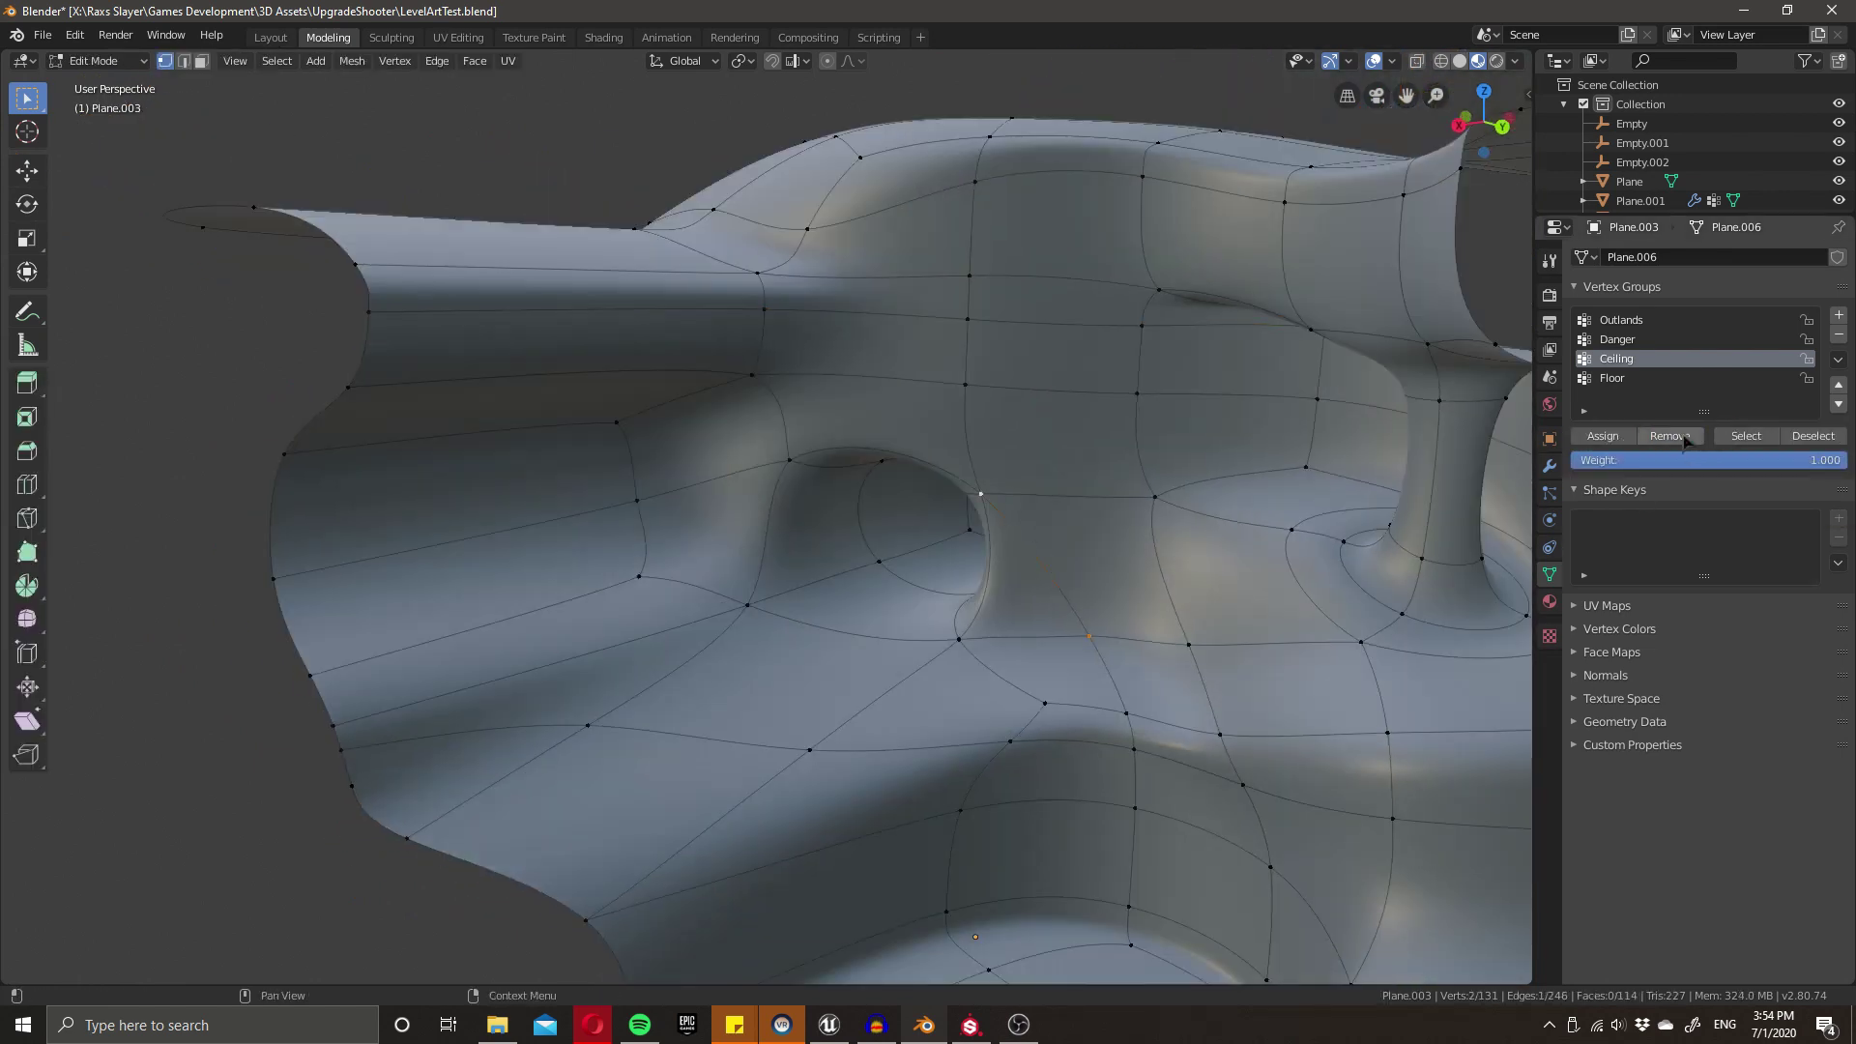
key(Tab)
key(Tab)
key(Tab)
key(Tab)
key(Tab)
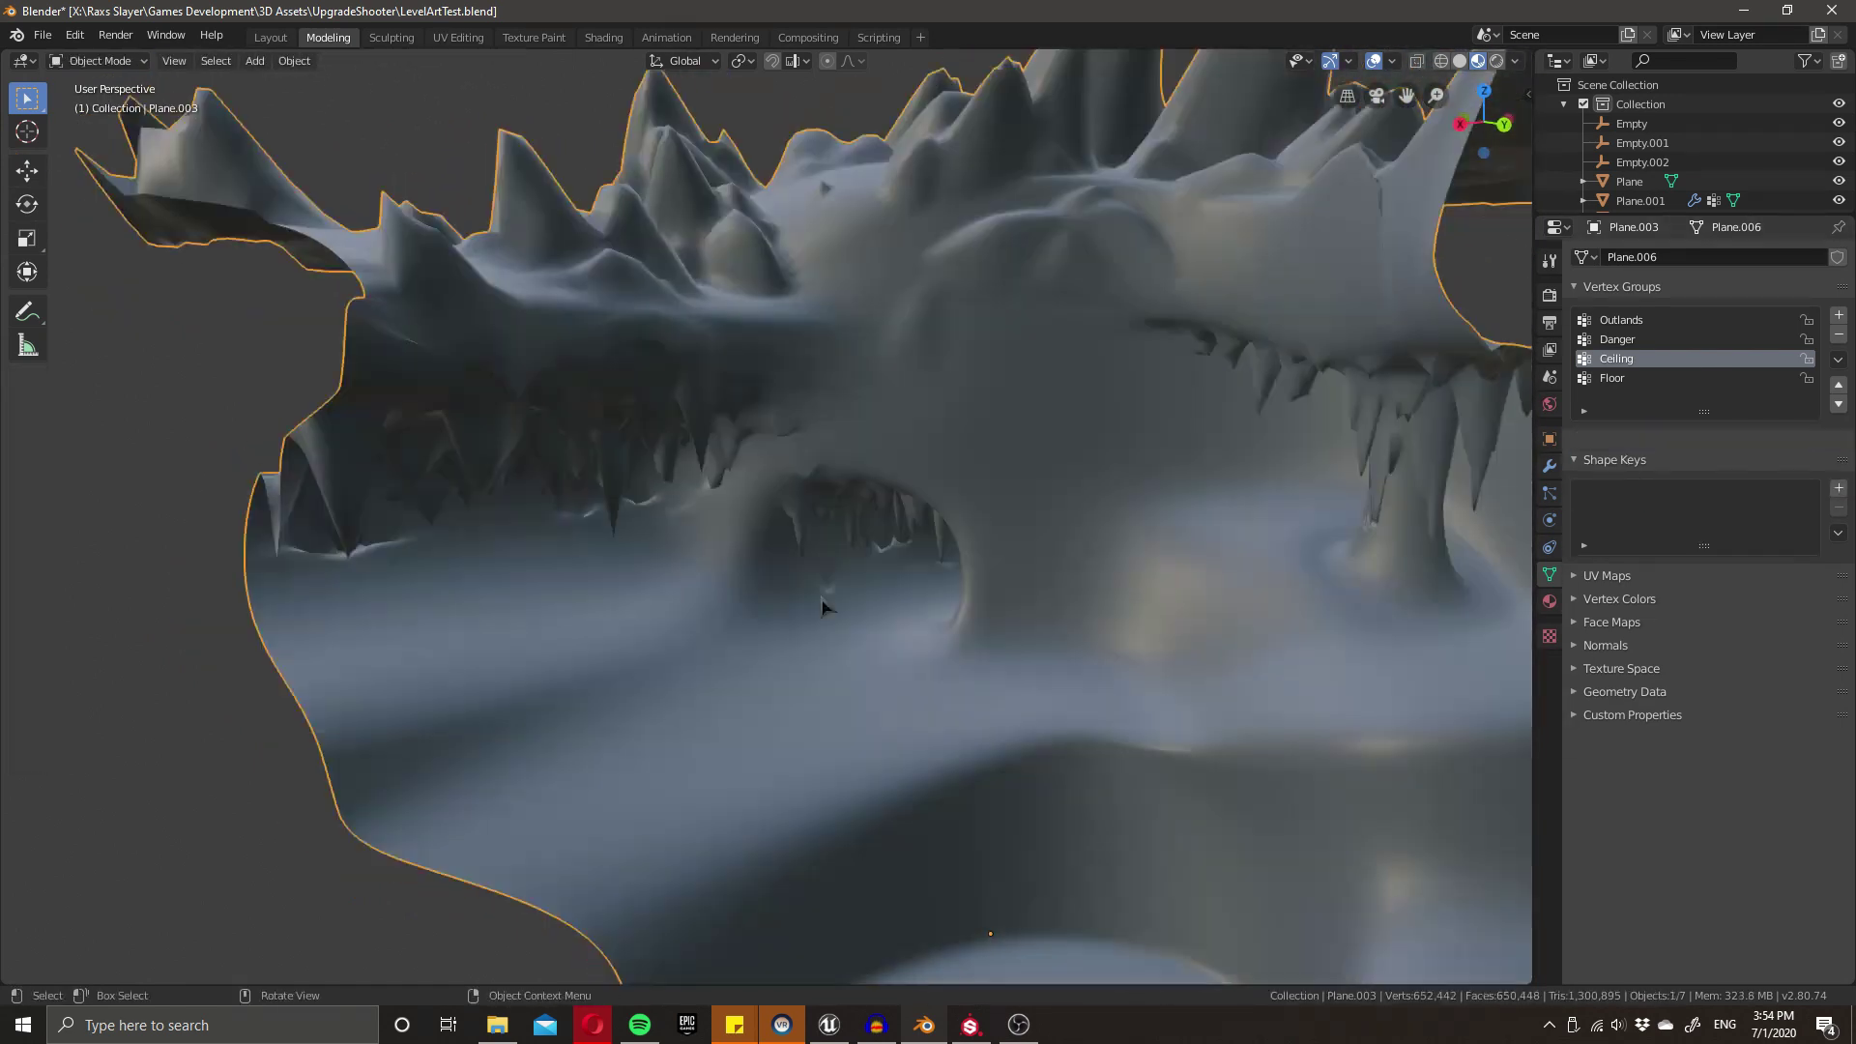
mouse_move(825, 600)
middle_down()
mouse_move(883, 580)
mouse_move(490, 716)
mouse_move(754, 715)
mouse_move(828, 680)
mouse_move(1006, 684)
mouse_move(821, 684)
mouse_move(829, 647)
mouse_move(785, 650)
mouse_move(801, 503)
middle_up()
scroll(968, 586, down, 1)
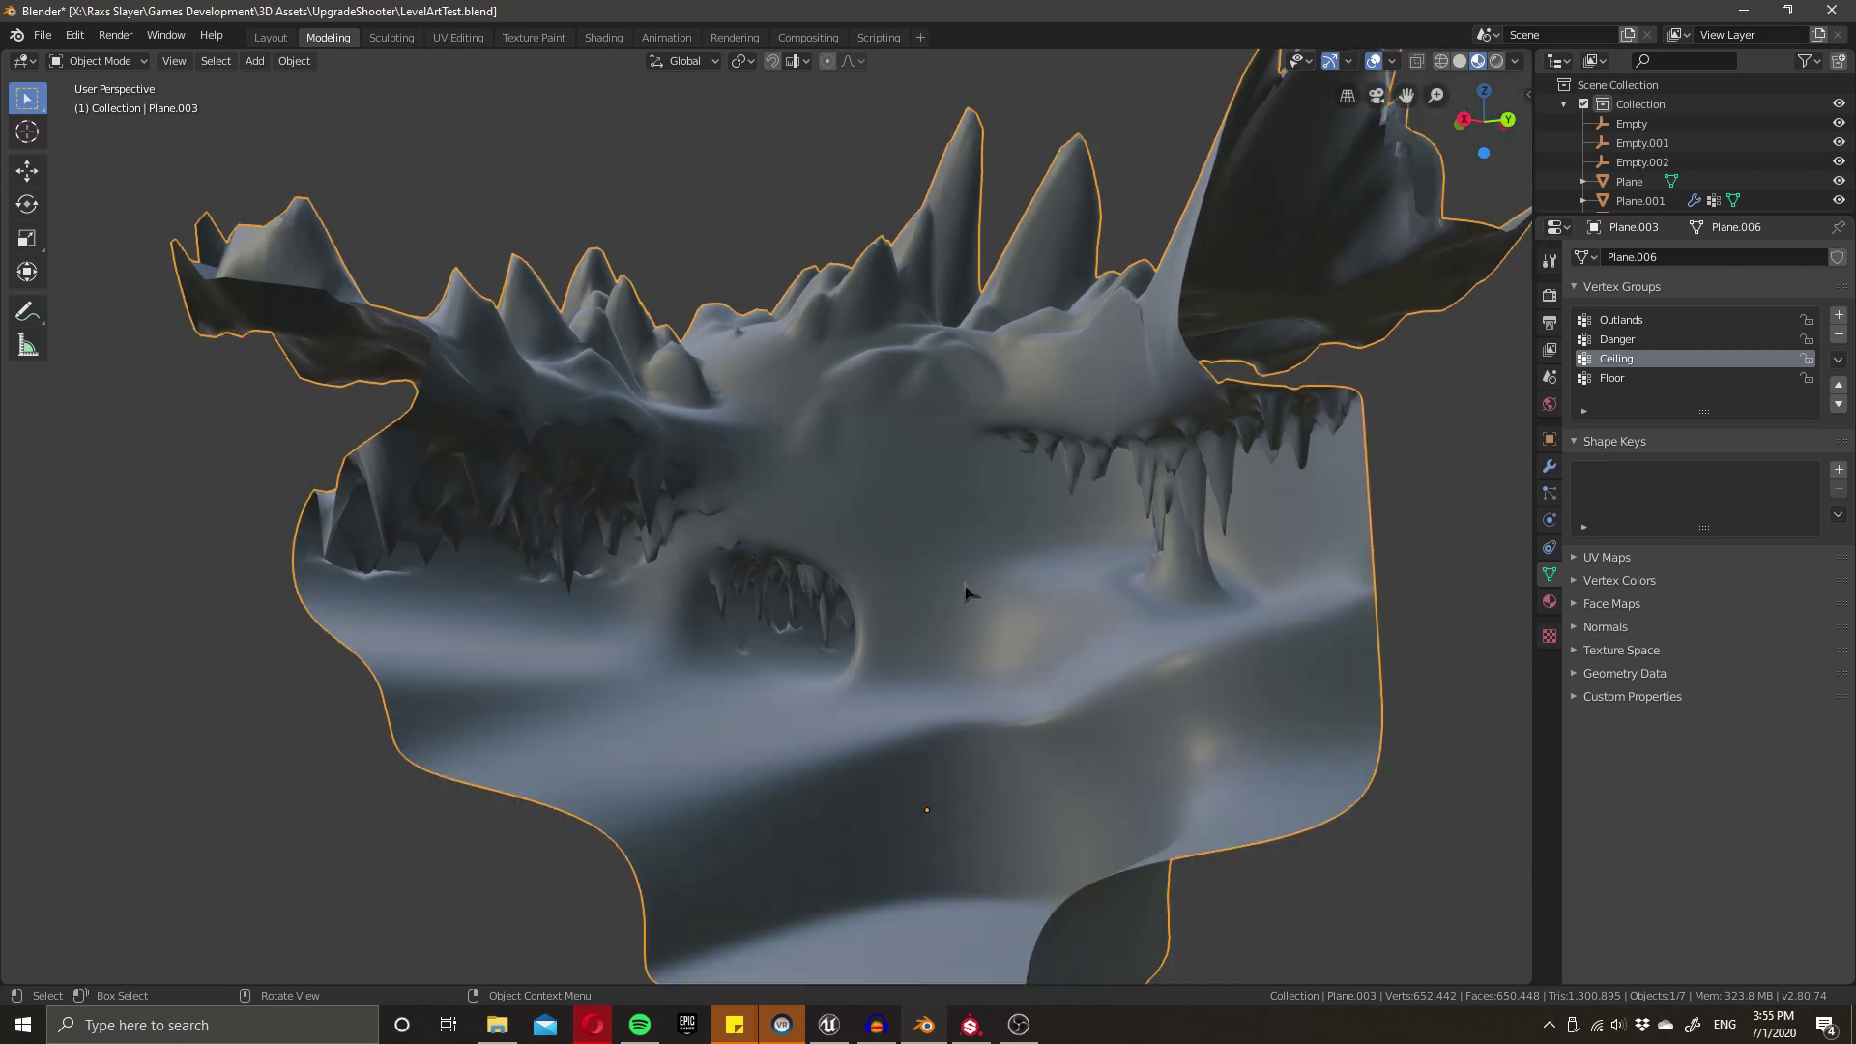
middle_drag(969, 585, 964, 593)
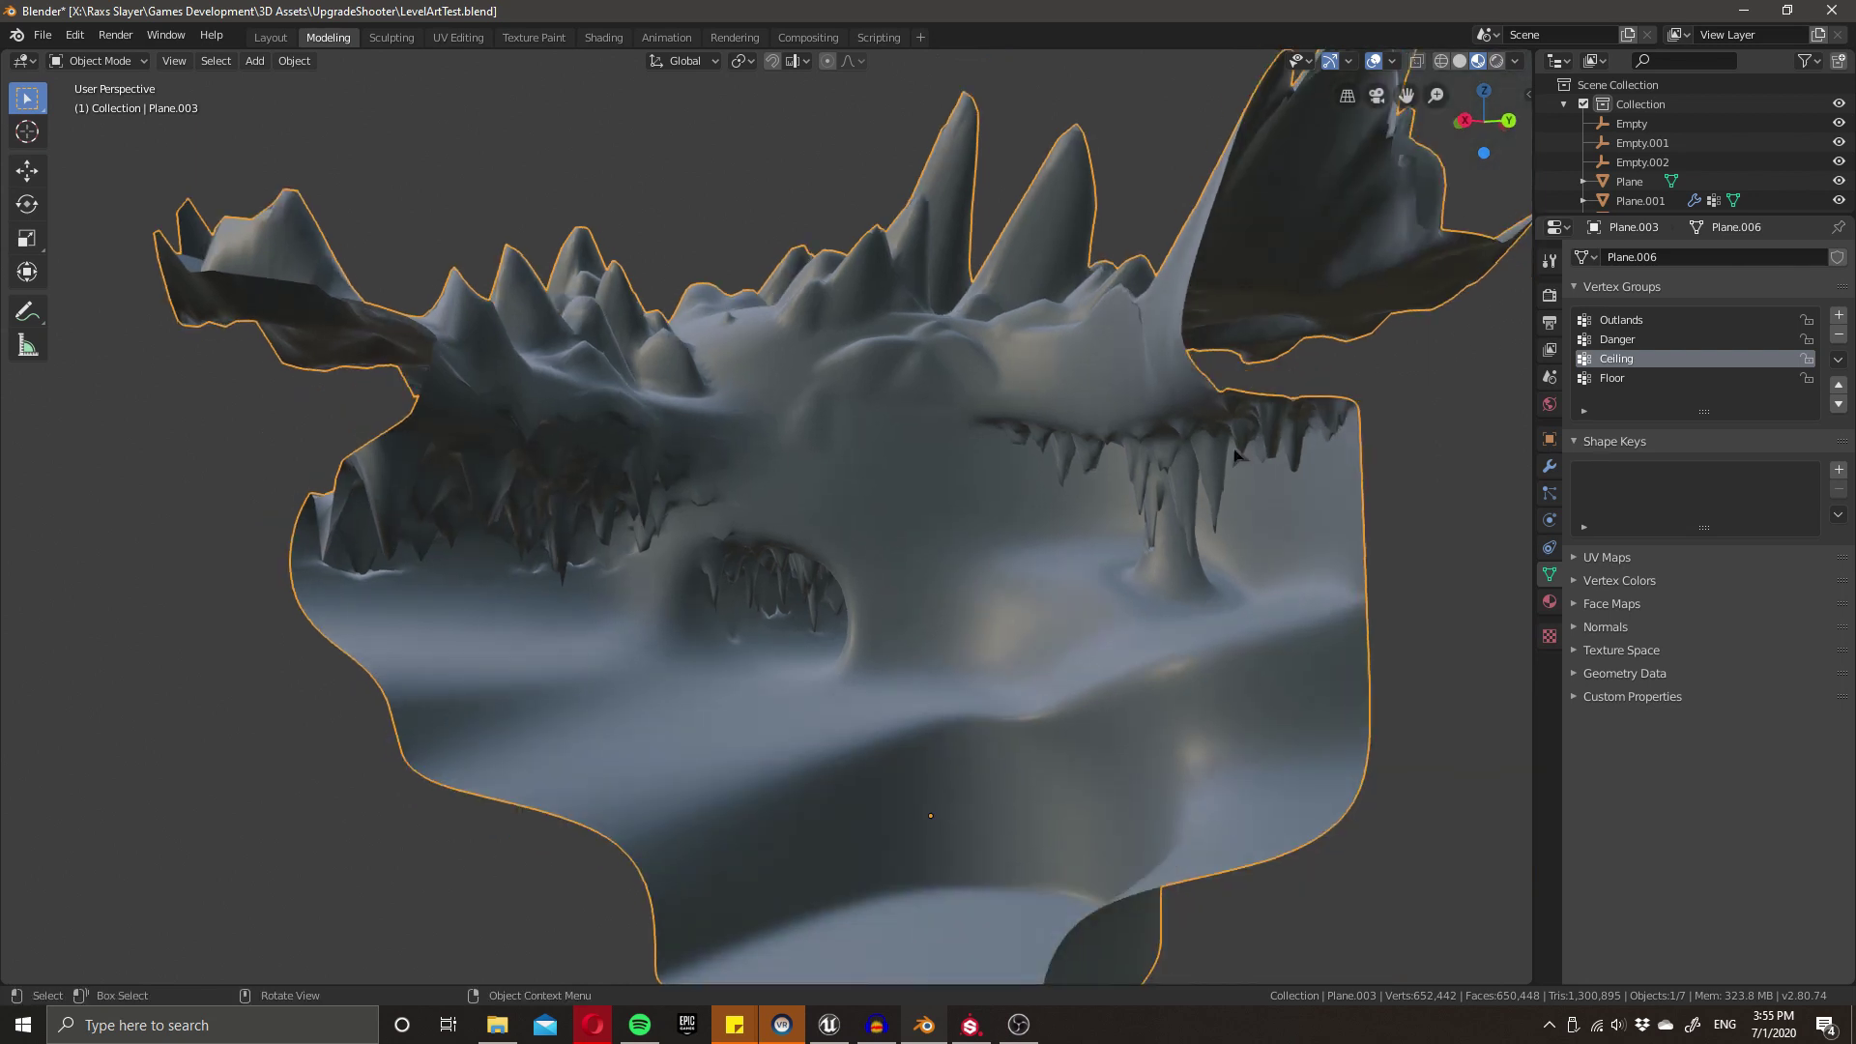
- Try subdivision level 6 on the terrain and inspect the hanging ceiling spikes up close and from above
key(ctrl+5)
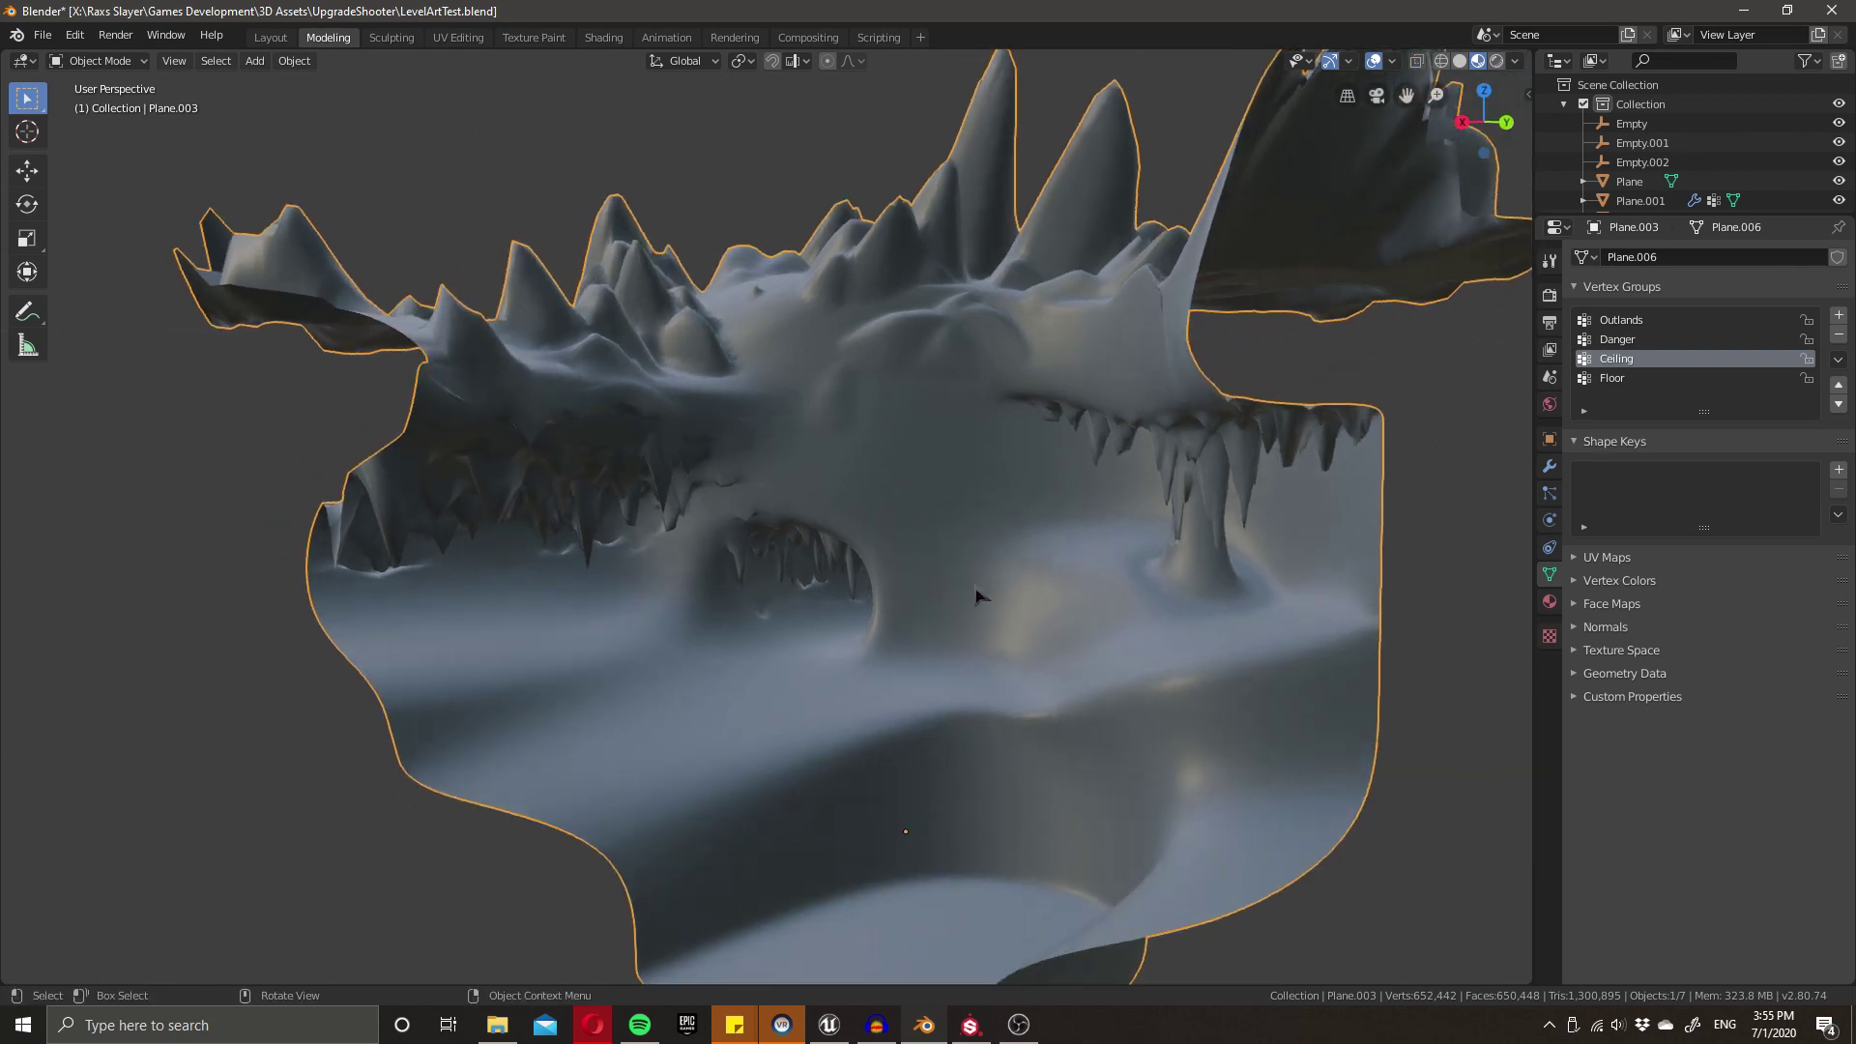
mouse_move(654, 657)
middle_down()
mouse_move(730, 647)
mouse_move(682, 645)
middle_up()
click(270, 940)
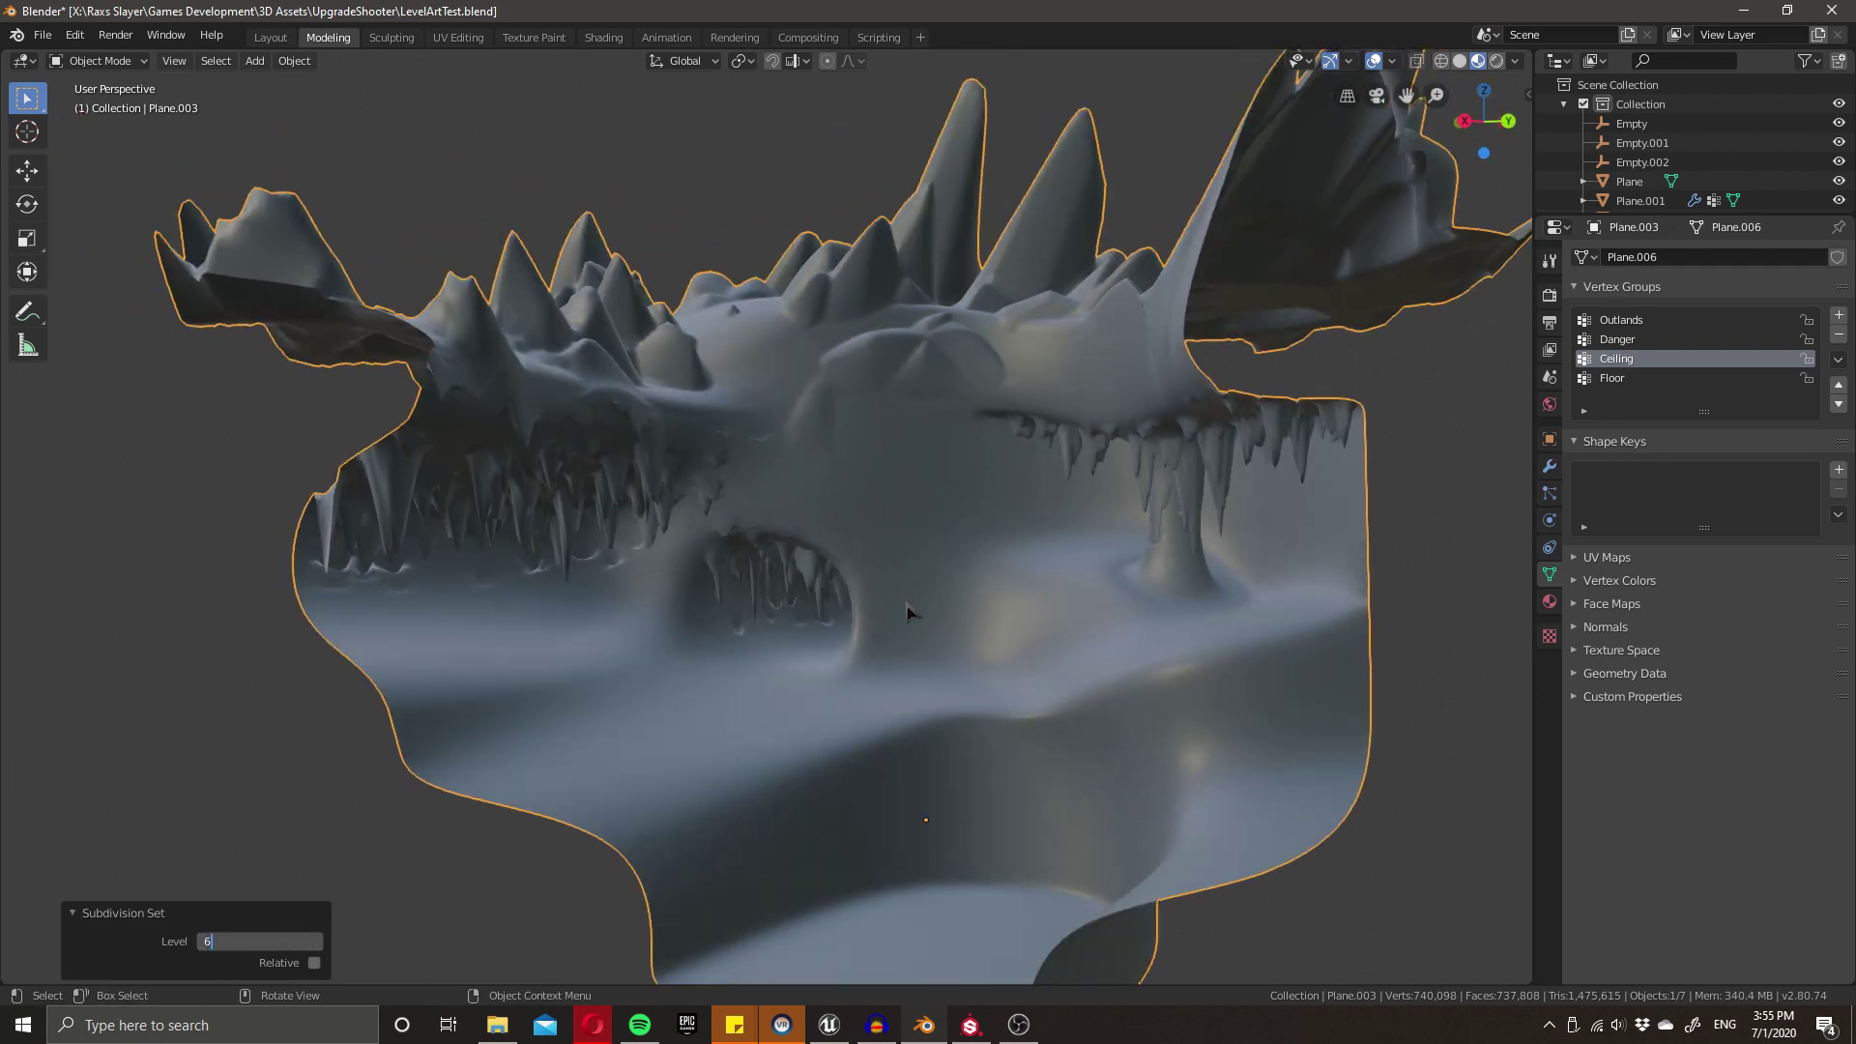
text(6)
key(Return)
scroll(897, 519, up, 2)
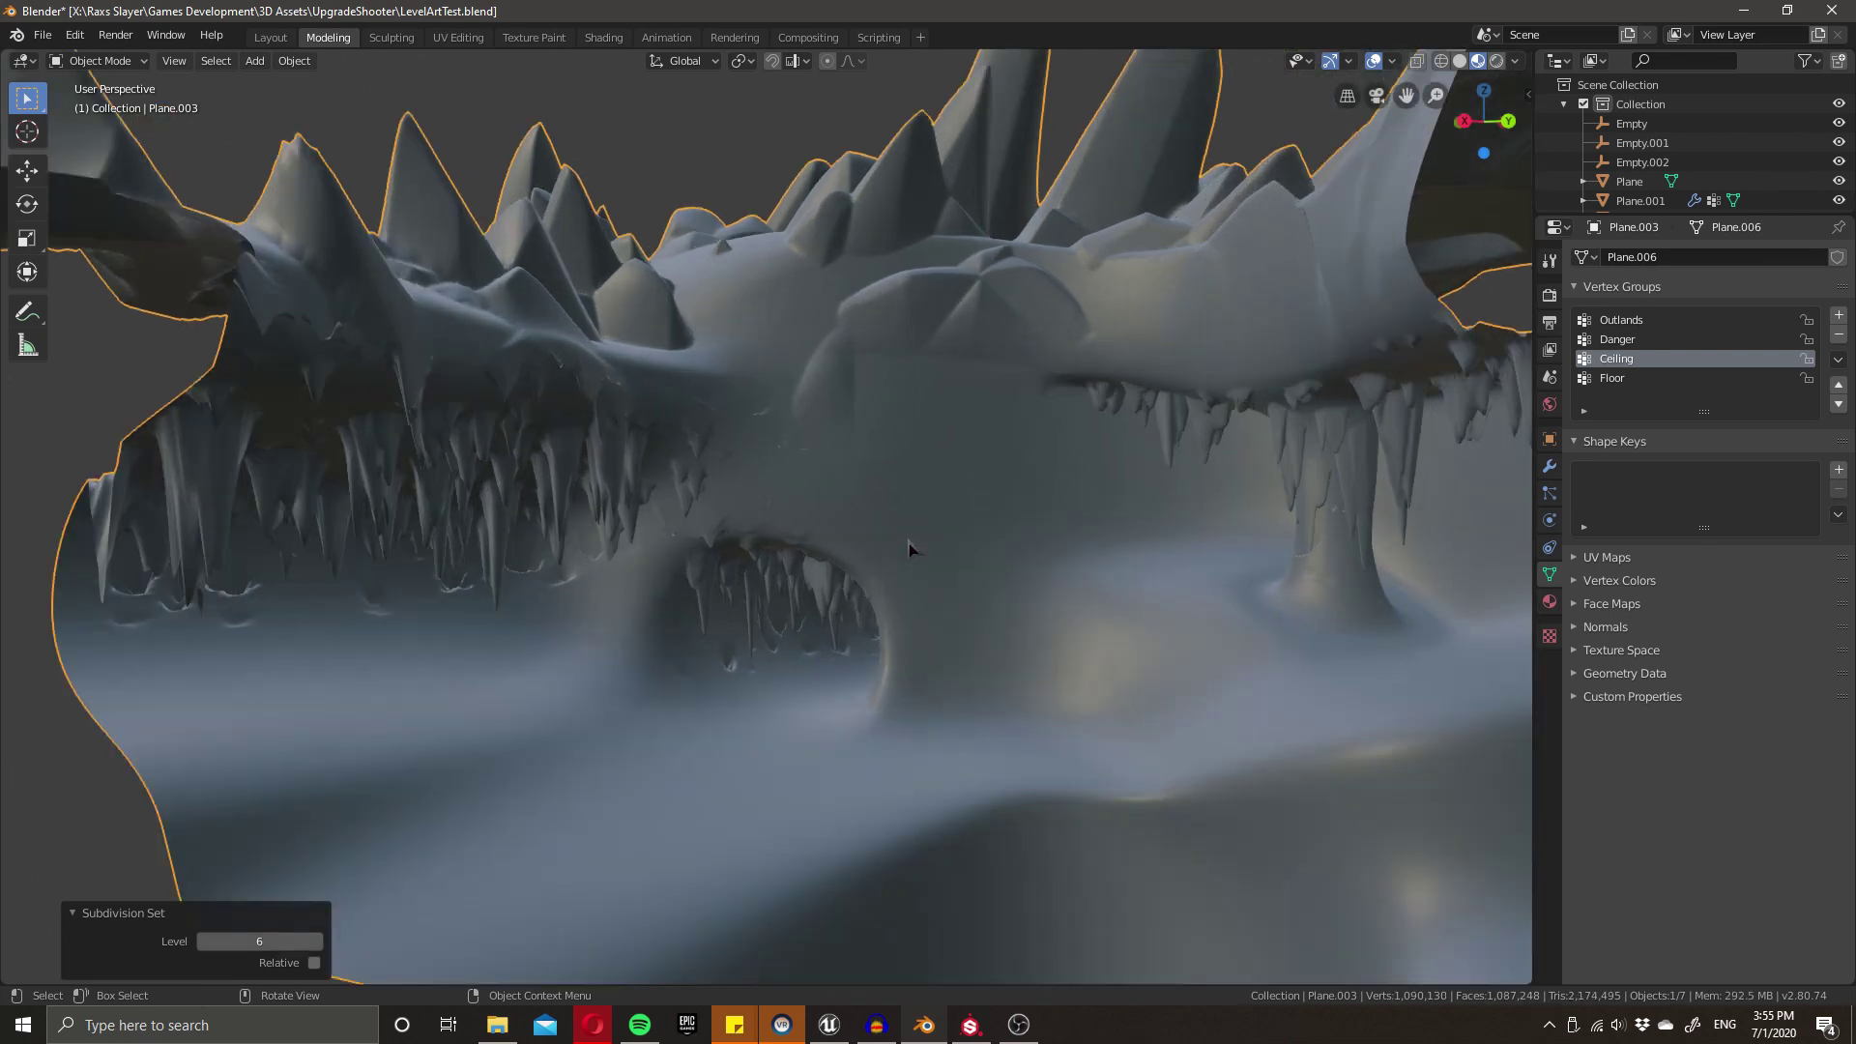
middle_drag(993, 539, 553, 518)
scroll(554, 520, down, 3)
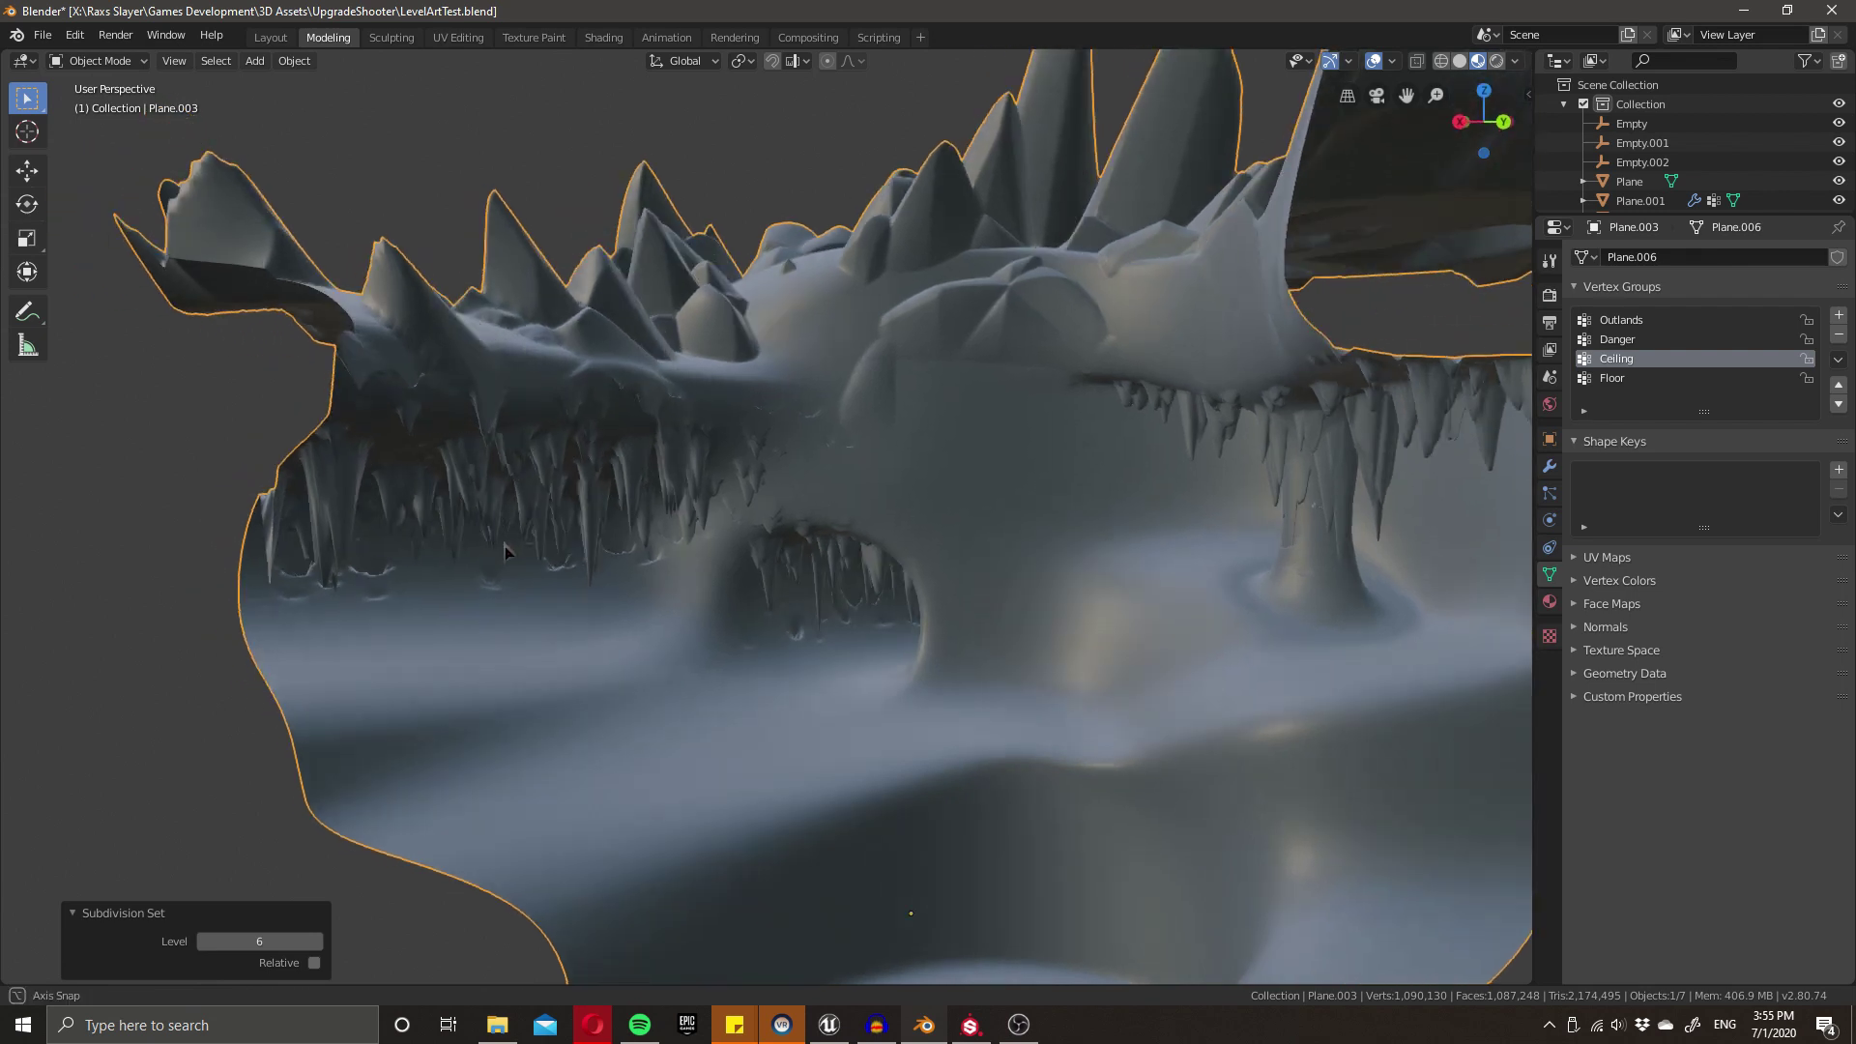
middle_drag(522, 554, 696, 484)
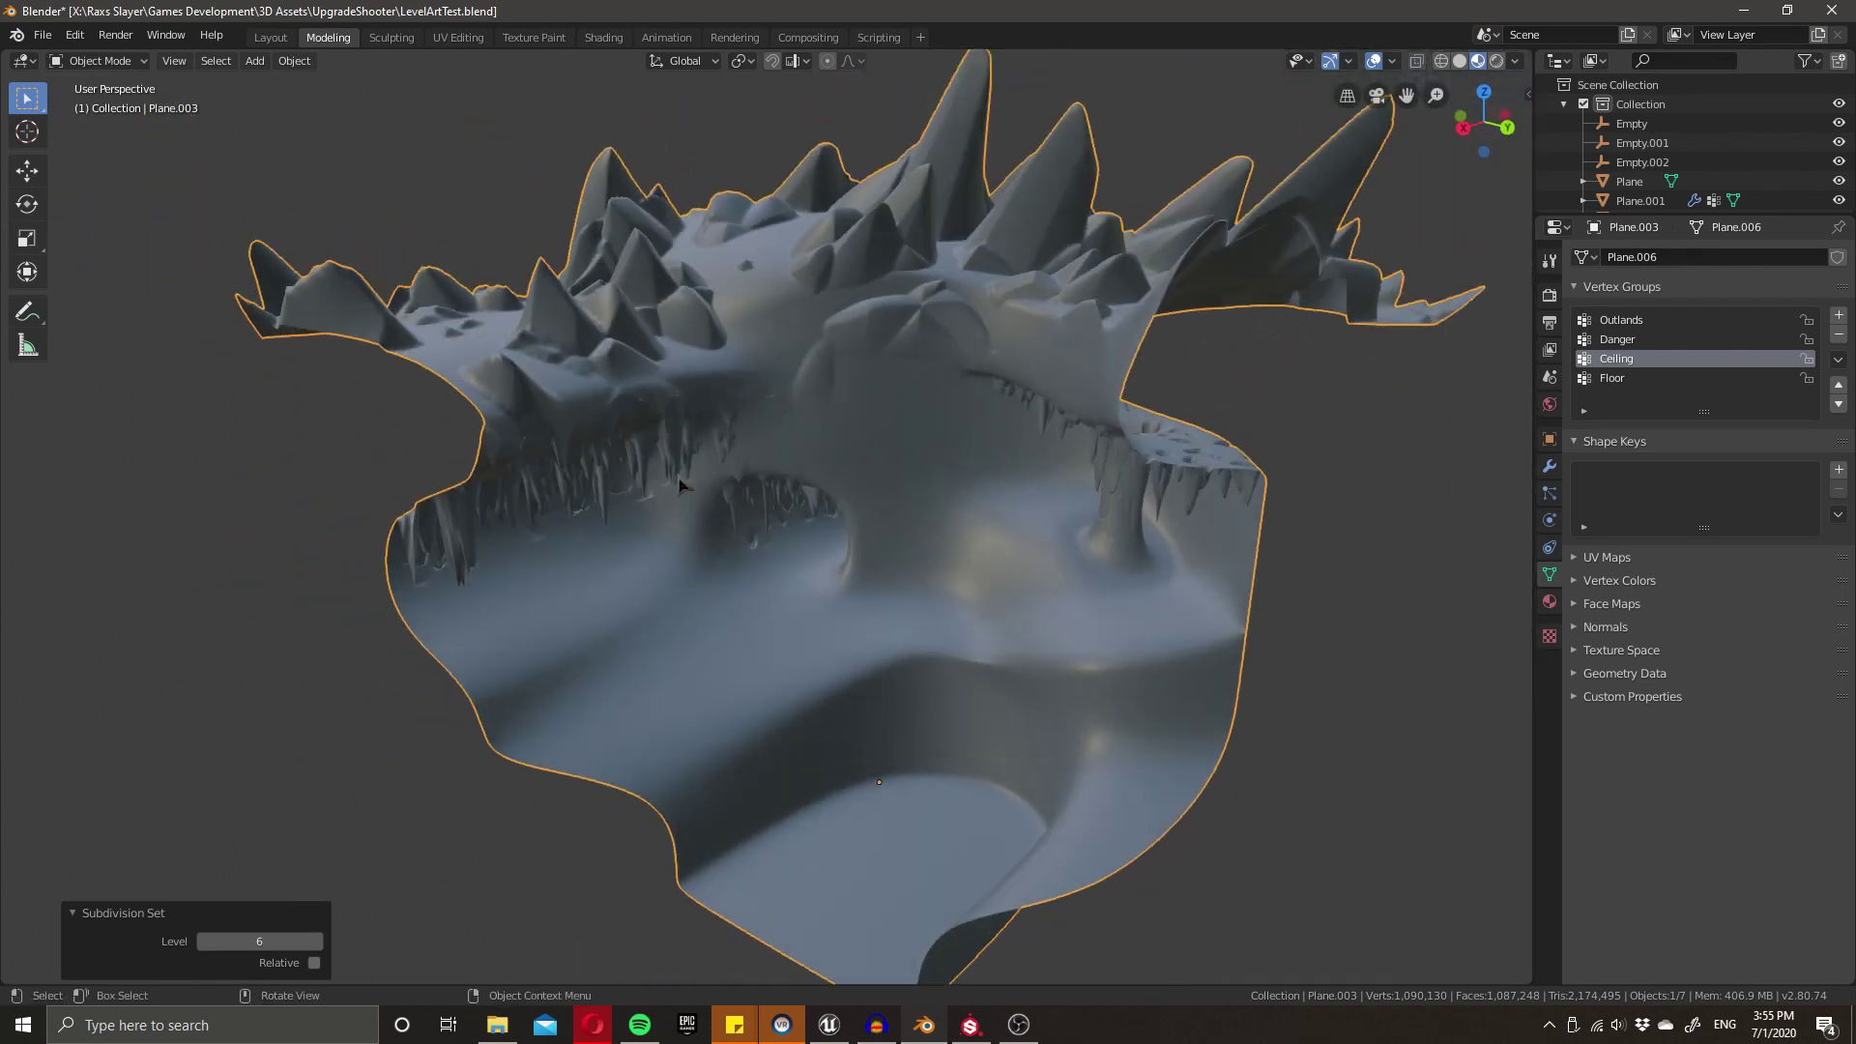
scroll(696, 484, up, 4)
- Set the terrain's subdivision level to 4
key(ctrl+3)
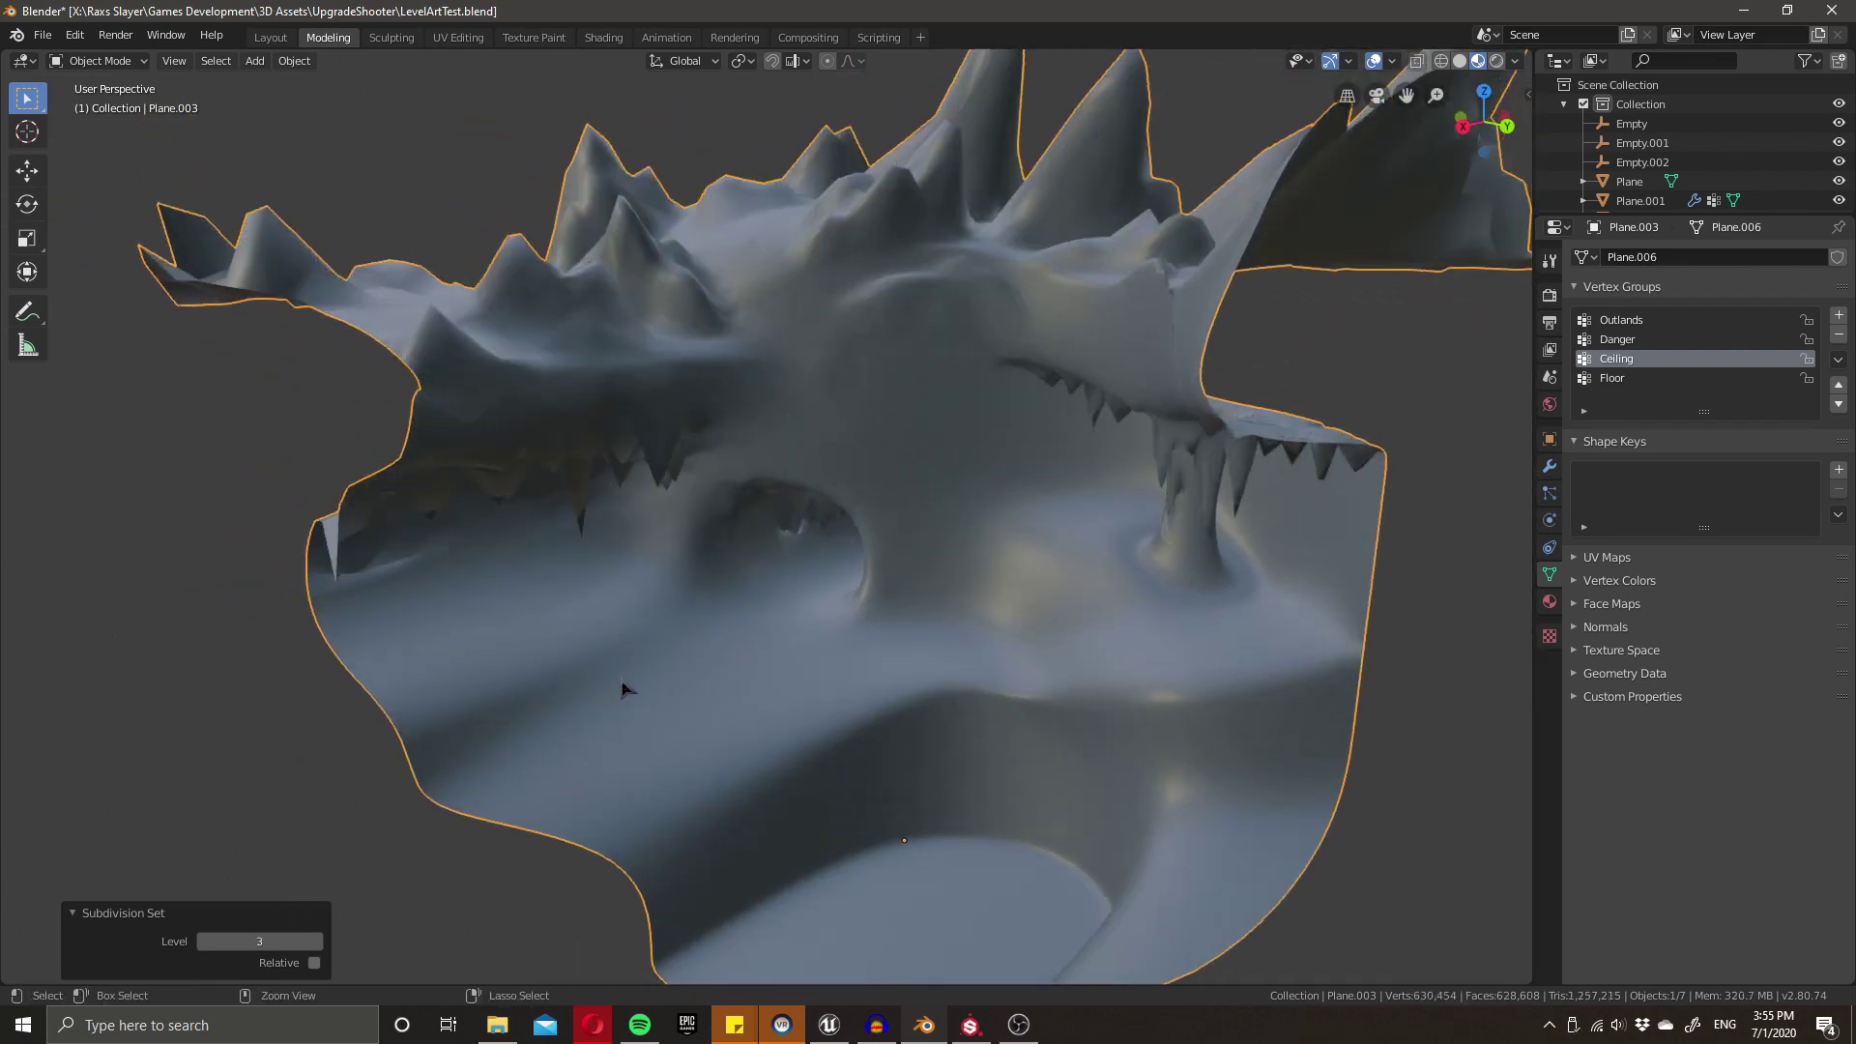
key(ctrl+4)
middle_drag(628, 694, 979, 646)
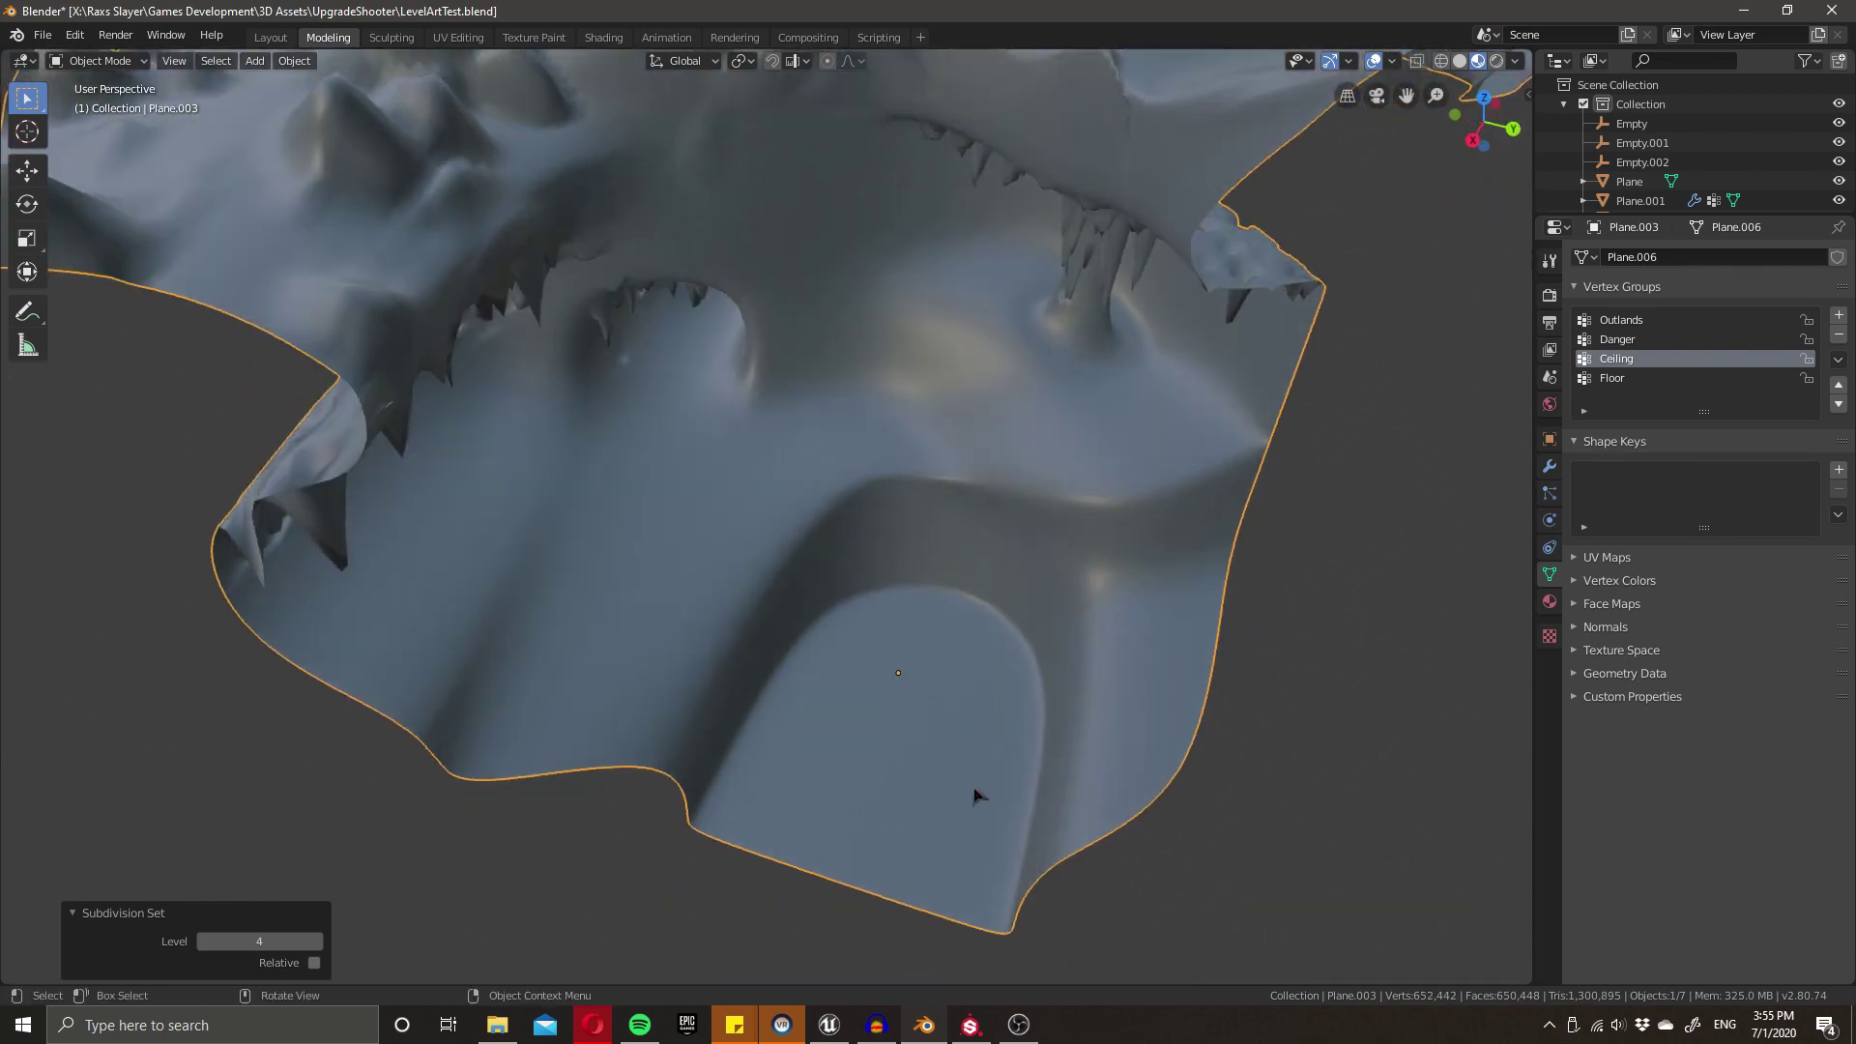
- Select all the faces of the sunken pit floor, including its surrounding rim, in face select mode
key(Tab)
middle_drag(896, 806, 899, 742)
key(3)
click(845, 763)
shift+click(848, 722)
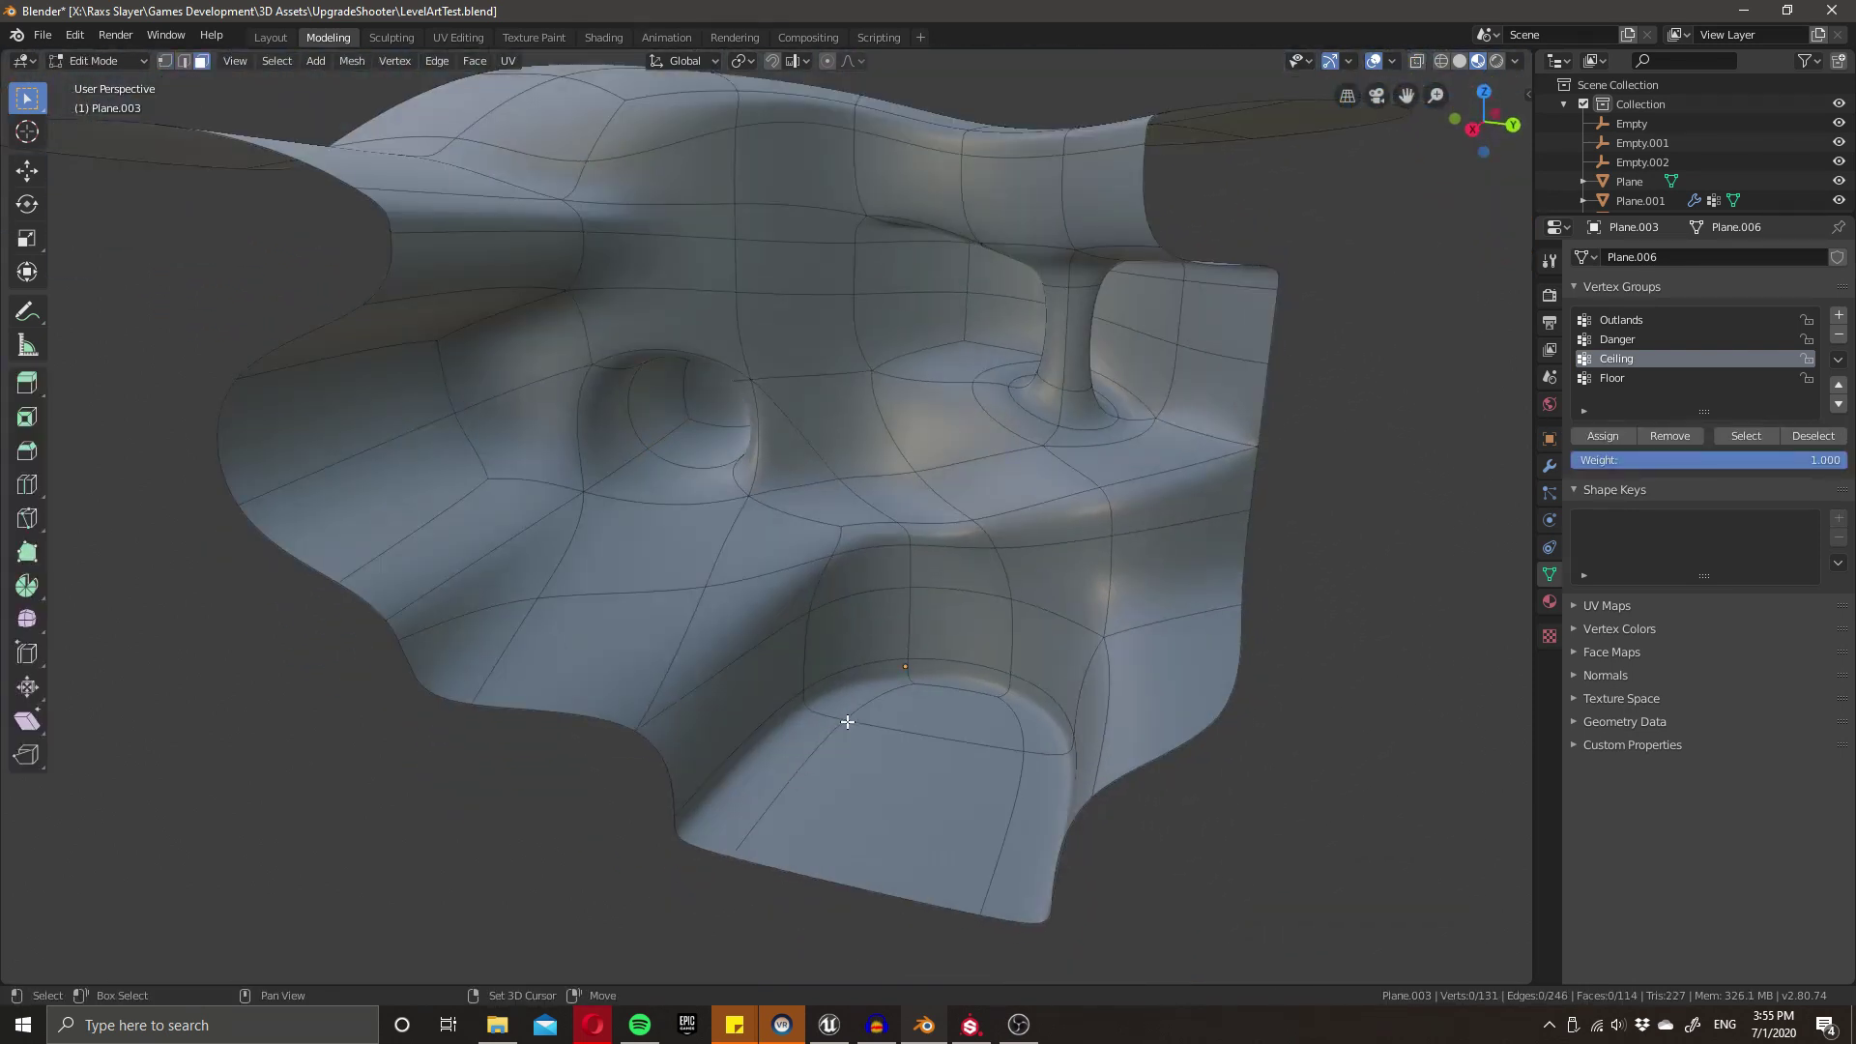
click(933, 713)
shift+click(903, 790)
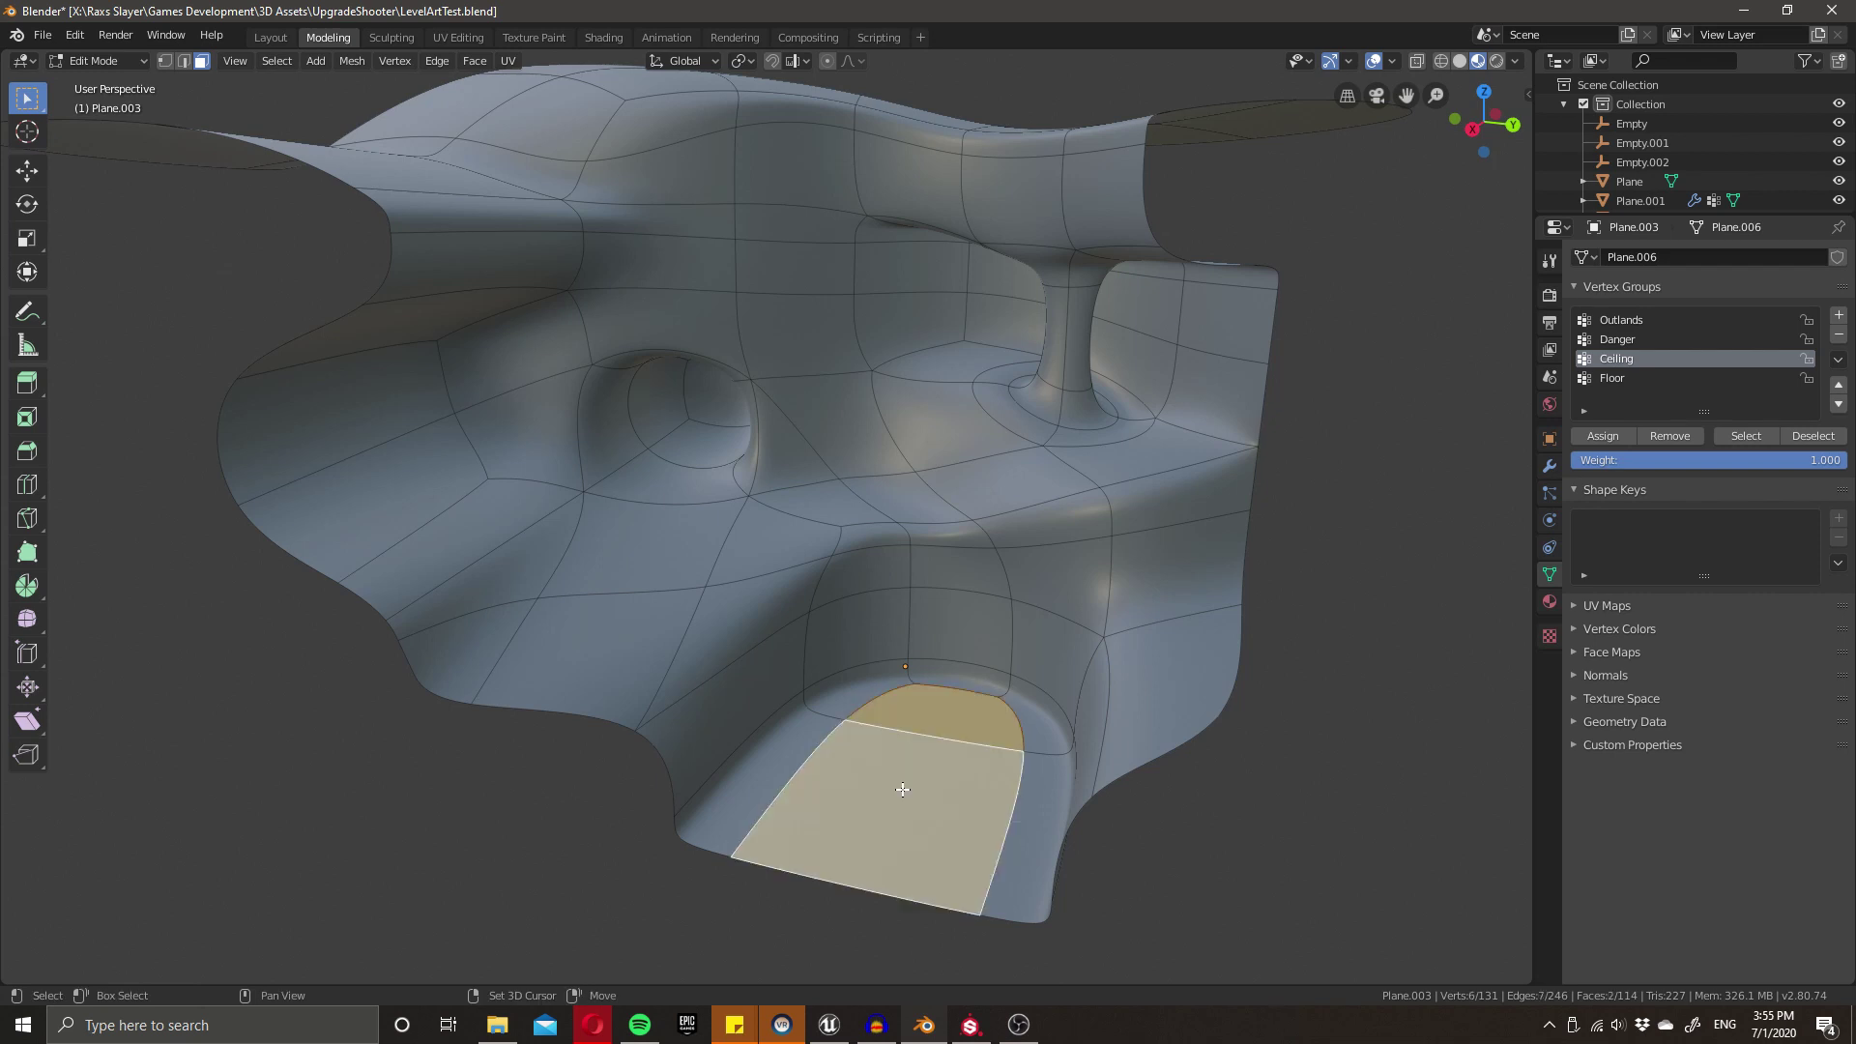
alt+shift+click(824, 717)
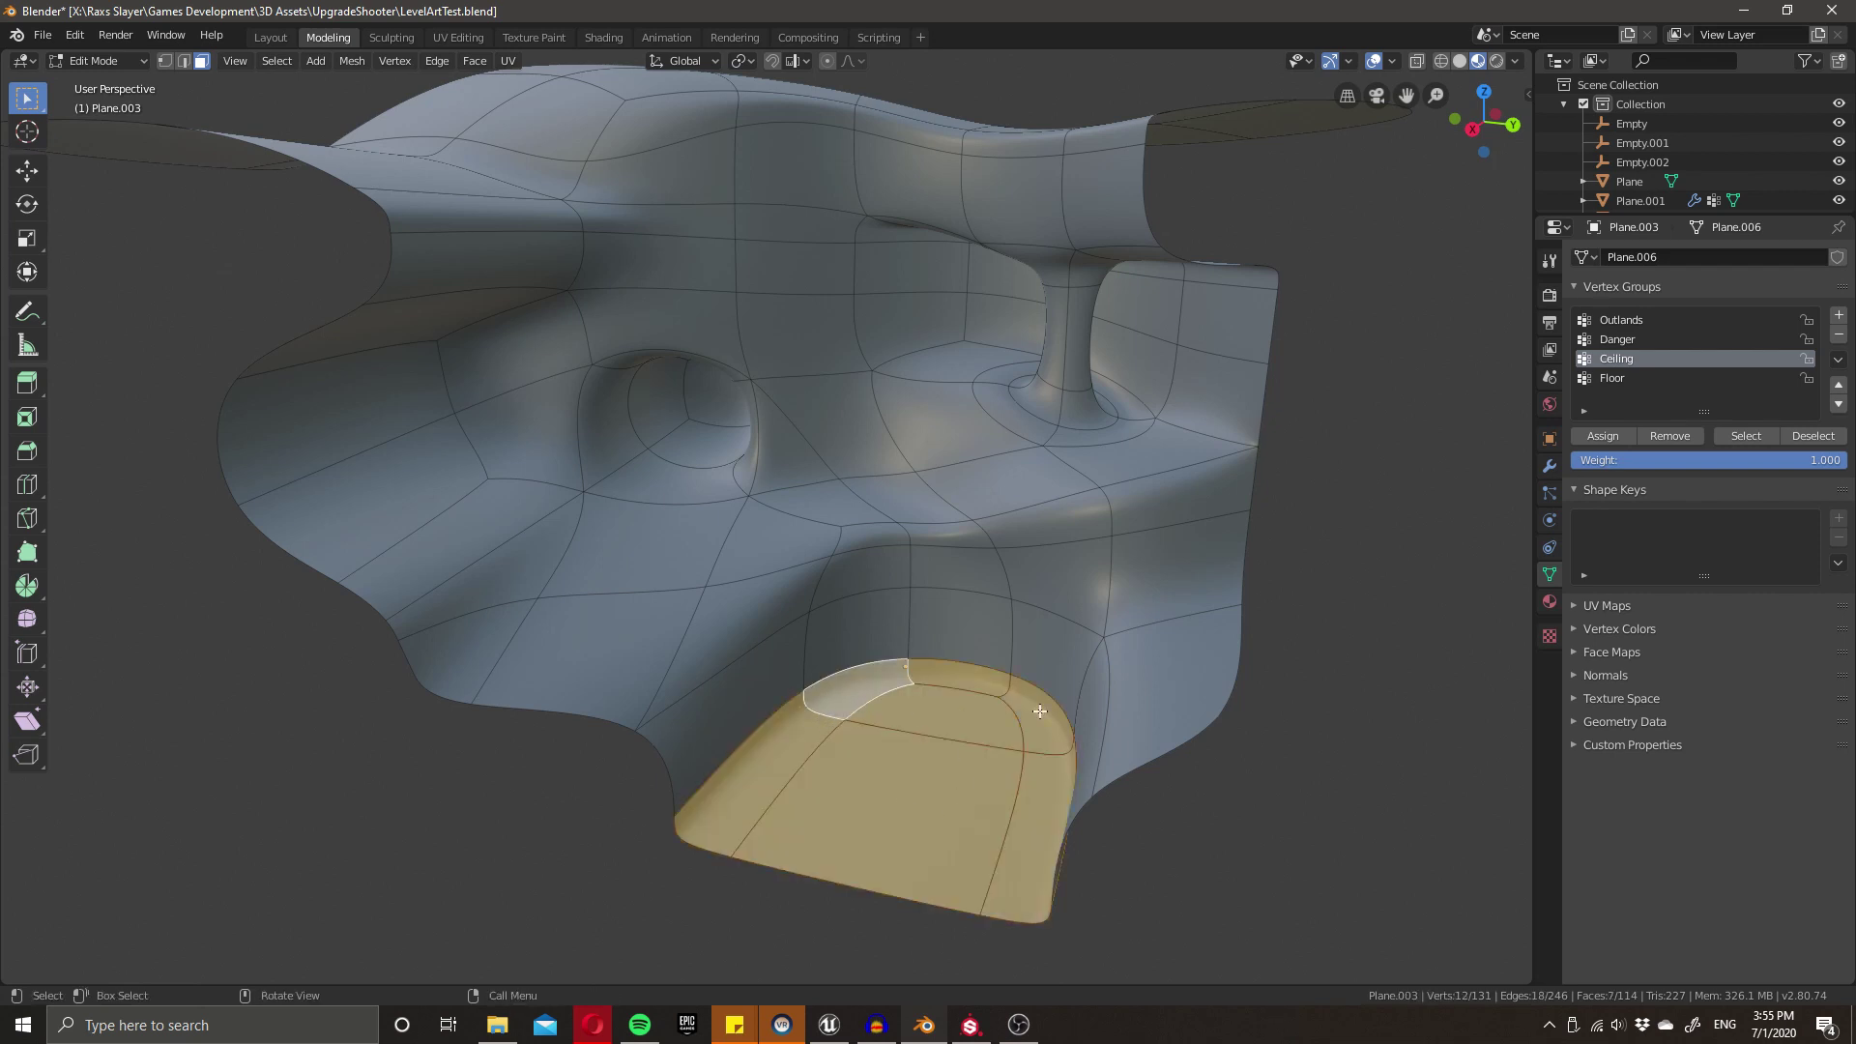
- Add a third Displace modifier to the terrain and limit it to the Danger vertex group
click(1550, 467)
click(1643, 257)
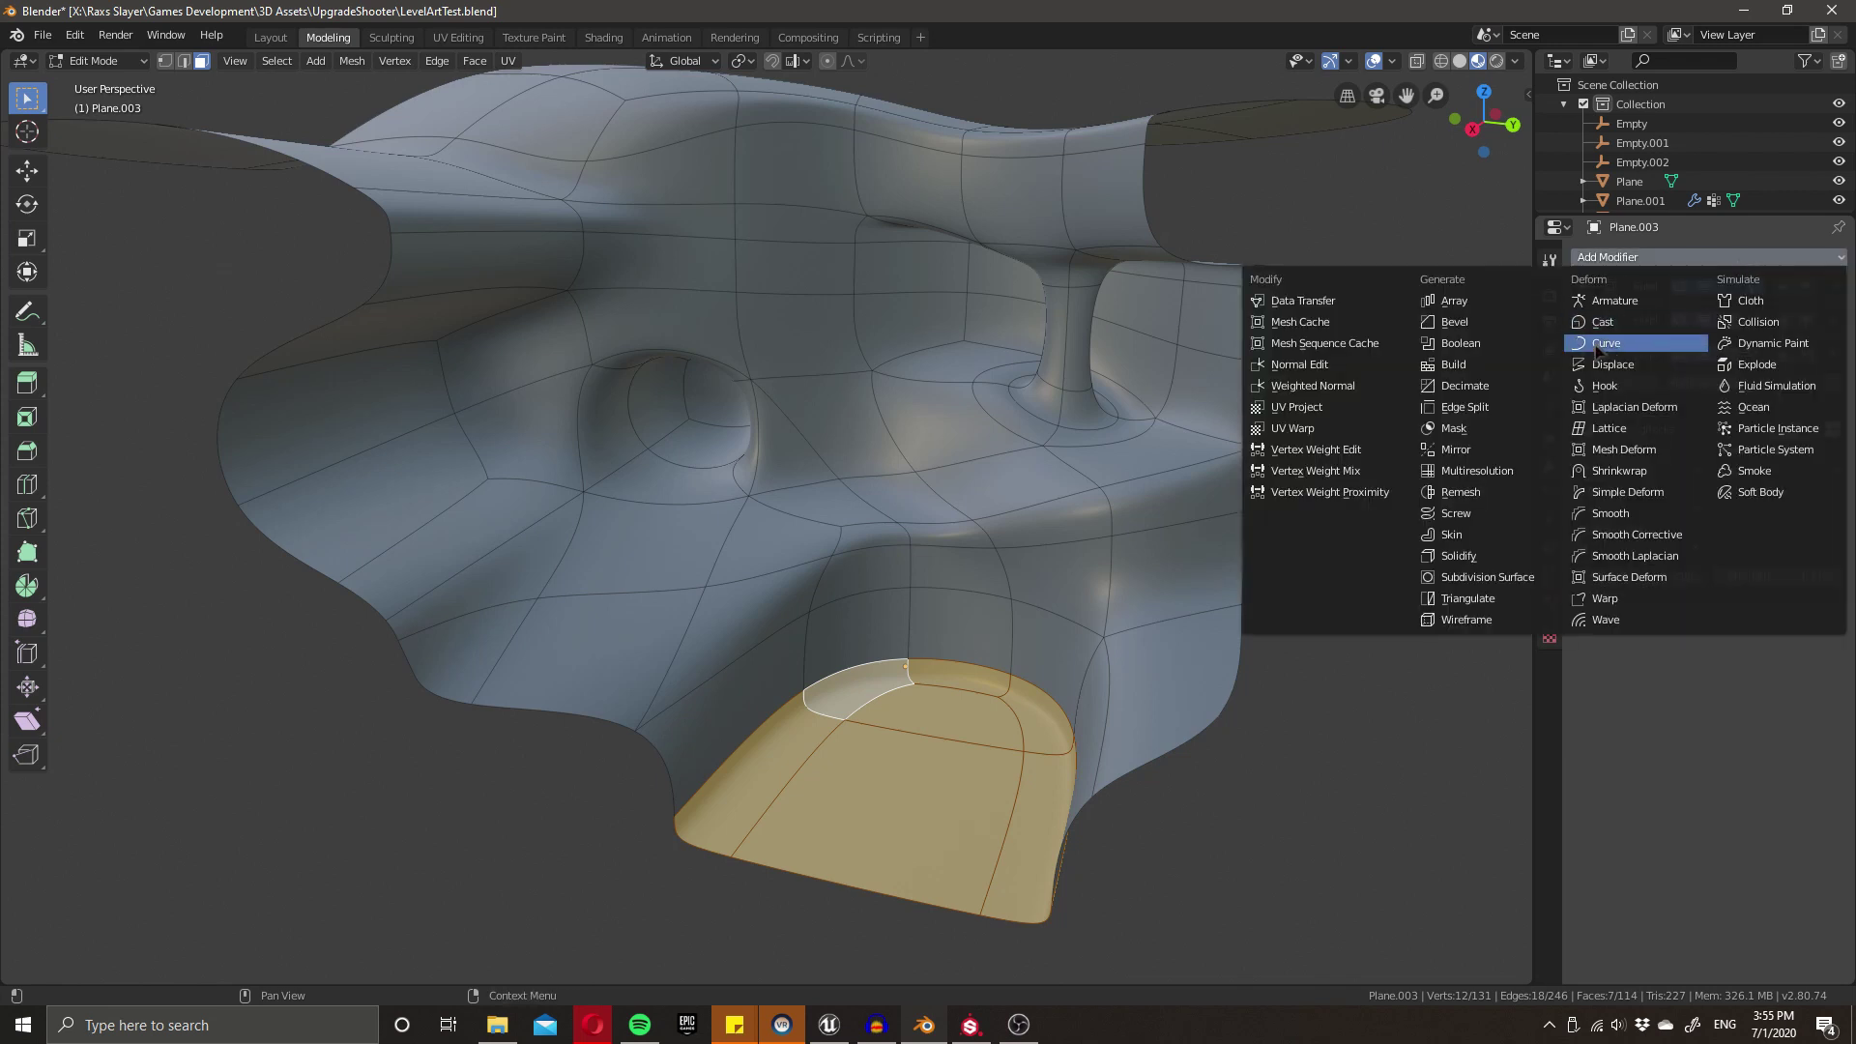
click(1619, 378)
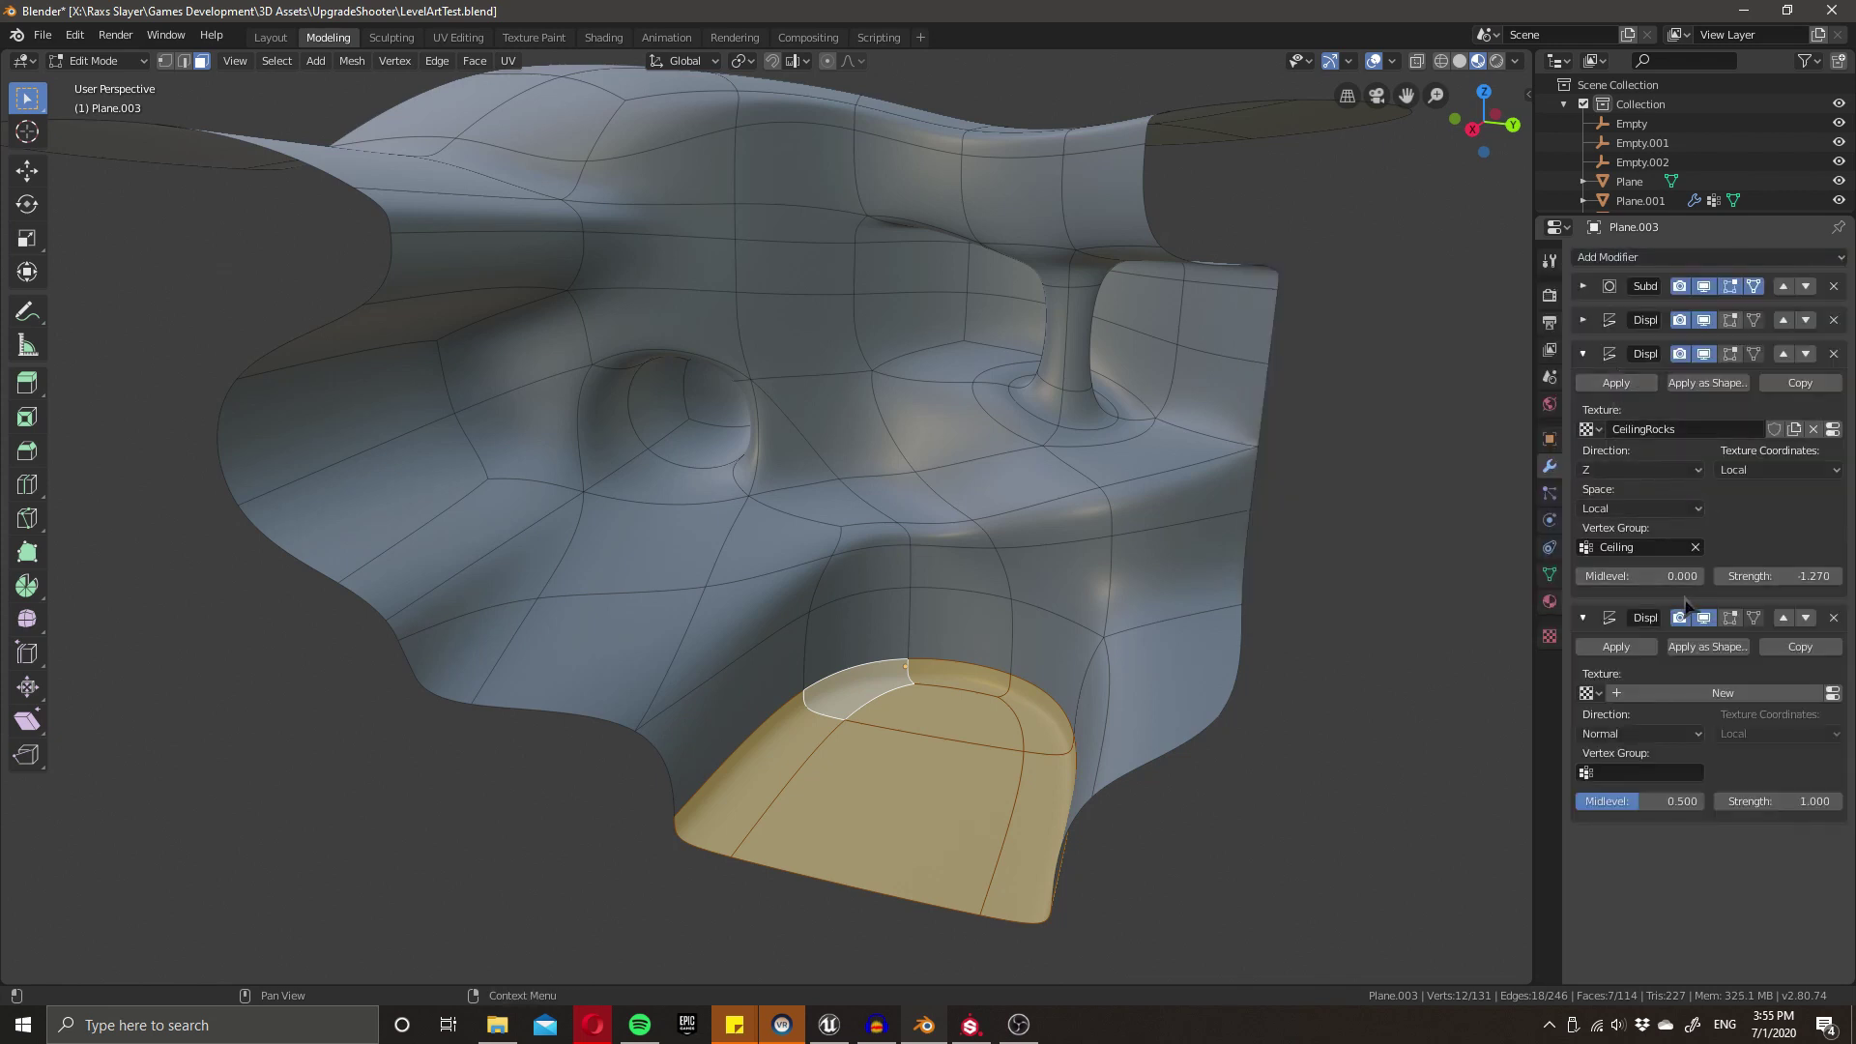
click(1617, 774)
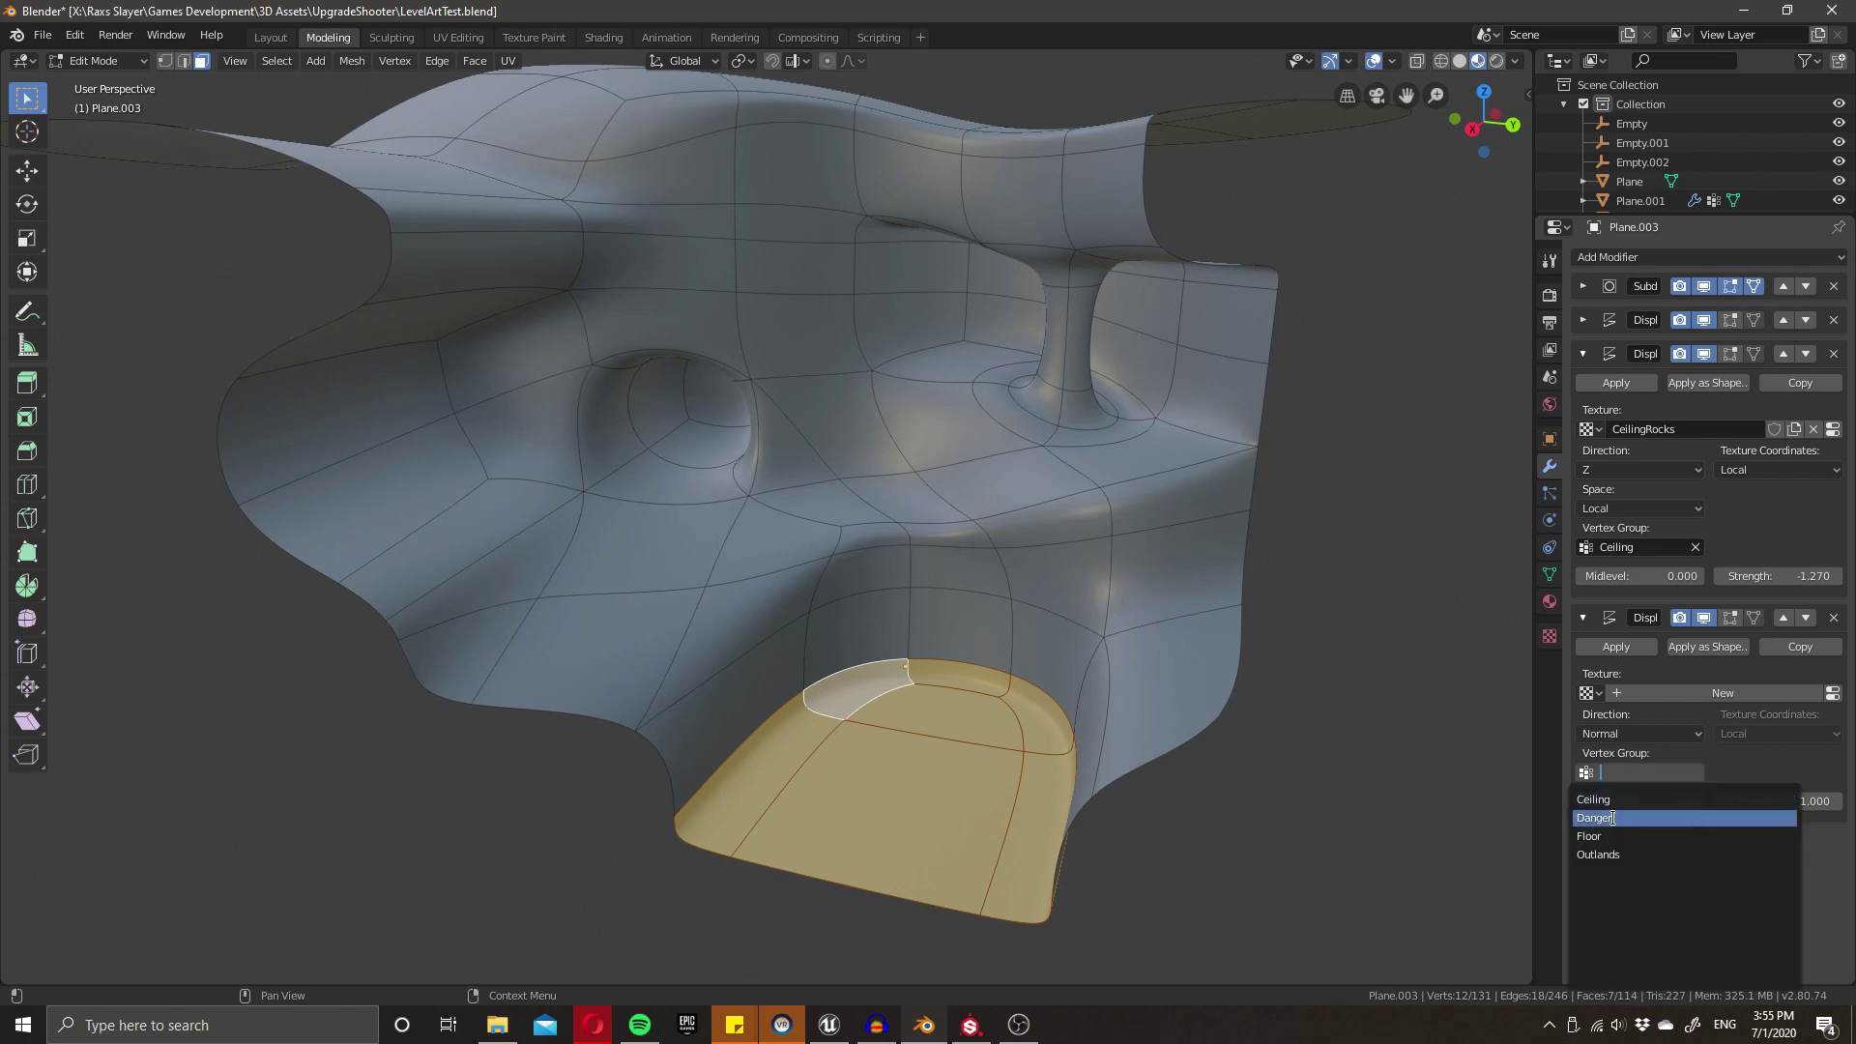
click(1613, 818)
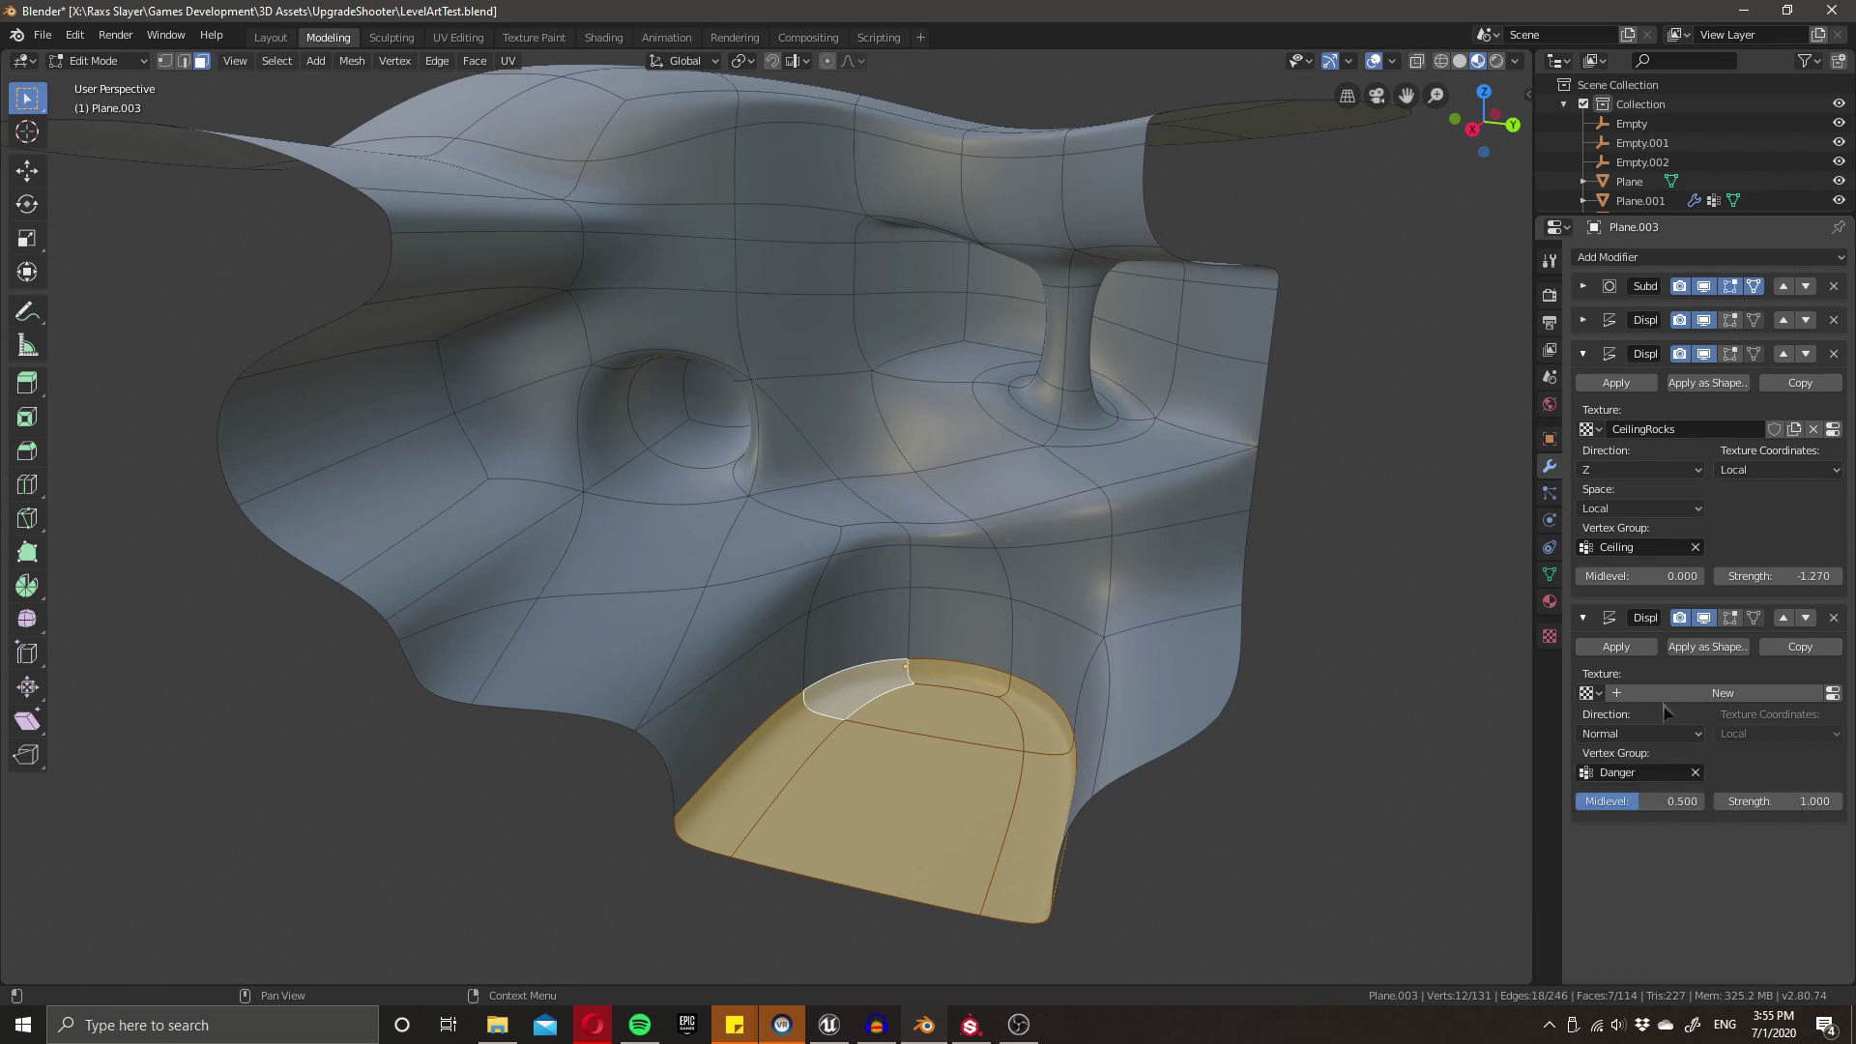
- Give the third Displace modifier its own copy of the CeilingRocks texture, with direction Z and midlevel 0
click(1687, 698)
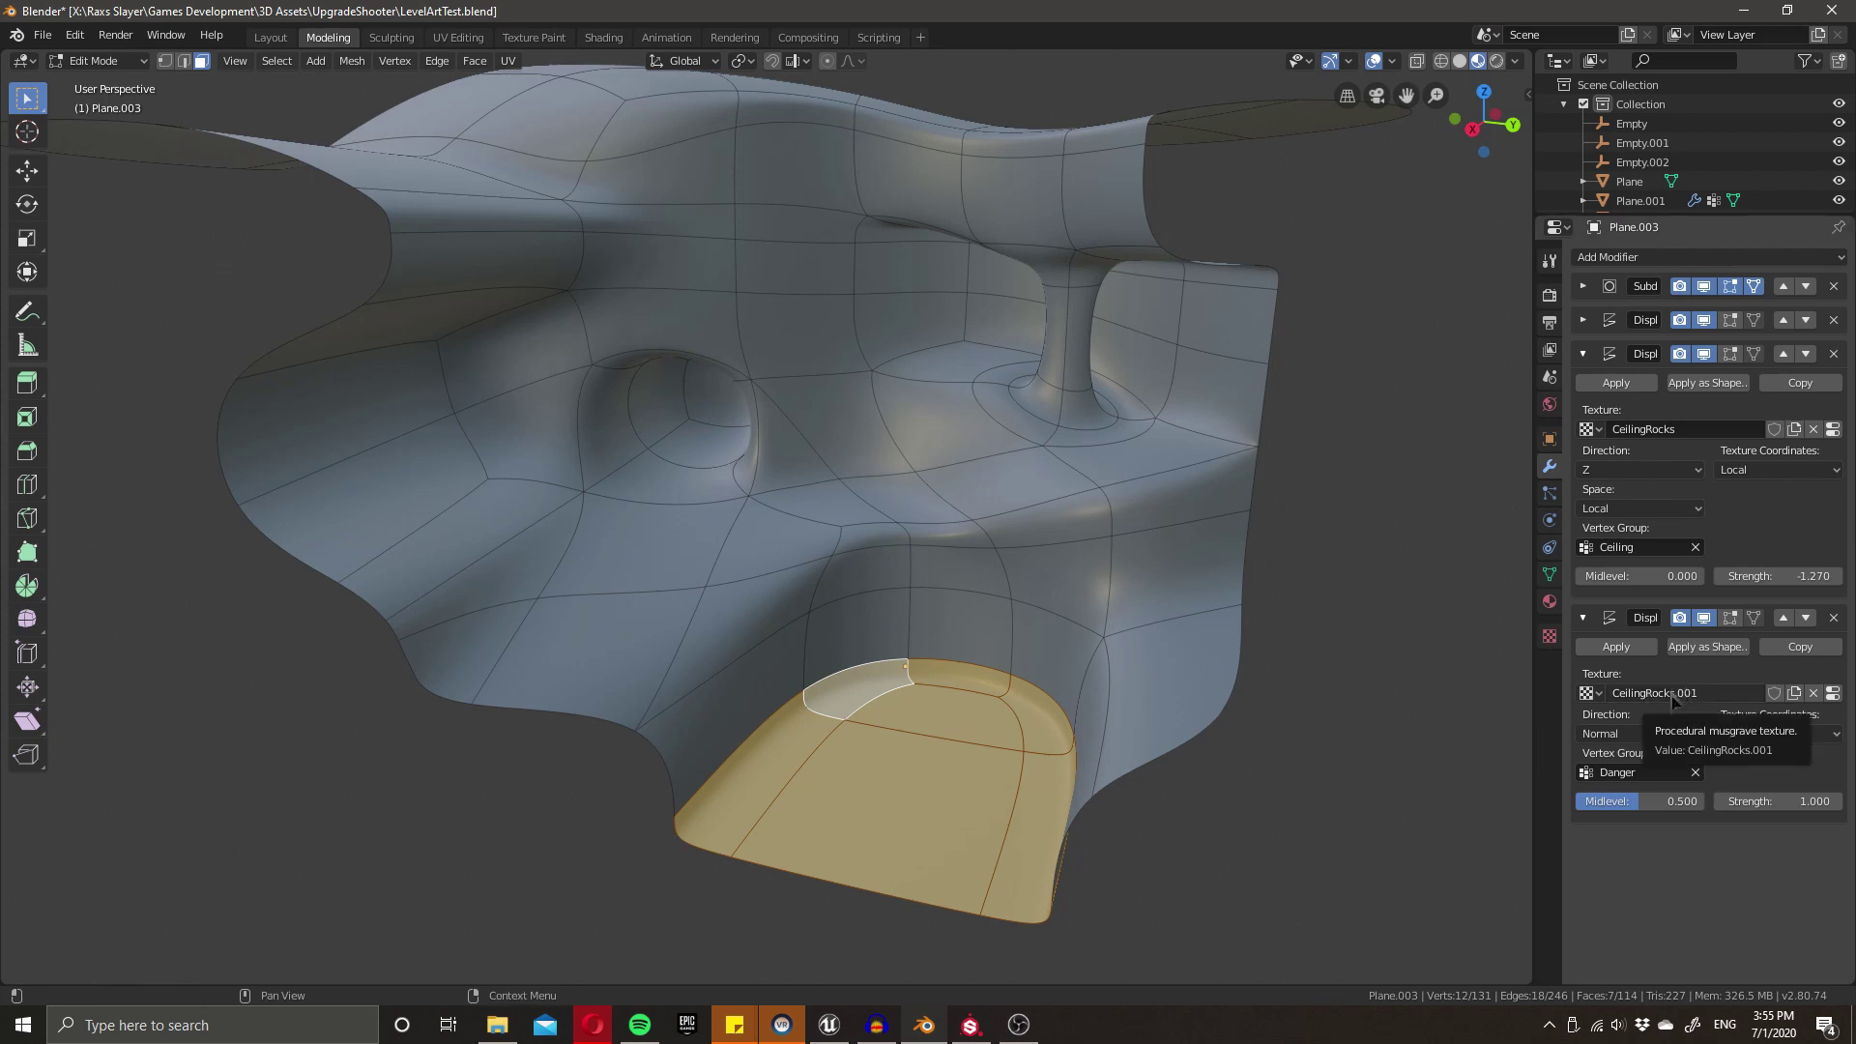
click(1644, 741)
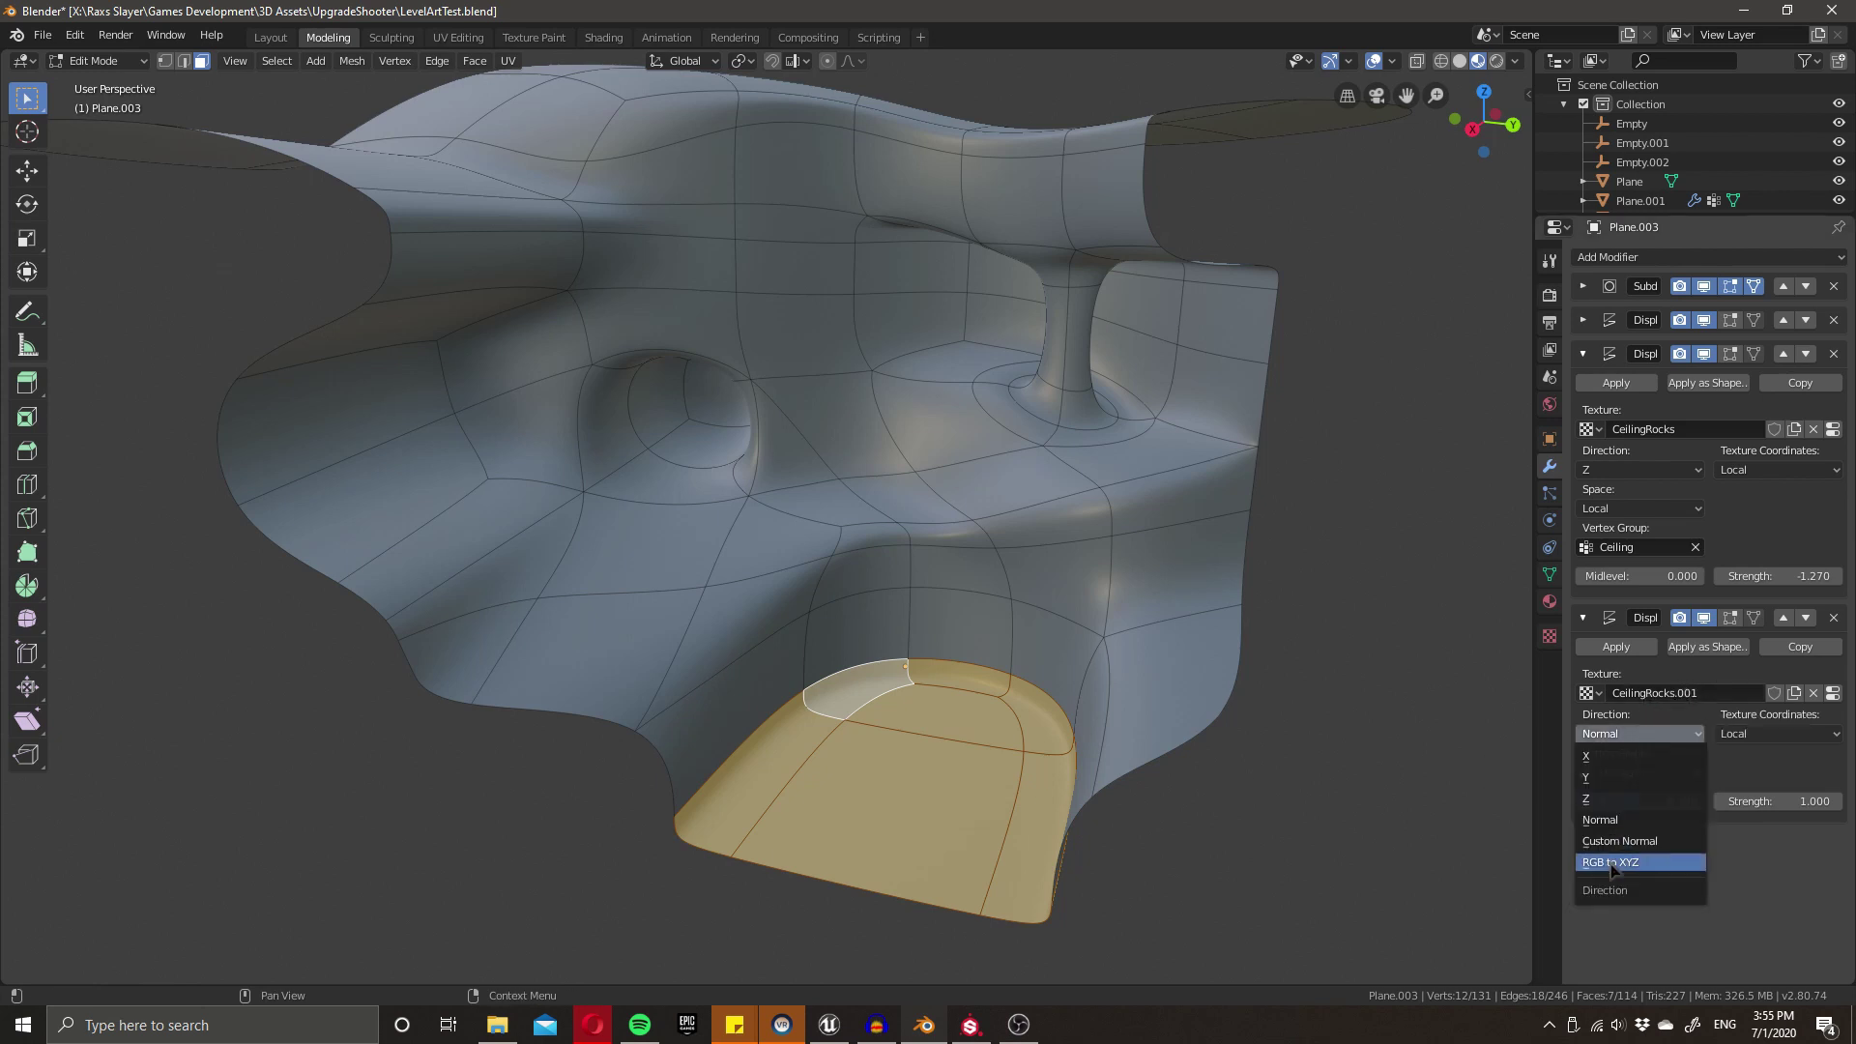
click(1630, 810)
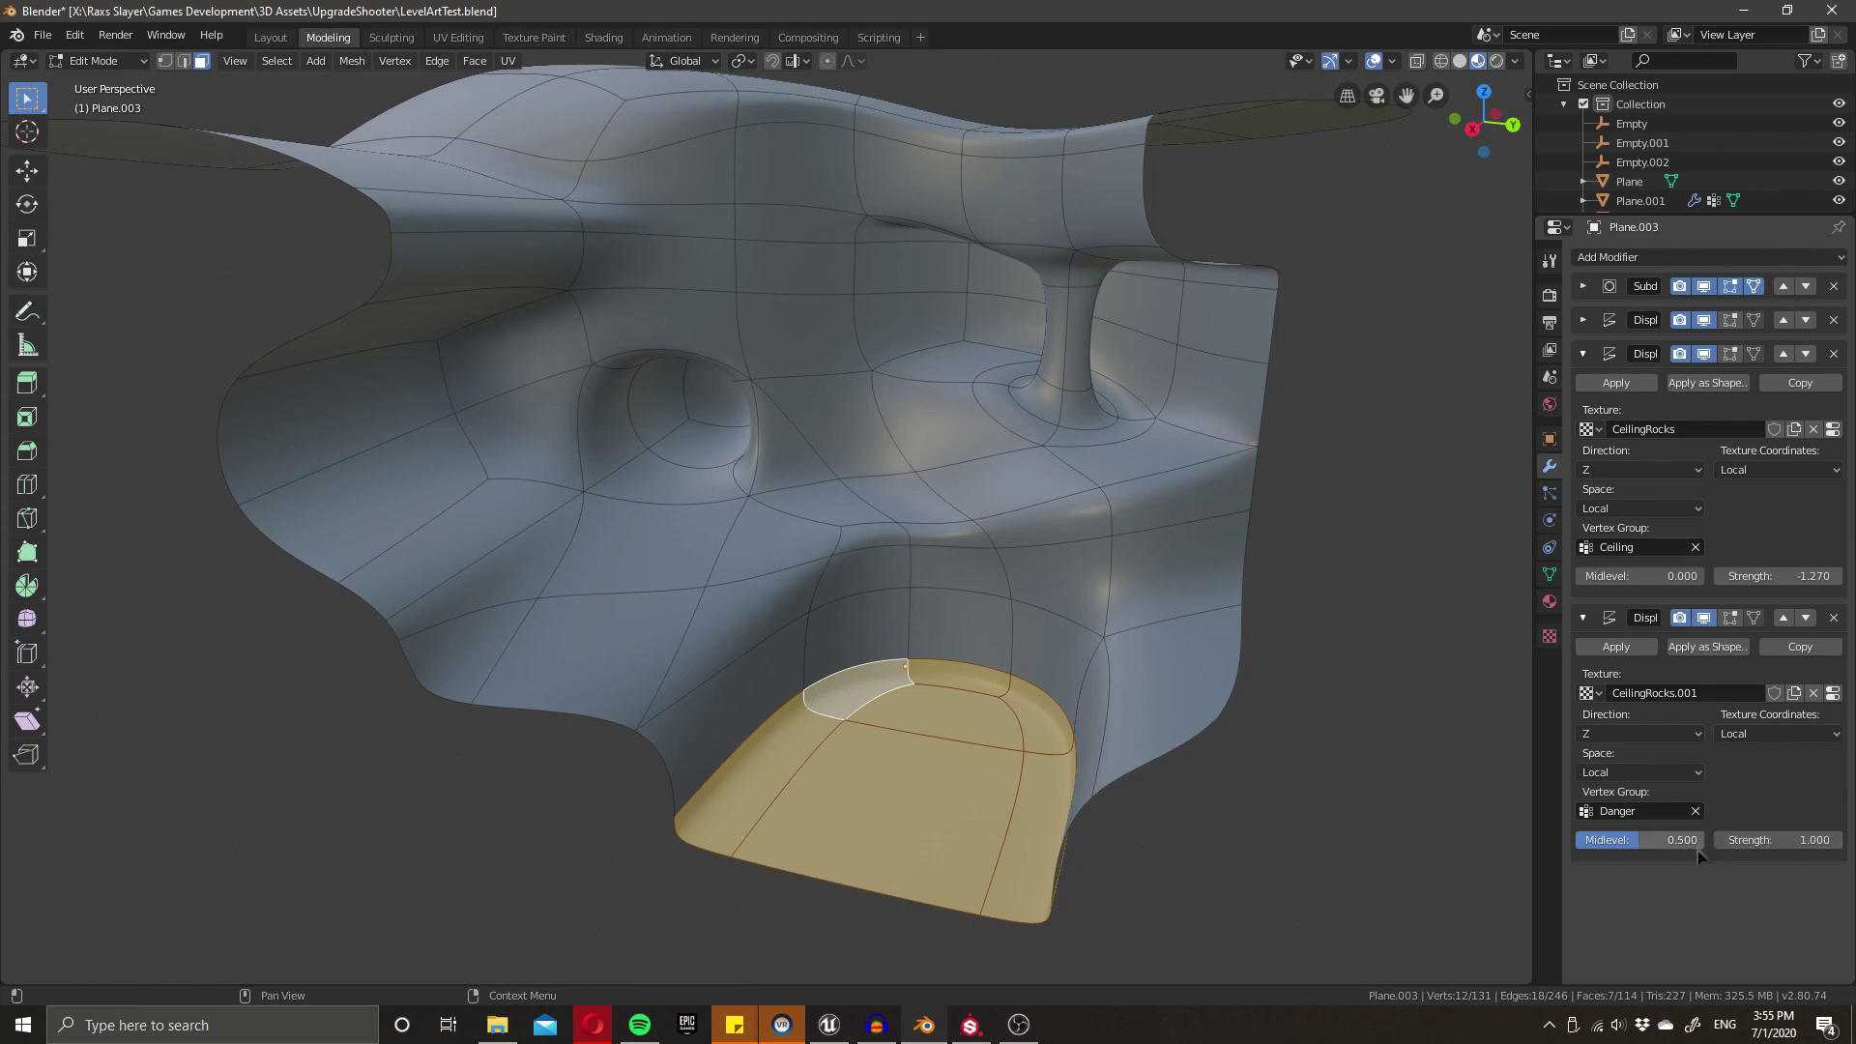
click(1668, 845)
key(Return)
- Open the CeilingRocks.001 texture's settings, return the terrain to Object Mode, and set the Musgrave size to 0.55
click(1833, 693)
middle_drag(1020, 783, 991, 785)
key(Tab)
mouse_move(1763, 623)
mouse_down()
mouse_move(1817, 623)
mouse_move(1749, 624)
mouse_move(1782, 624)
mouse_up()
middle_drag(1135, 745, 792, 802)
scroll(792, 803, up, 2)
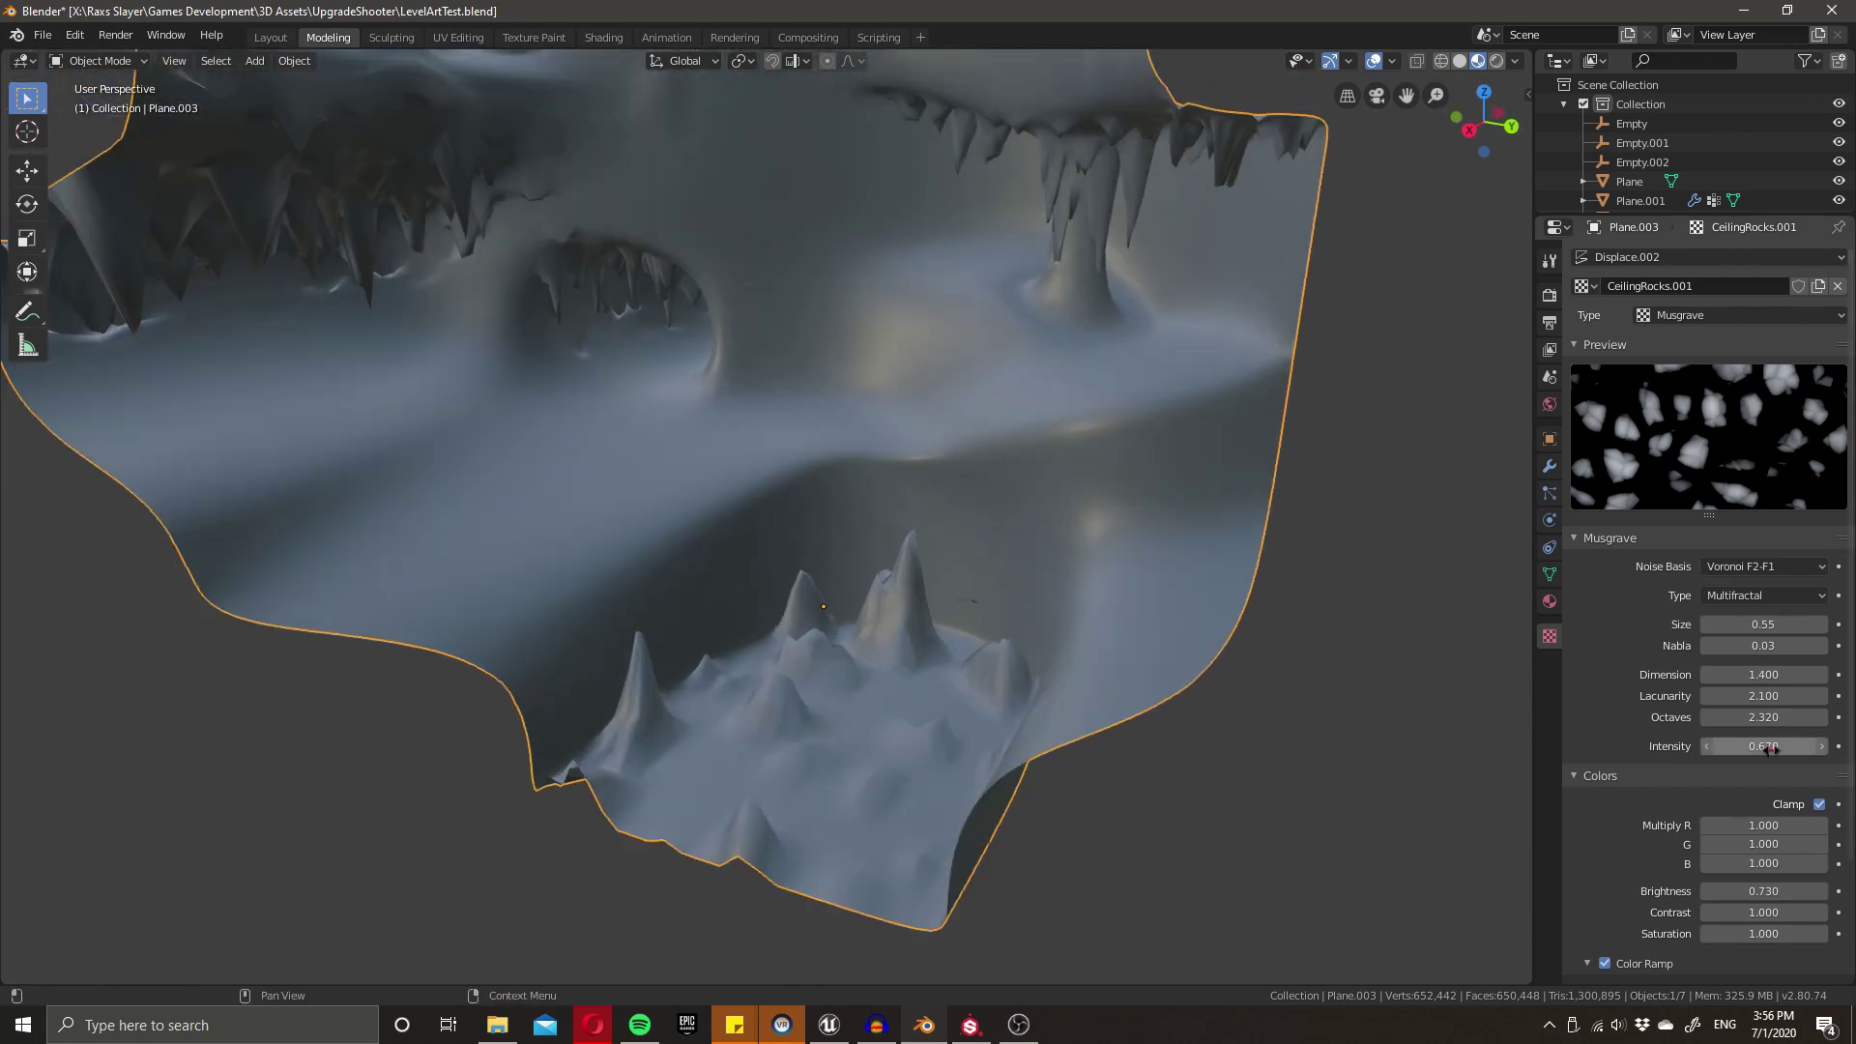
- Raise the CeilingRocks.001 texture's brightness to 0.890, keeping its intensity at 0.670, to spread more spikes across the pit floor
drag(1776, 749, 1777, 749)
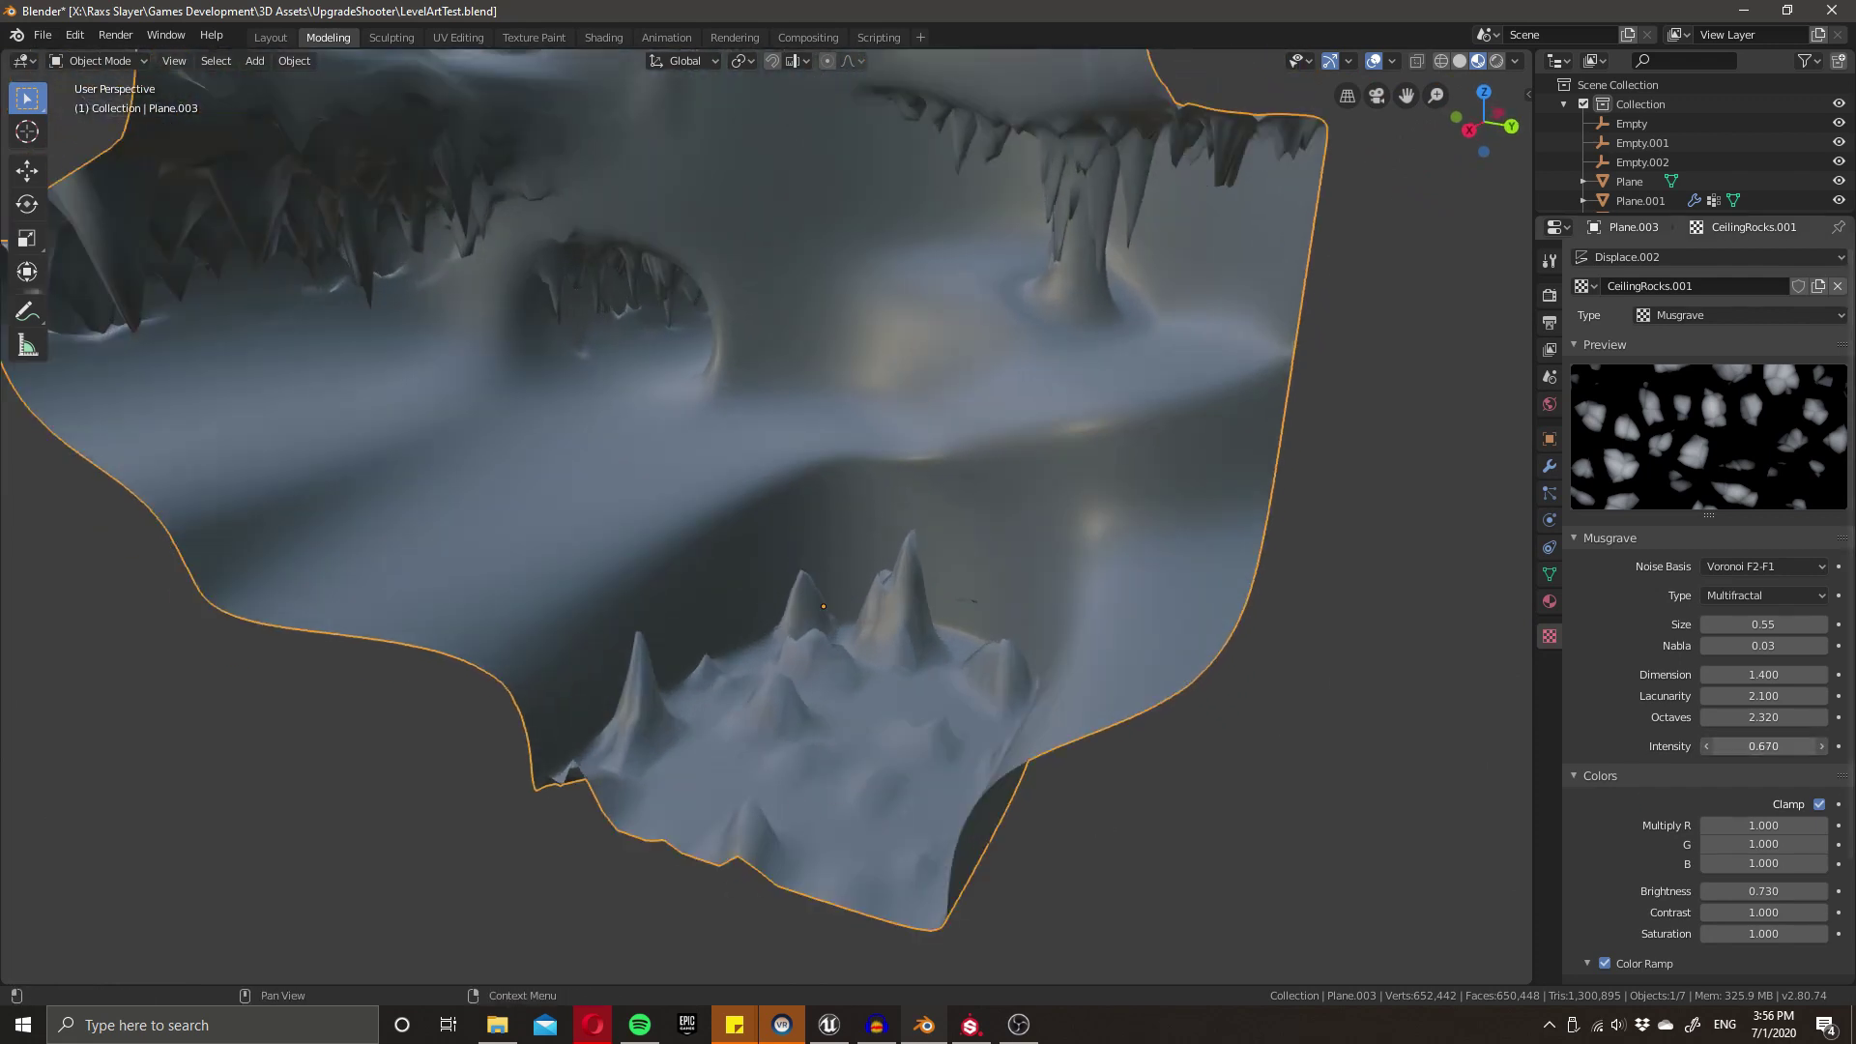
click(1766, 747)
click(1741, 839)
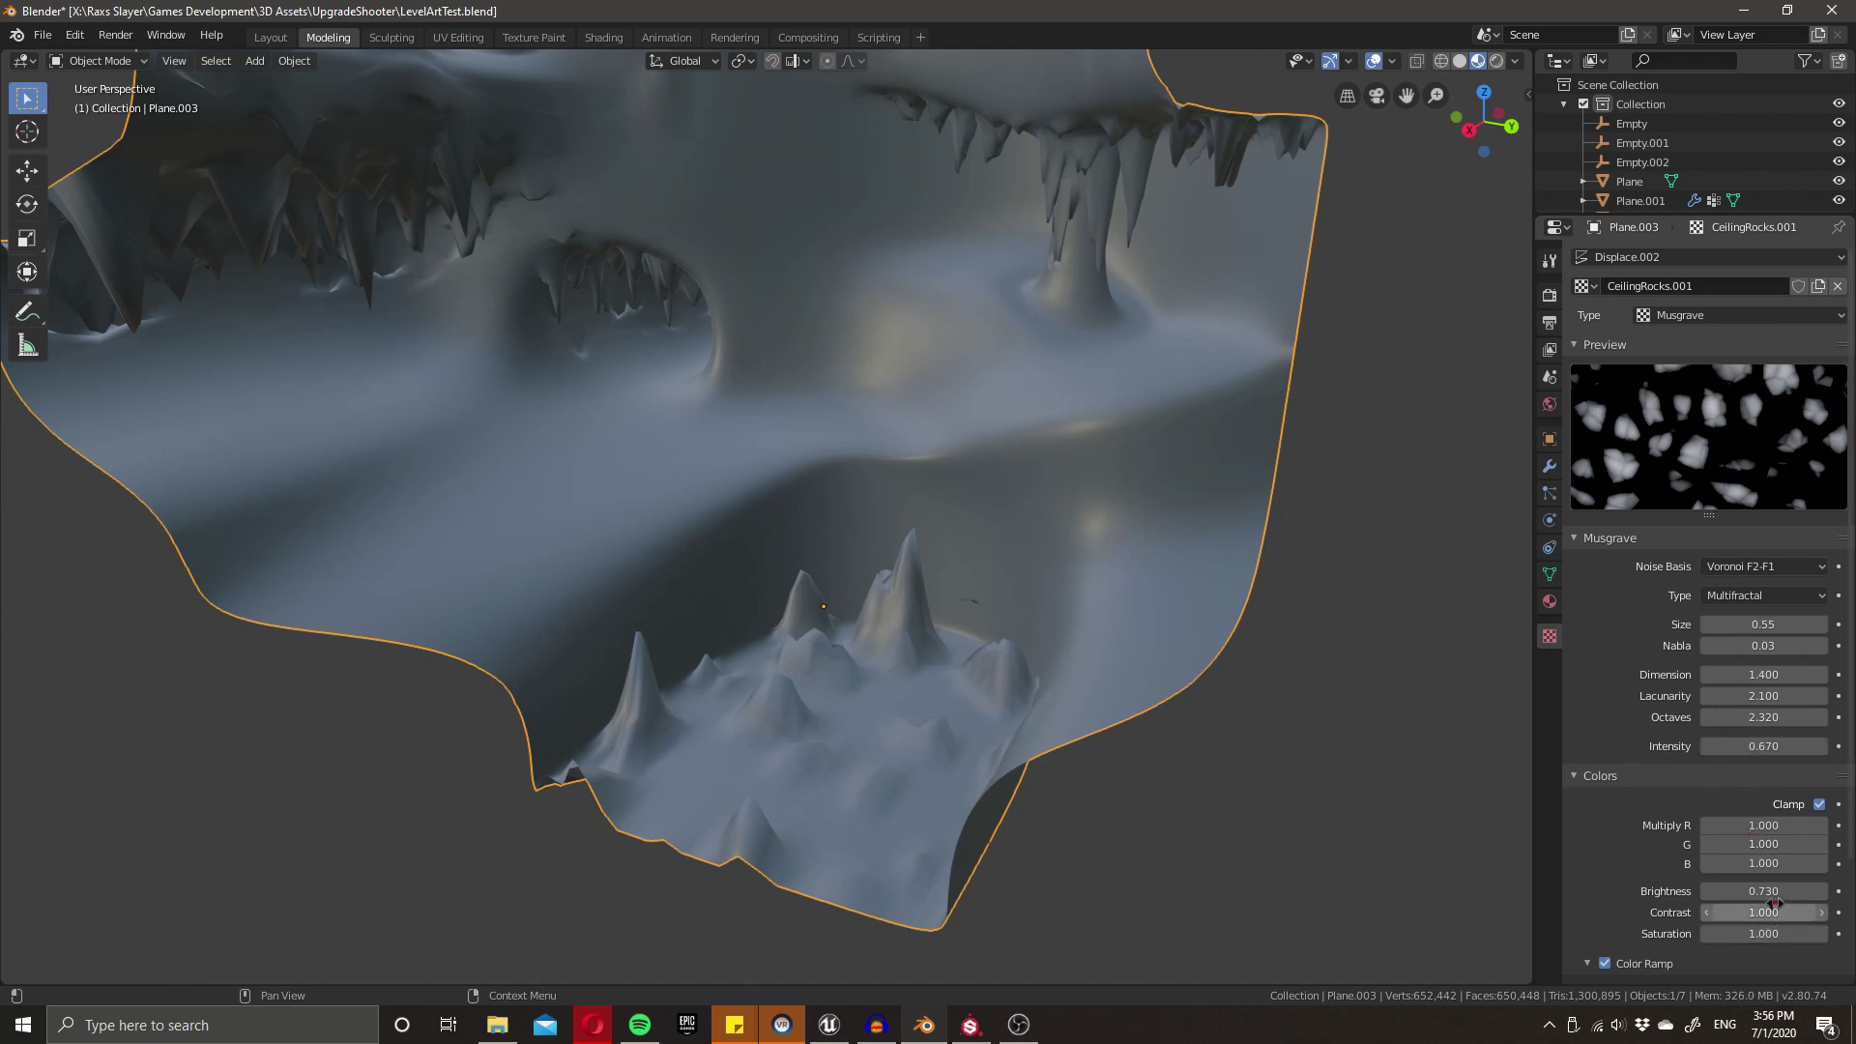
drag(1764, 891, 1811, 891)
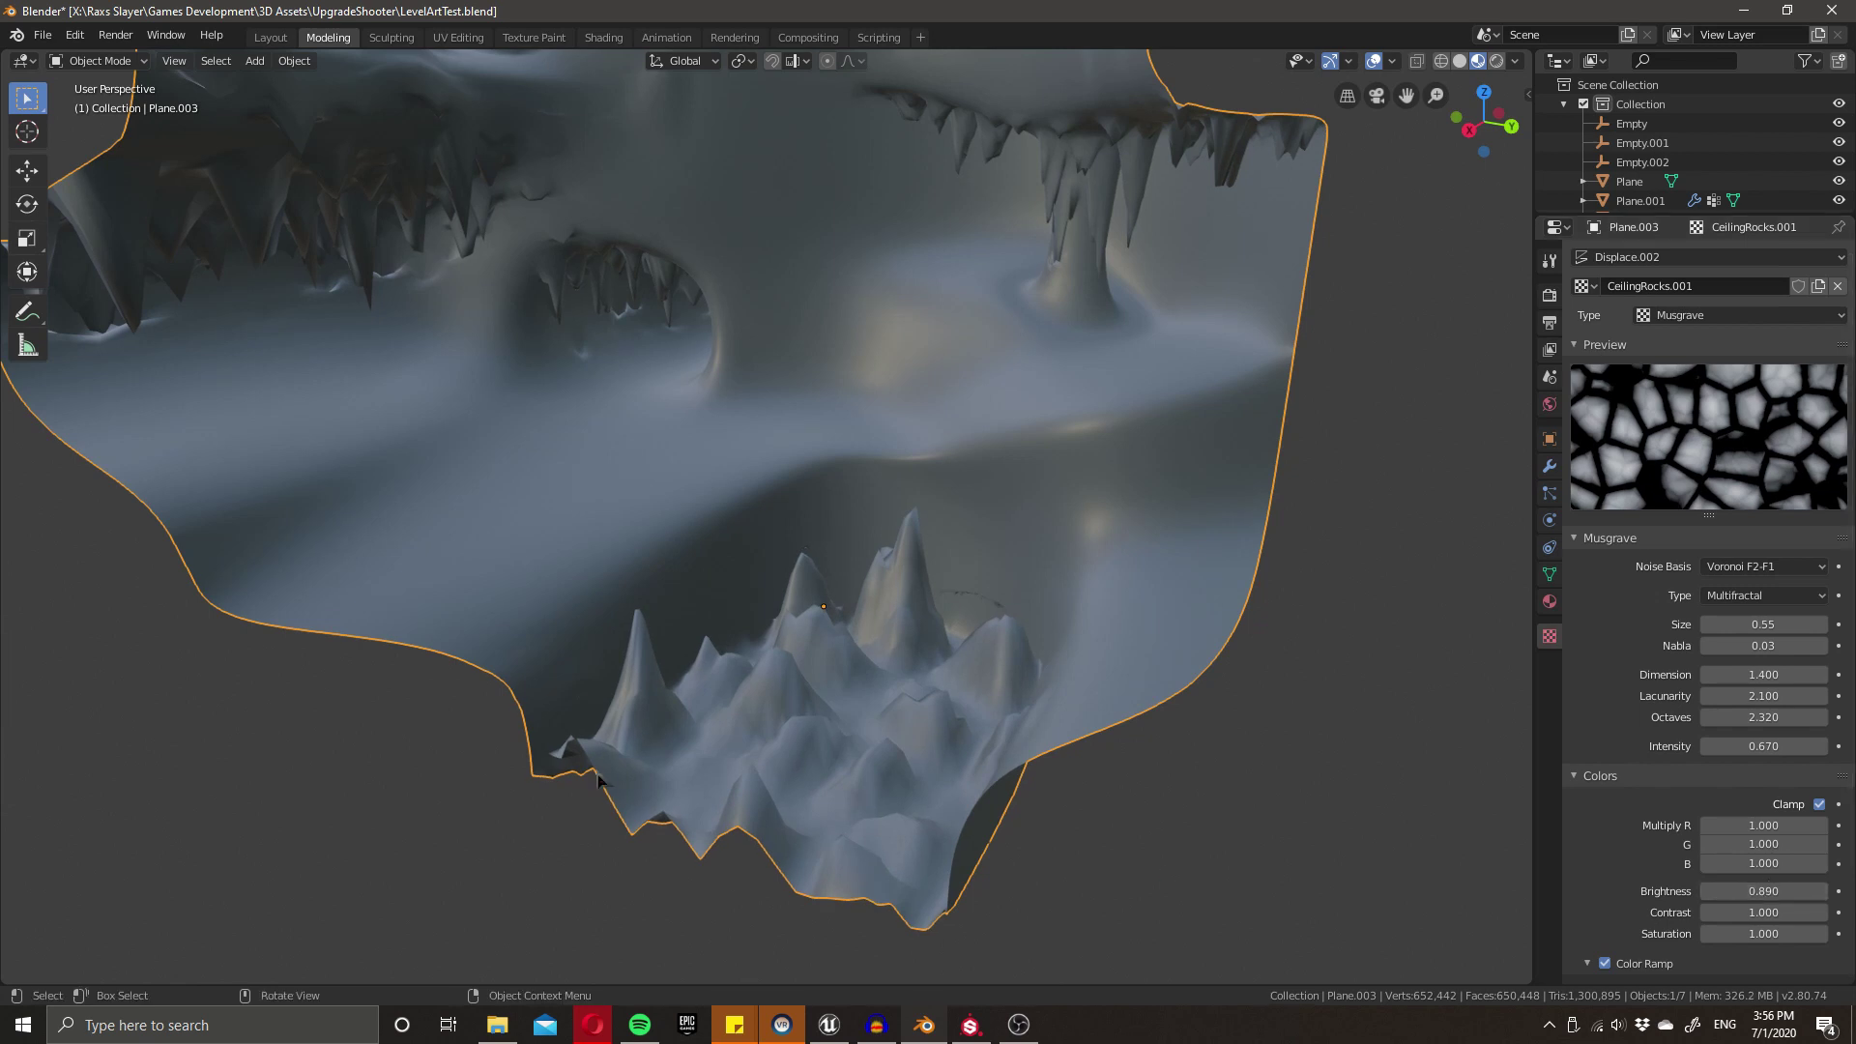
- Raise the terrain's subdivision level to 5 and finally to 6, and inspect the whole displaced mesh
key(ctrl+5)
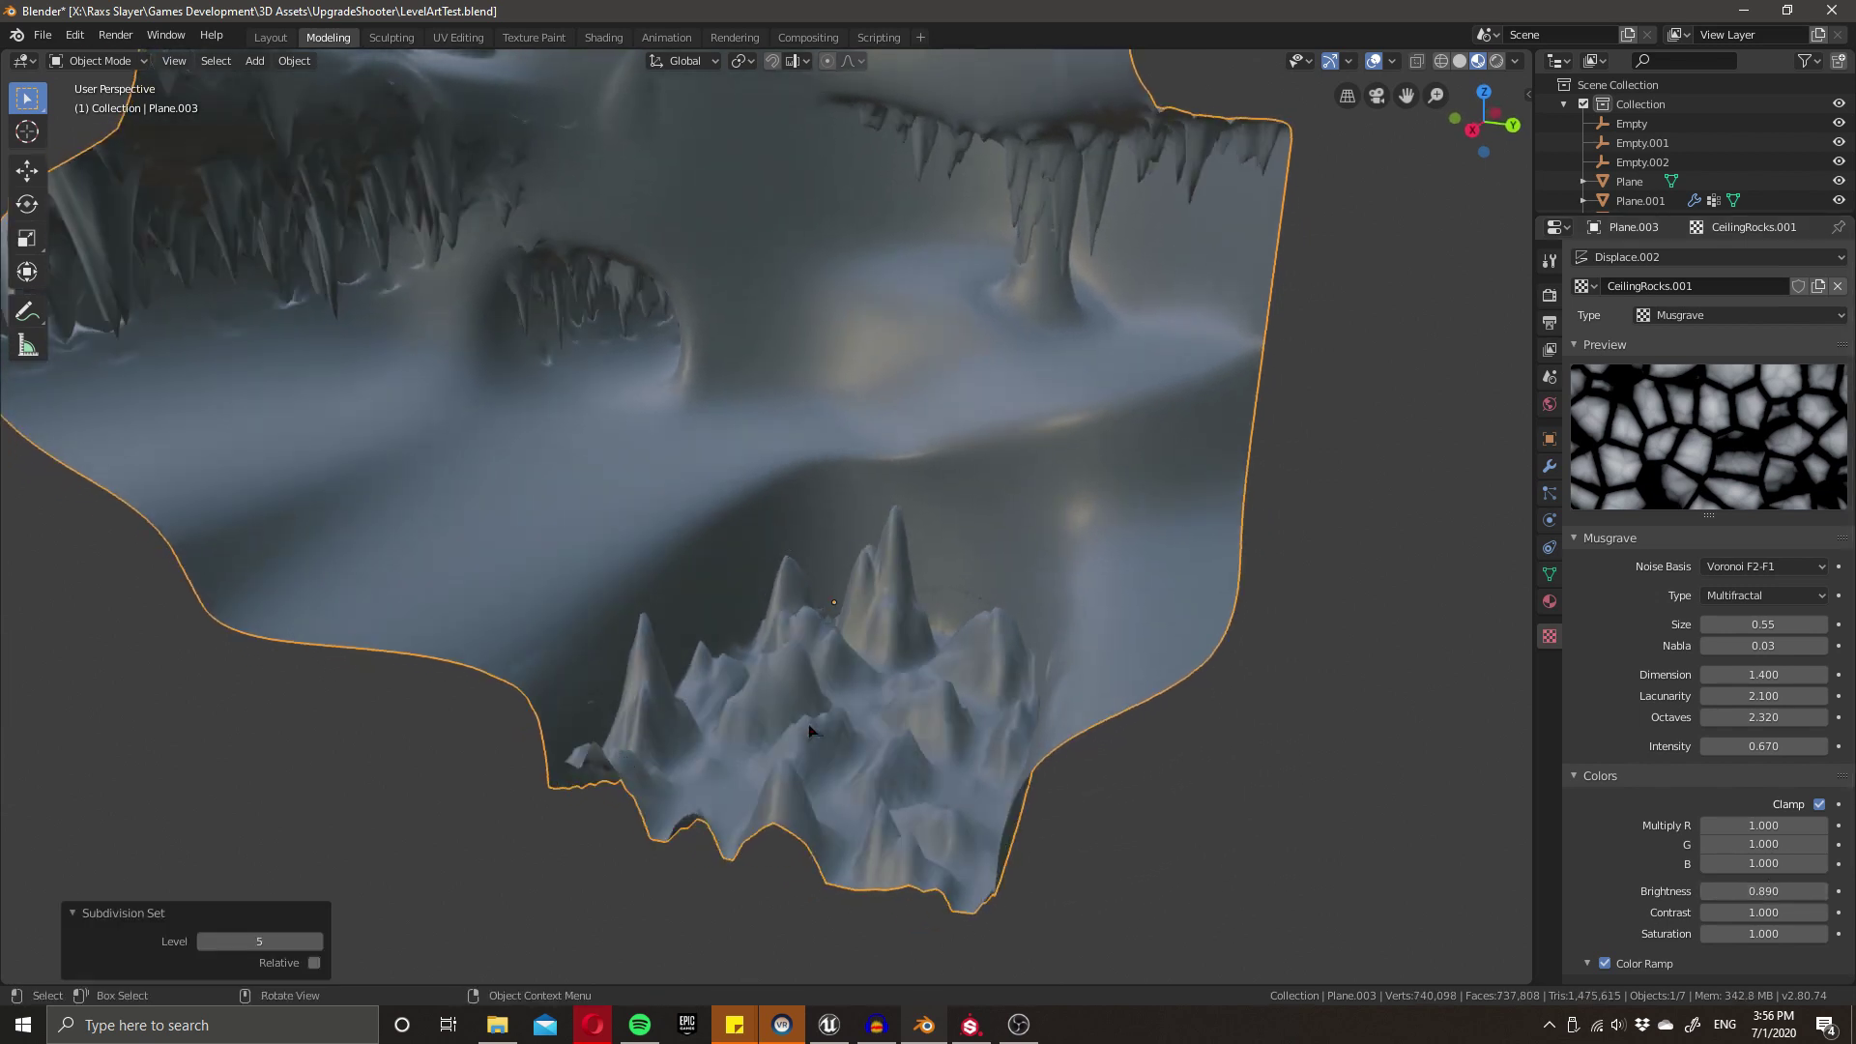
middle_drag(880, 694, 823, 703)
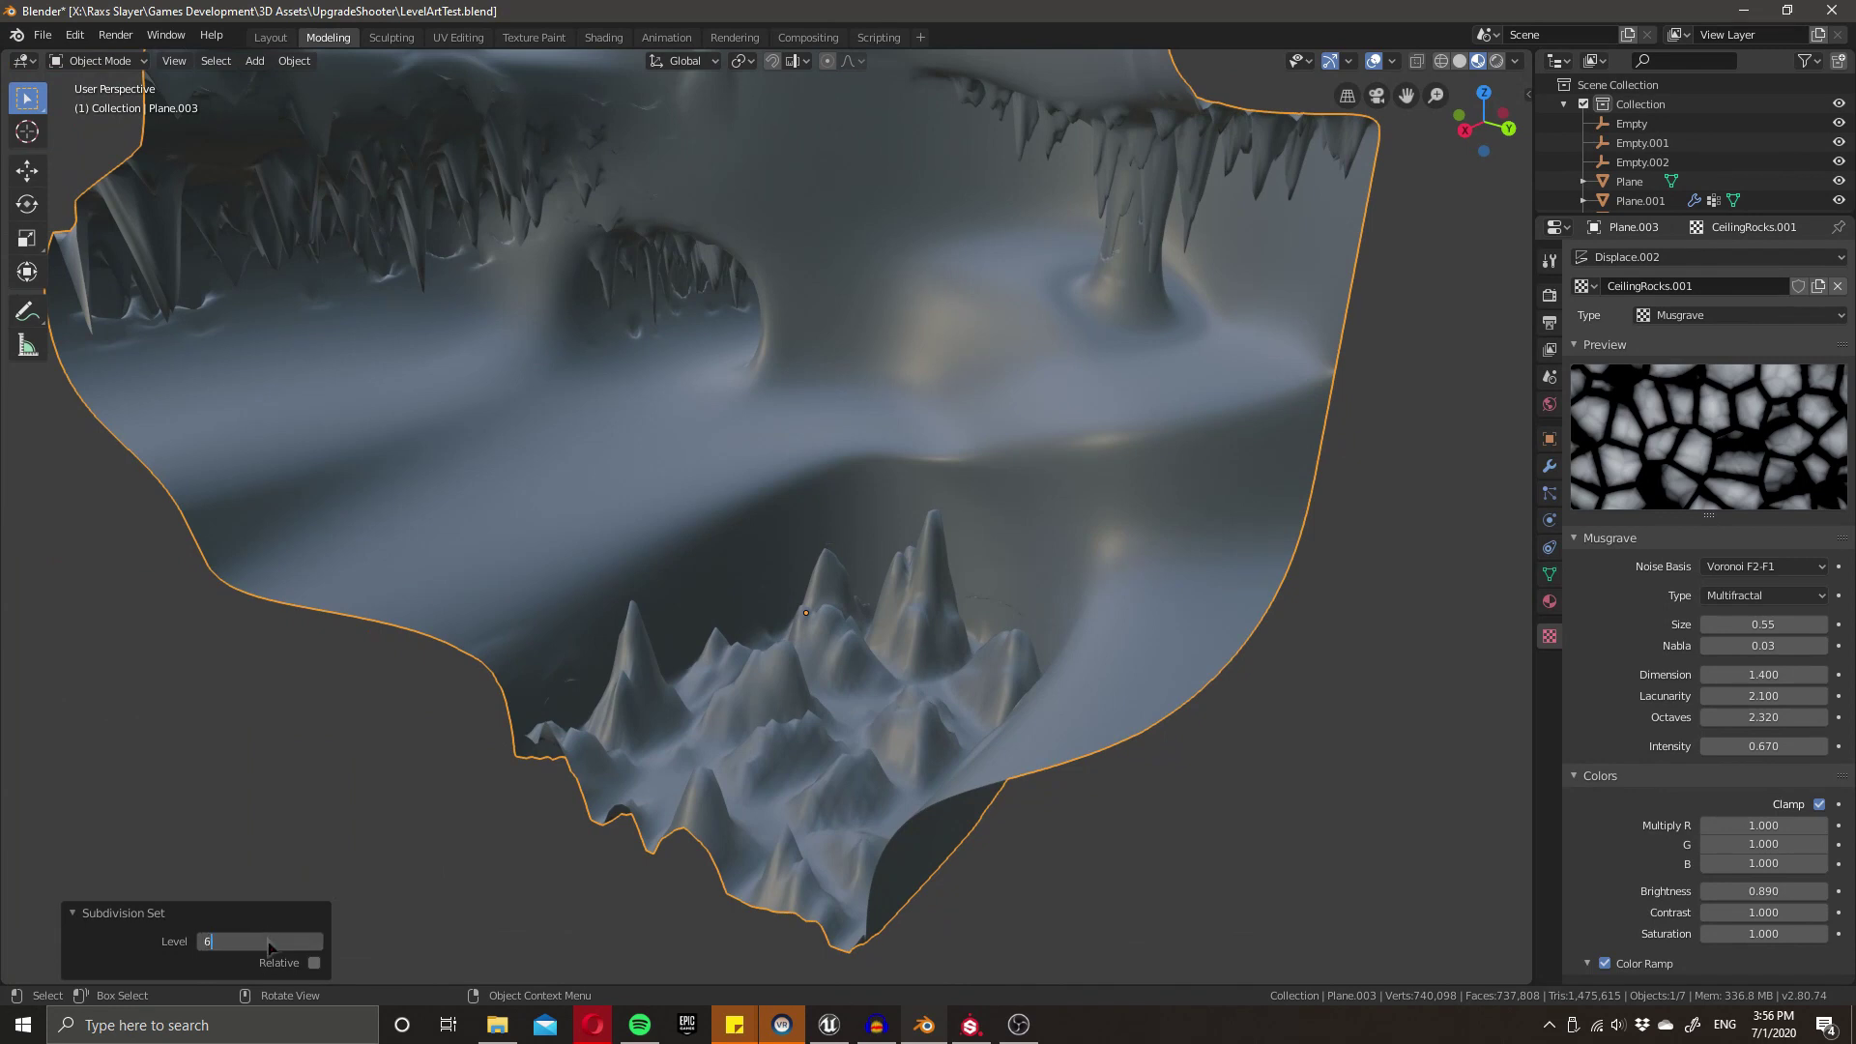
key(Return)
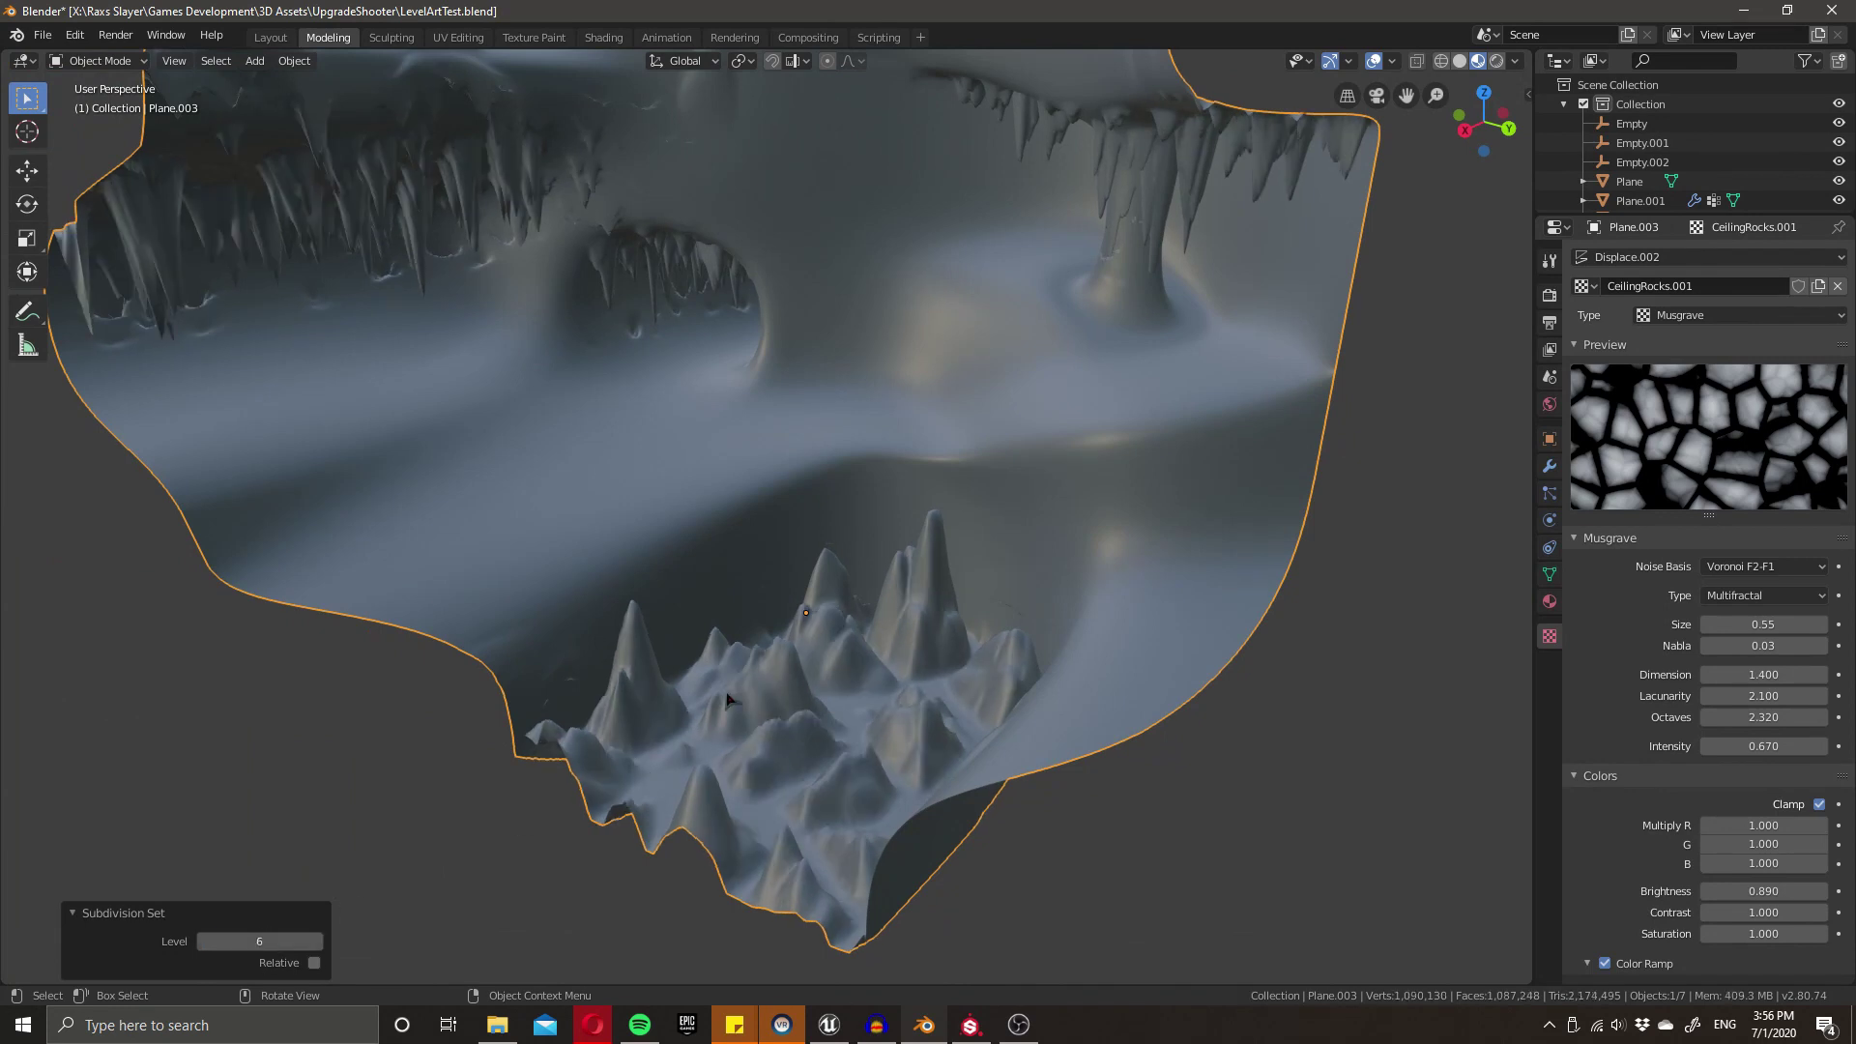
scroll(716, 687, down, 3)
middle_drag(712, 677, 778, 517)
middle_drag(964, 552, 914, 633)
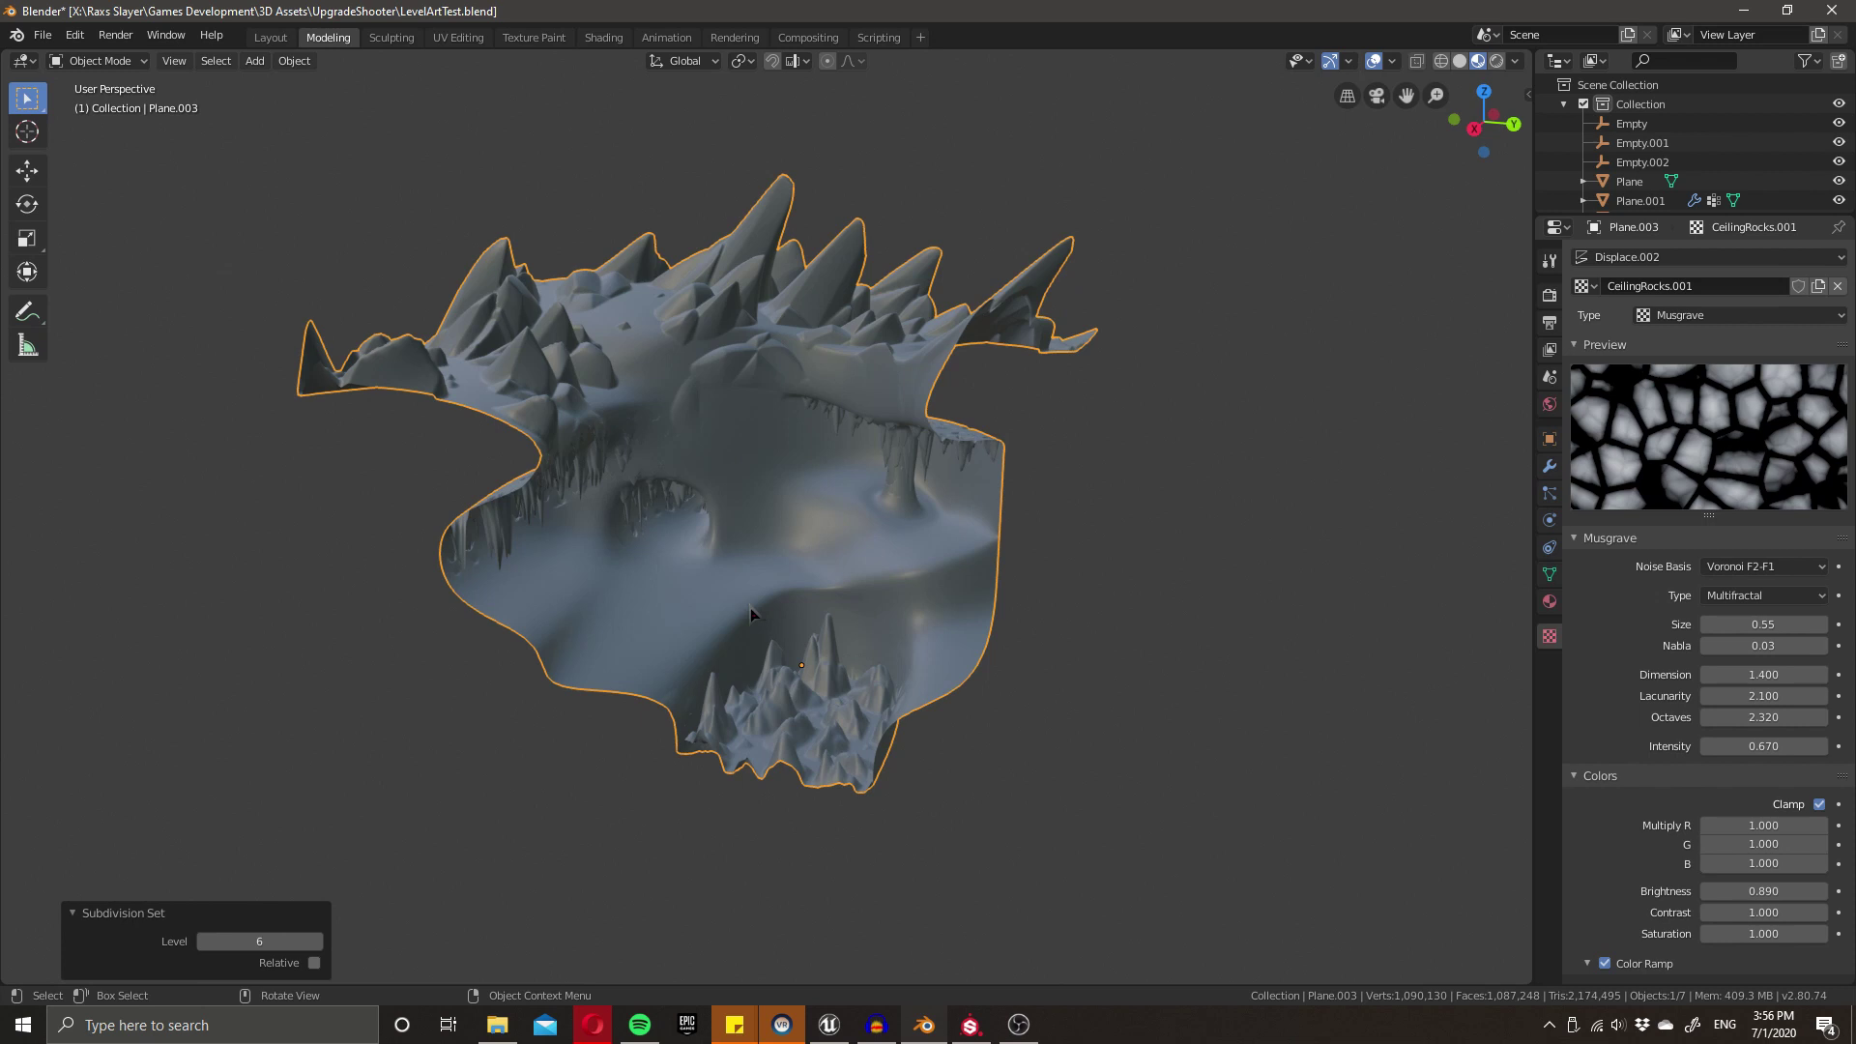
middle_drag(701, 375, 914, 585)
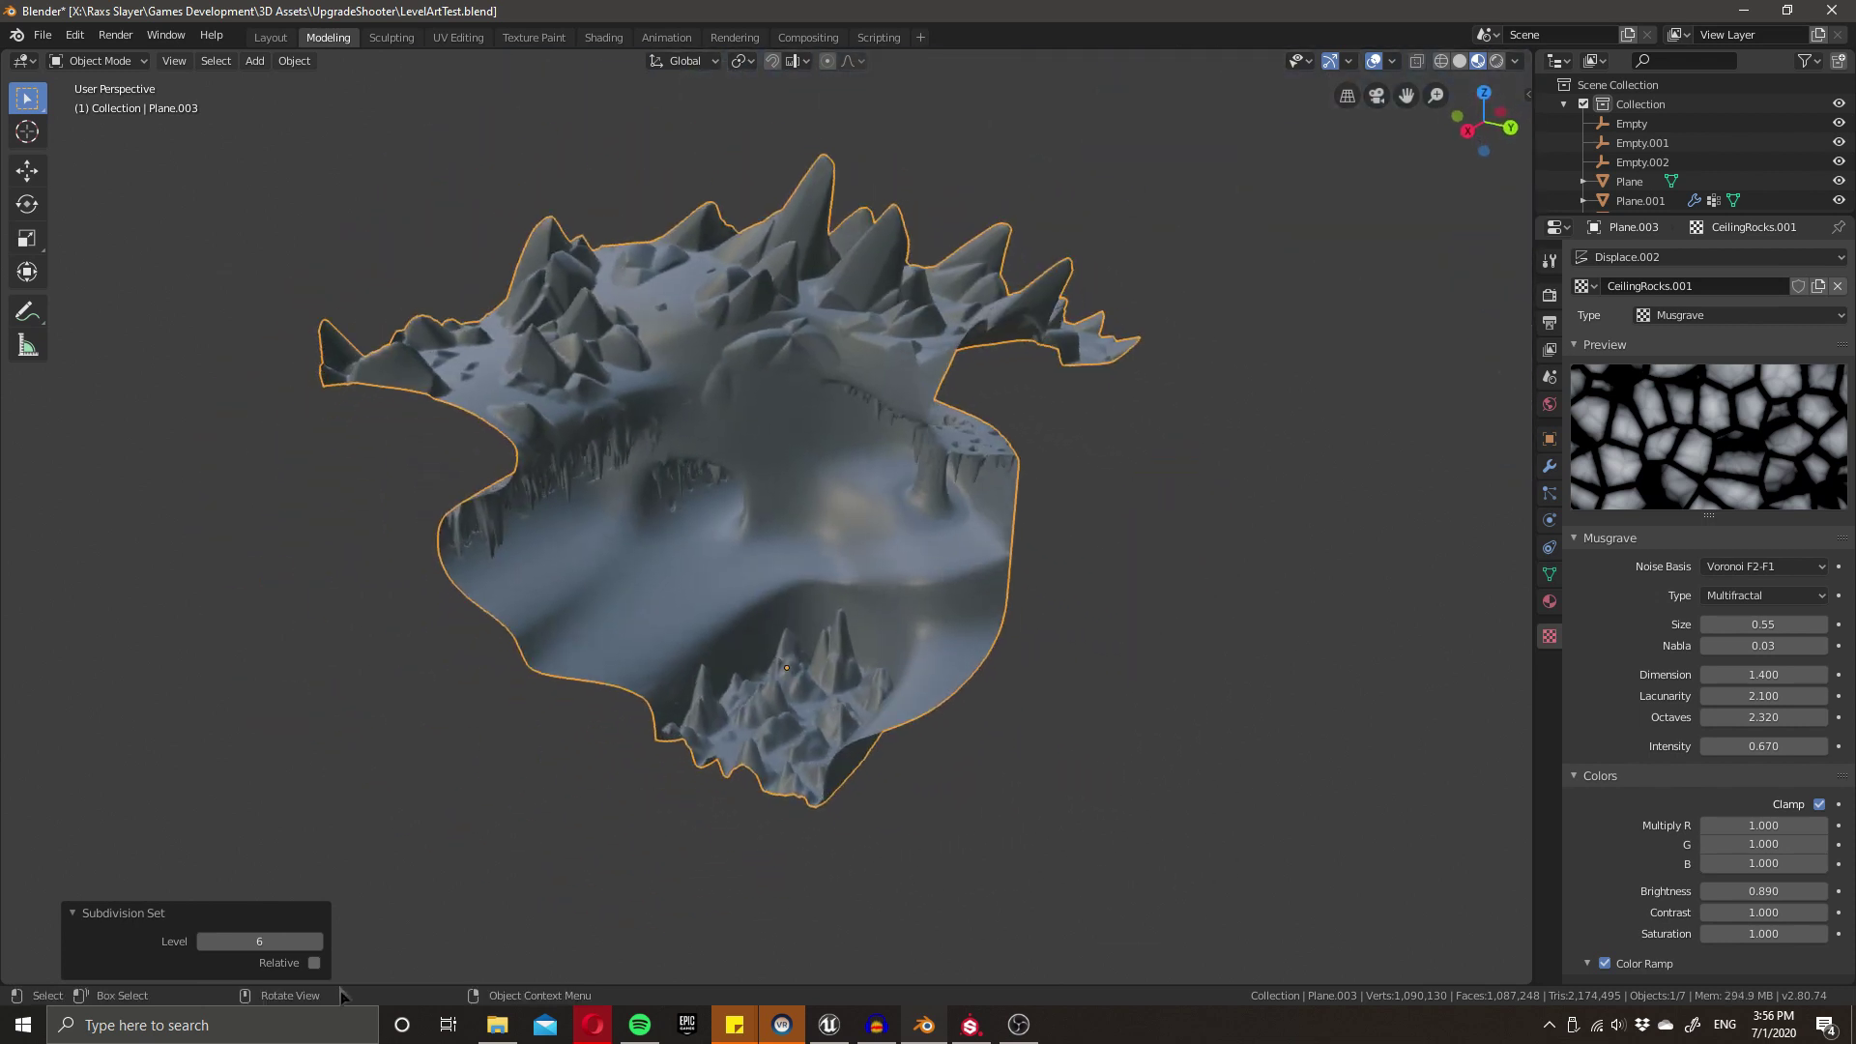